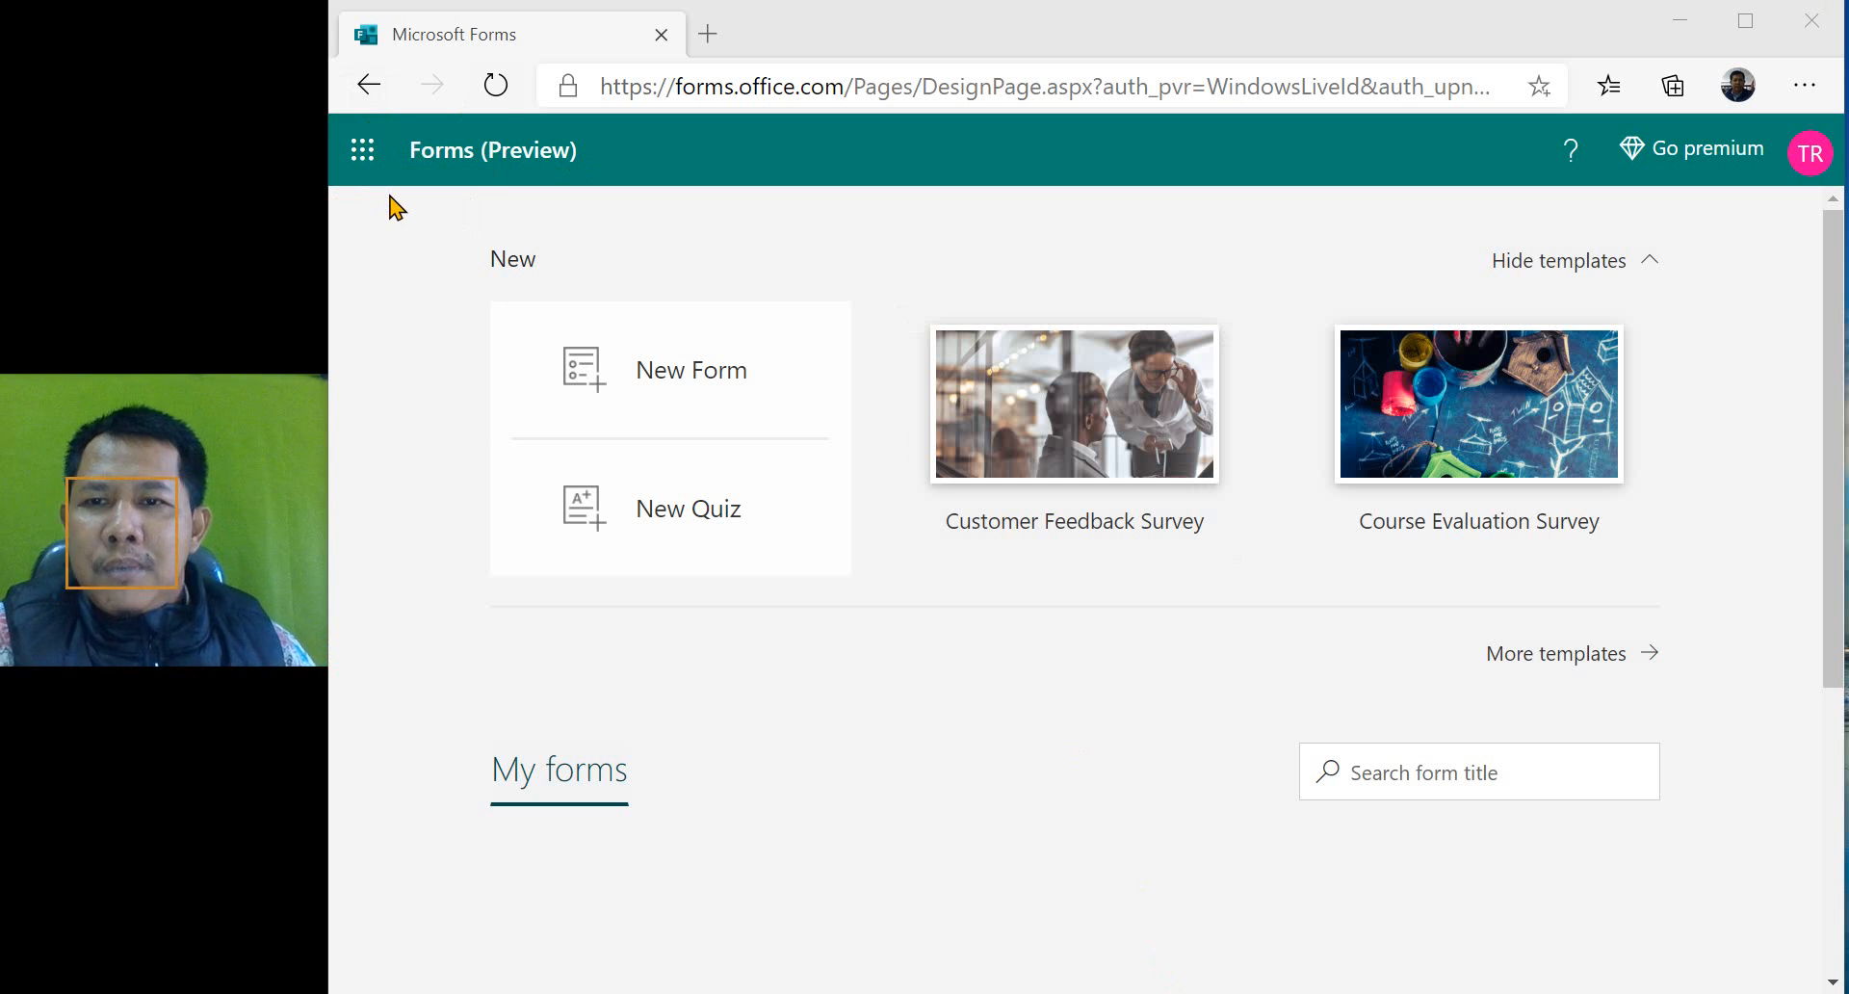
click(363, 149)
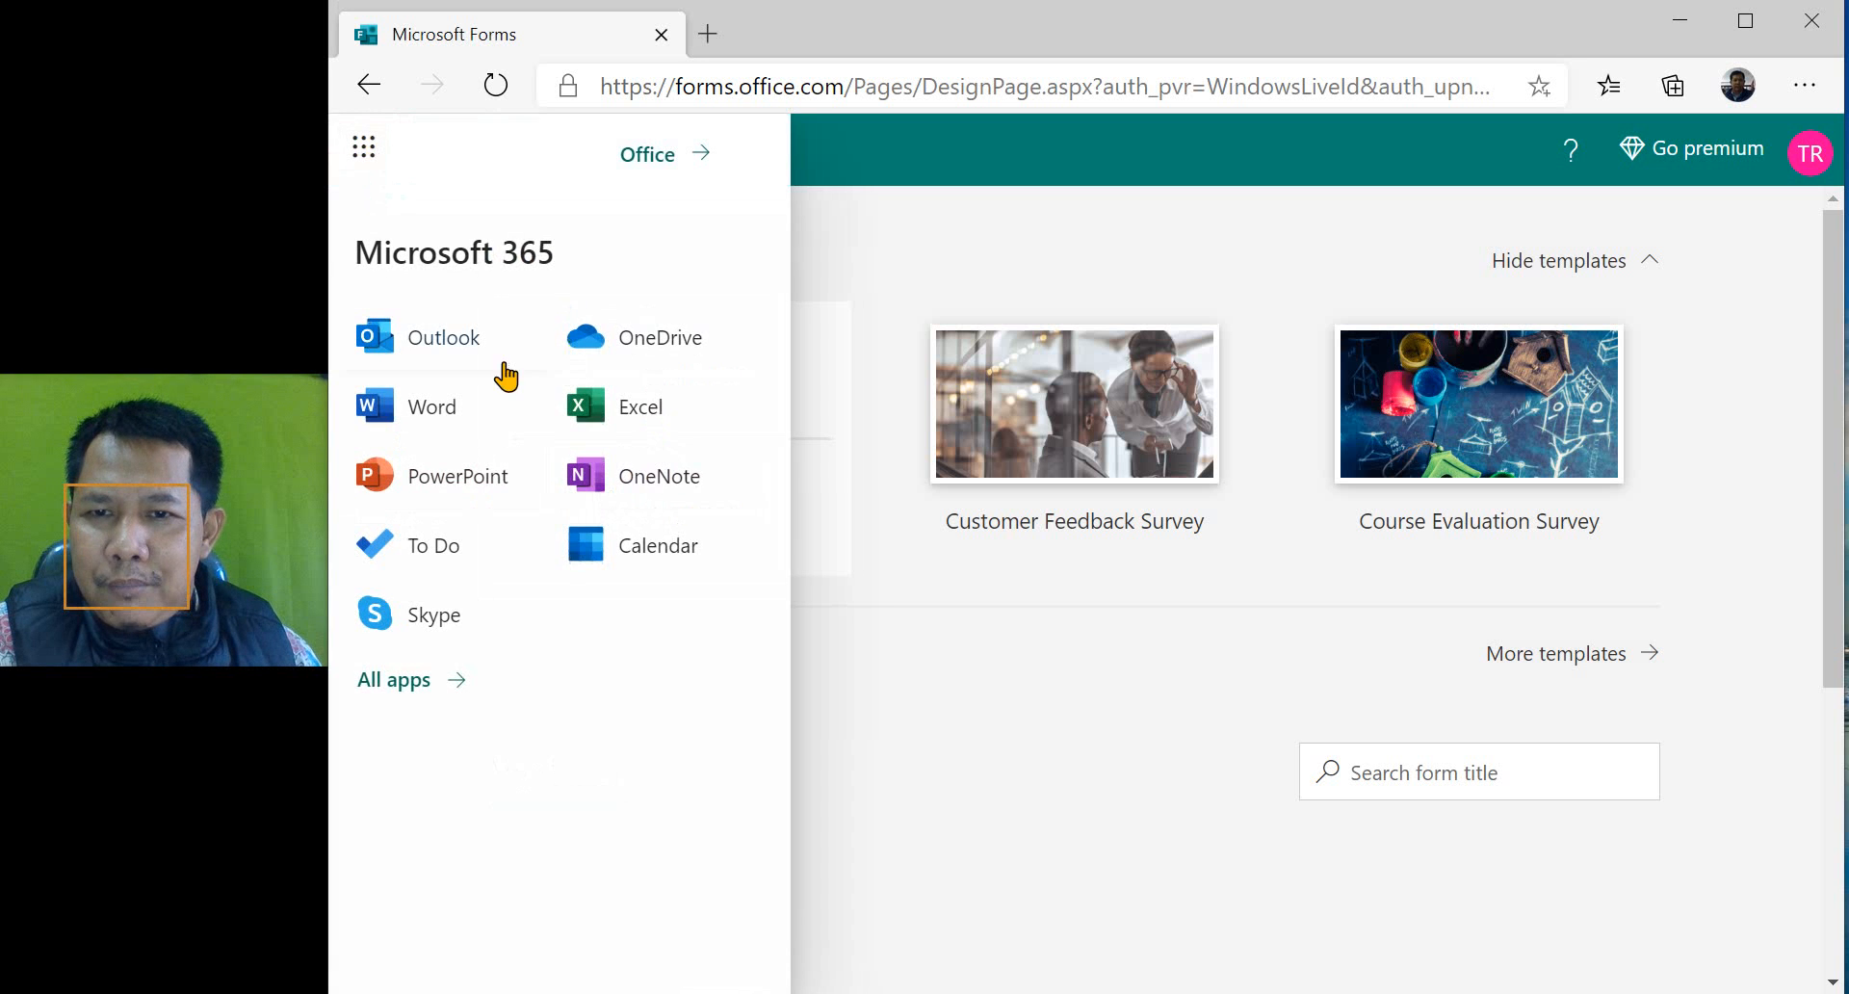
click(1033, 159)
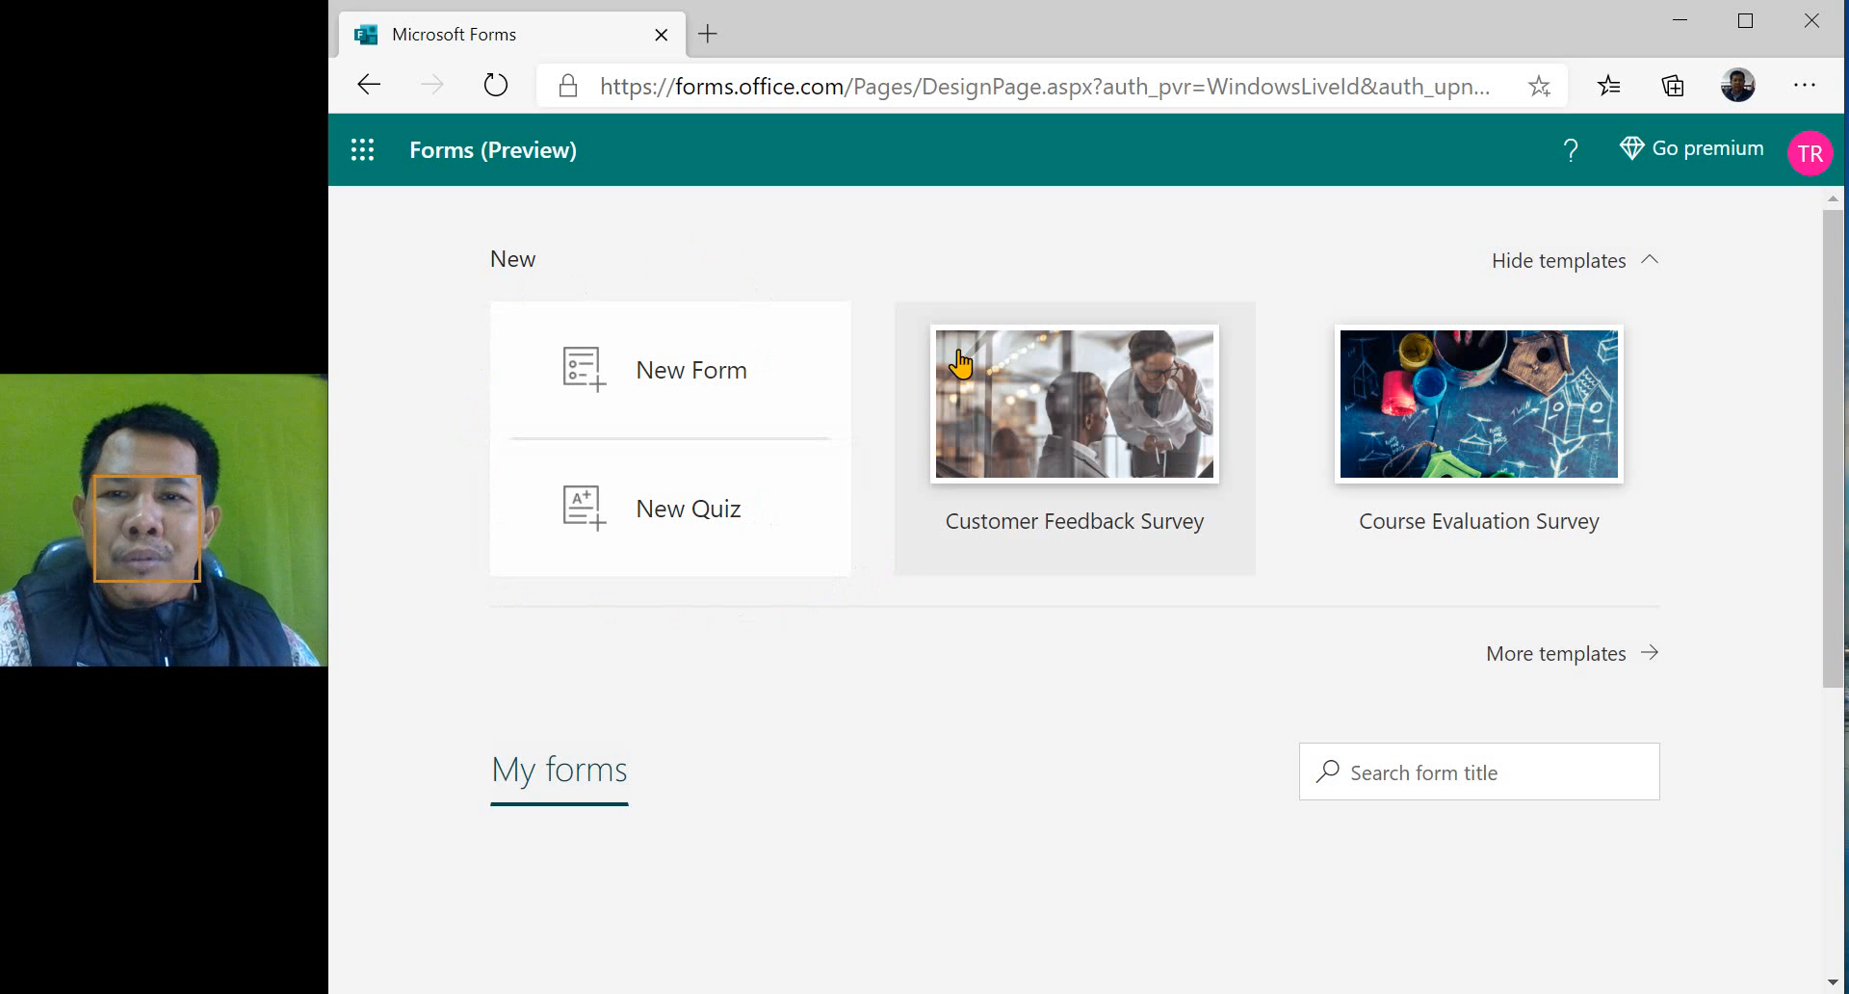
- Create a new quiz and title it "SOAL PAI KELAS 4"
click(682, 513)
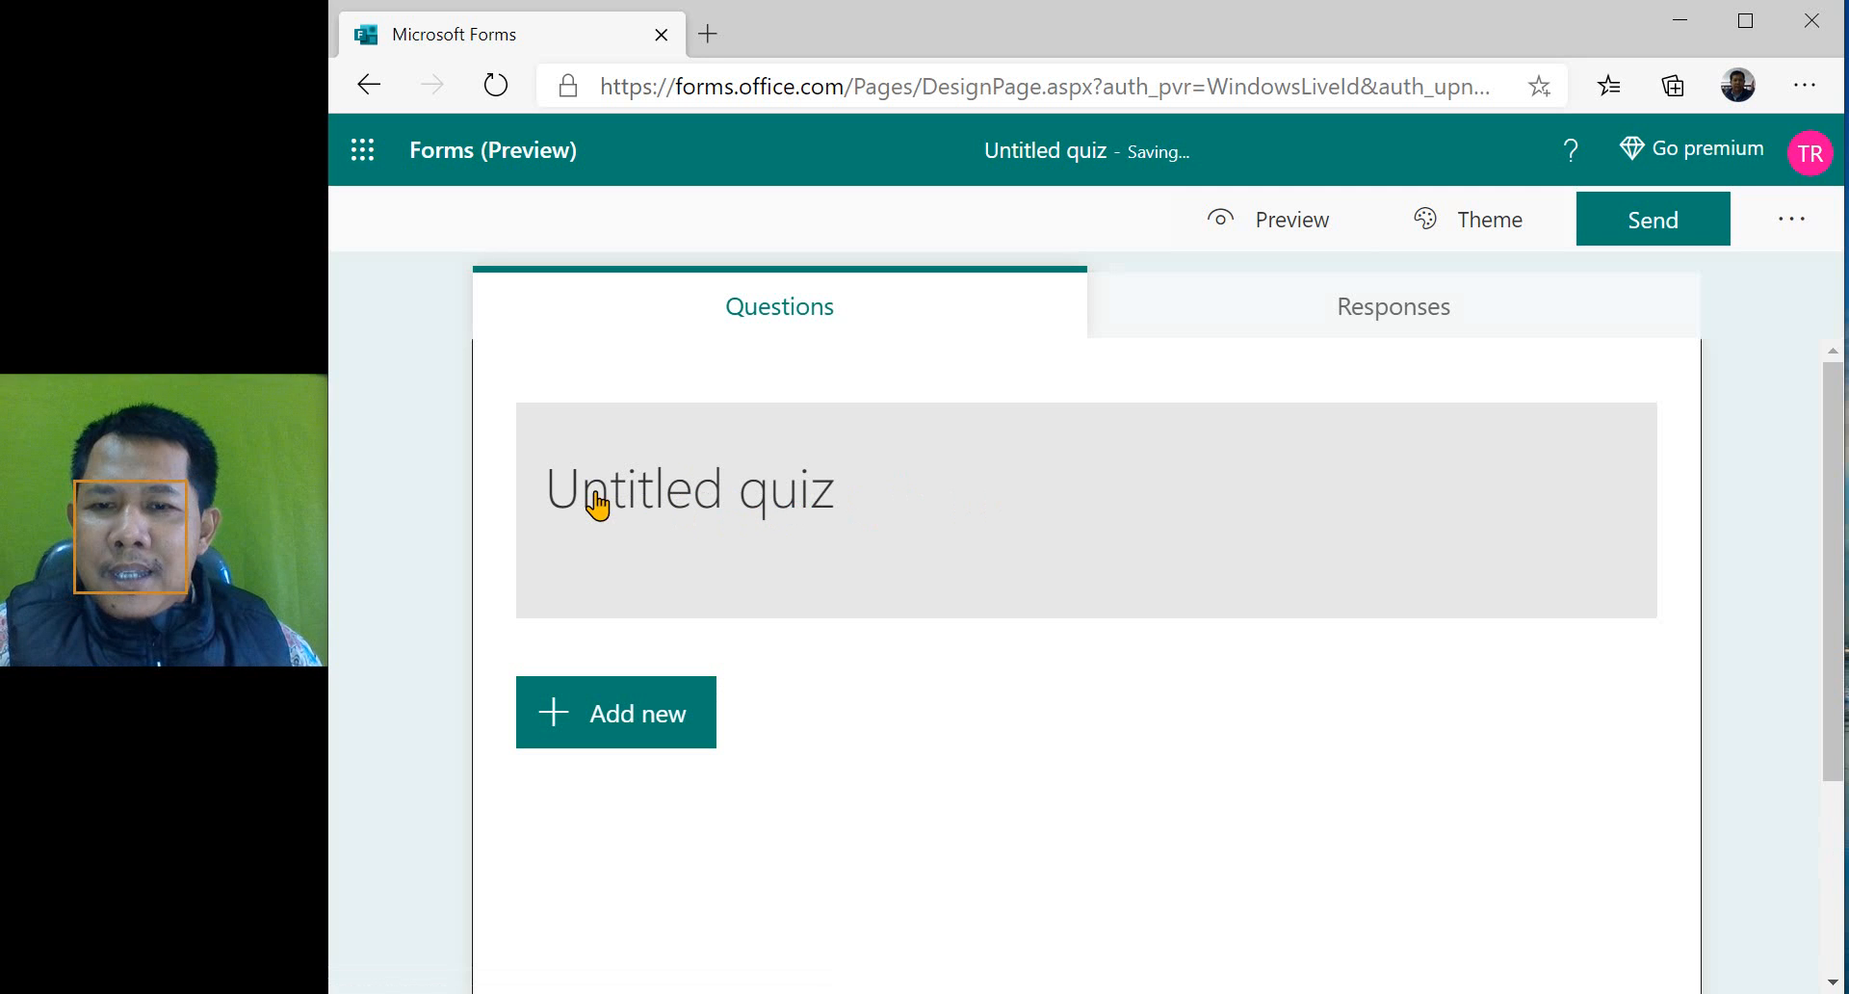
click(807, 510)
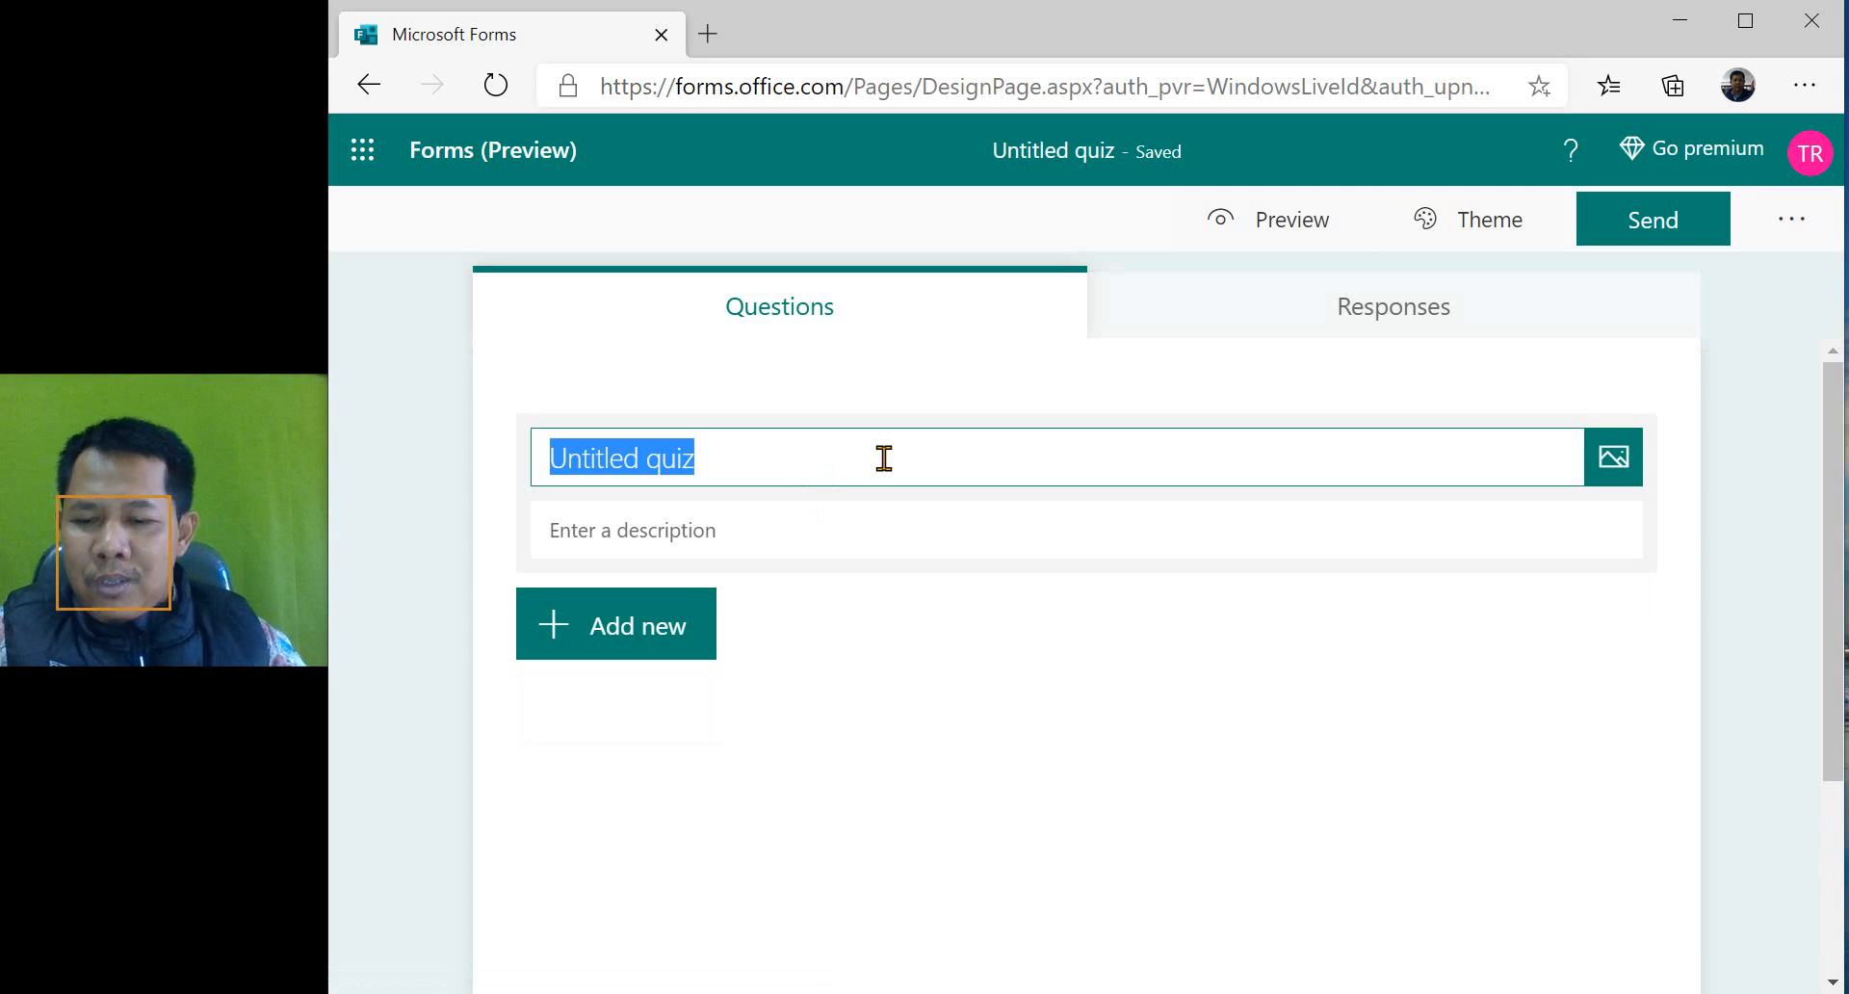
text(SOAL )
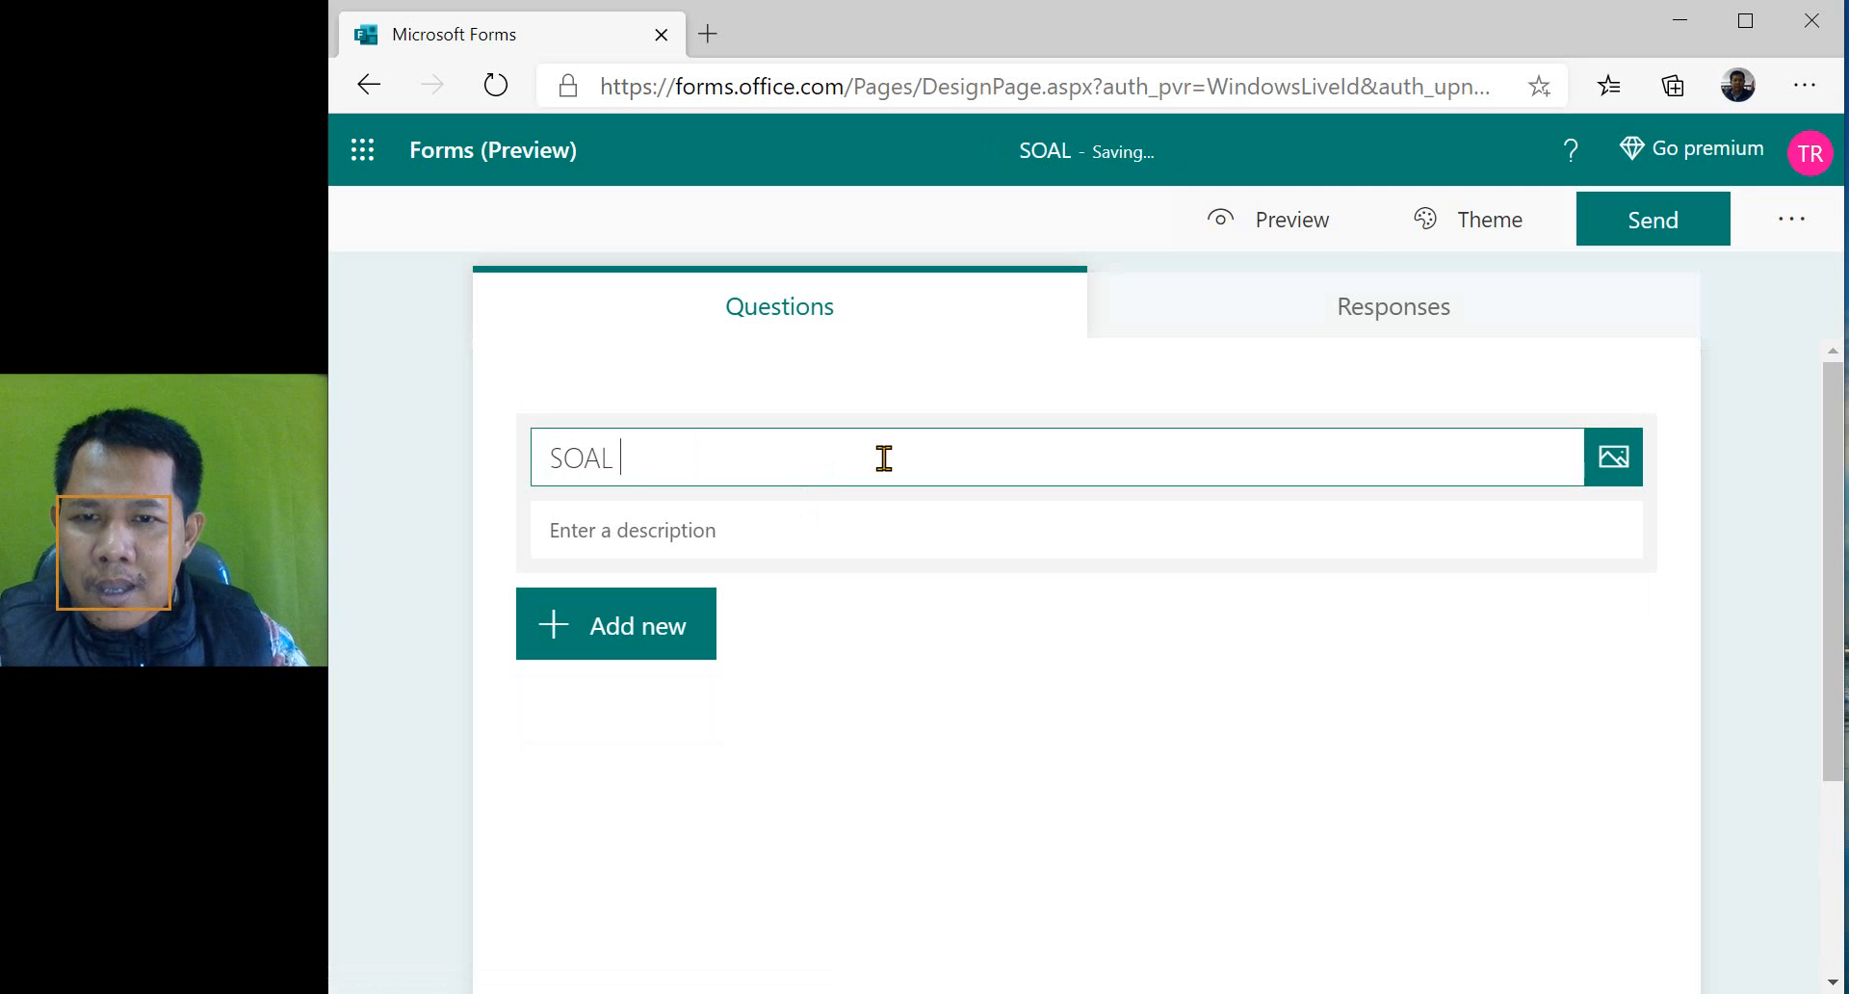
text(PAI KELA)
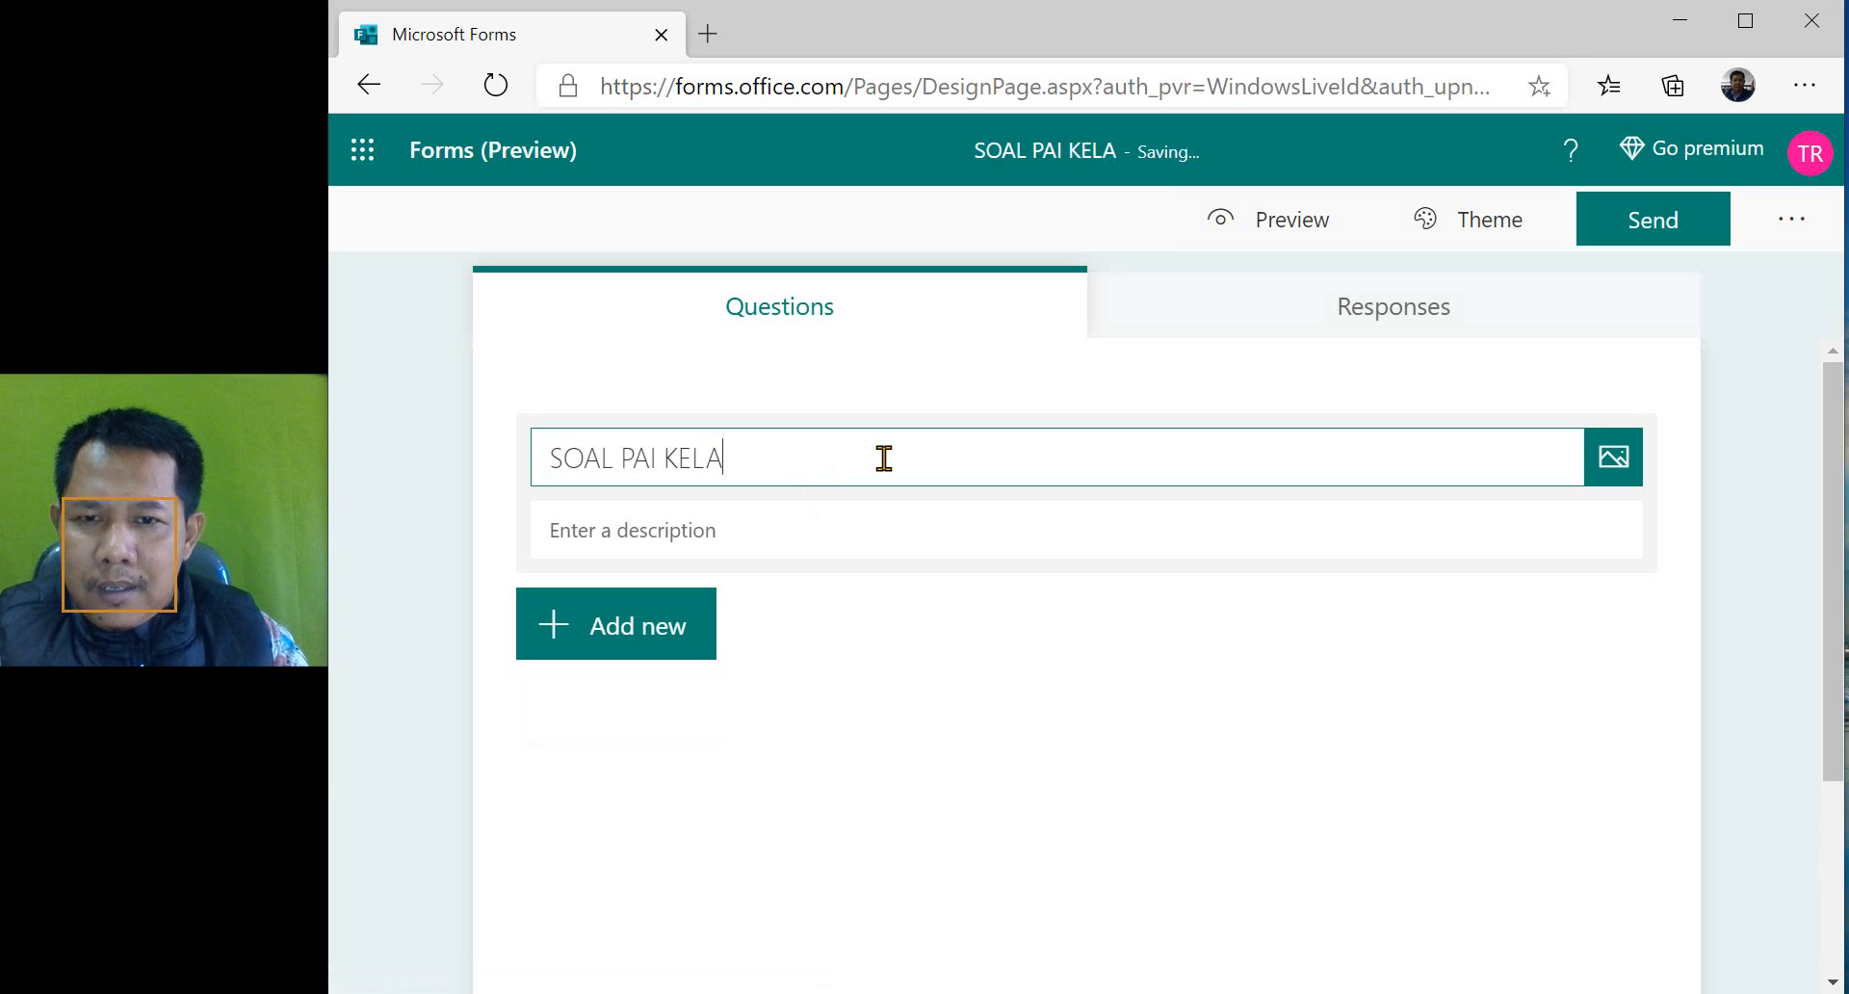
text(S 4)
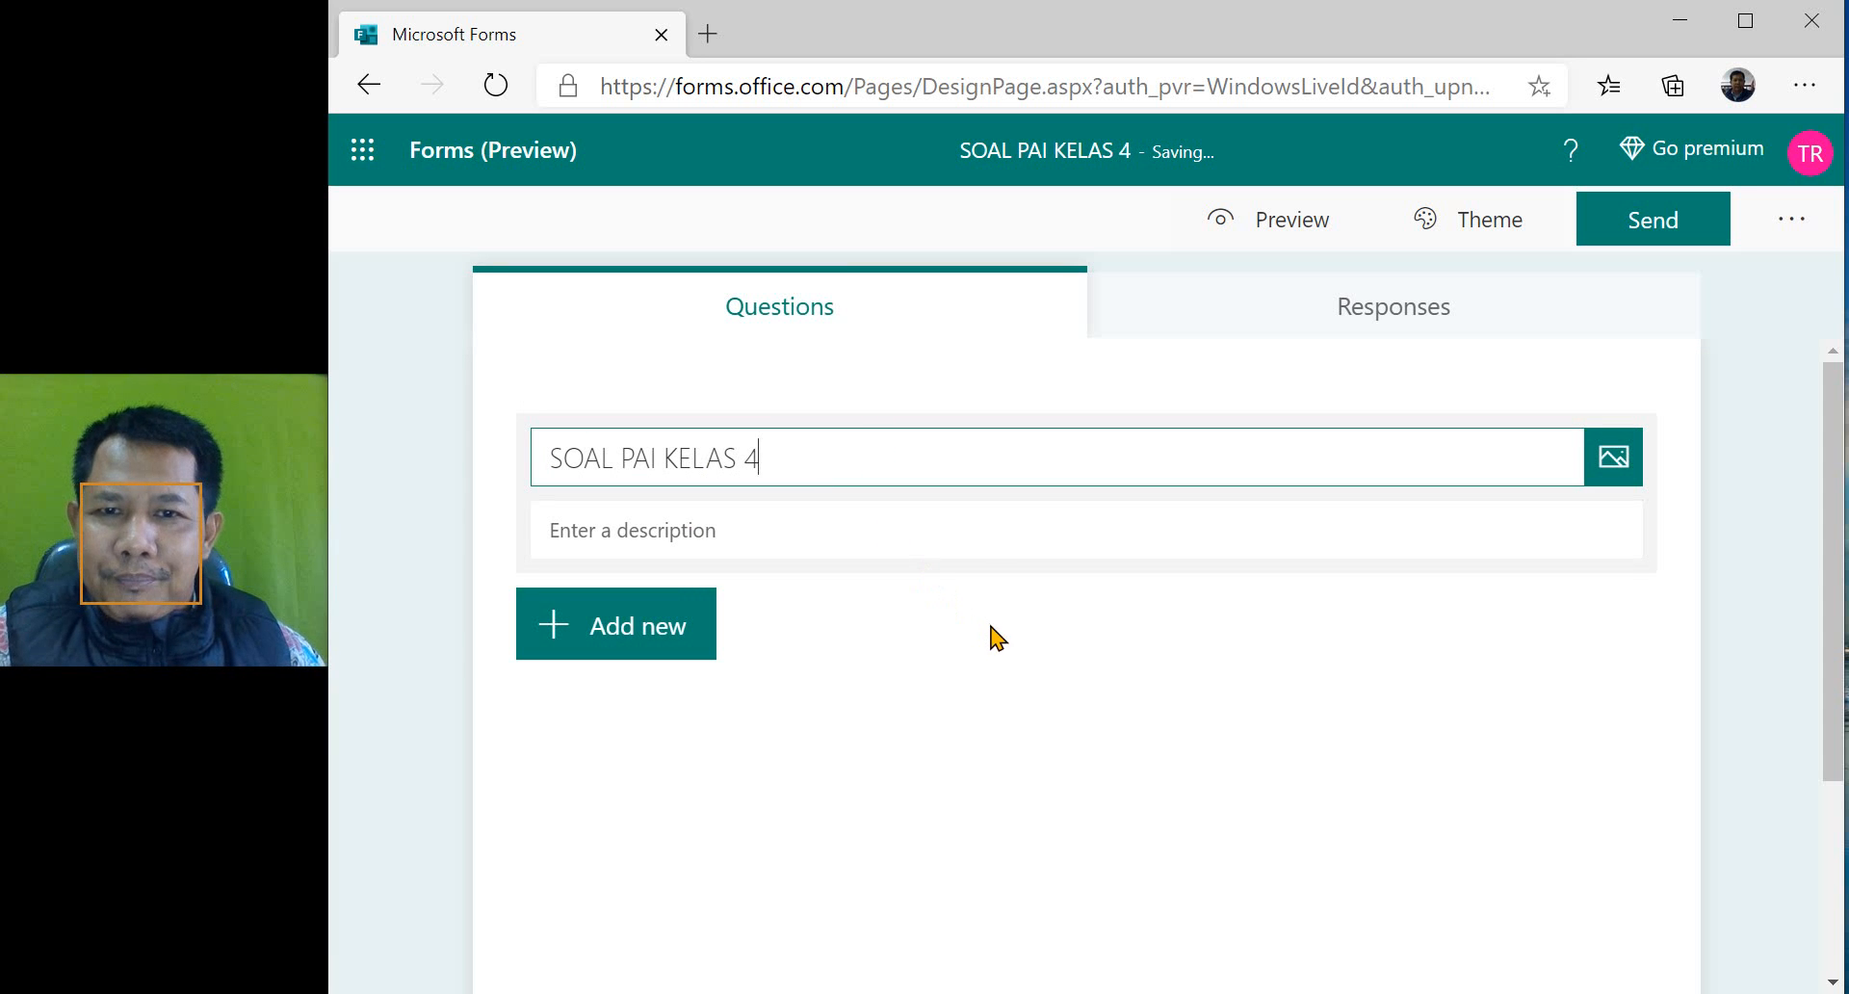
click(436, 440)
- Enter "1. Jawablah pertanyaan berikut dengan tepat." as the first line of the quiz description
click(848, 525)
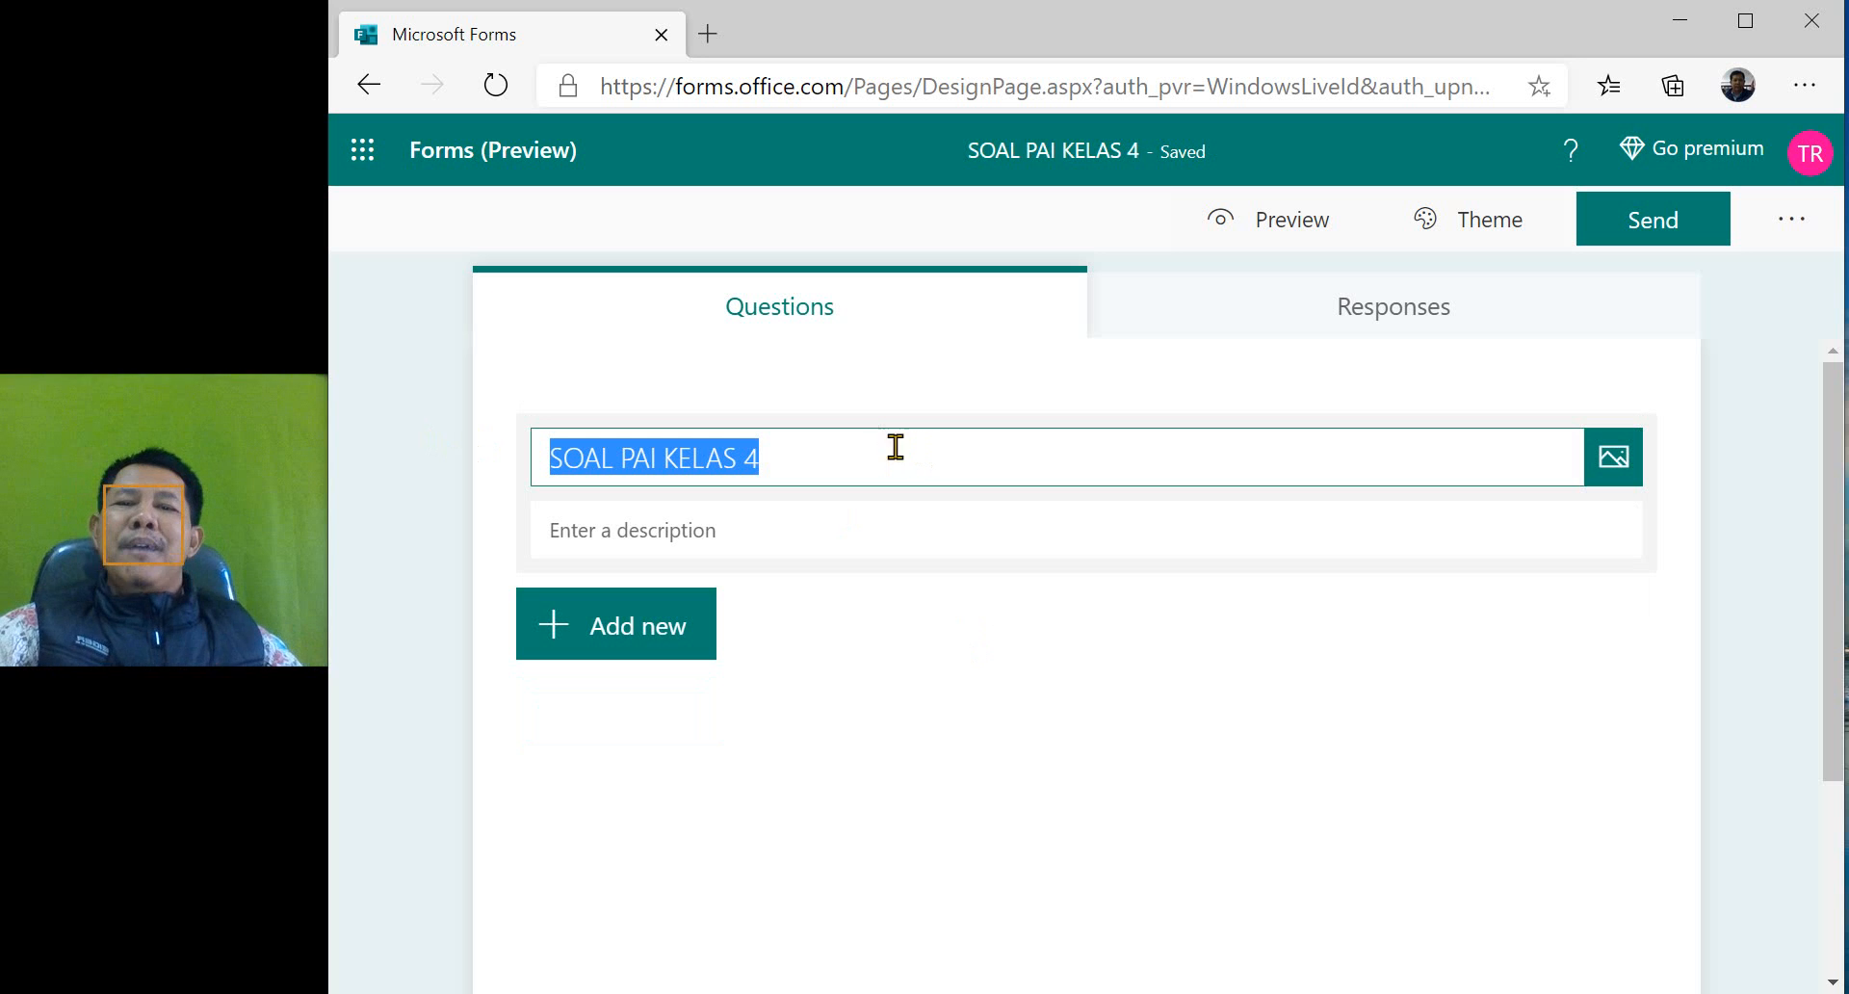
click(623, 532)
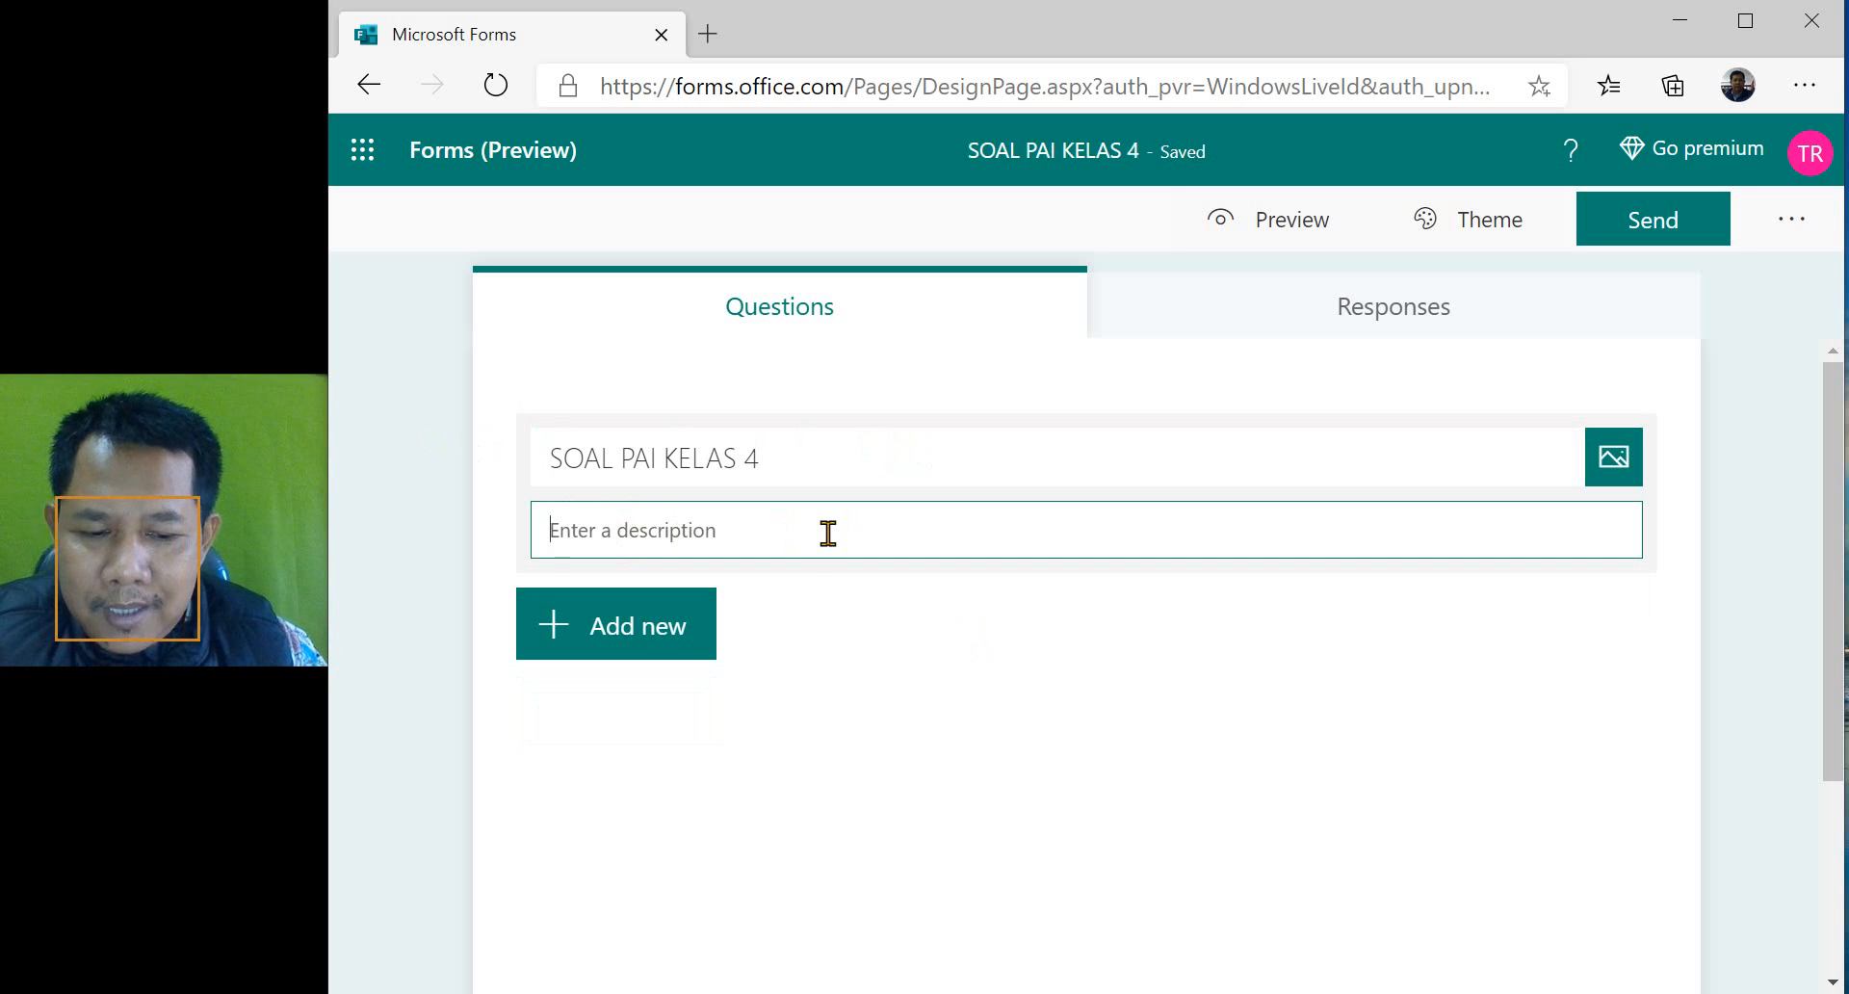
text(1)
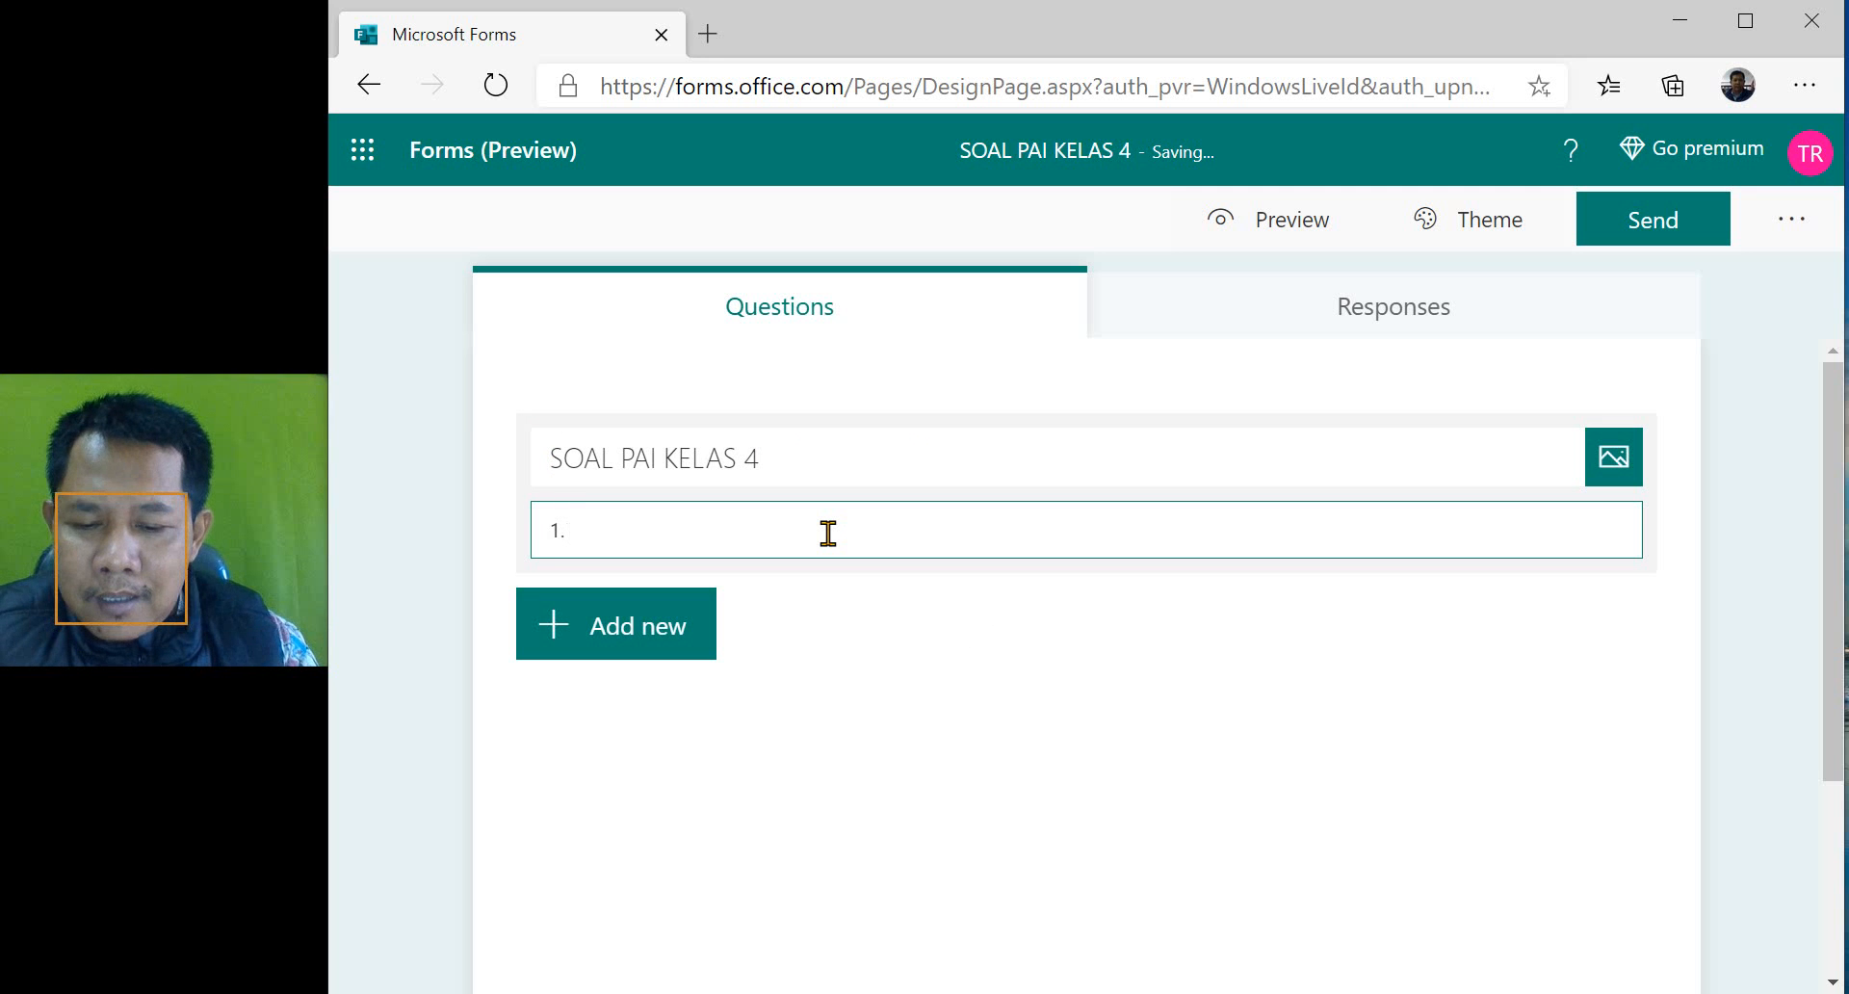
text(. Jawablah pe)
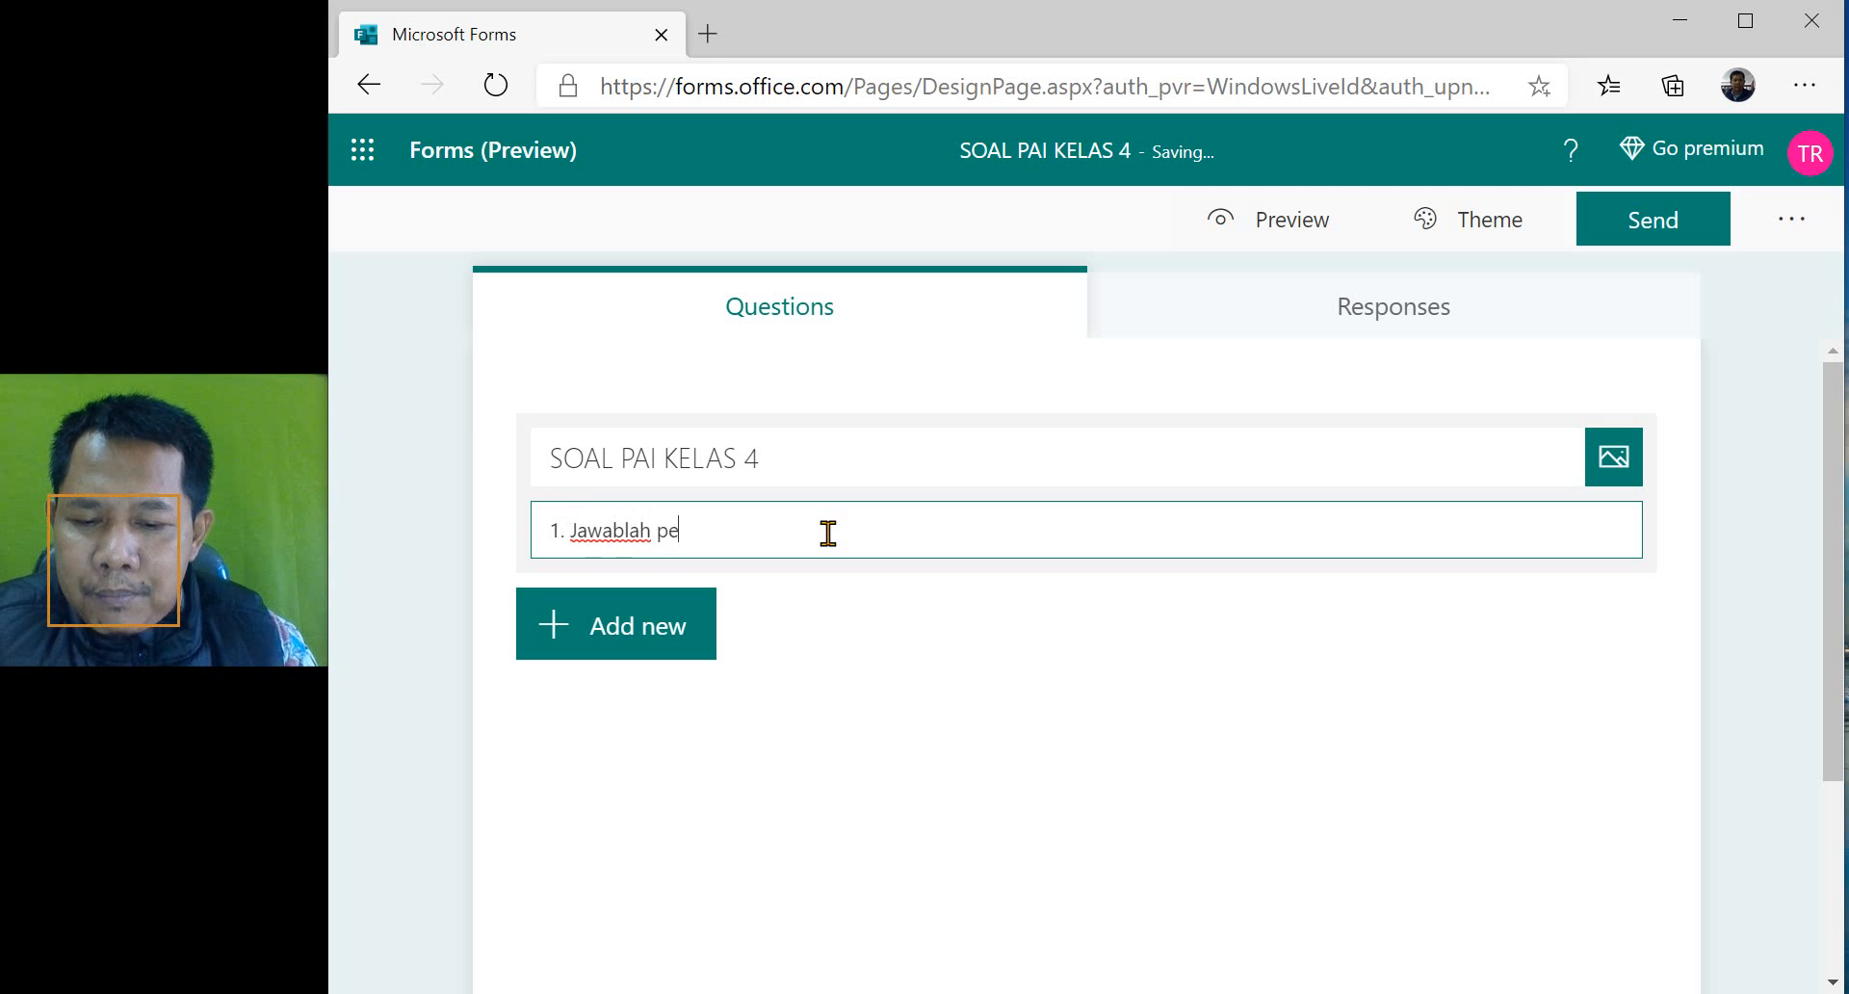
text(rtanyaan )
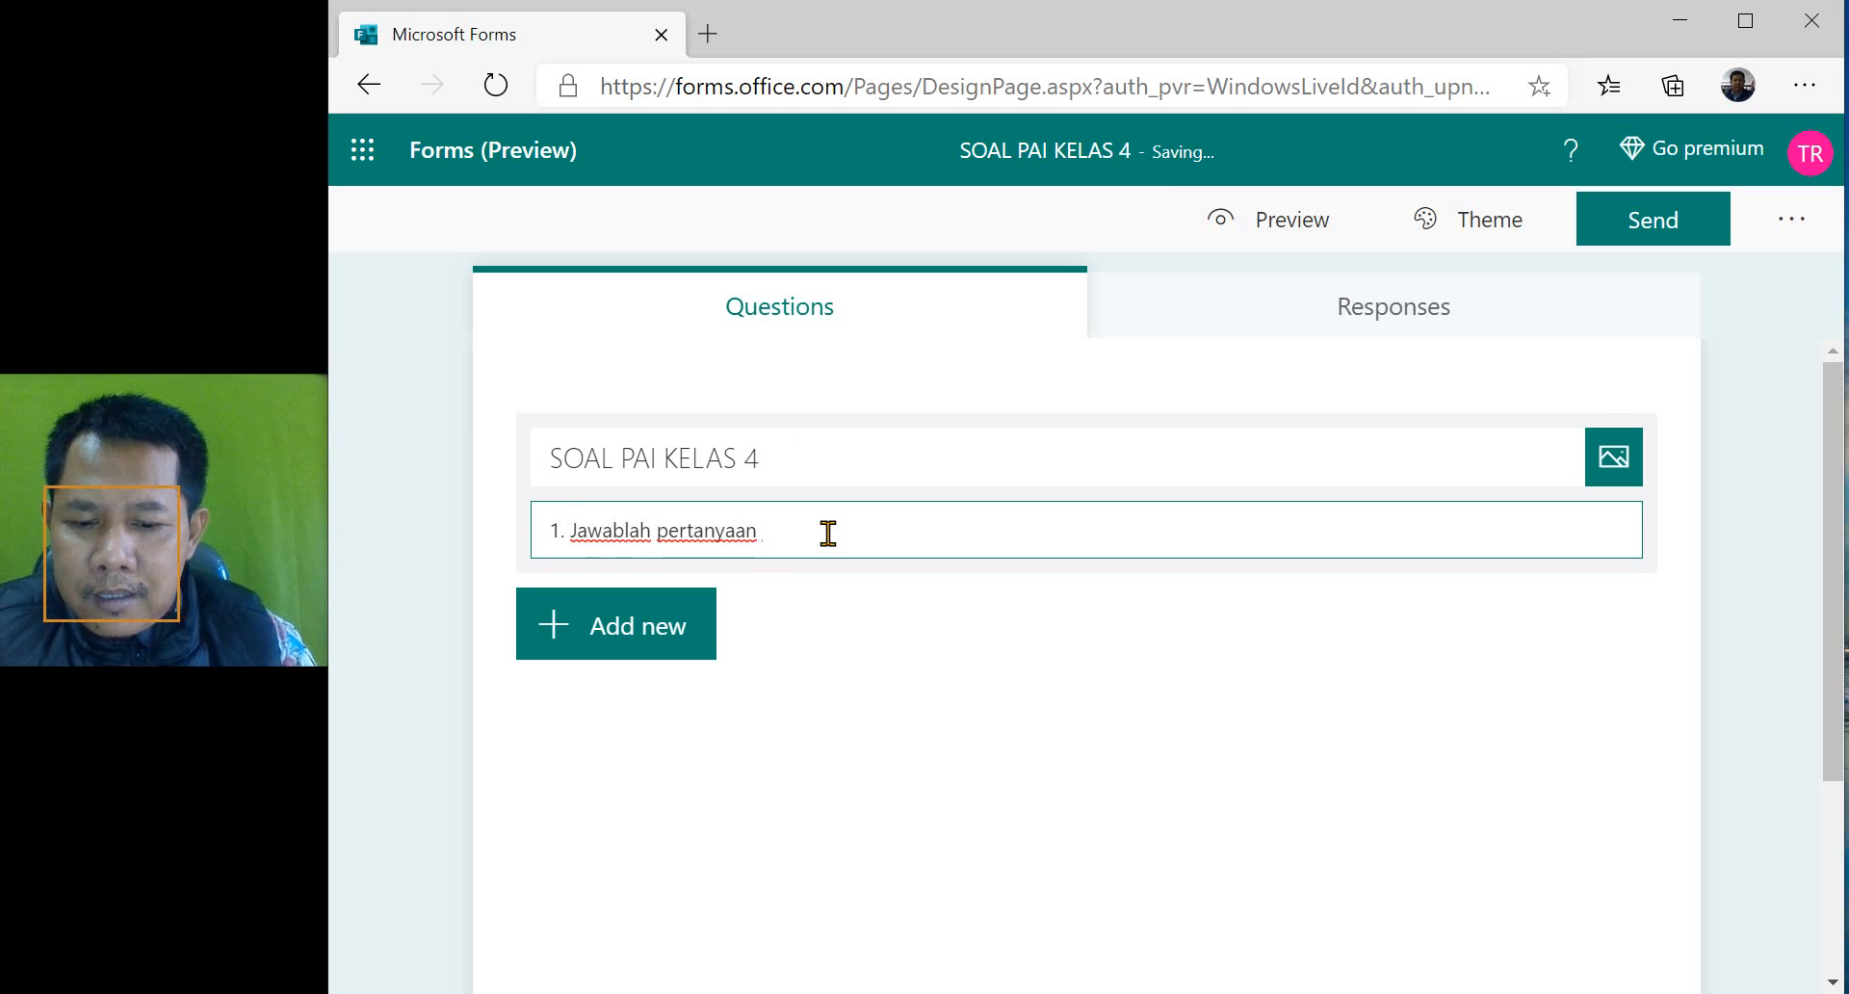
text(berikut denga)
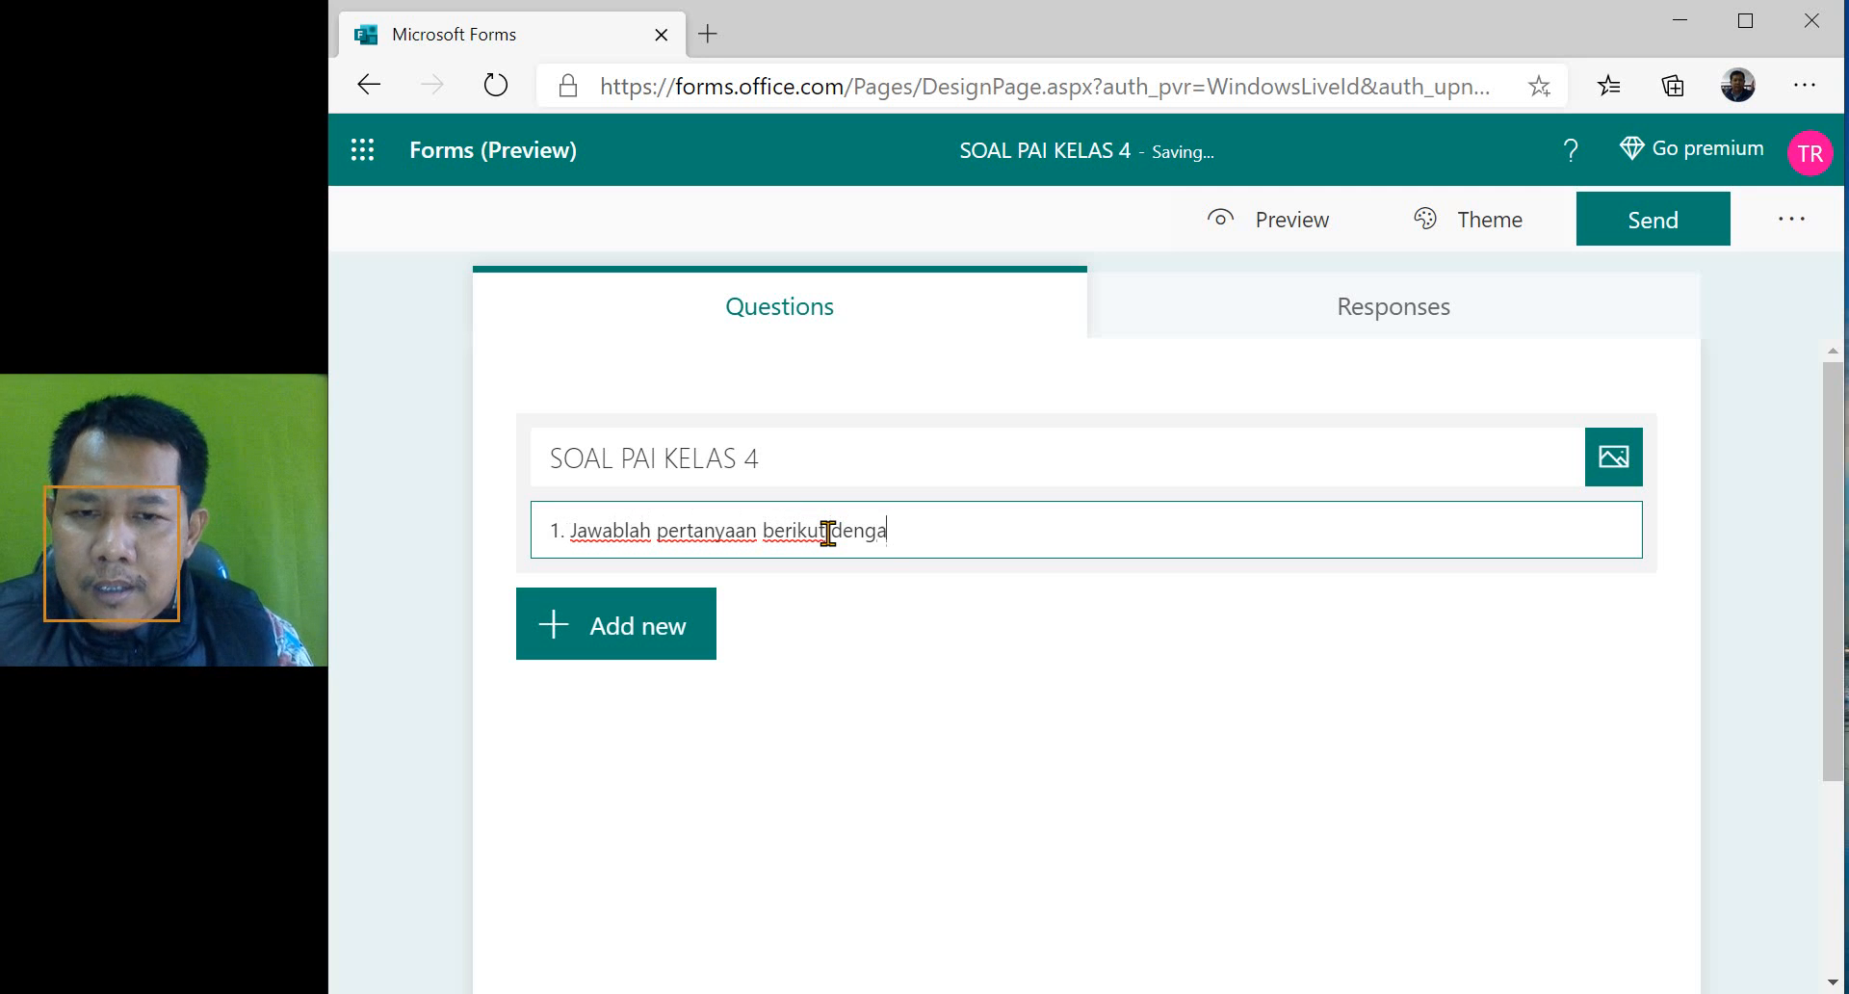
text(n )
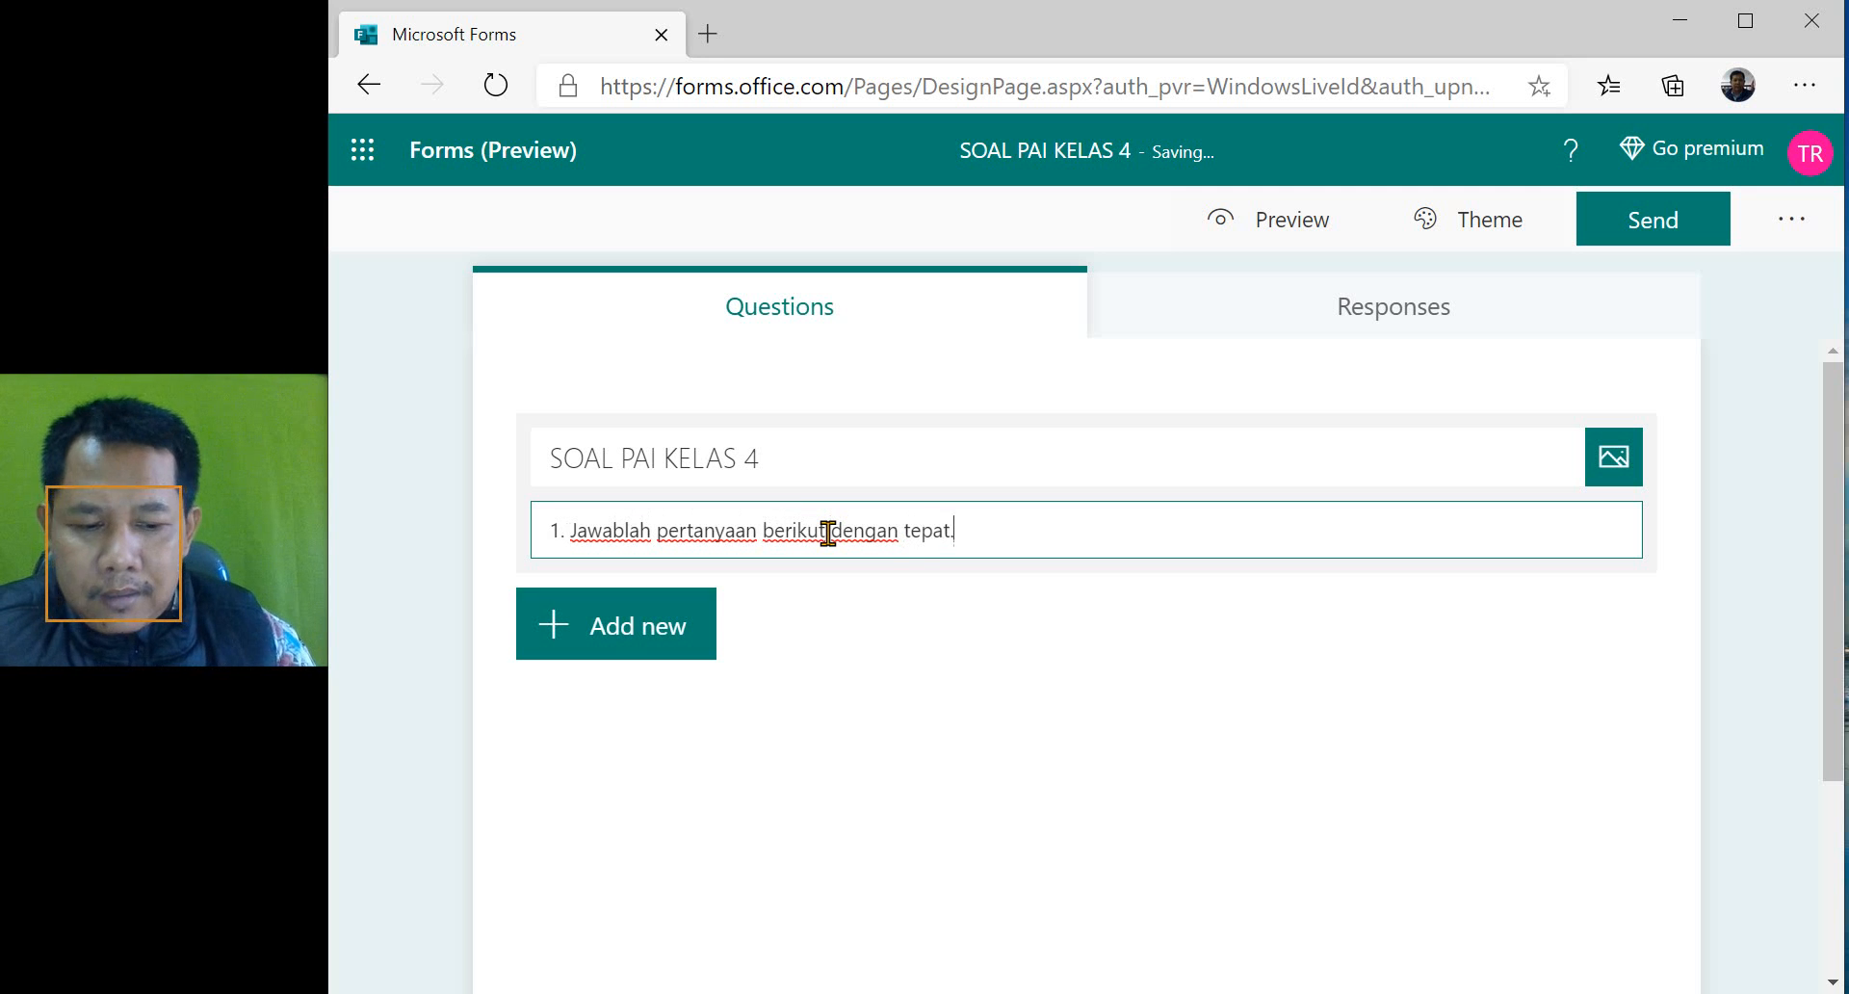
text(tepat.)
key(Return)
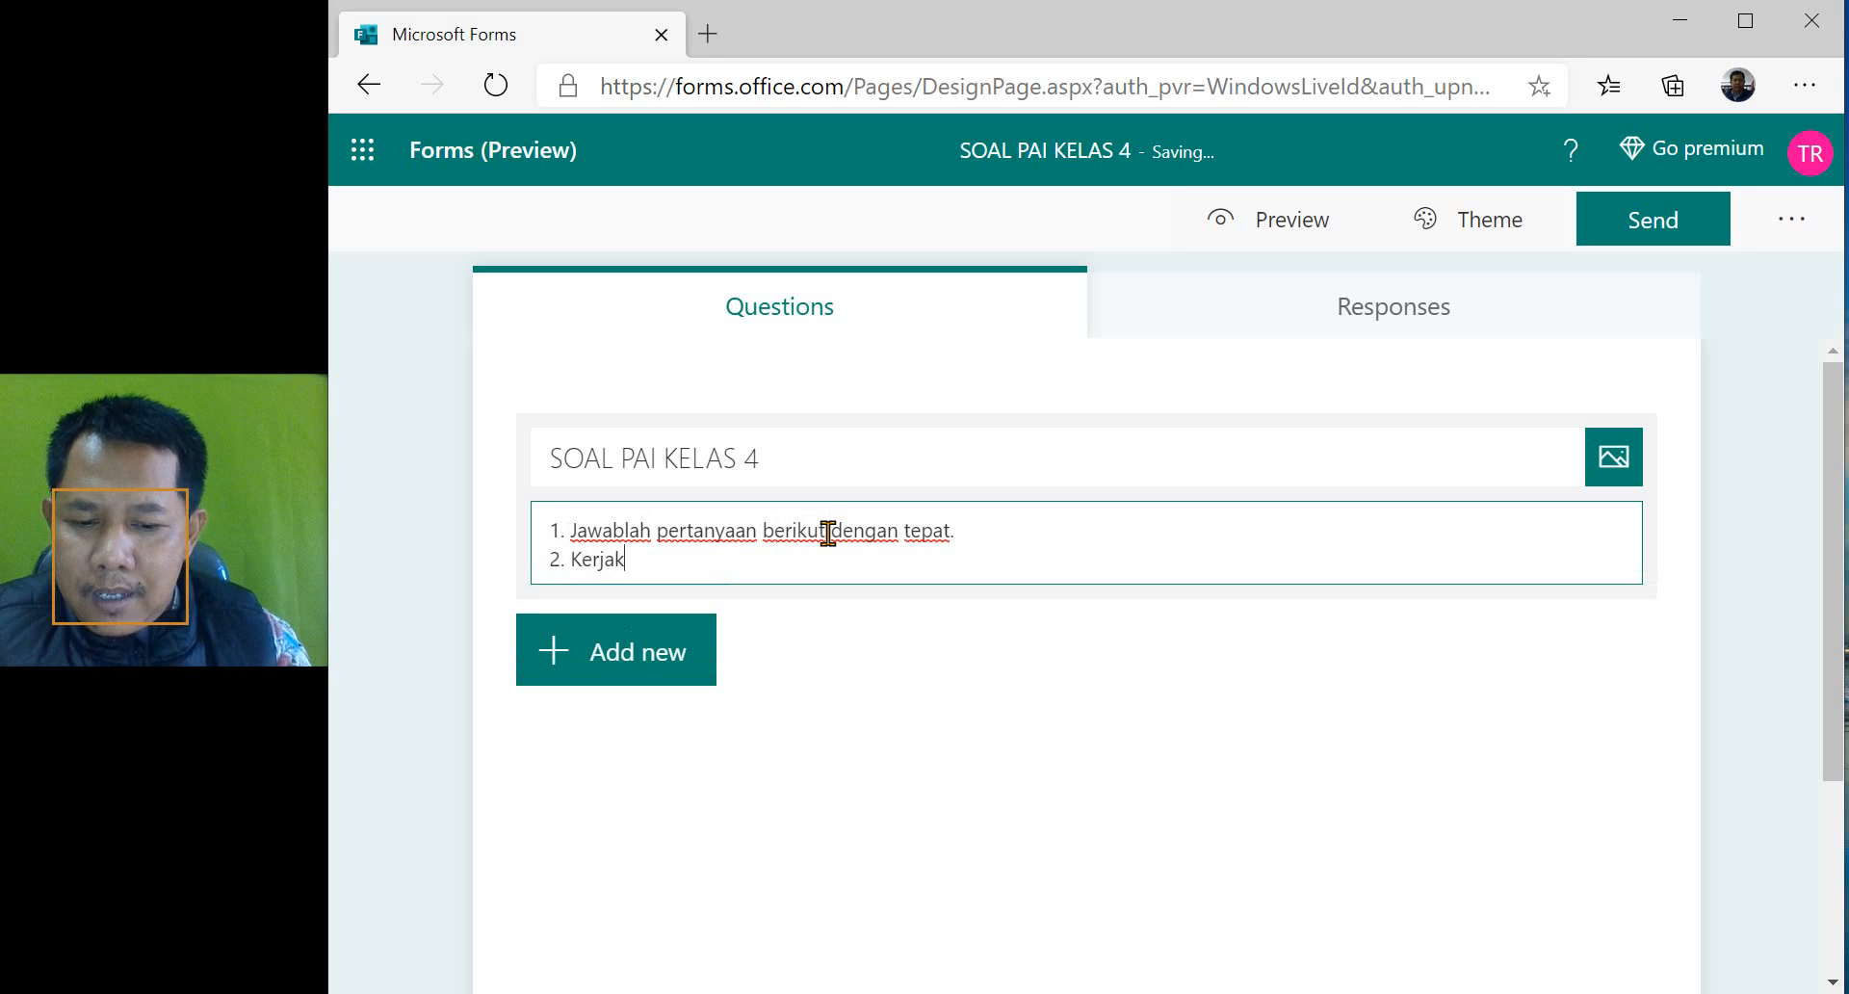
- Add the description lines "2. Kerjakan dari soal yang kalian anggap paling mudah." and "3....."
text(2. Kerjakan dari soal)
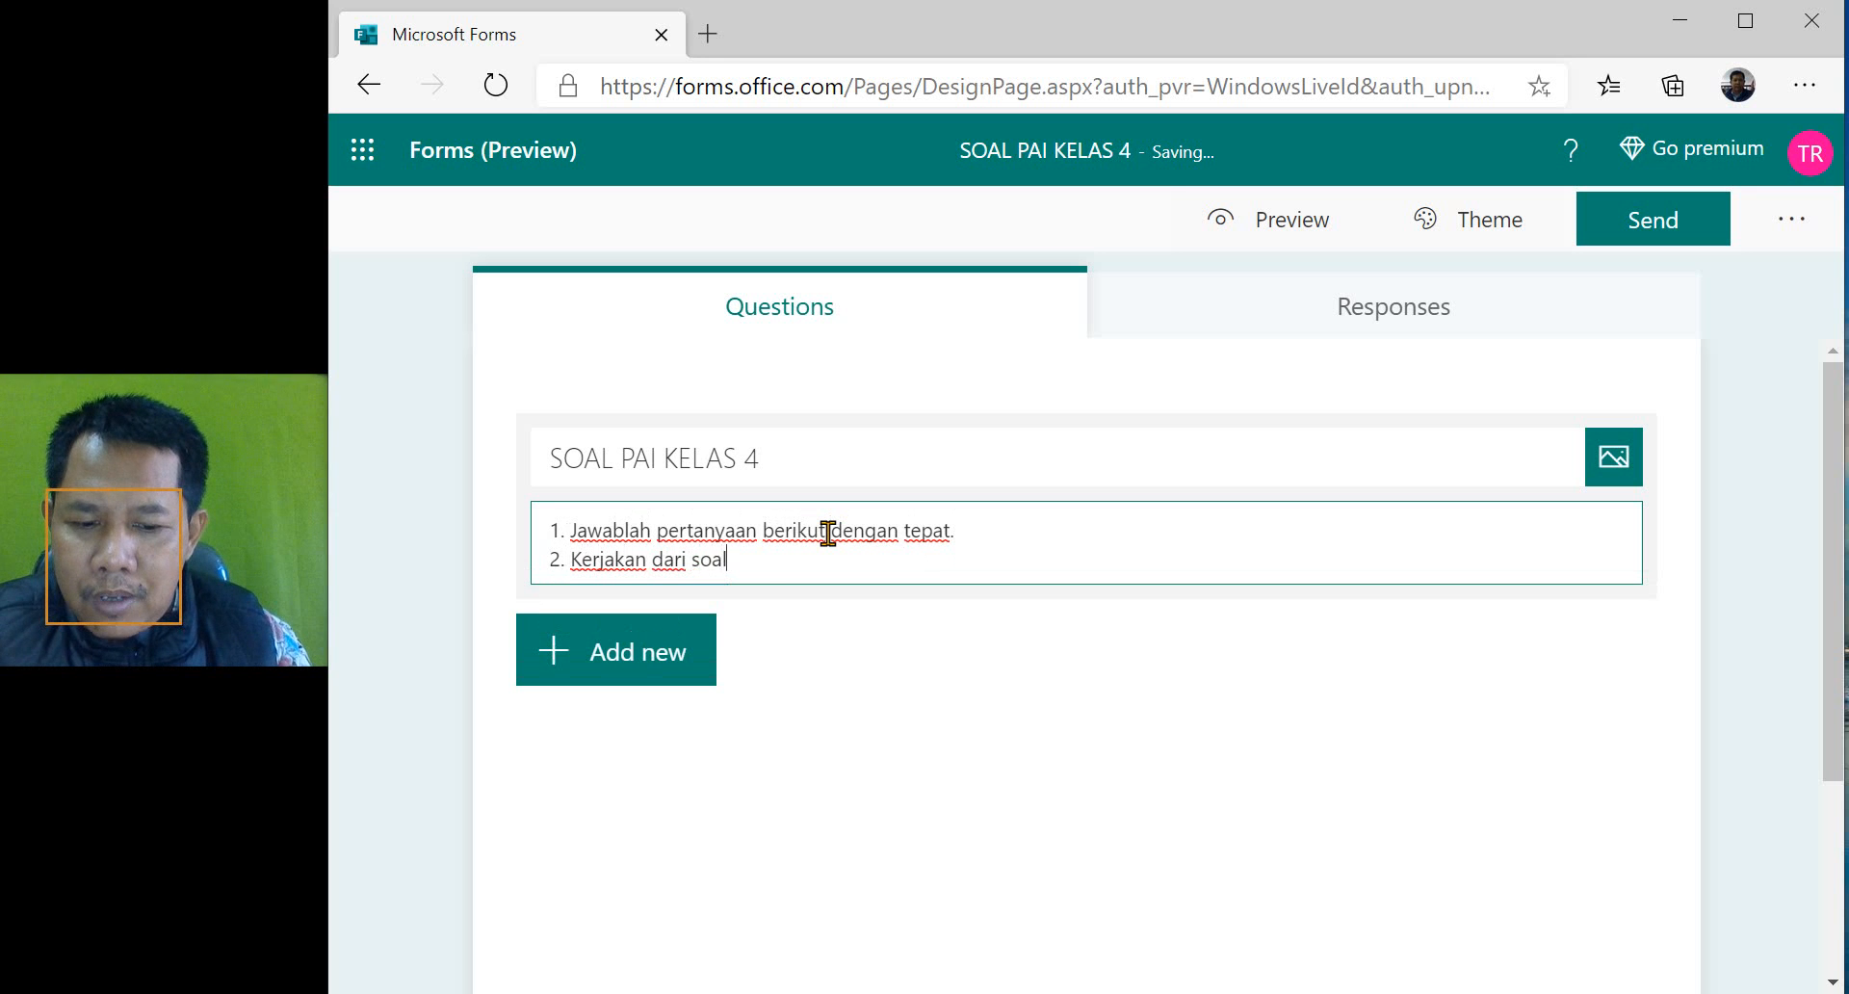
text( yang)
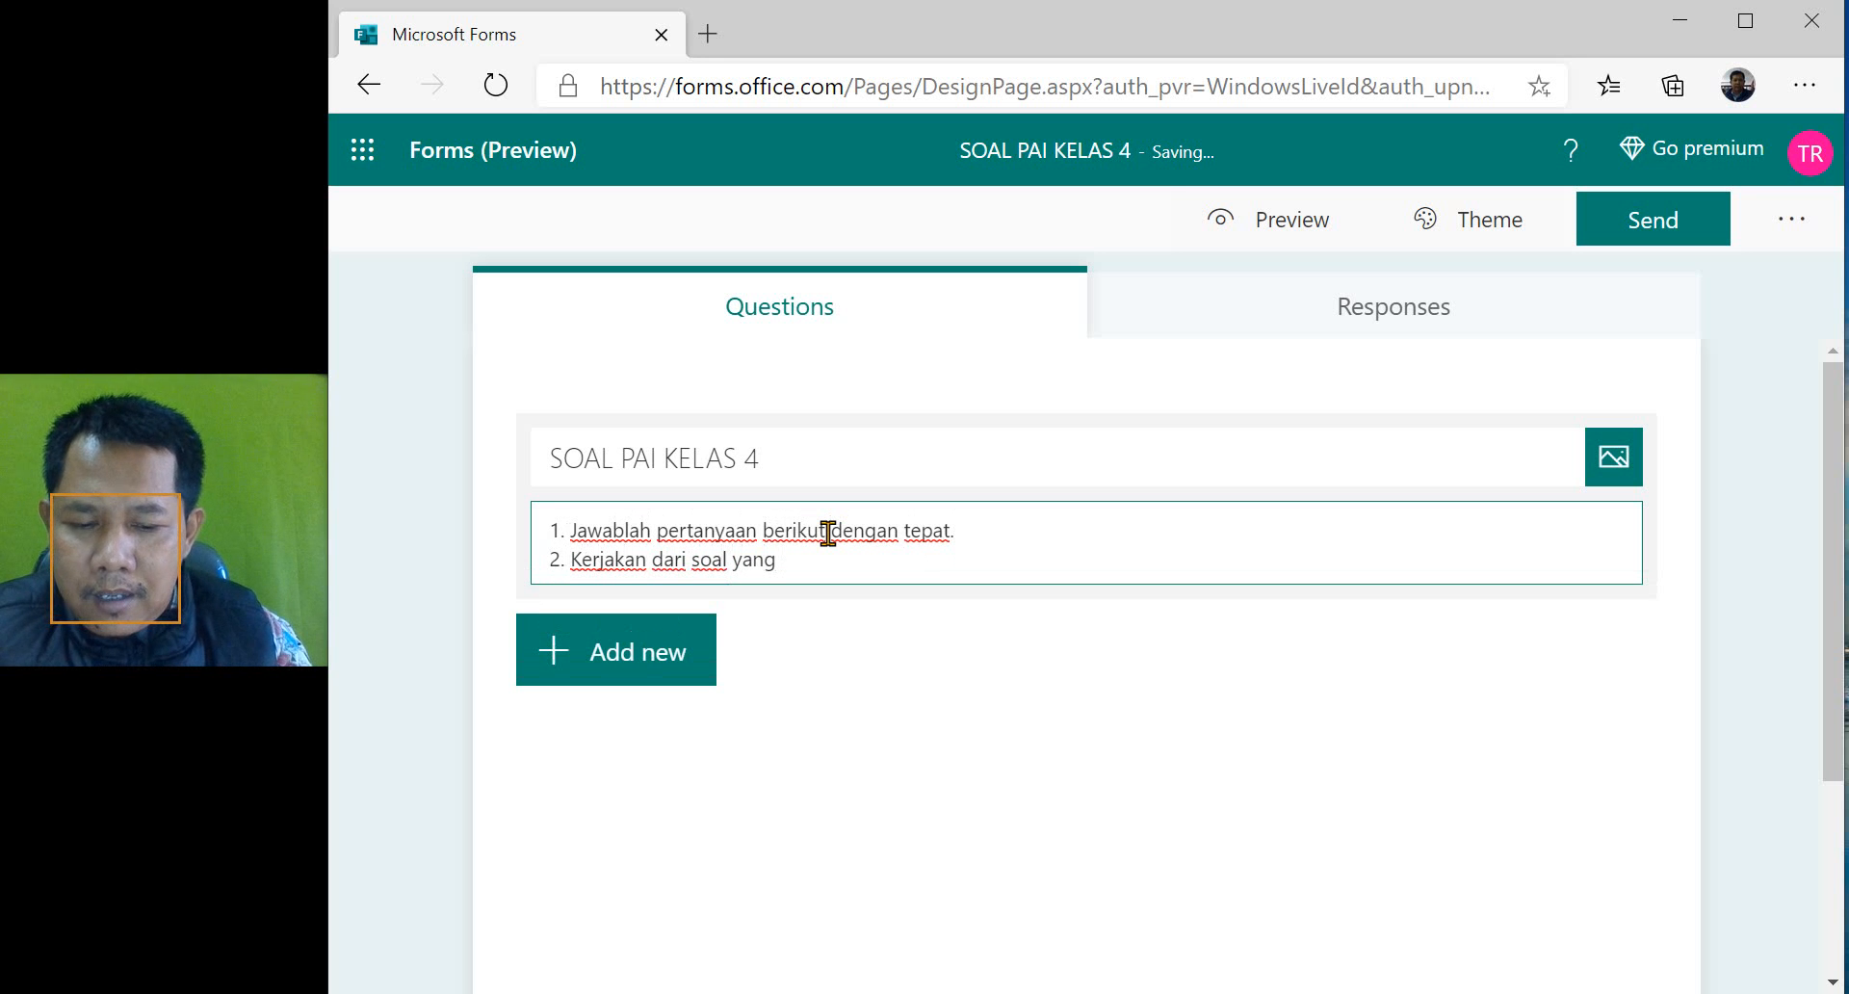
text( kalian angga)
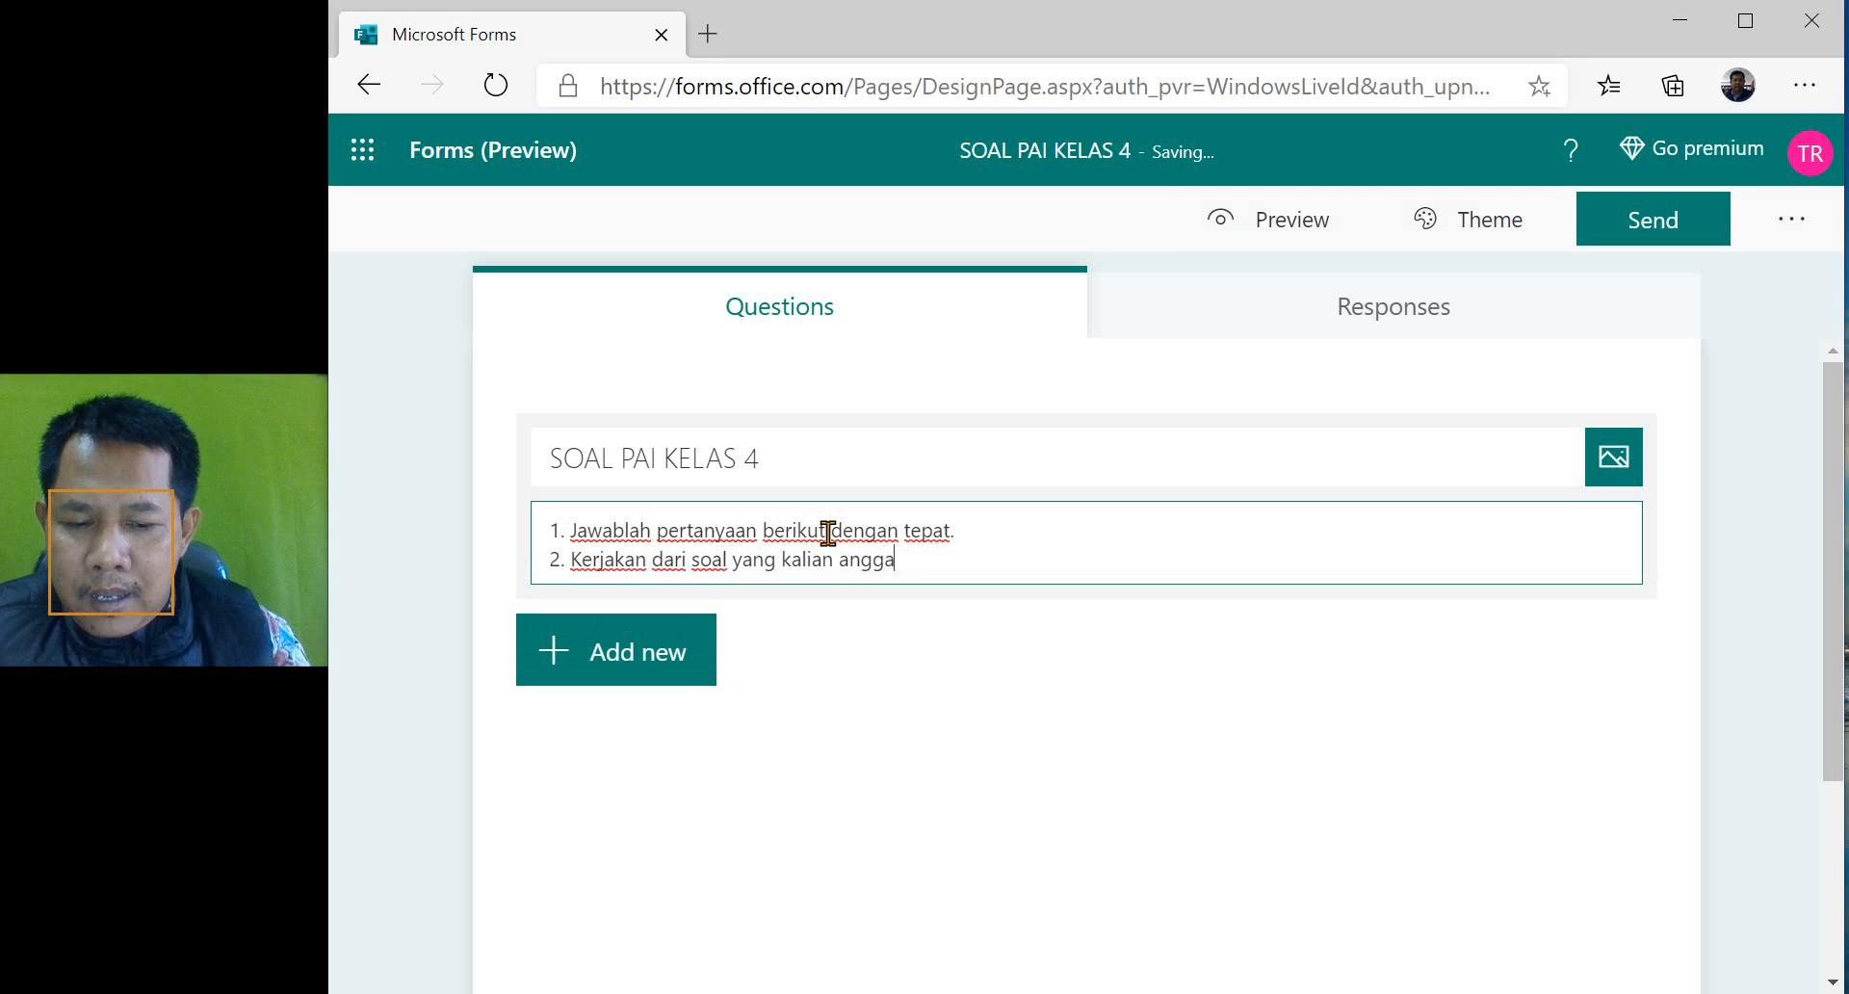
text(p paling mud)
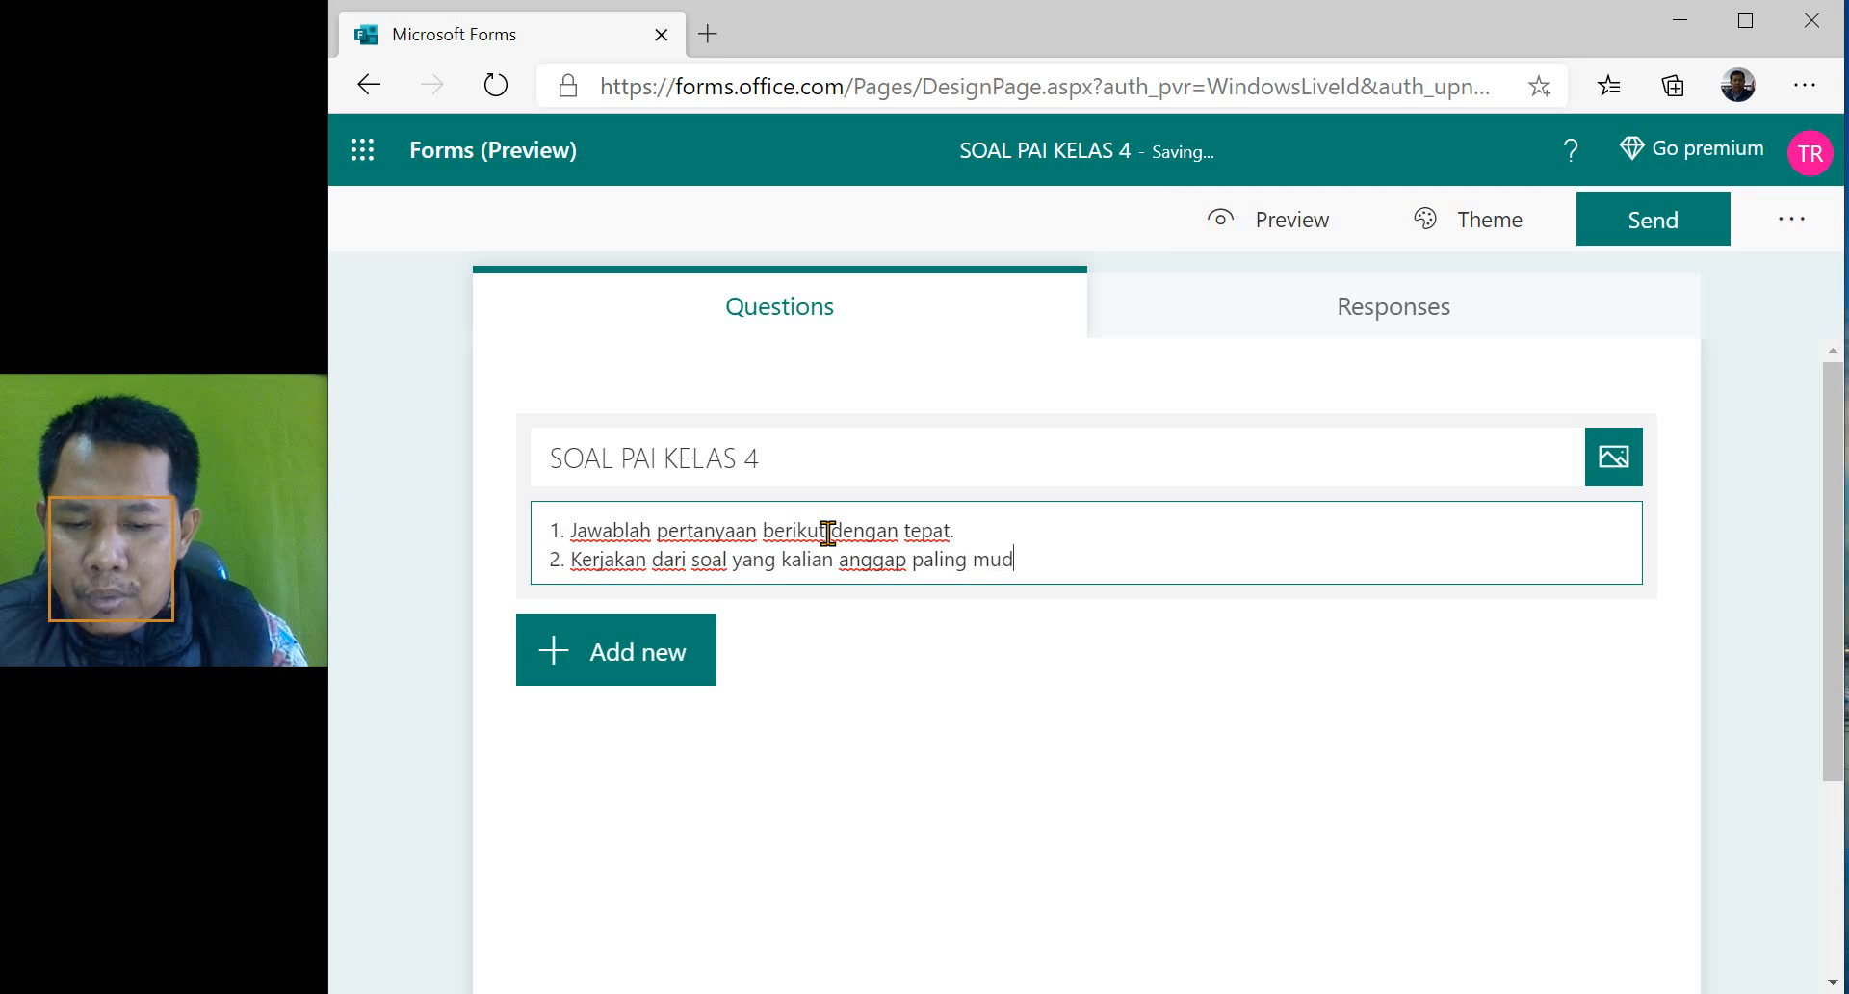
text(ah.)
key(Return)
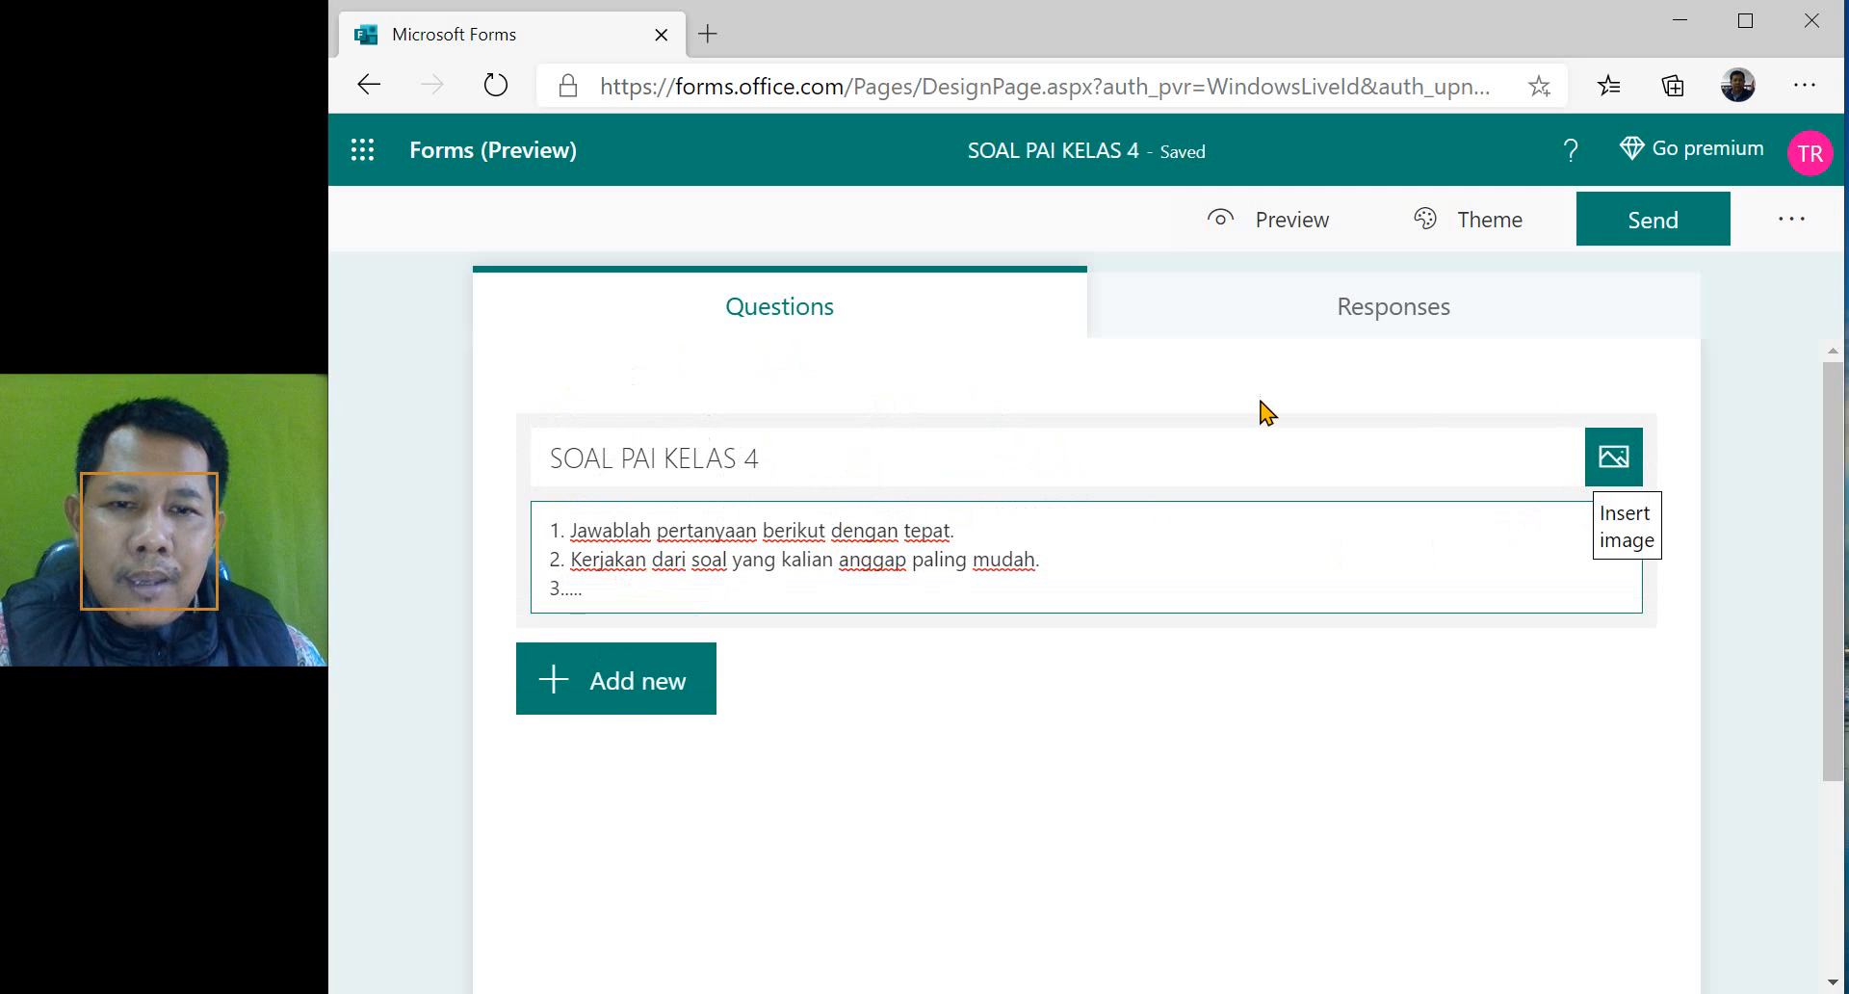
- Open image insertion for the quiz title and look at the OneDrive and local upload sources
click(1614, 466)
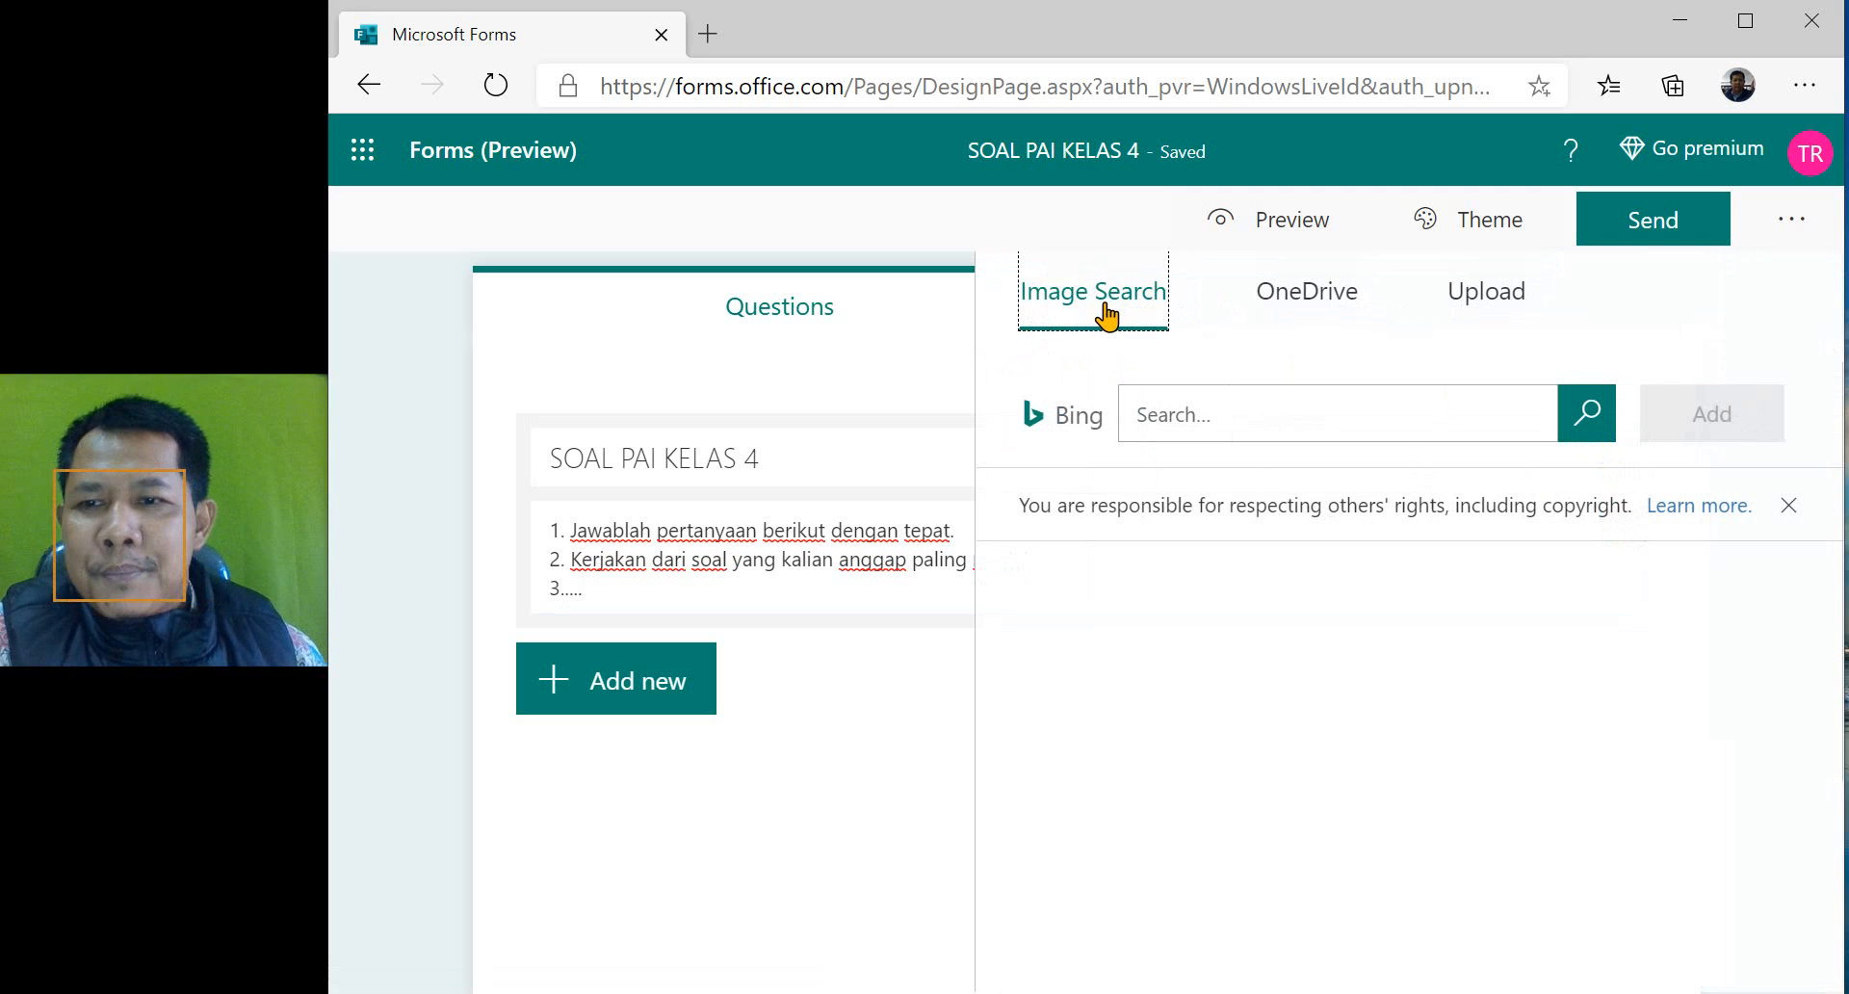
click(1312, 306)
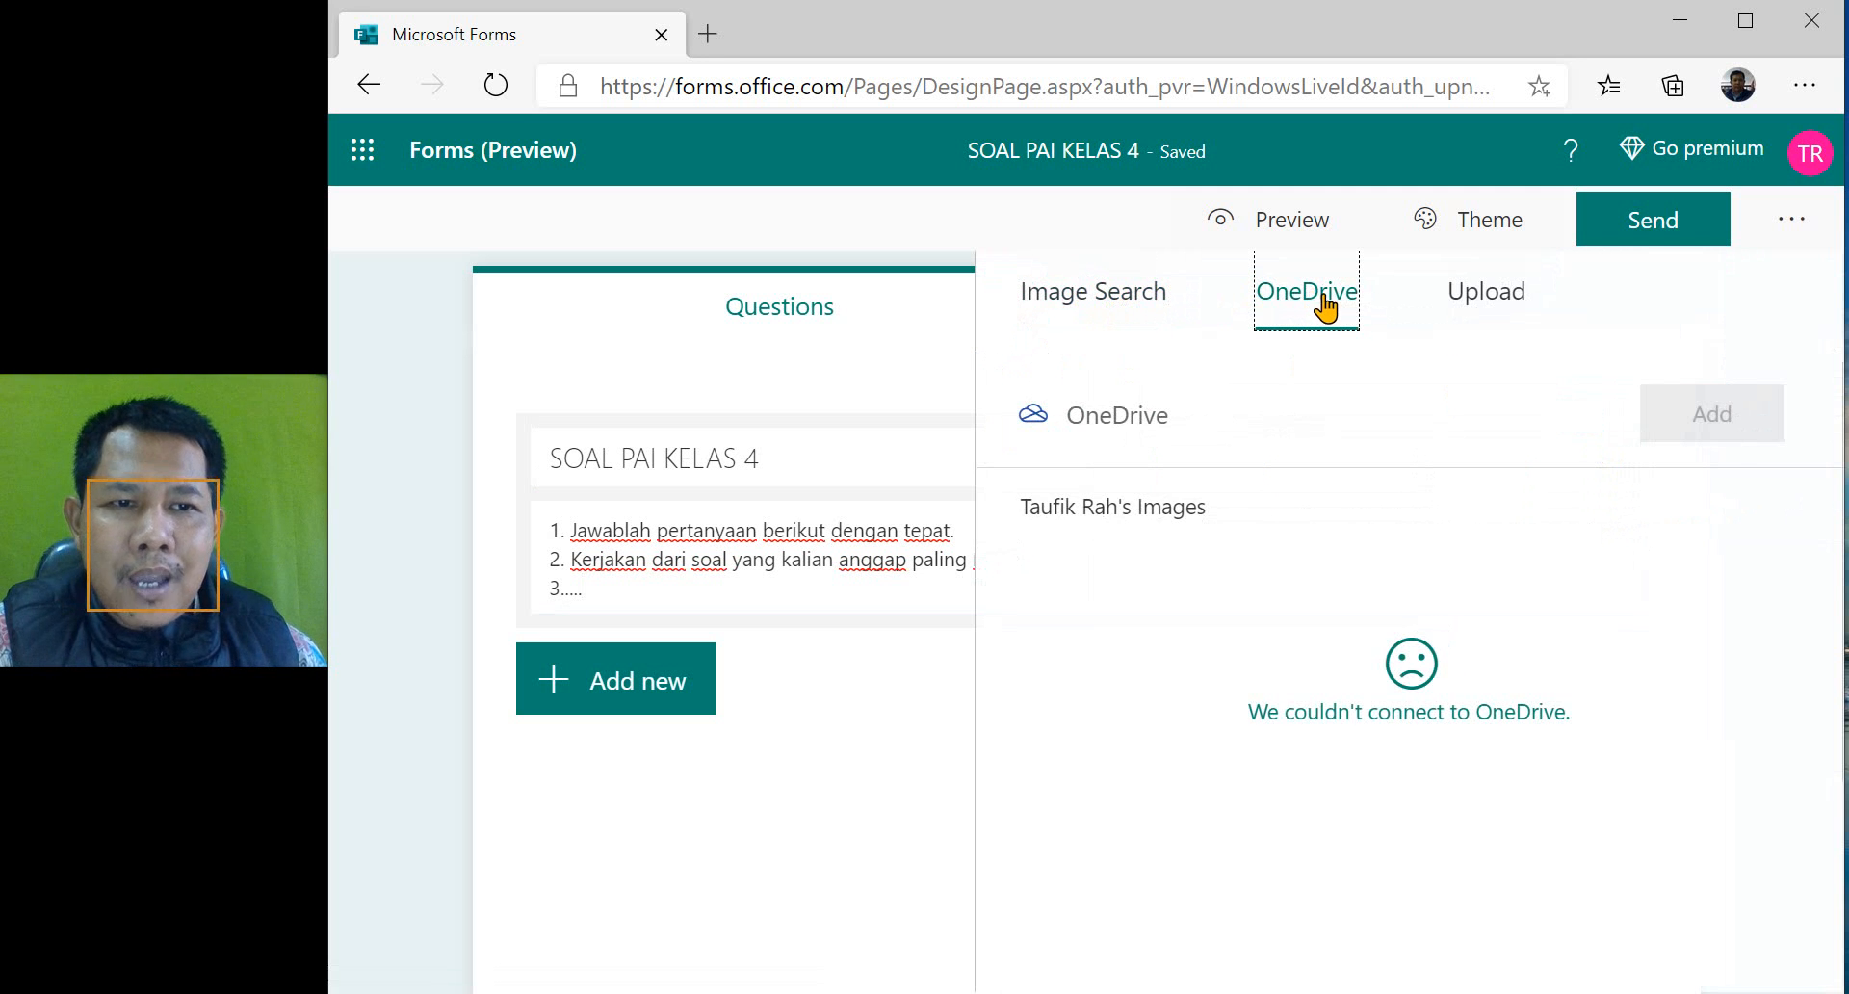
click(1486, 310)
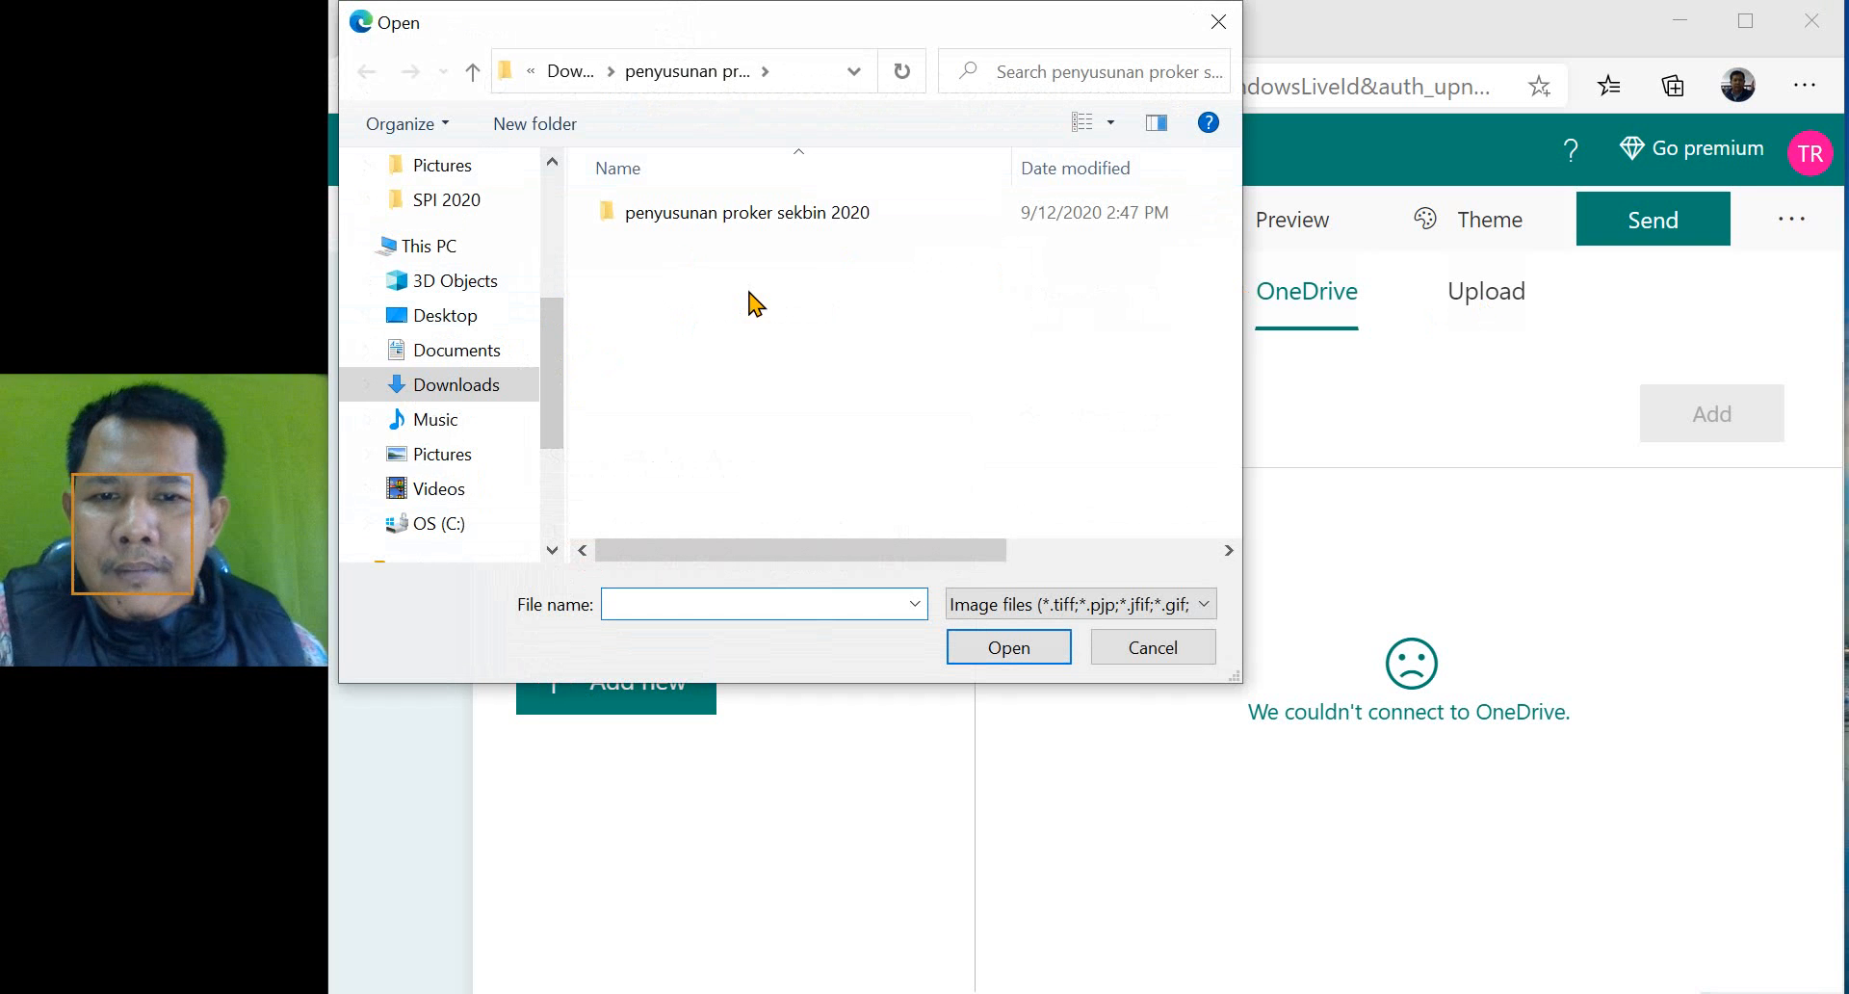
click(1149, 651)
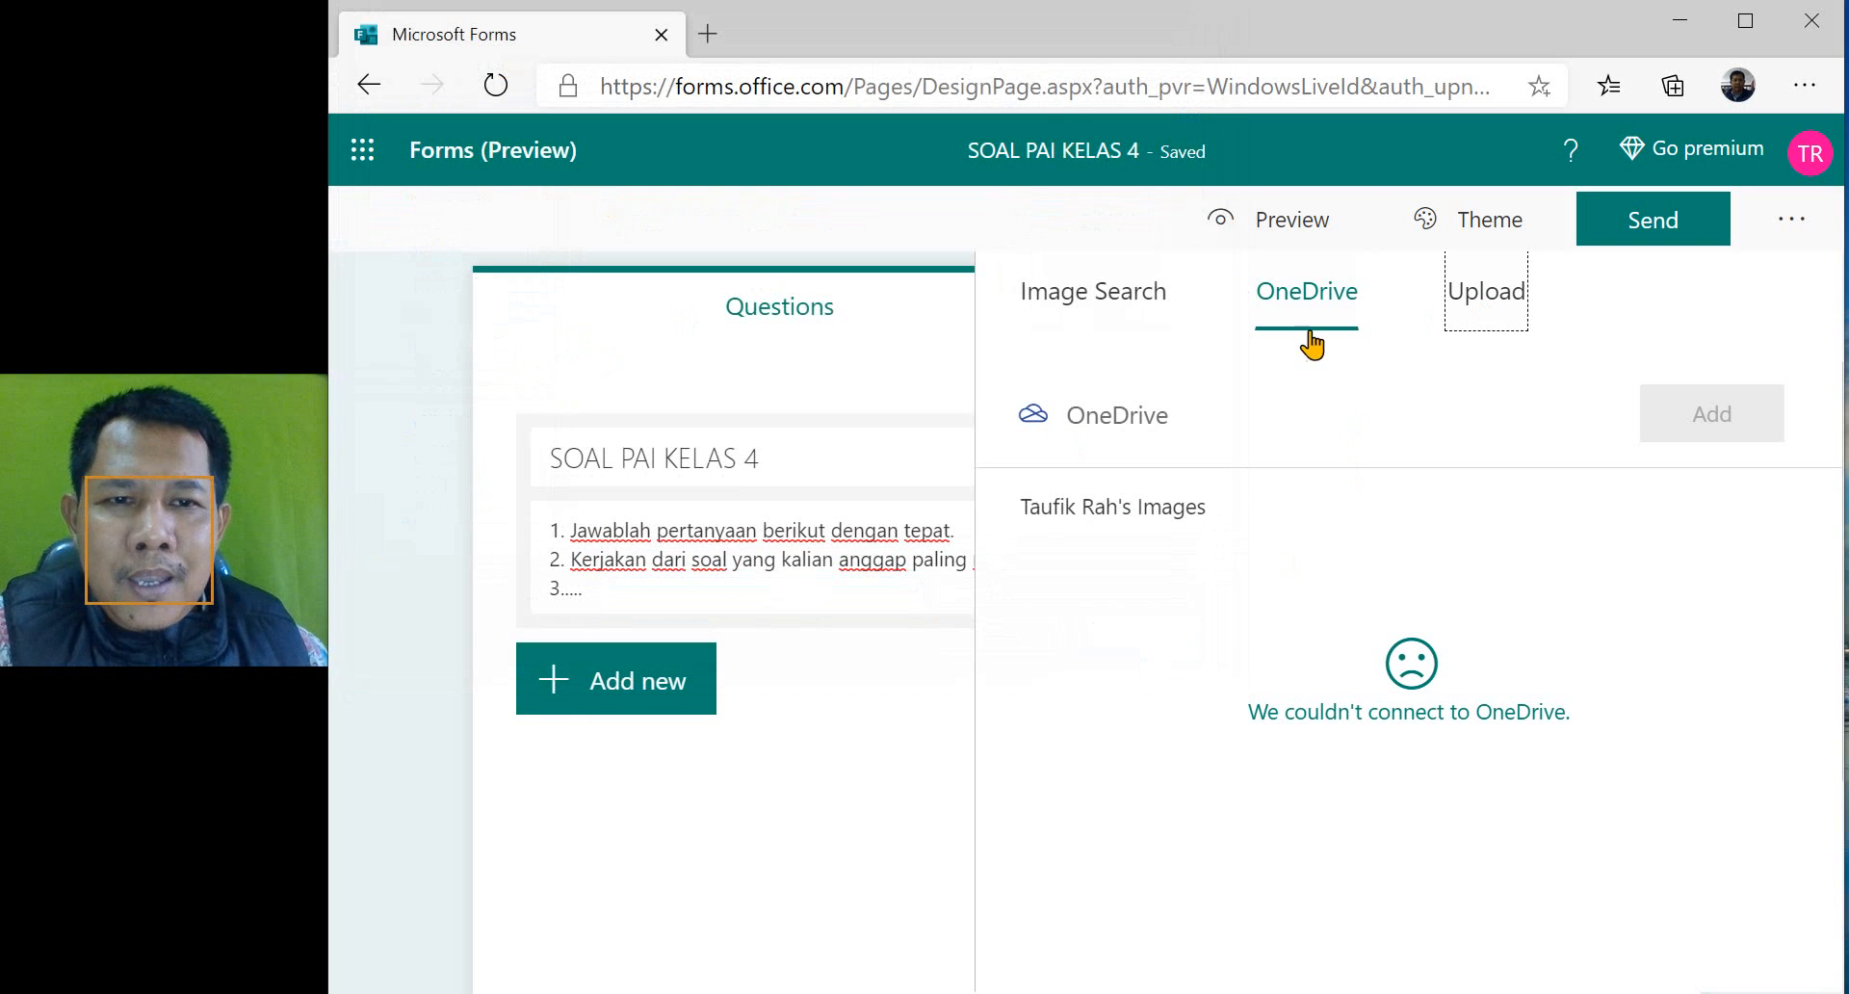
- Search Bing images for "kab lebak" and add the 200x278 logo to the quiz title
click(1098, 304)
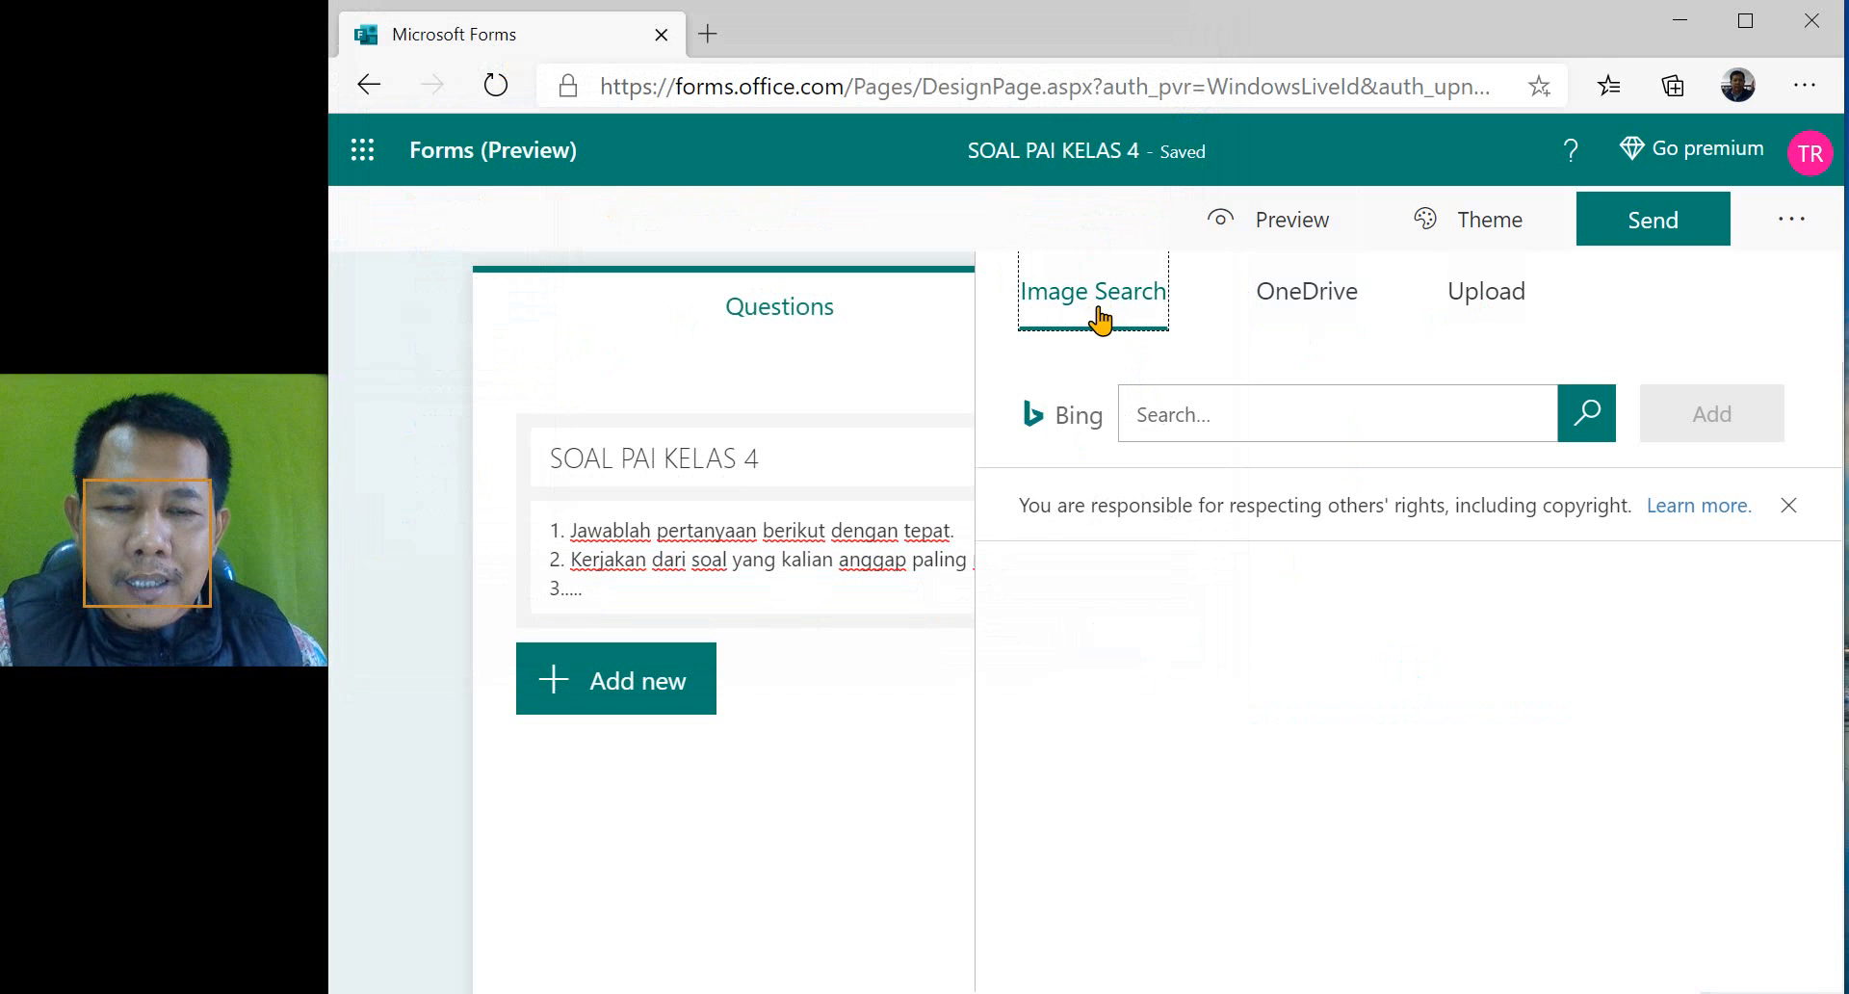
click(1159, 423)
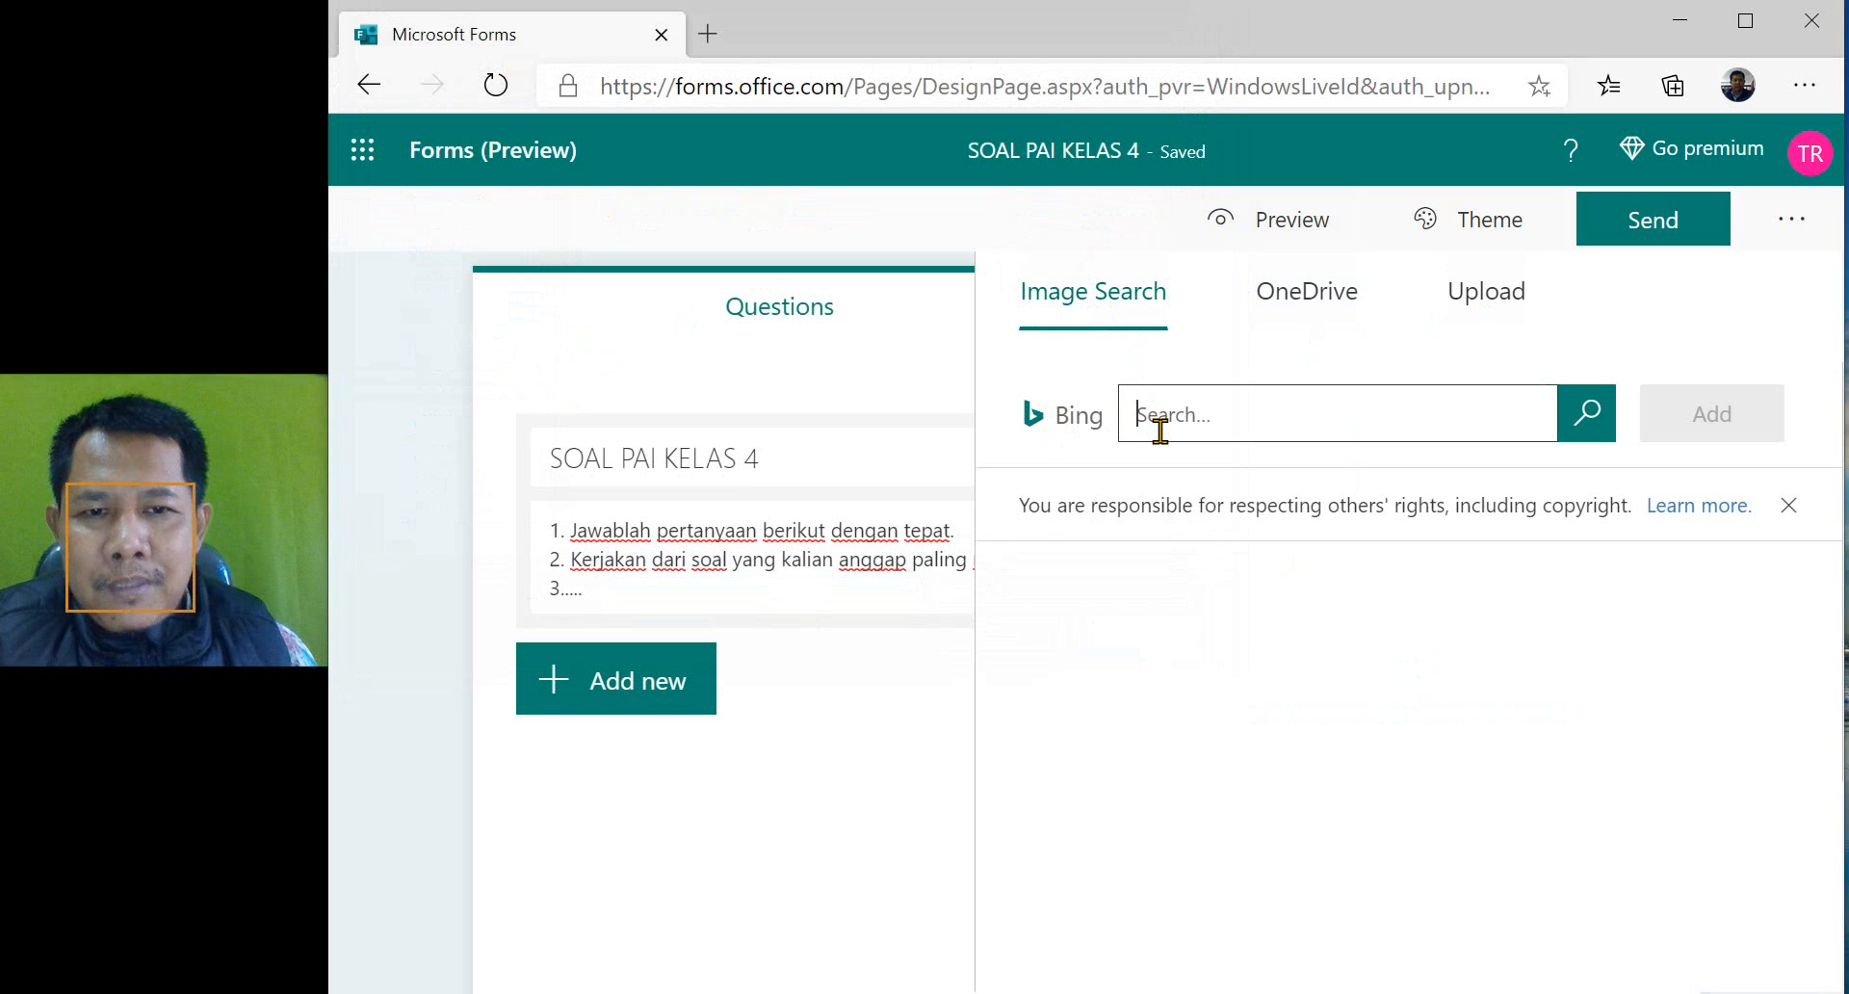
text(kab)
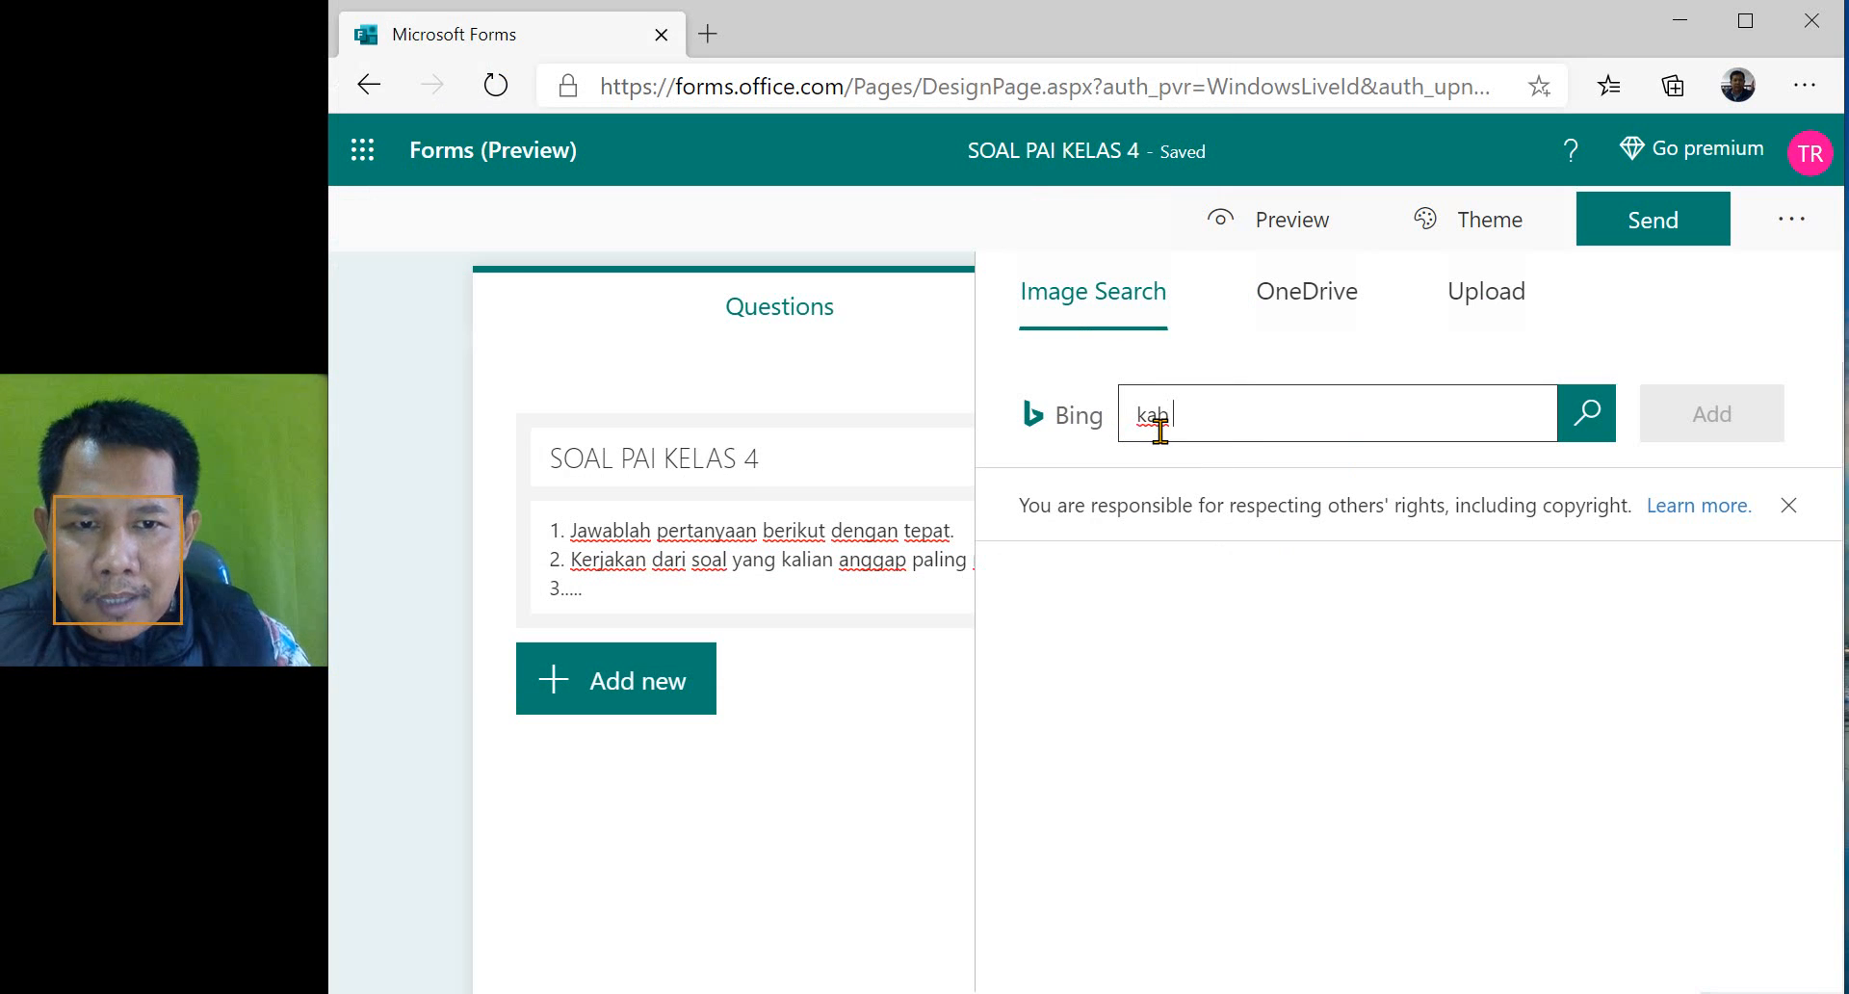
text( lebak)
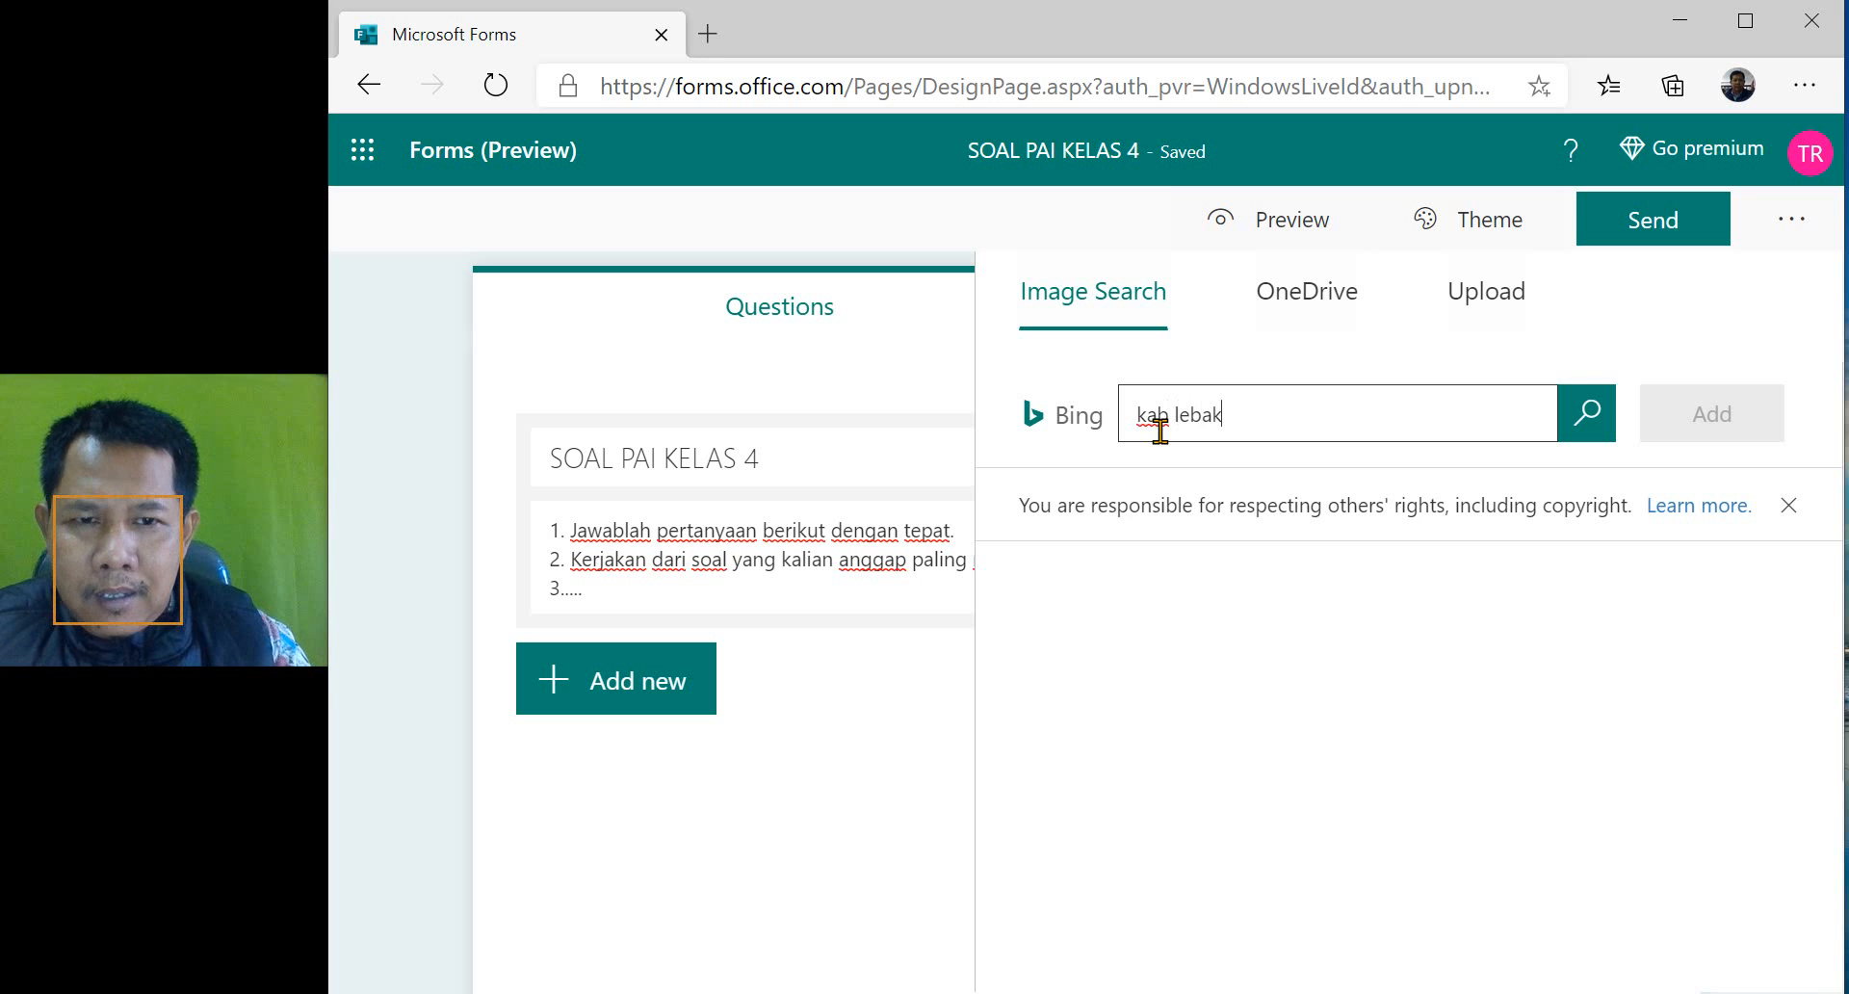
key(Return)
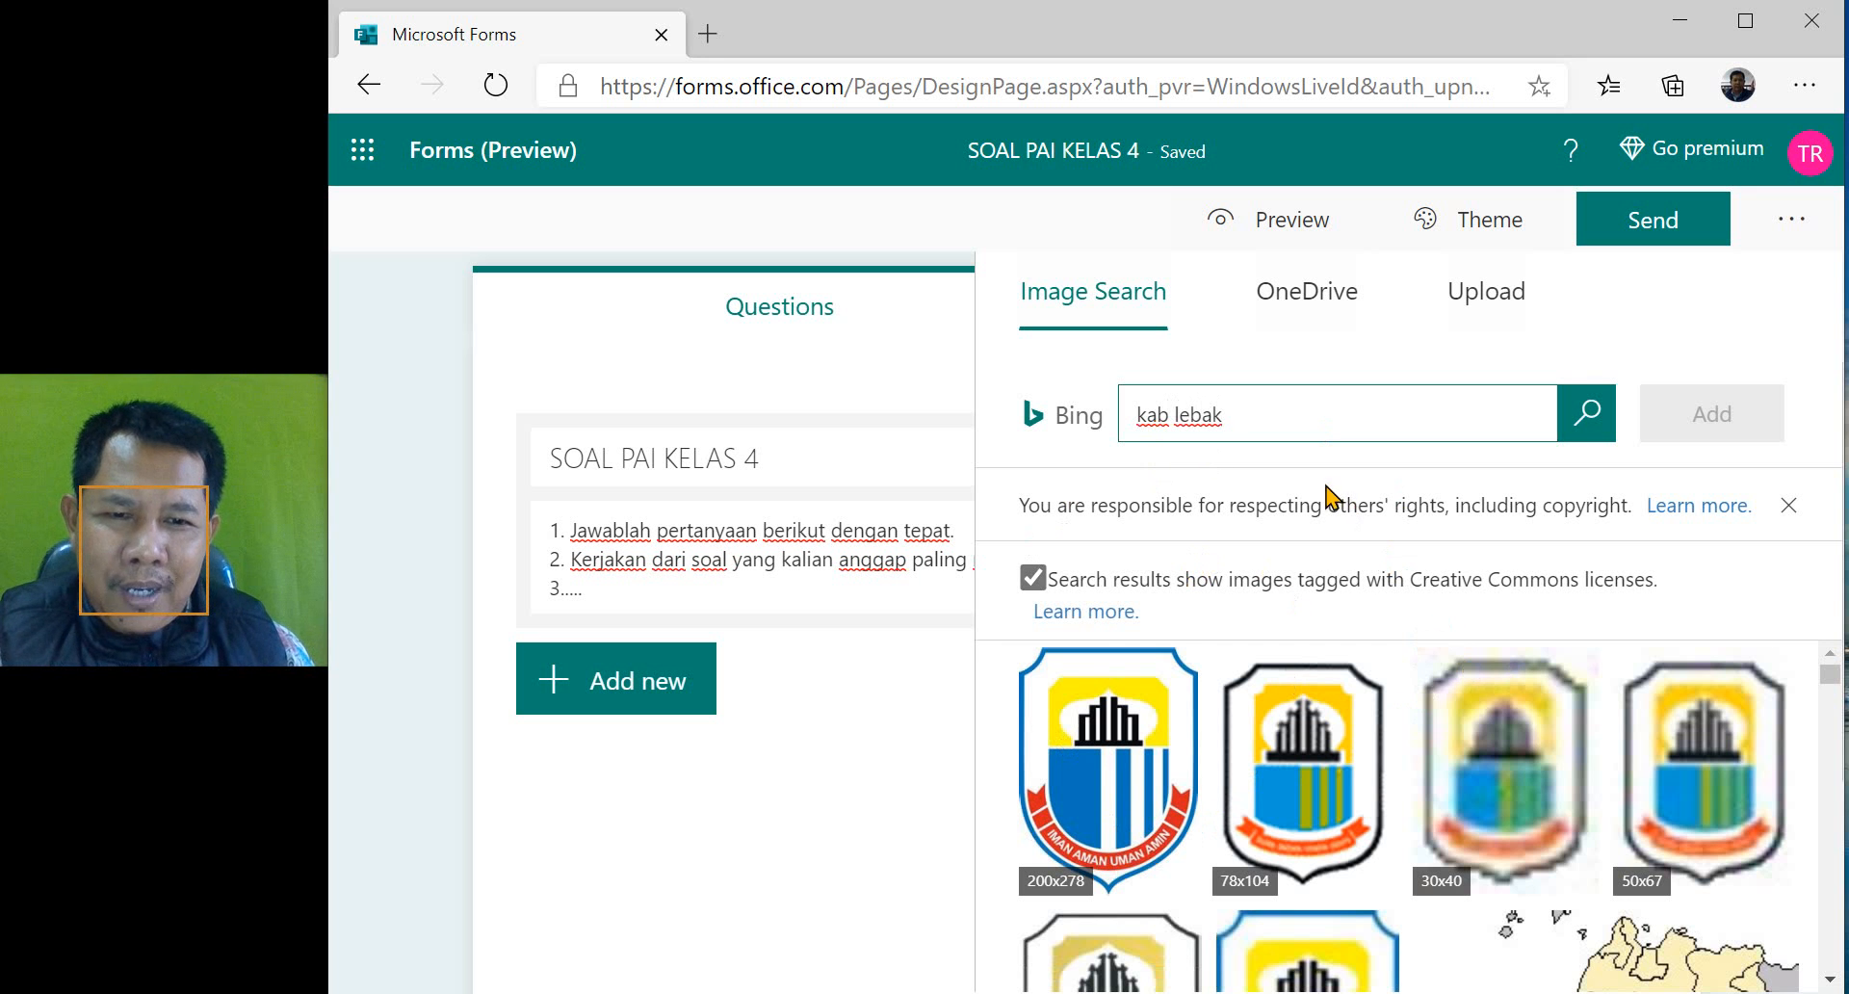
click(1119, 768)
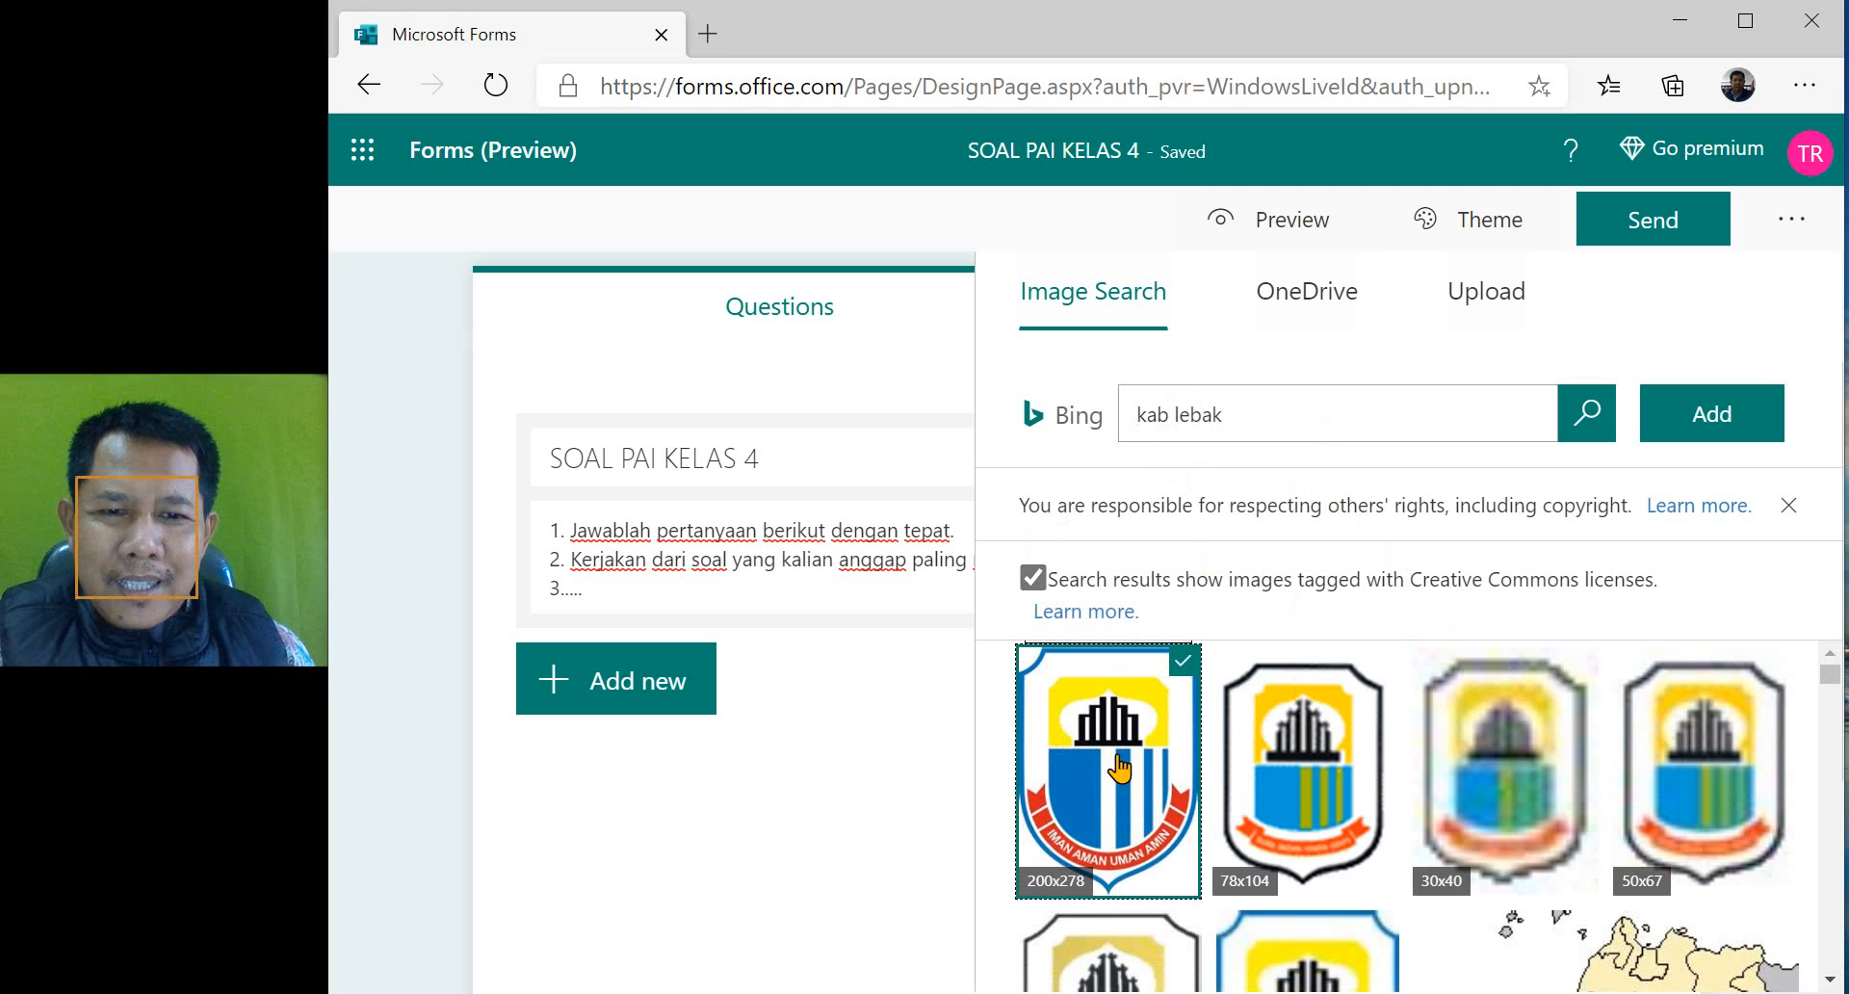
click(1679, 413)
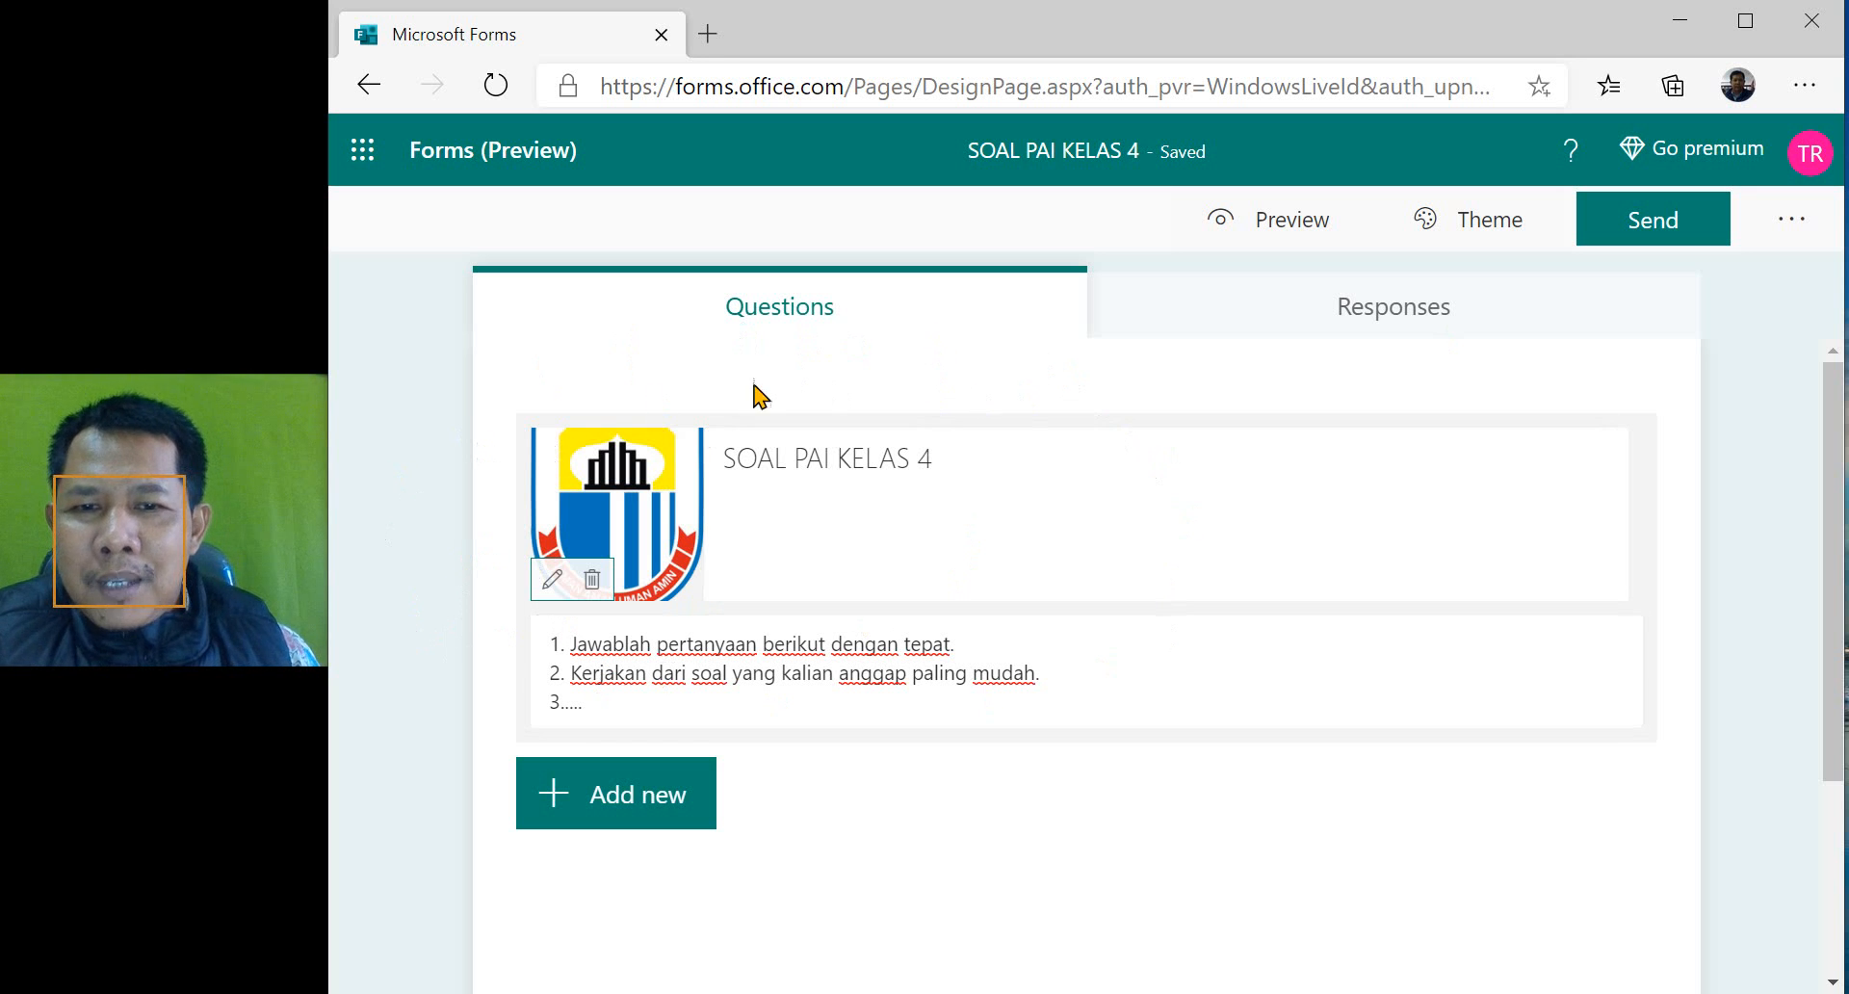
- Add a text question to the quiz with the wording "Nama Siswa :"
scroll(1115, 587, down, 3)
scroll(1107, 598, up, 3)
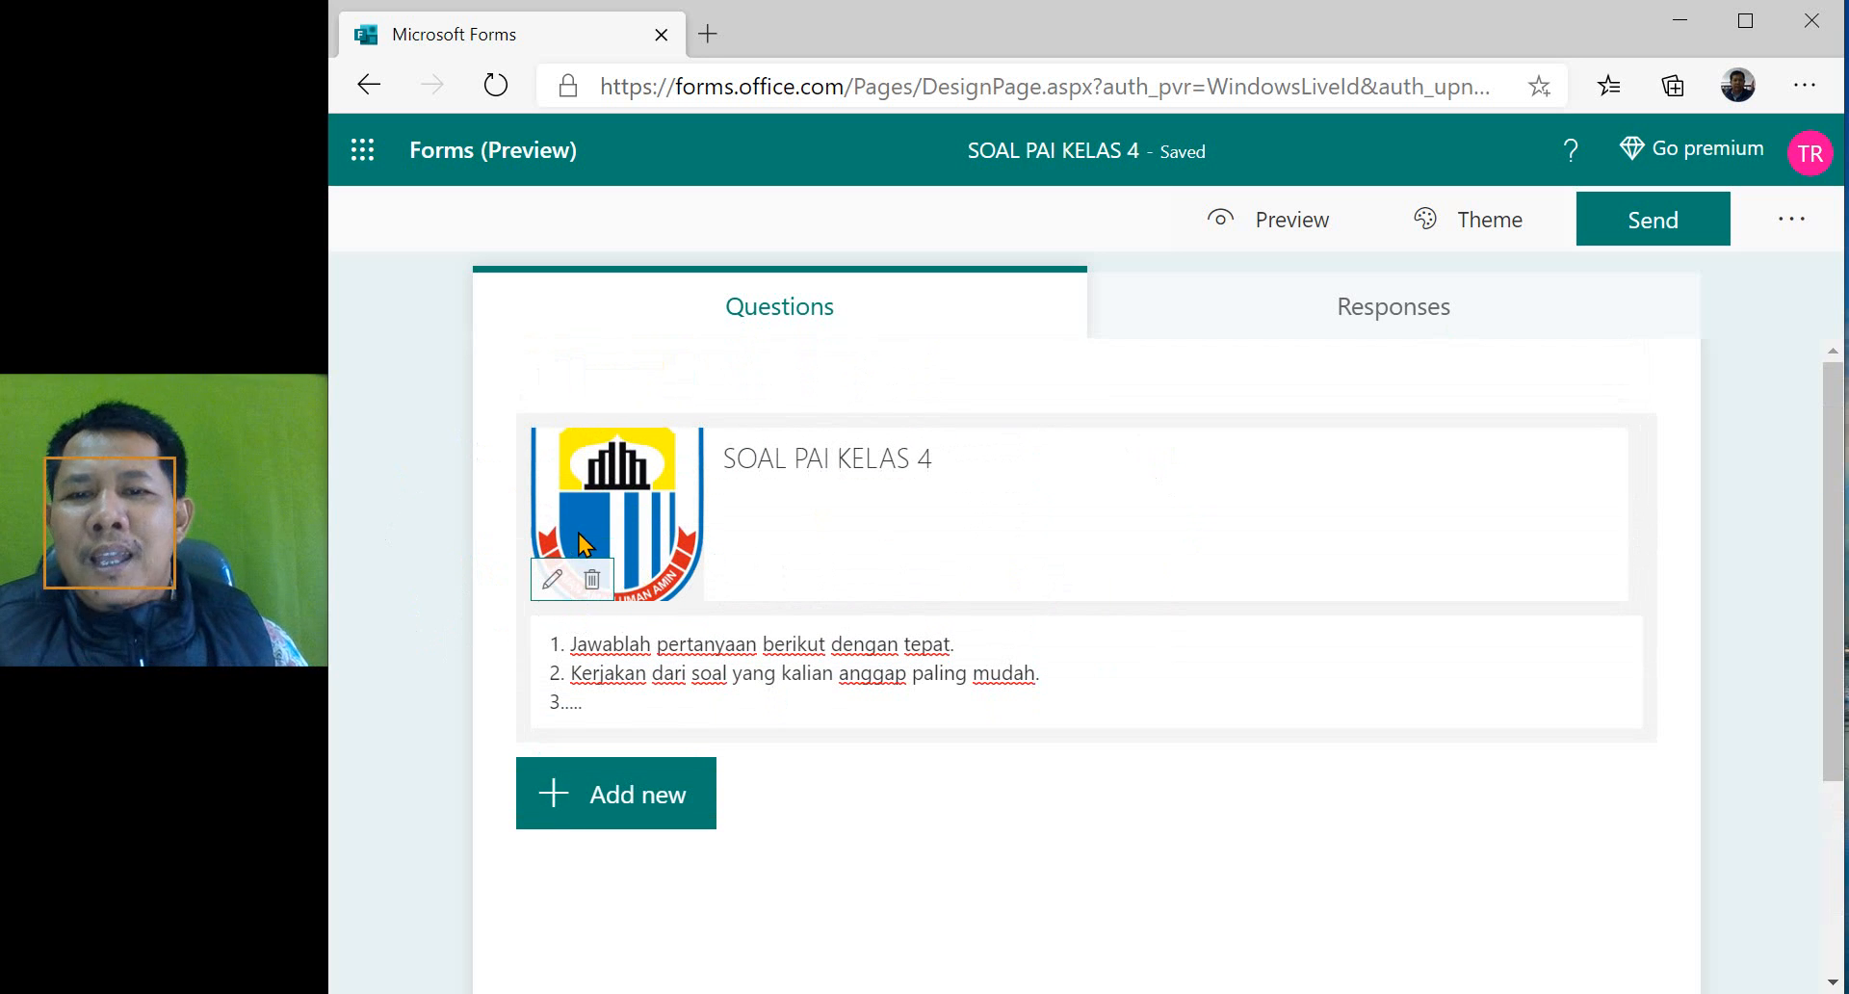
click(640, 821)
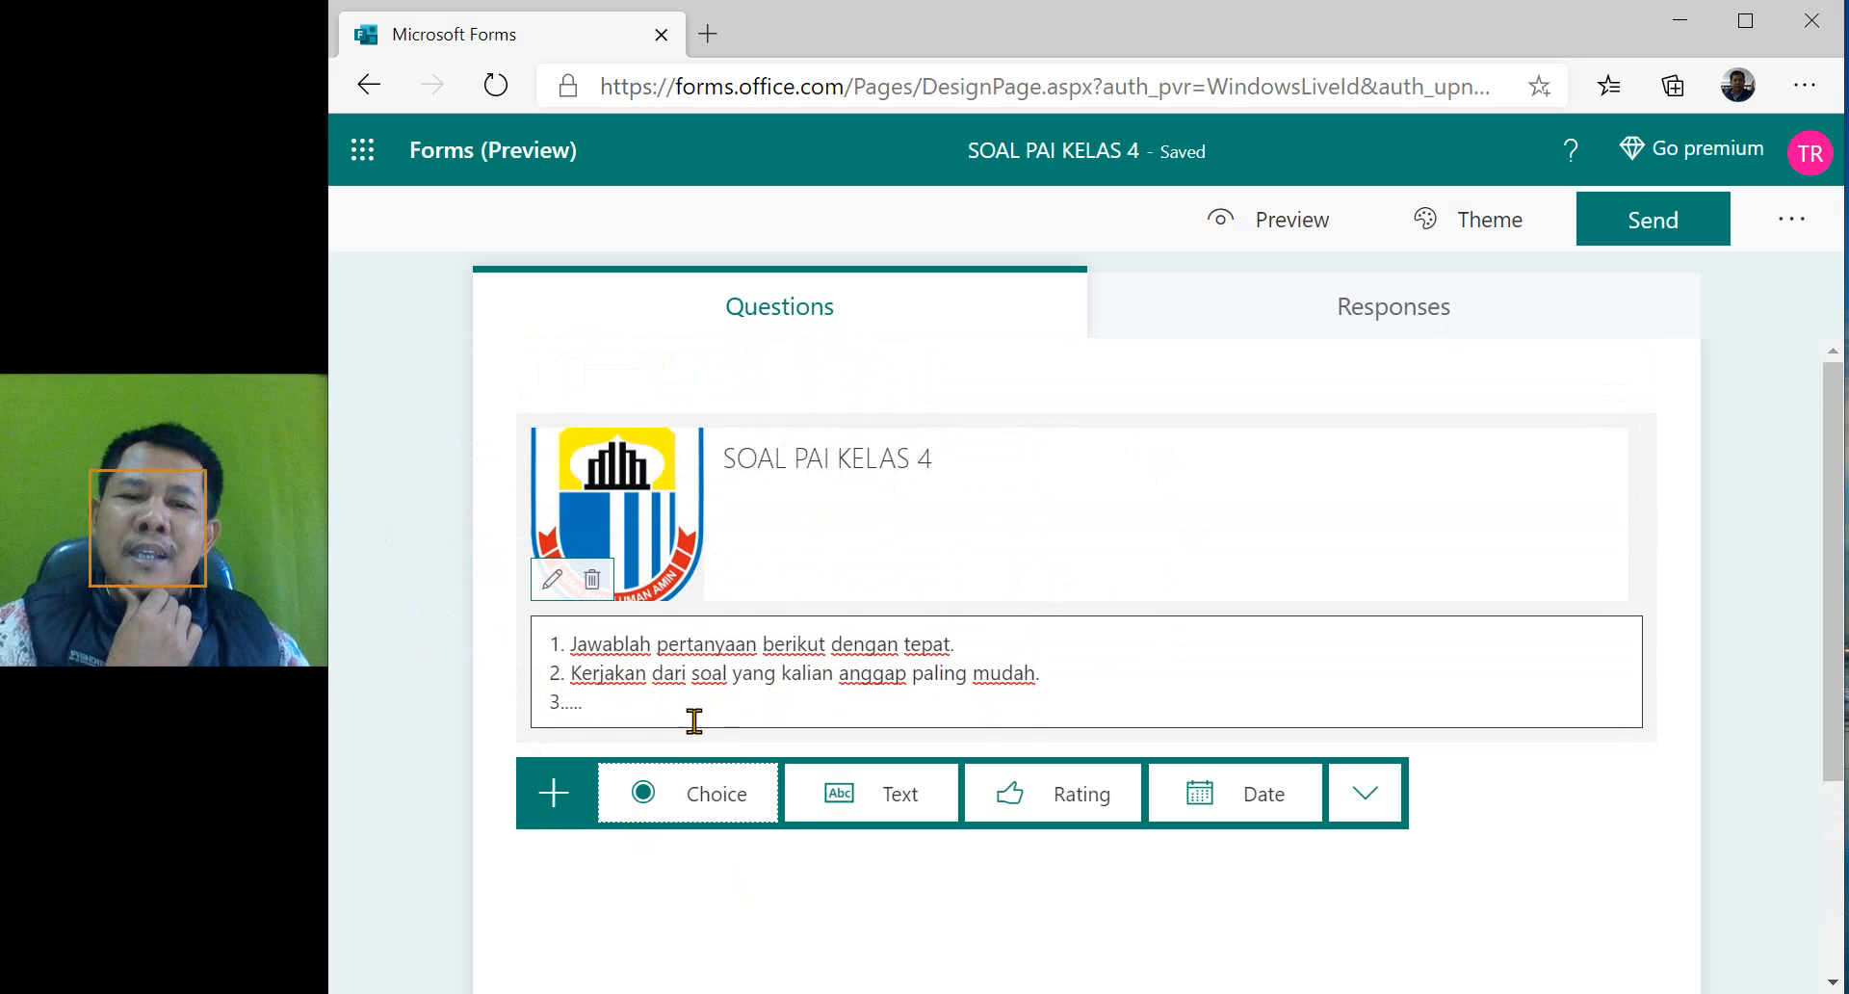
click(869, 807)
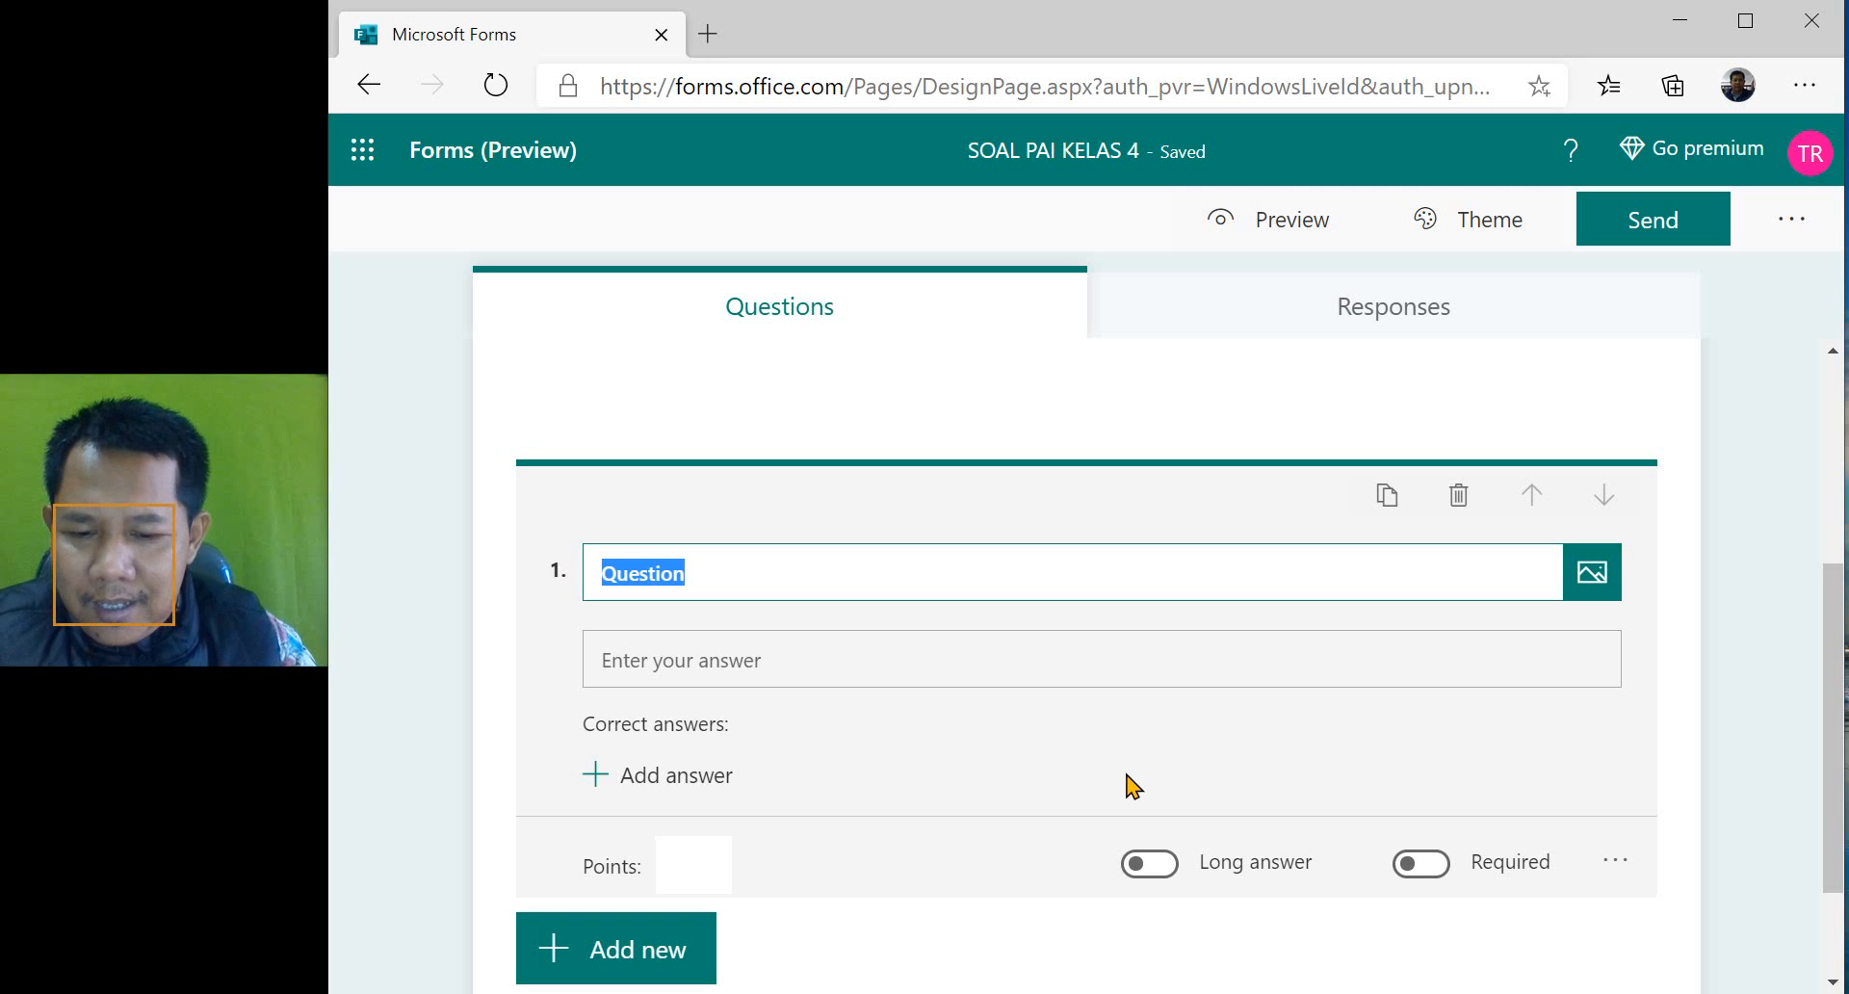
text(Nama Siswa :)
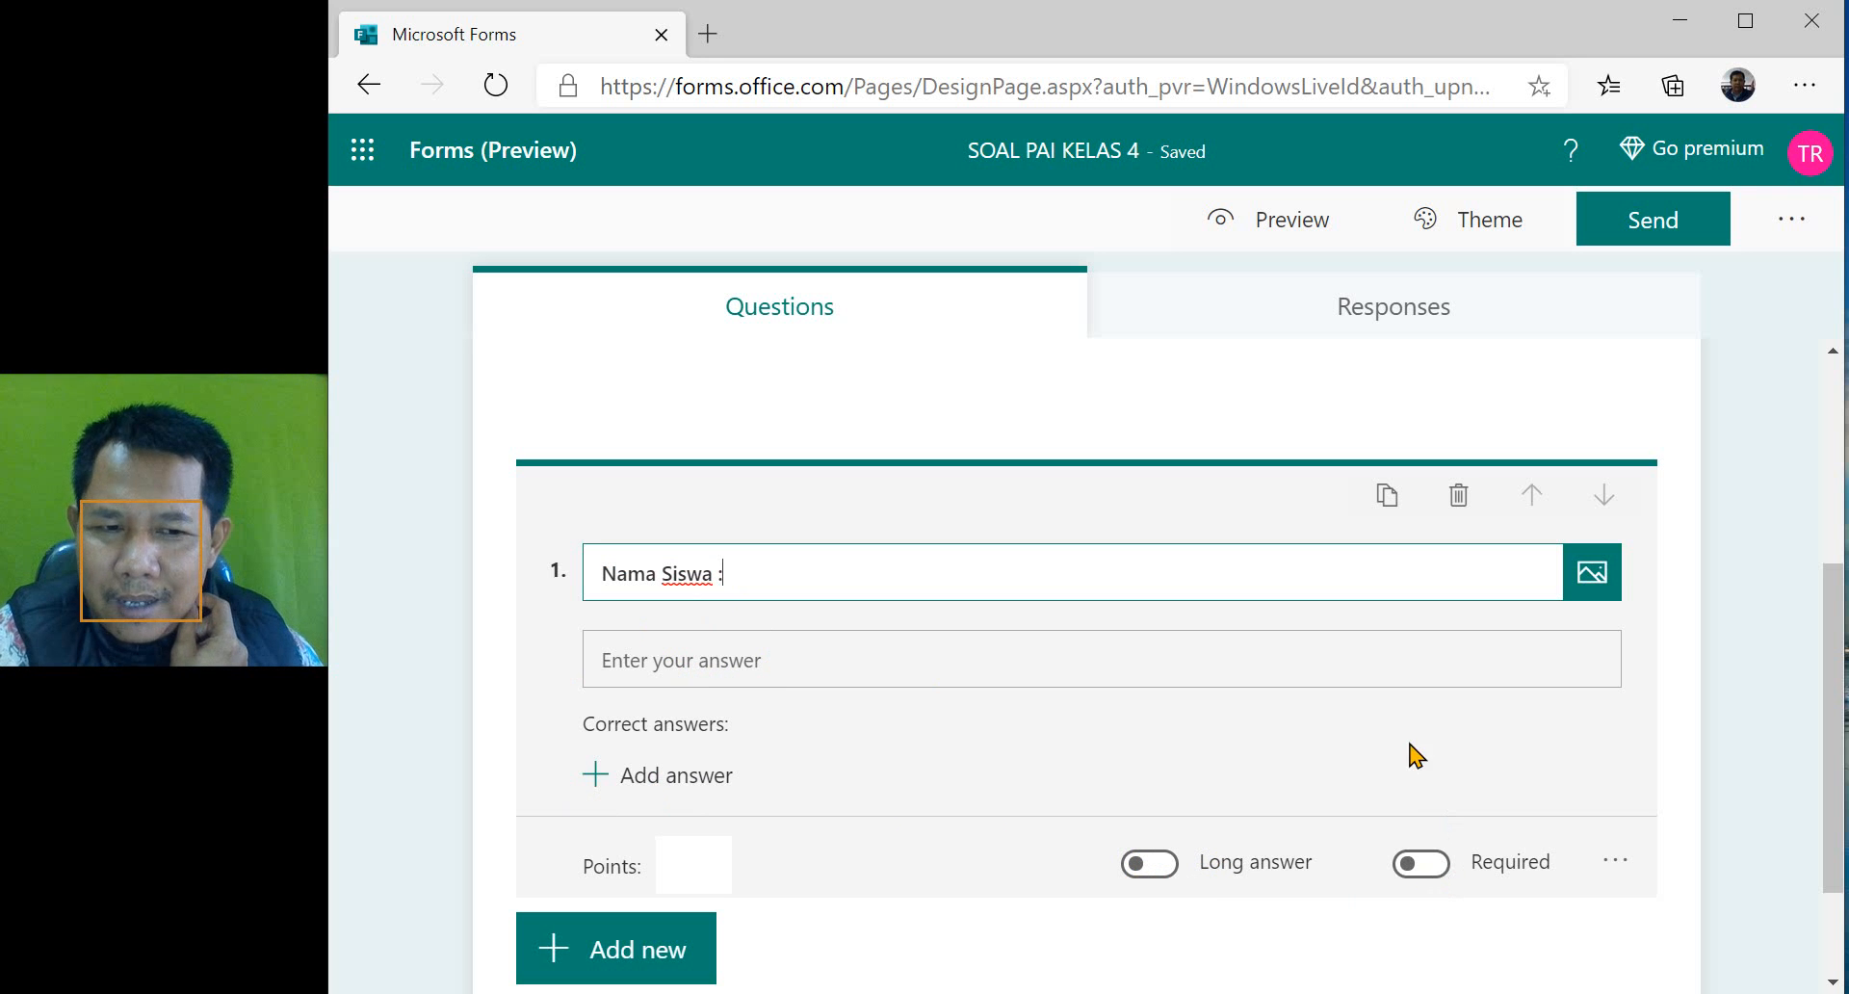
- Make the "Nama Siswa :" question required
click(1425, 867)
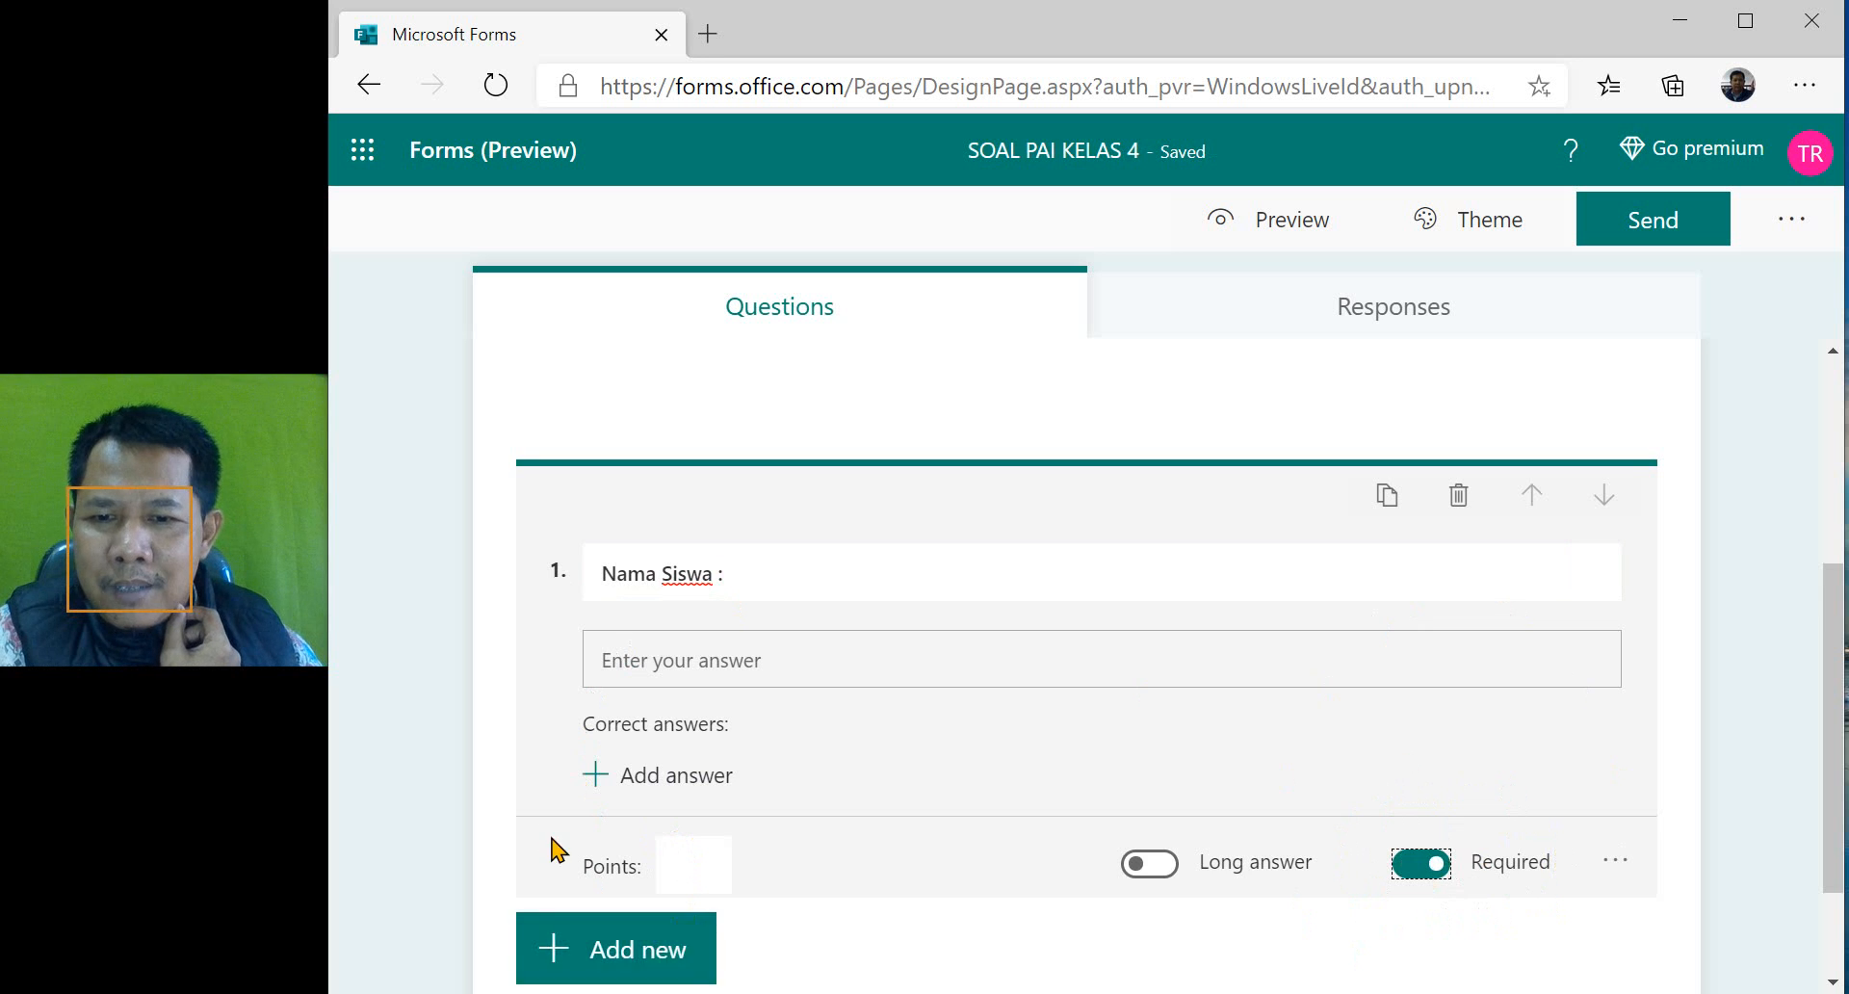
scroll(549, 843, down, 2)
scroll(568, 795, up, 3)
scroll(578, 787, down, 2)
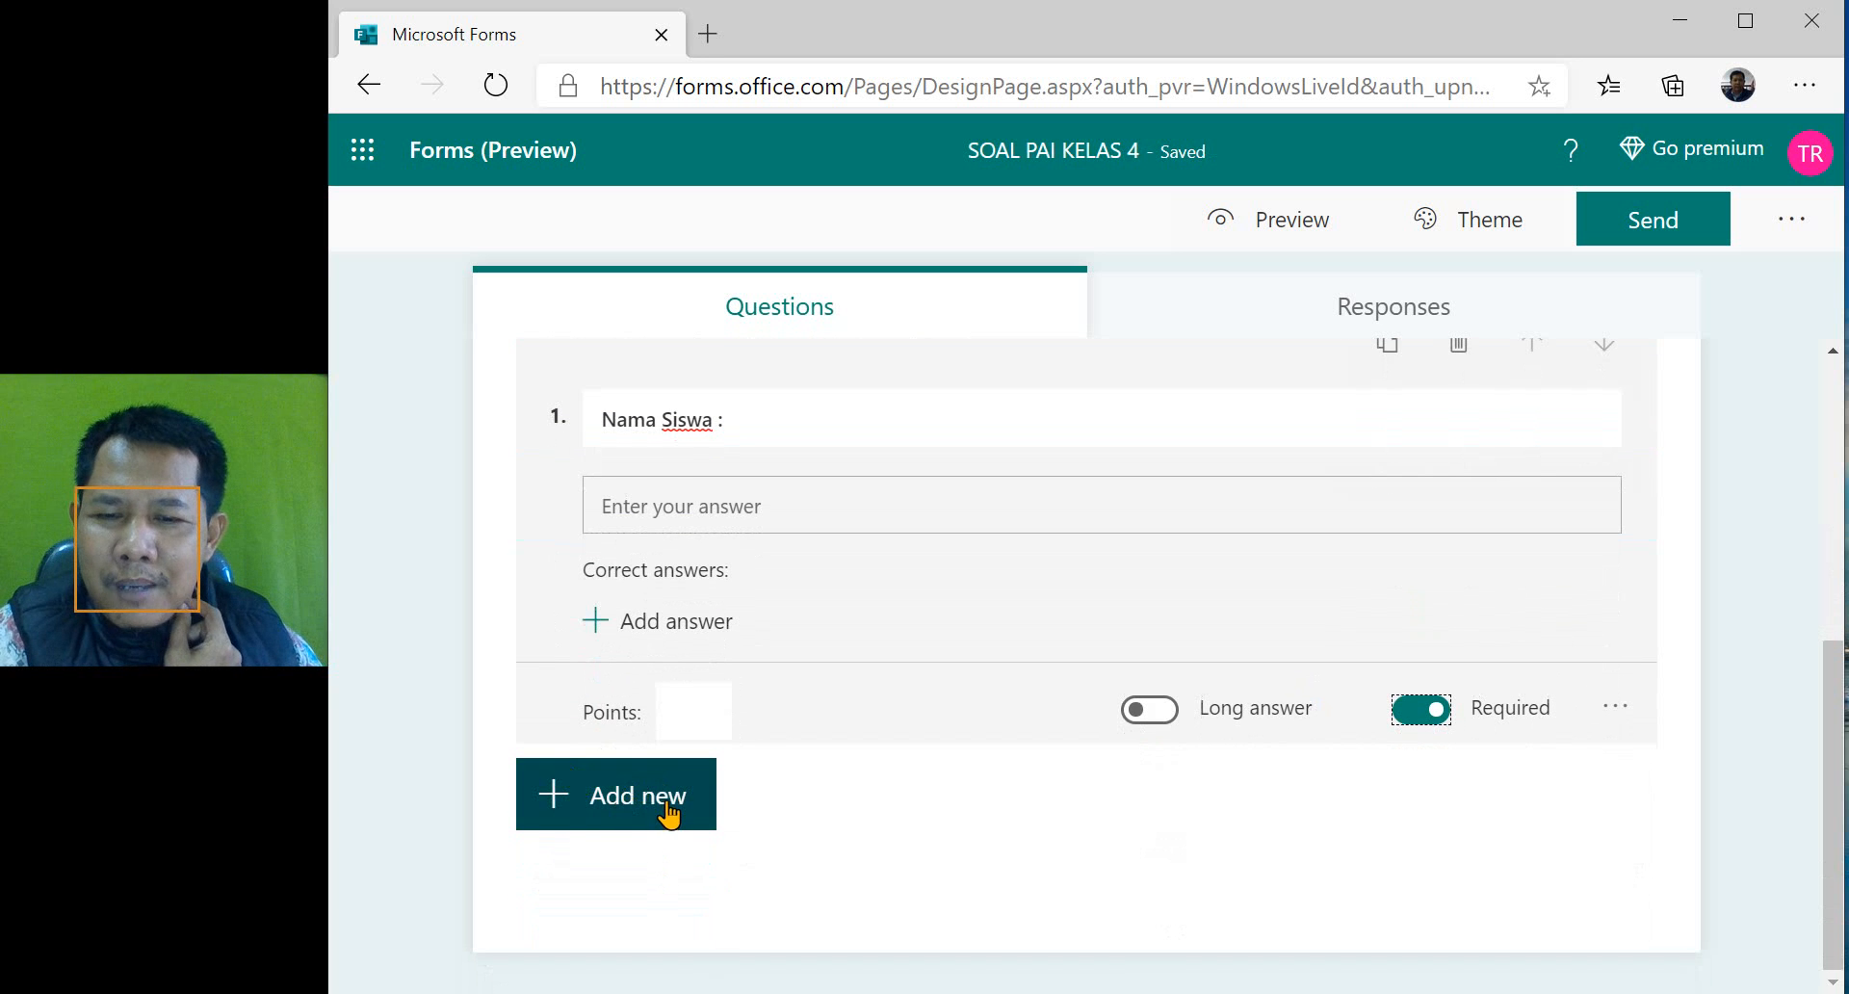
scroll(765, 807, up, 2)
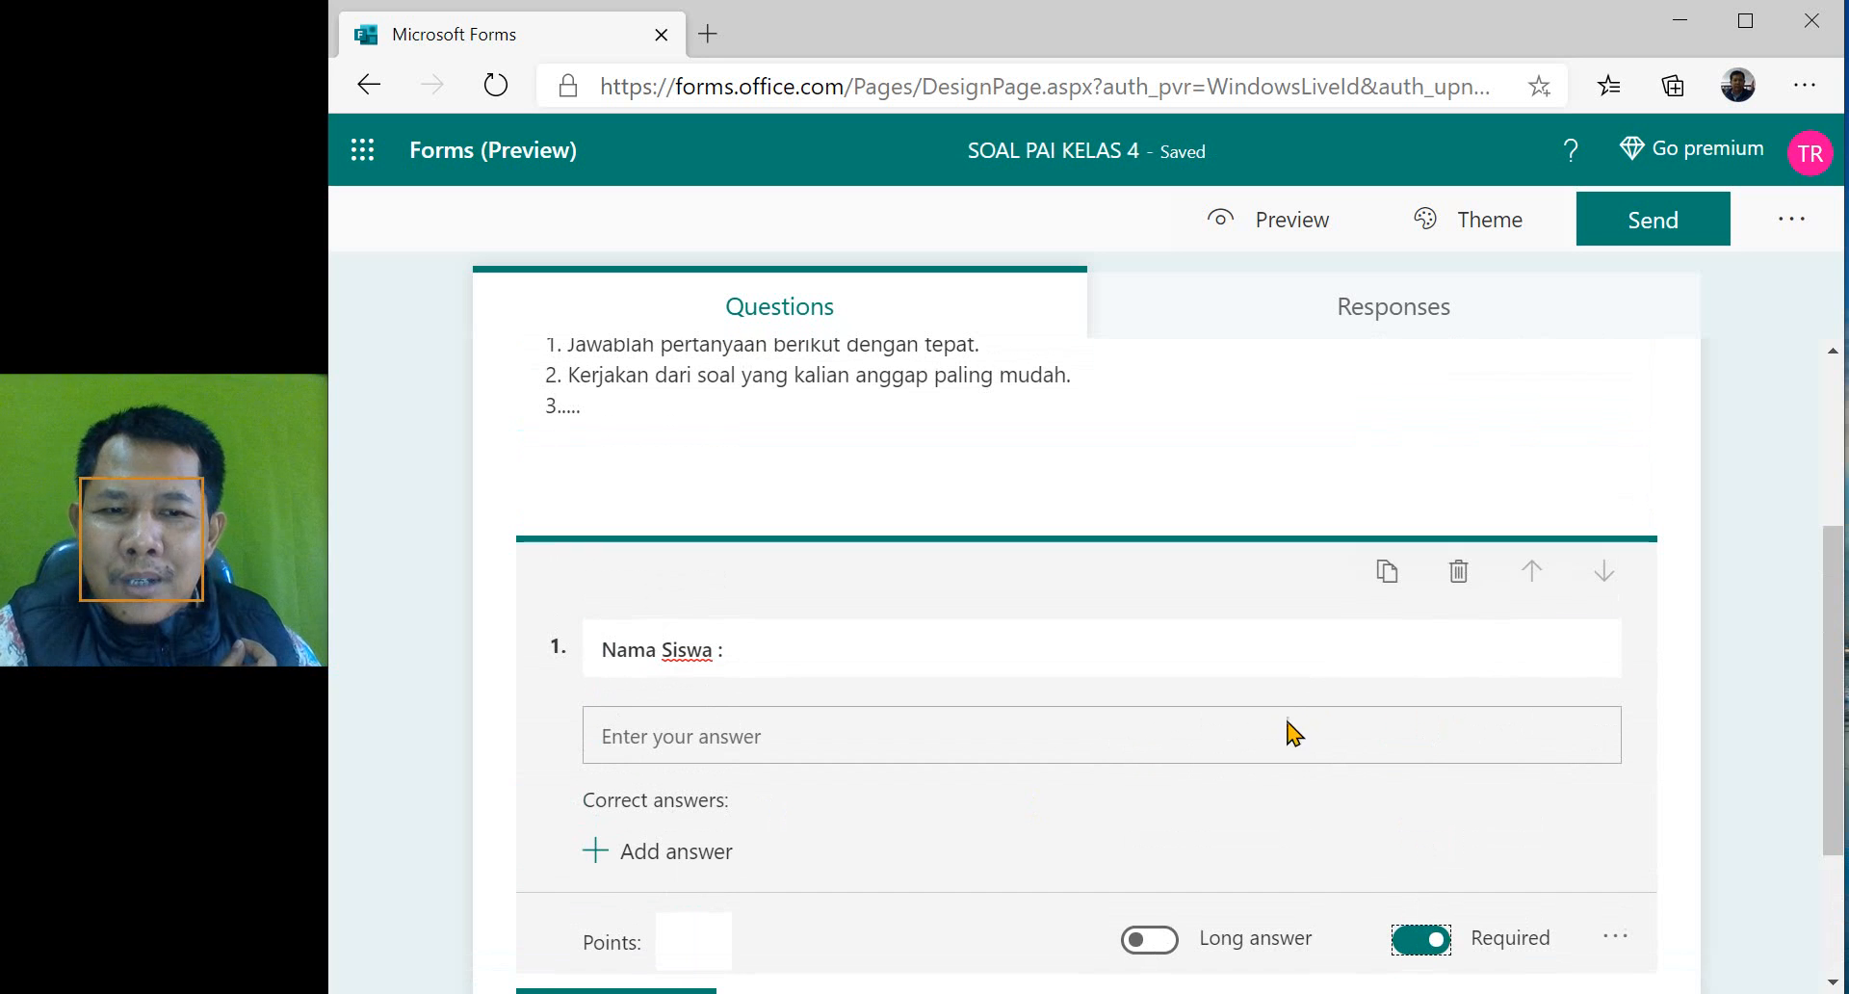
- Duplicate the "Nama Siswa :" question and change the copy's wording to "Kelas :"
click(1388, 576)
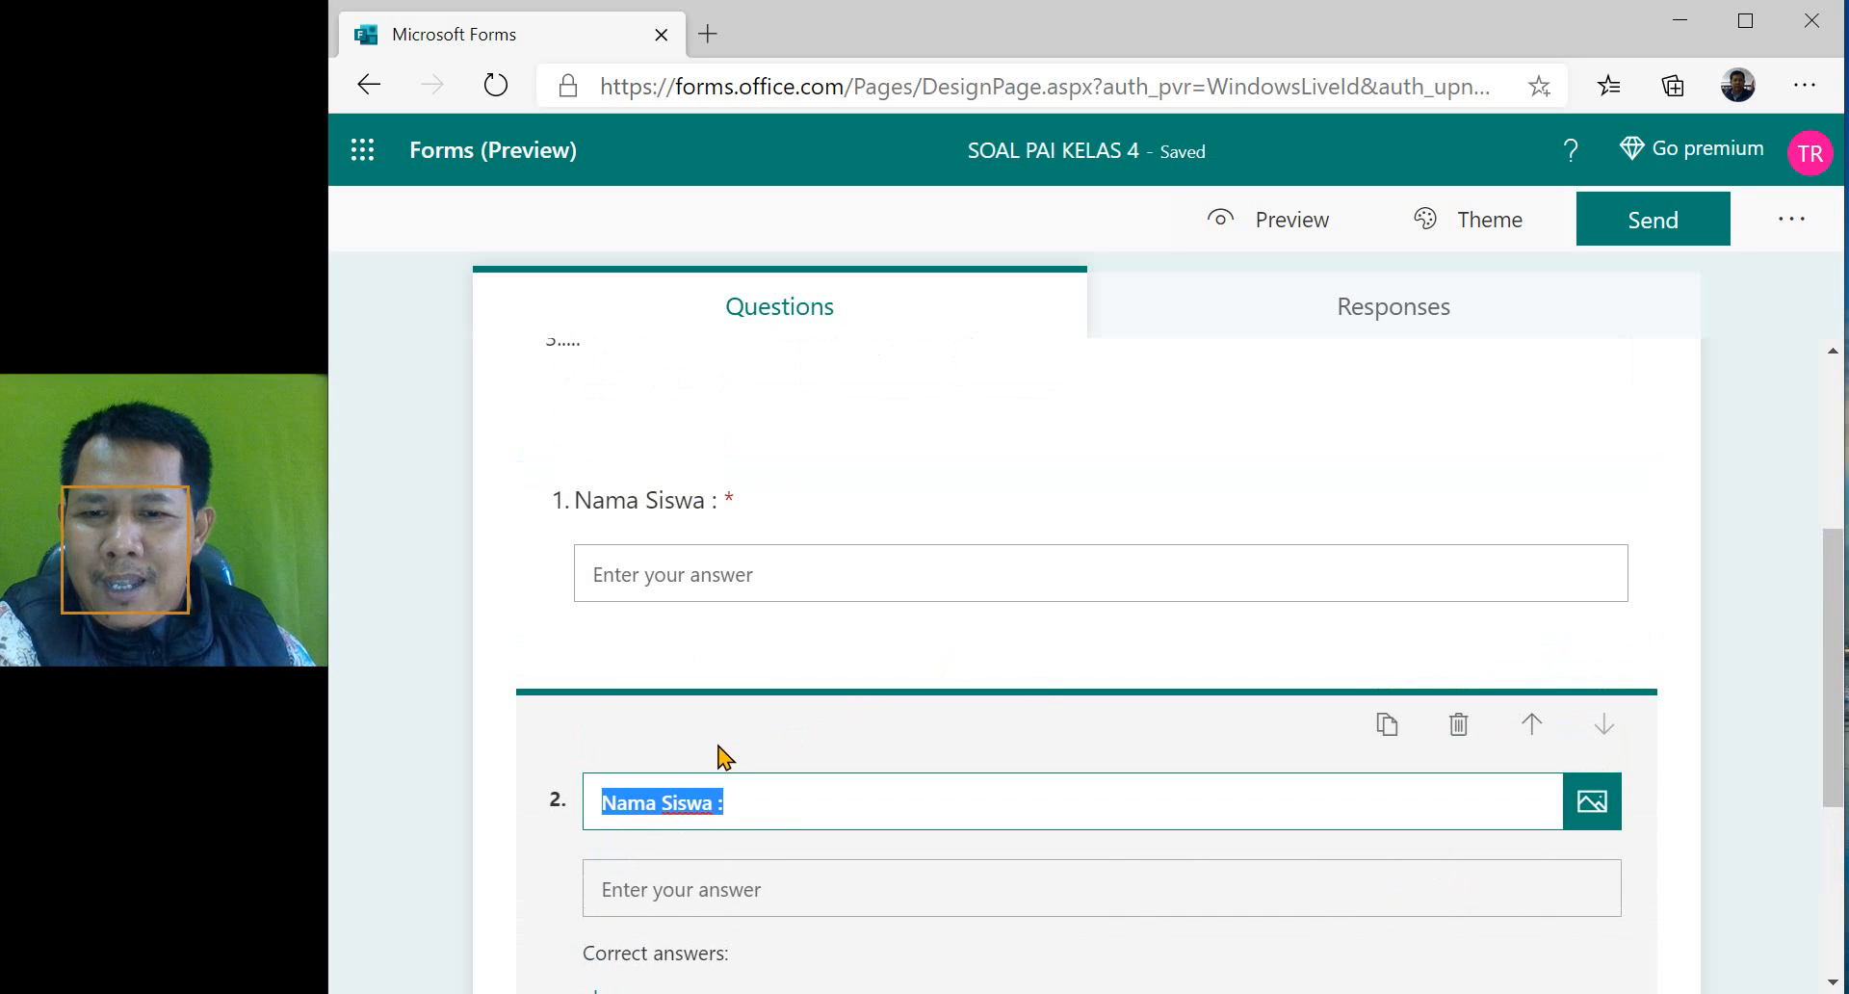
scroll(693, 732, down, 2)
scroll(589, 355, up, 2)
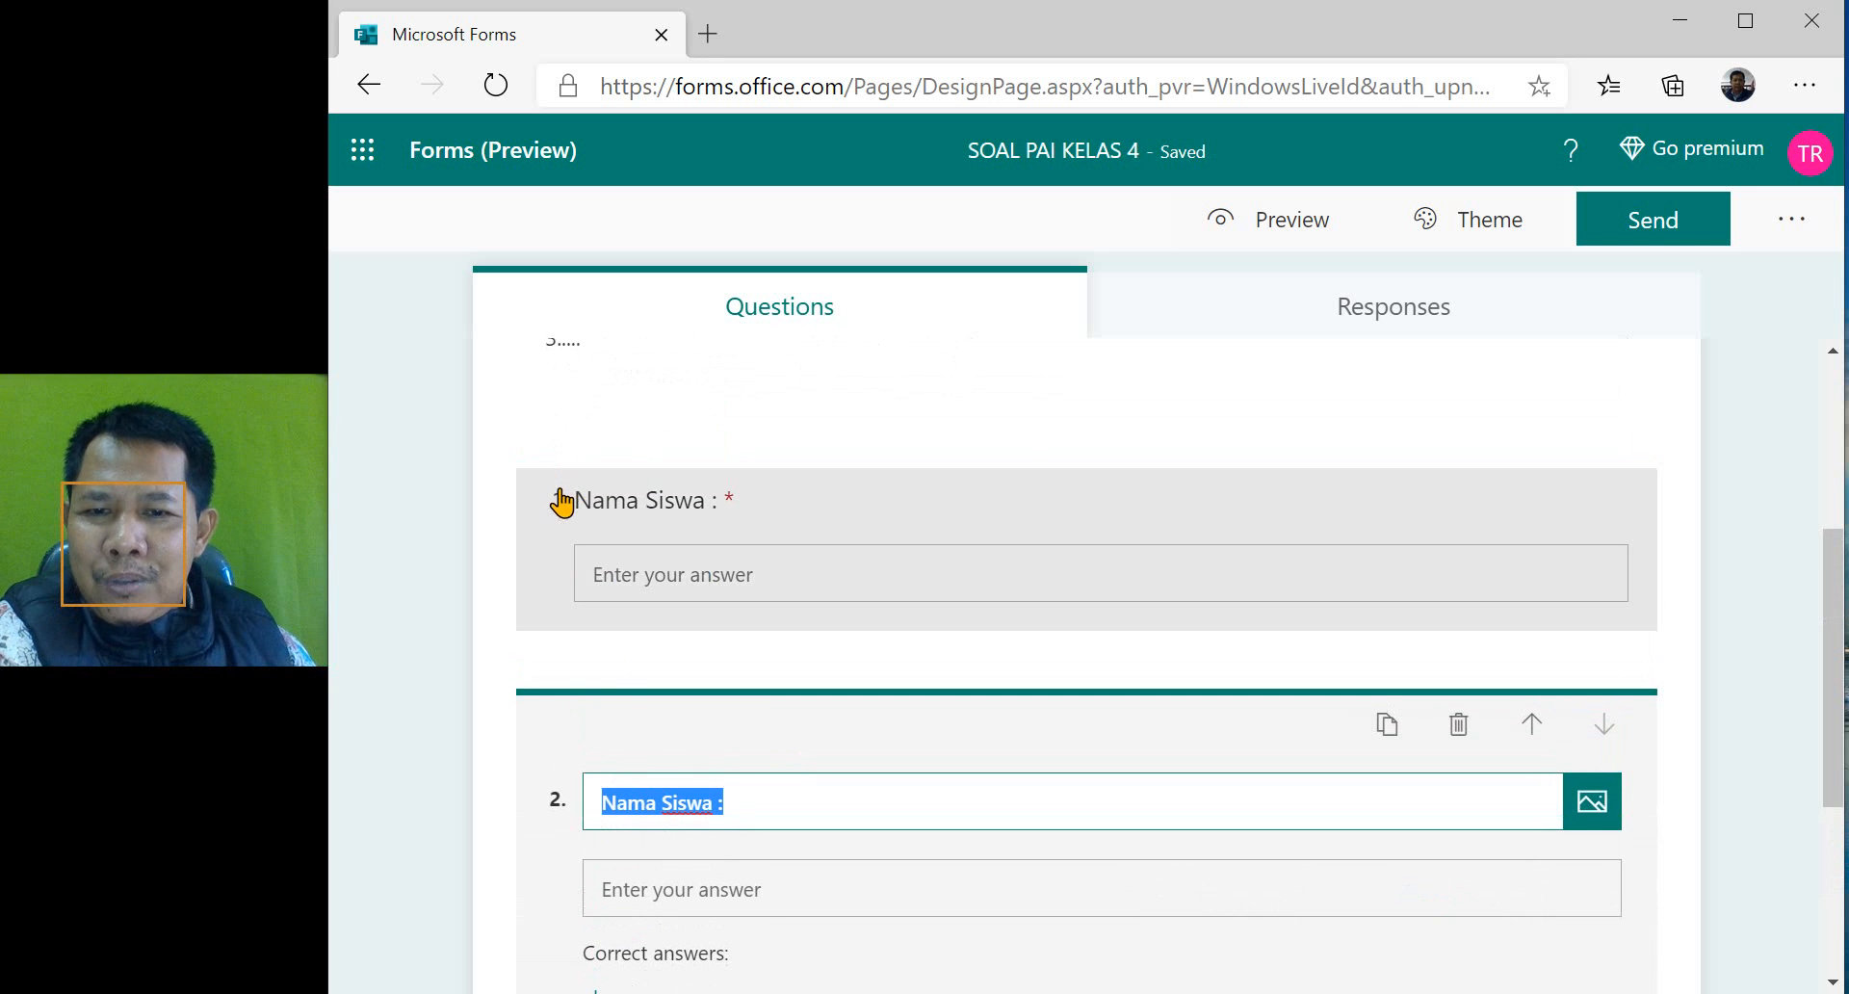
scroll(594, 790, down, 2)
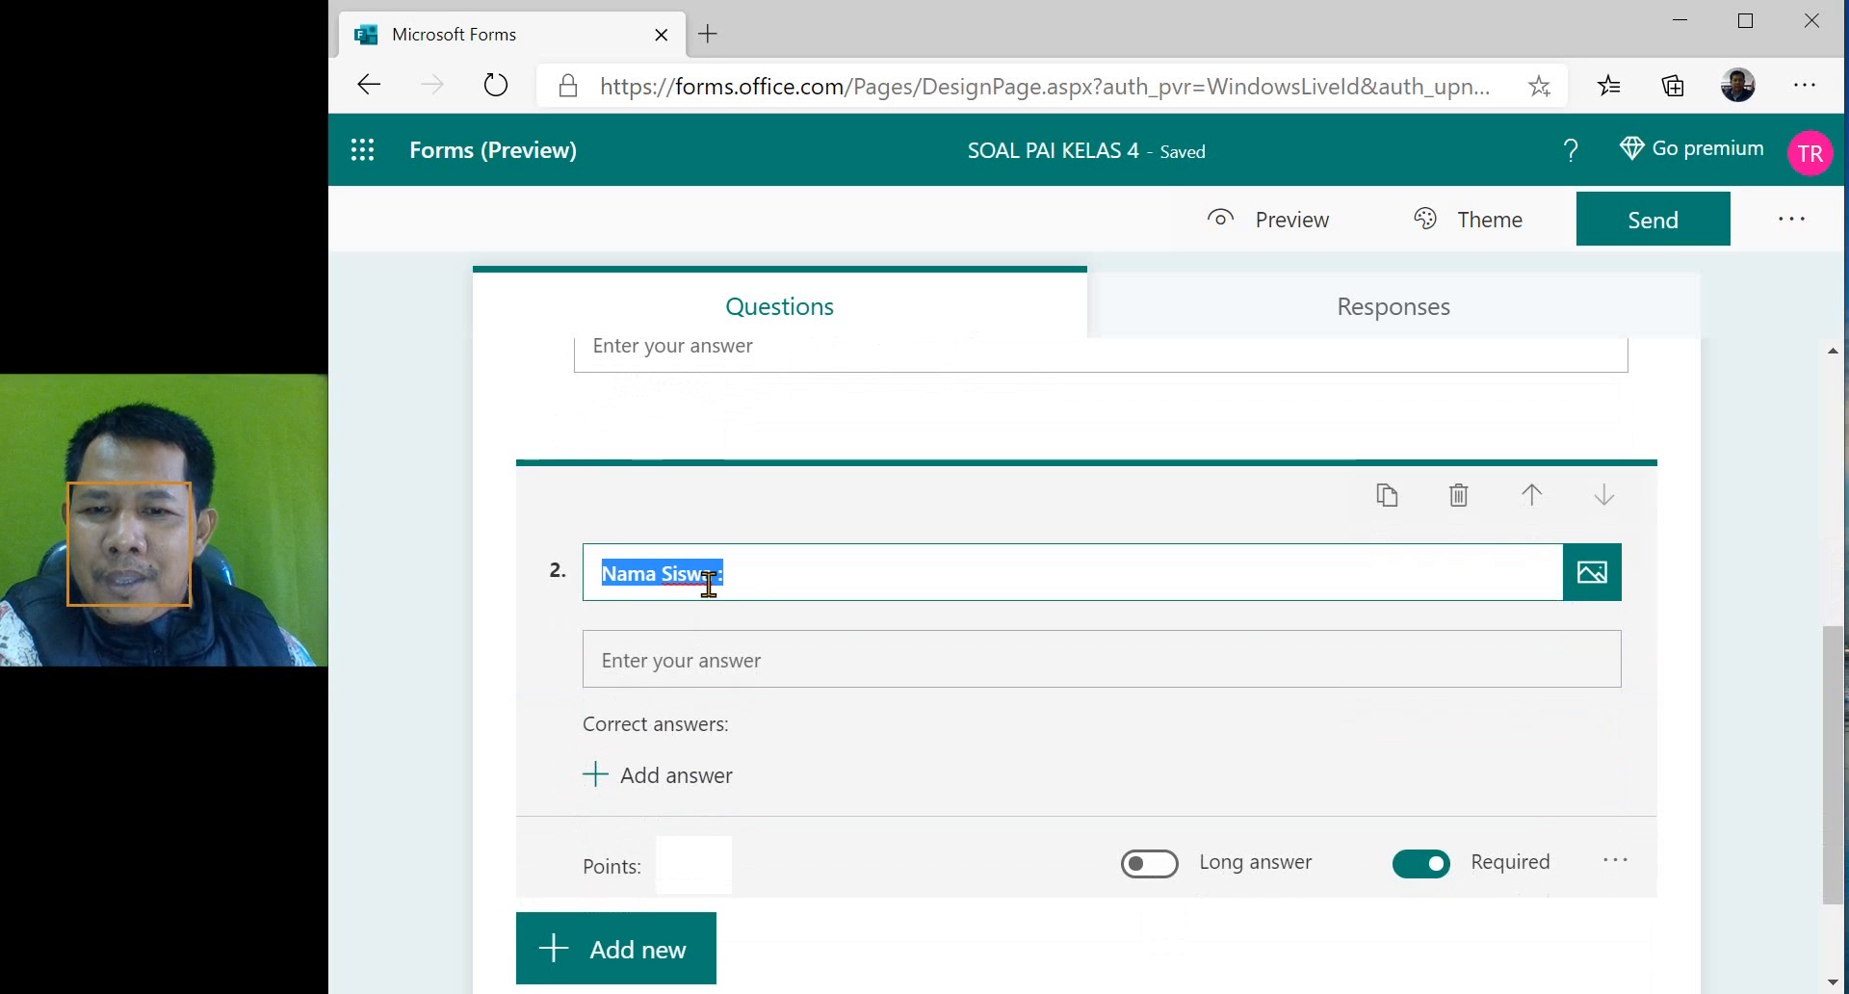
click(820, 575)
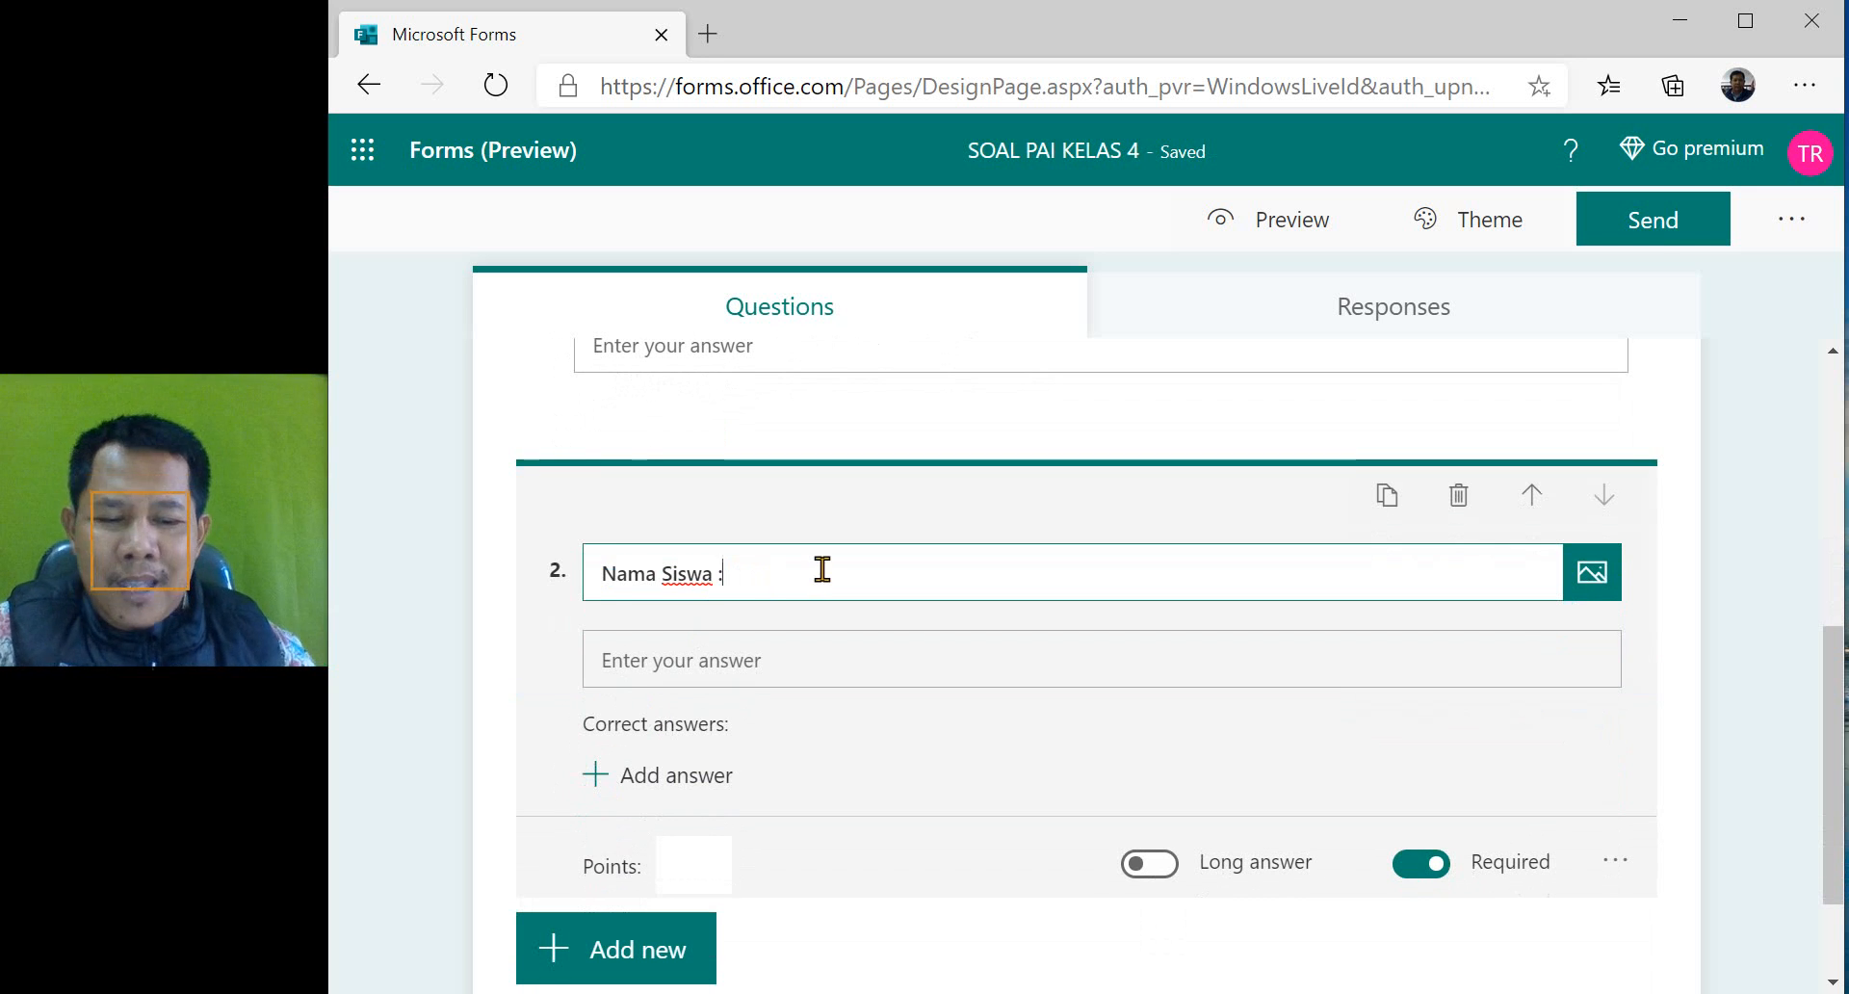
key(ctrl+shift+Left)
key(ctrl+shift+Left)
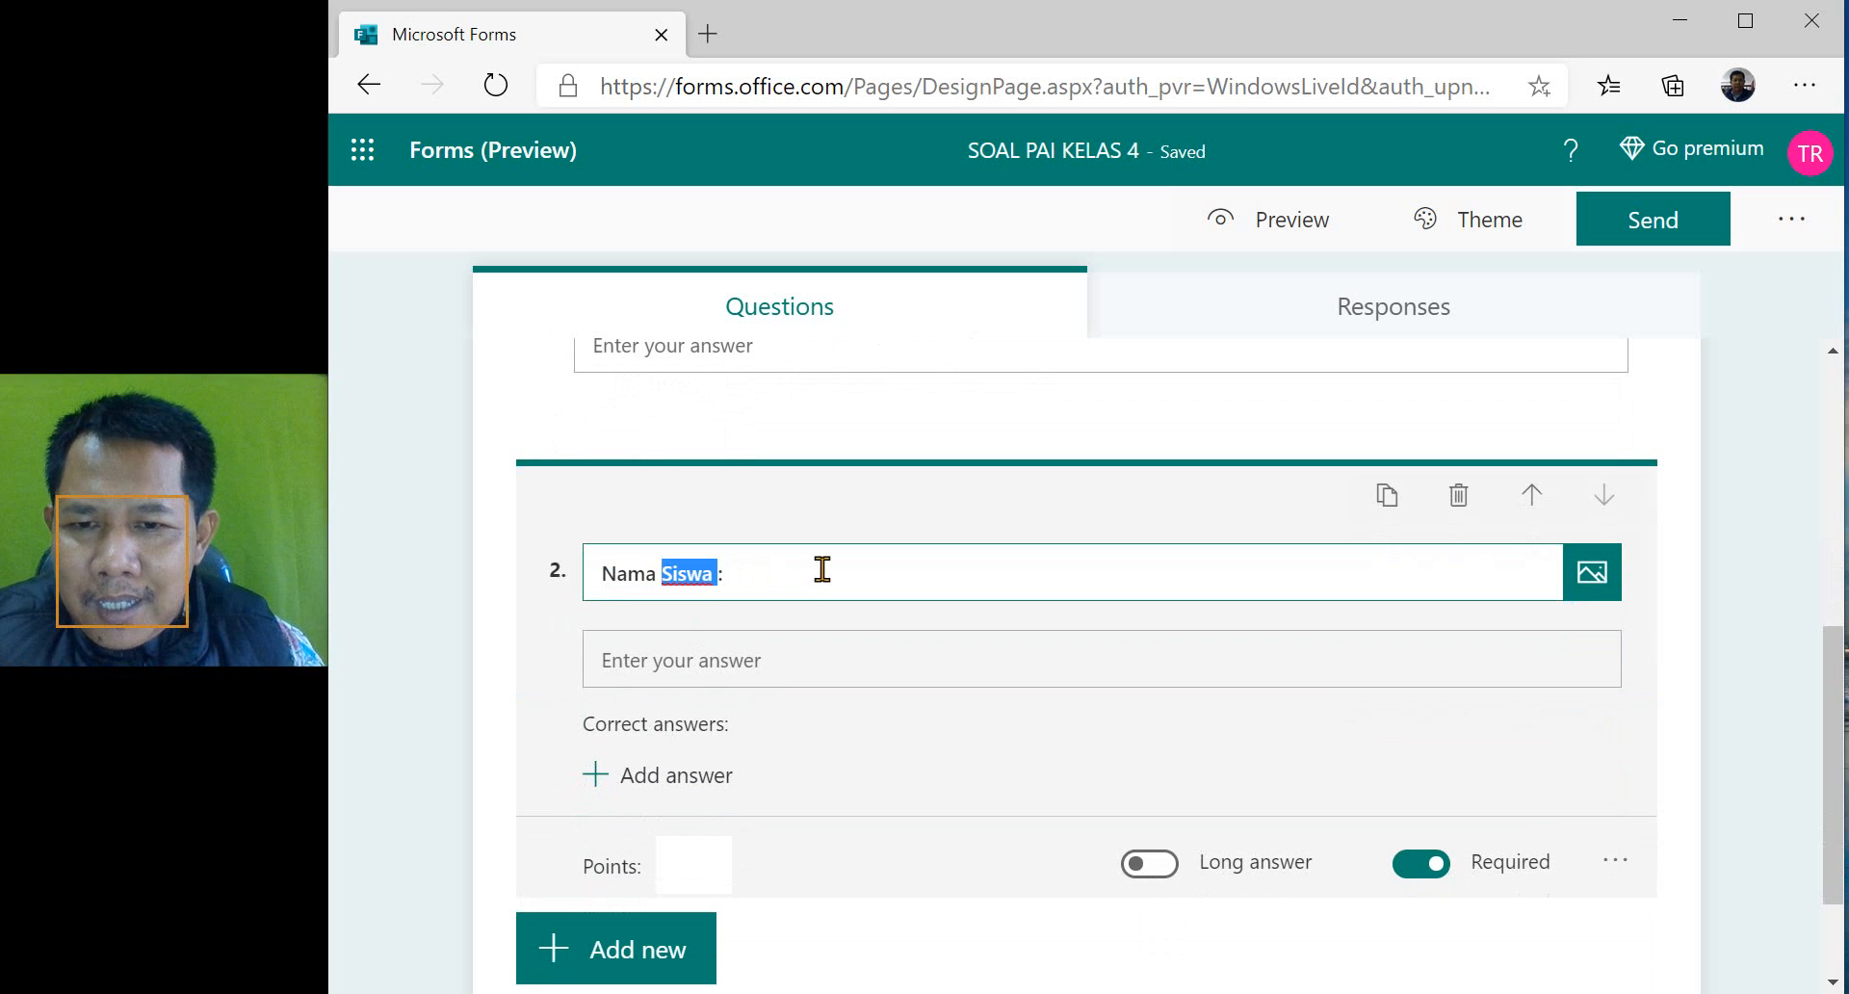
text(Kelas)
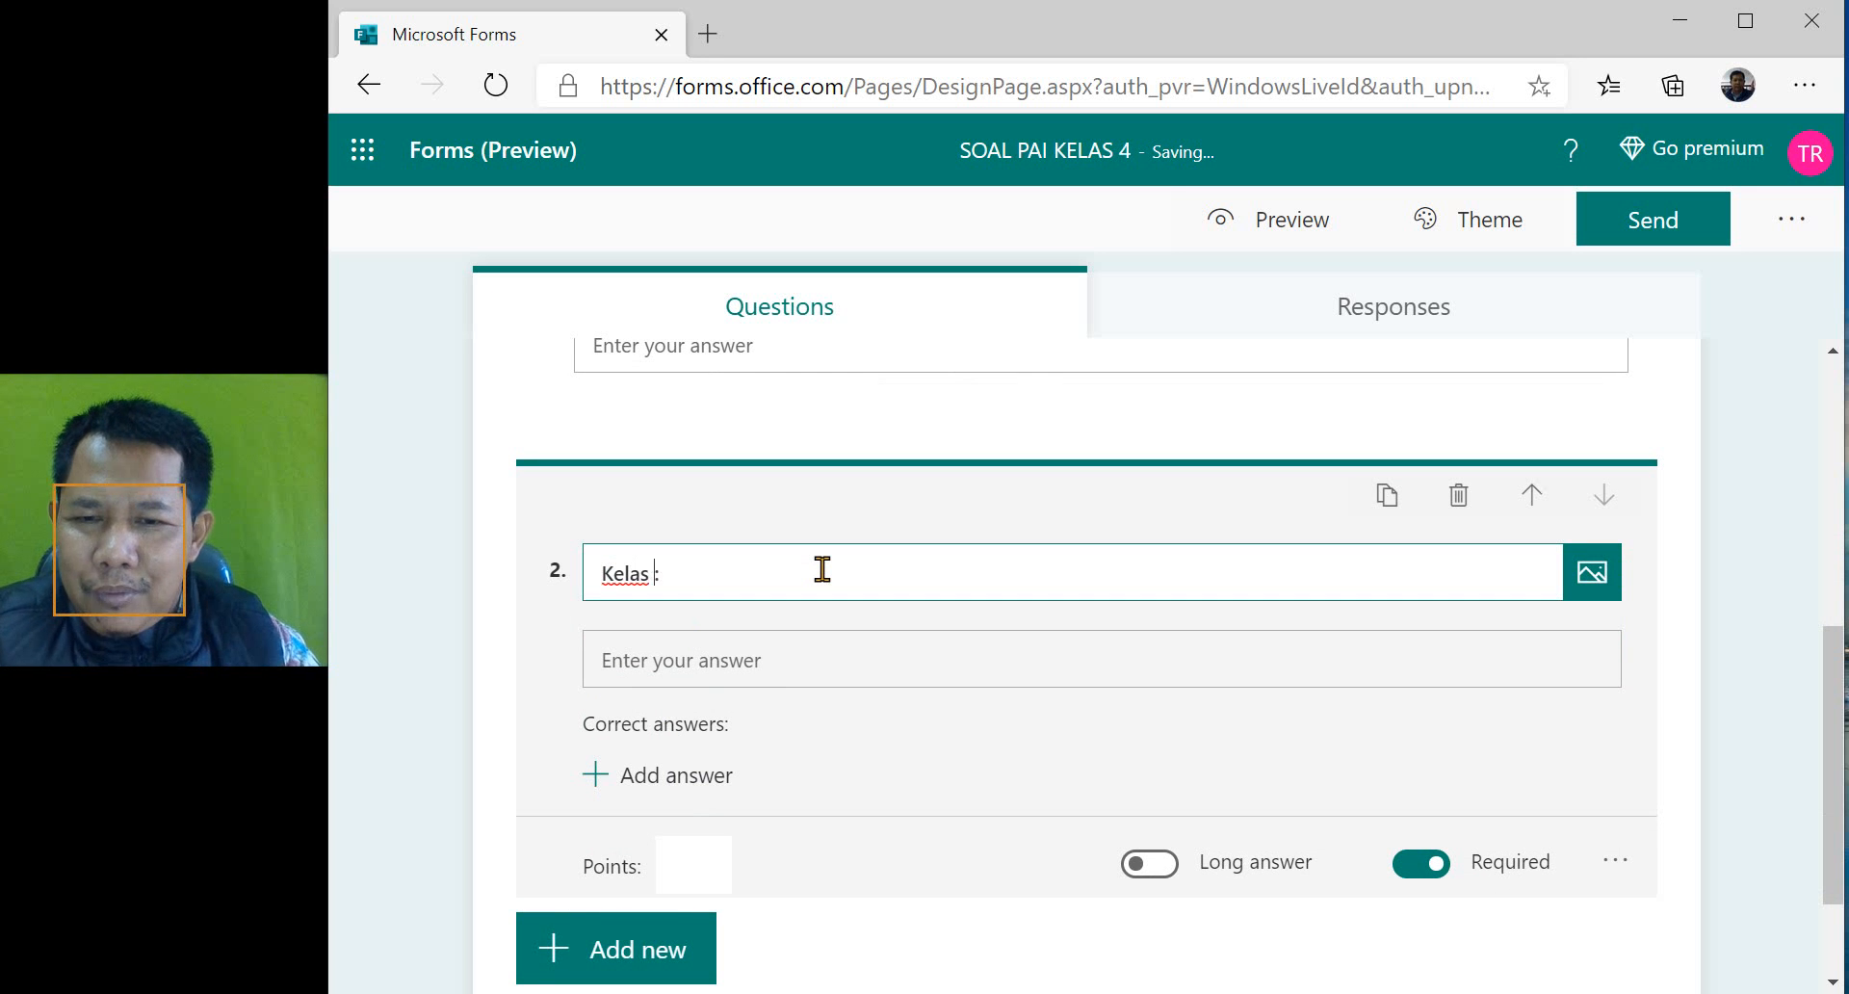
click(481, 601)
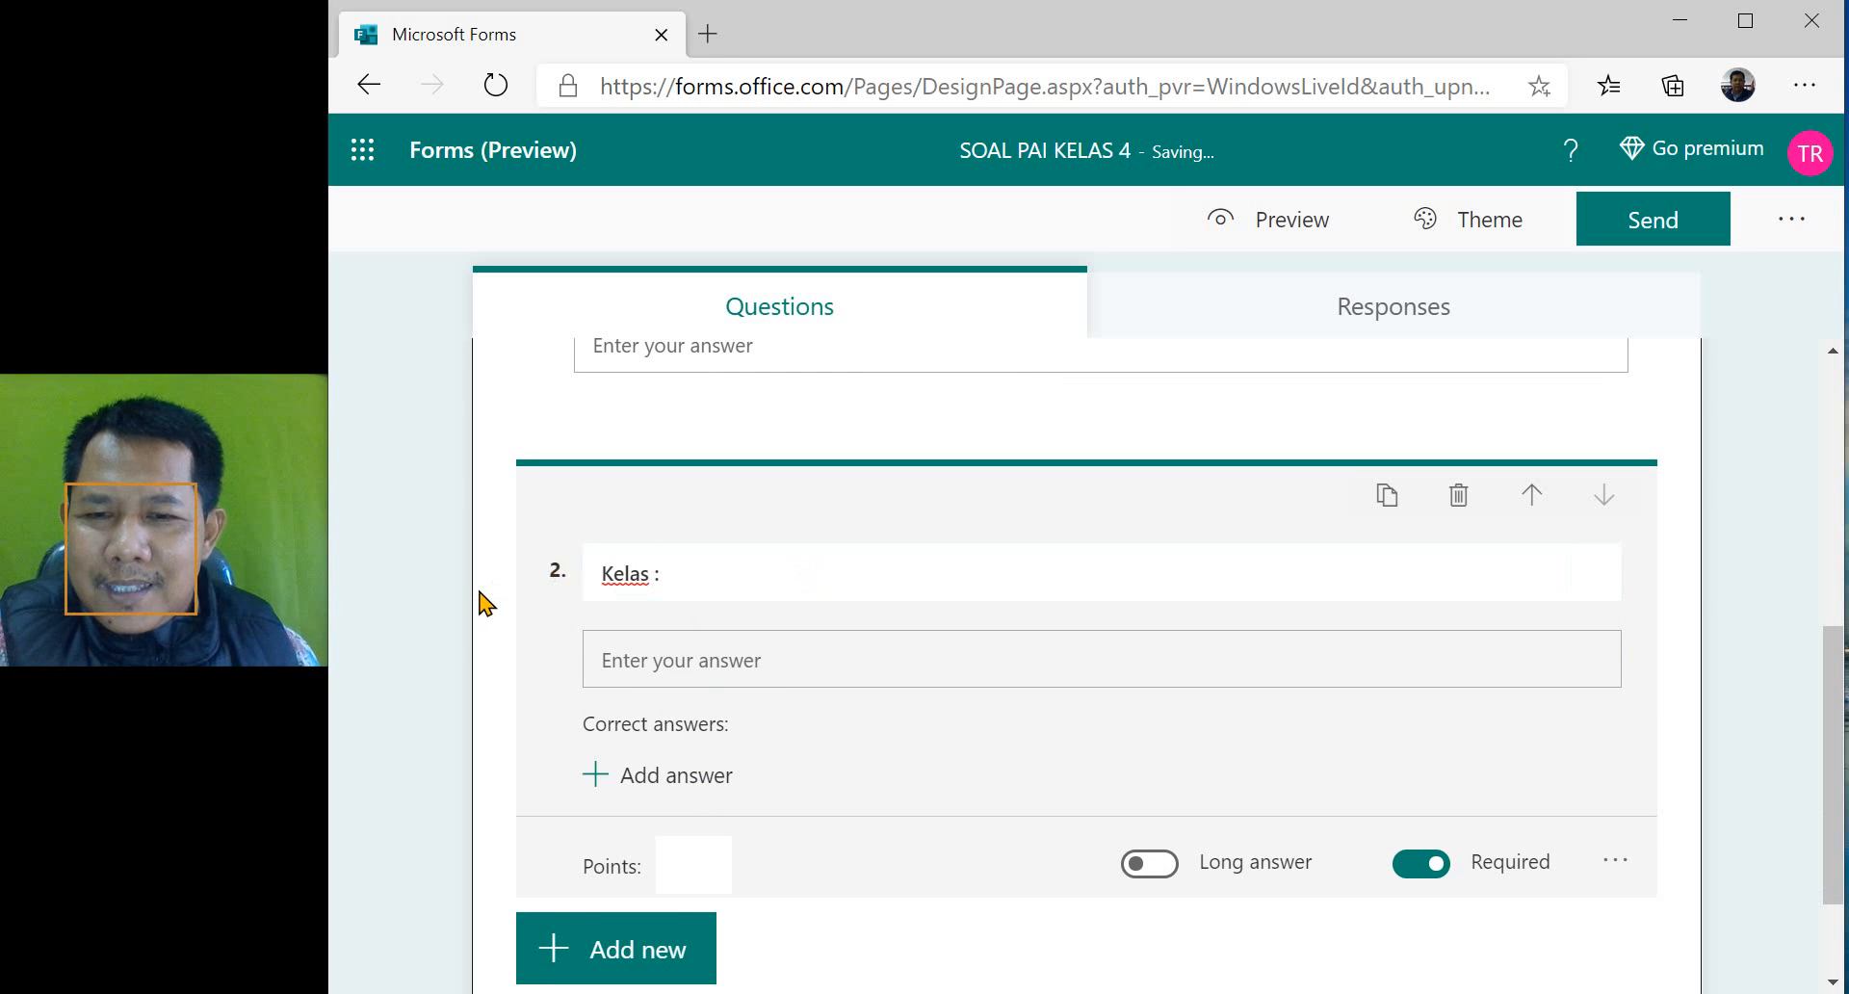
- Look at the question types available for a new question, including the additional ones such as Ranking, Likert and Section
scroll(741, 616, up, 5)
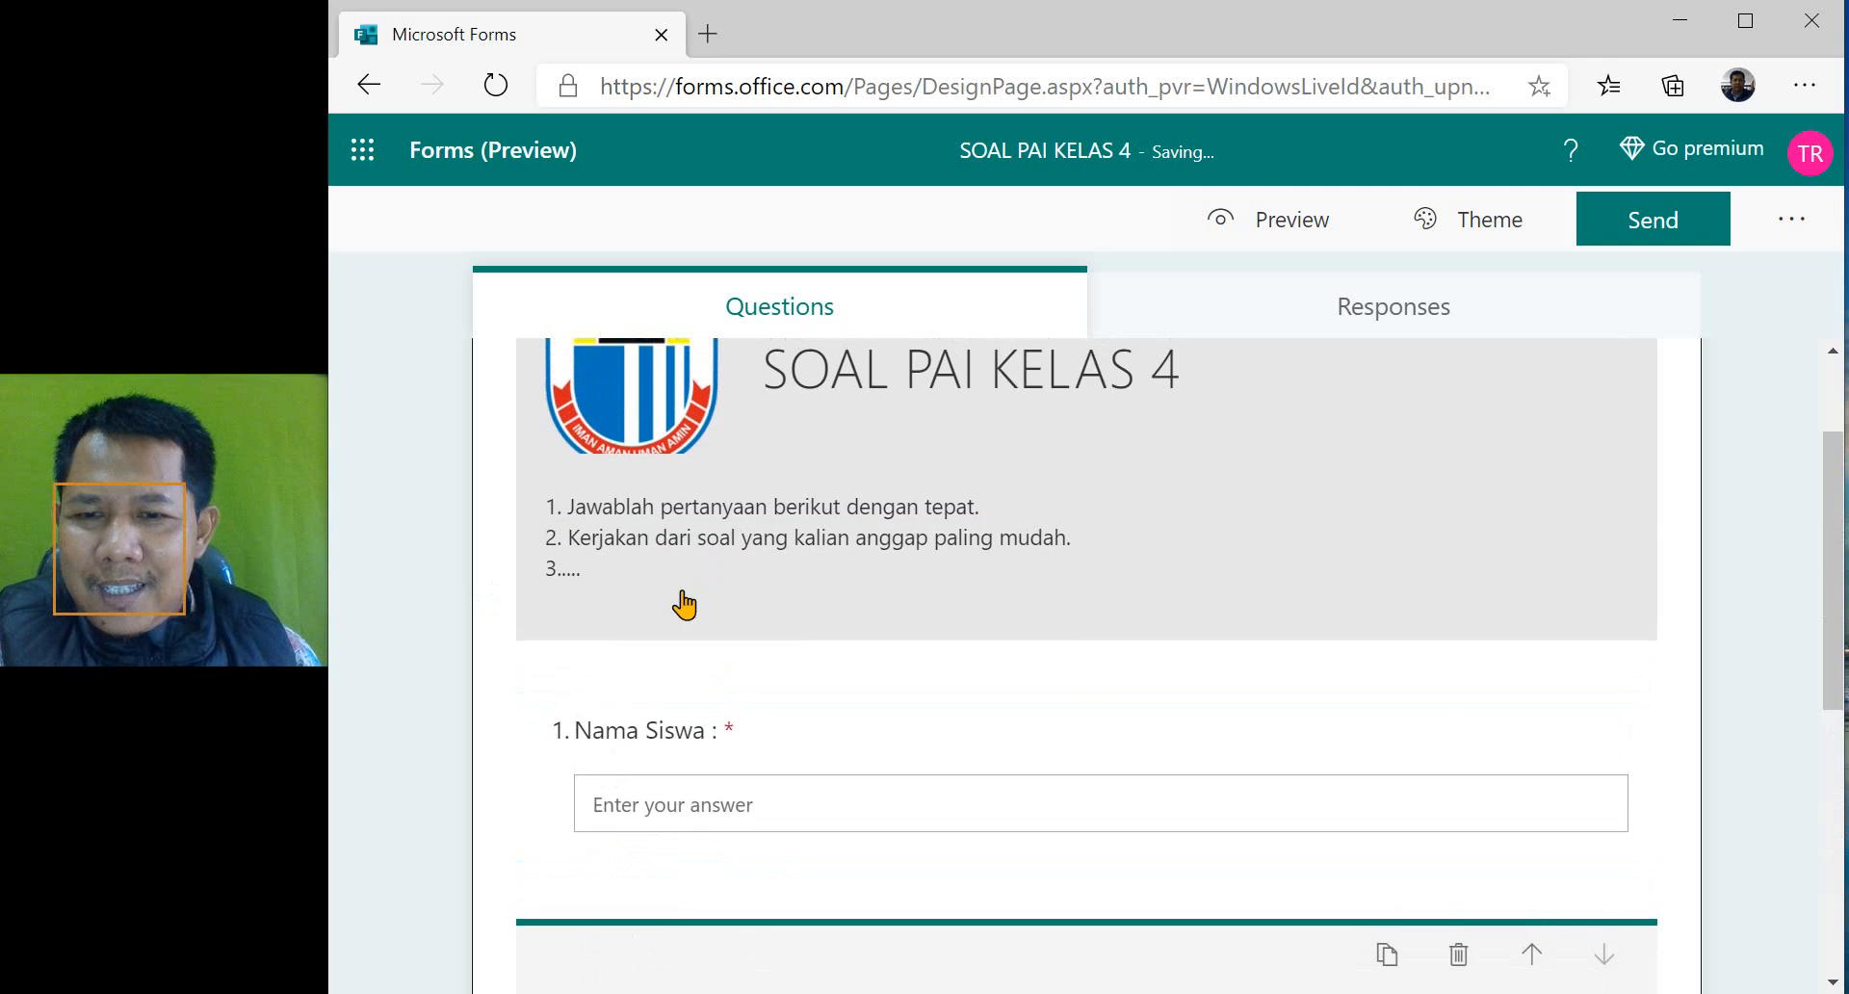
scroll(681, 605, down, 3)
scroll(693, 821, down, 4)
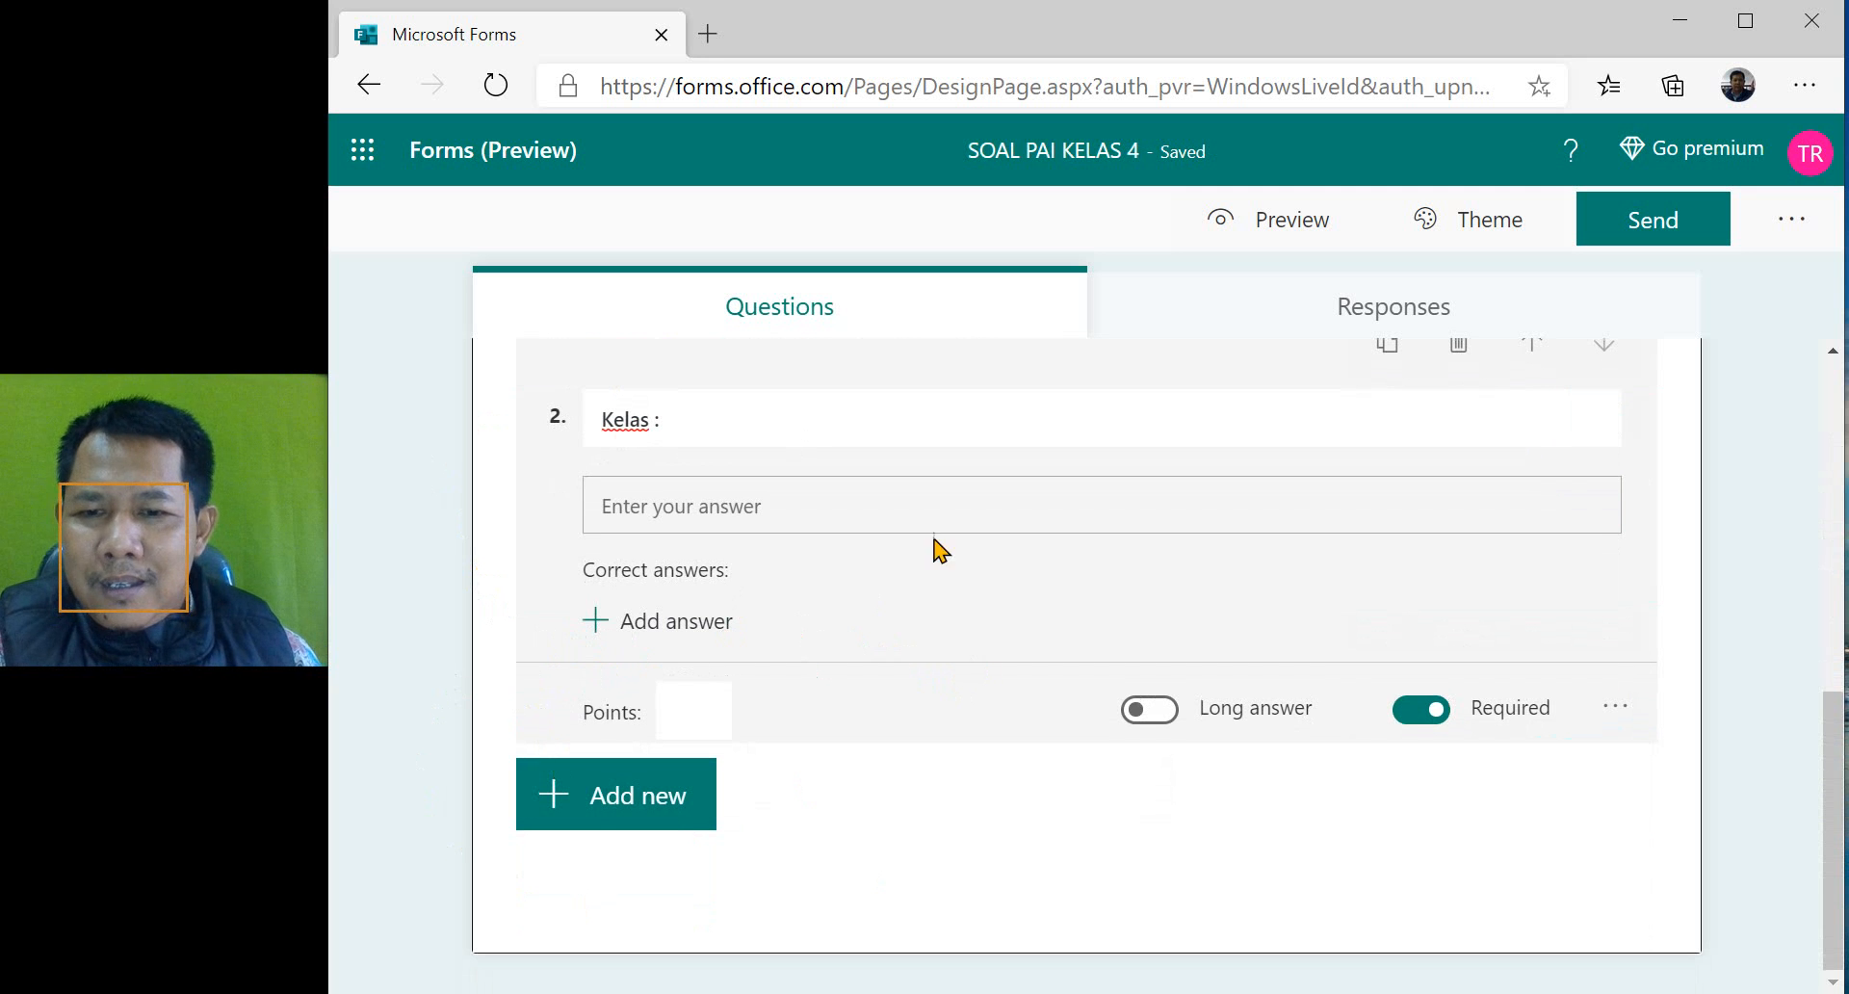
click(592, 801)
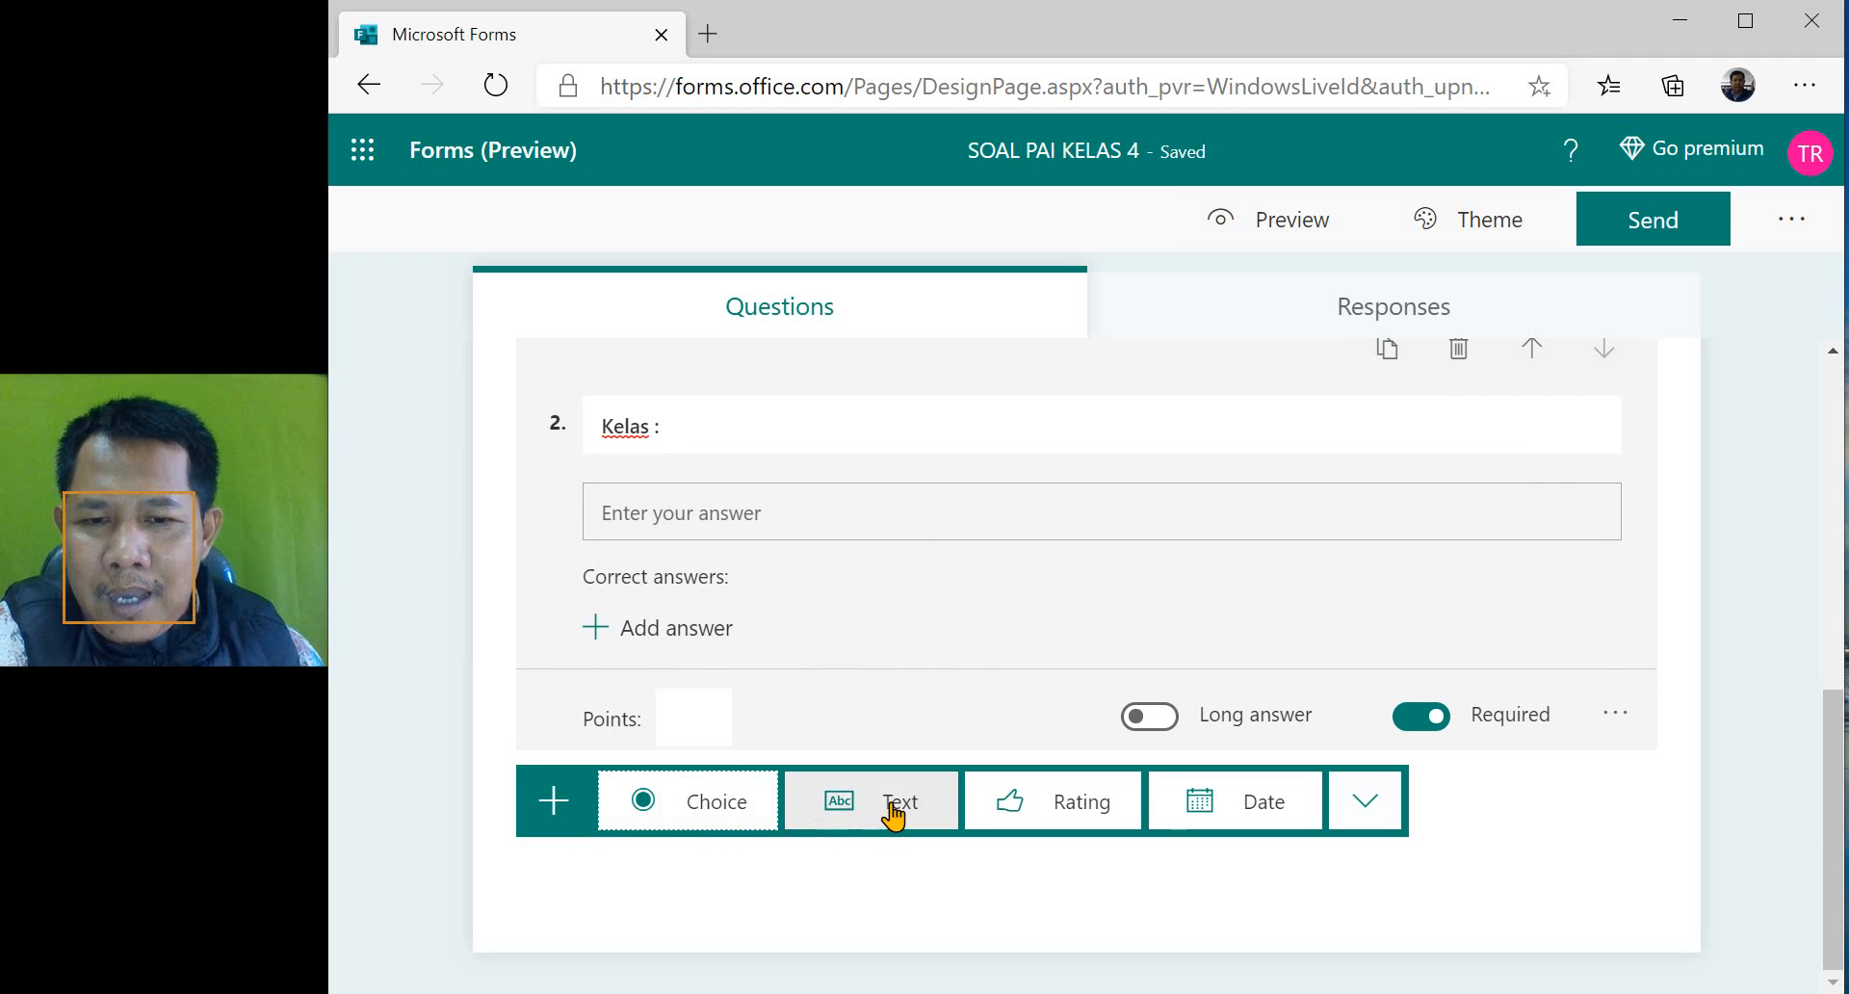
click(1375, 807)
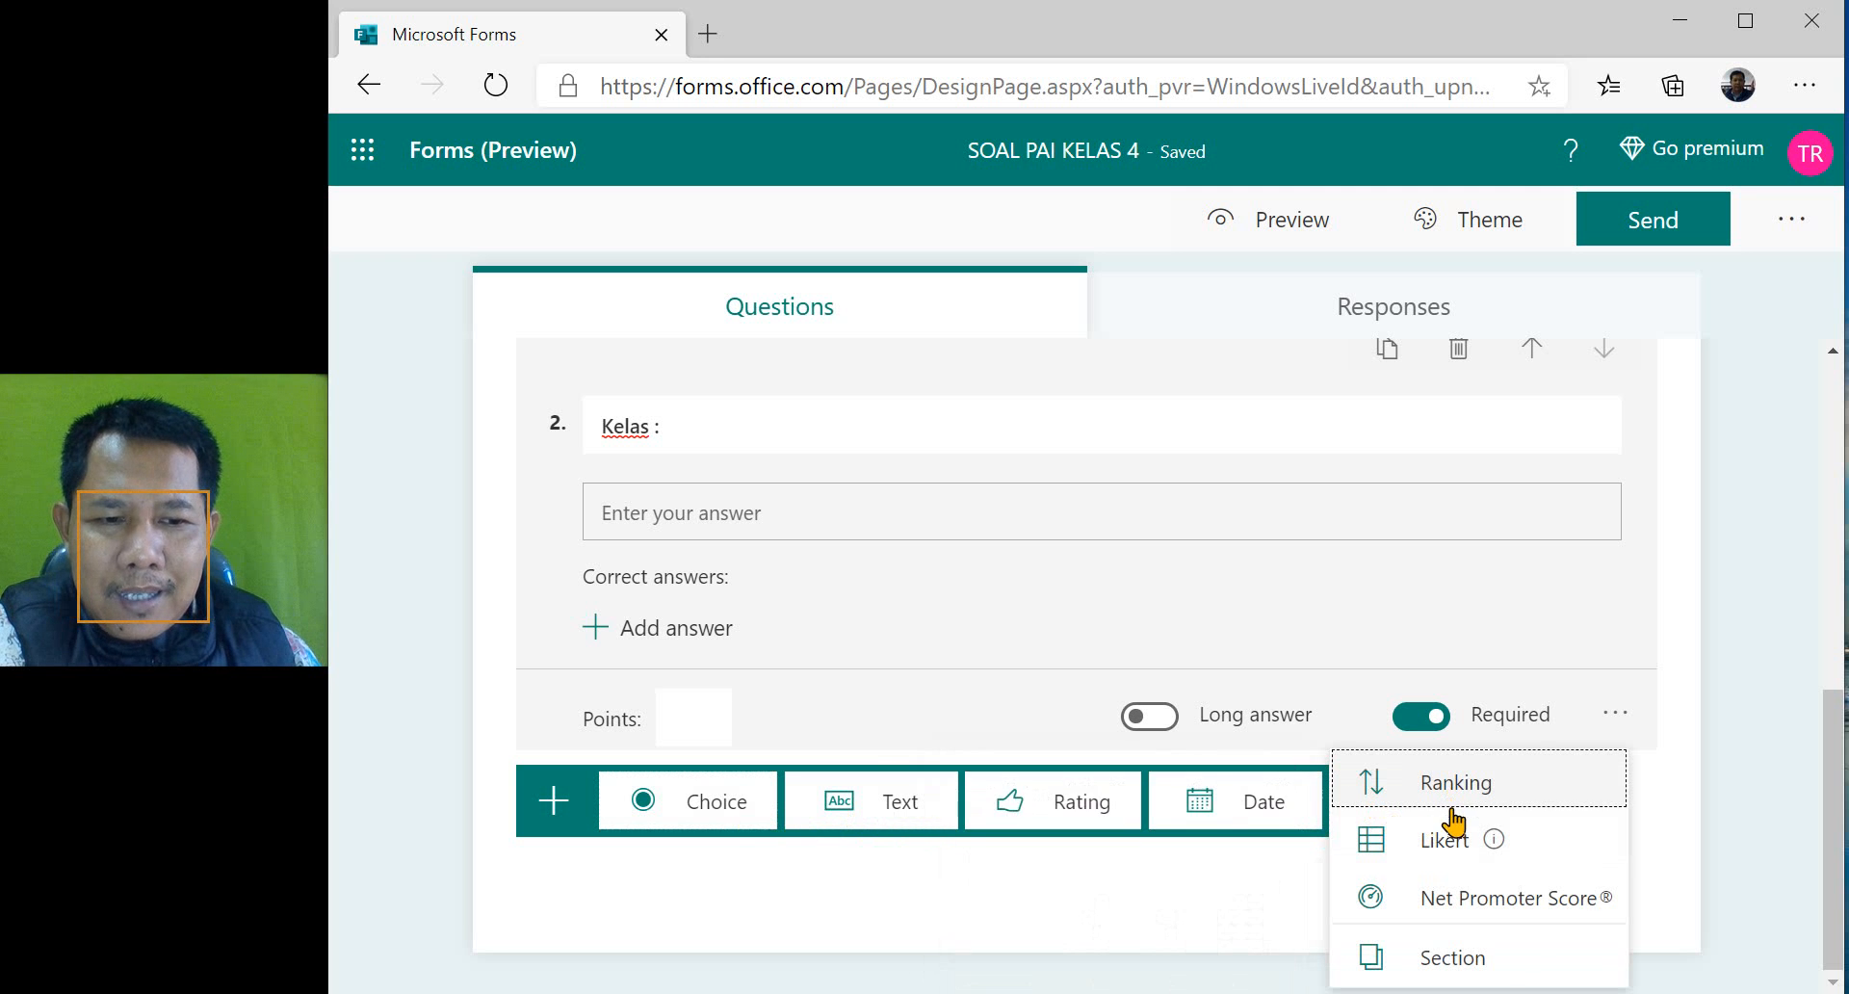
mouse_move(1447, 844)
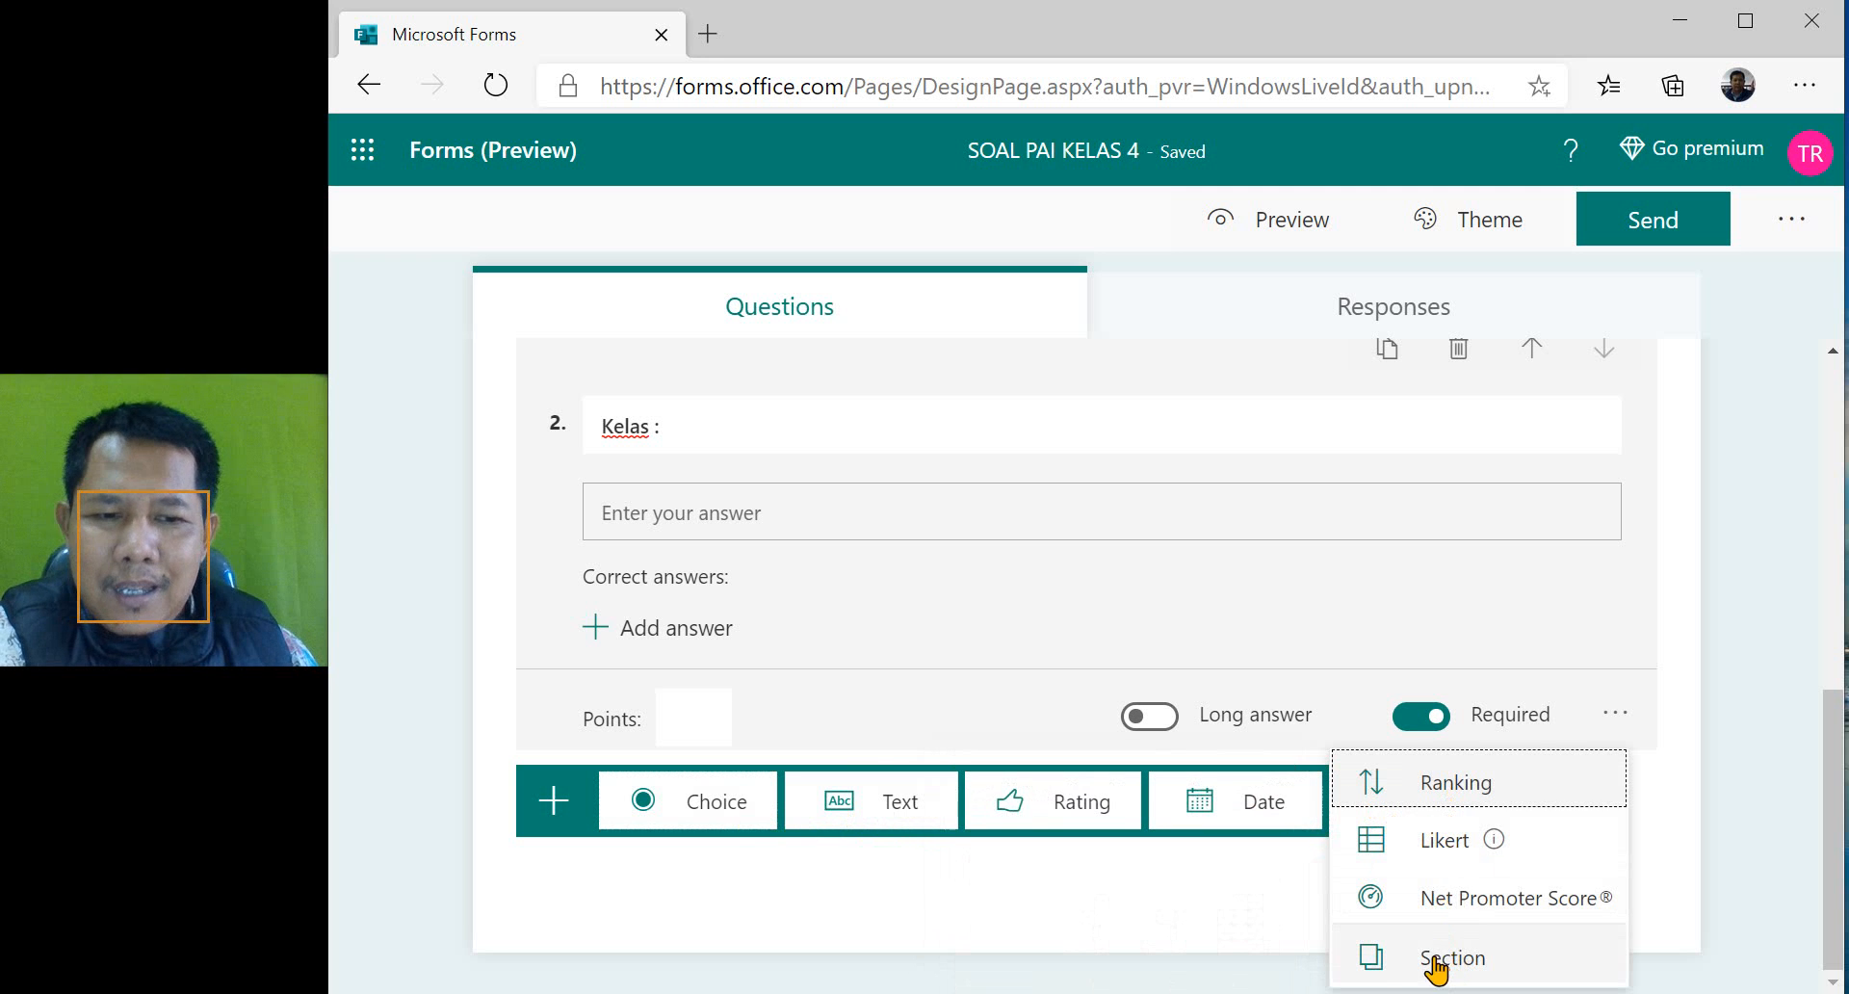
click(460, 819)
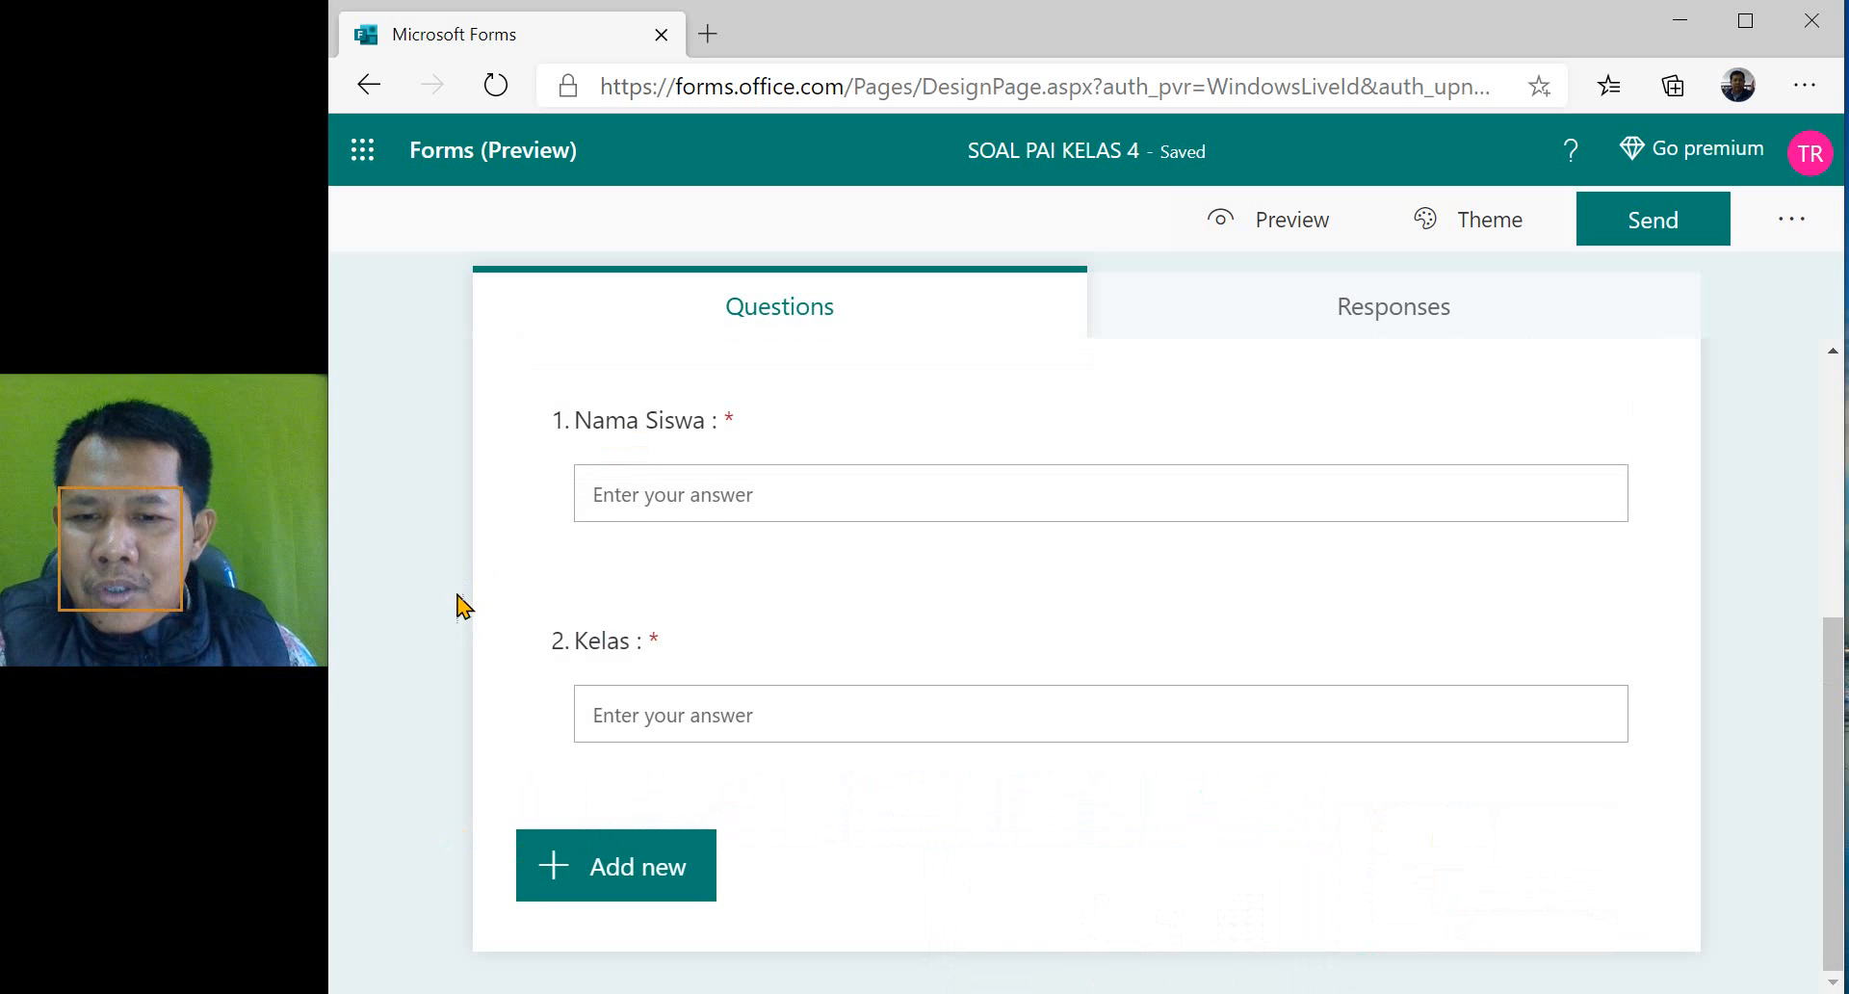
- Add a Choice question after "Kelas :" with the wording "Apa arti surat Al Fiil?"
click(609, 878)
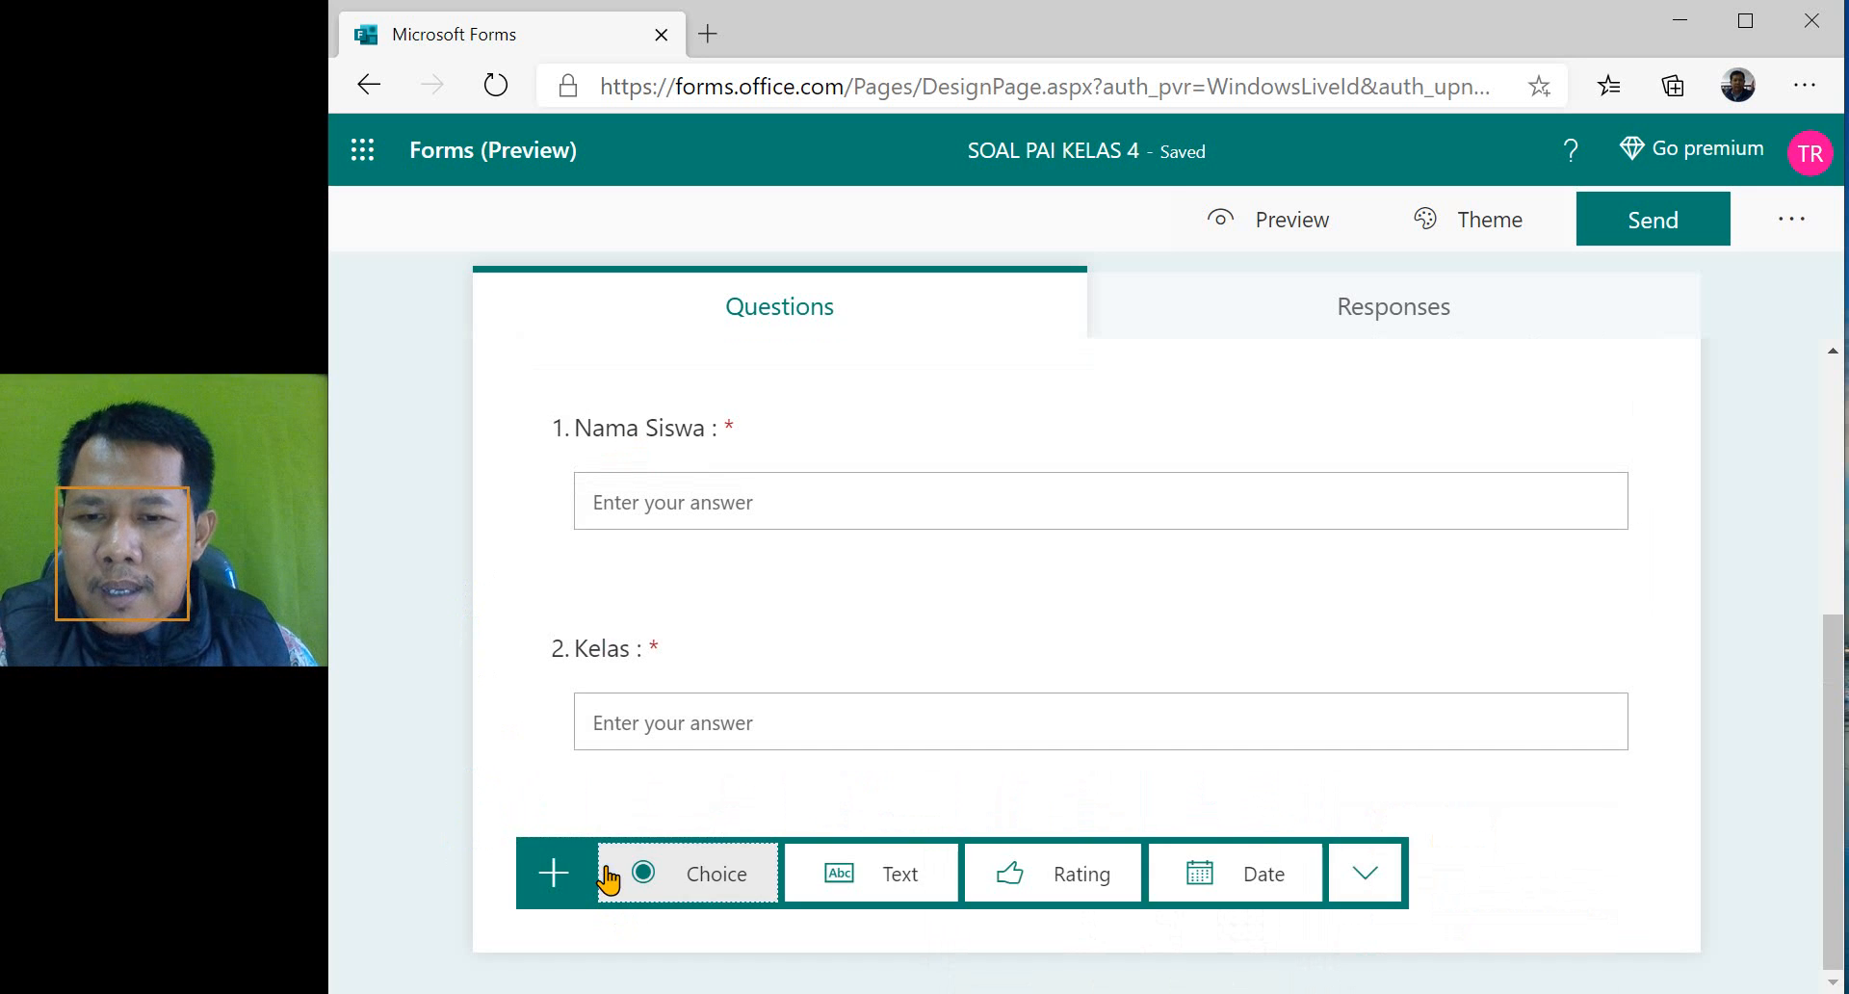
click(678, 876)
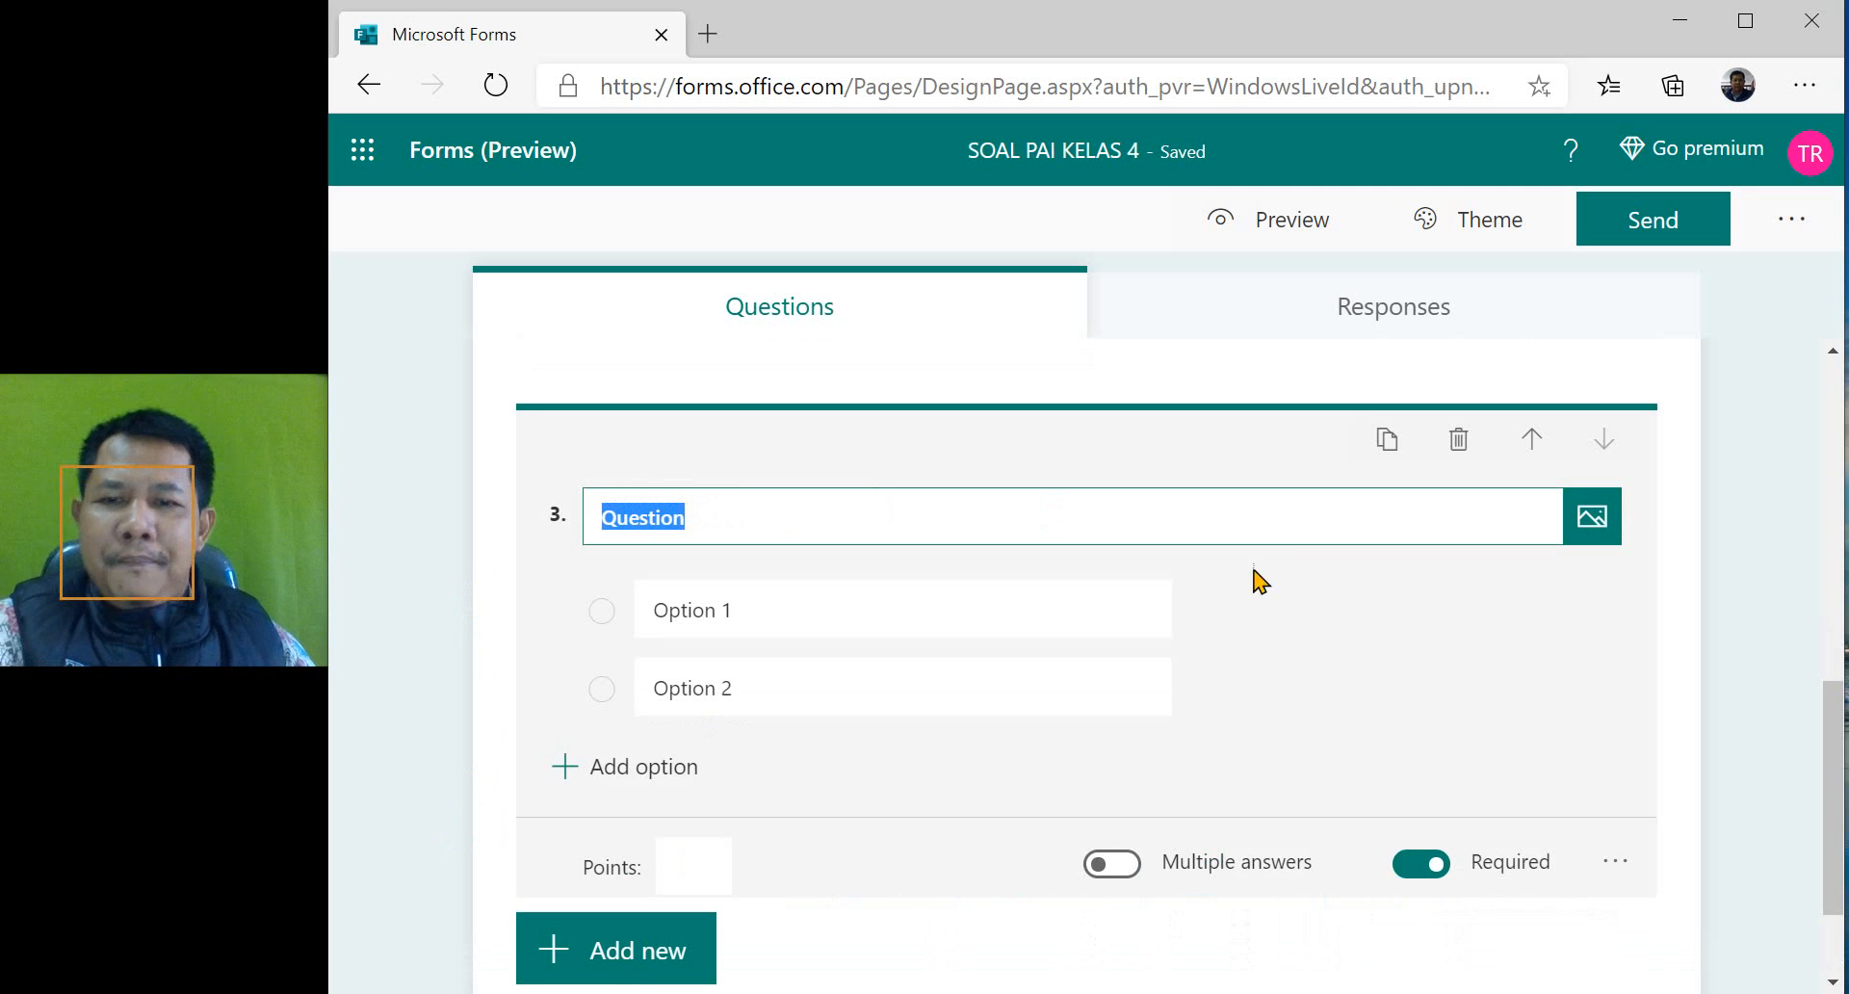
text(A)
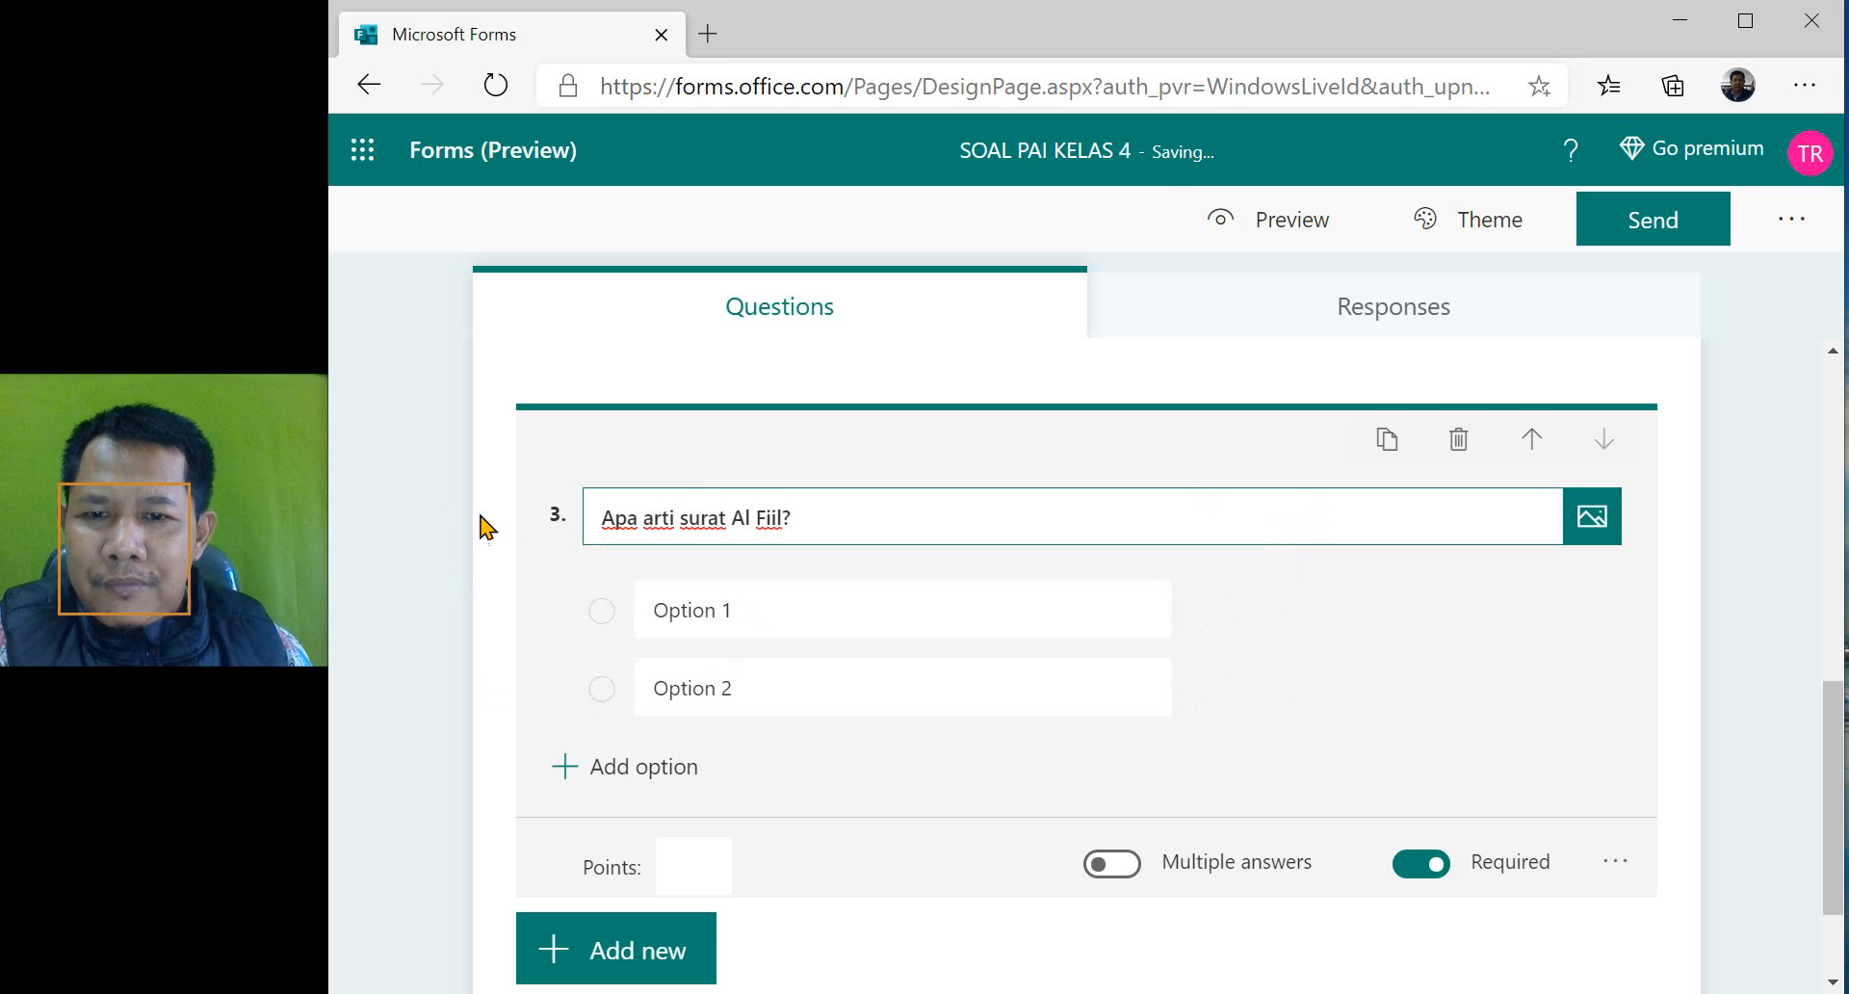
- Give the "Apa arti surat Al Fiil?" question four answer options: "Unta", "Gajah", "Kucing" and "Burung"
click(744, 619)
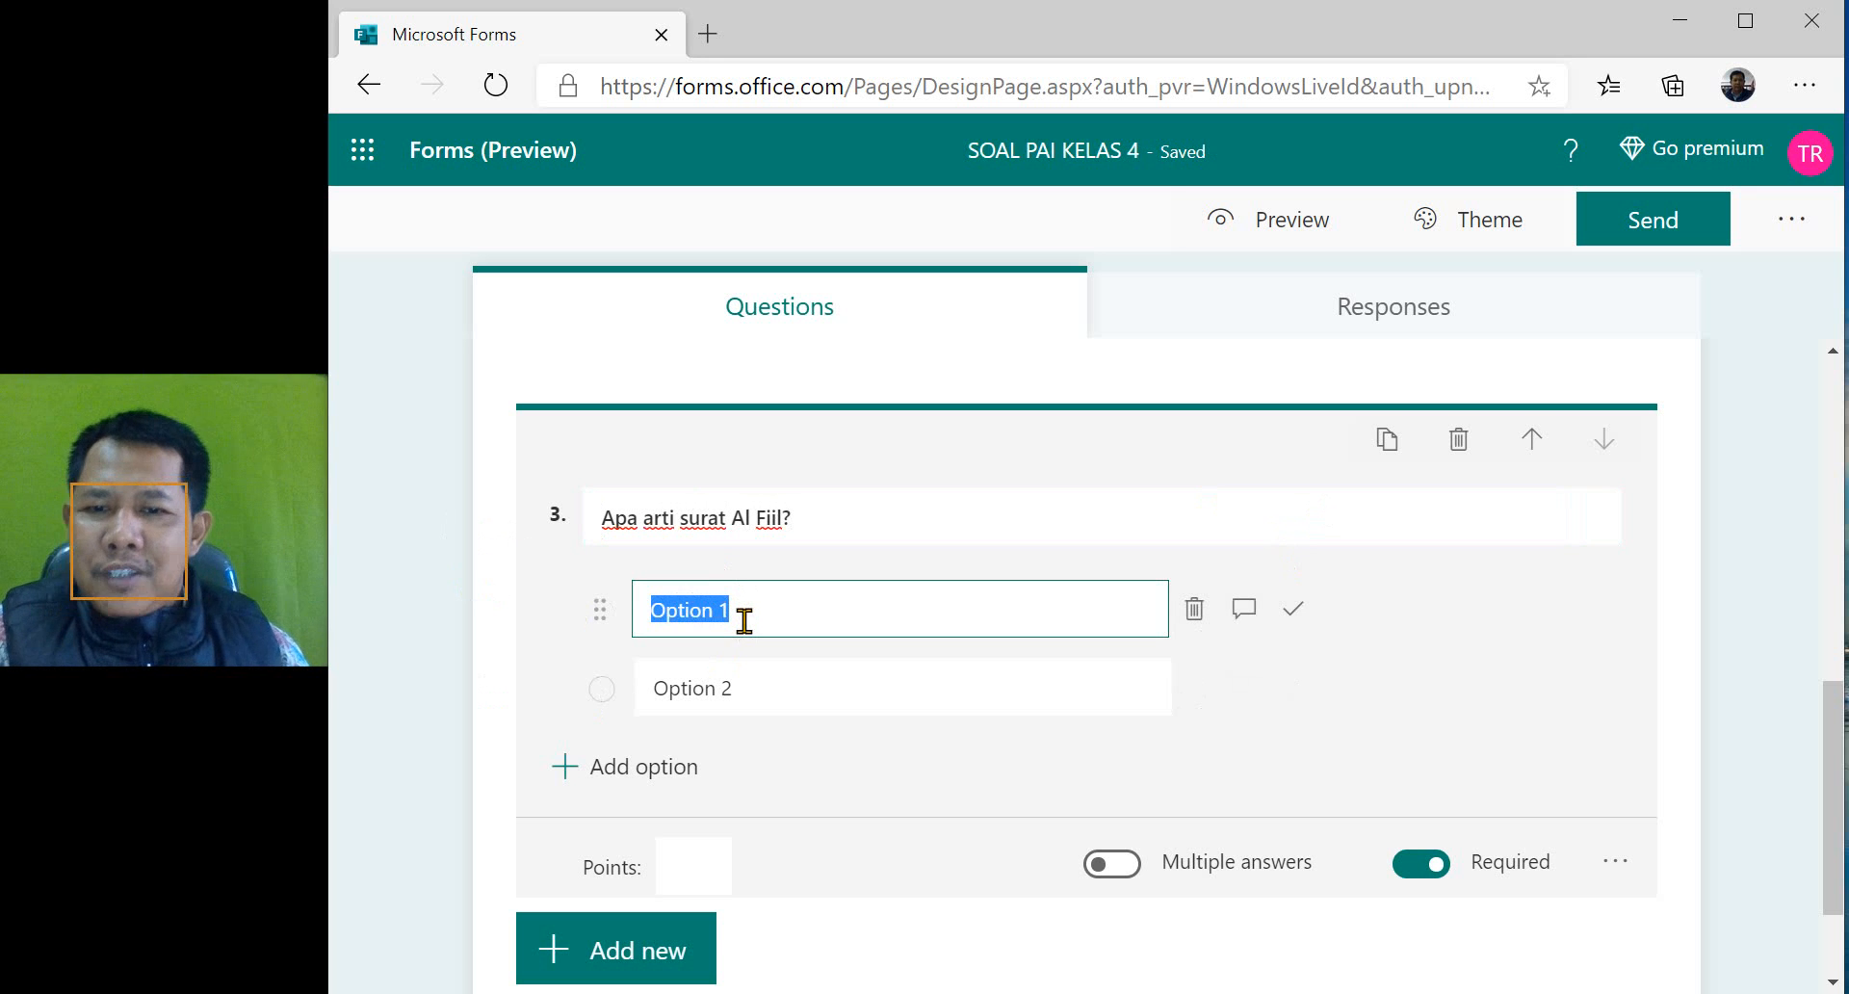
text(Unta)
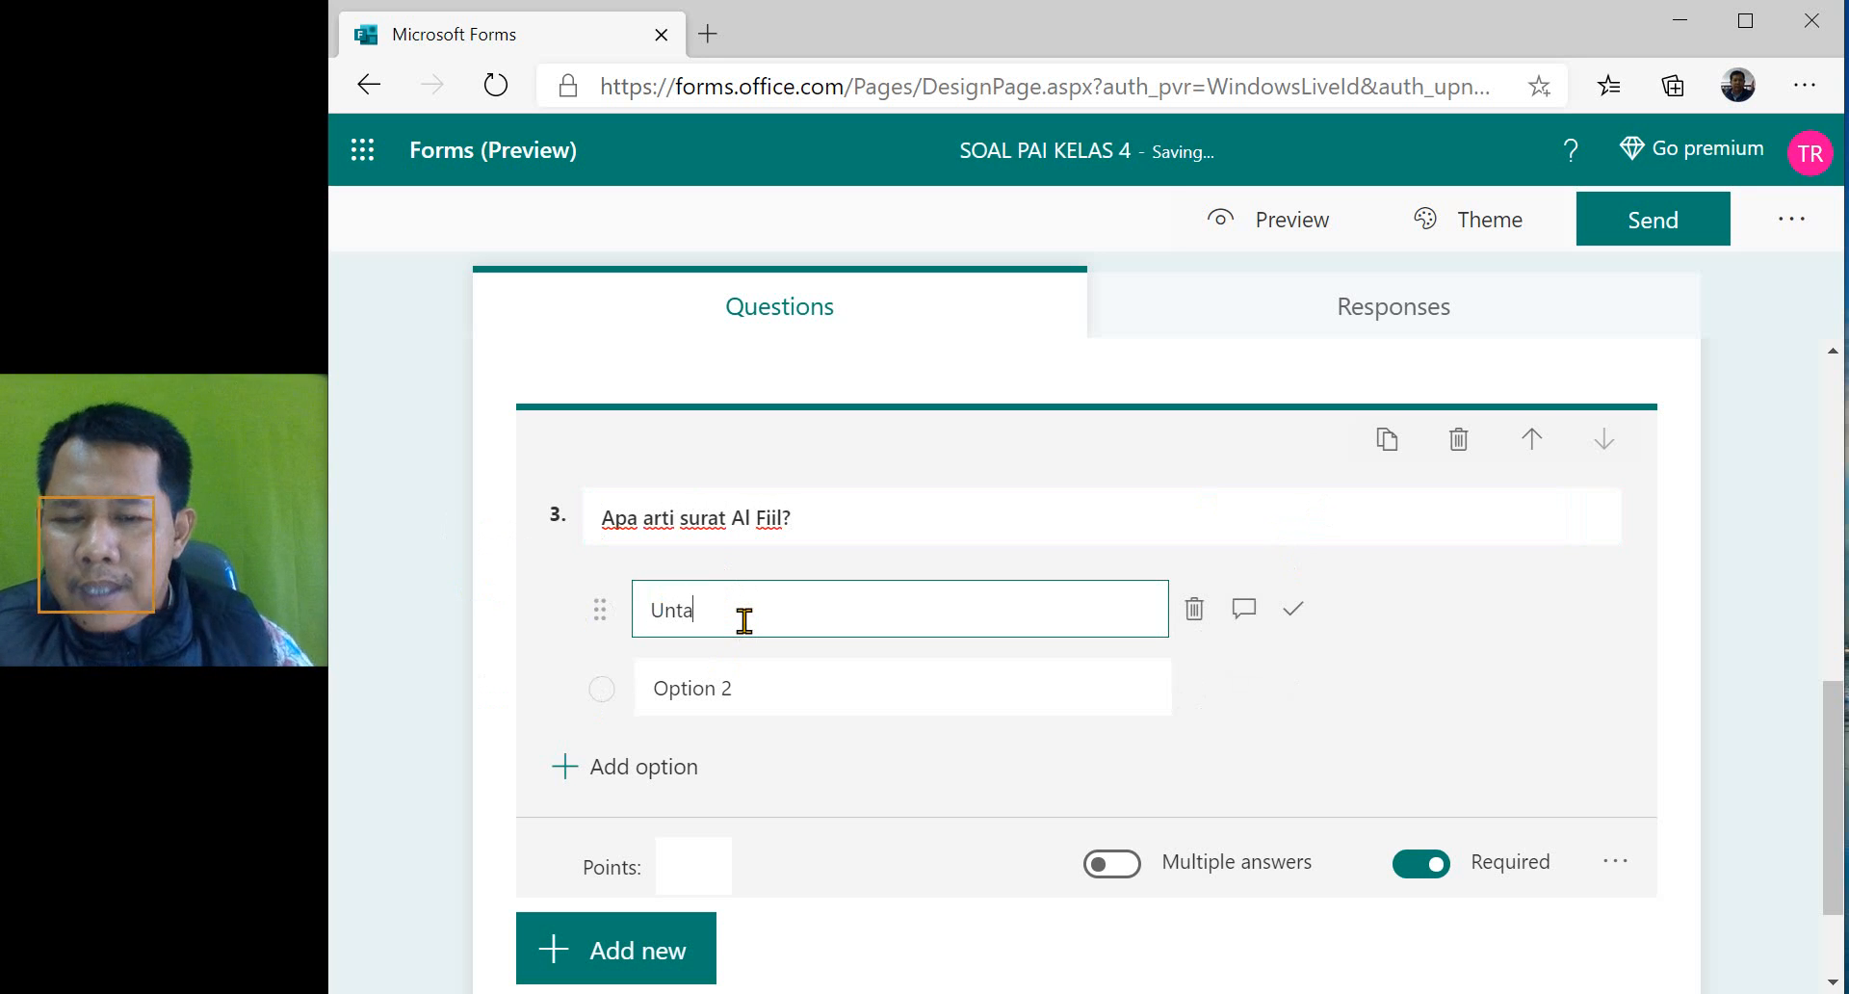
click(732, 682)
text(G)
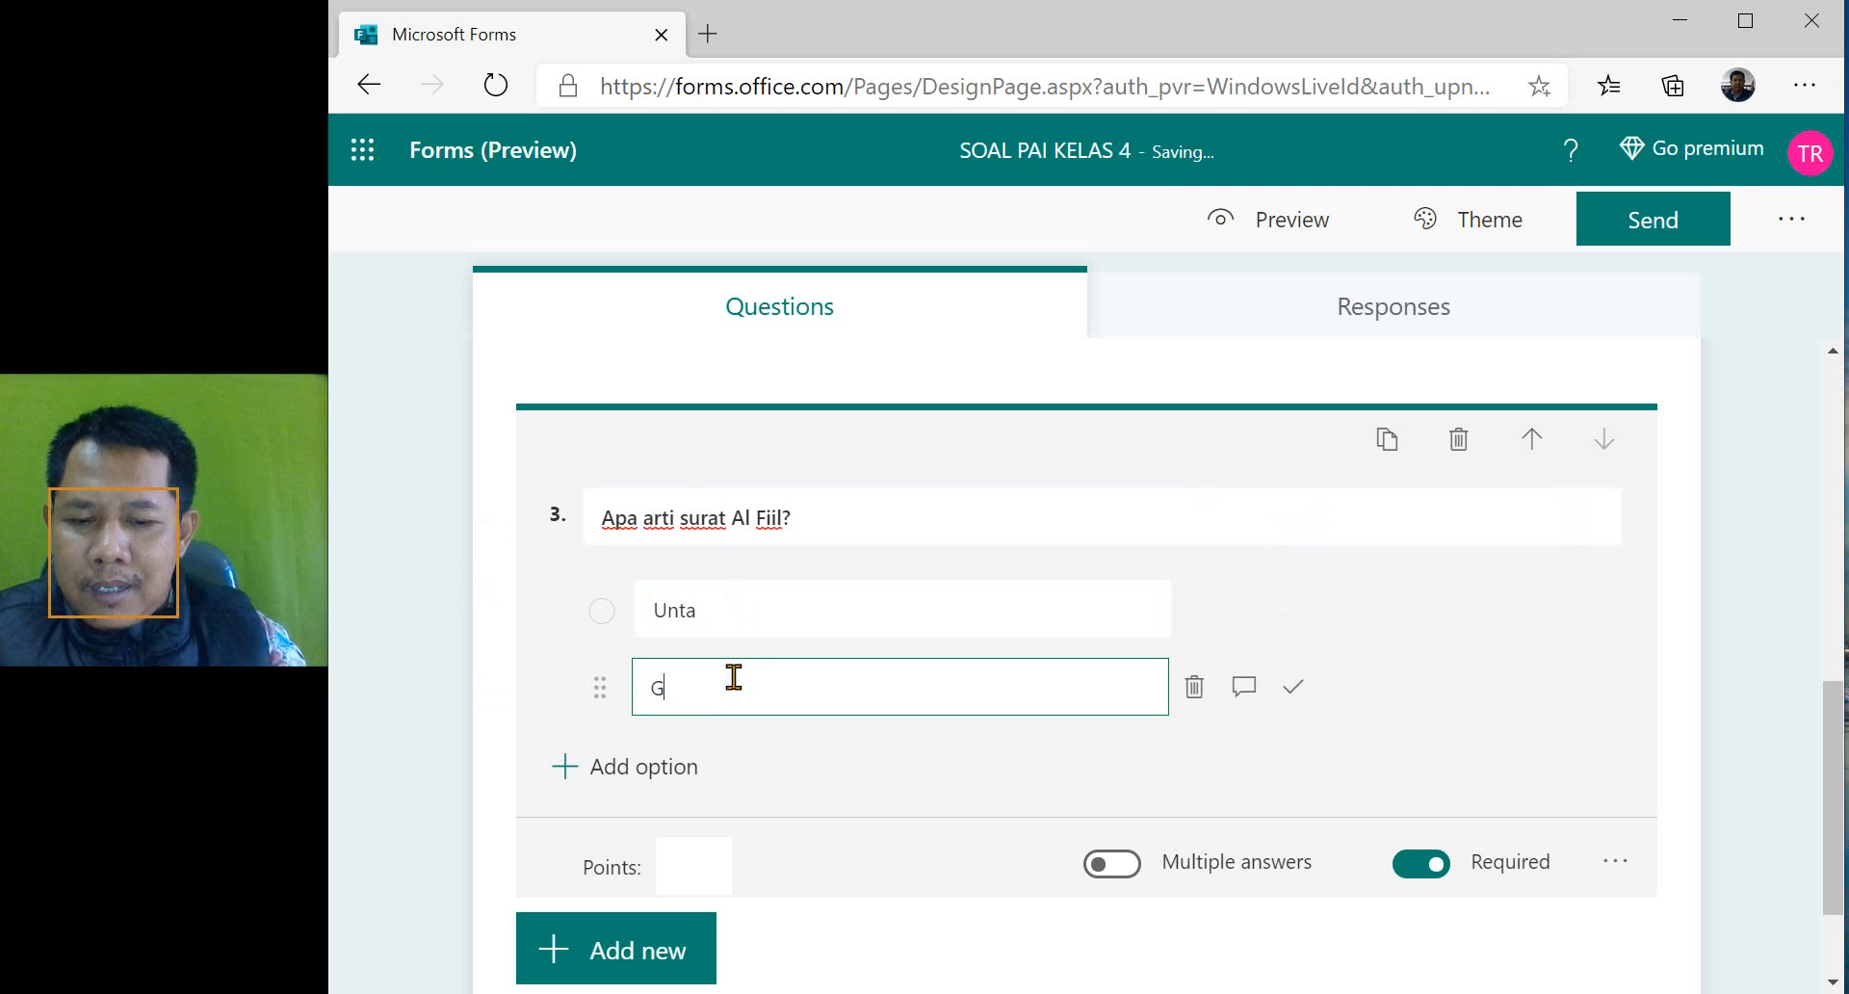
text(ajah)
click(666, 768)
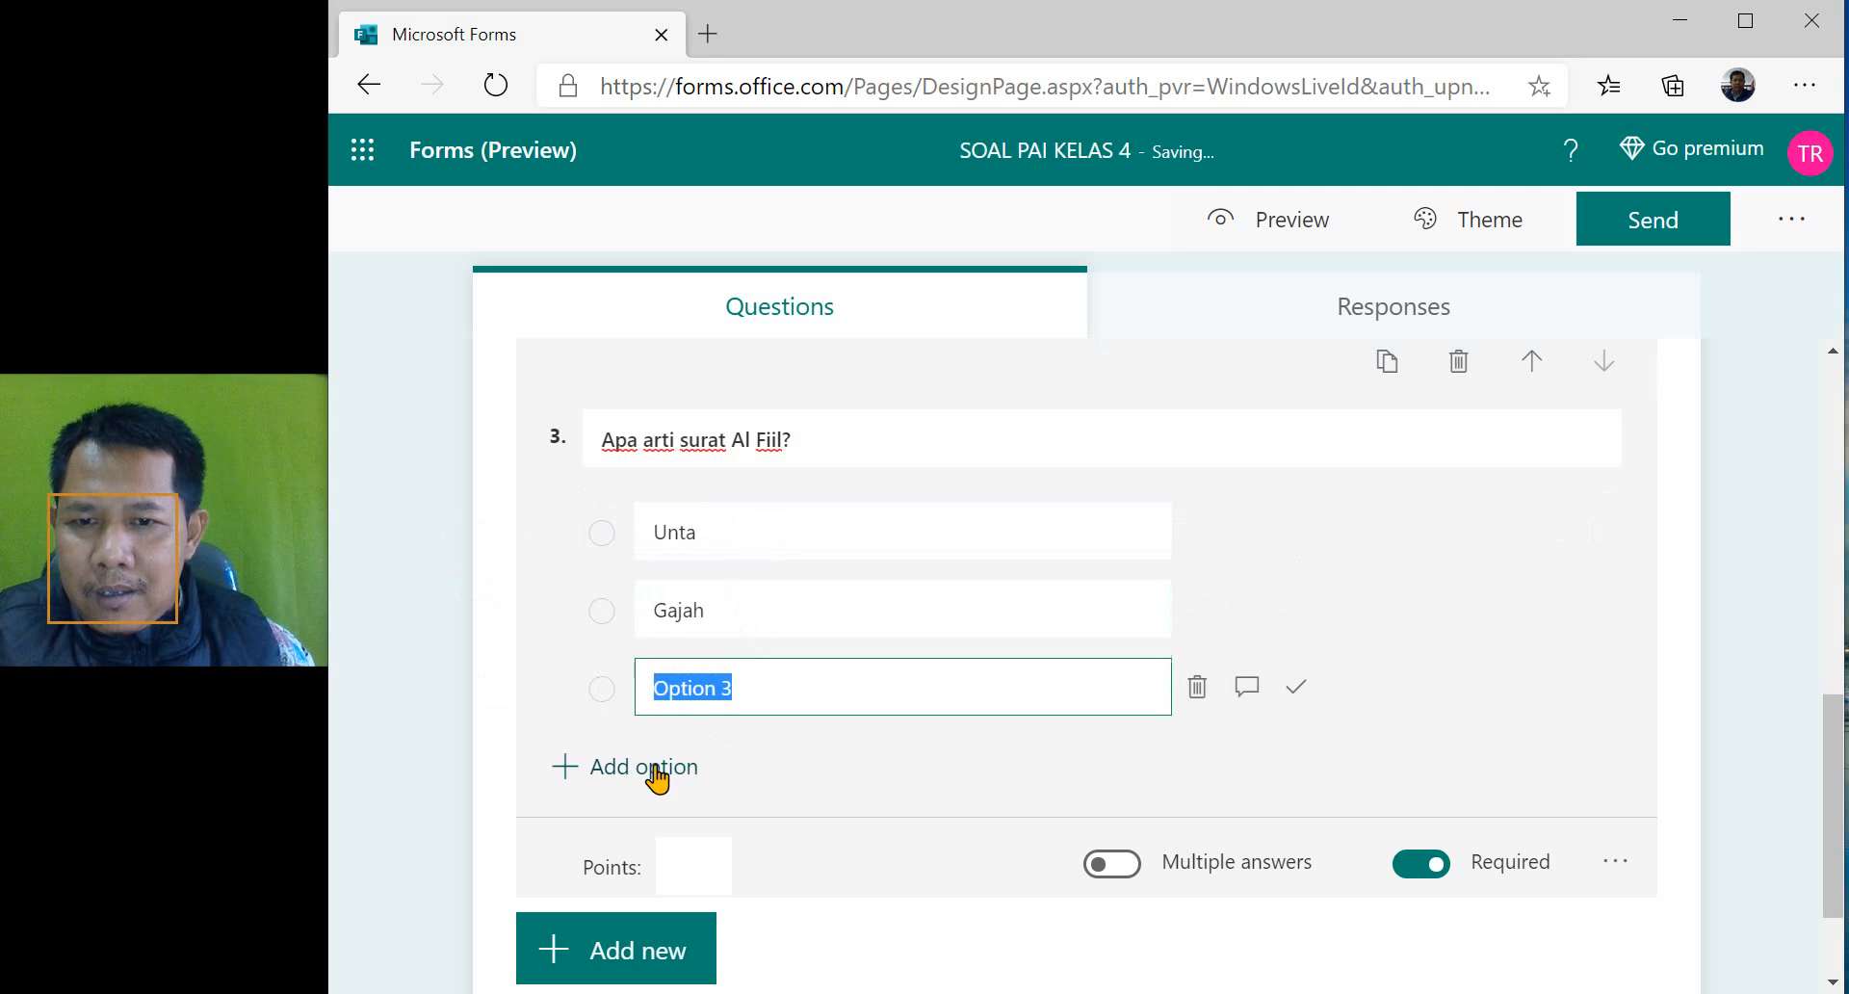
text(Kucing)
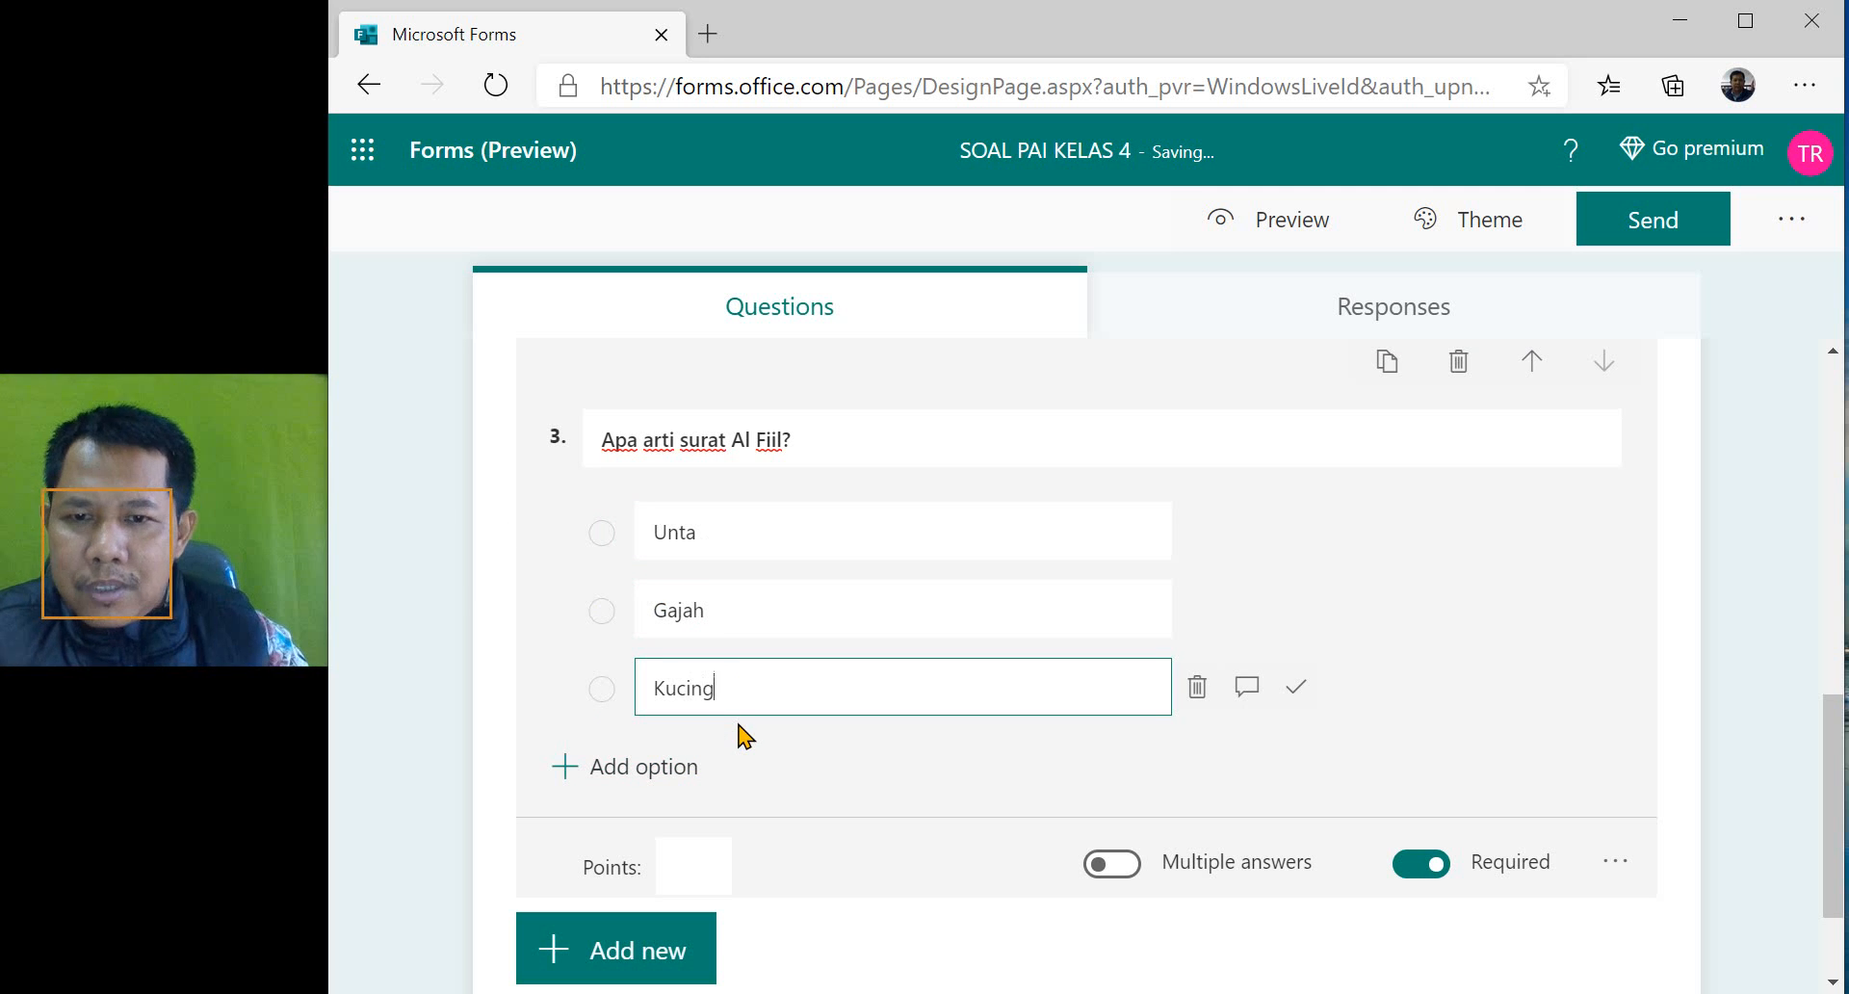
click(609, 770)
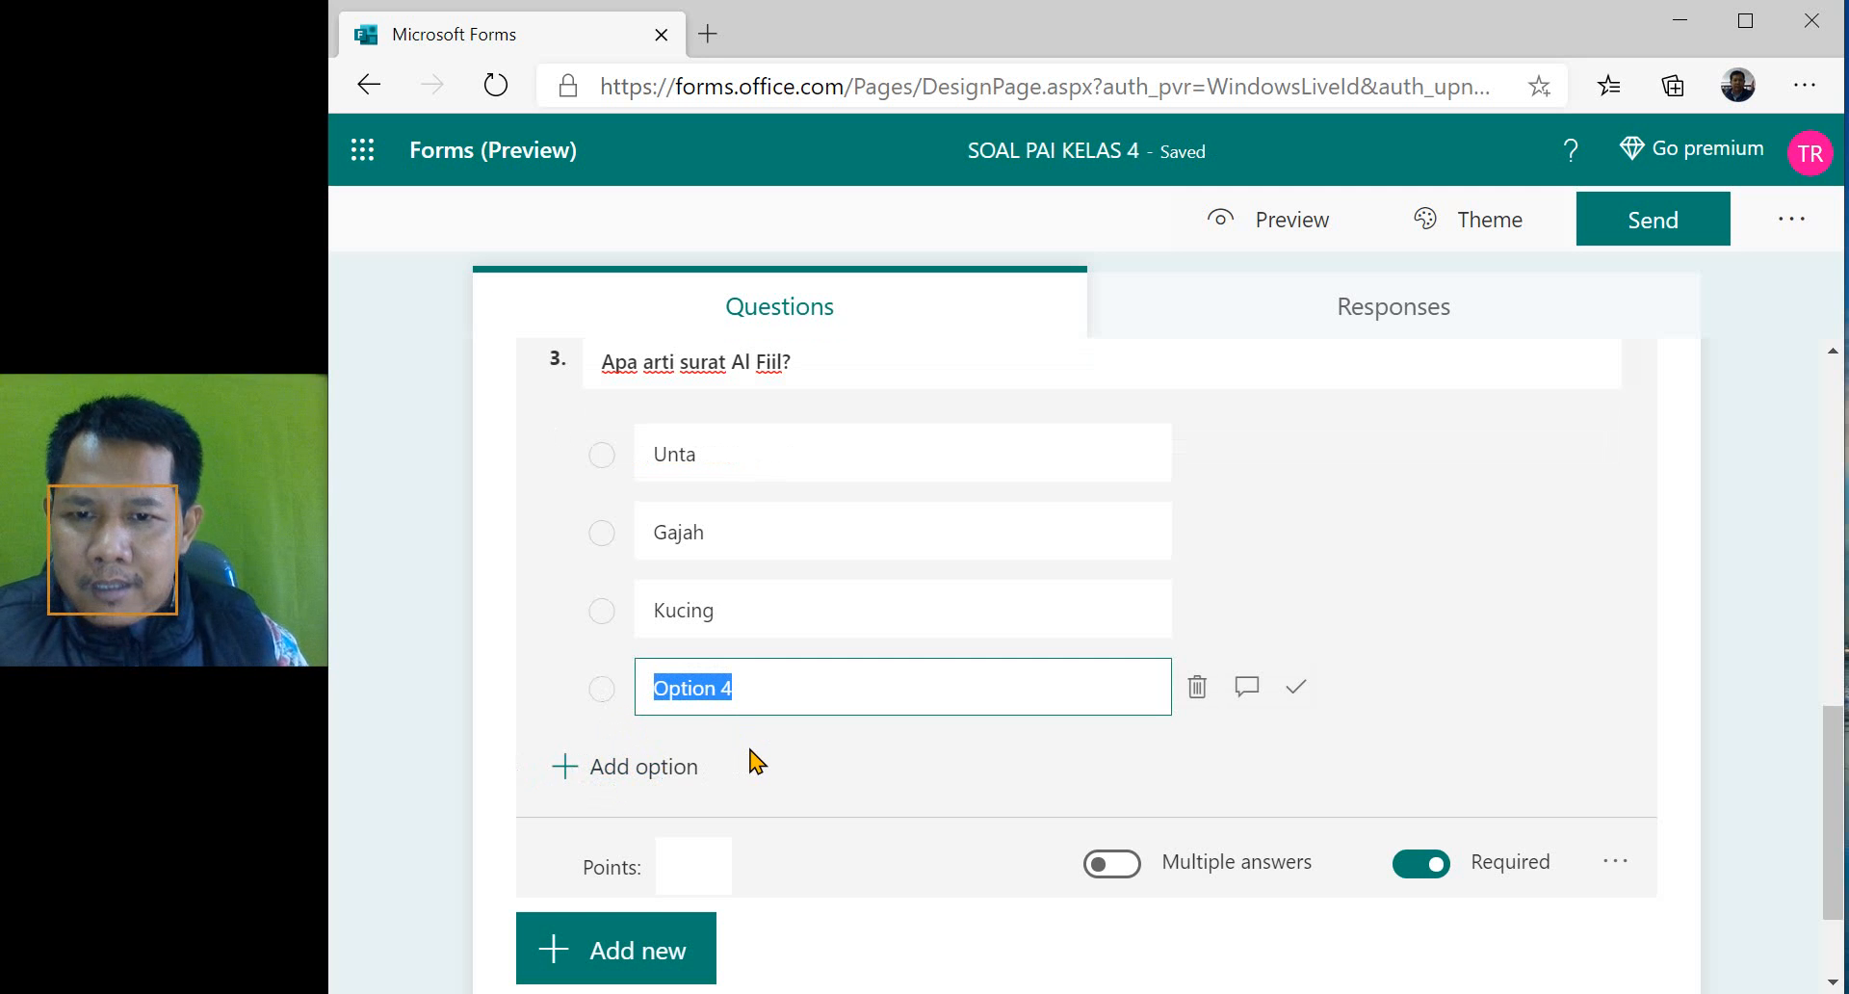
text(B)
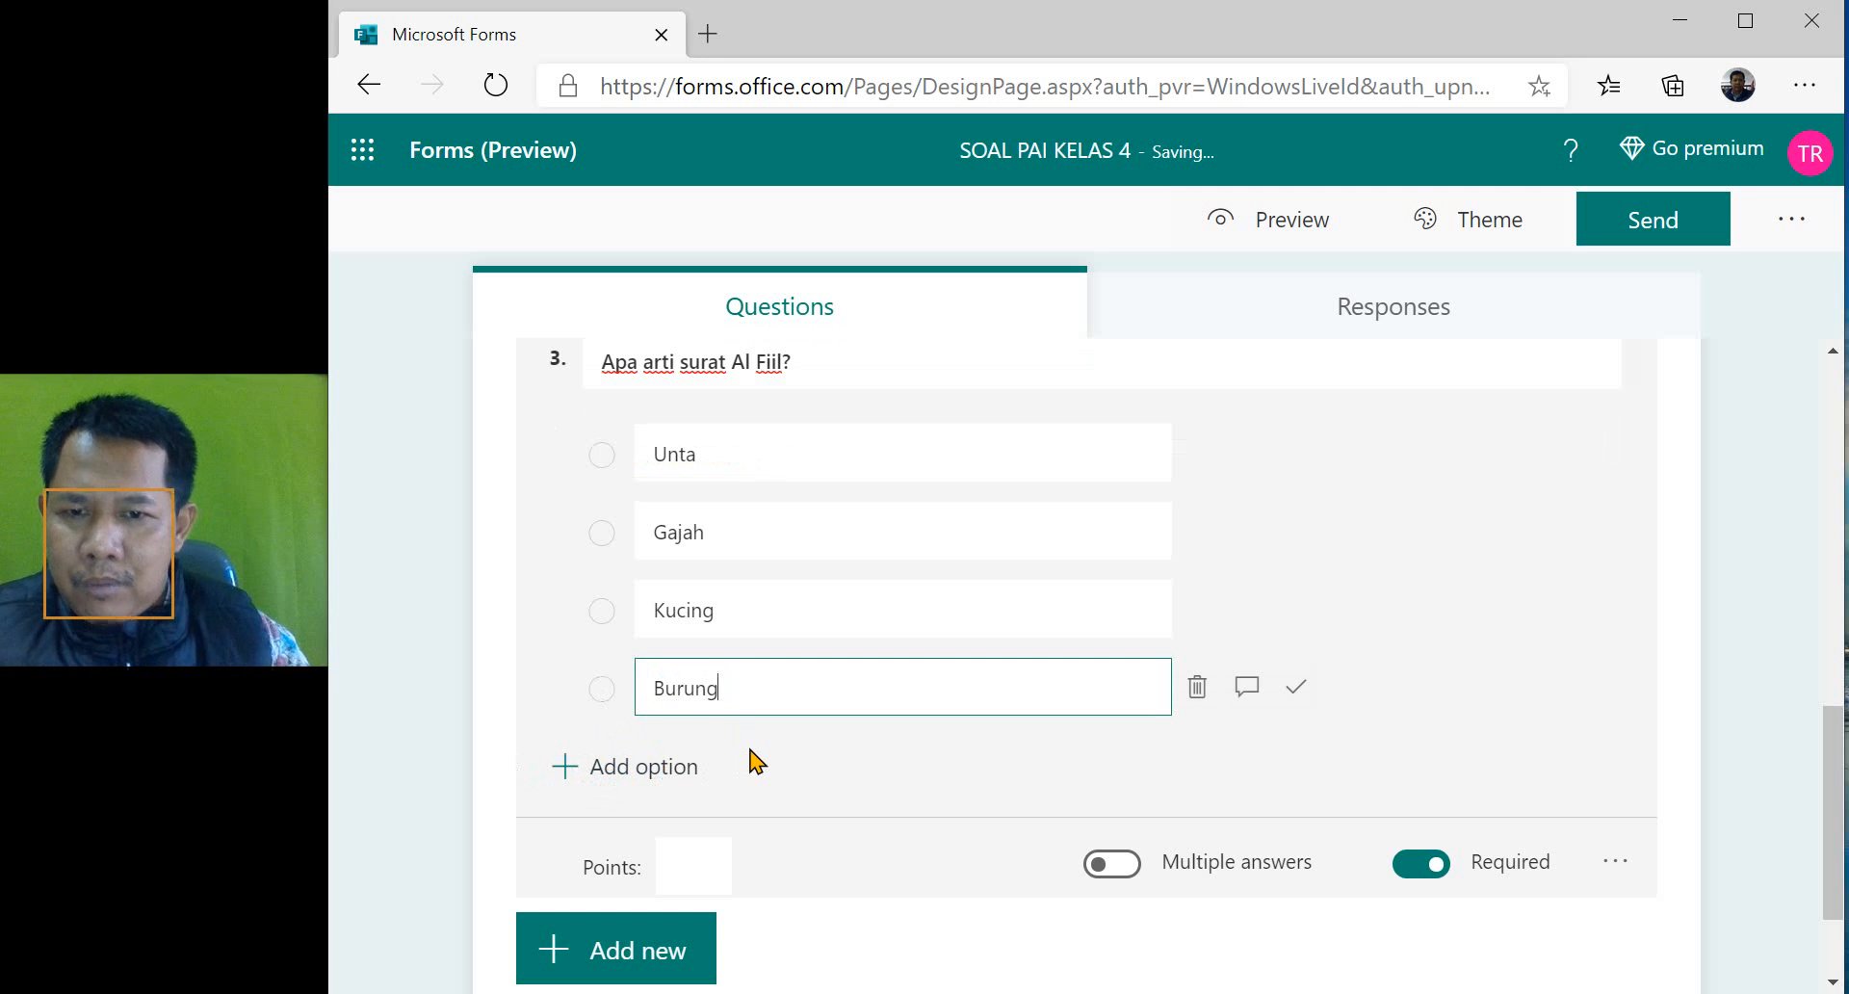
text(urung)
click(1493, 601)
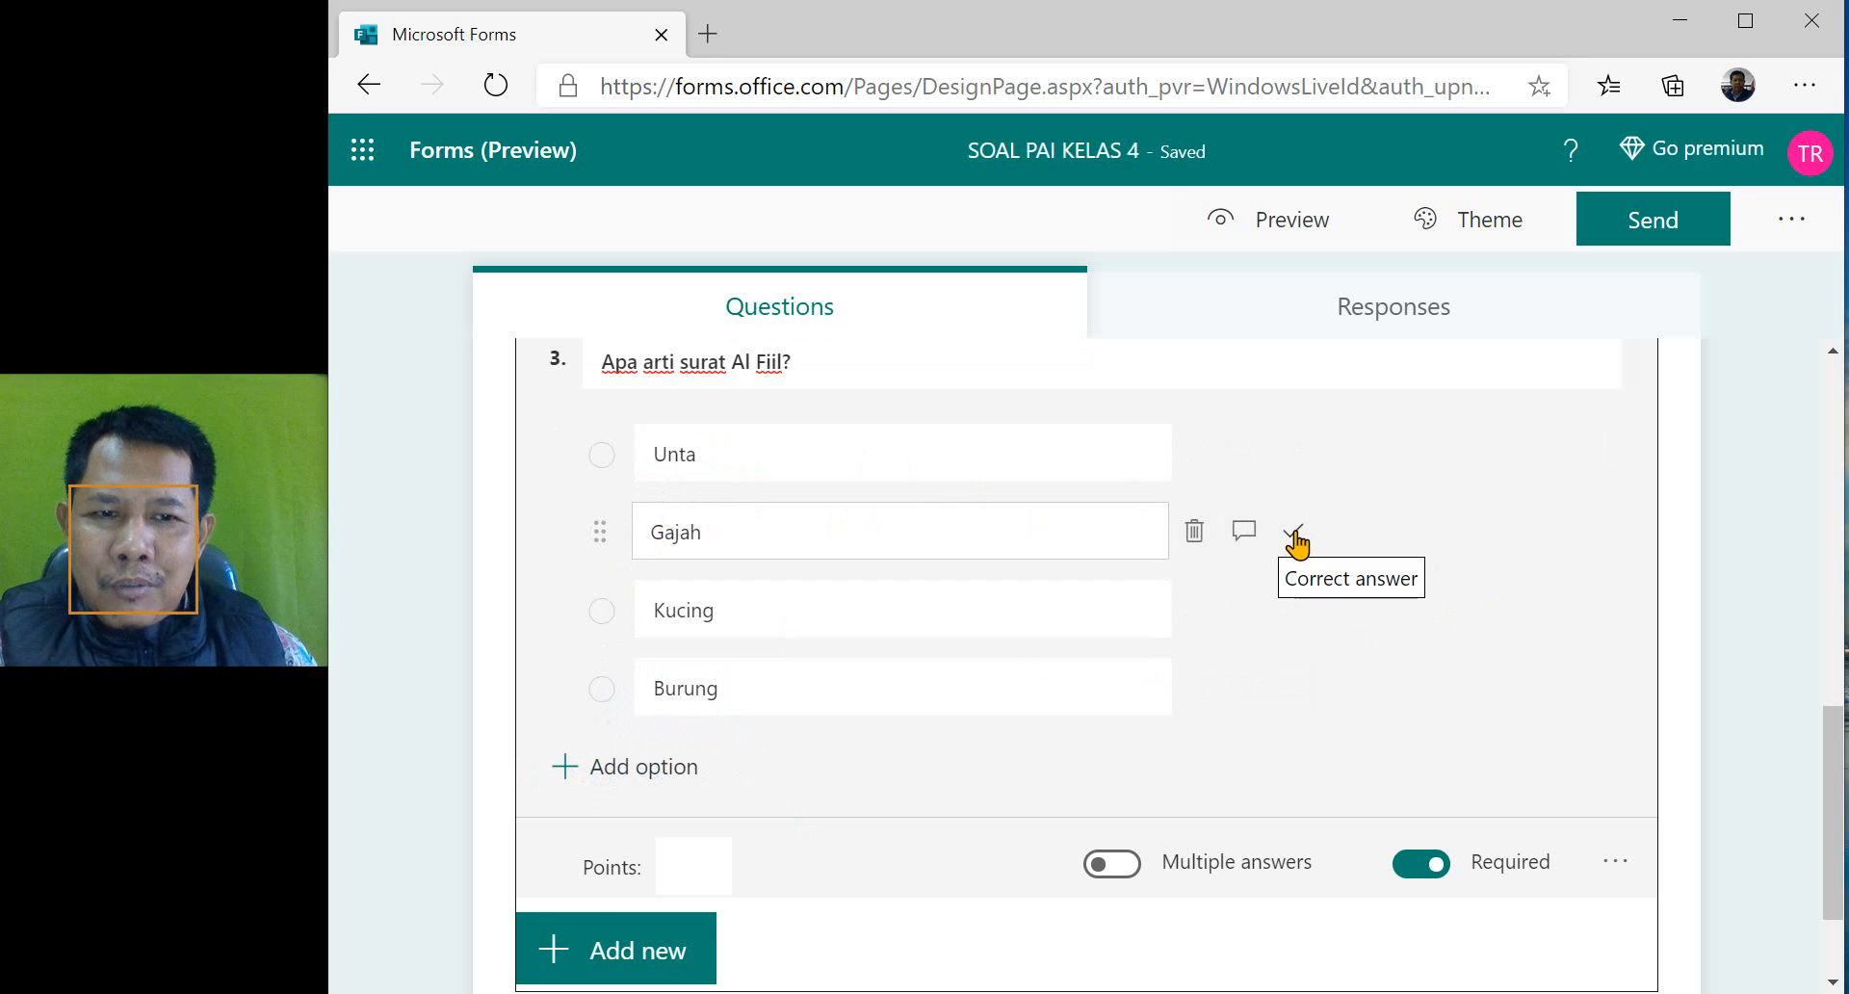
- Mark "Gajah" as the correct answer of question 3 and set its points to 1
click(1293, 535)
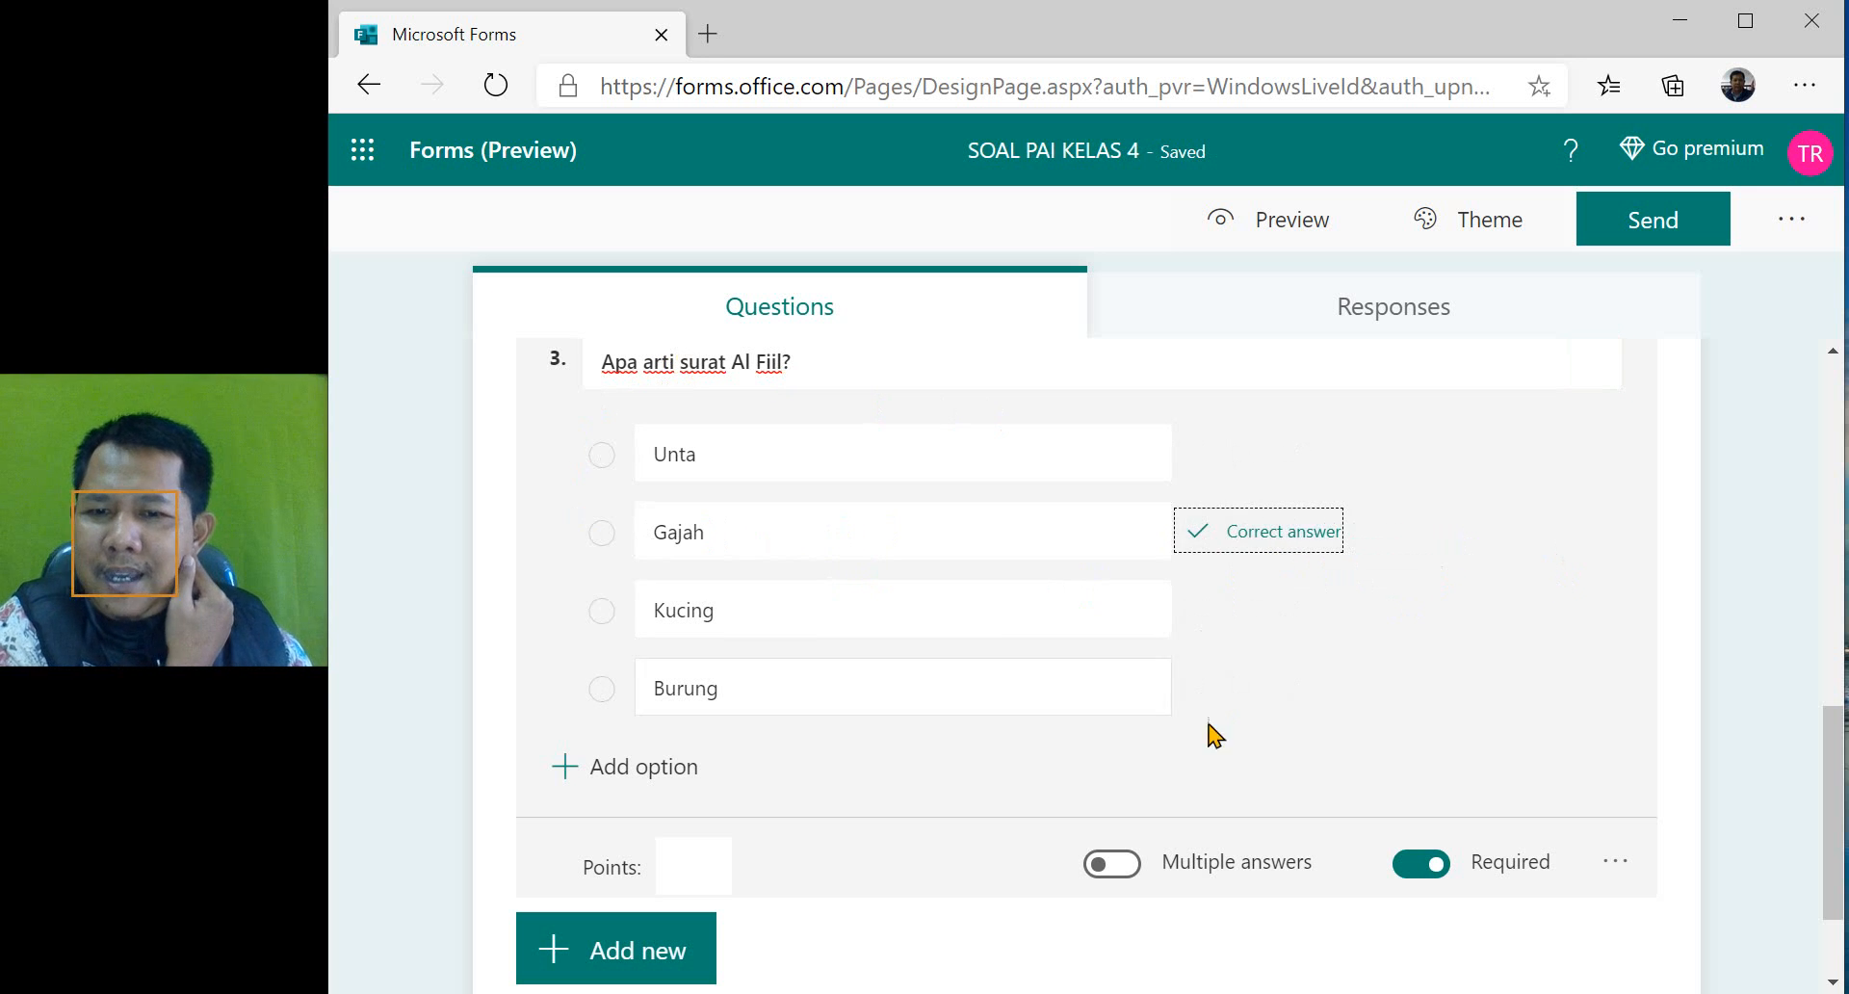
scroll(1007, 751, down, 2)
click(674, 723)
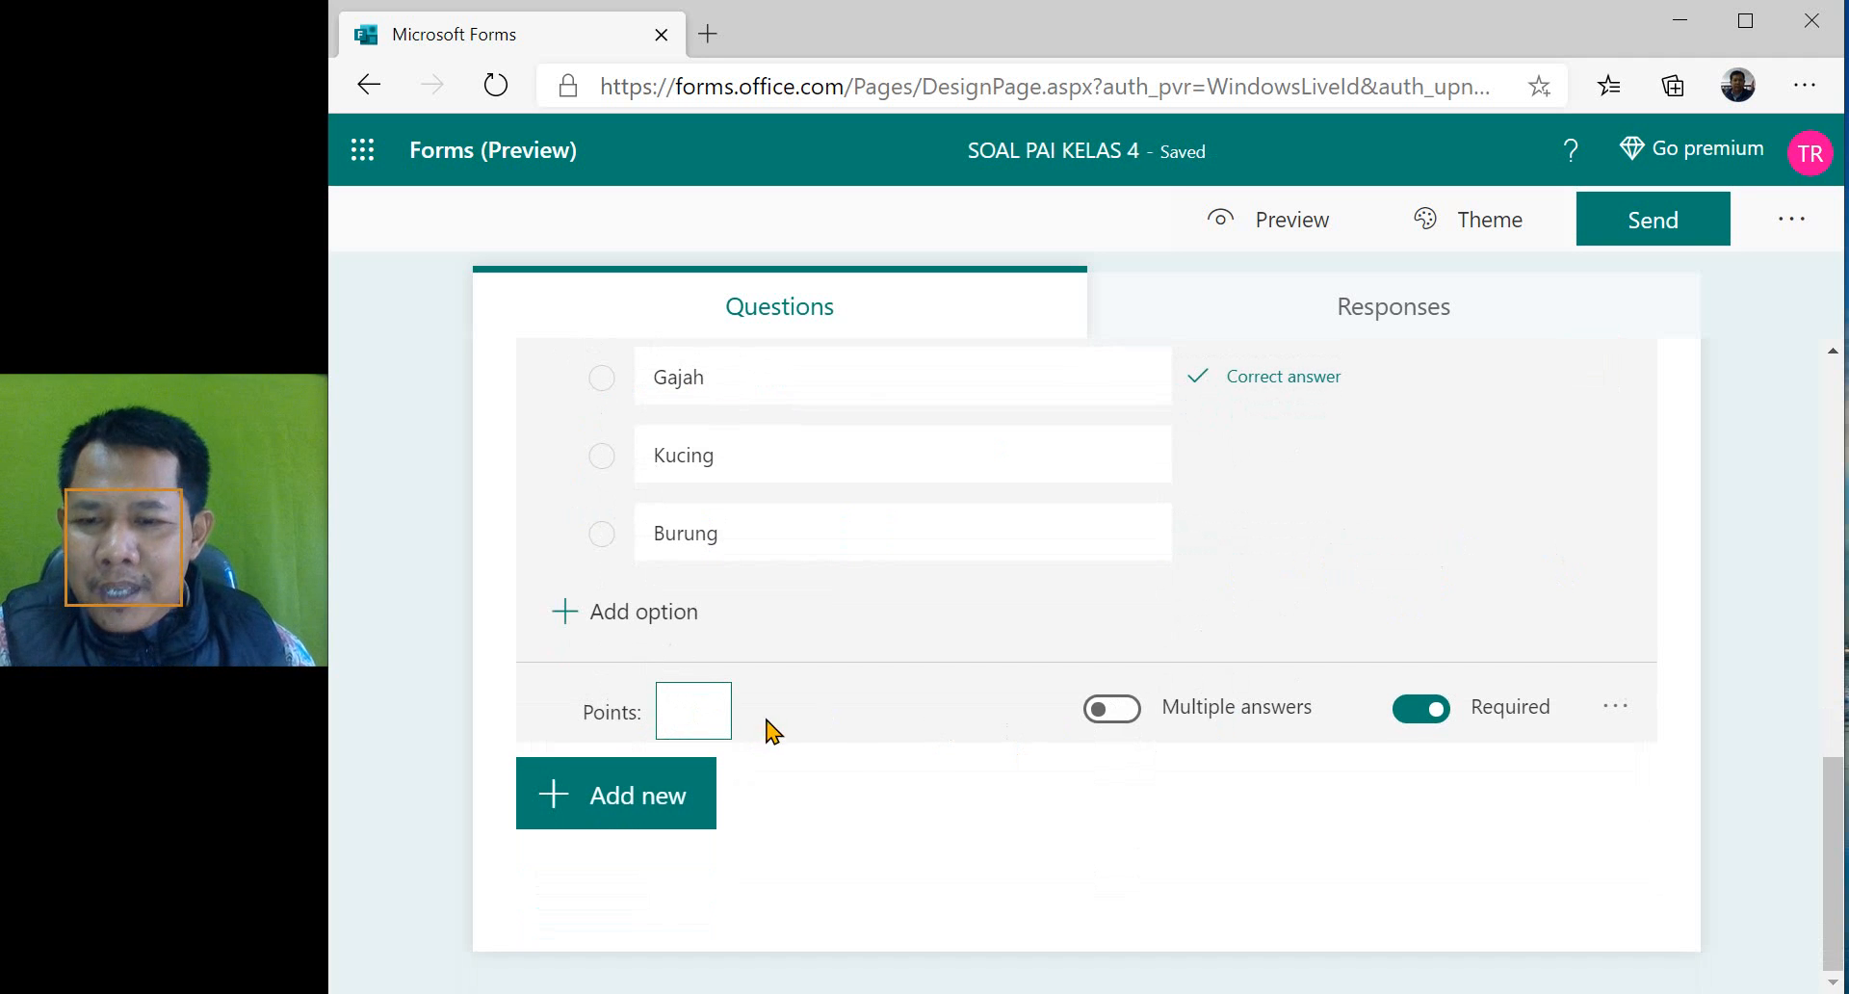
text(1)
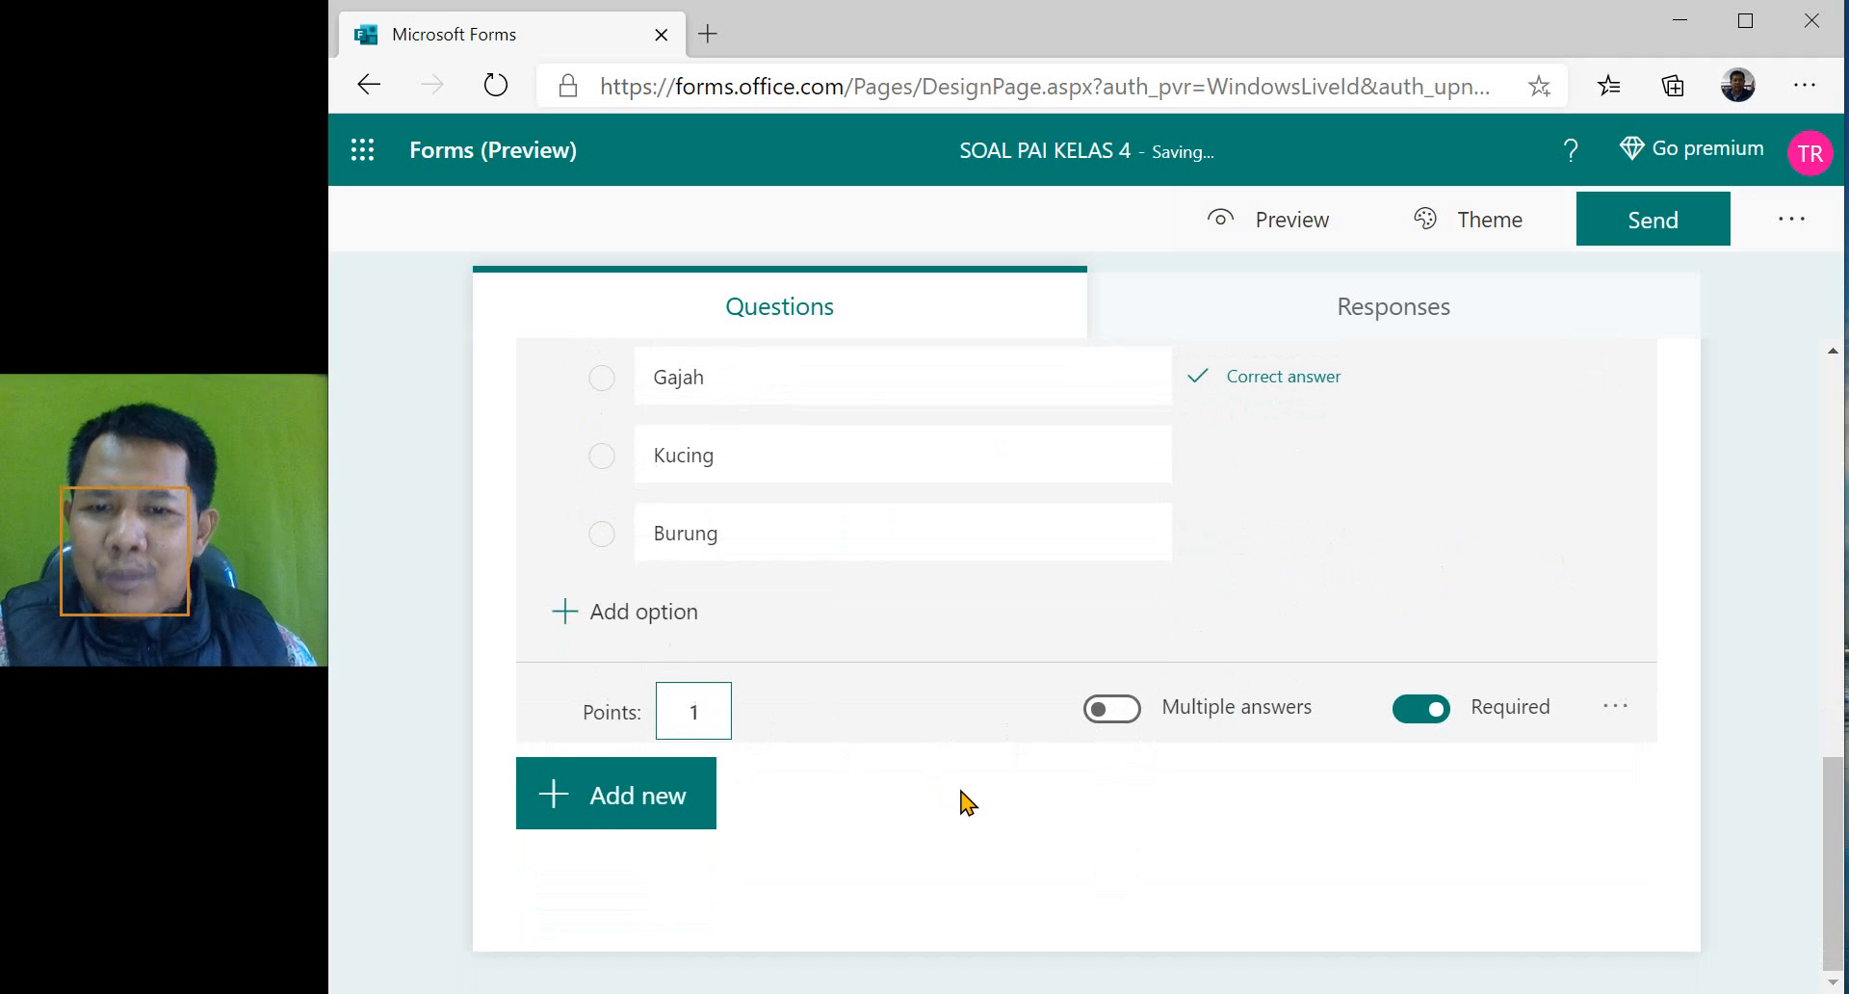
click(949, 626)
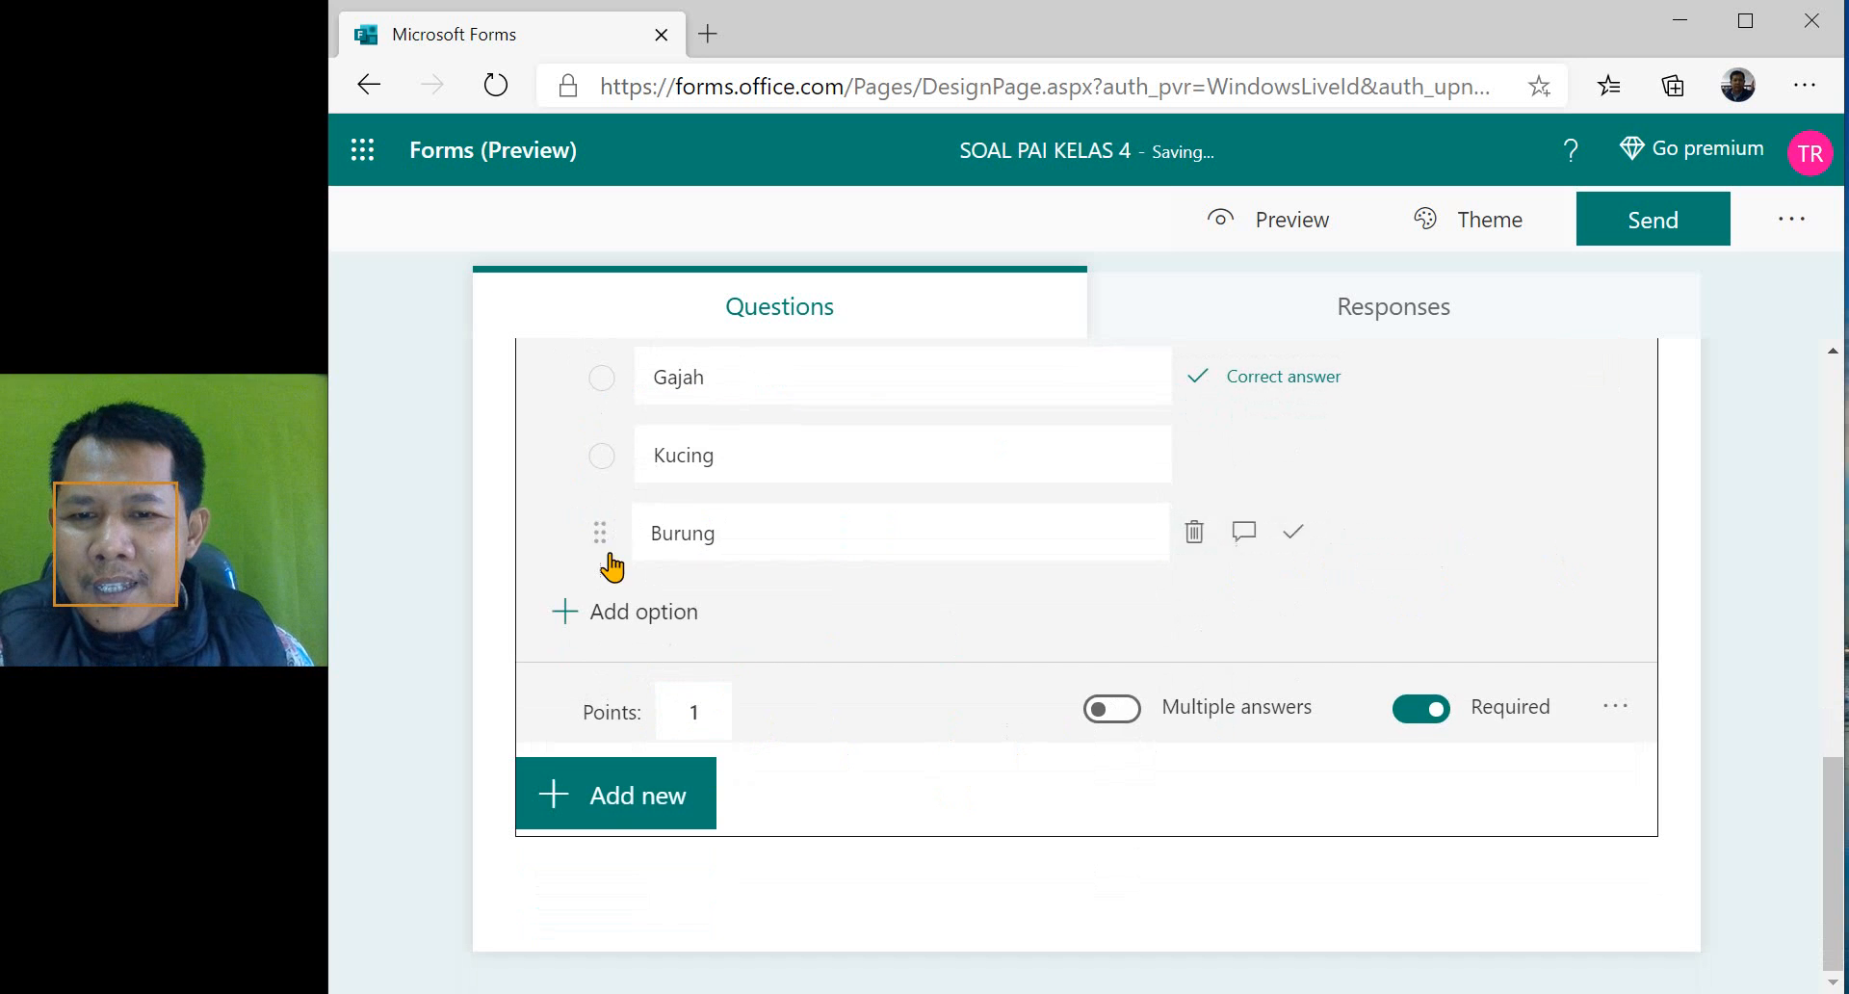
- Turn off the Required setting for question 3, "Apa arti surat Al Fiil?"
scroll(495, 541, up, 3)
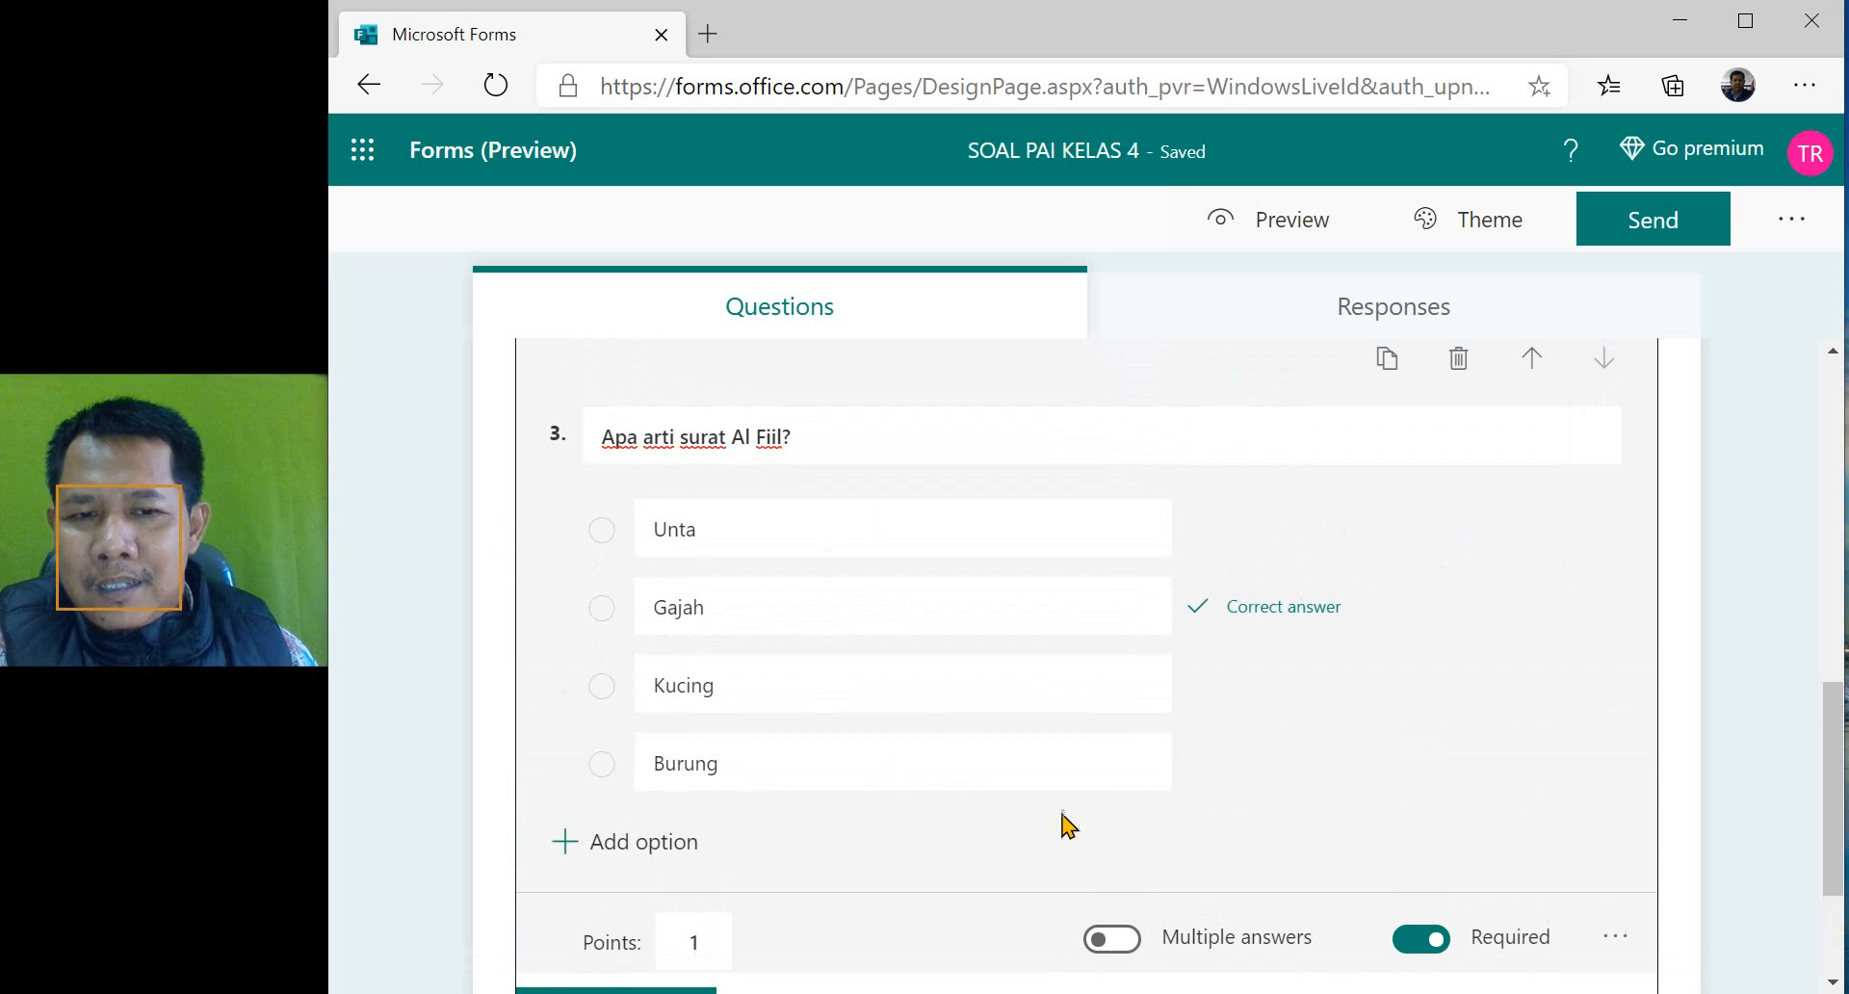
scroll(742, 693, down, 3)
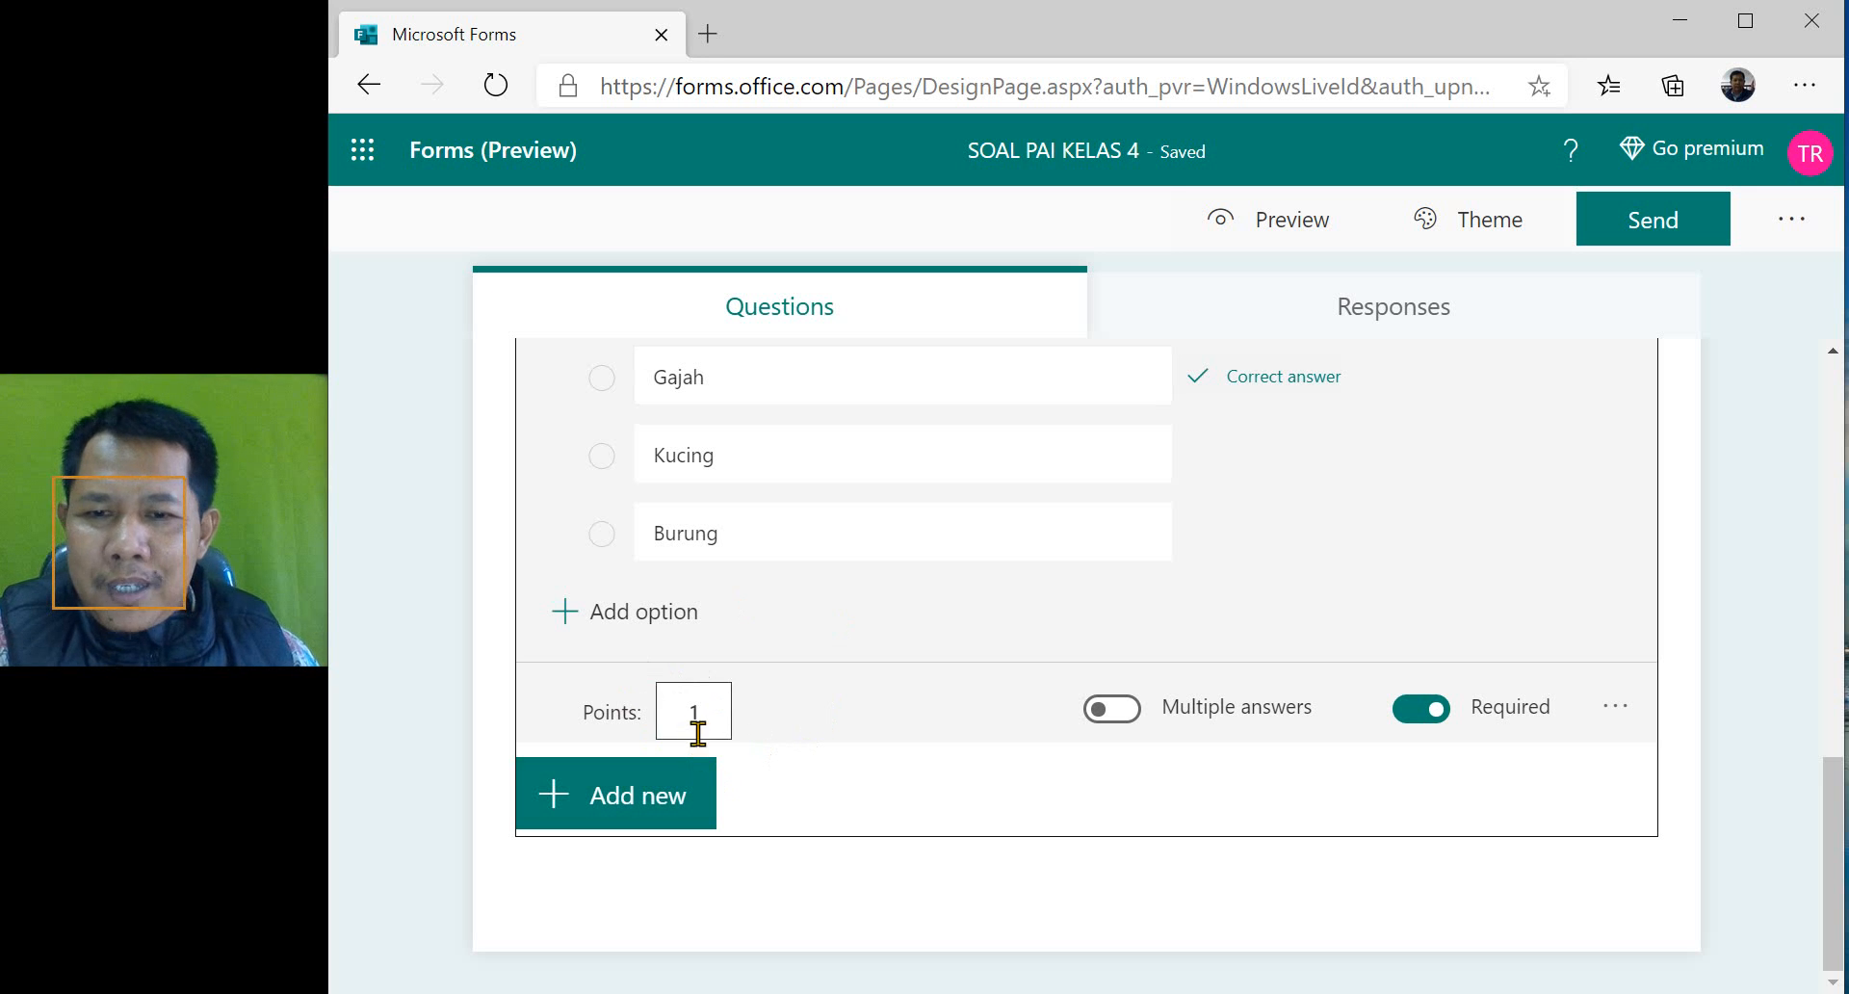
click(1416, 715)
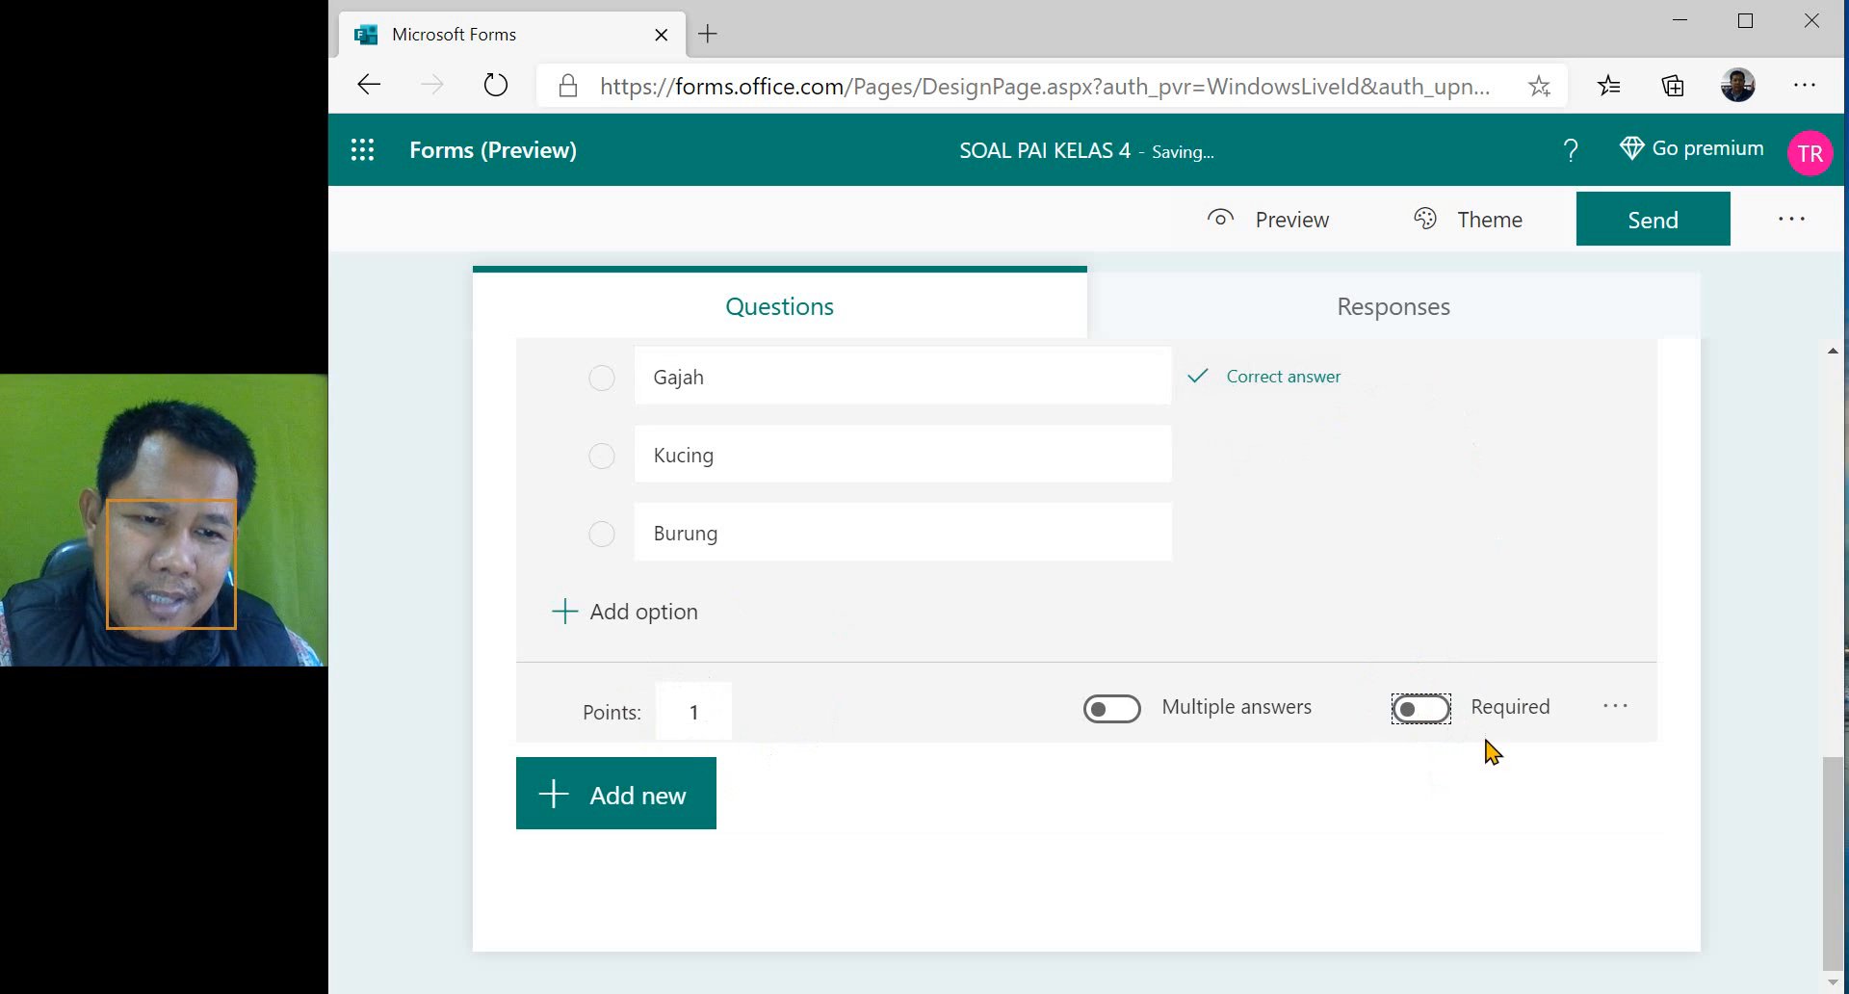
scroll(1389, 605, up, 10)
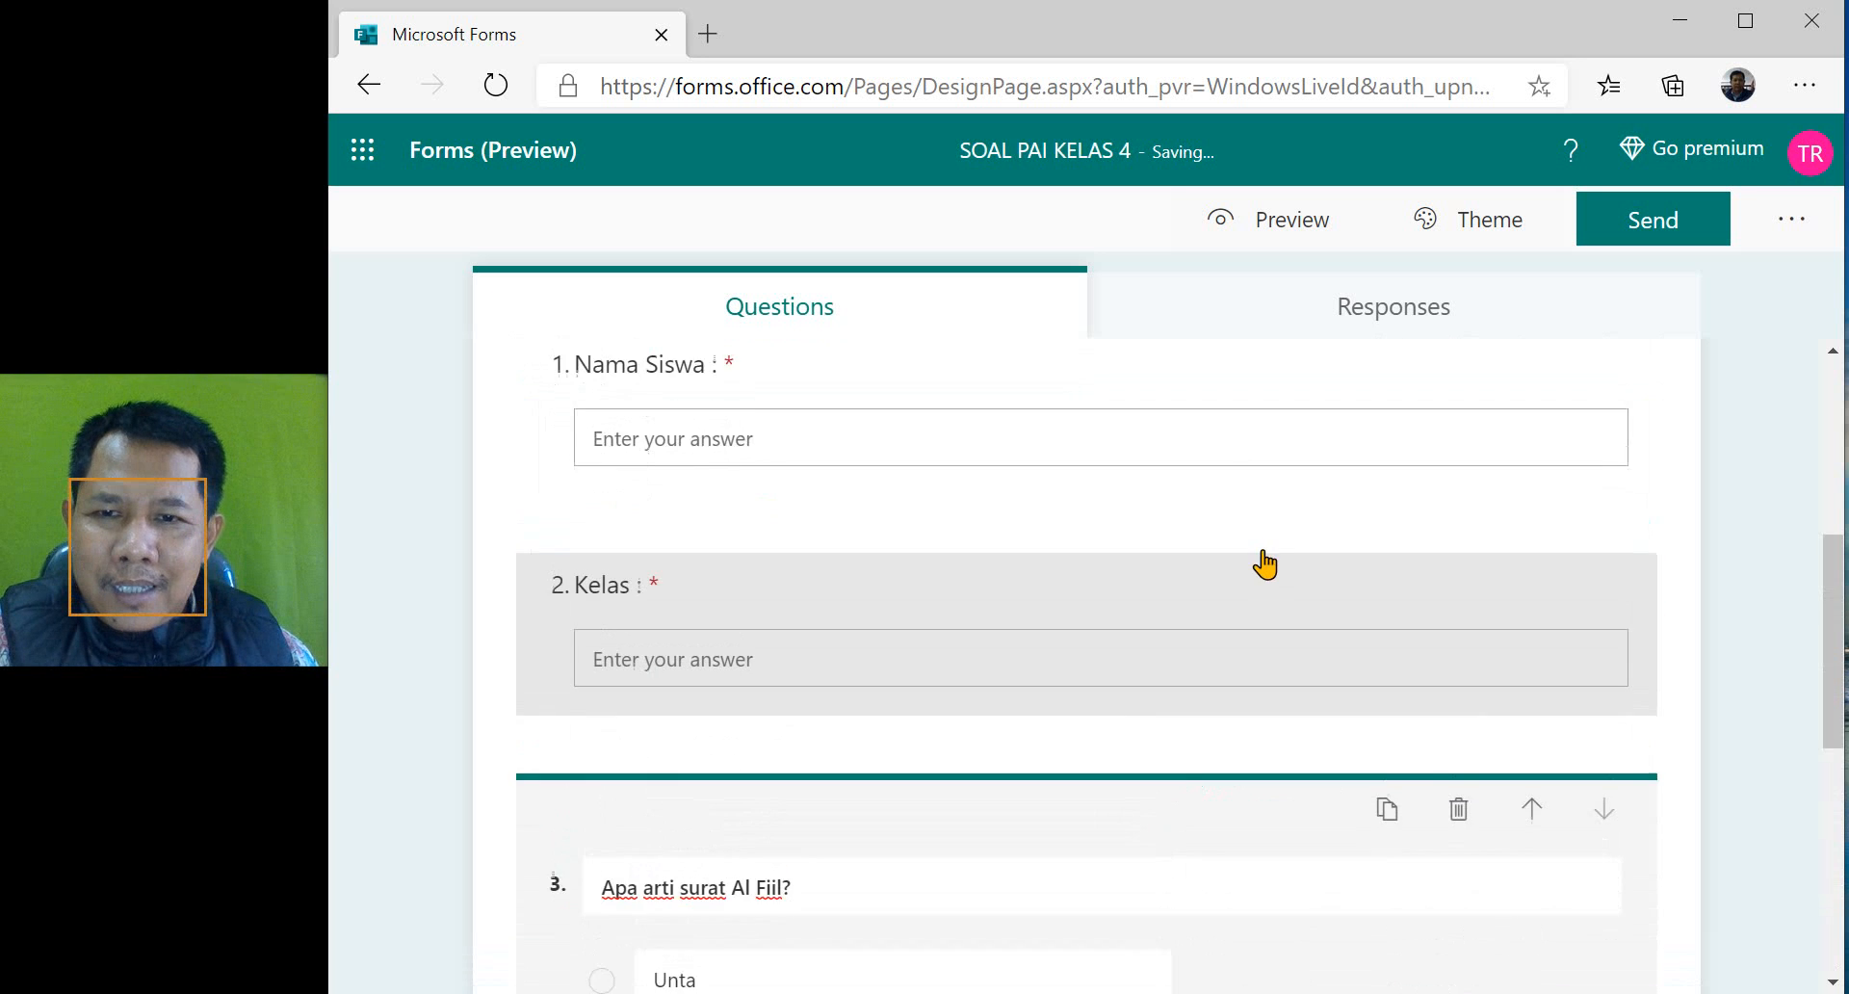
- Review the quiz from the header and student fields down to question 3's options and settings
scroll(1040, 855, down, 2)
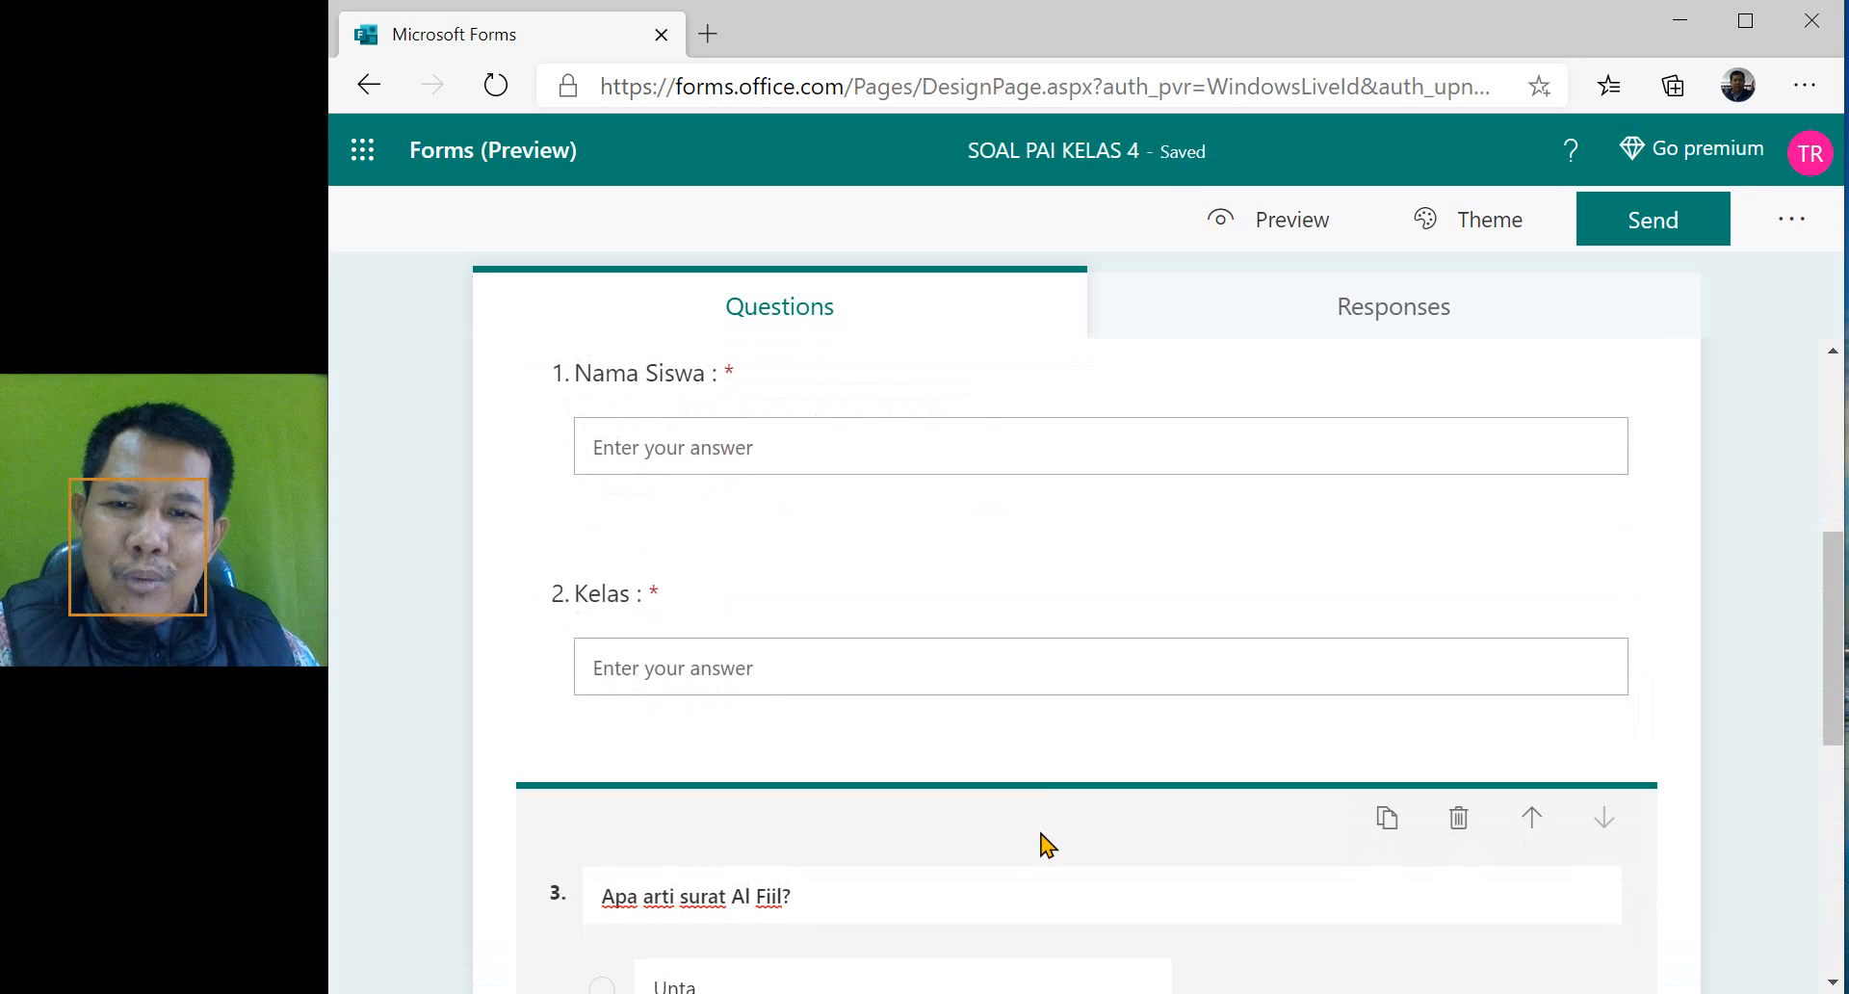
scroll(902, 603, down, 6)
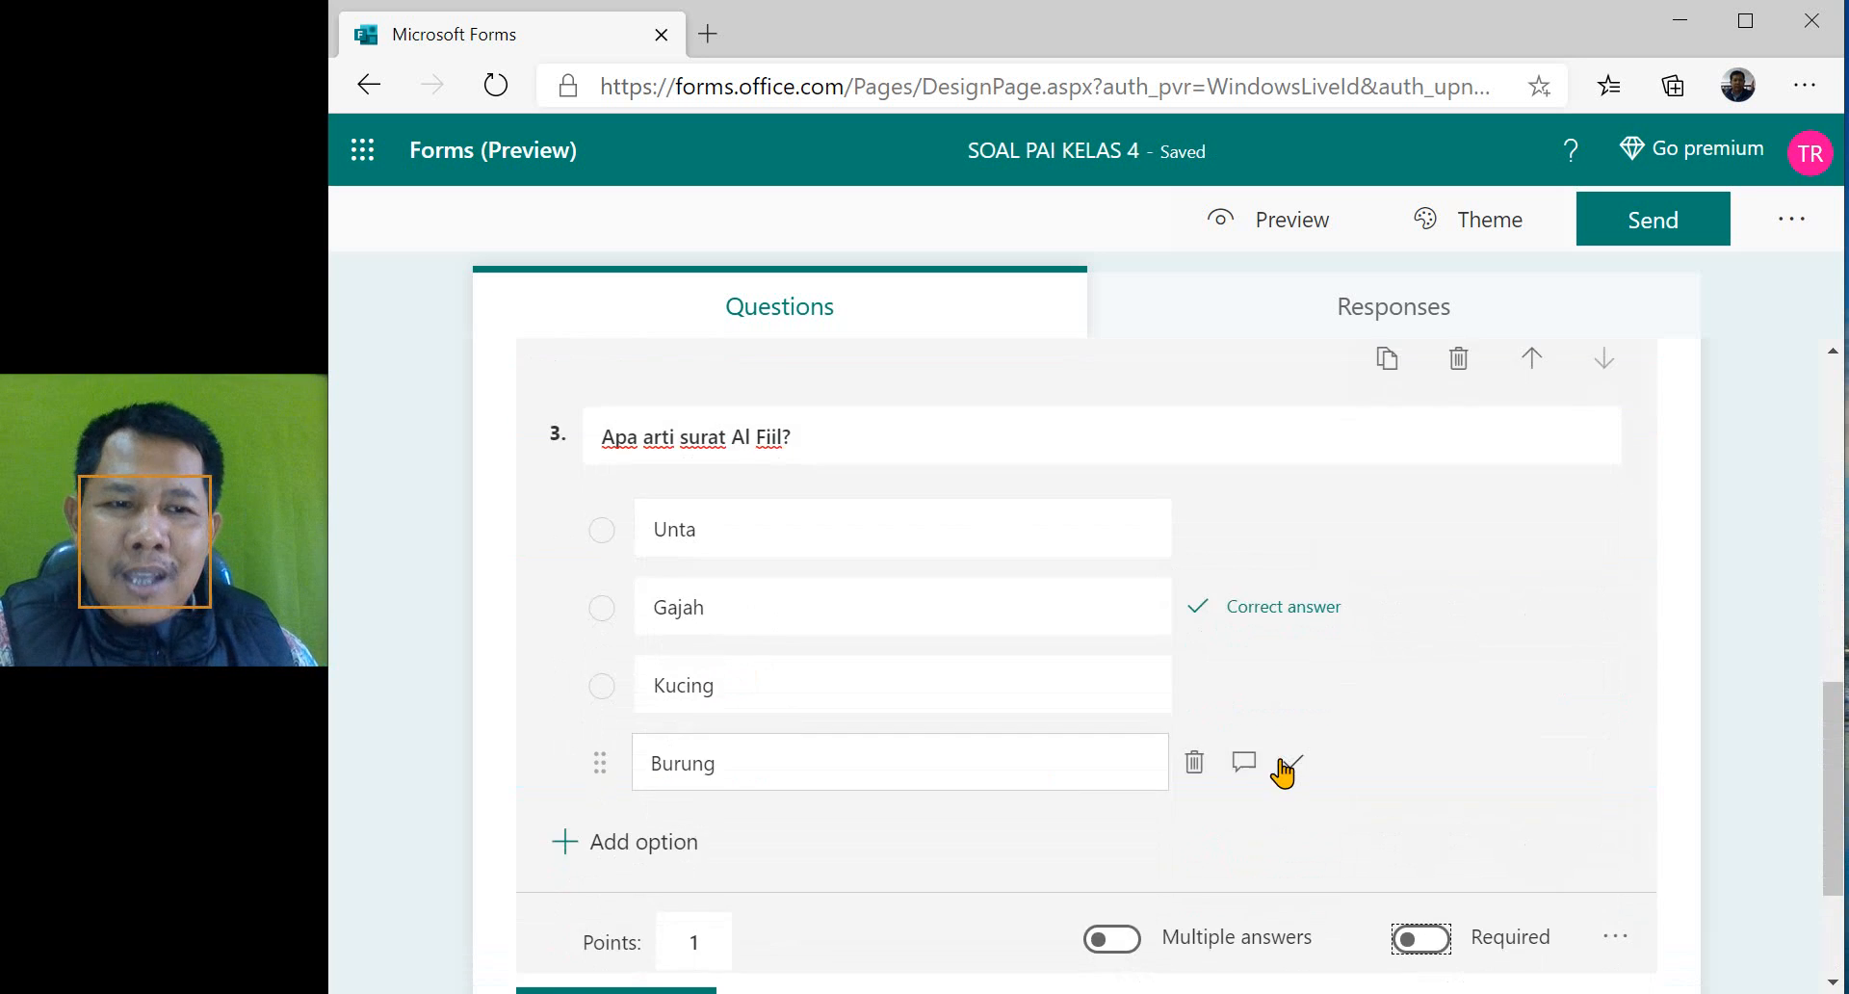
scroll(1276, 597, up, 2)
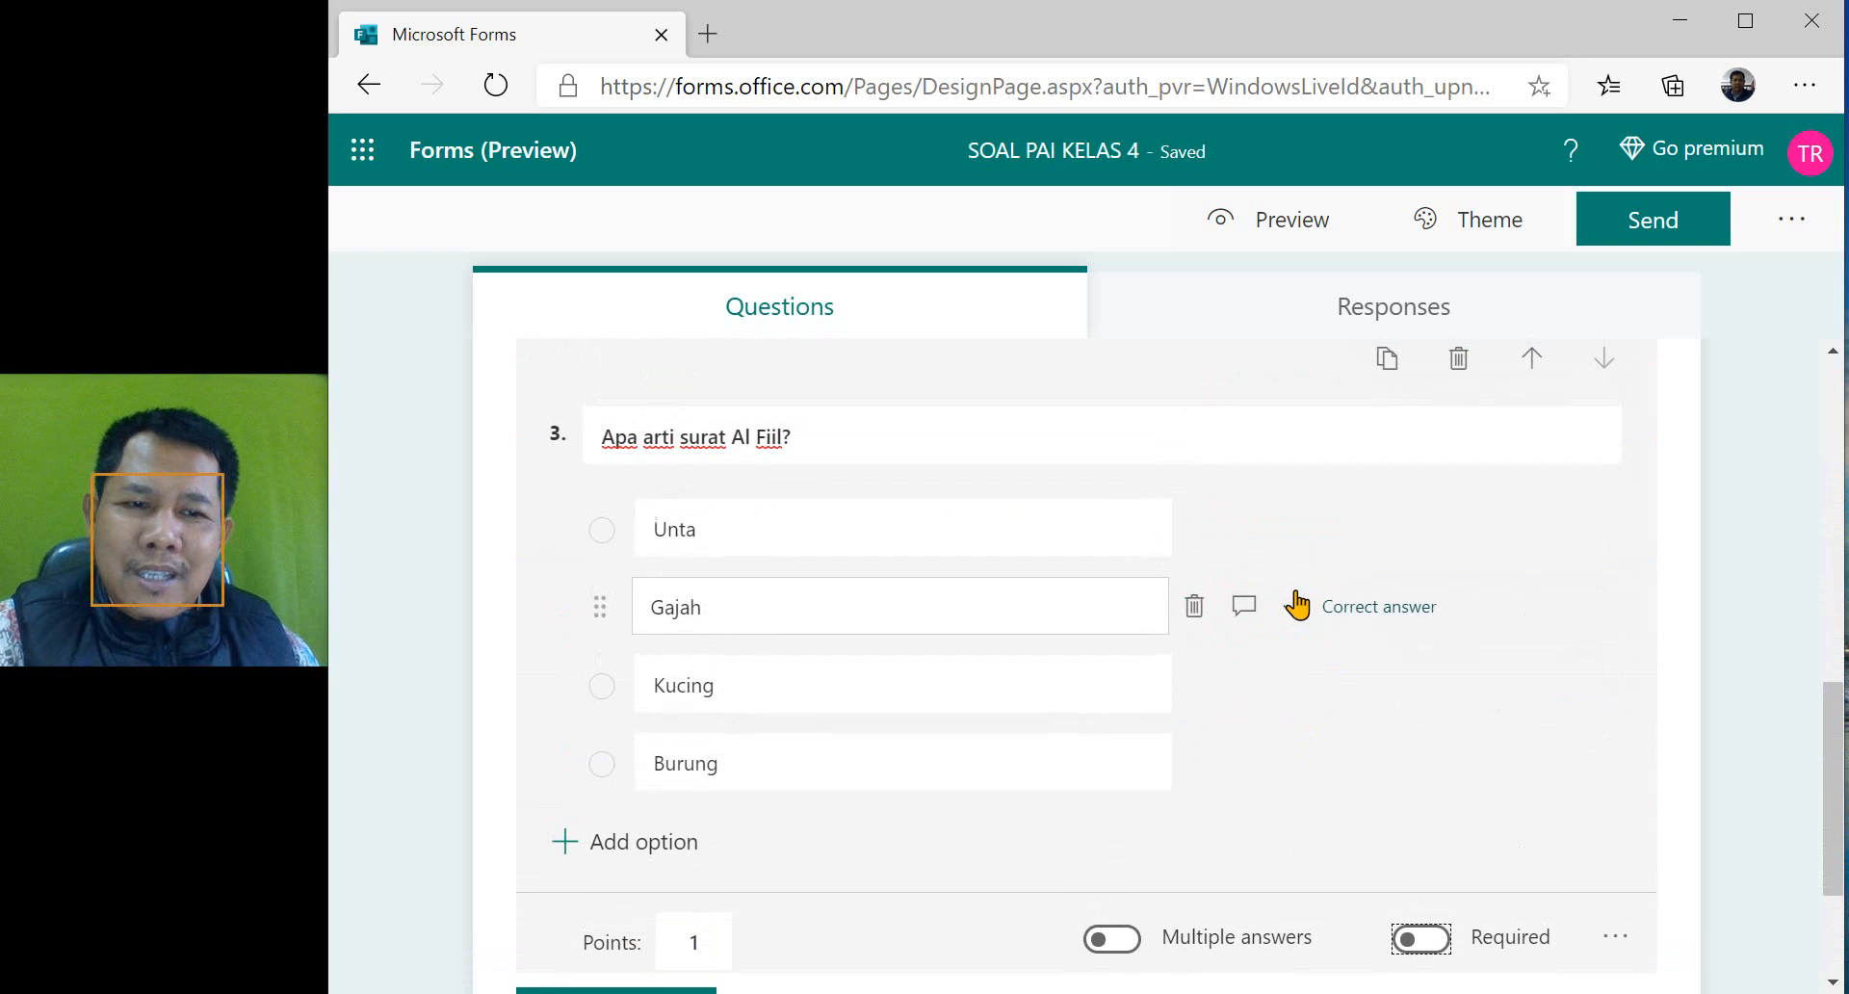
click(1370, 777)
scroll(1370, 776, down, 2)
scroll(1387, 652, up, 2)
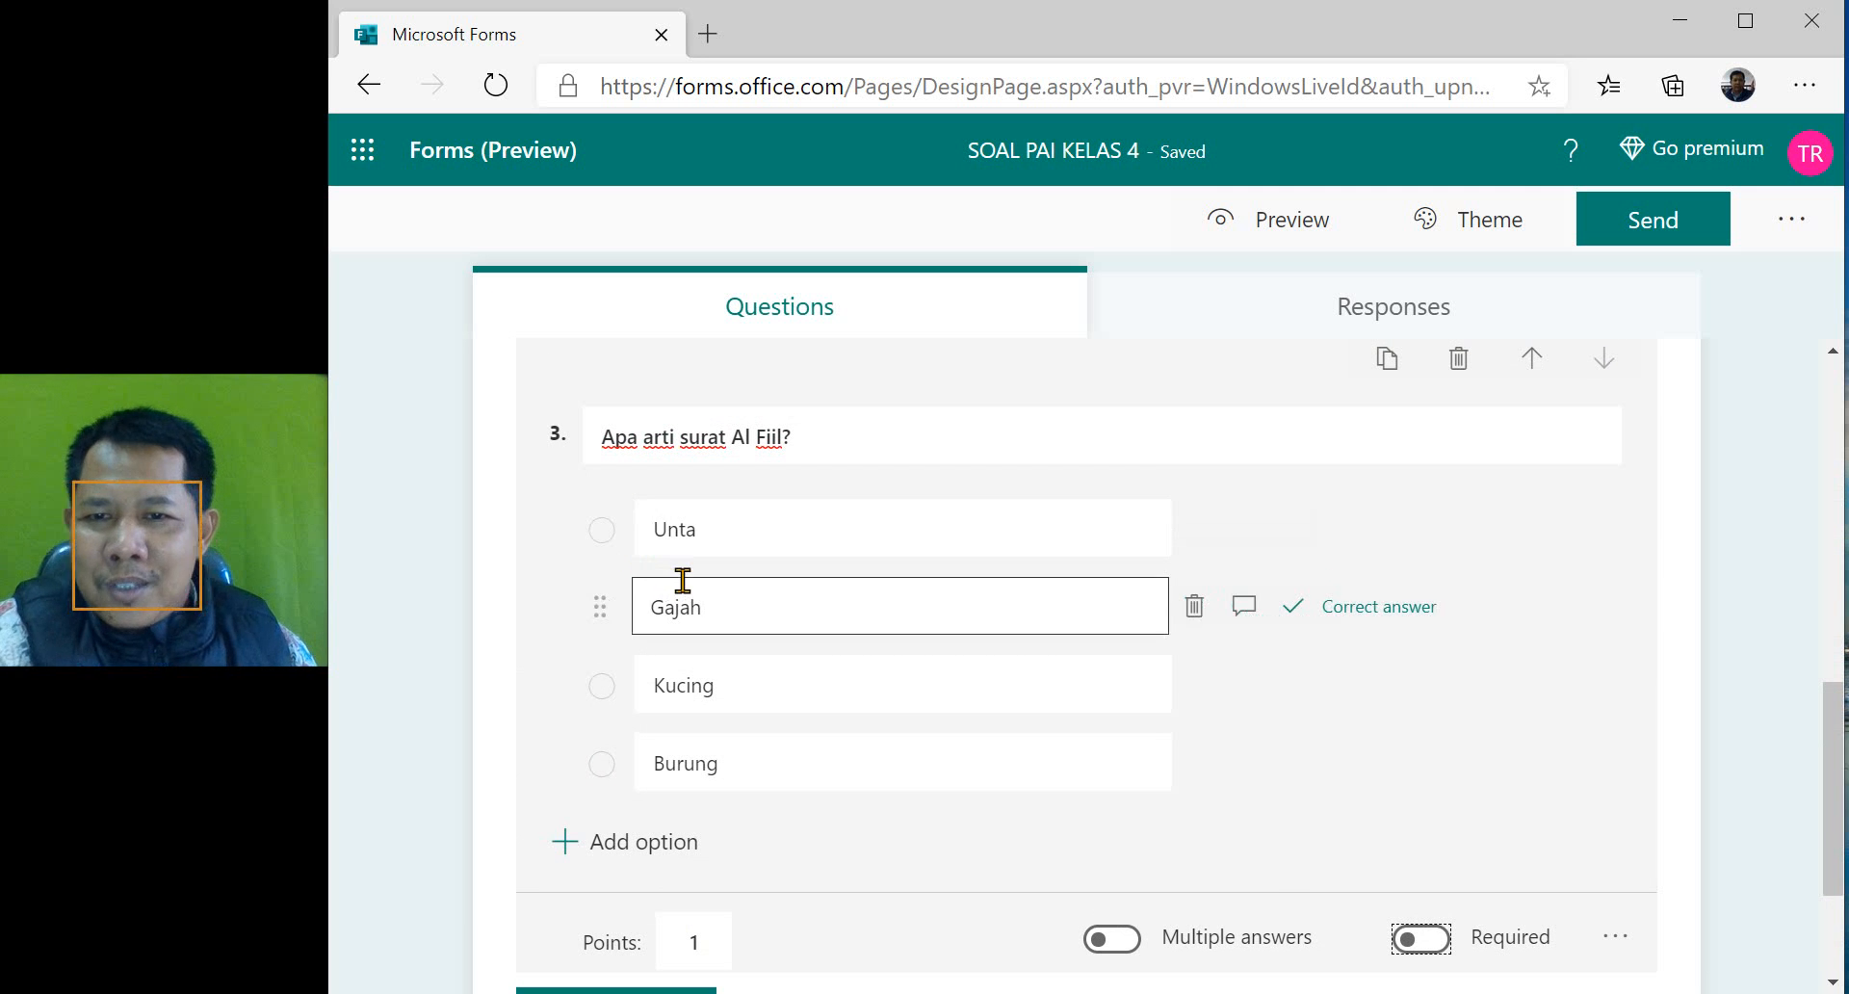
scroll(559, 744, up, 10)
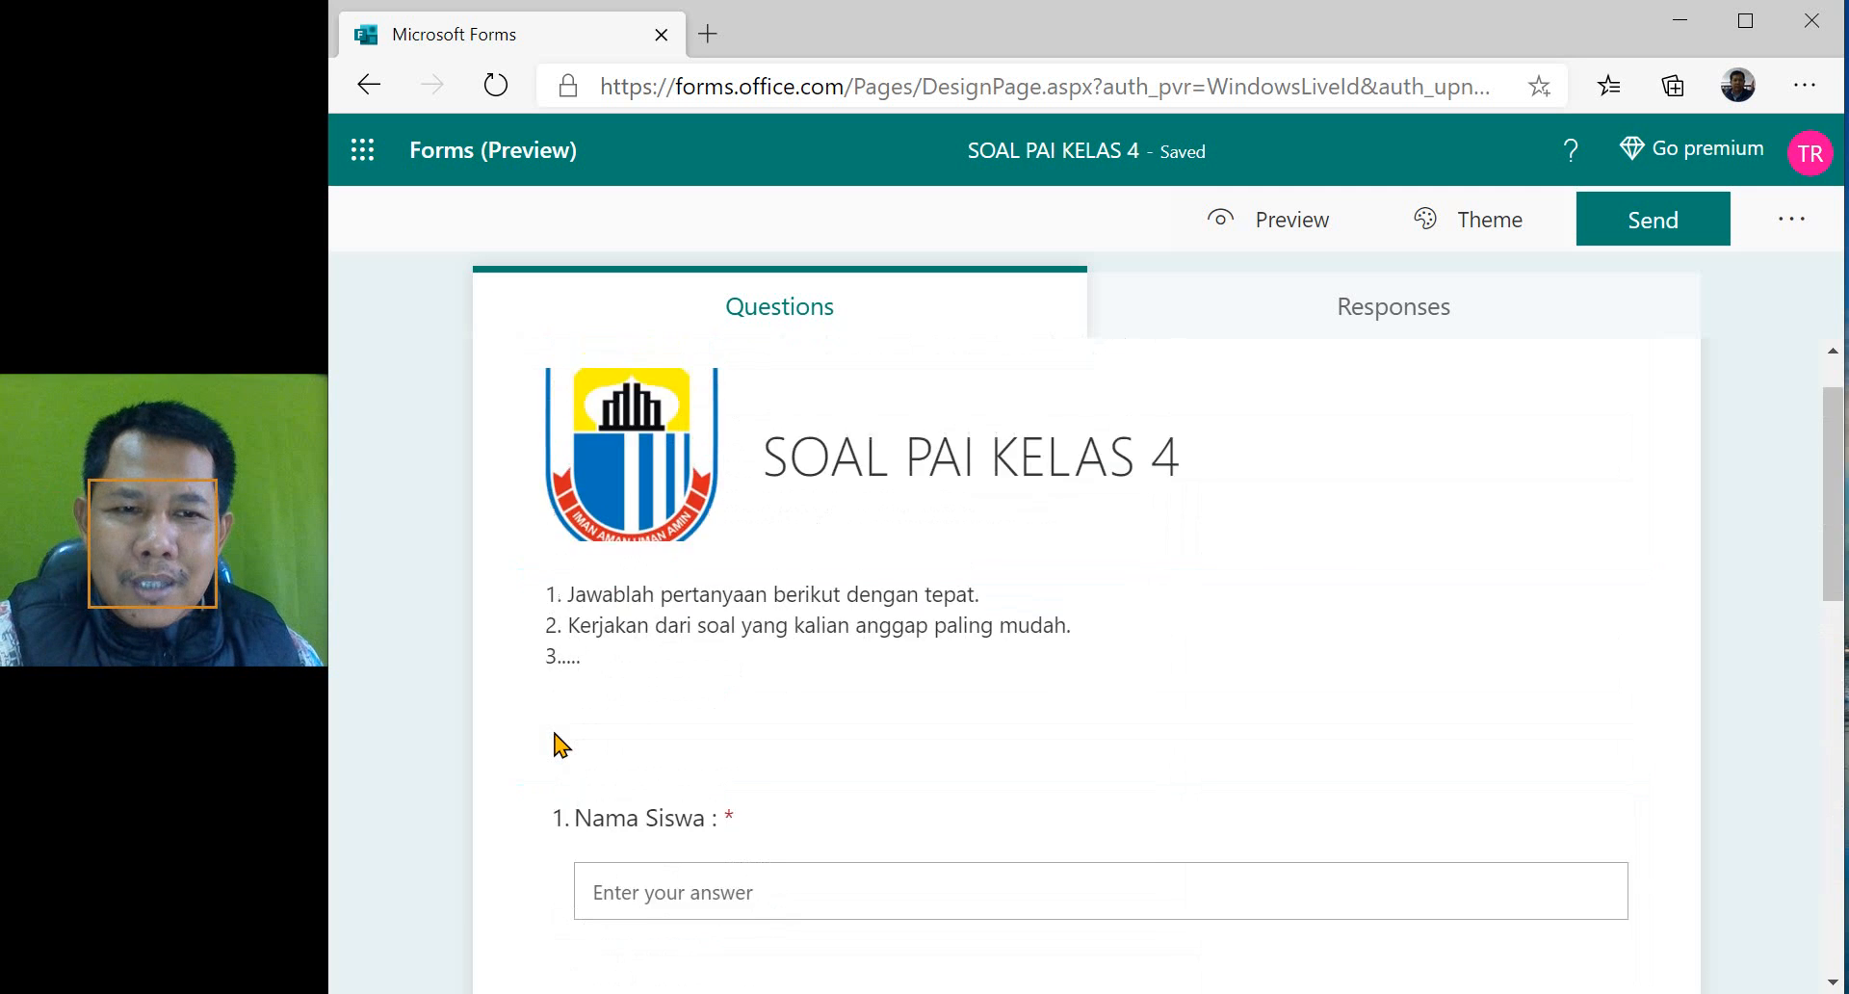
- Add a new Choice question after question 3, "Apa arti surat Al Fiil?"
scroll(558, 743, down, 10)
scroll(558, 743, down, 2)
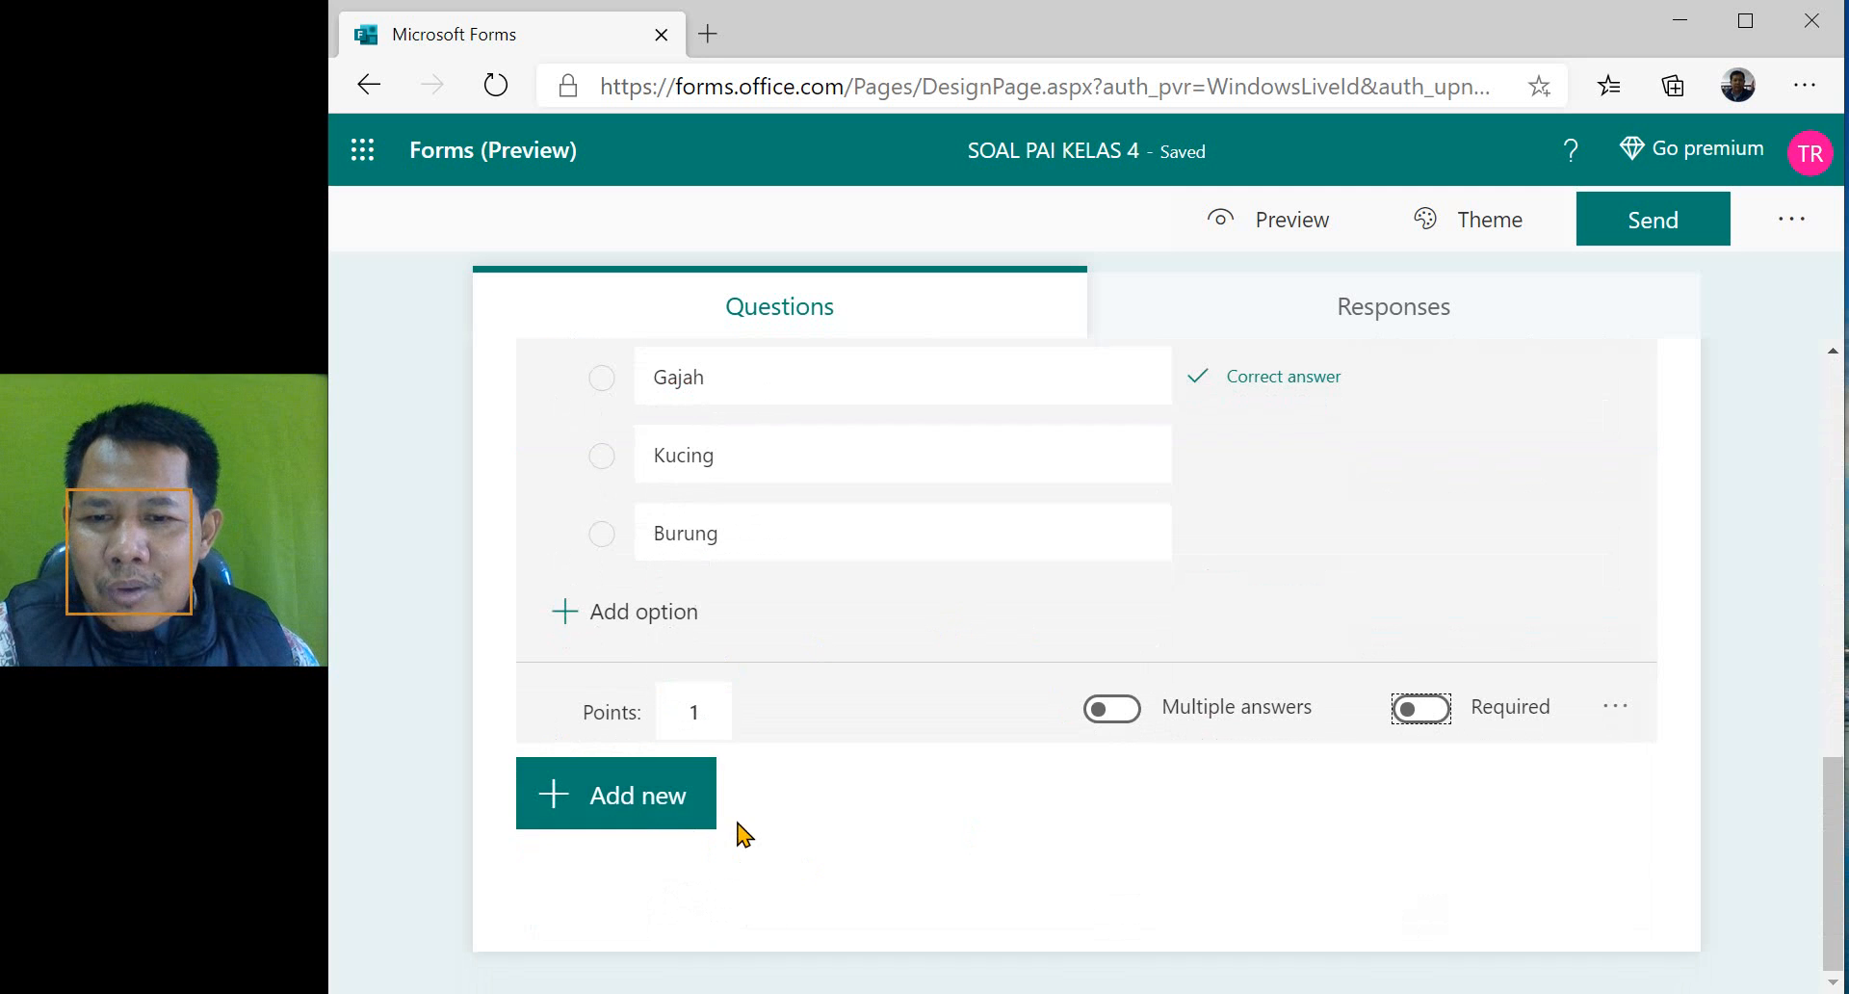
click(652, 811)
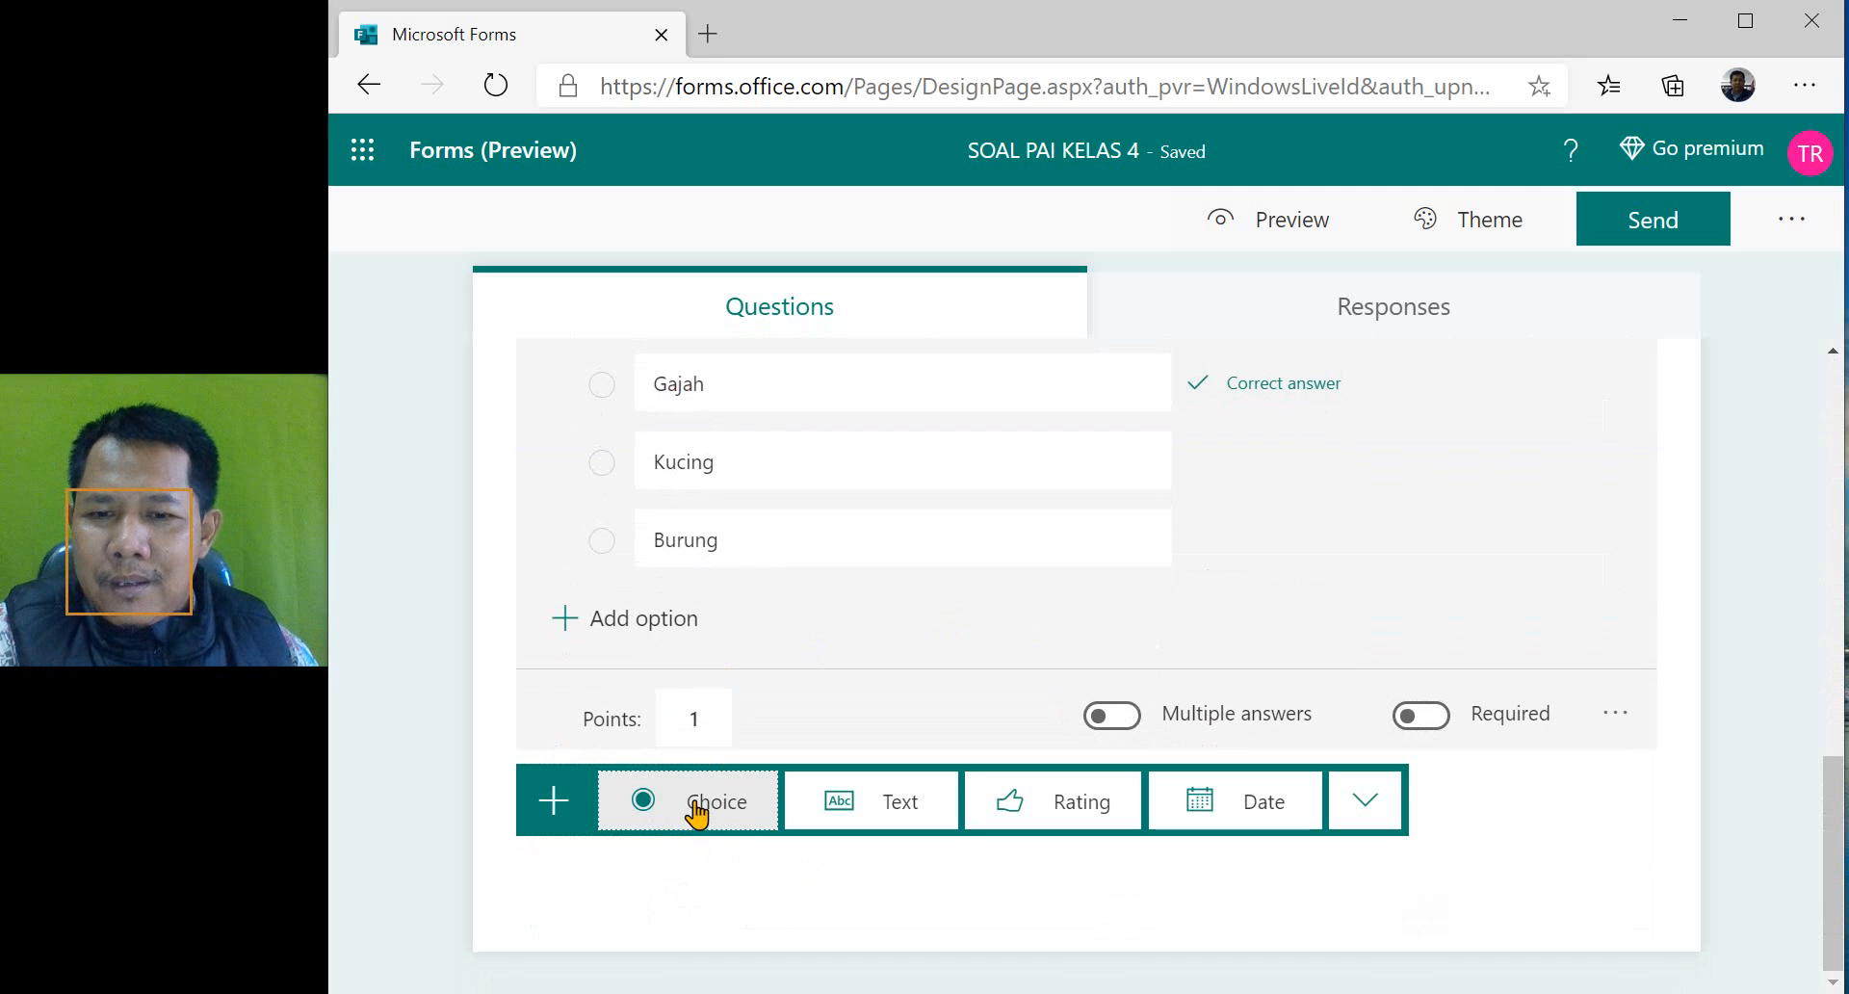
click(691, 809)
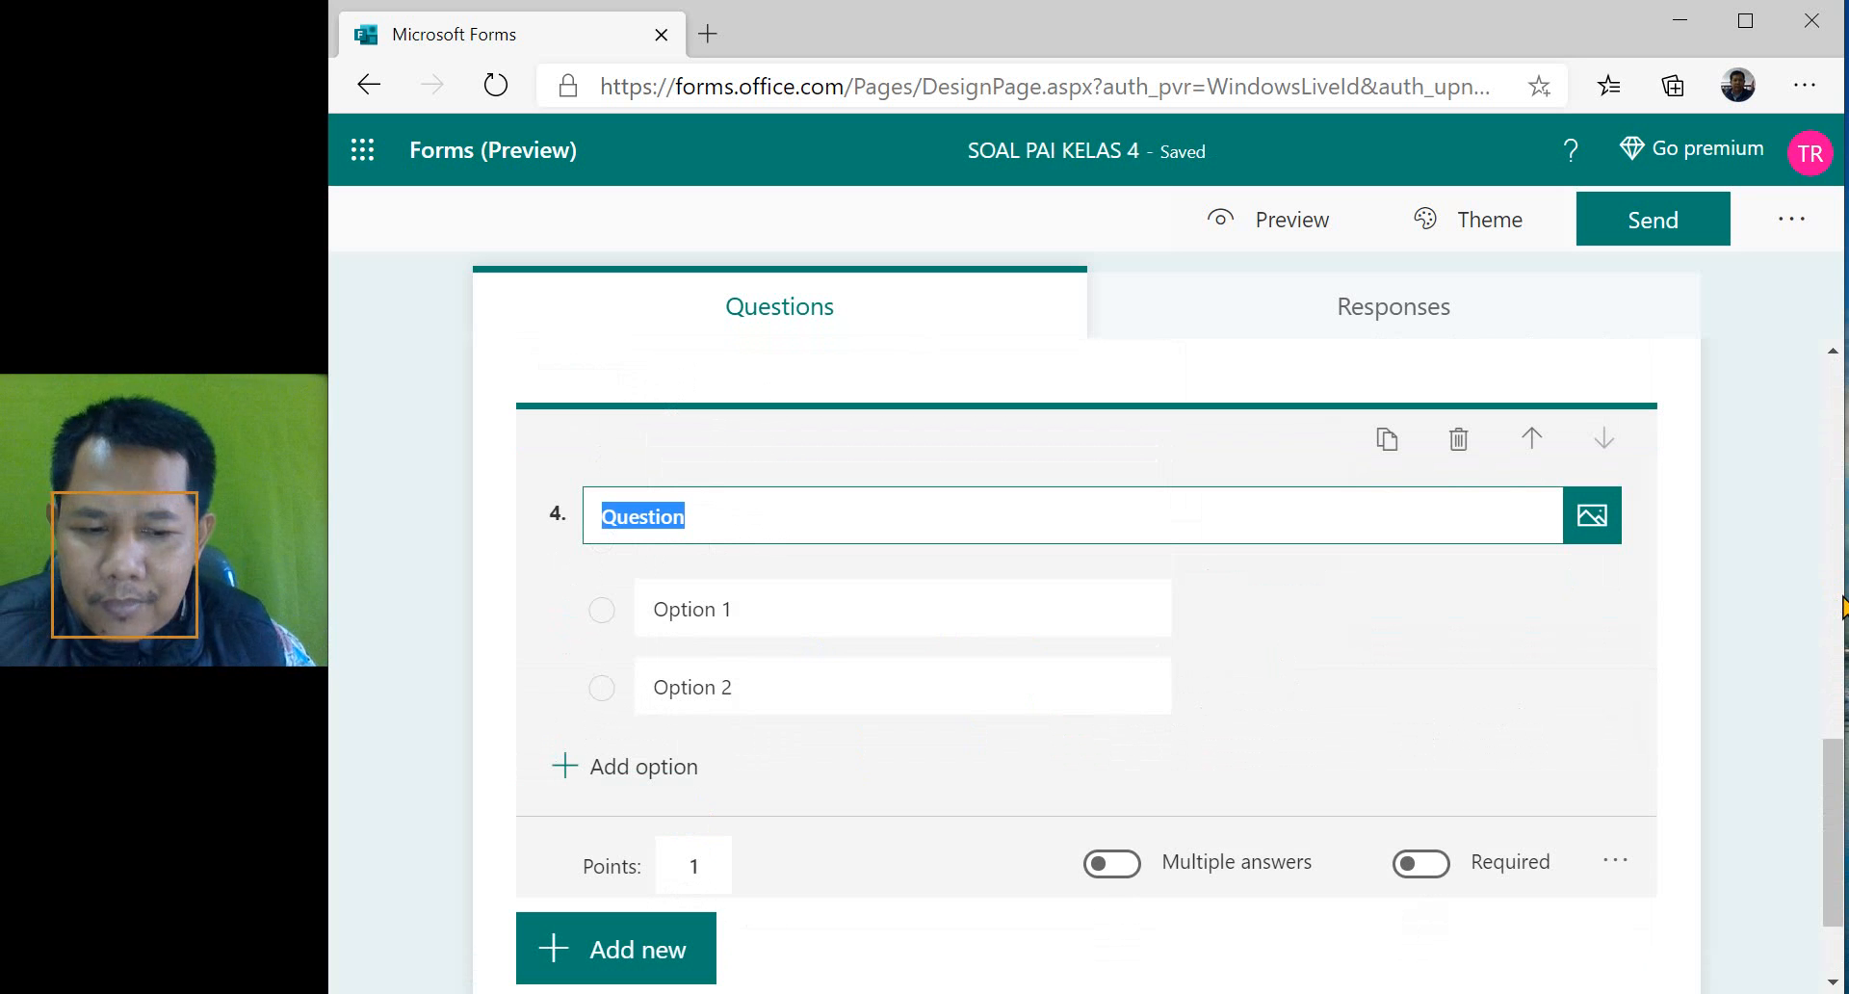
text(Apa)
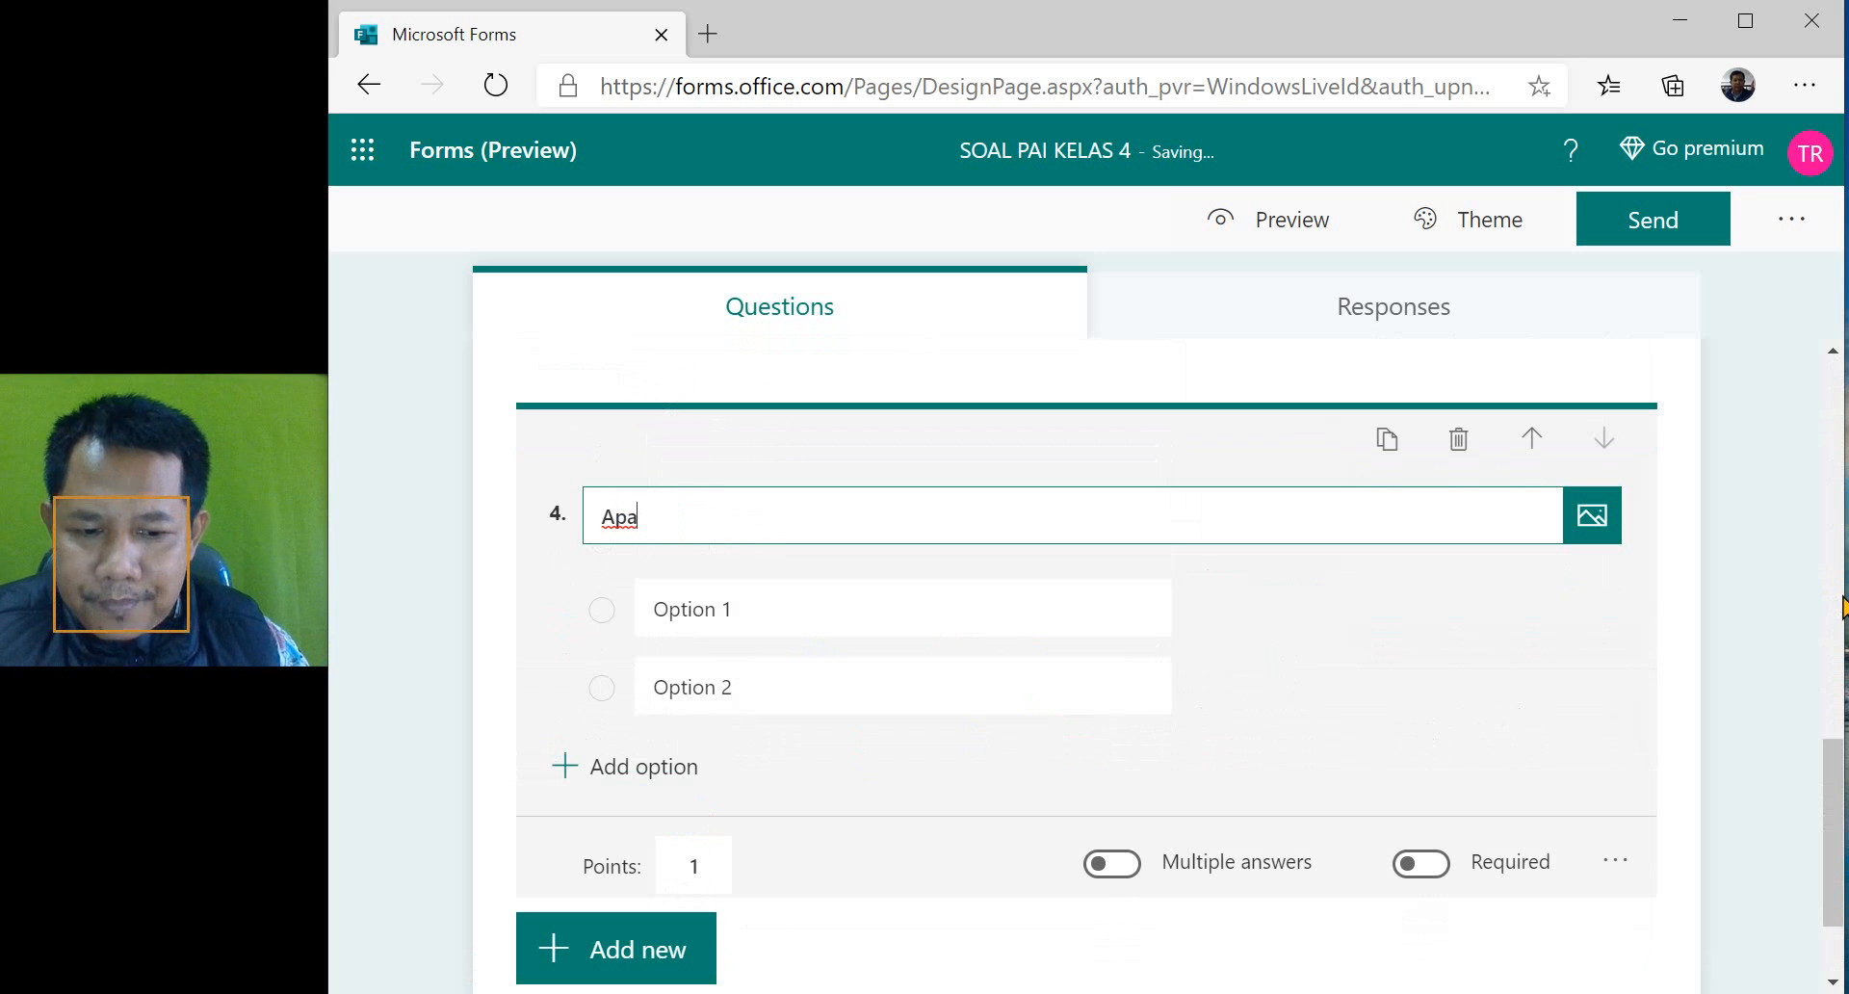
key(BackSpace)
key(BackSpace)
key(BackSpace)
text(D)
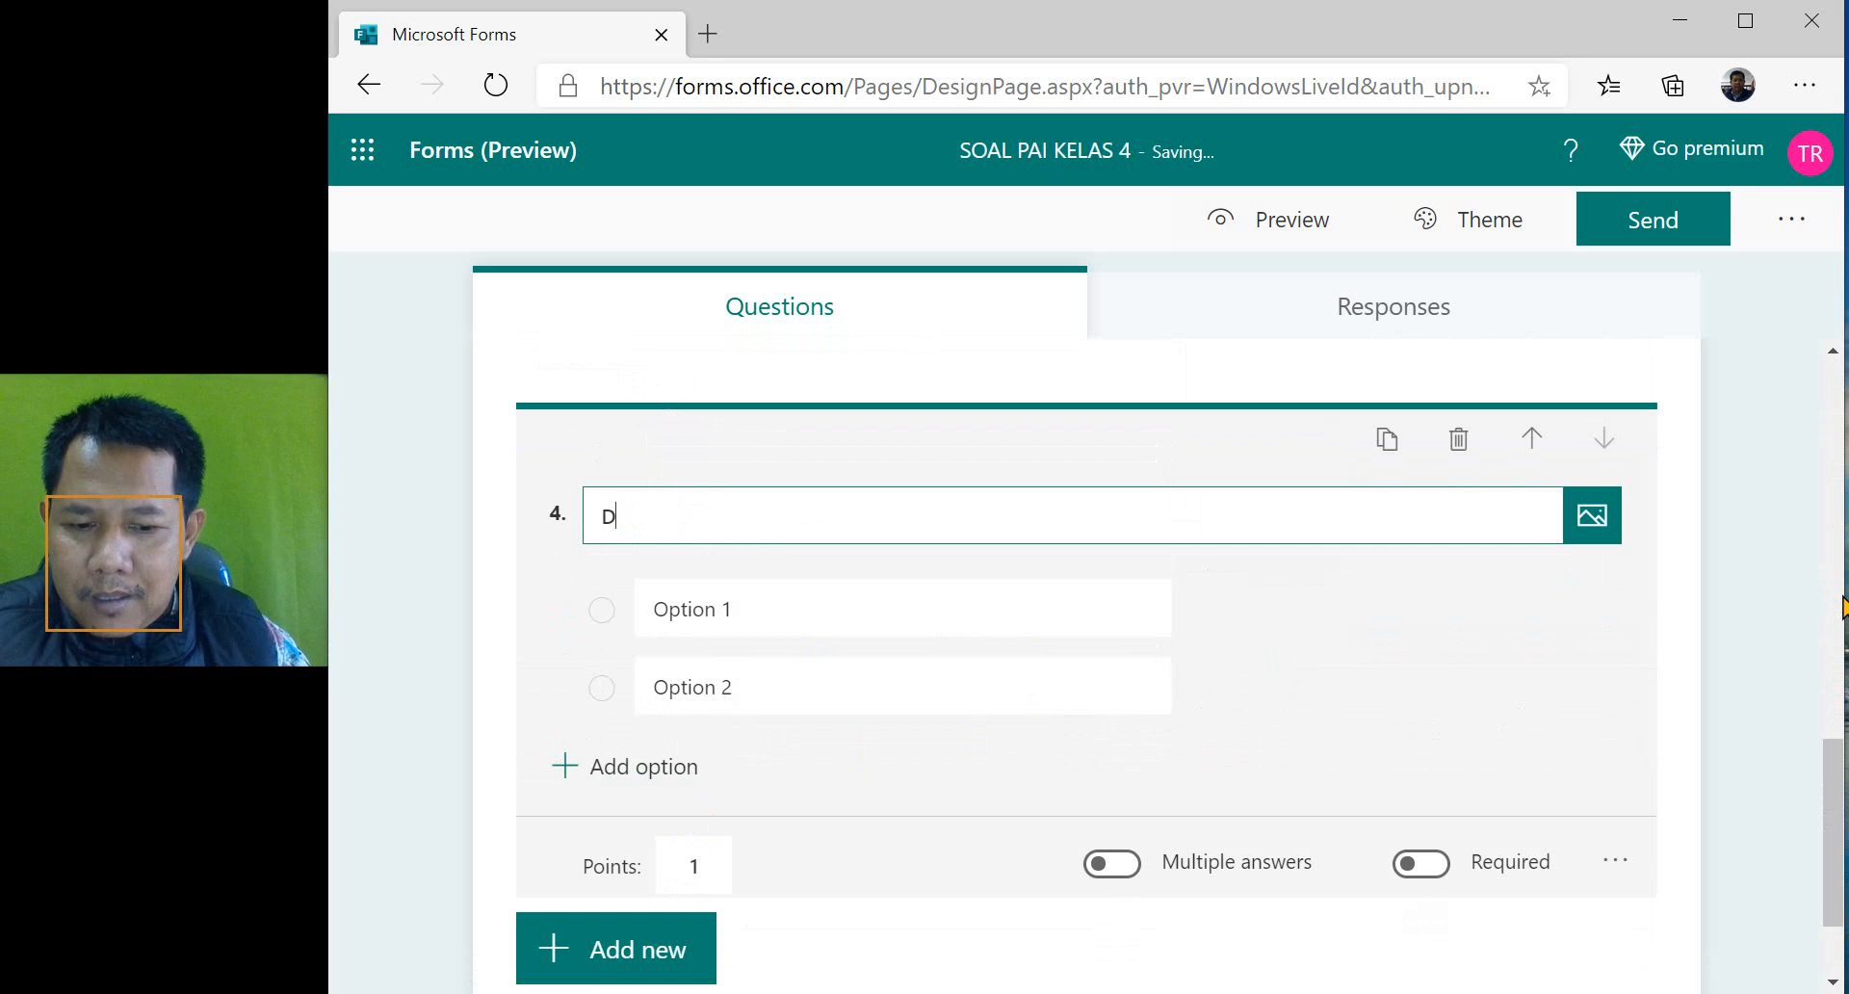
key(BackSpace)
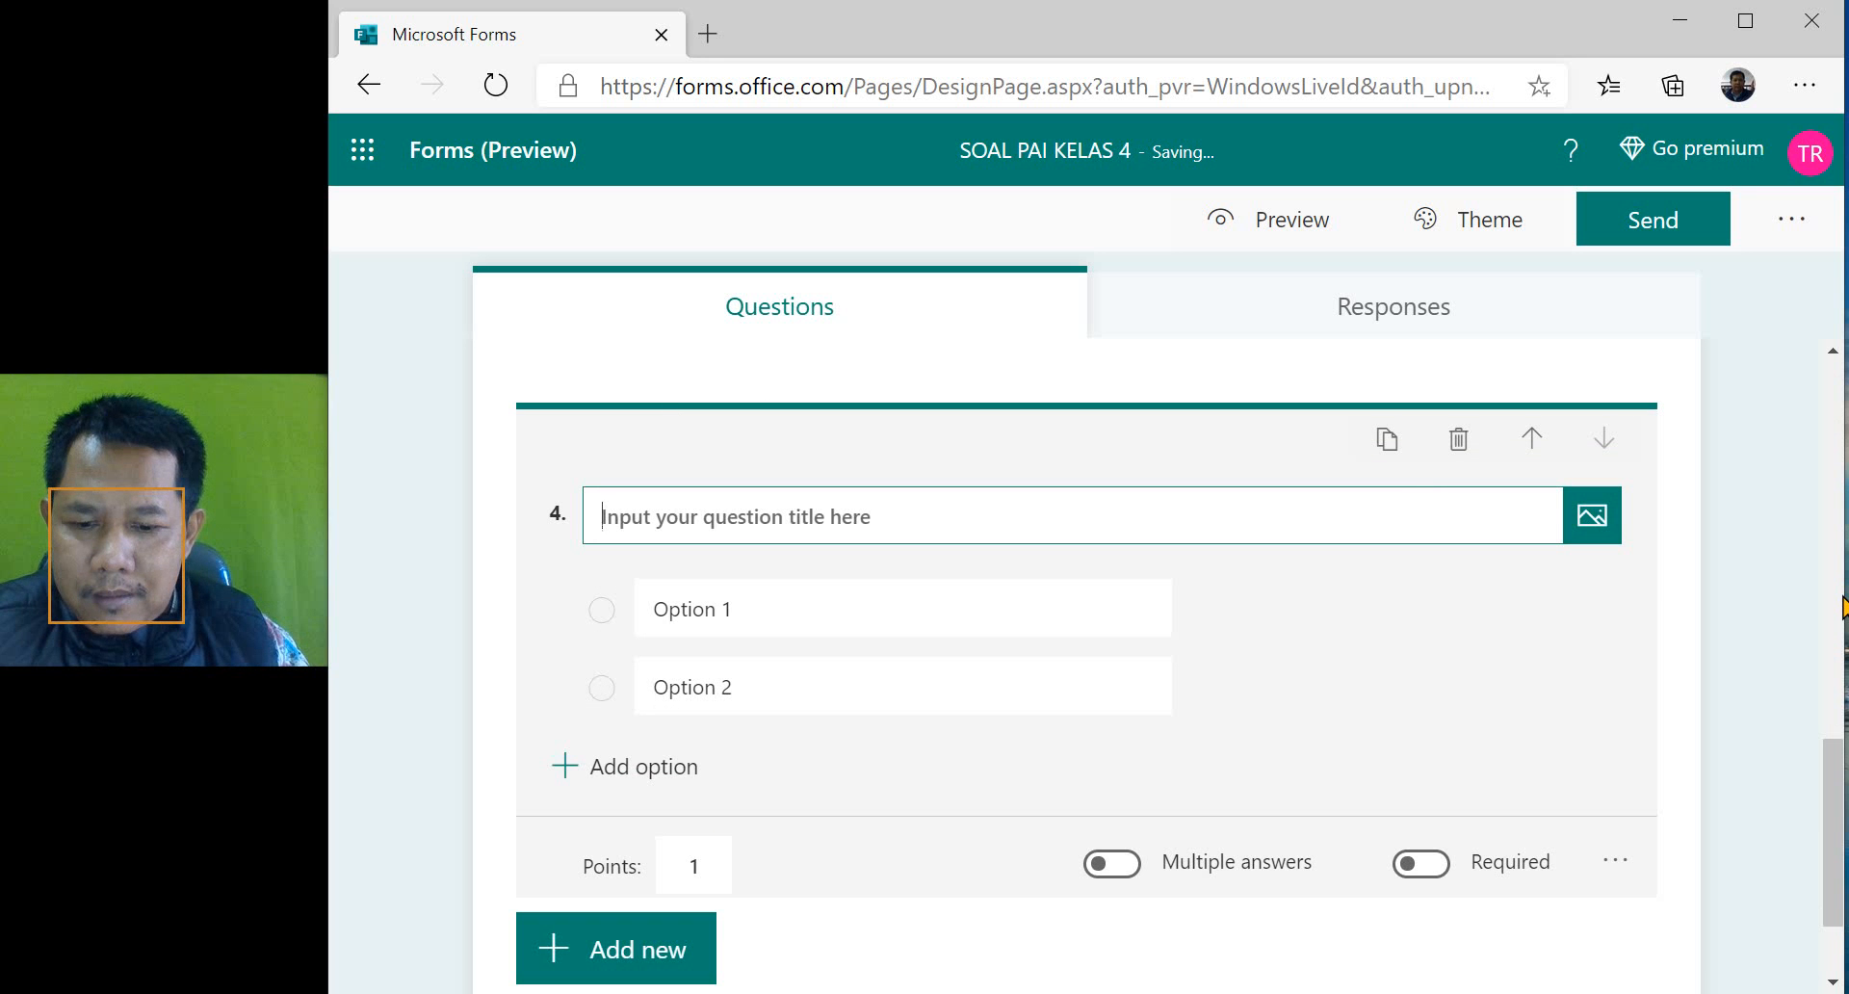
- Enter "Apa nama gambar disamping ini?" as the wording of question 4
text(Apa nama)
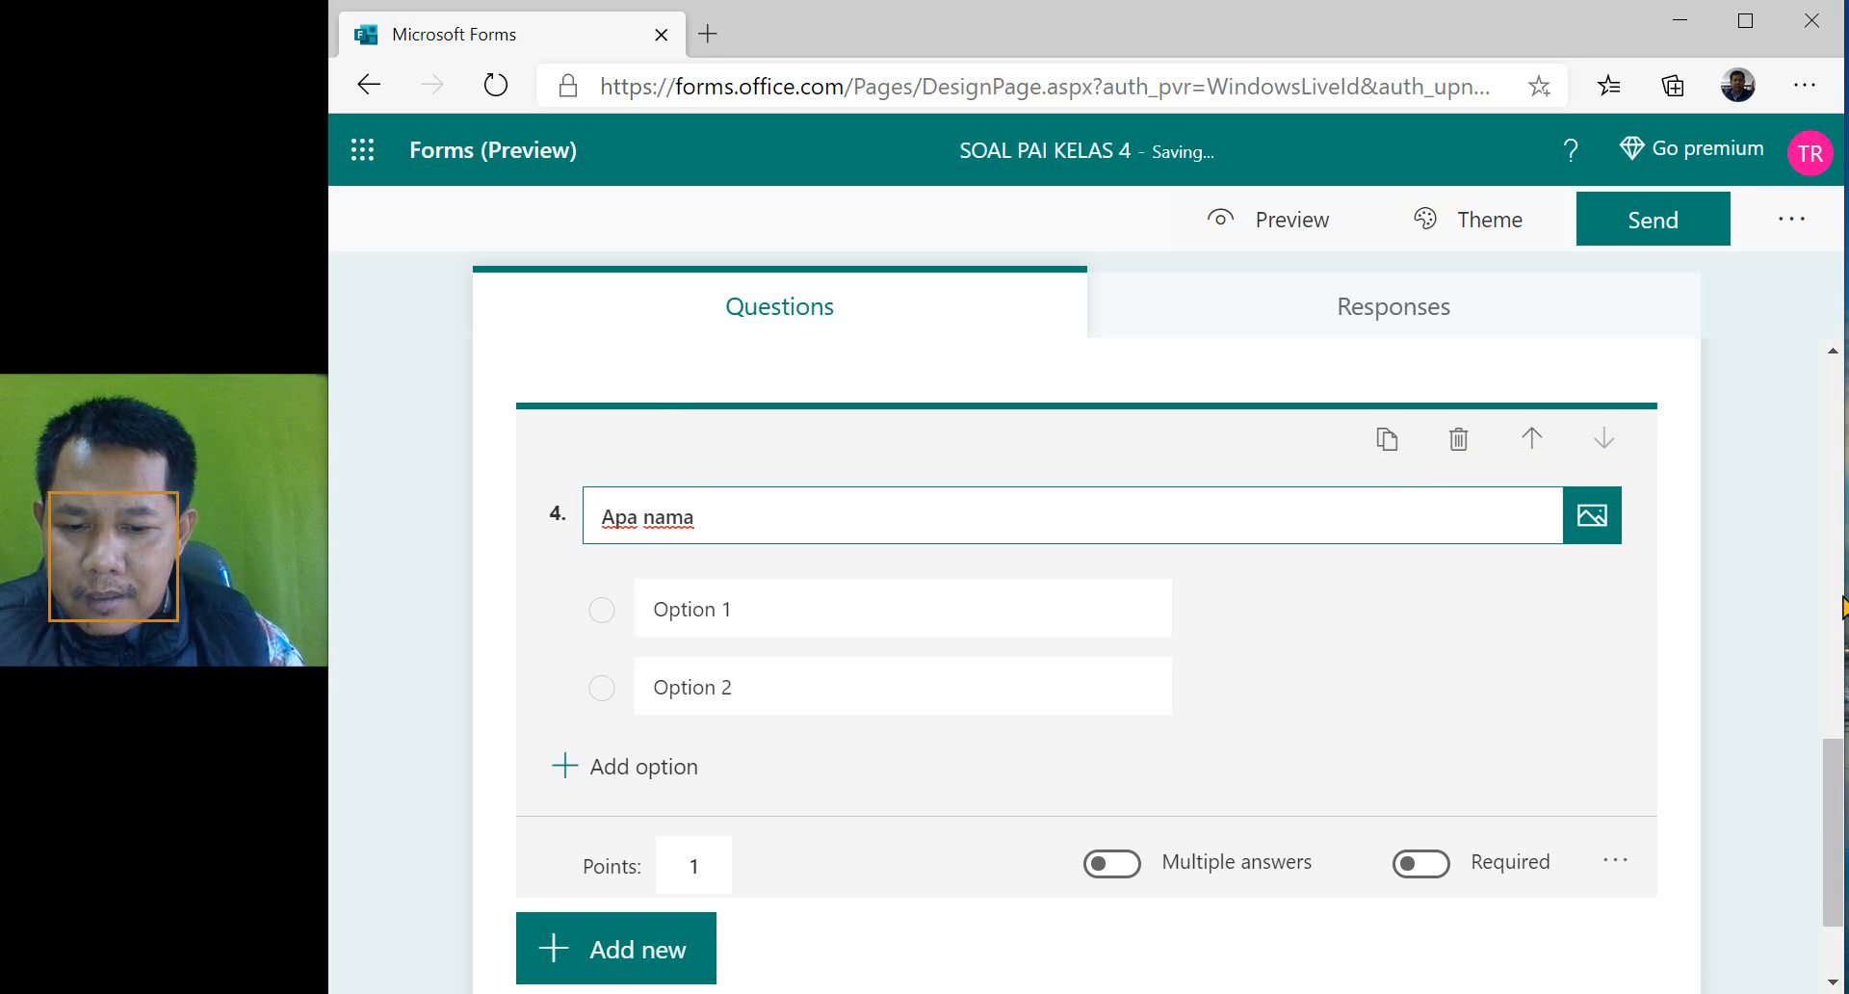
text( gambar d)
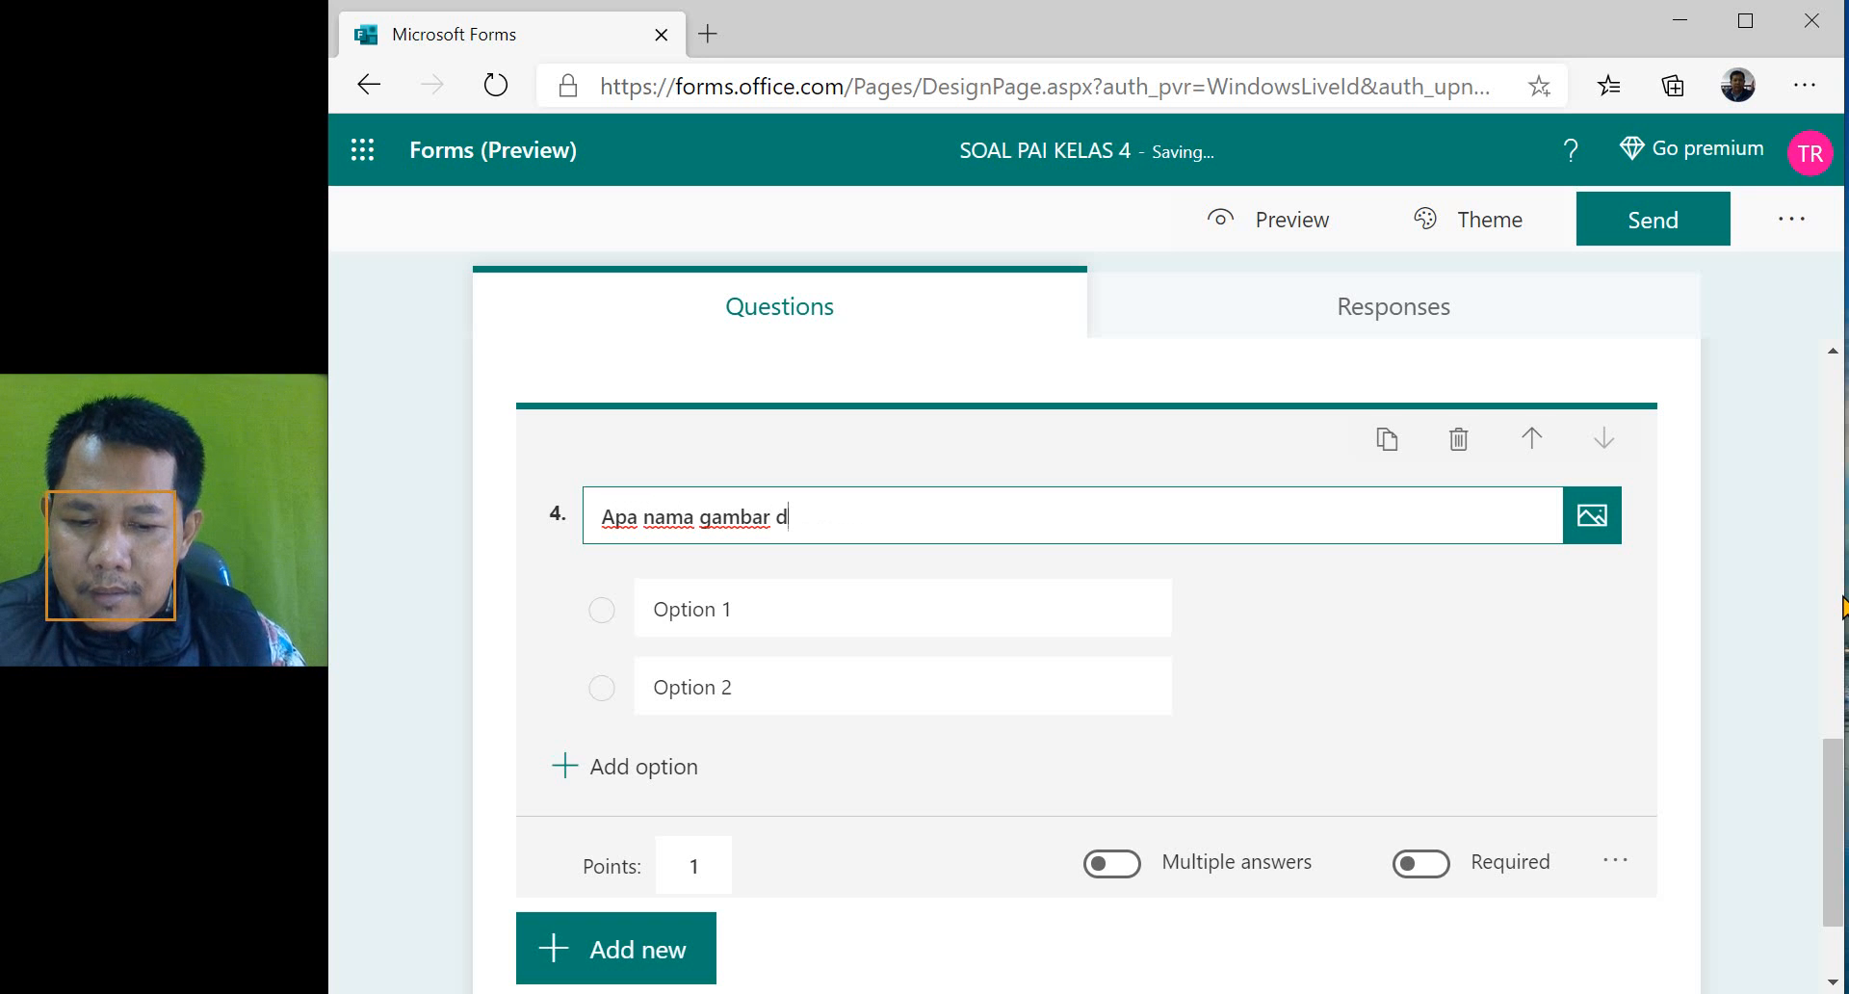
text(isam)
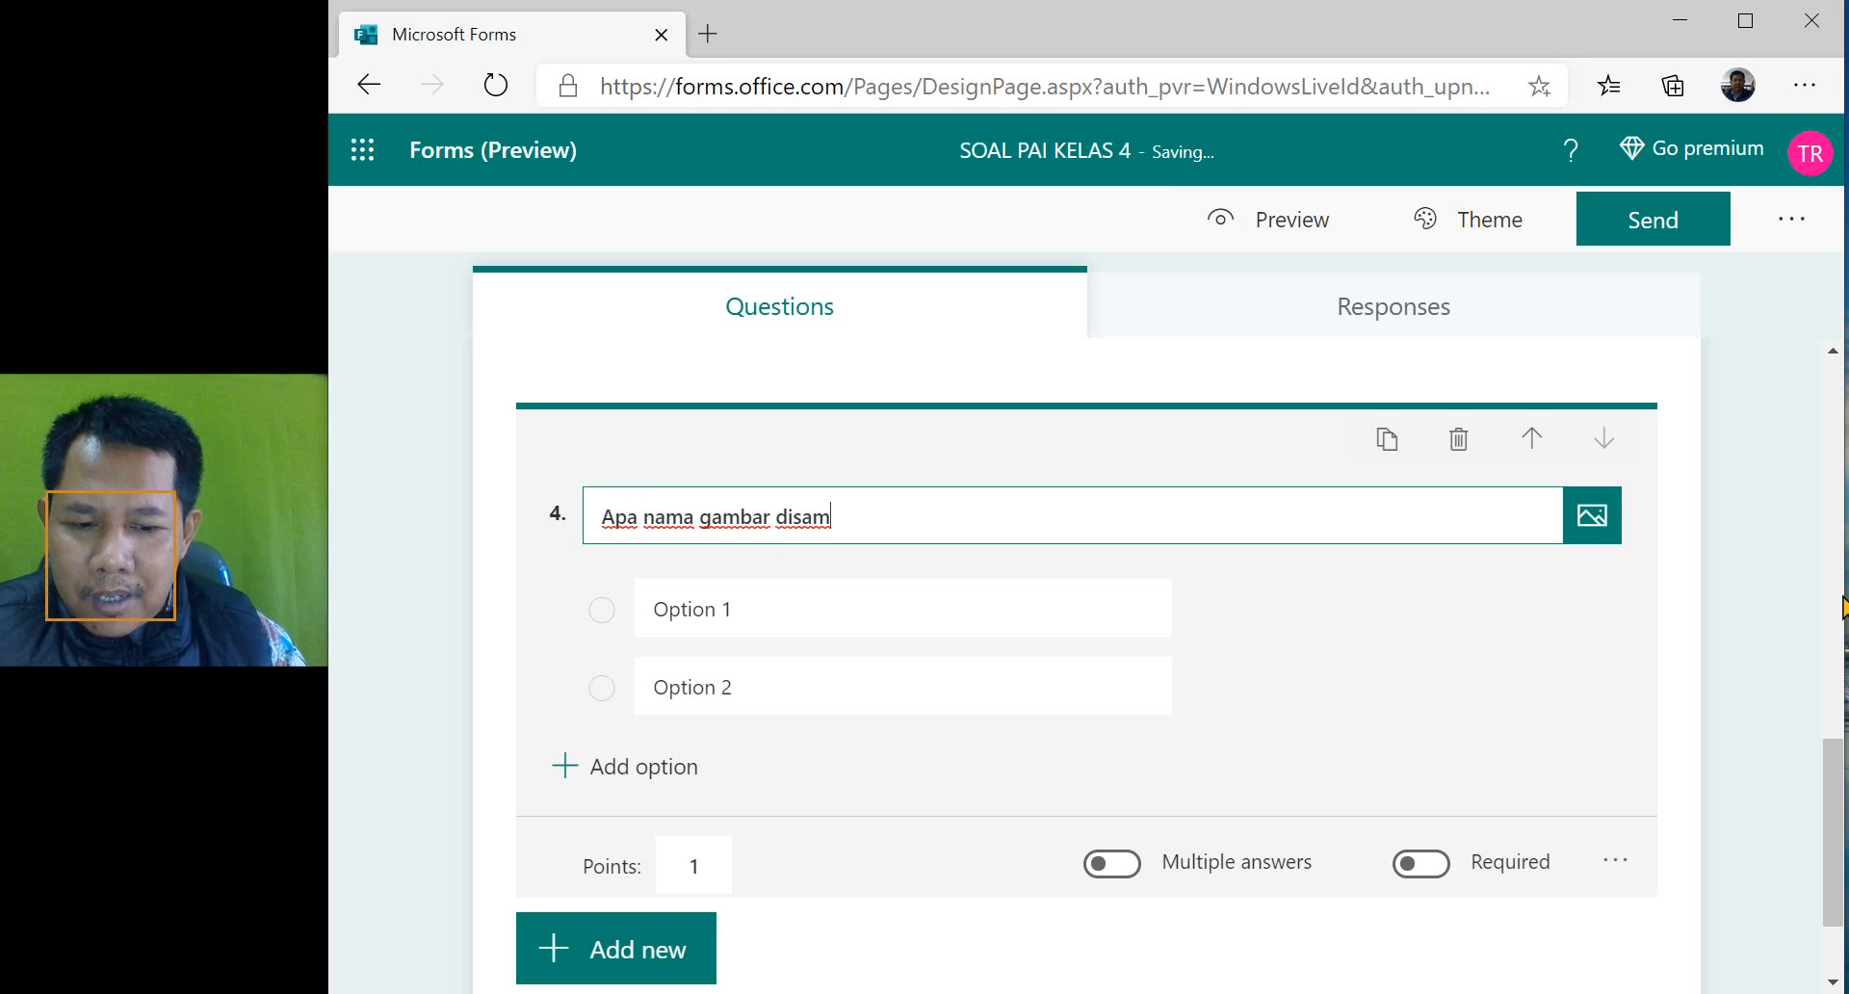
text(ping ini?)
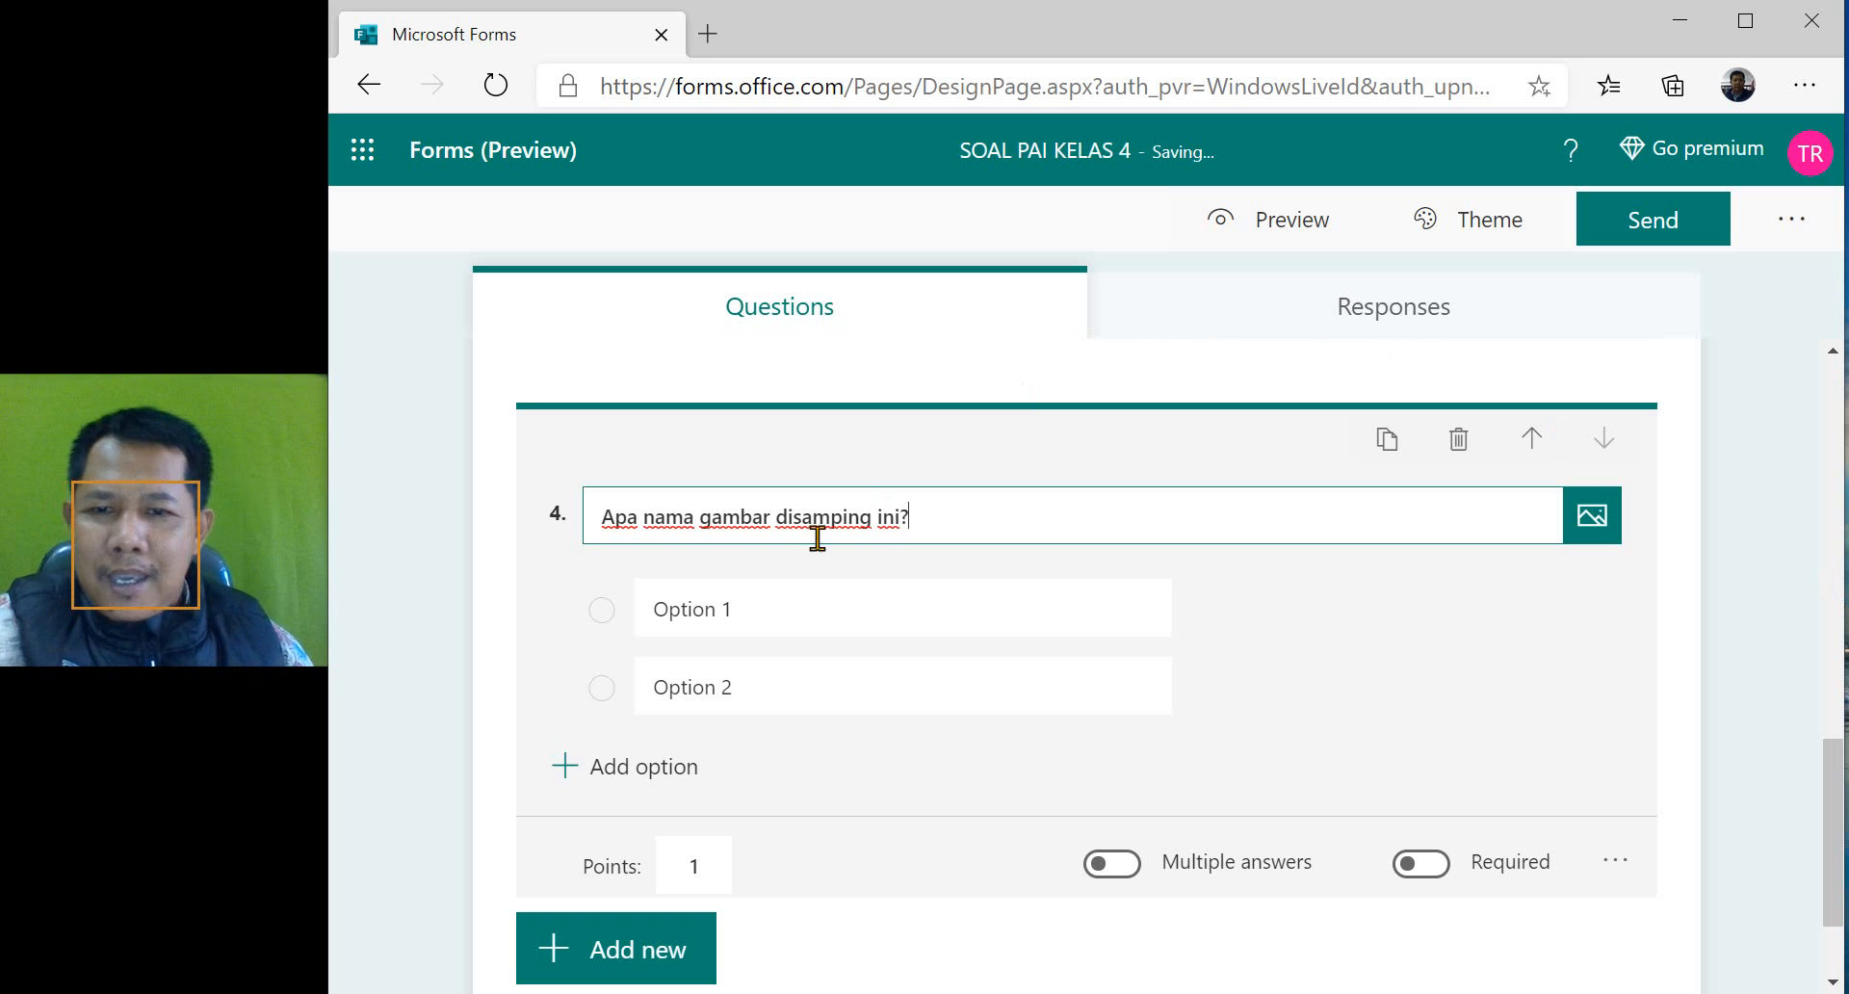
- Start inserting an image into question 4 and search Bing images for "gajah"
scroll(674, 516, up, 5)
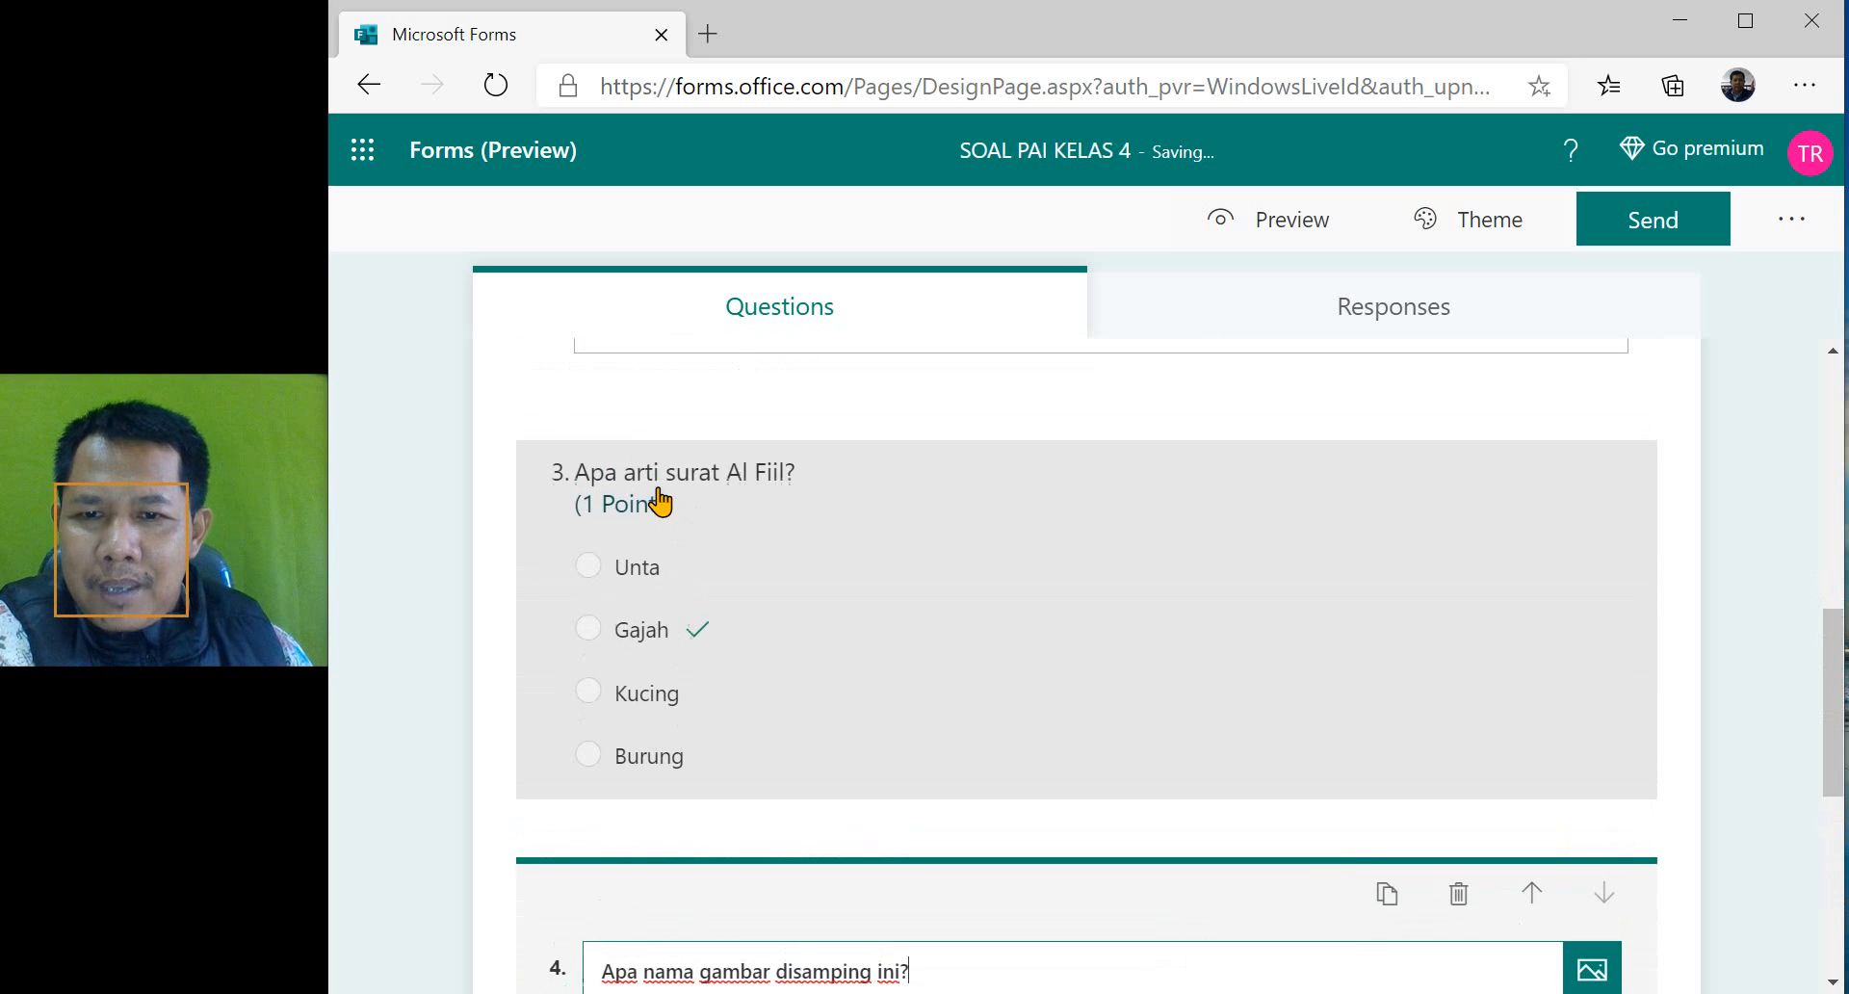
scroll(661, 500, down, 2)
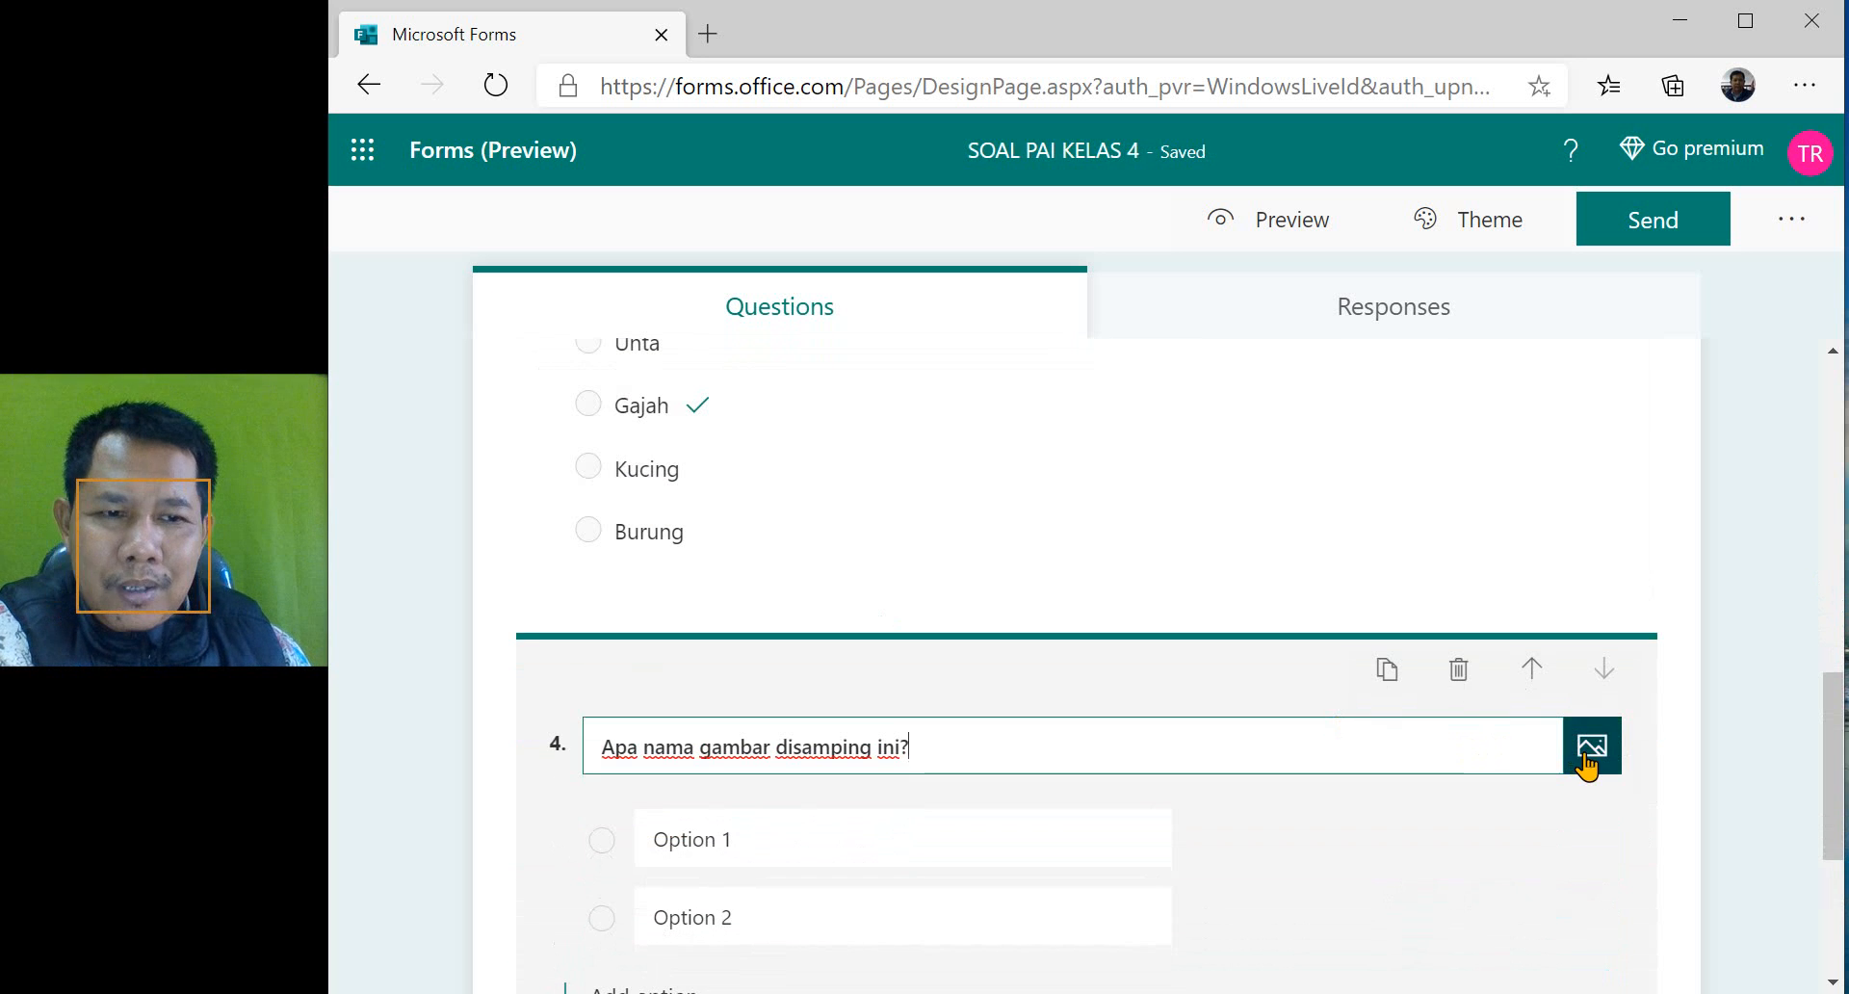
click(1589, 761)
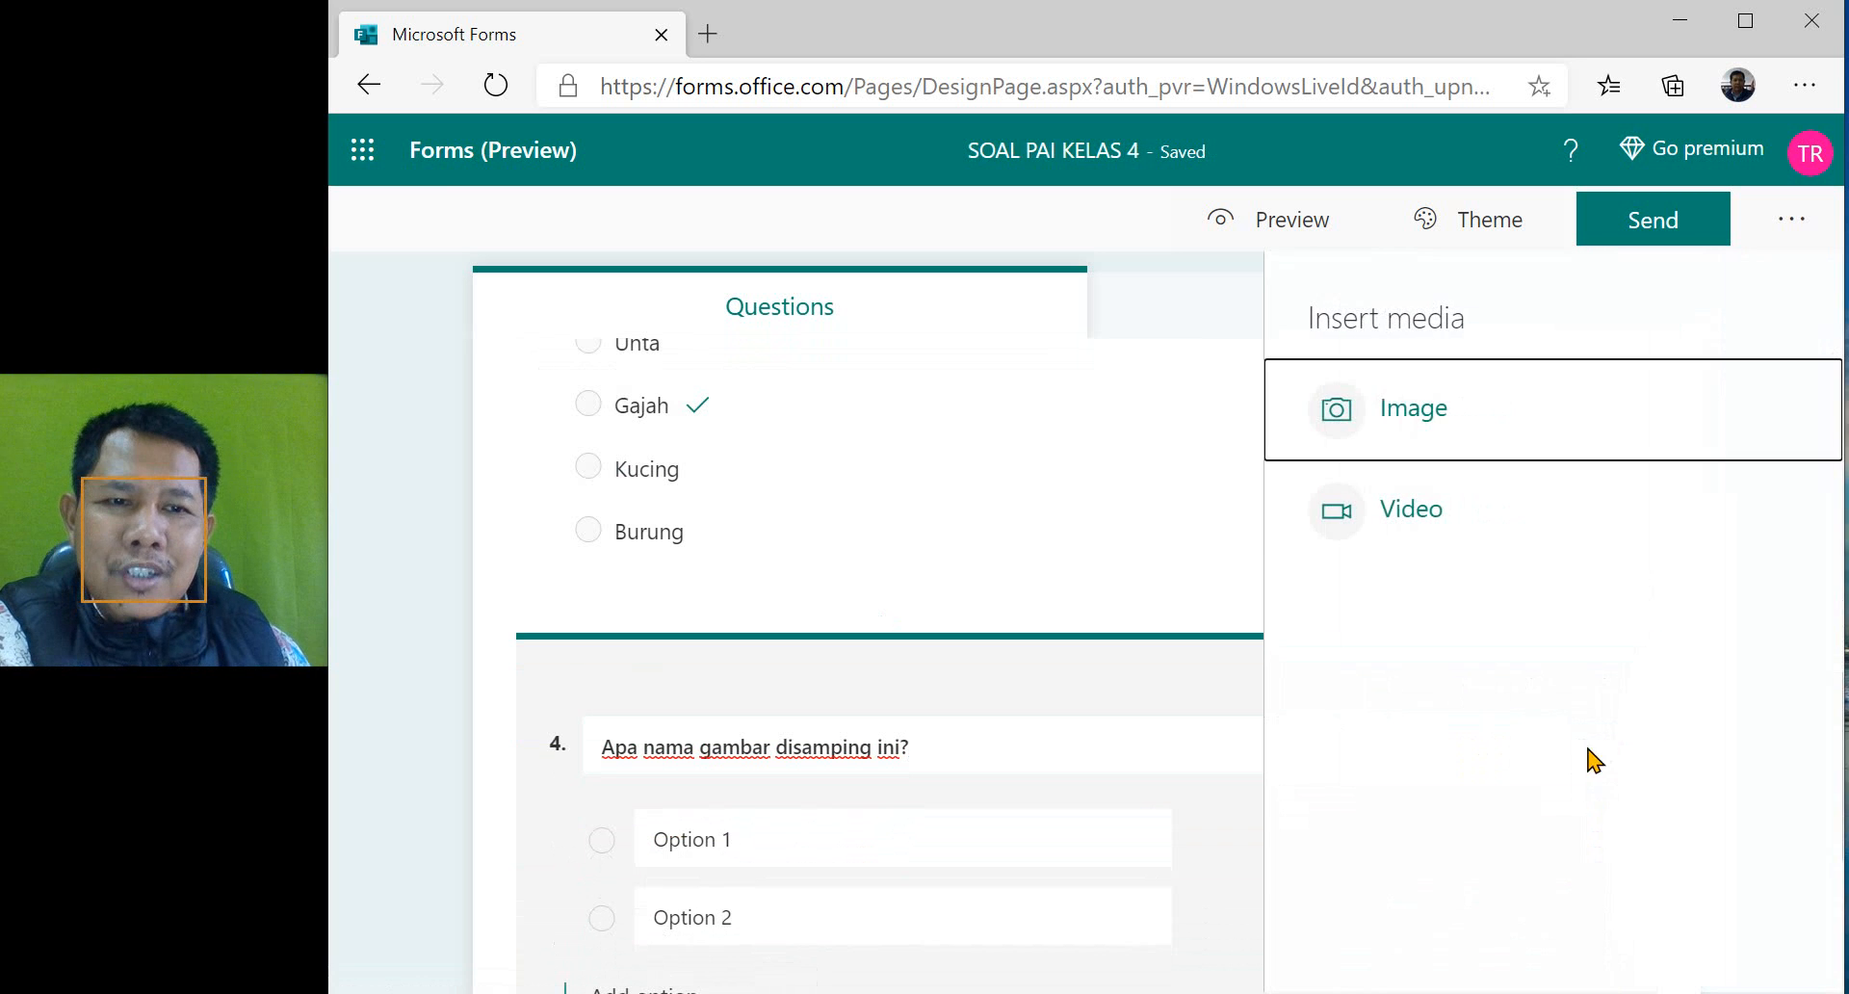
click(1442, 414)
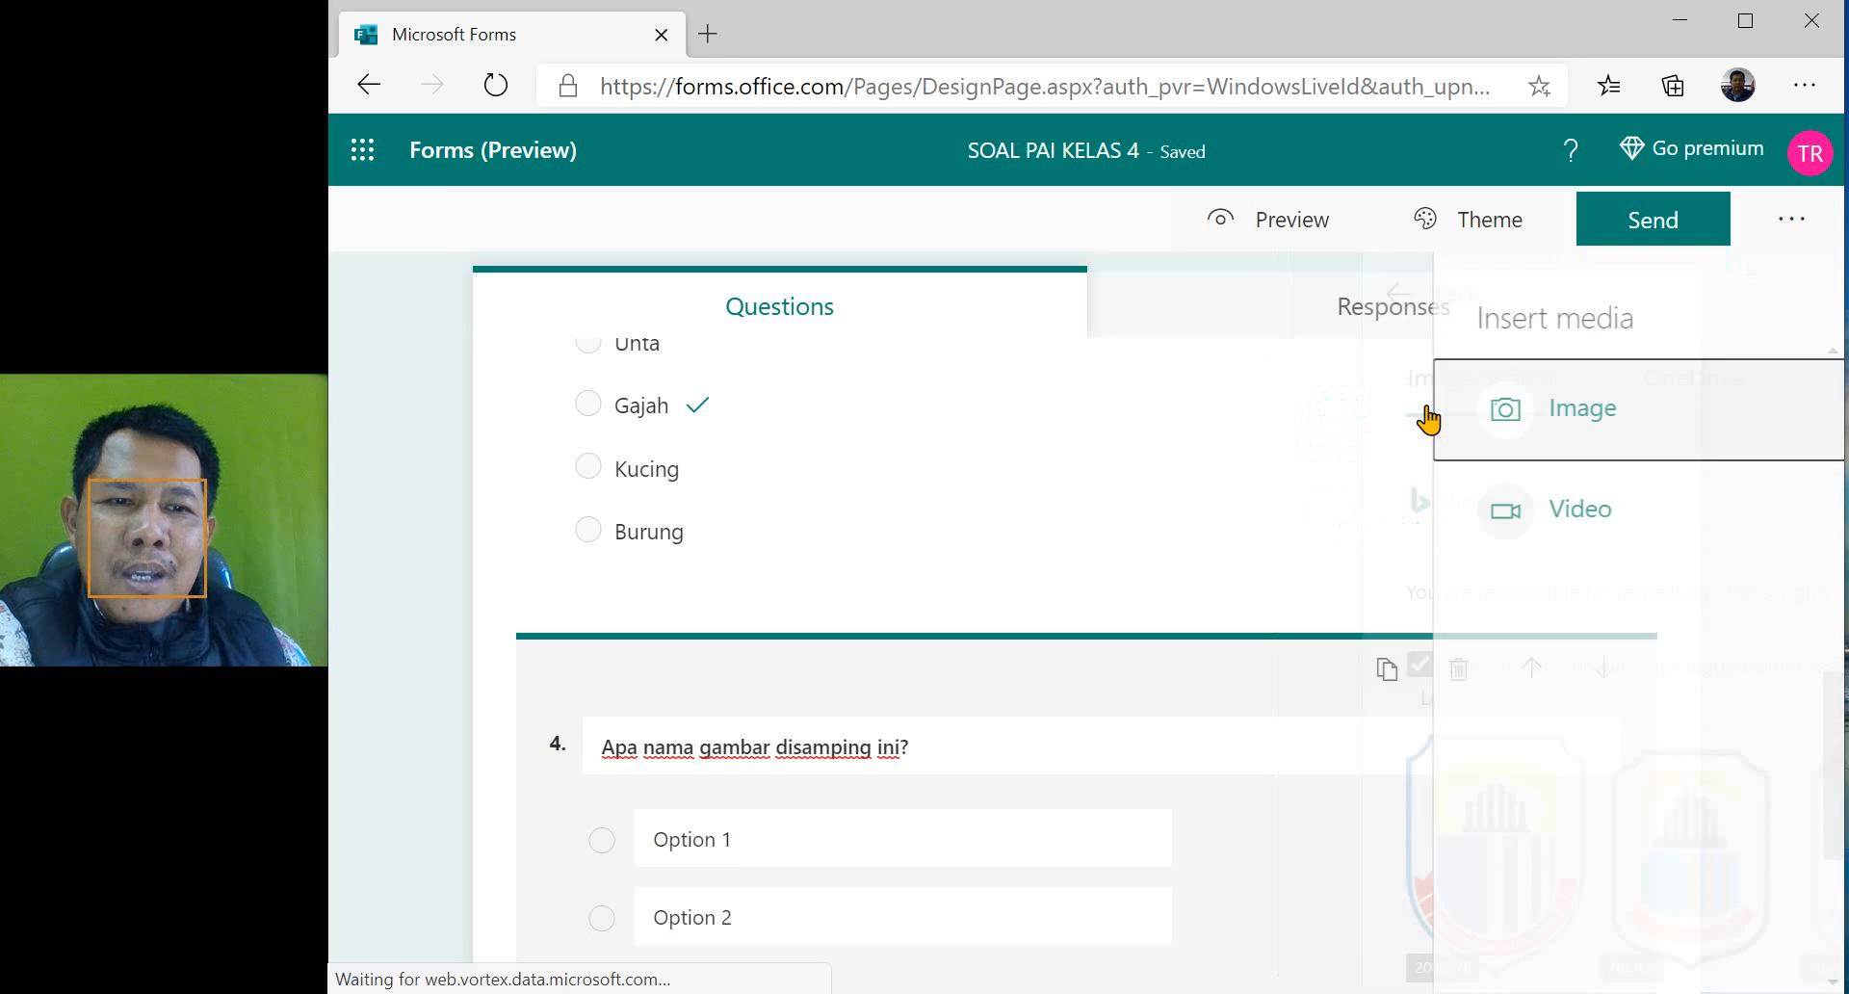
click(1320, 505)
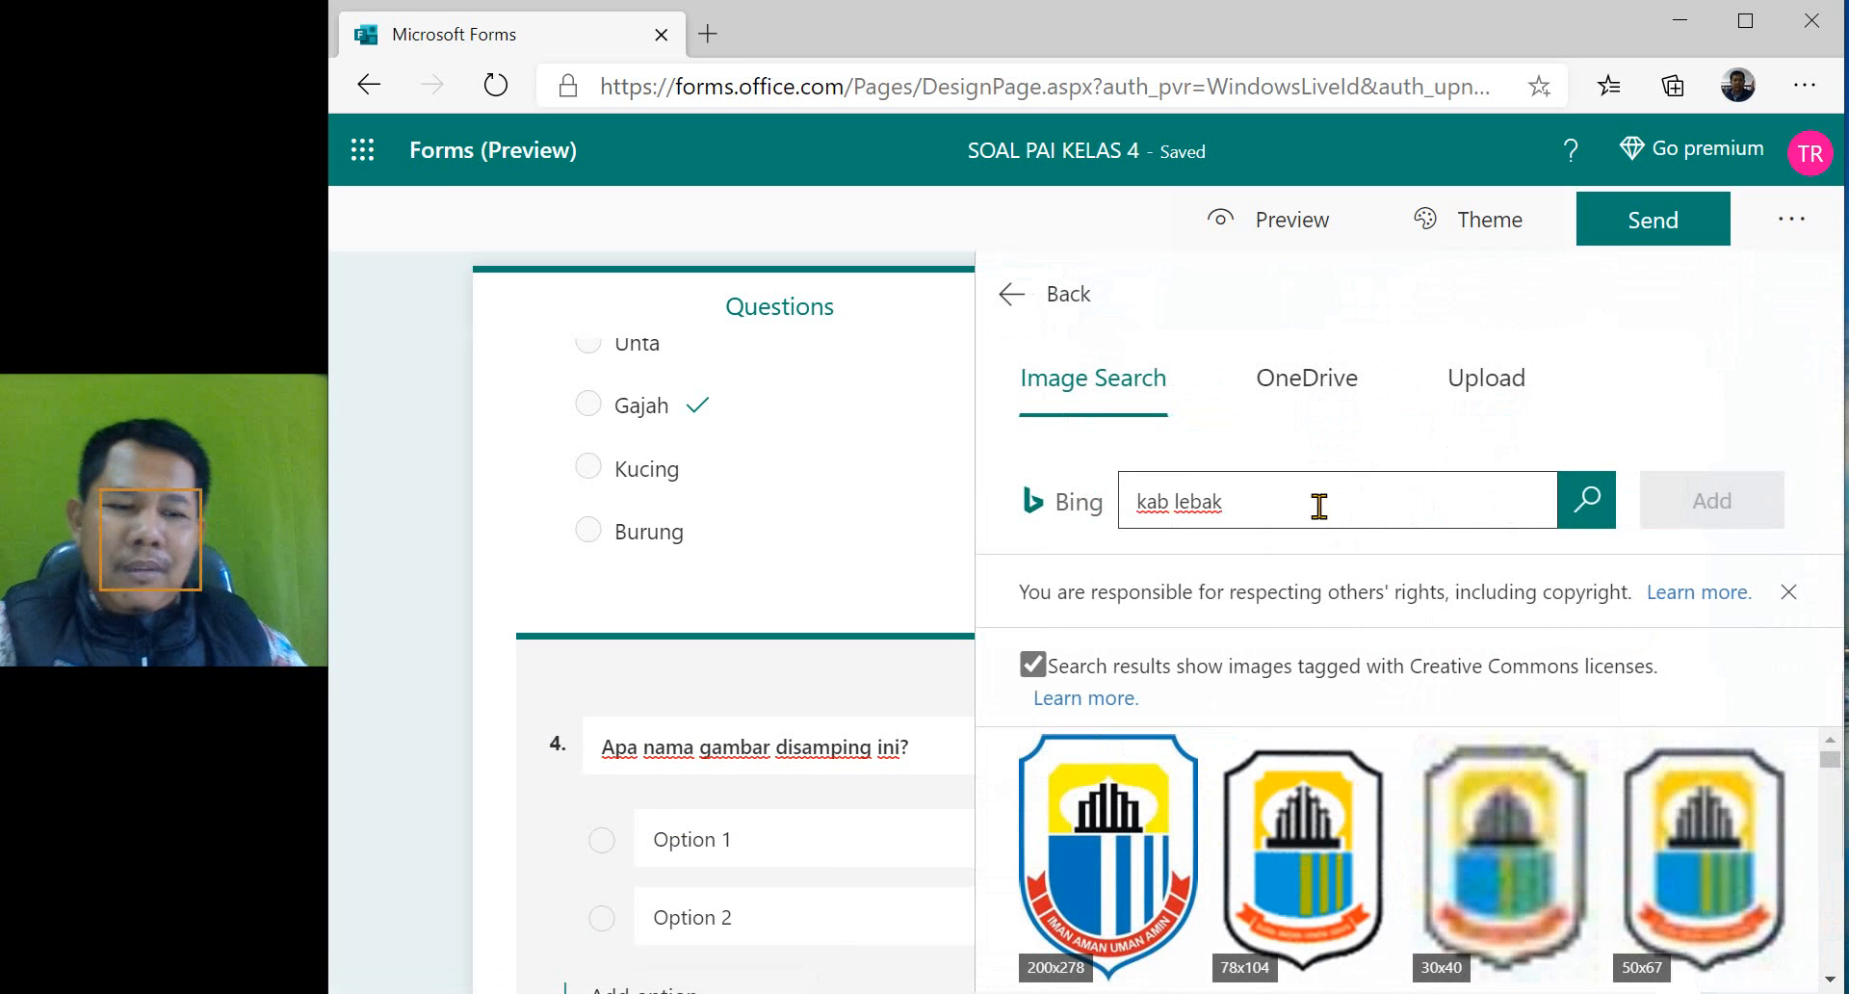
key(BackSpace)
key(BackSpace)
key(BackSpace)
key(BackSpace)
key(BackSpace)
key(BackSpace)
key(BackSpace)
key(BackSpace)
key(BackSpace)
text(gajah)
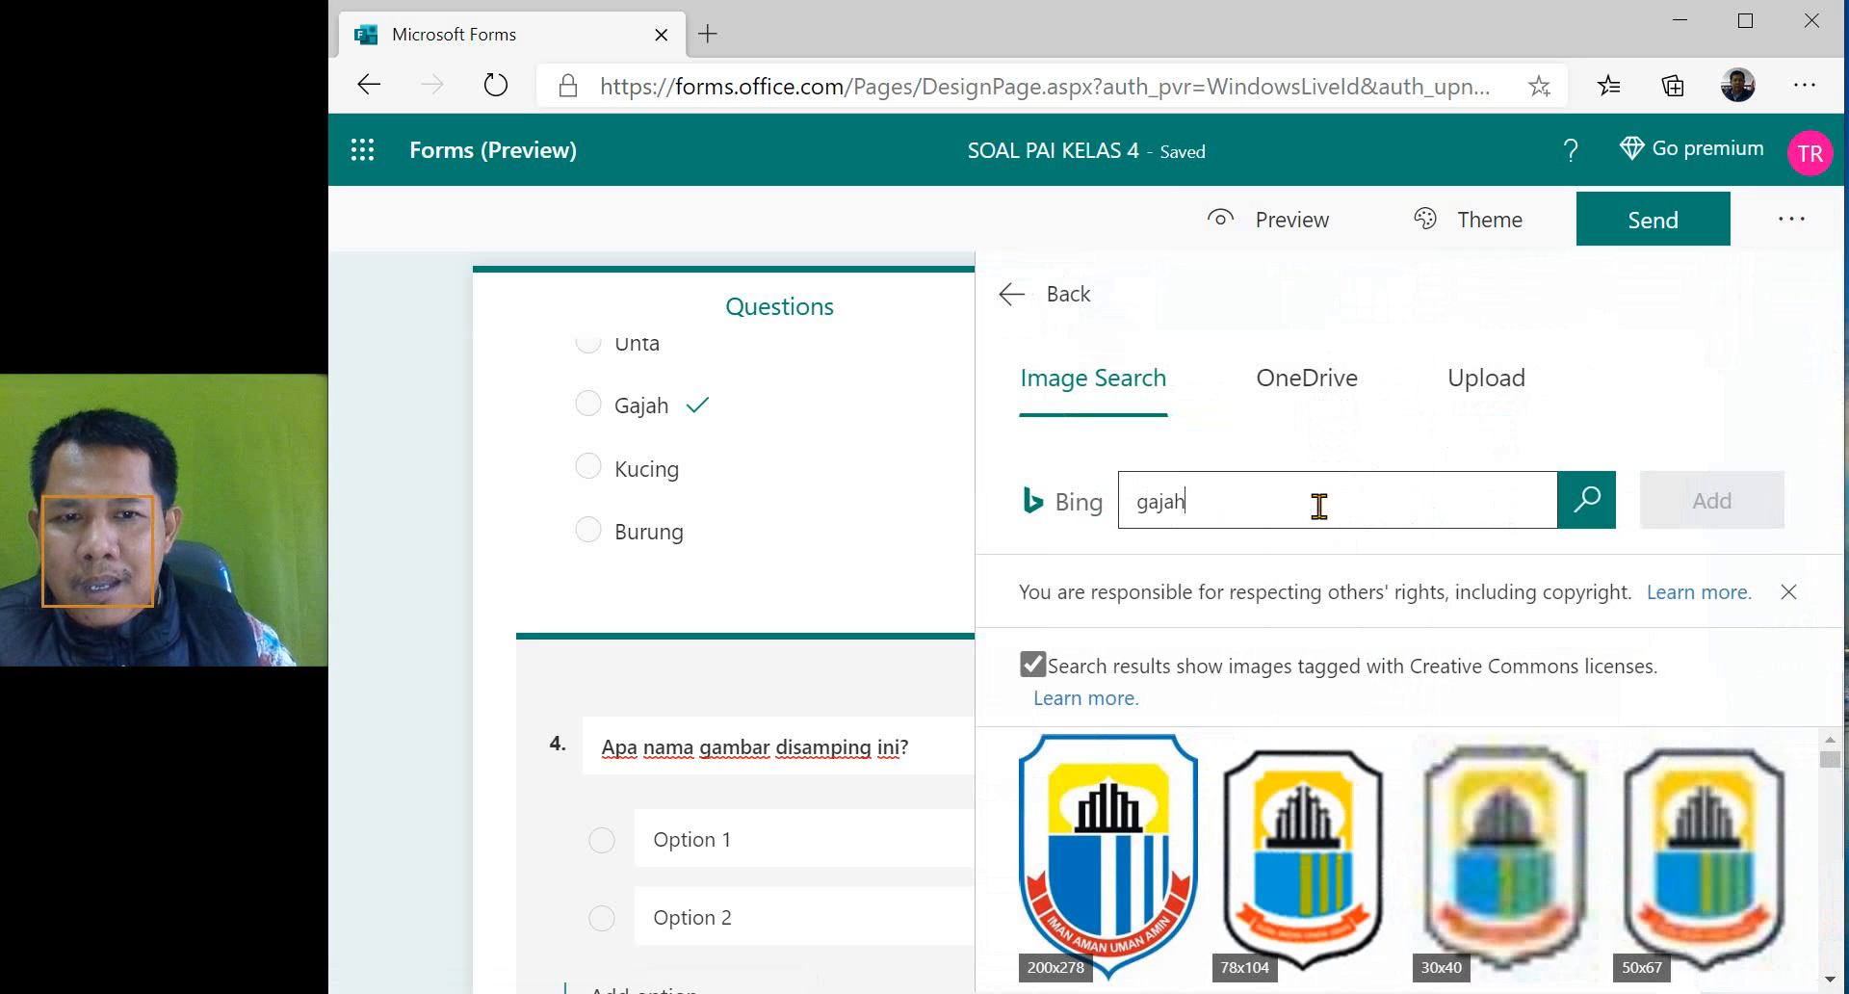
key(Return)
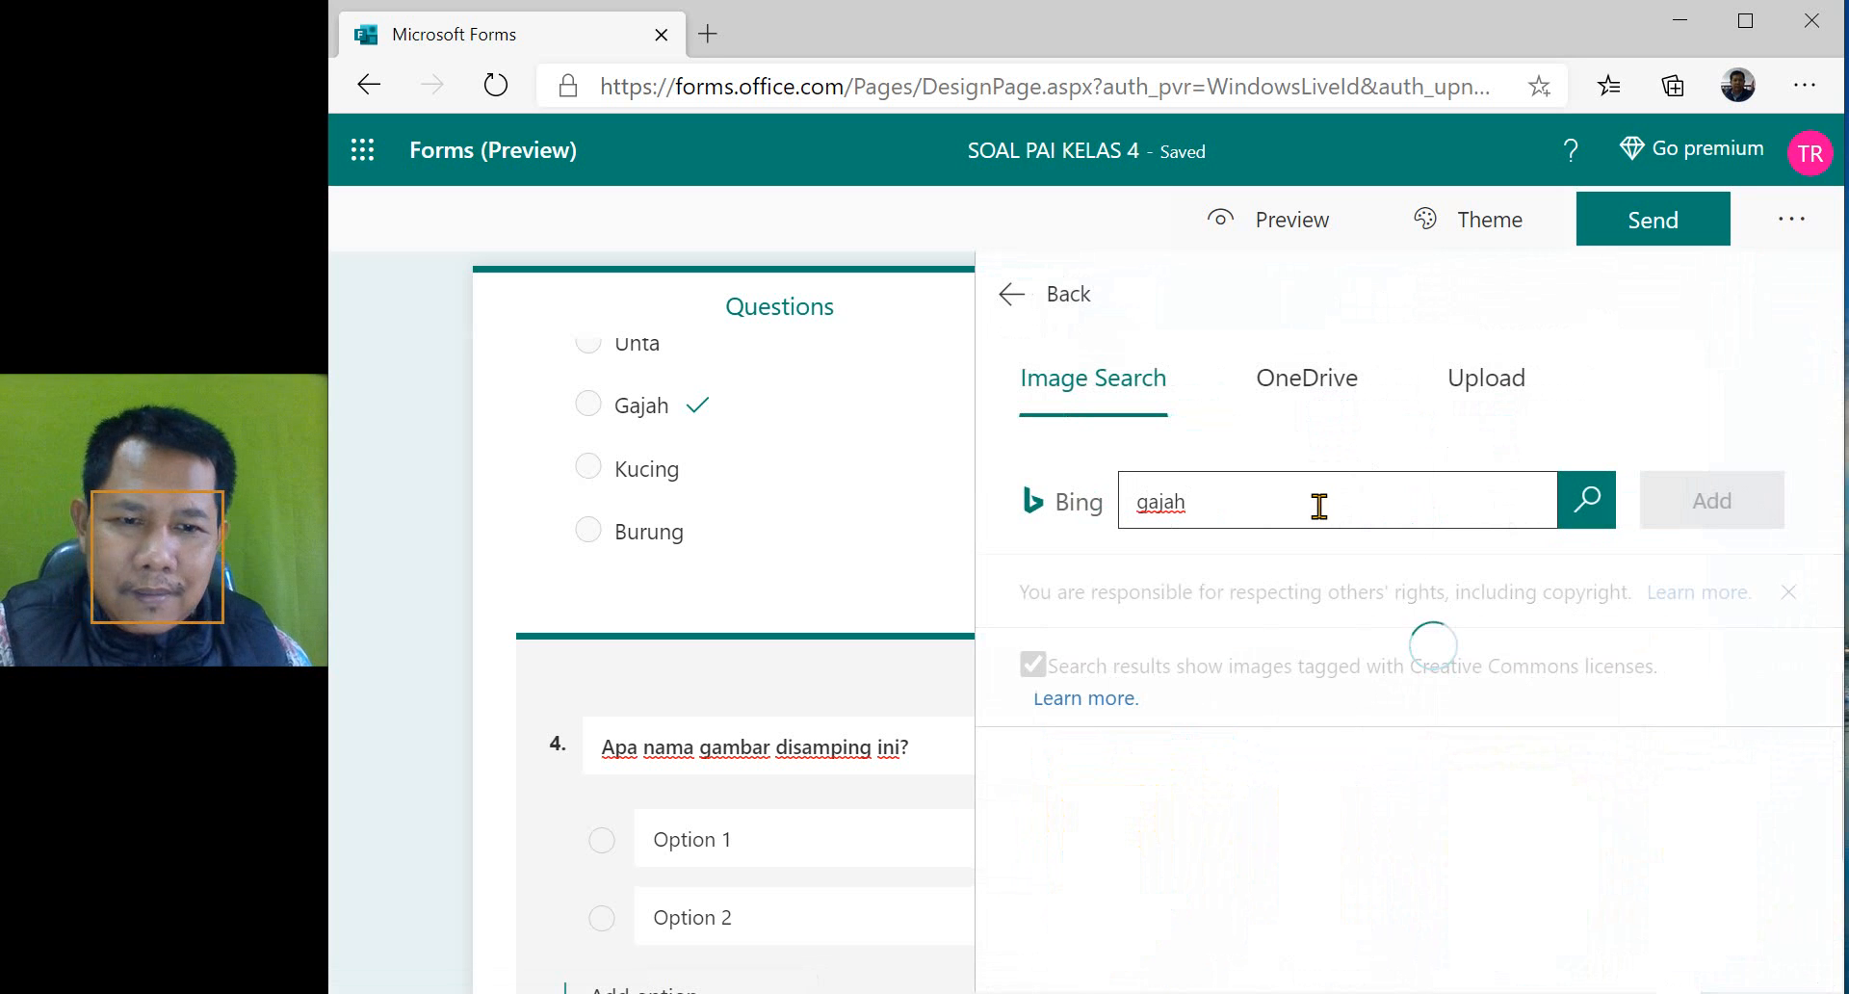
- Insert the 220x165 picture of an elephant standing on grassland into question 4
scroll(1581, 728, down, 1)
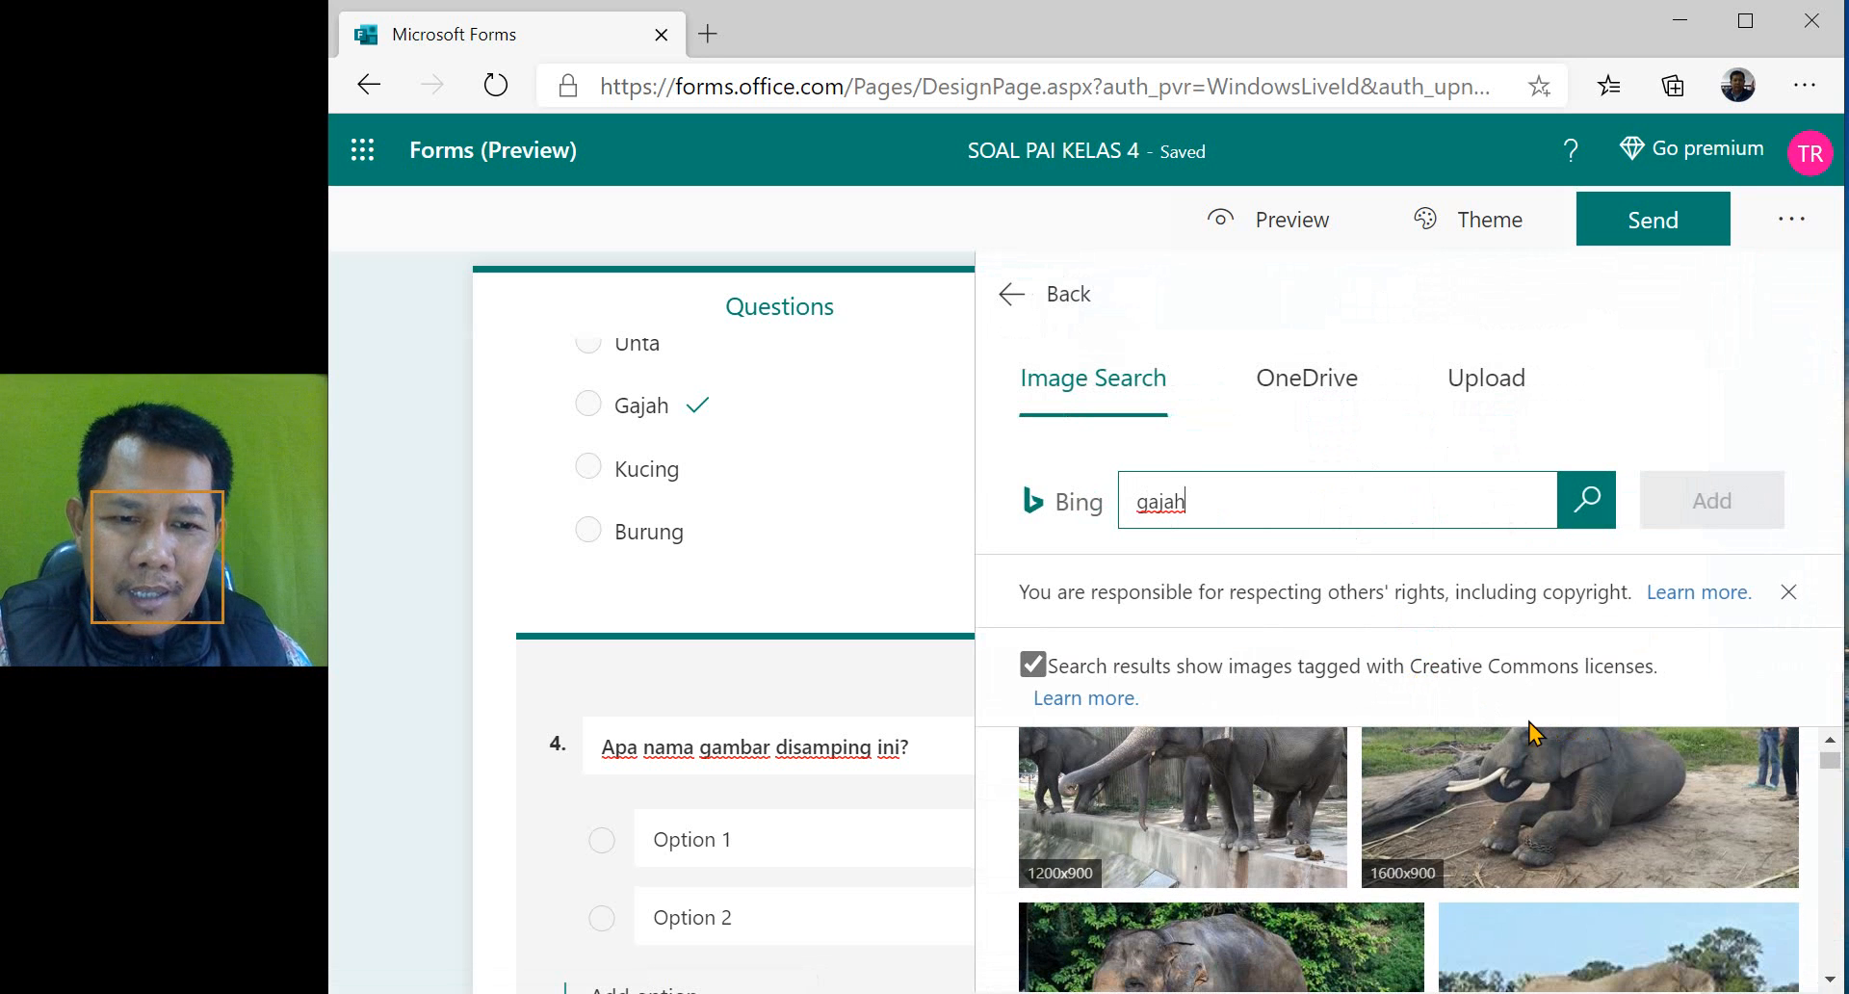
scroll(1545, 838, down, 2)
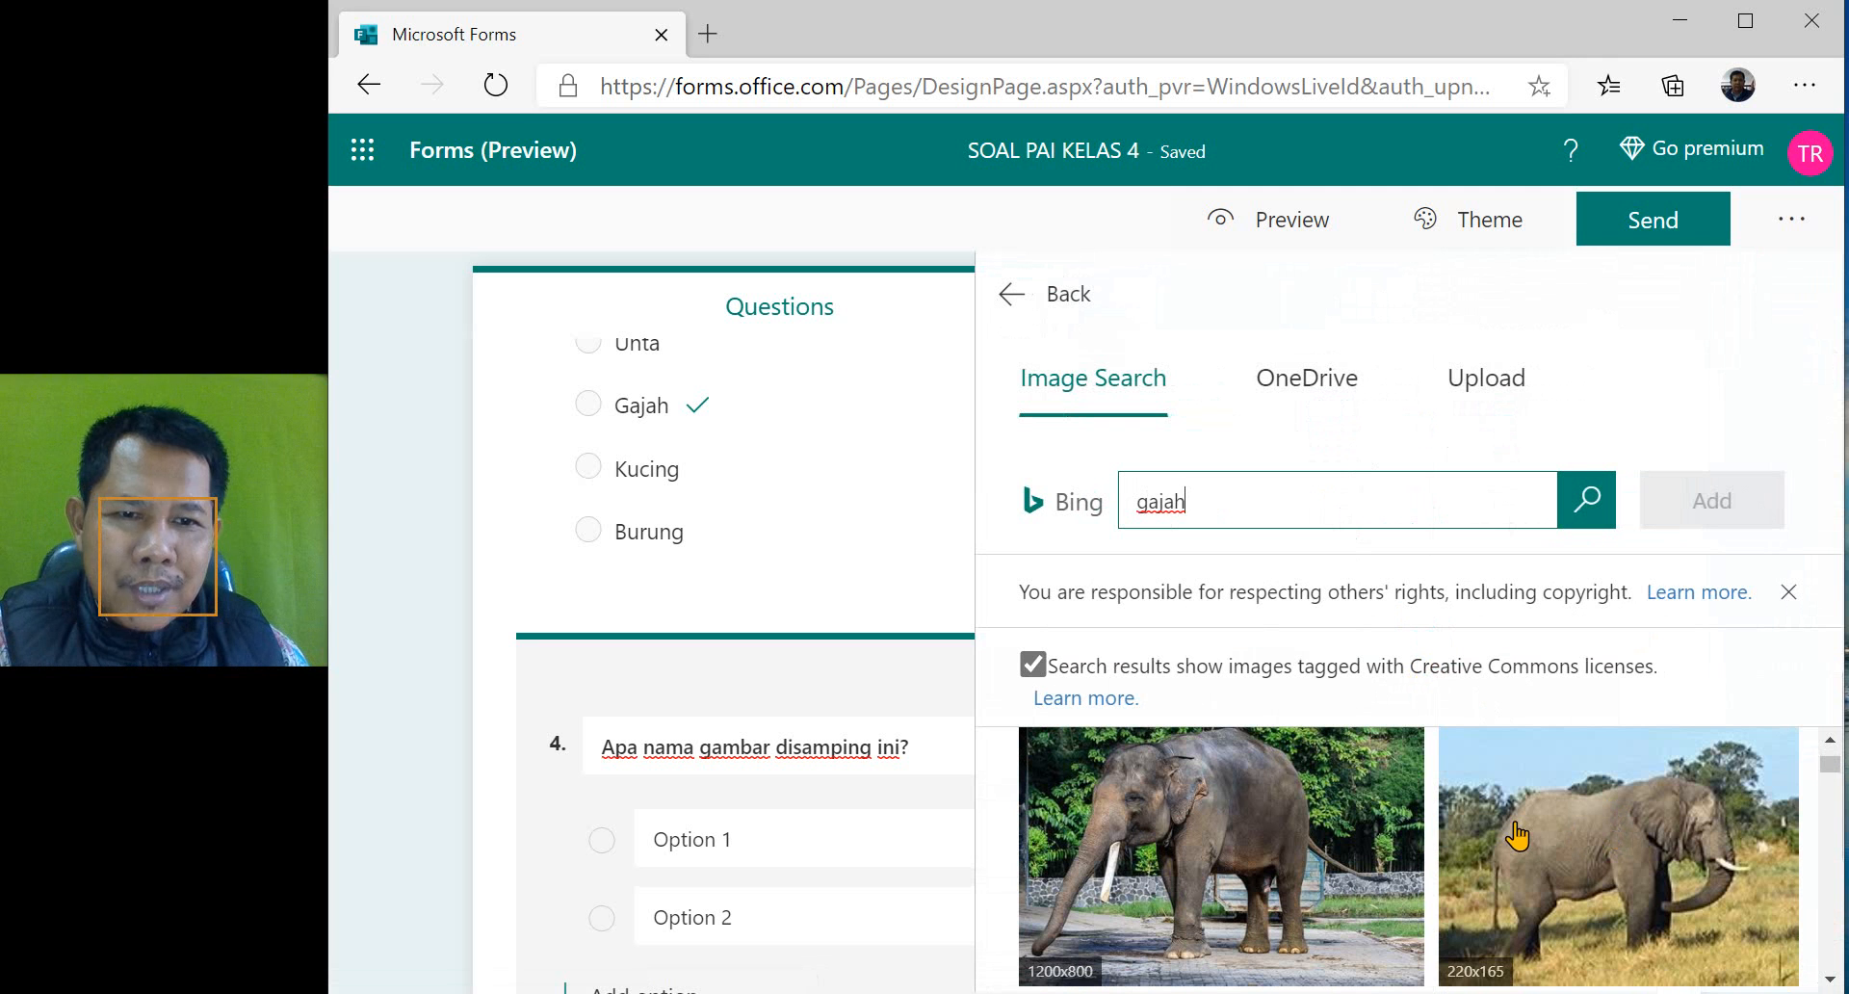
scroll(1420, 857, up, 1)
scroll(1445, 862, down, 1)
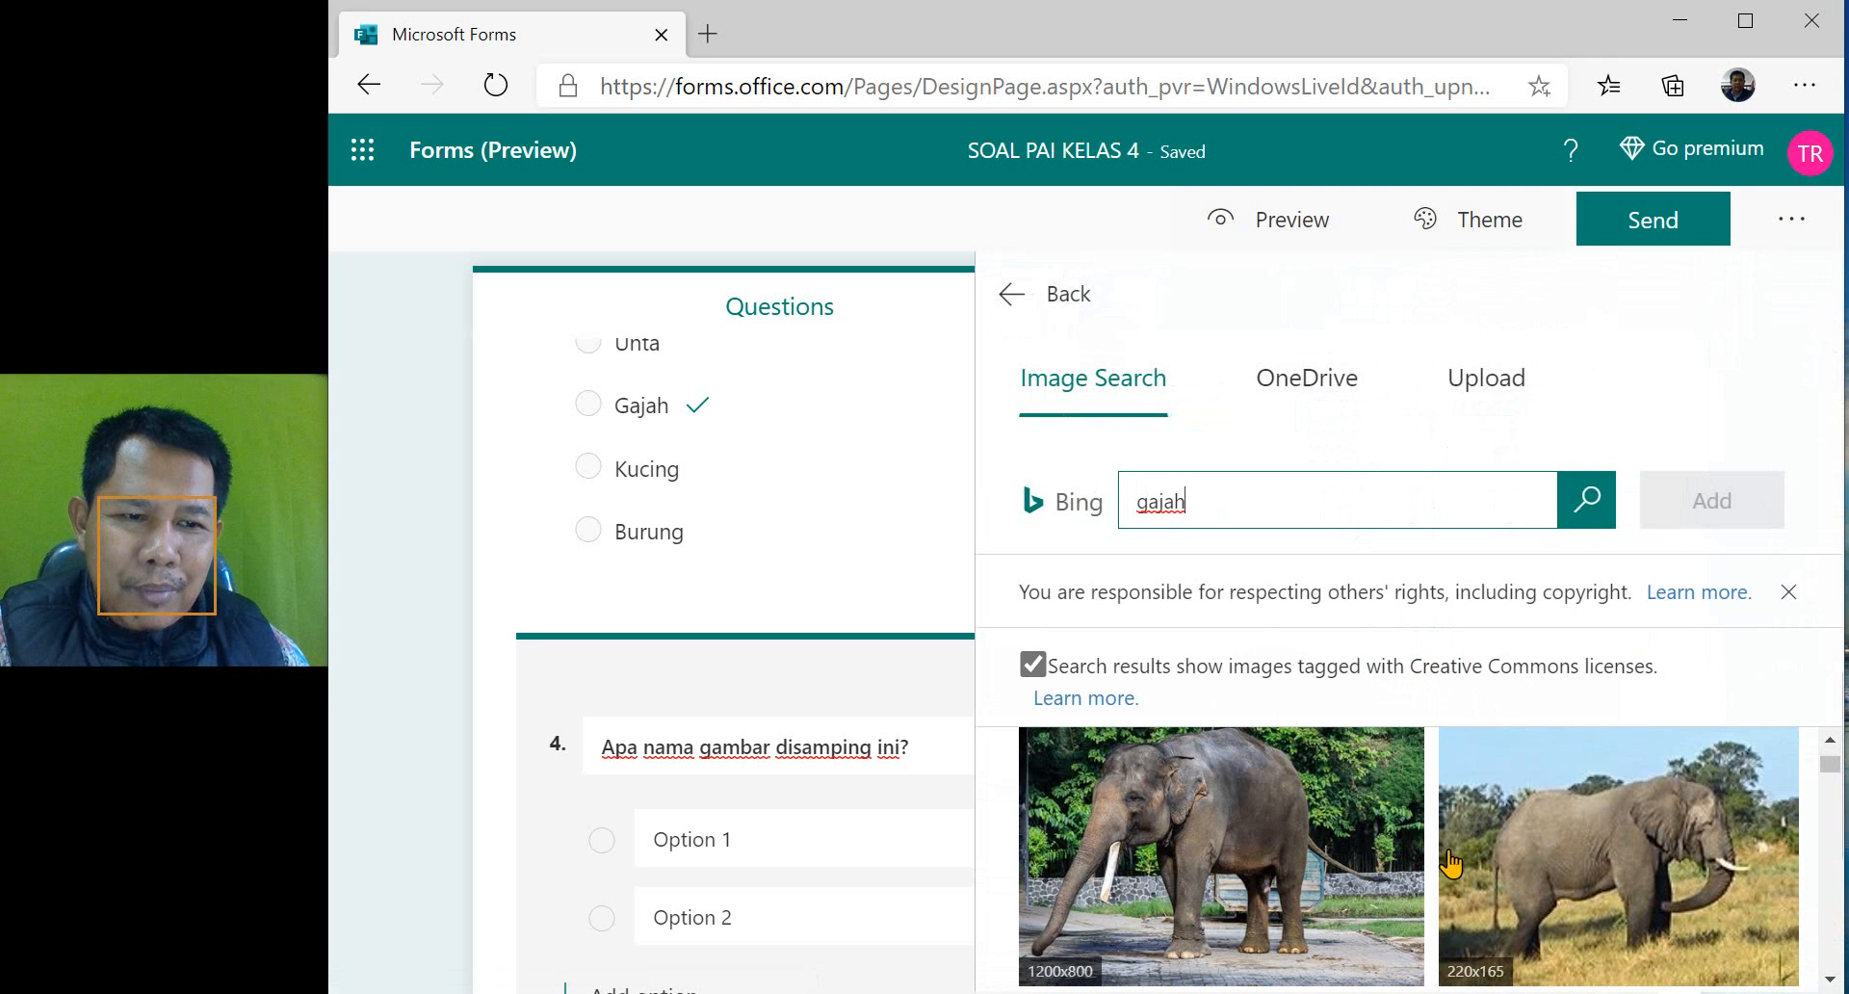
click(1597, 846)
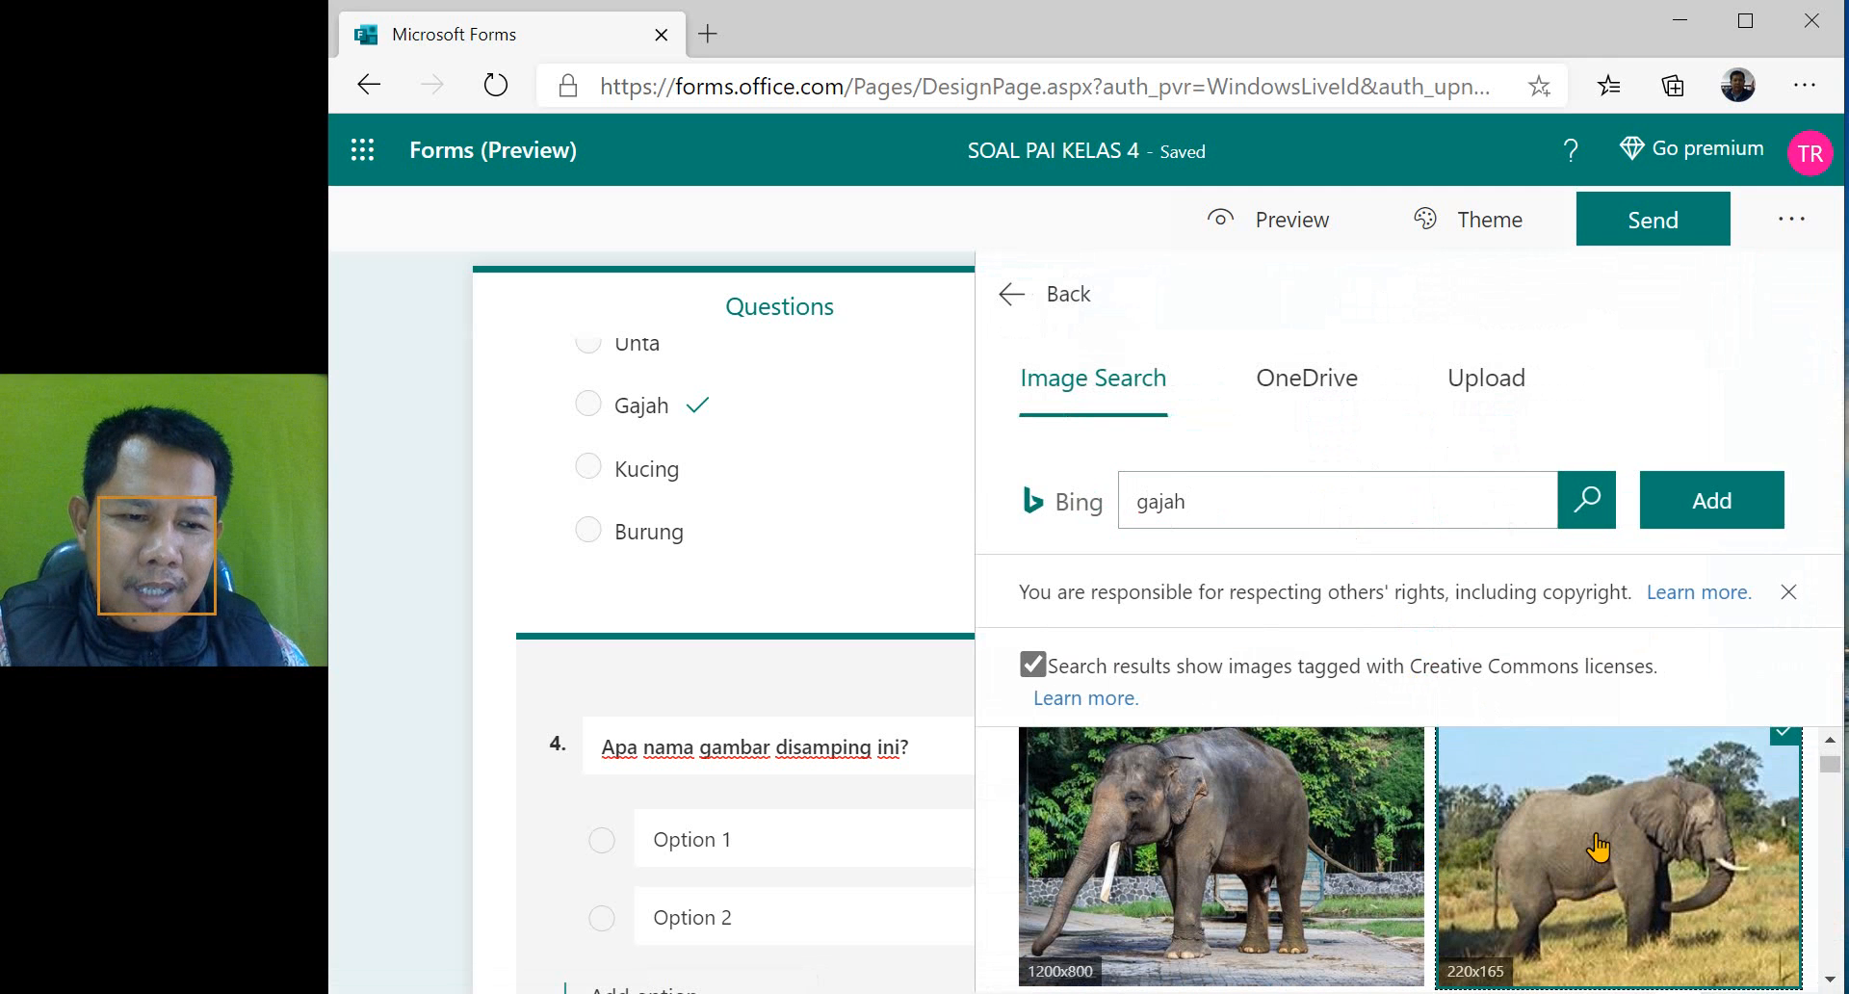
click(1712, 499)
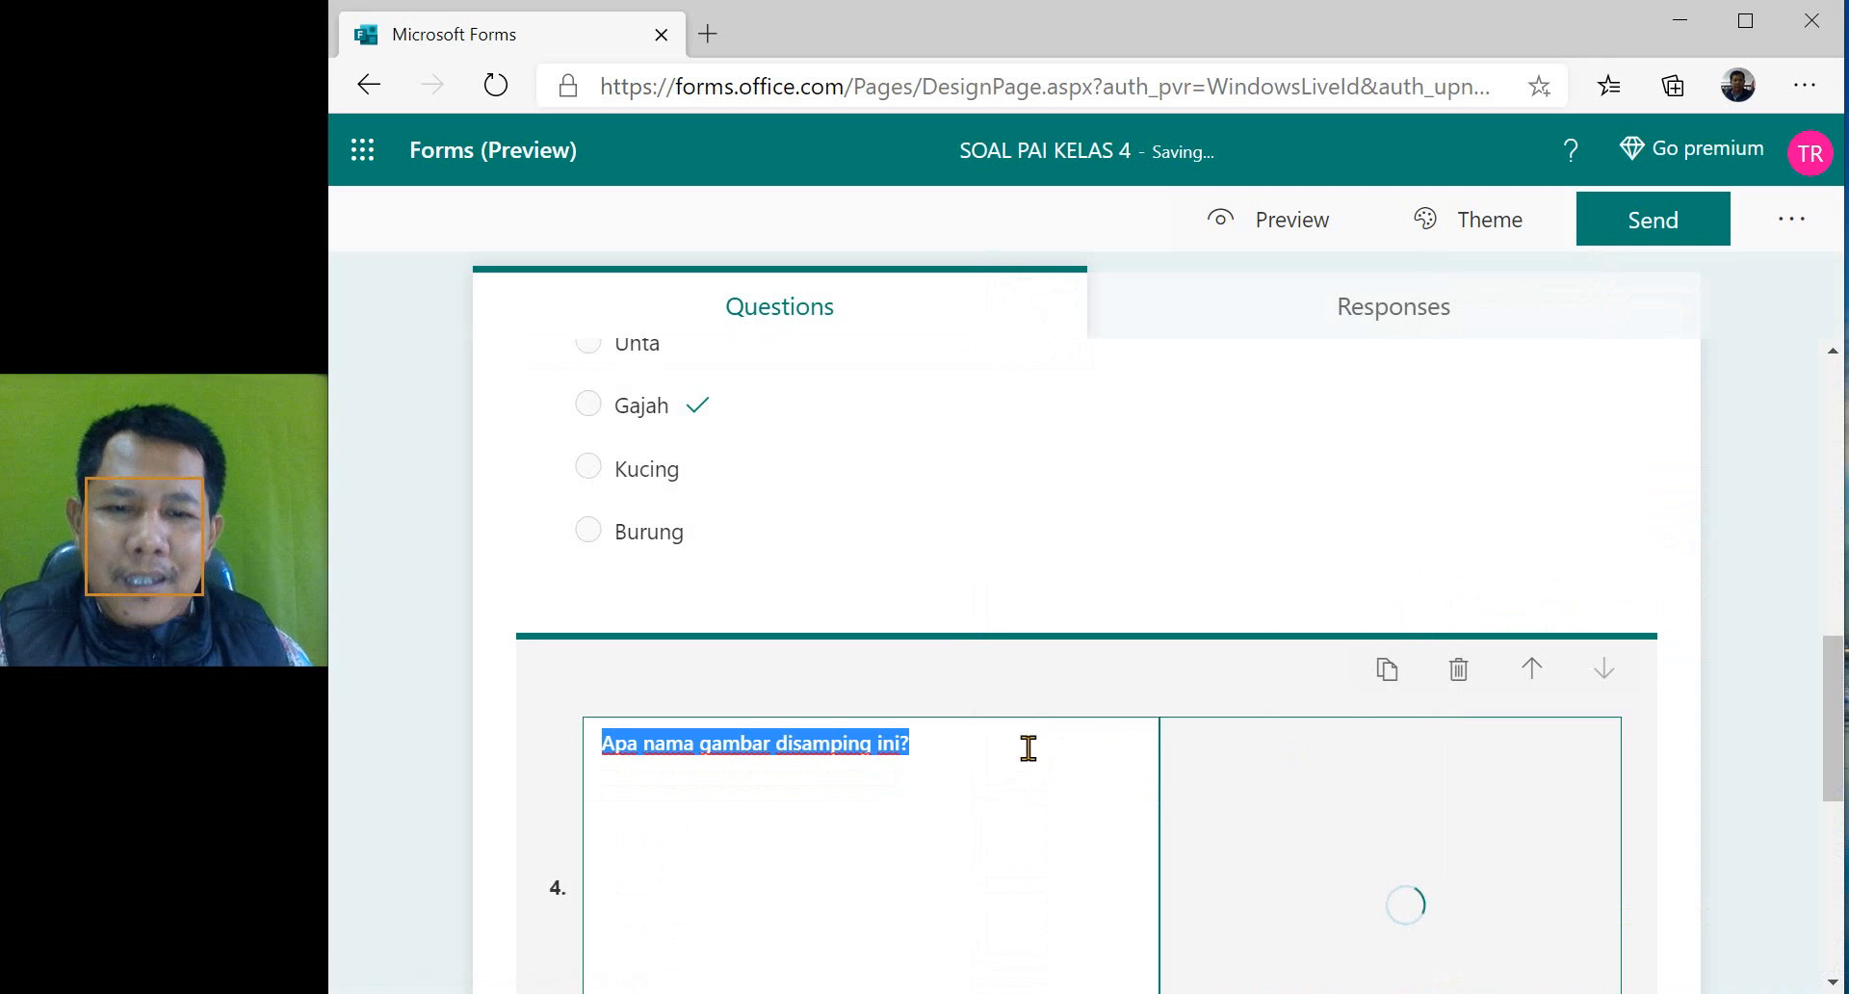
- Give question 4 four answer options: "Gajah", "Unta", "Burung" and "Kucing"
scroll(1026, 751, down, 2)
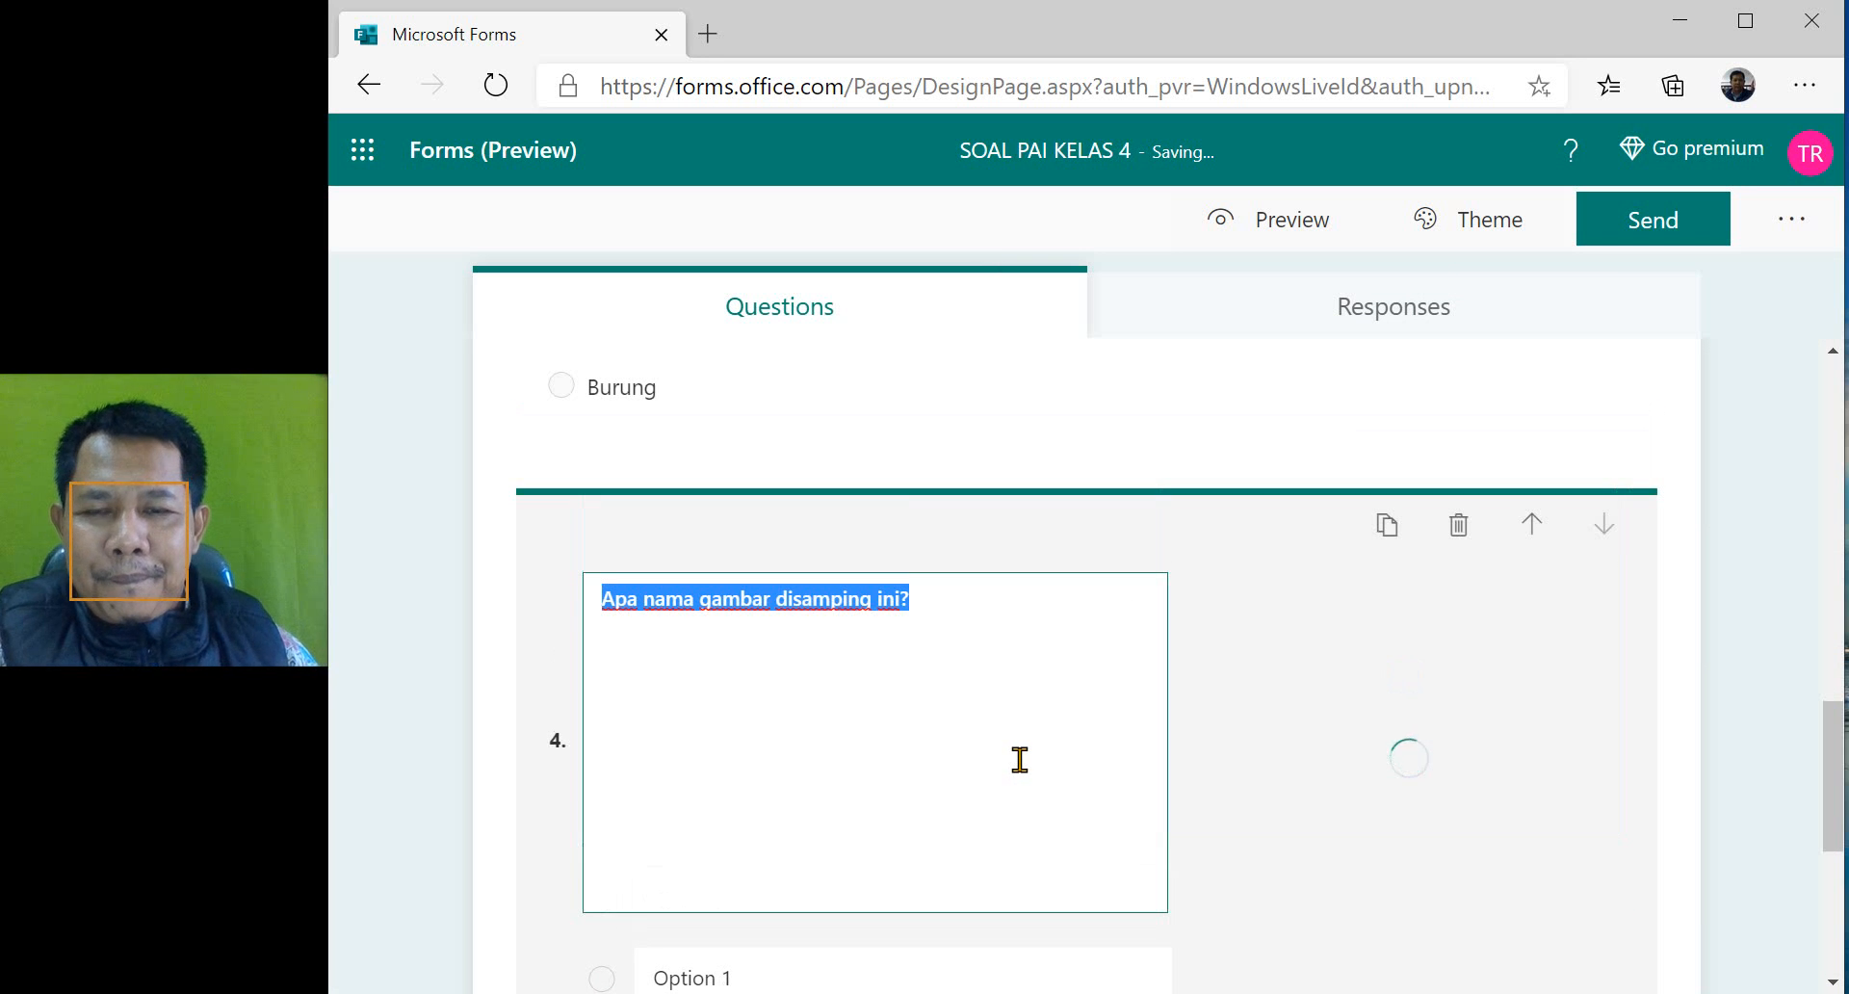
scroll(1019, 760, down, 2)
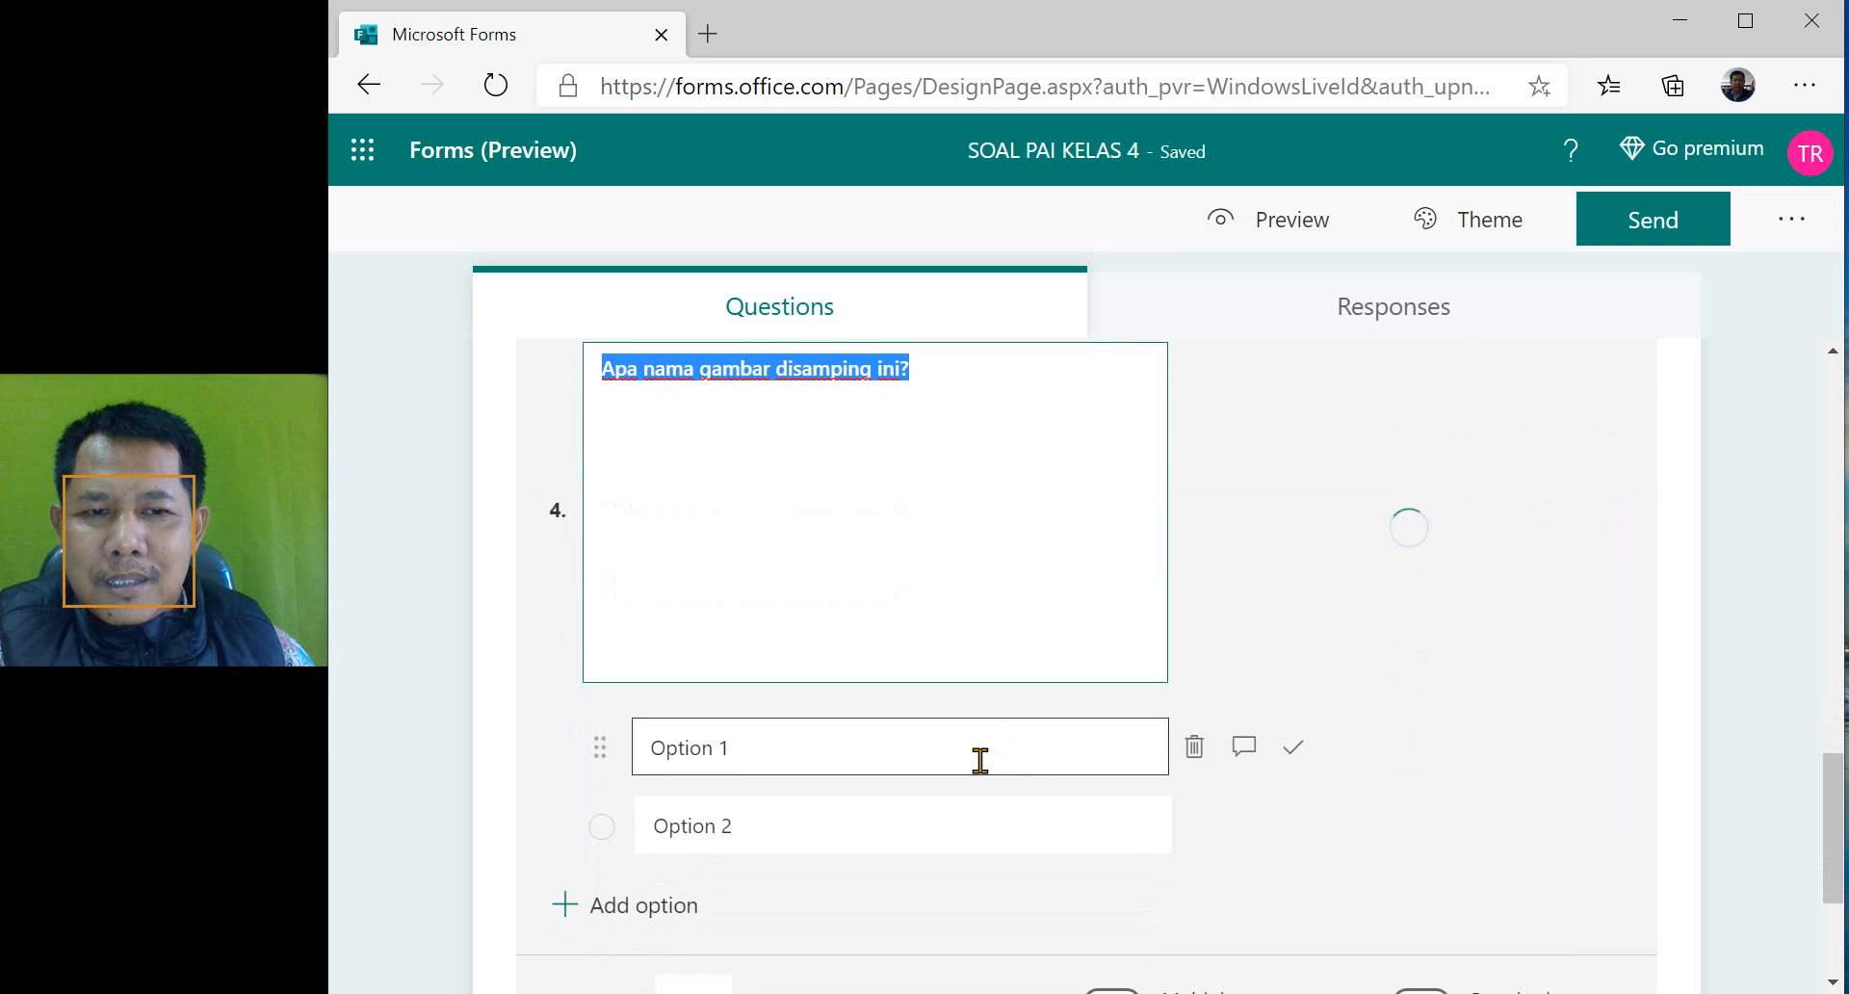
click(981, 761)
text(Gajah)
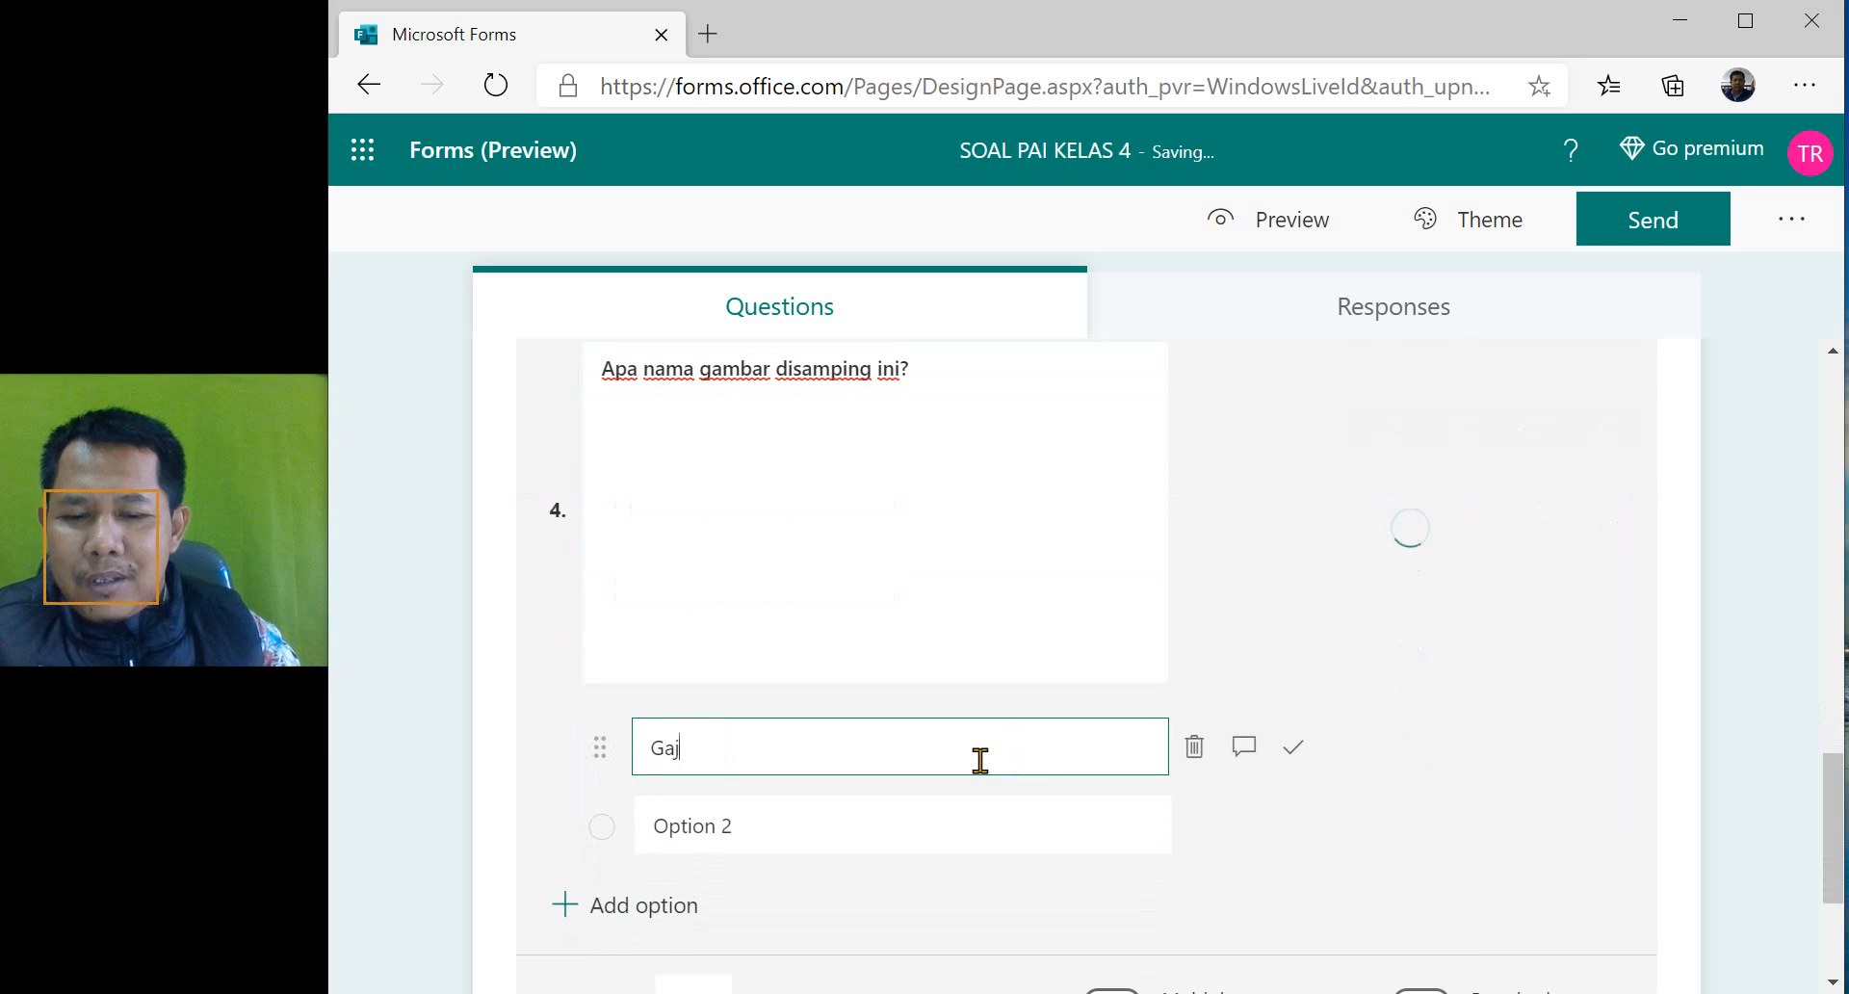
click(907, 830)
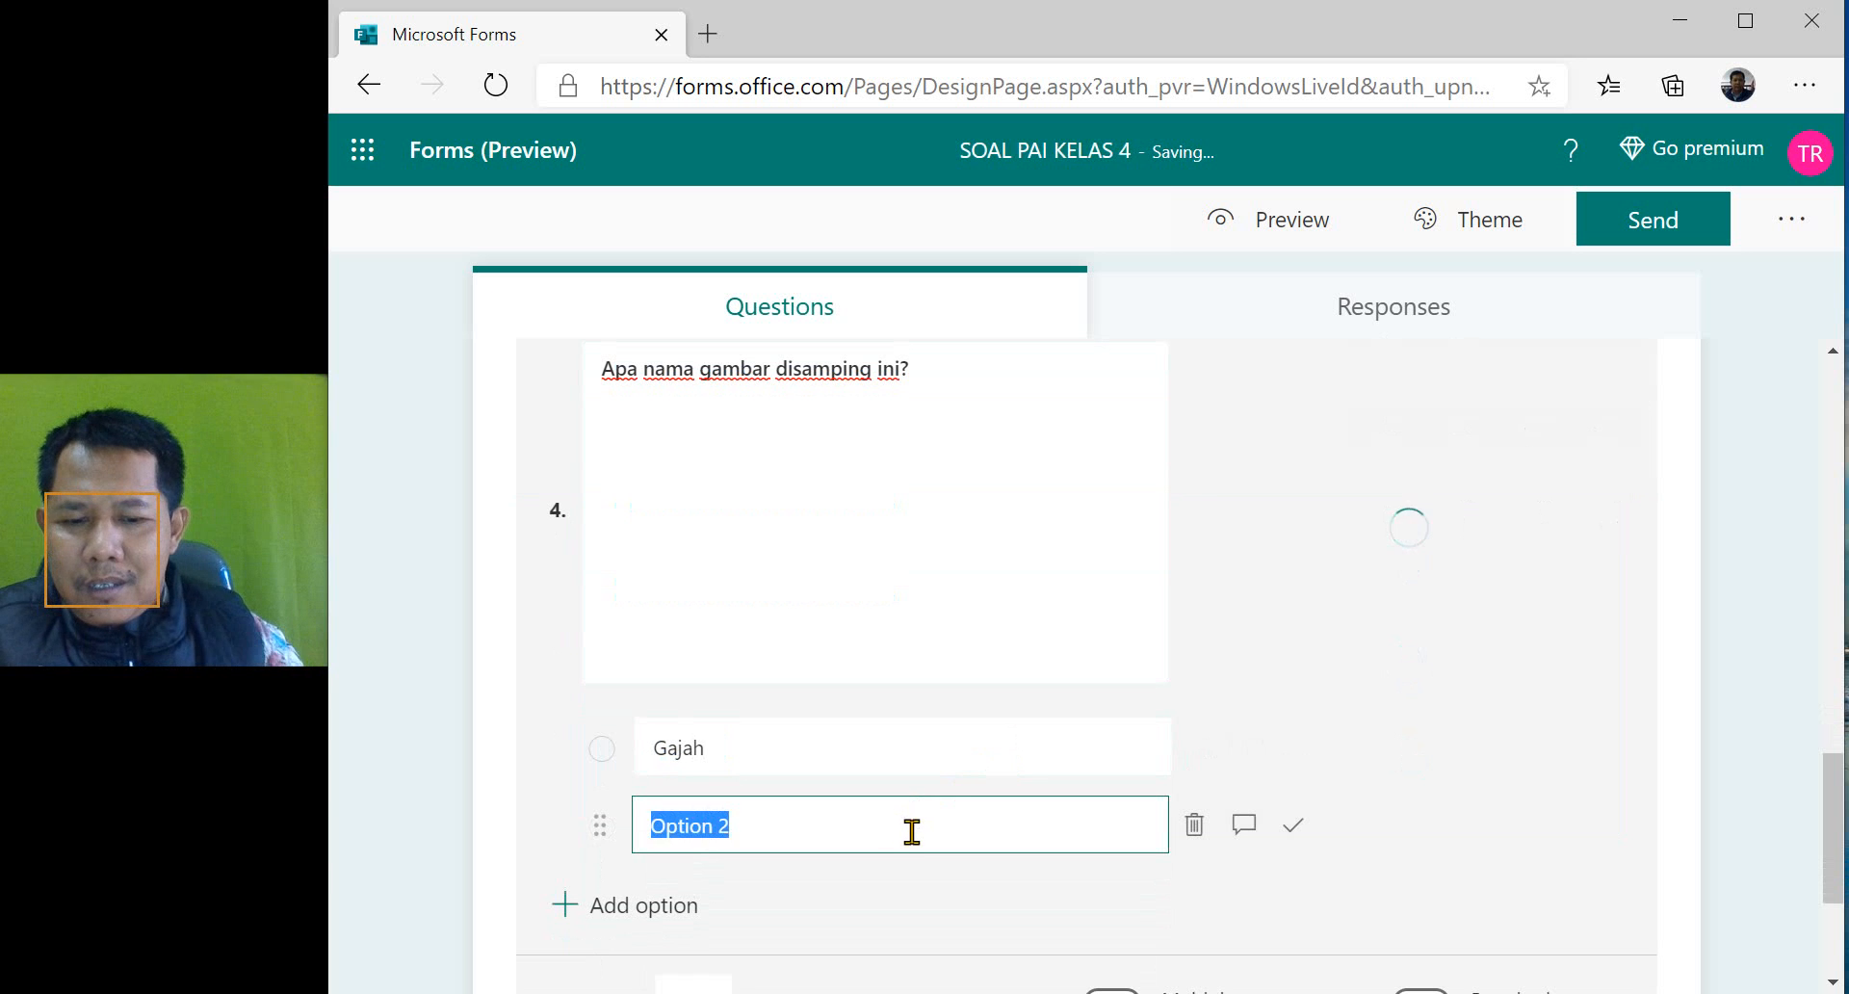
text(Unta)
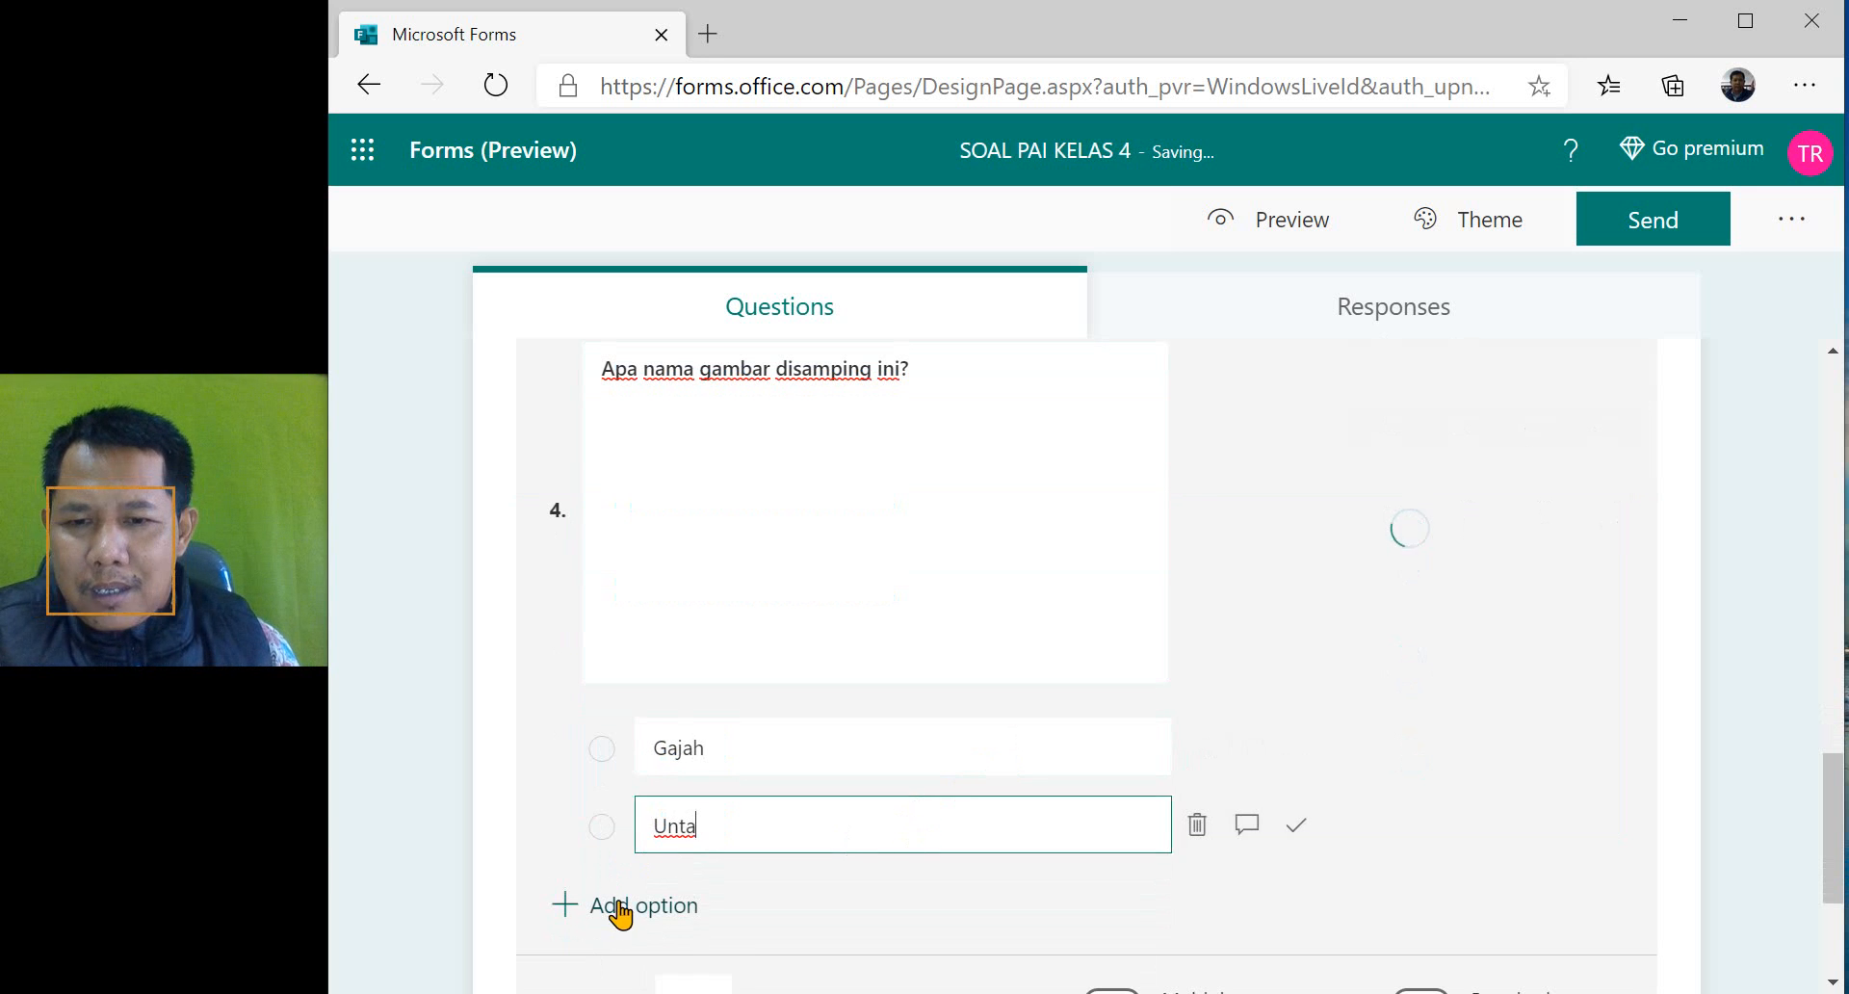
click(621, 905)
text(Burung)
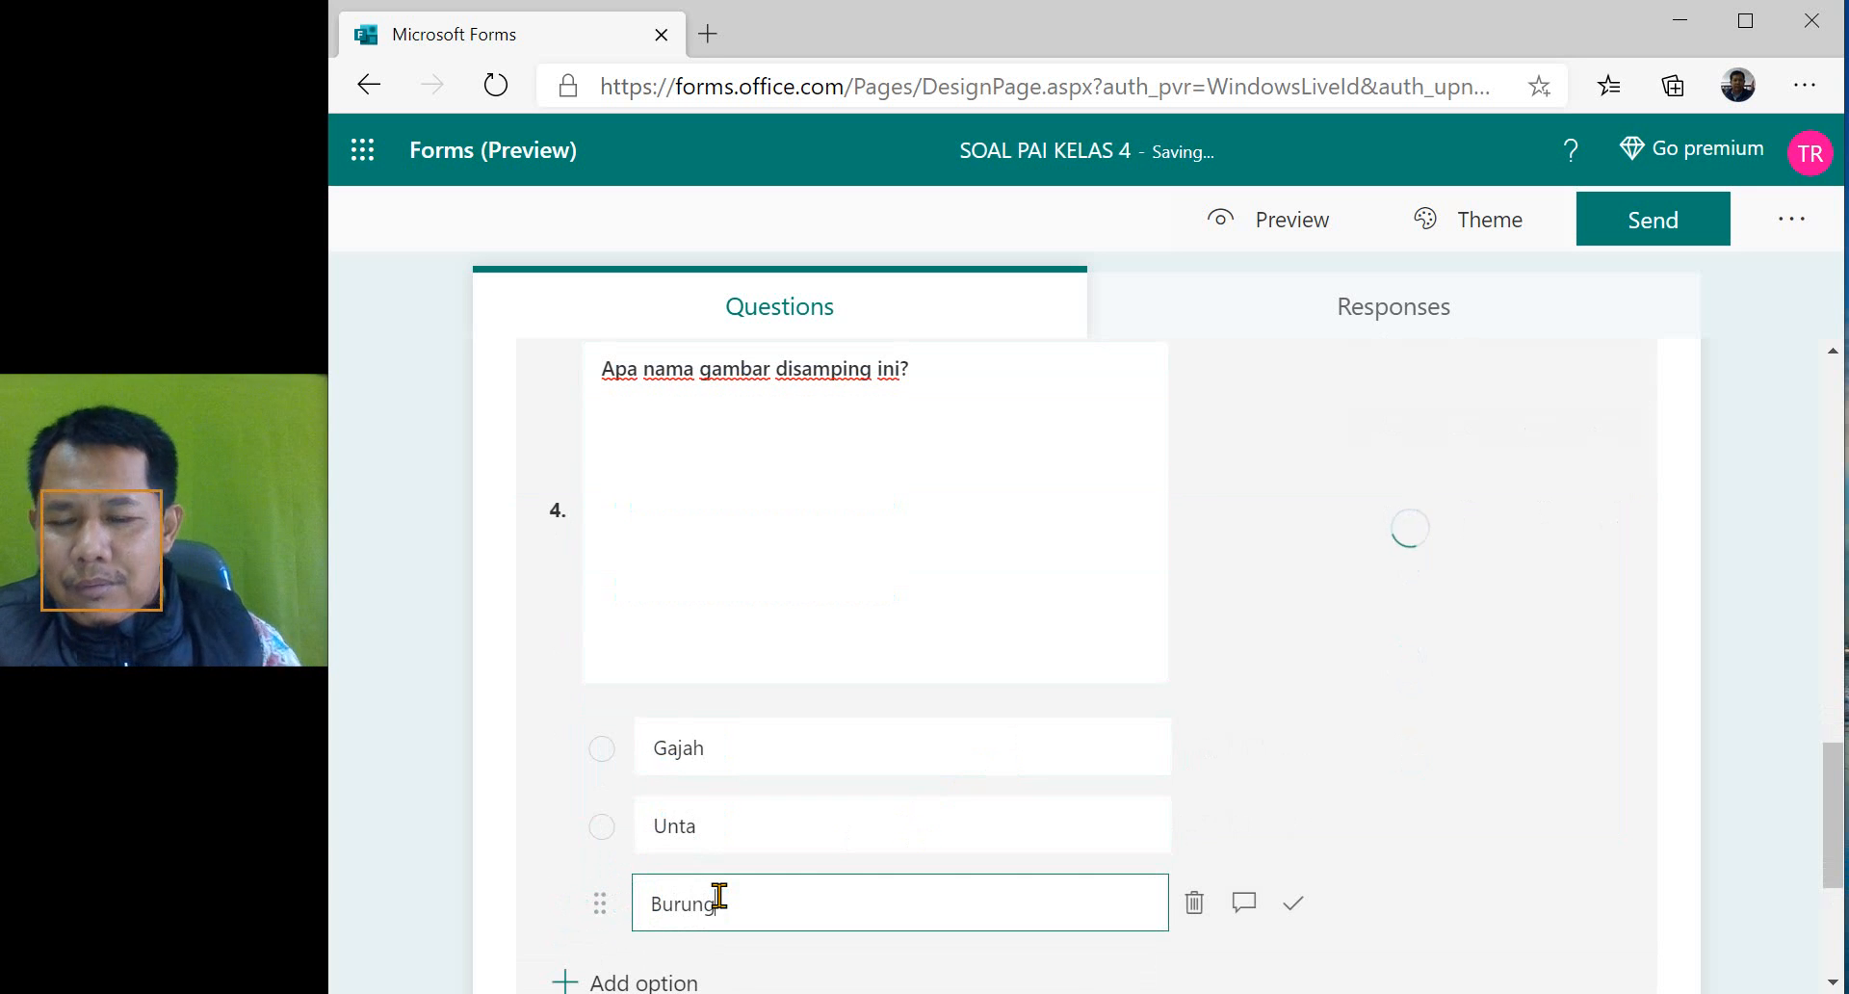
scroll(674, 905, down, 2)
click(637, 761)
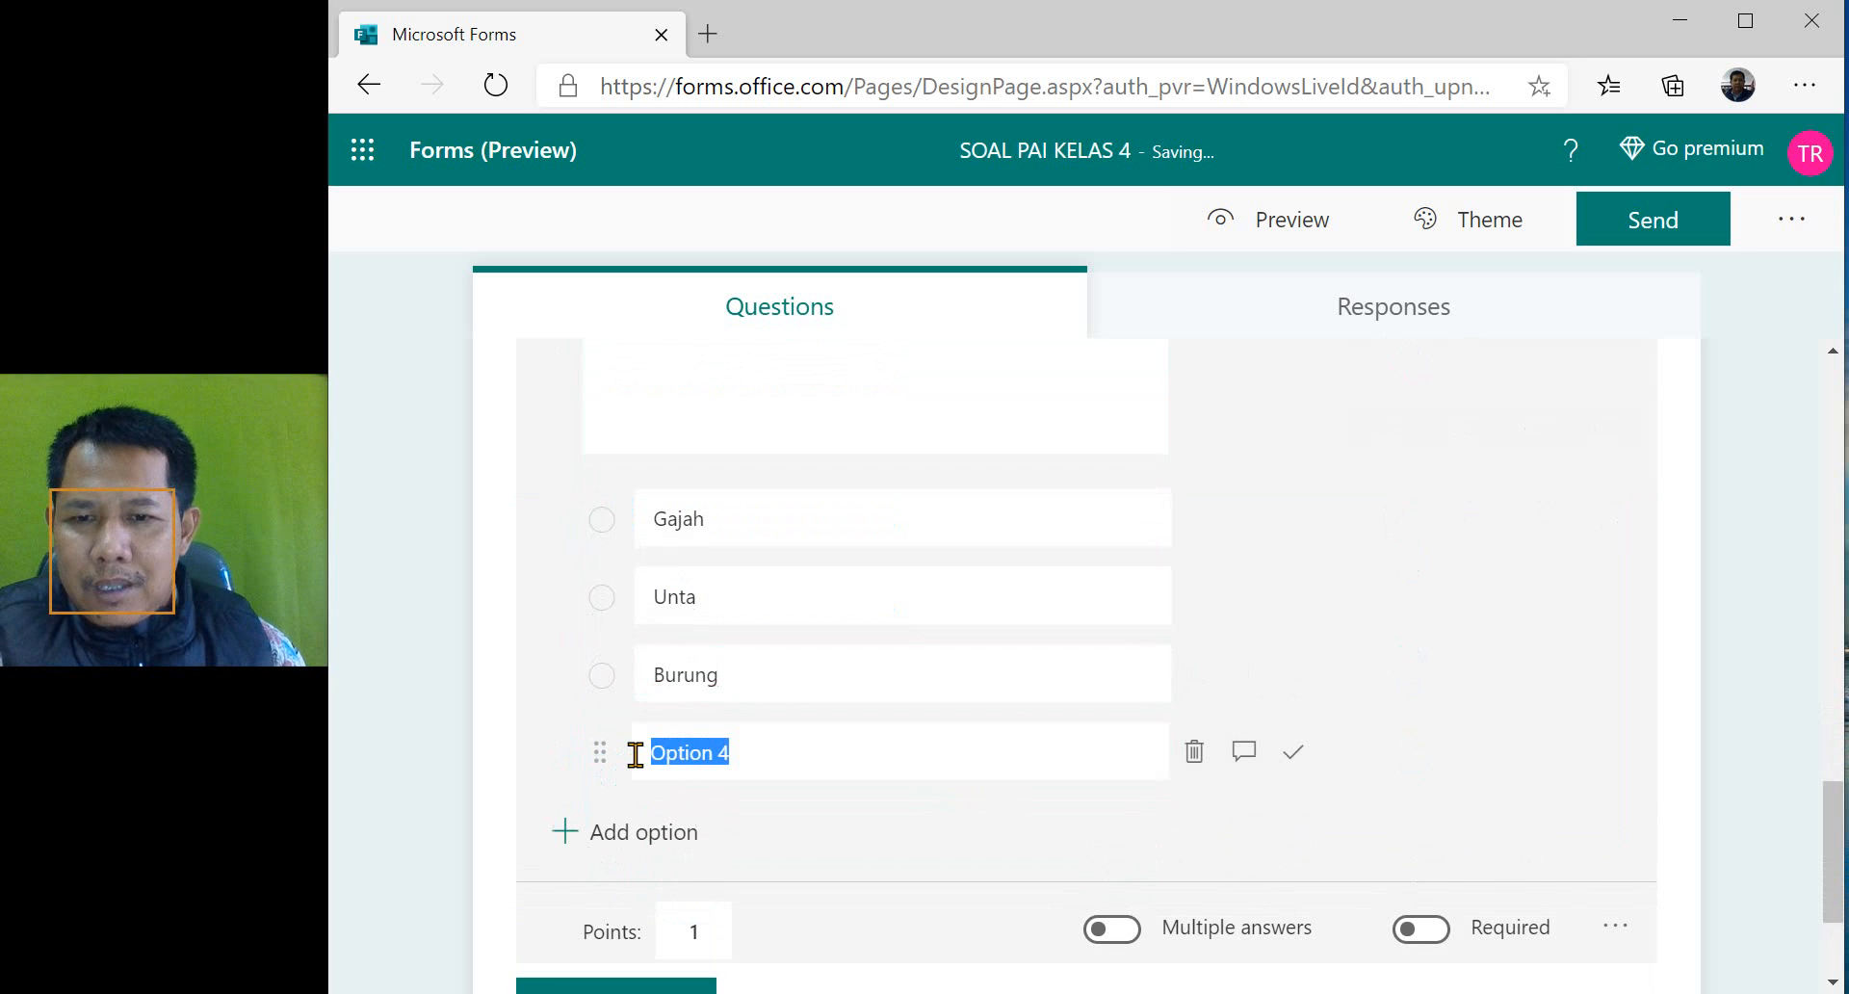
text(Kucing)
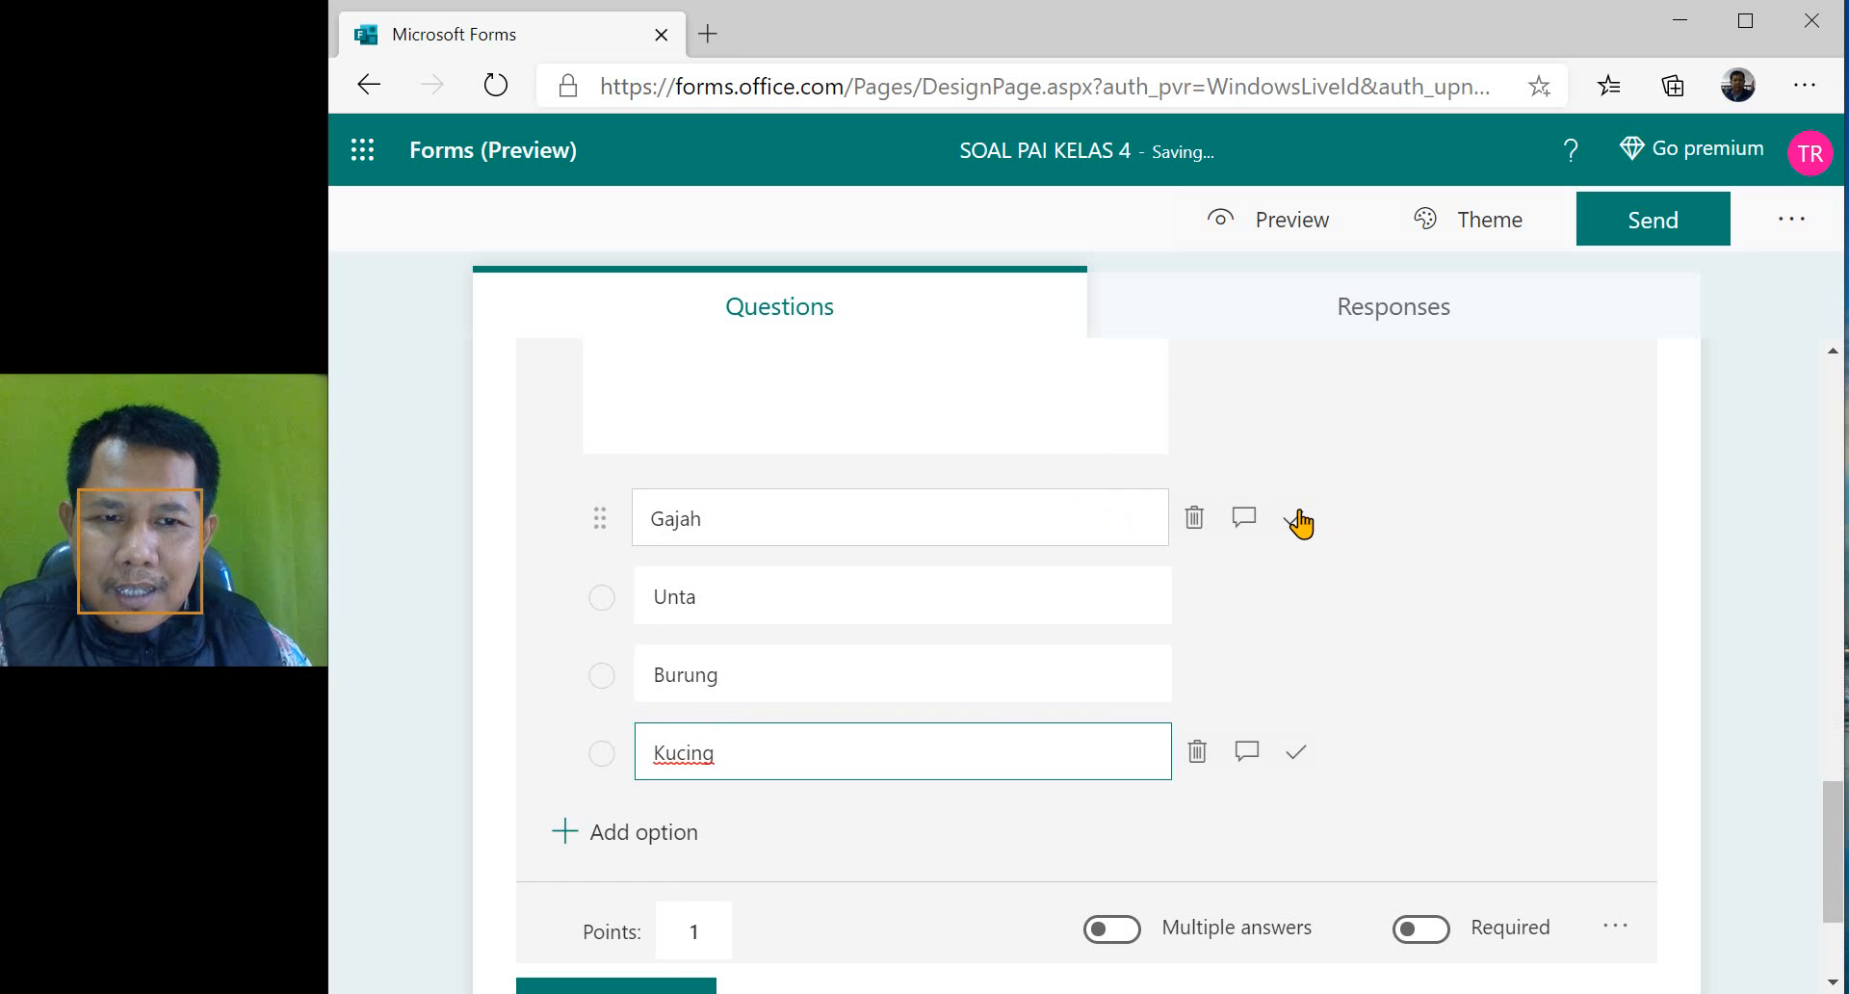
- Mark "Gajah" as the correct answer to question 4
click(1300, 521)
scroll(1551, 587, up, 5)
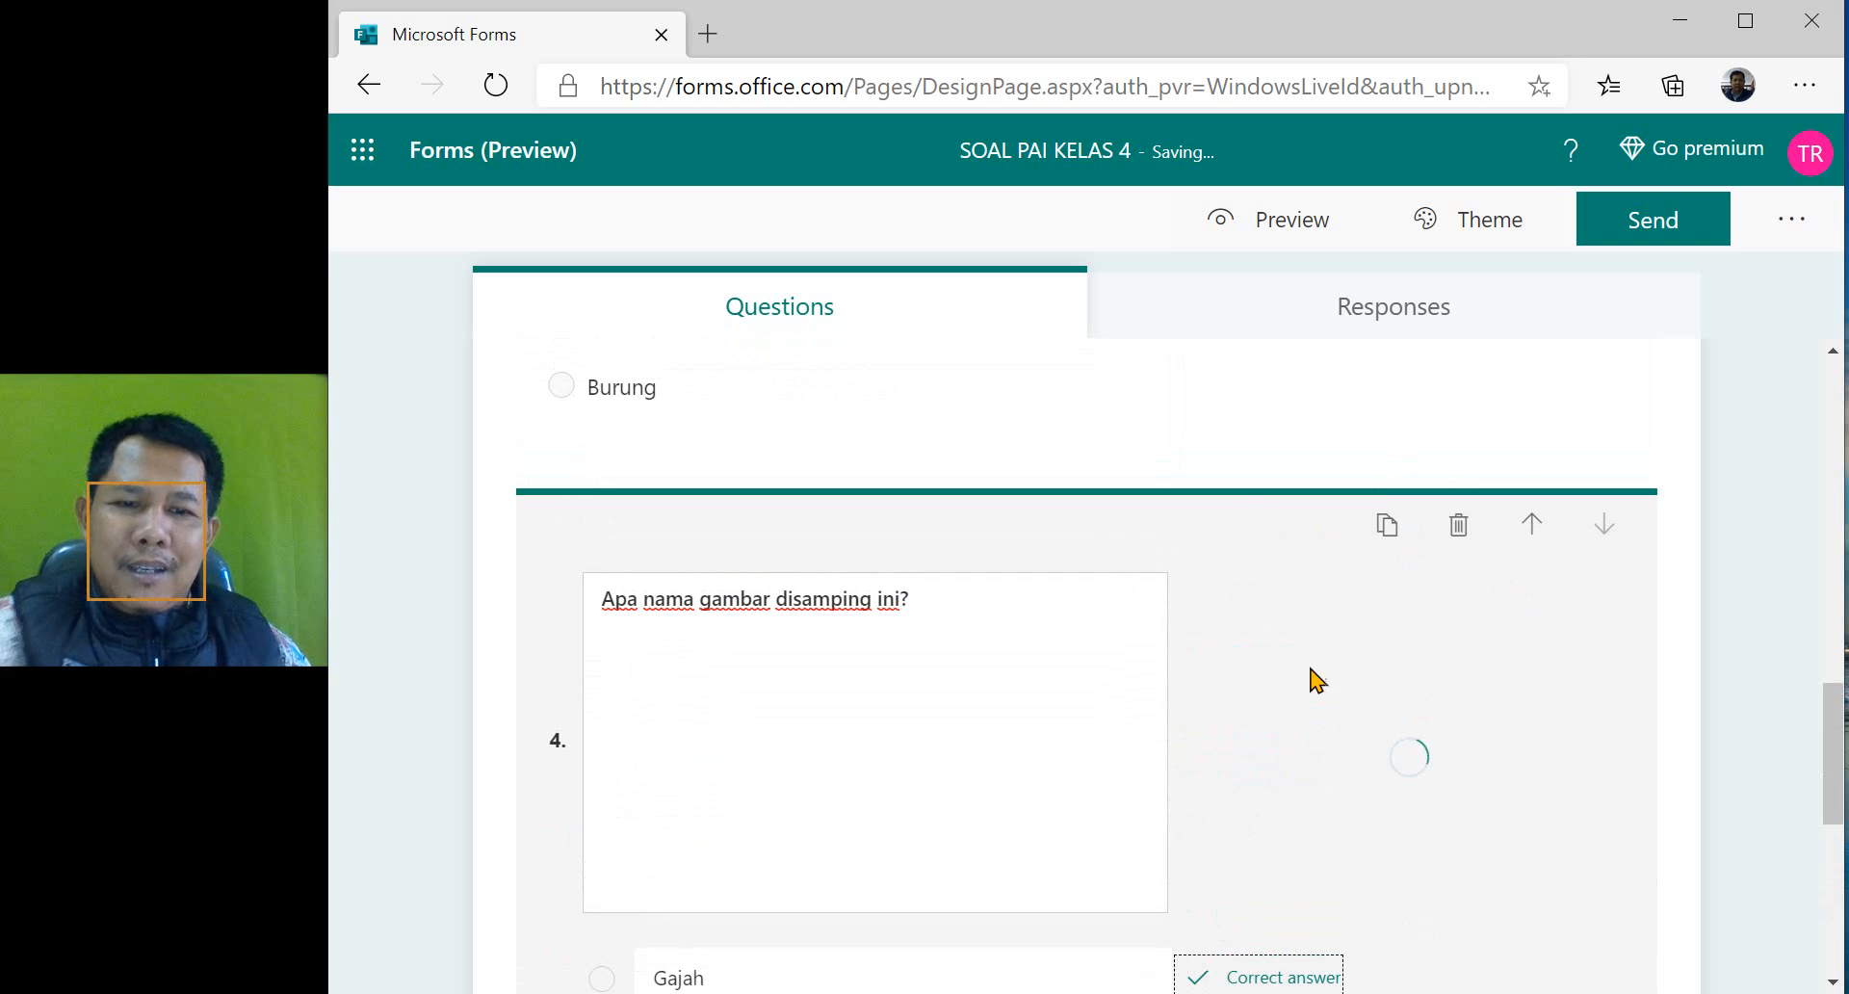
scroll(767, 677, up, 7)
scroll(770, 672, down, 7)
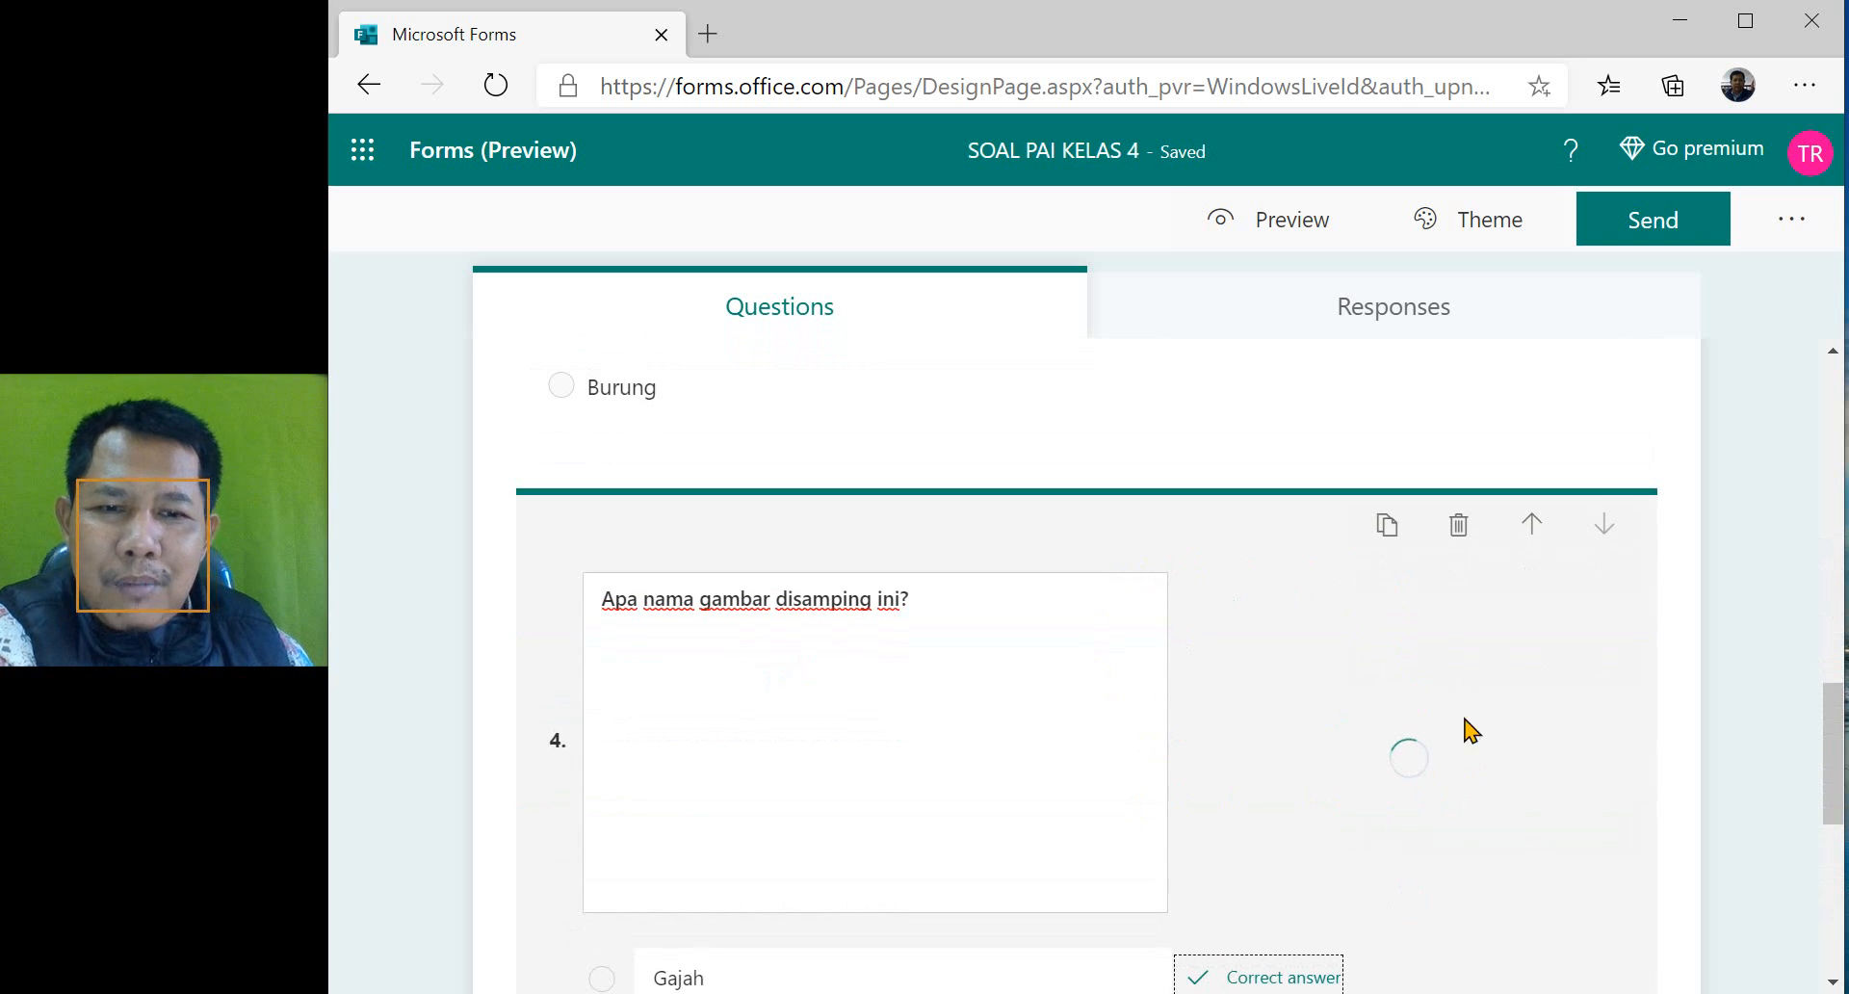
scroll(1367, 717, down, 3)
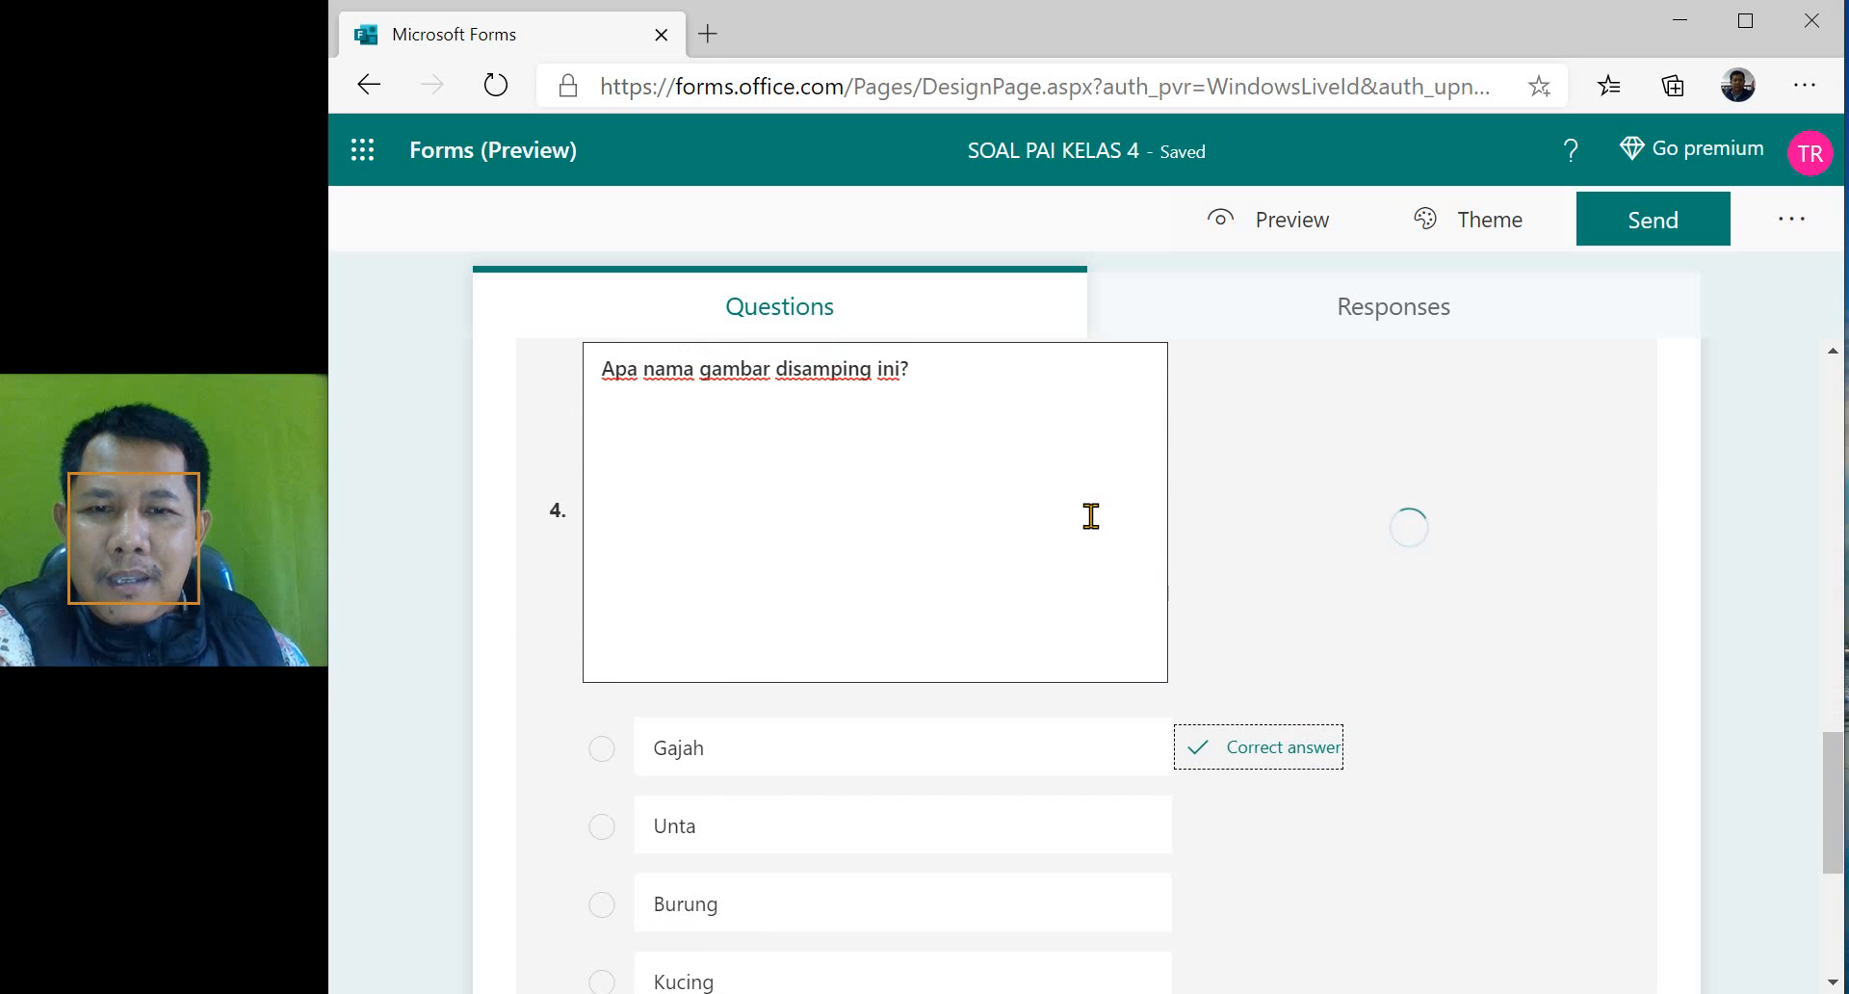
scroll(1091, 515, down, 5)
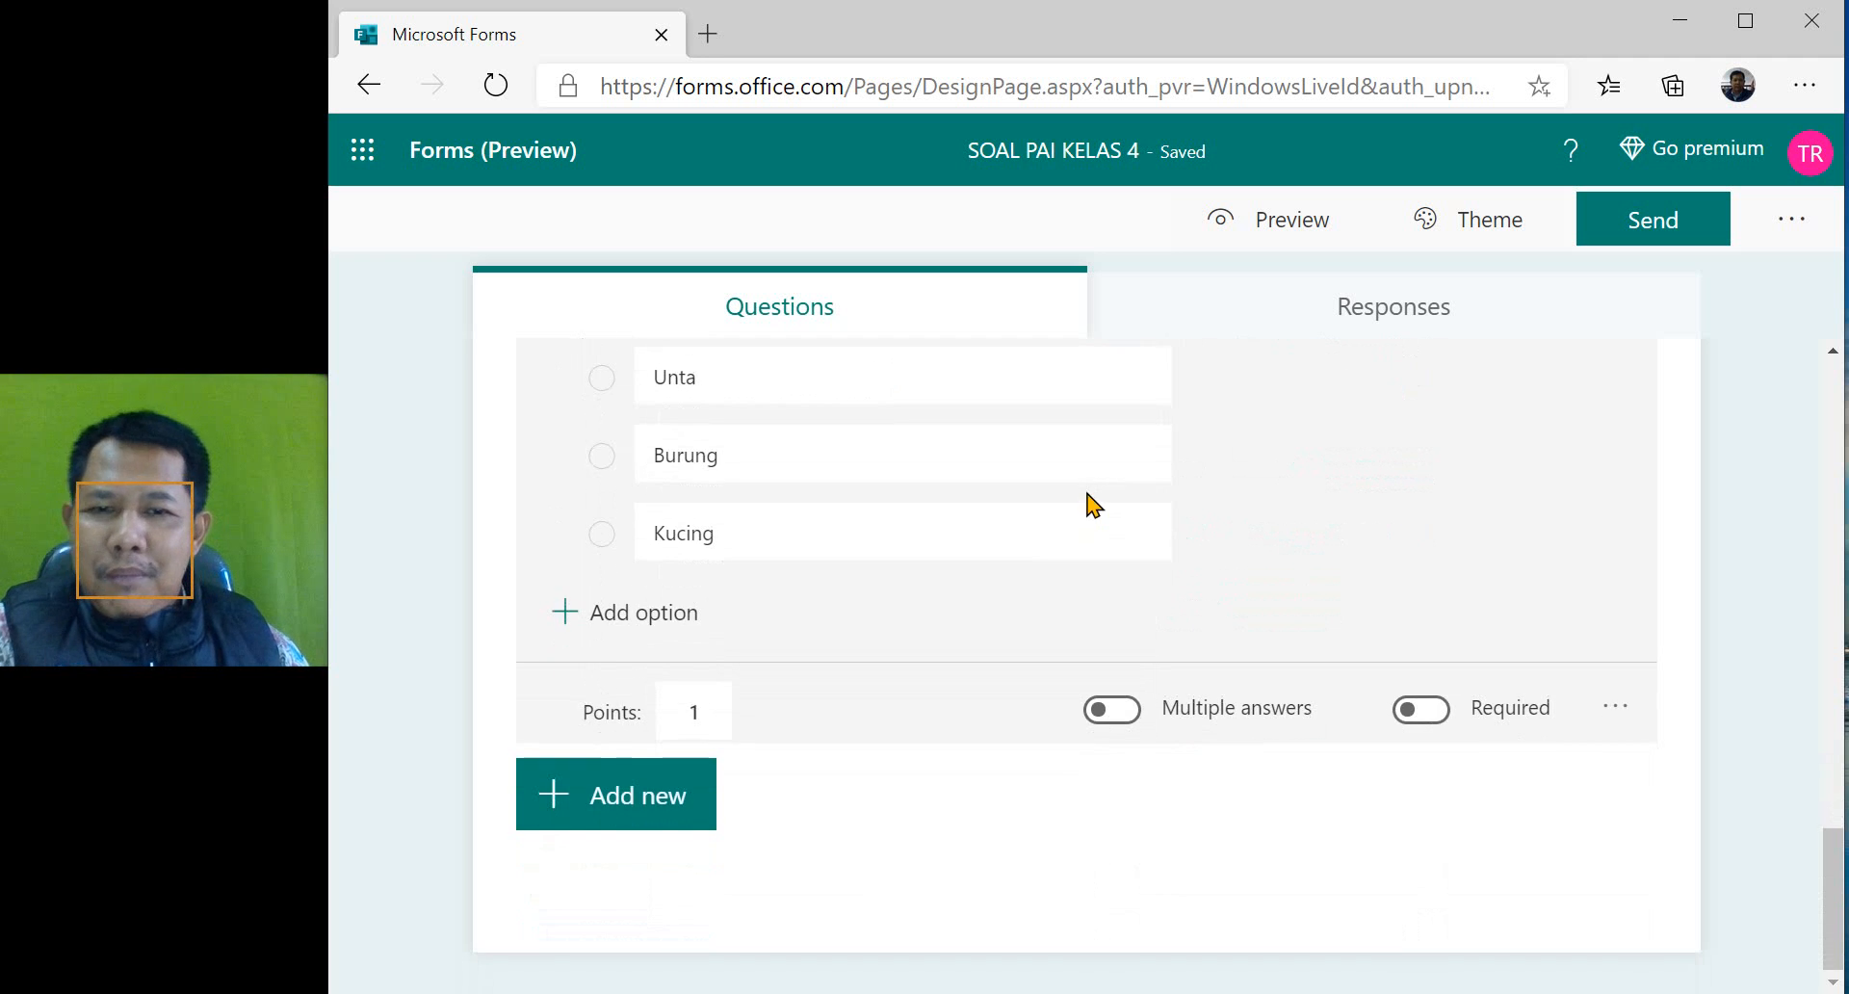
scroll(1091, 503, up, 5)
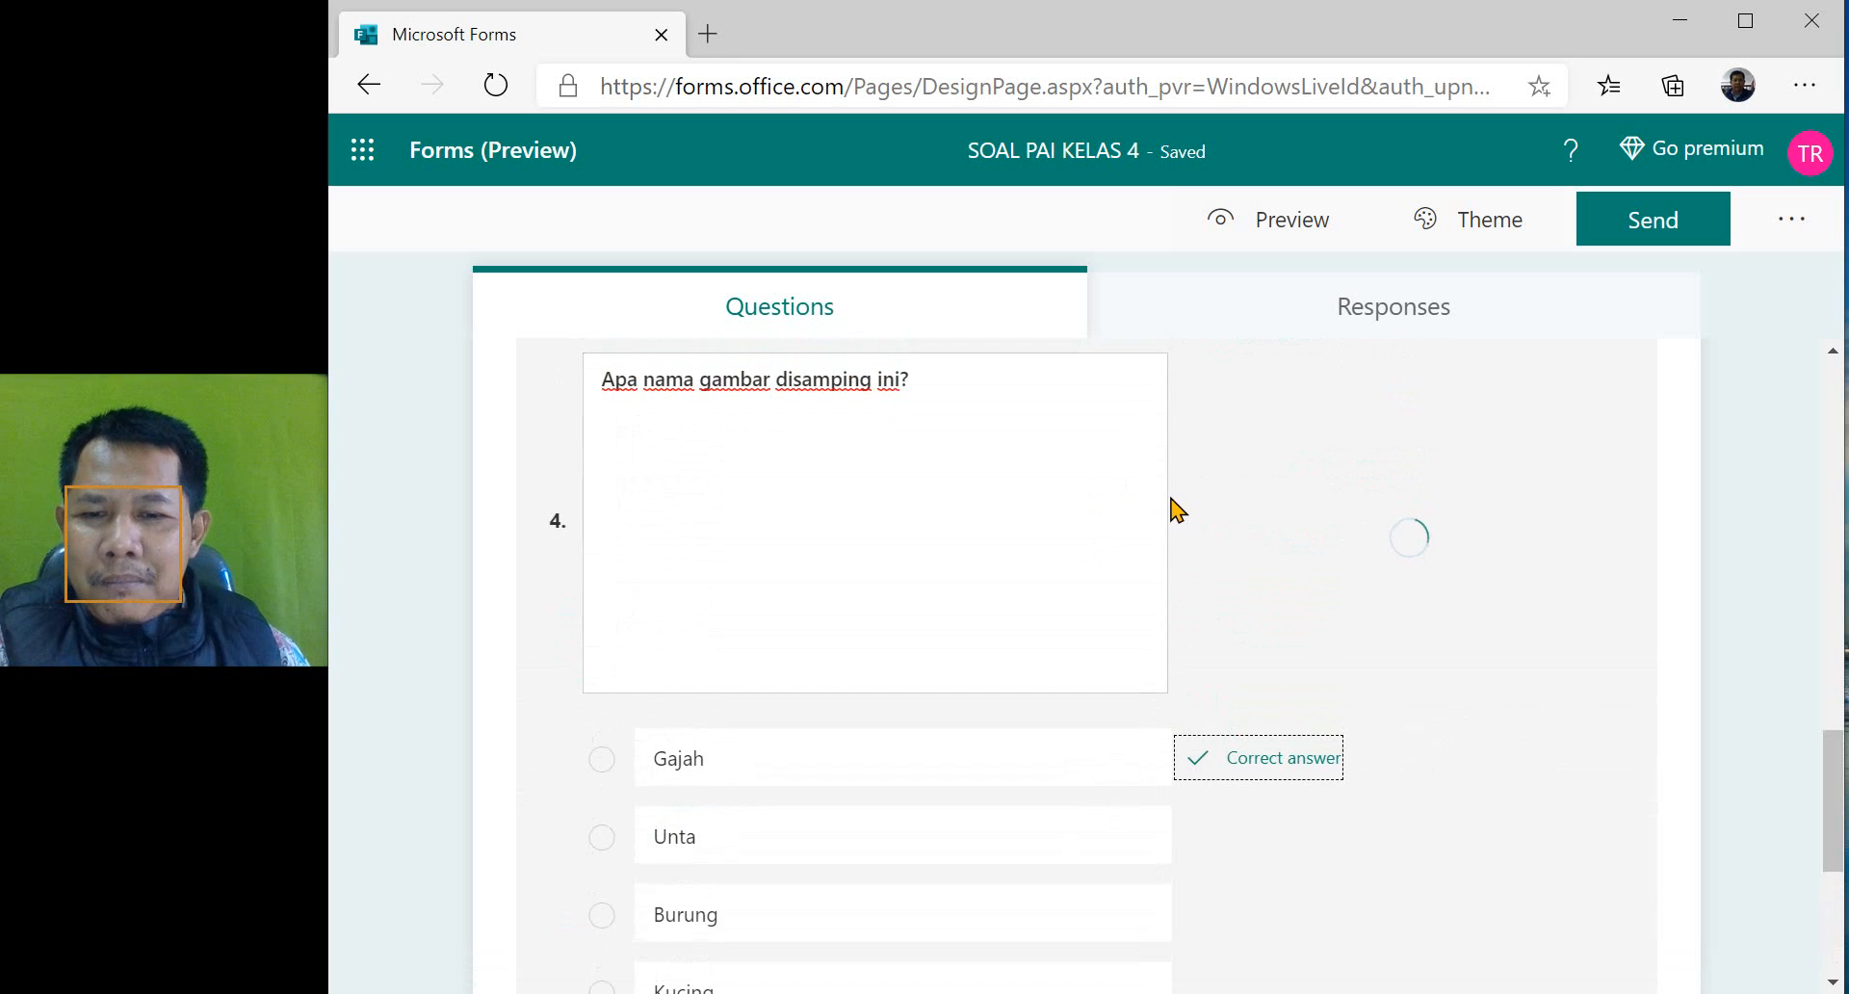
- Add a text question as question 5 below the elephant question
scroll(1175, 512, down, 5)
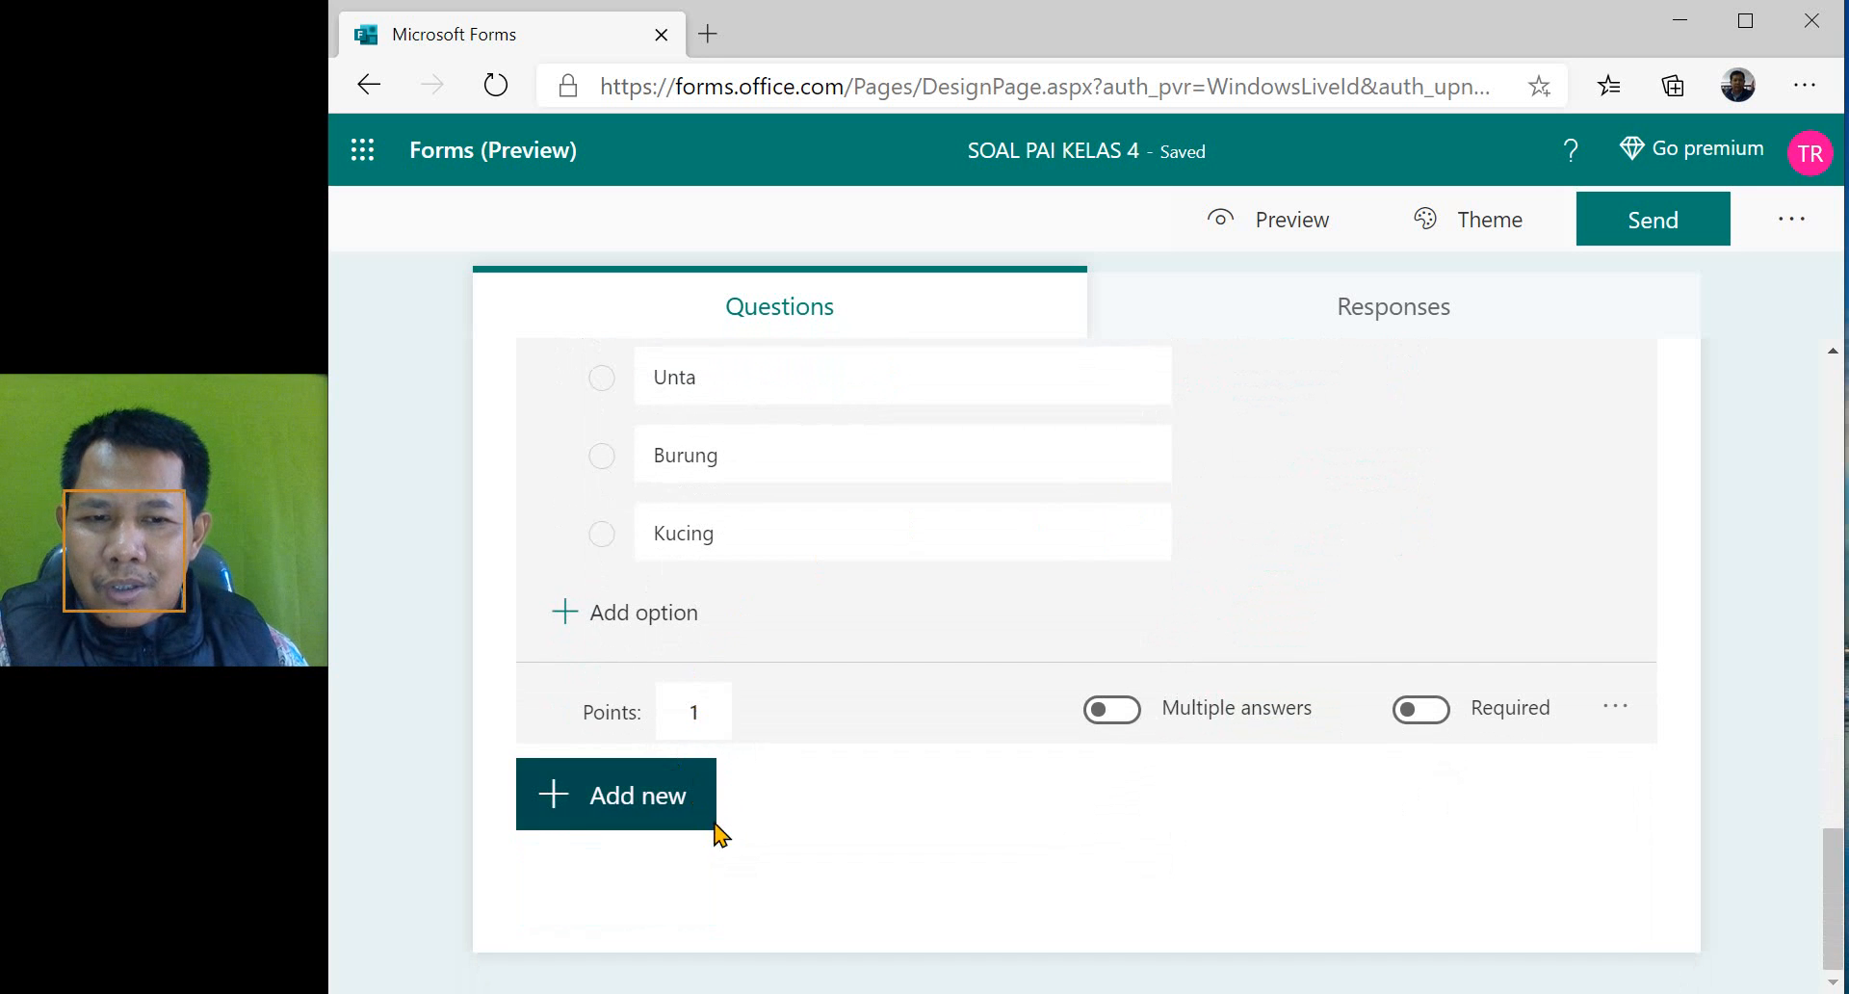
click(660, 811)
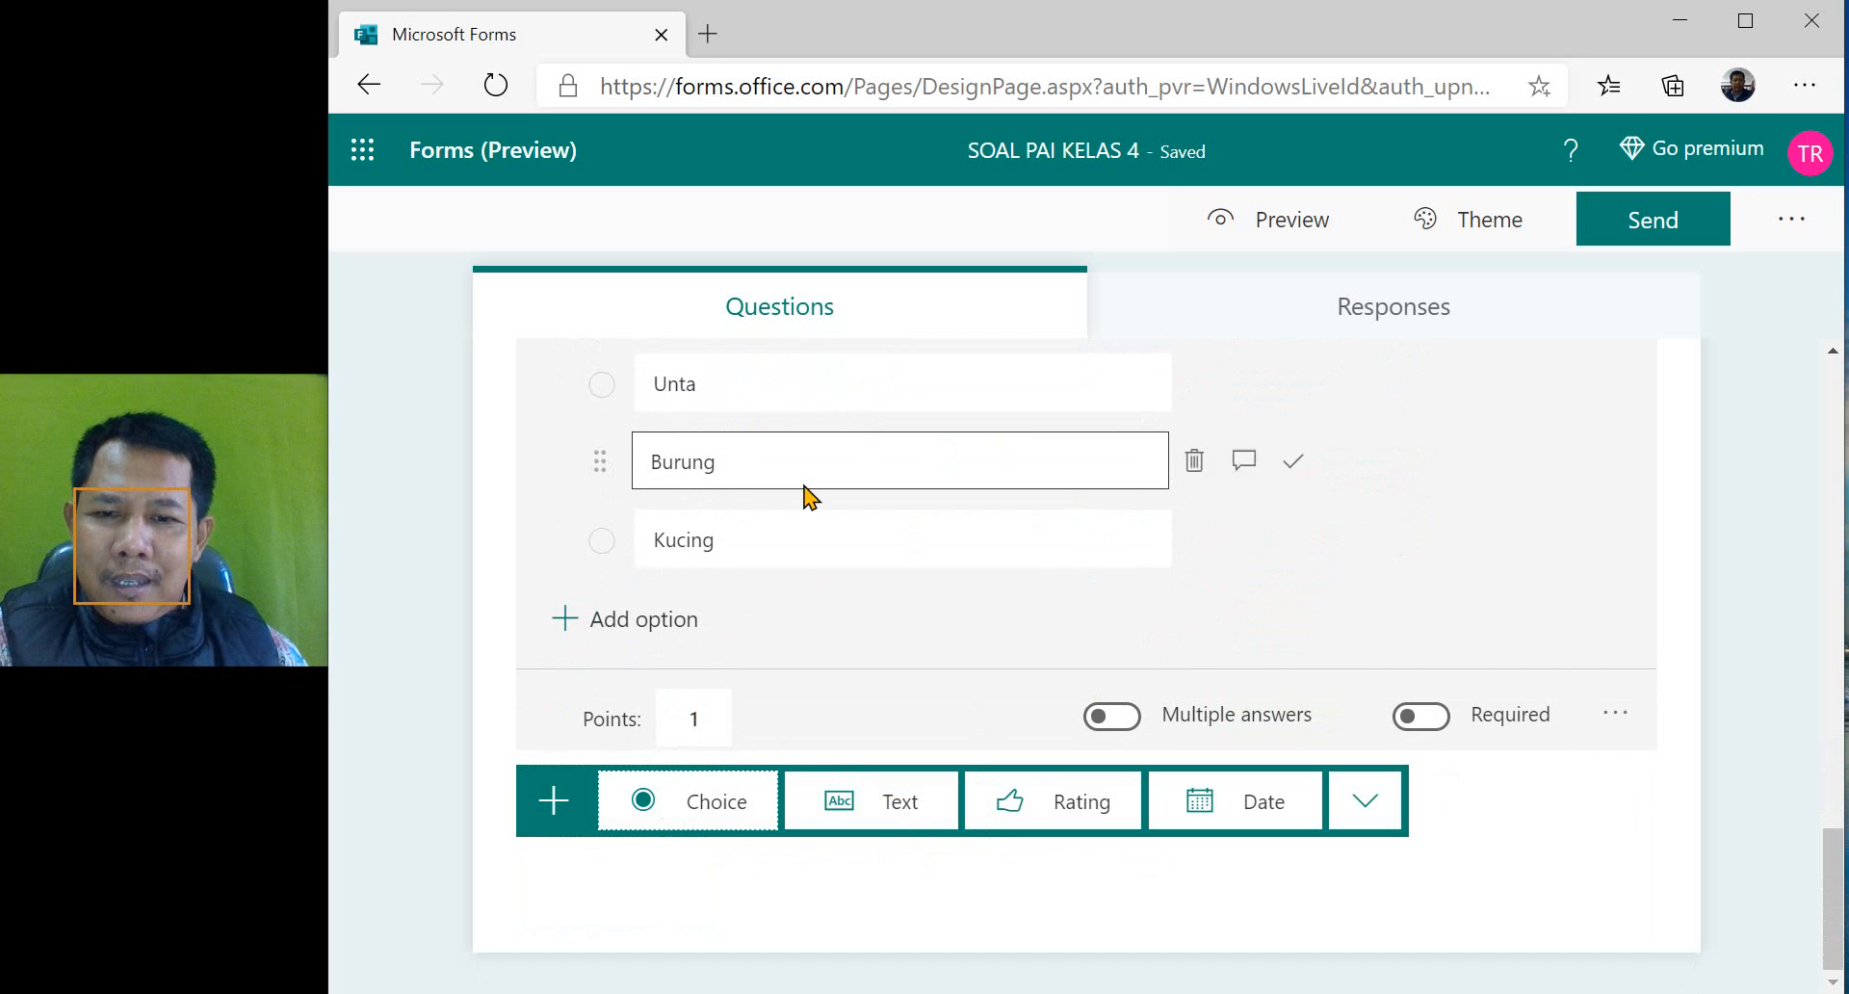
click(873, 809)
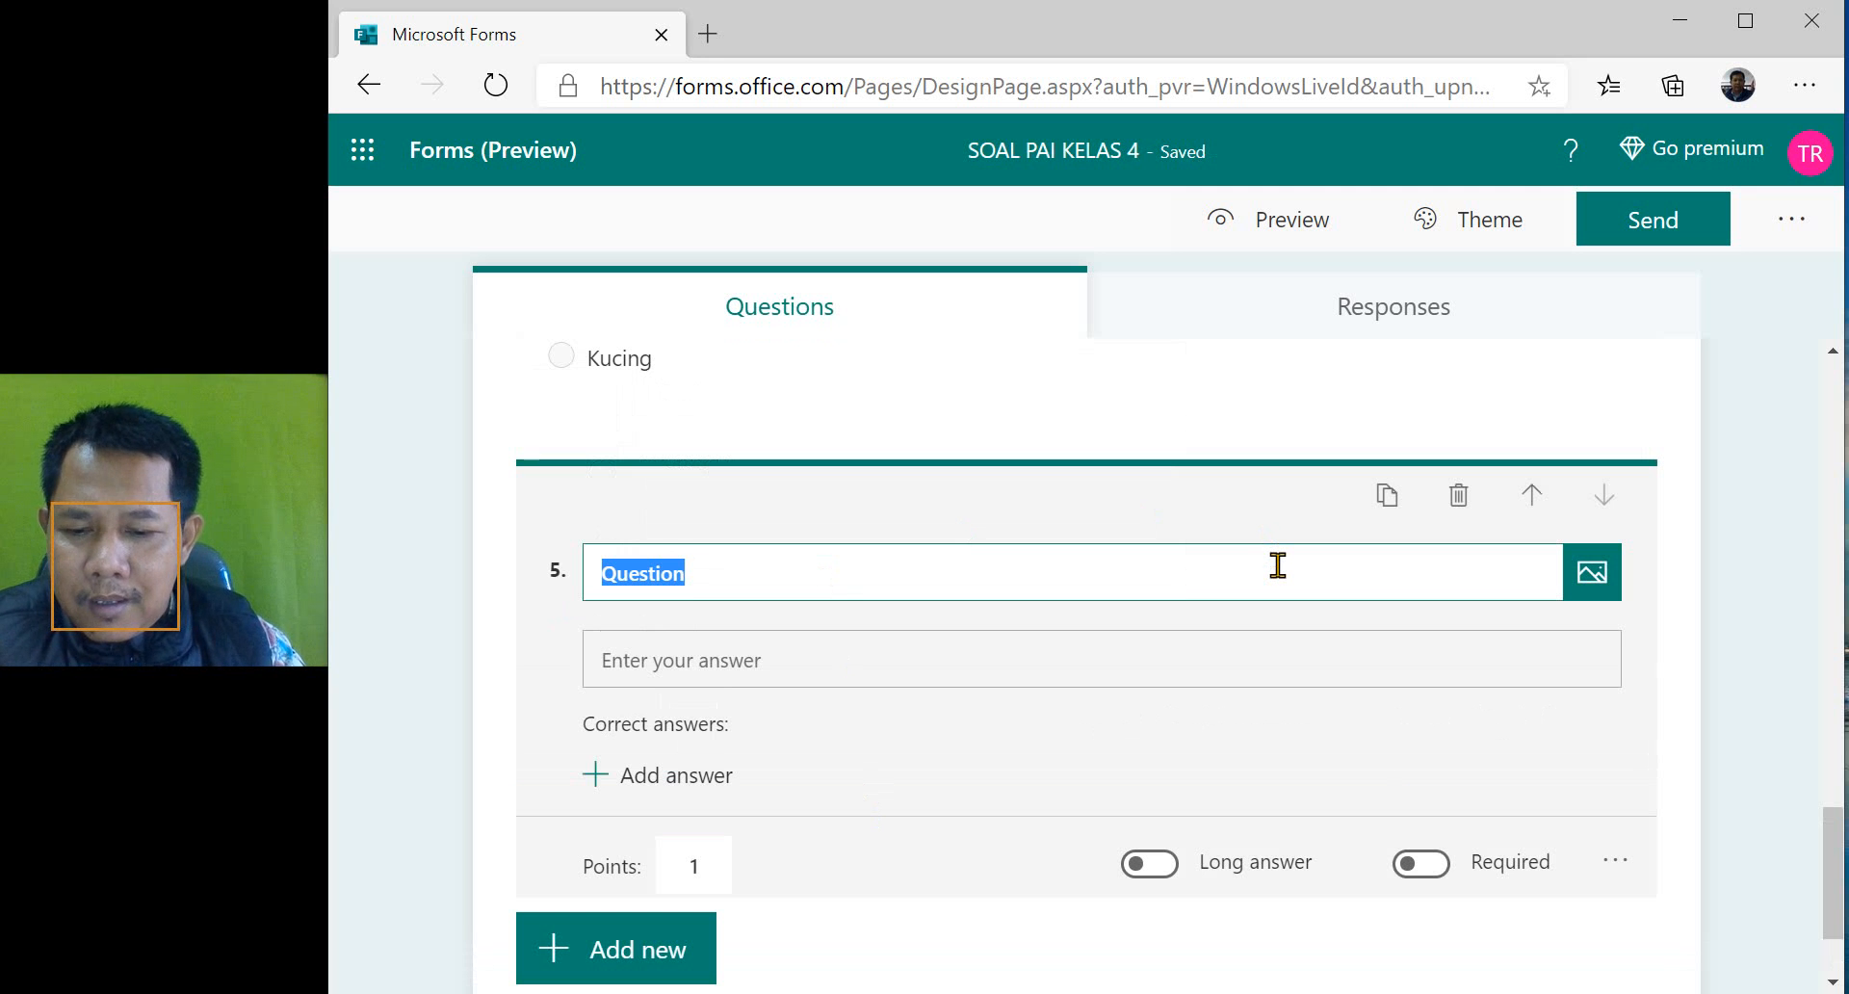
text(siapakah )
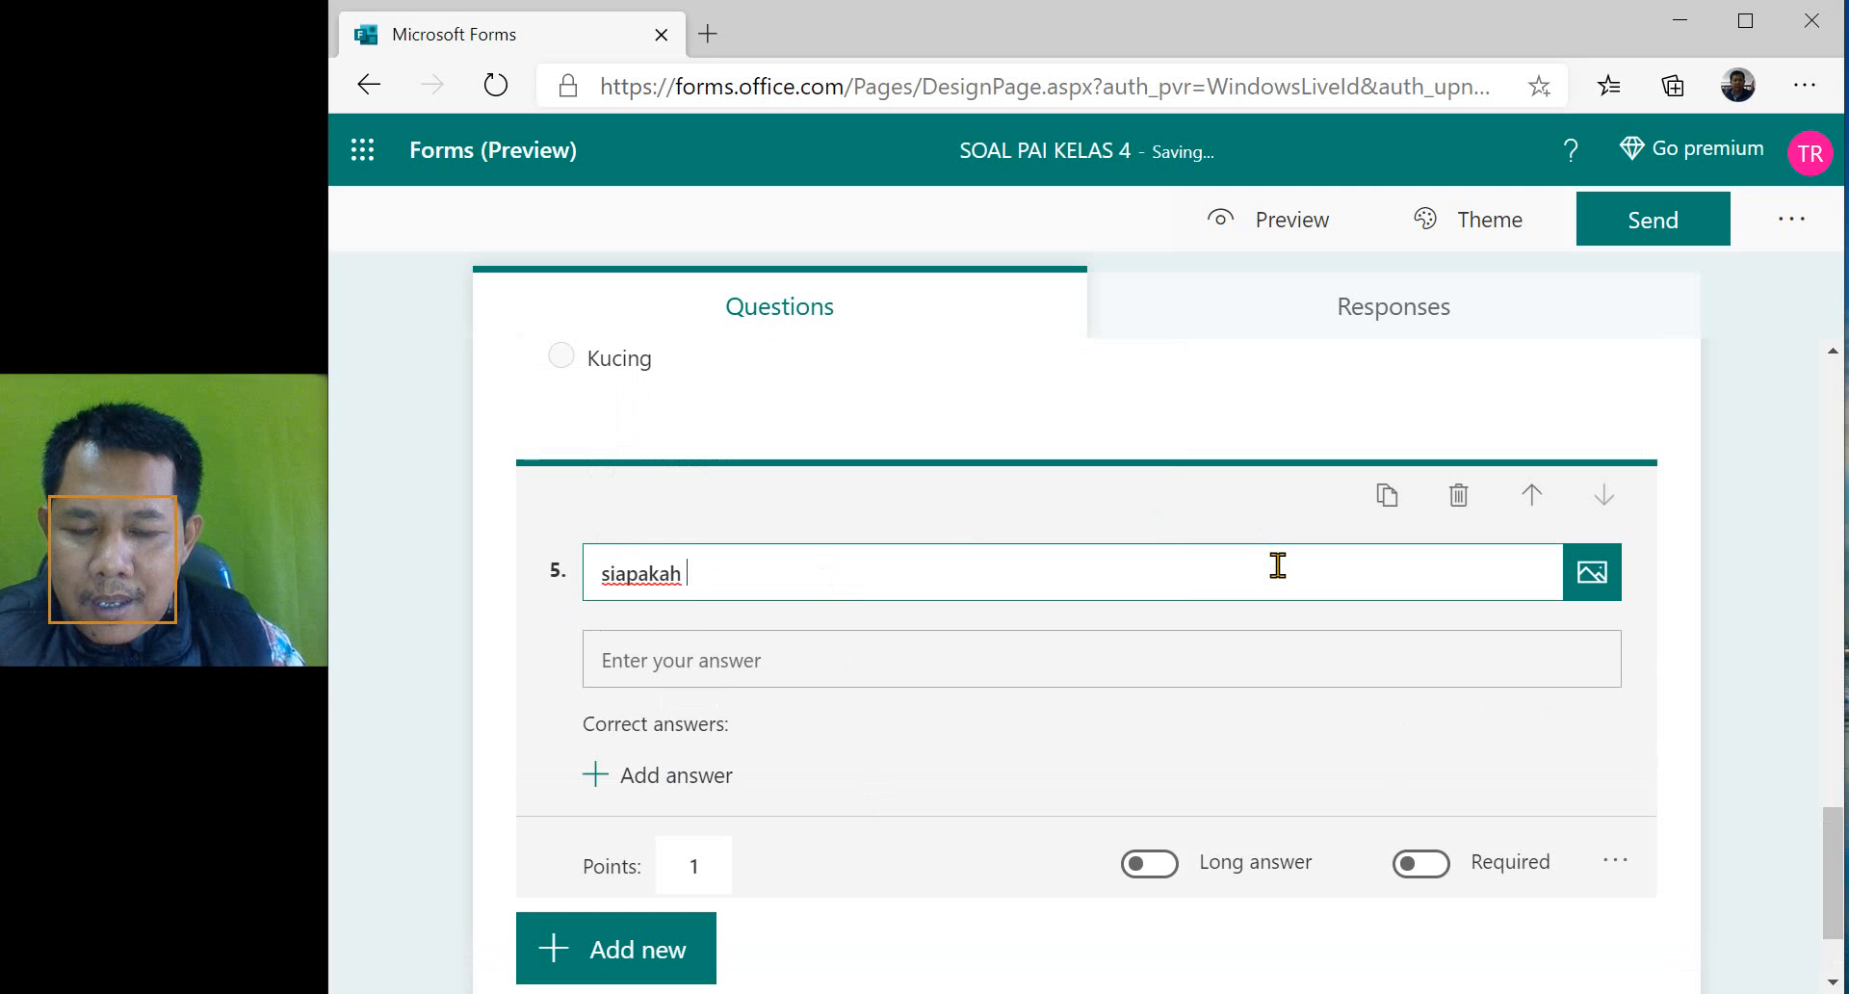
text(guber)
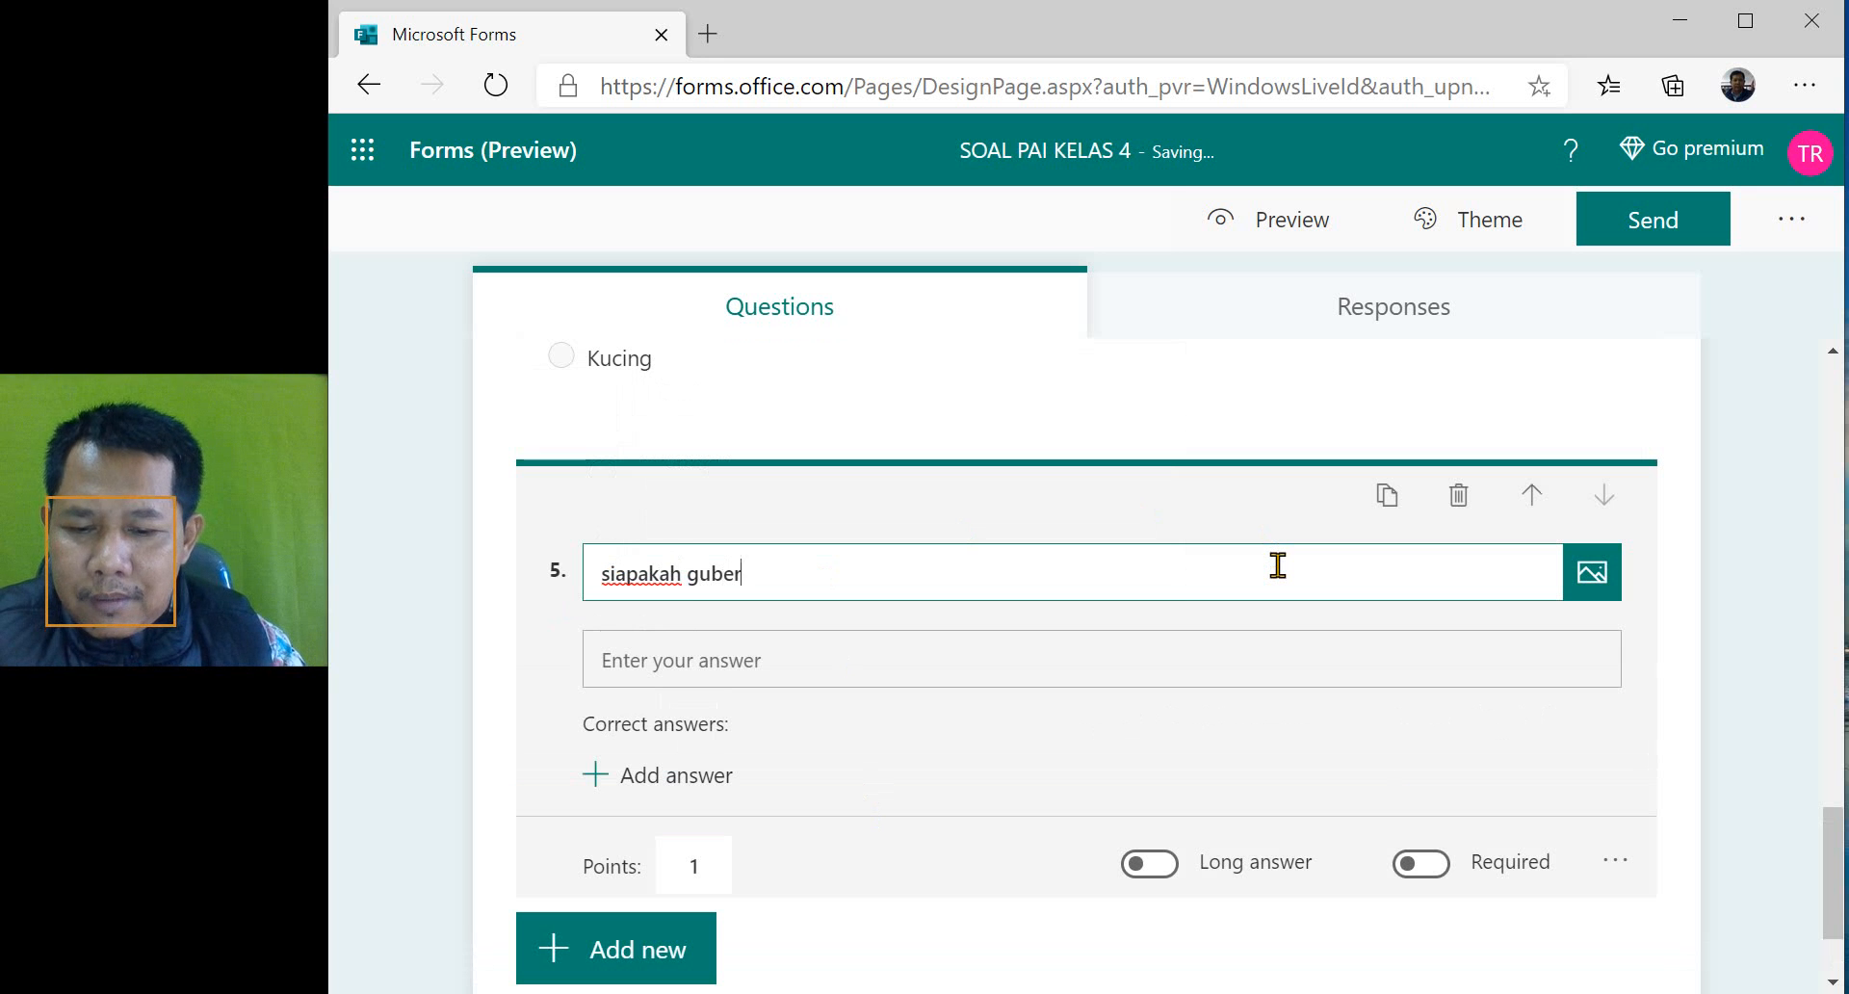
text(nur )
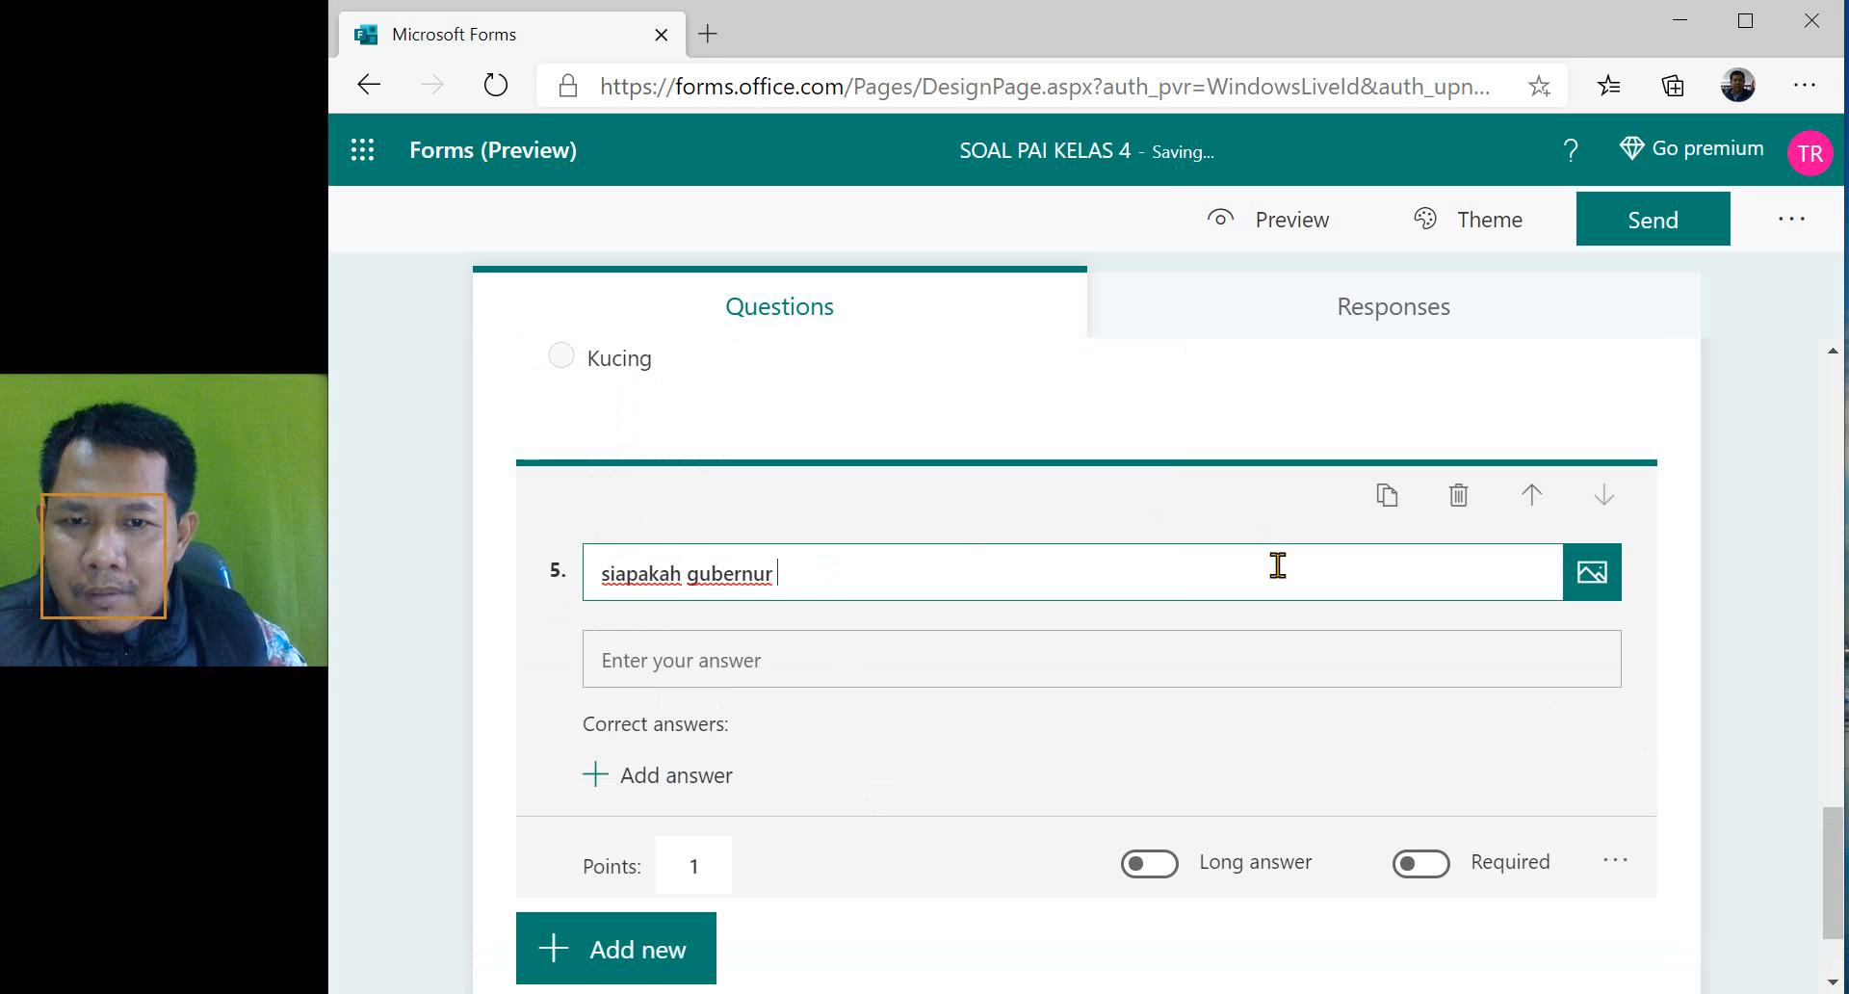
text(yang keja)
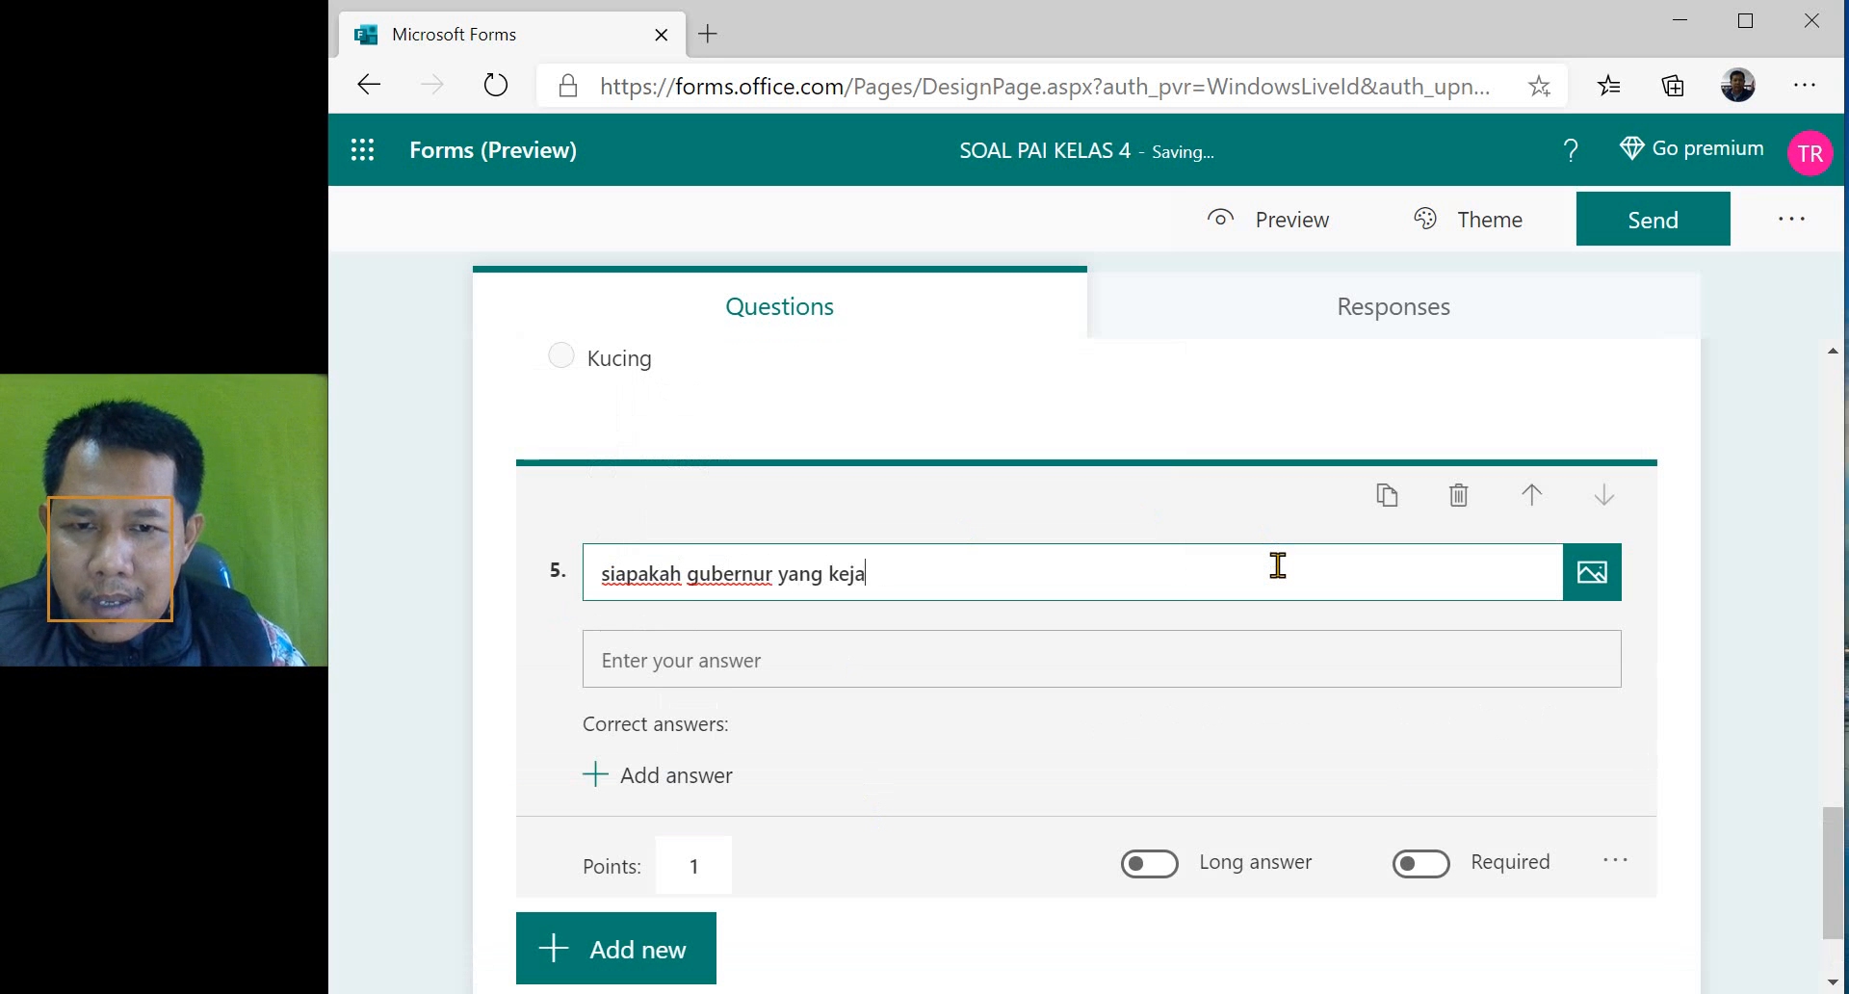
text(m)
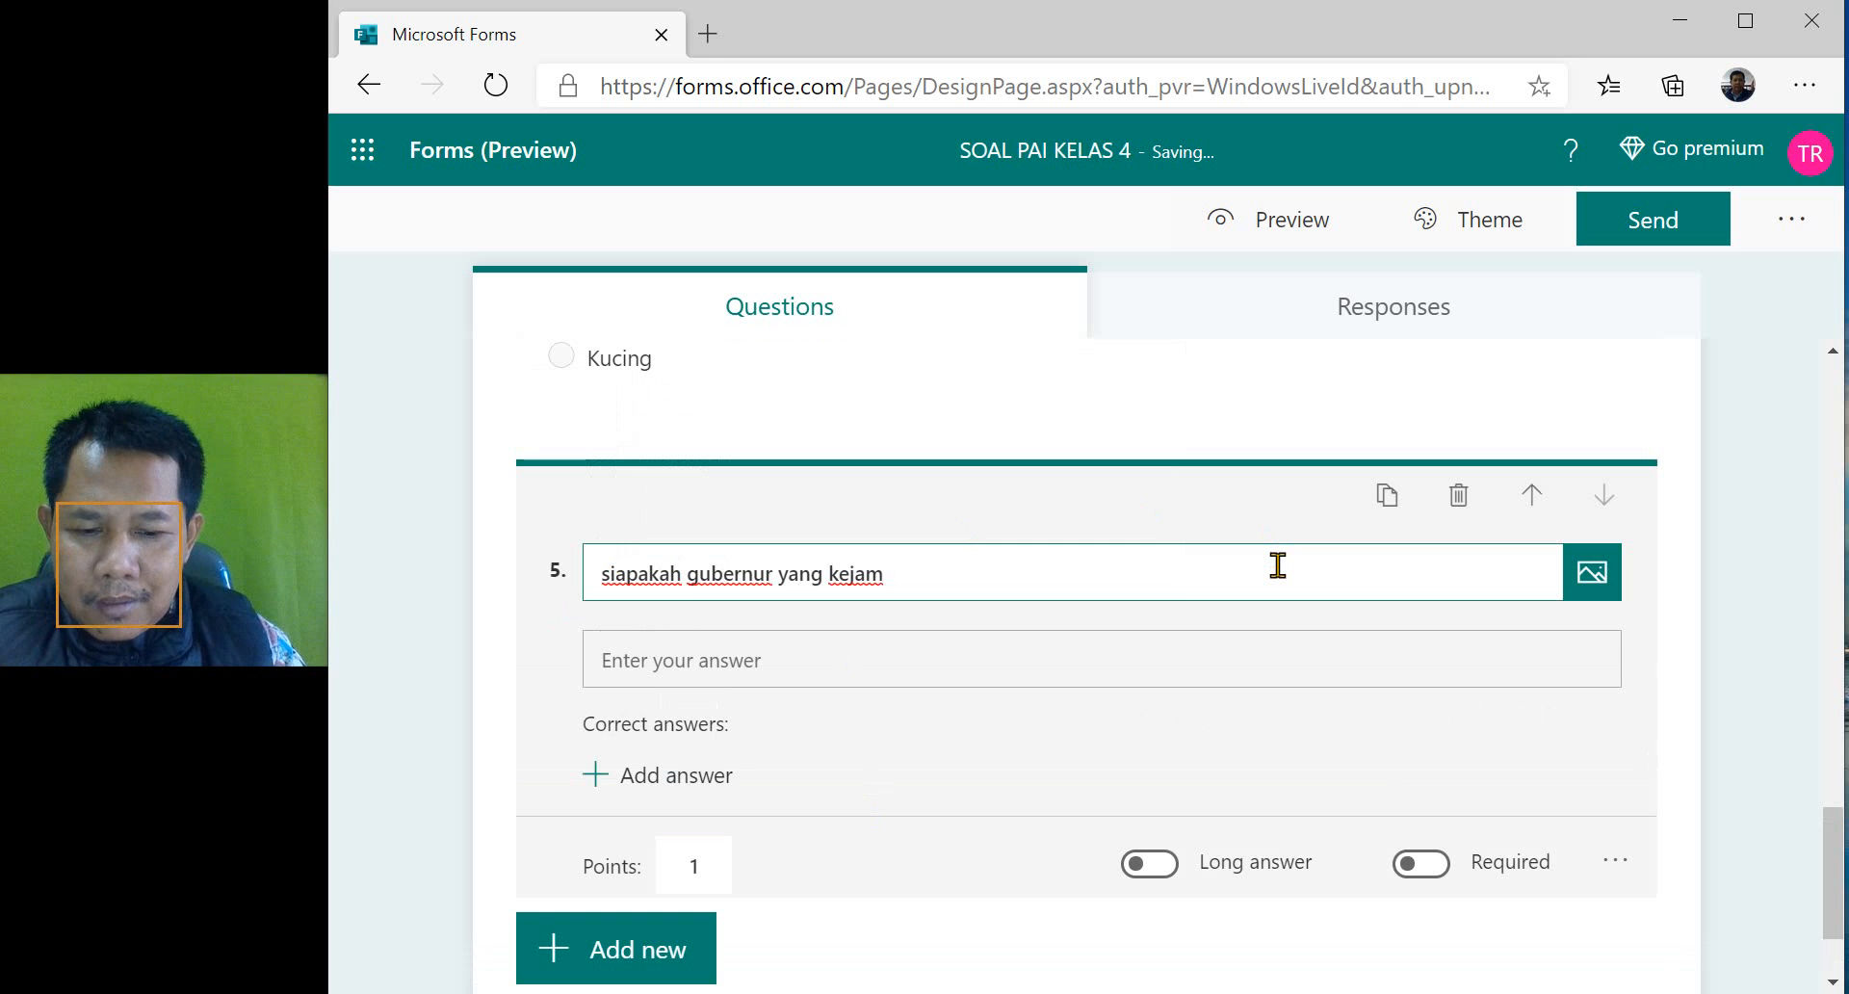
key(BackSpace)
key(BackSpace)
key(BackSpace)
key(BackSpace)
key(BackSpace)
key(BackSpace)
key(BackSpace)
key(BackSpace)
key(BackSpace)
key(BackSpace)
key(BackSpace)
key(BackSpace)
key(BackSpace)
key(BackSpace)
key(BackSpace)
key(BackSpace)
key(BackSpace)
key(BackSpace)
key(BackSpace)
key(BackSpace)
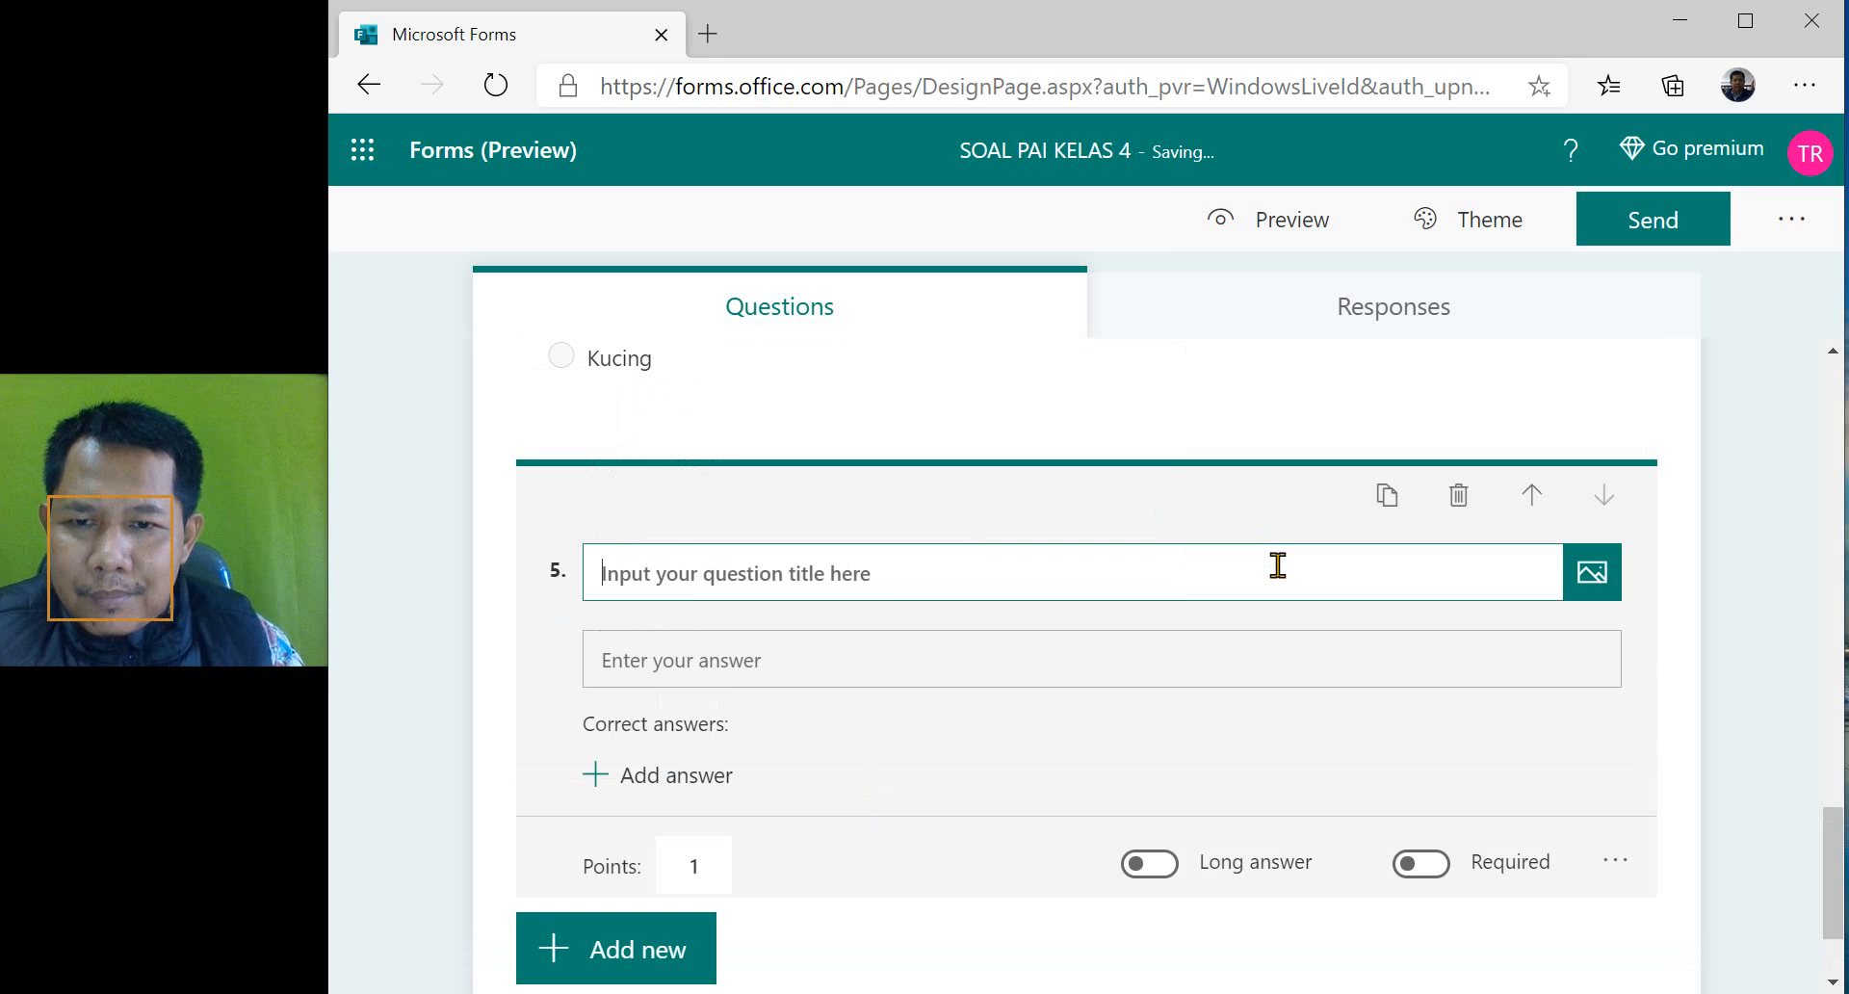
text(Peristi)
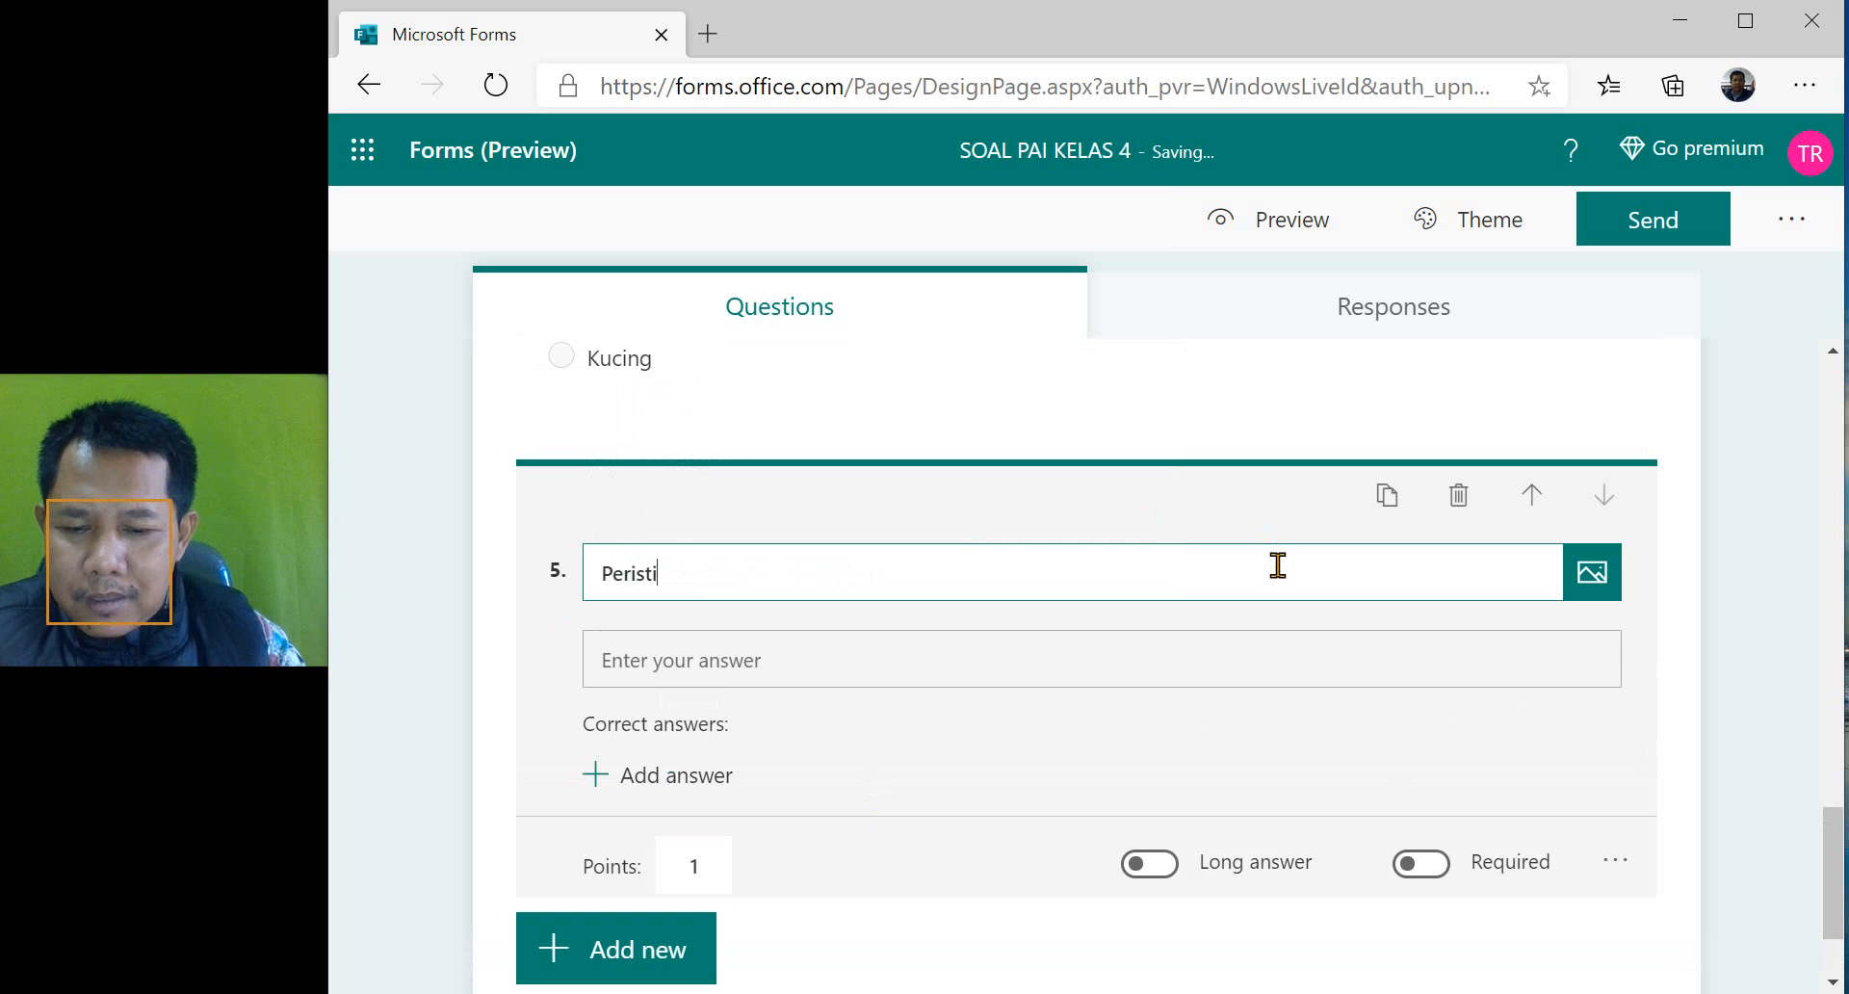
text(wa apa yan)
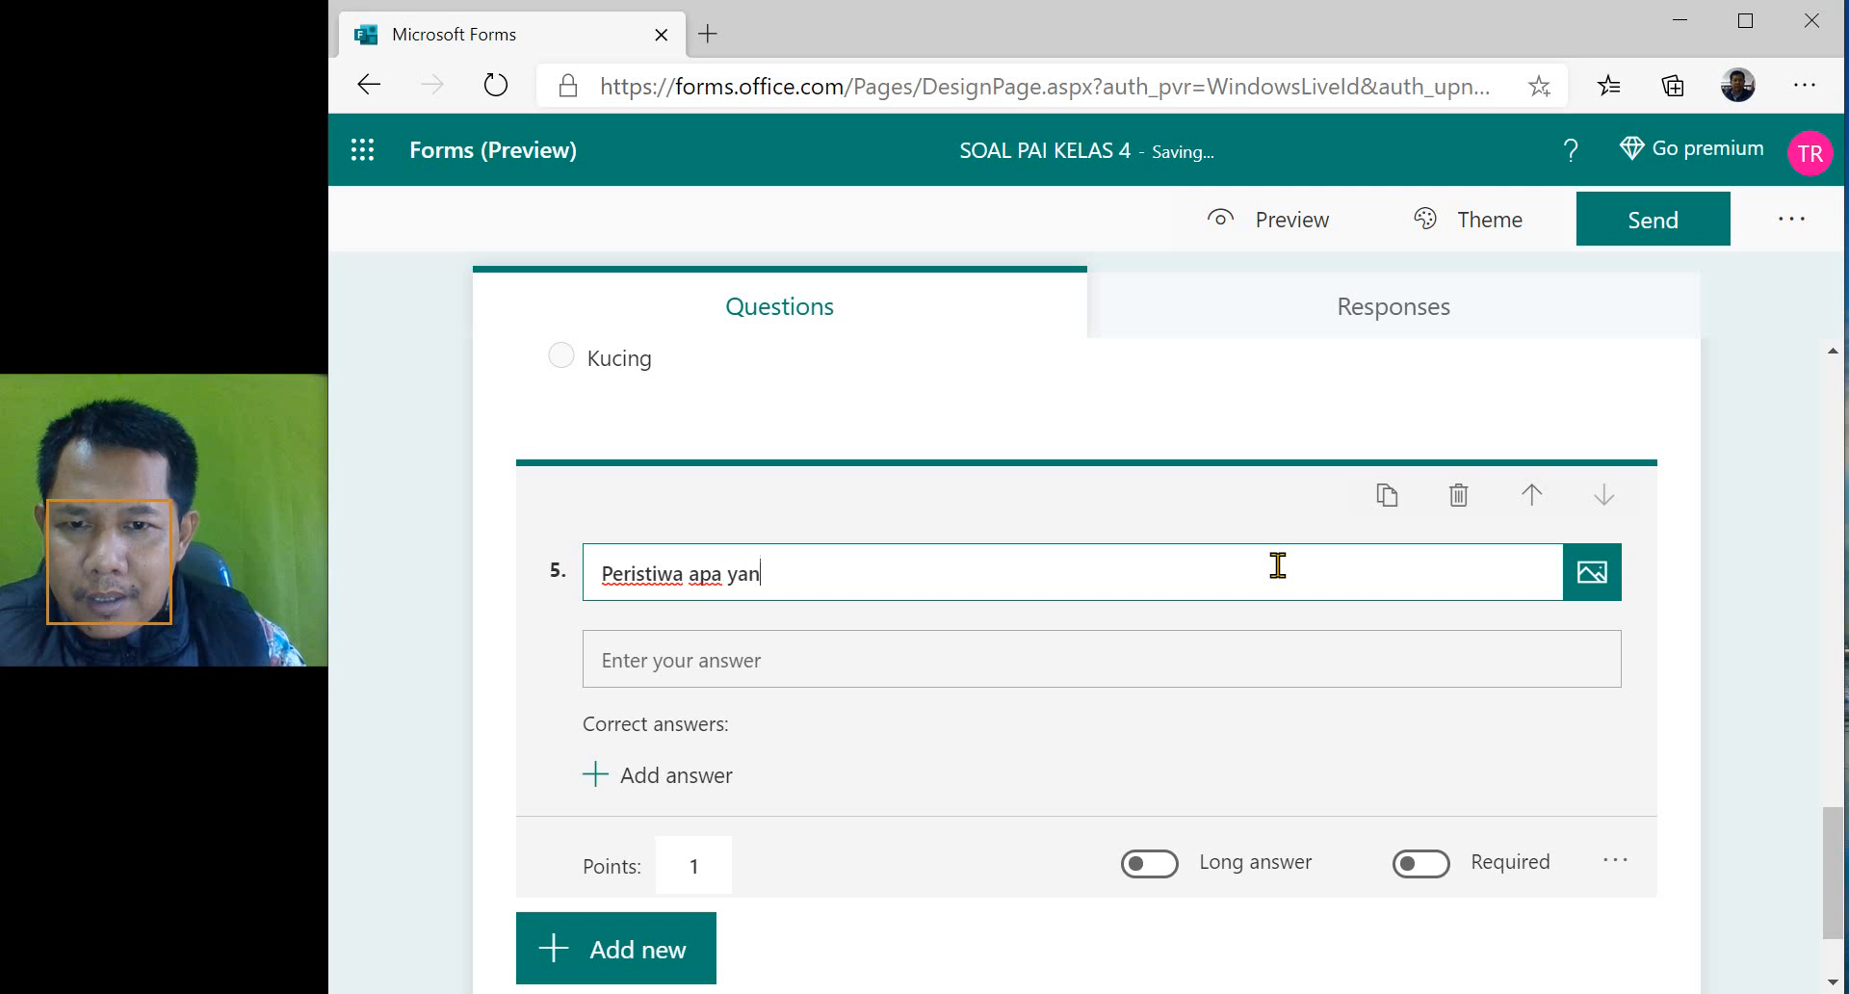
text(g terjadi ke)
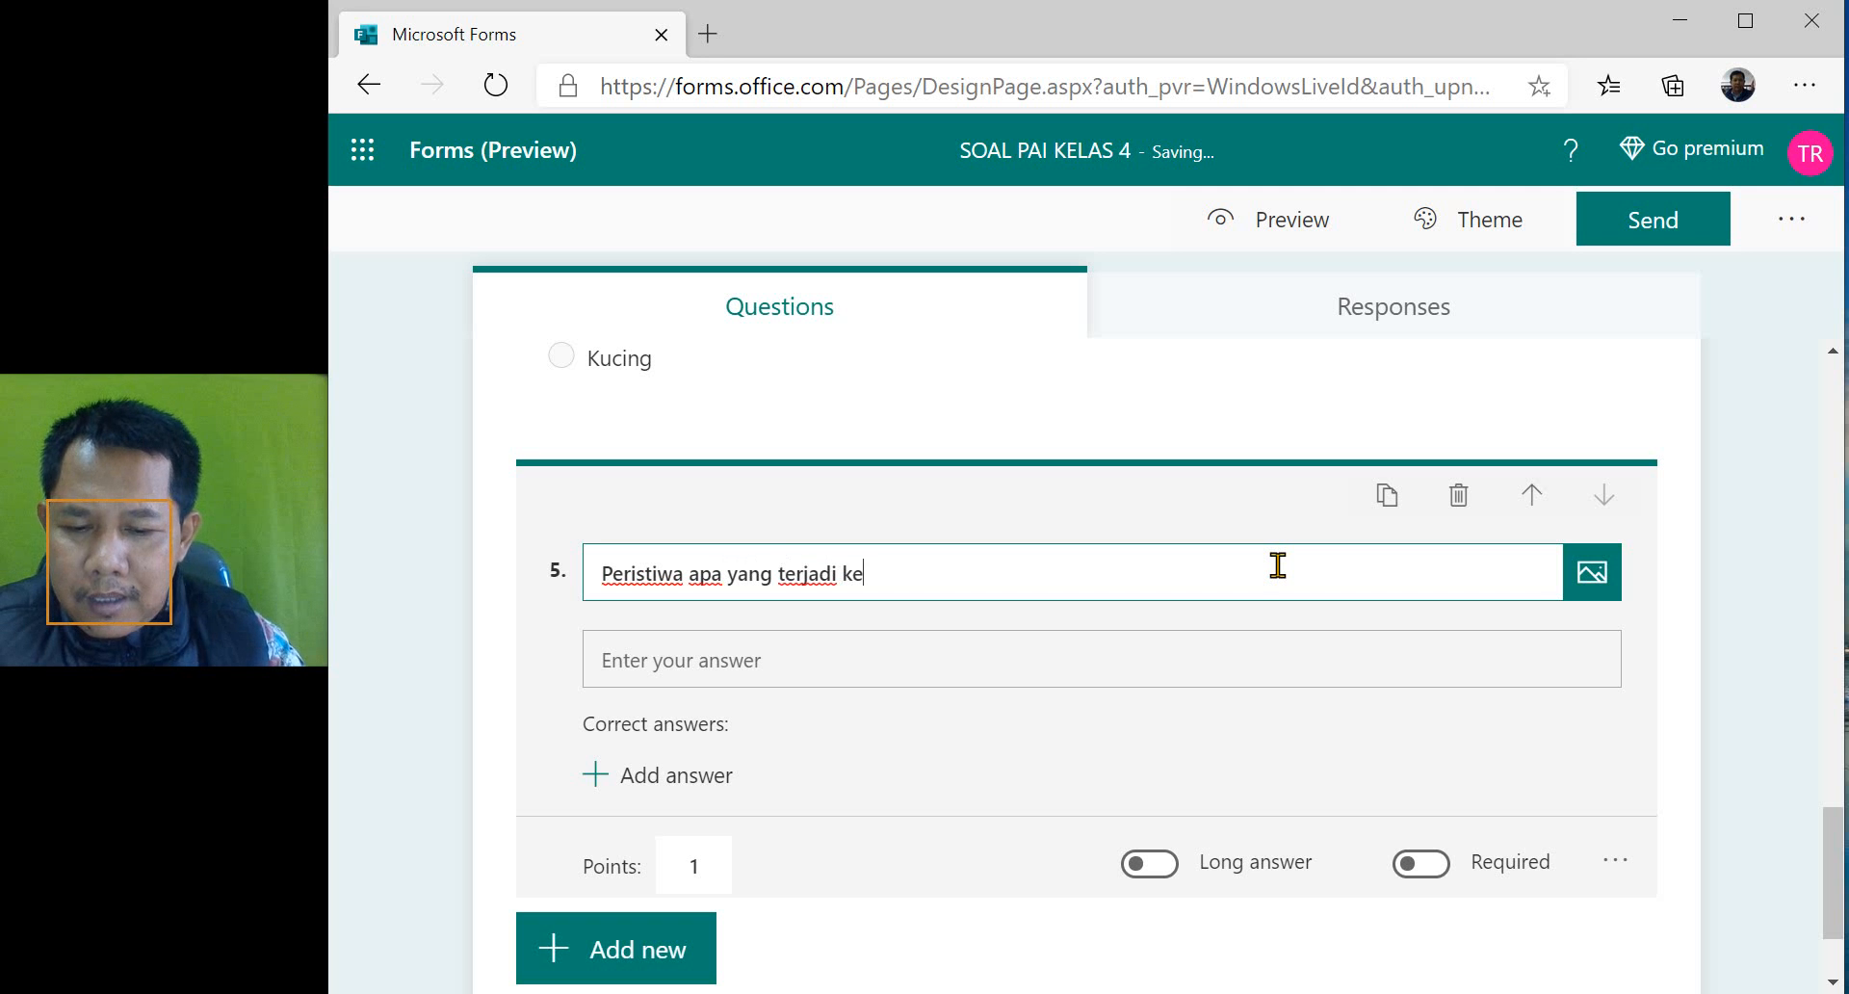
text(tika r)
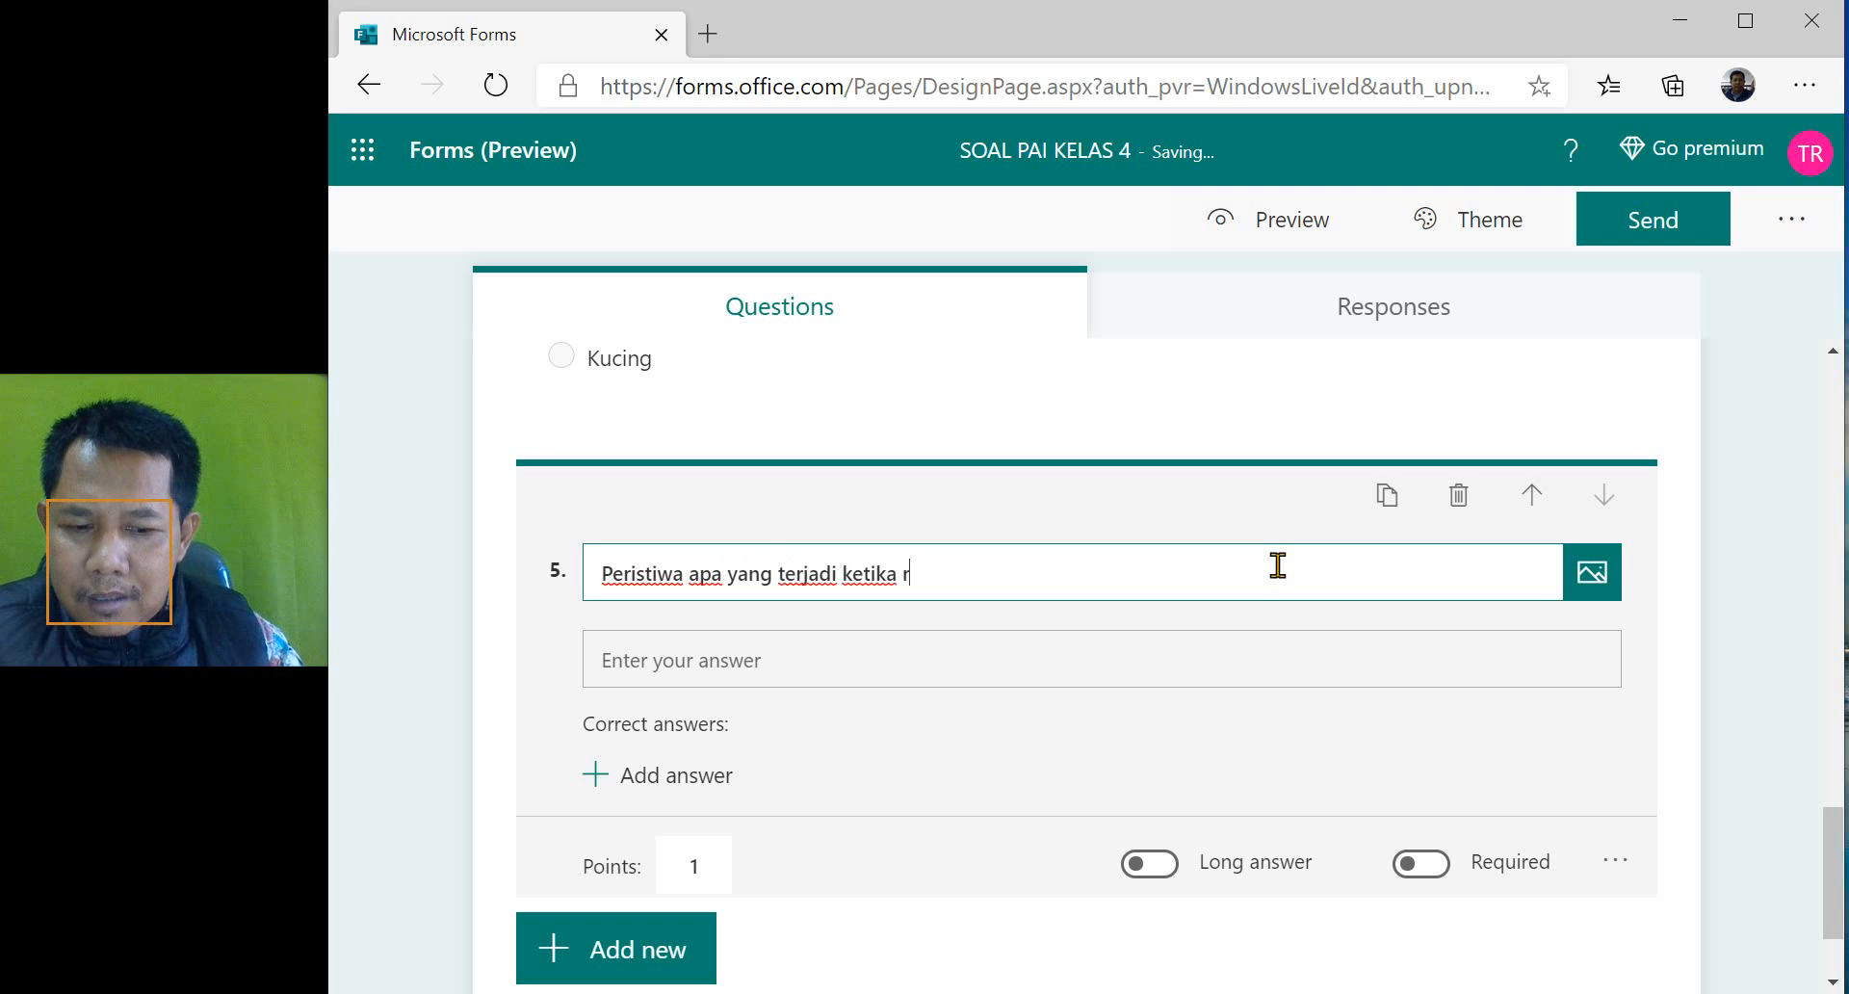
text(osu)
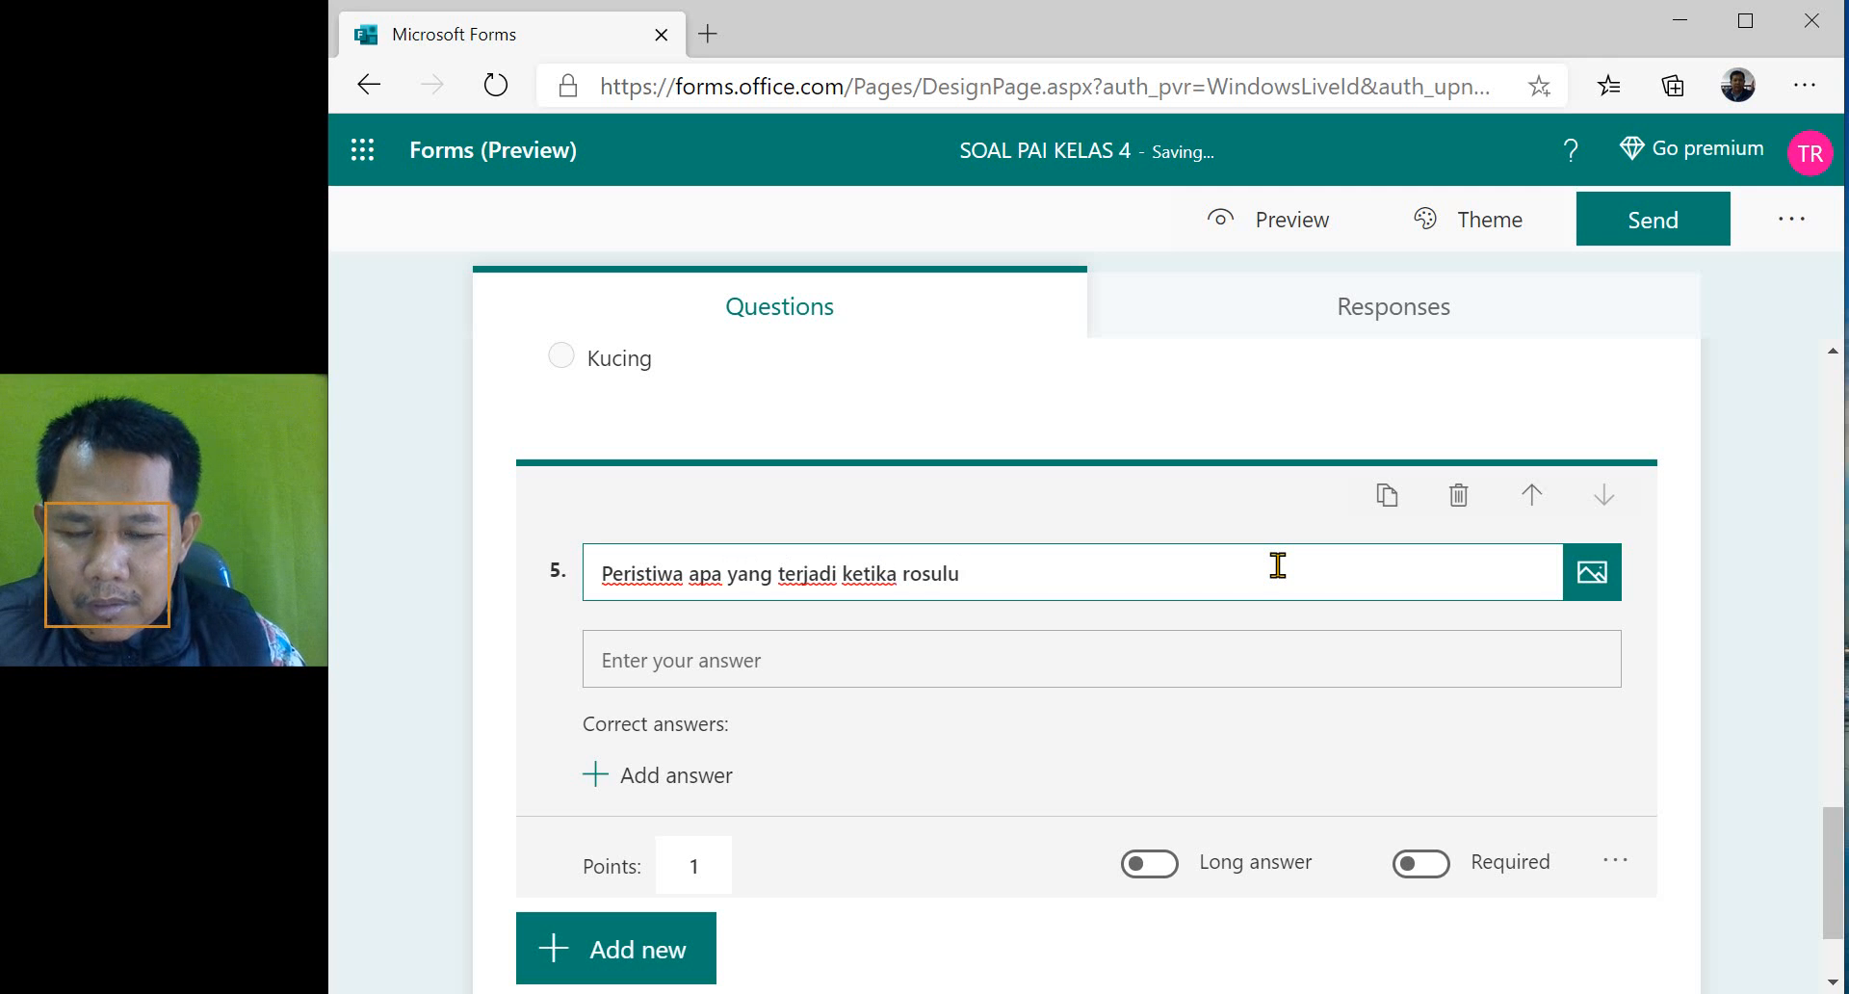
text(lulu)
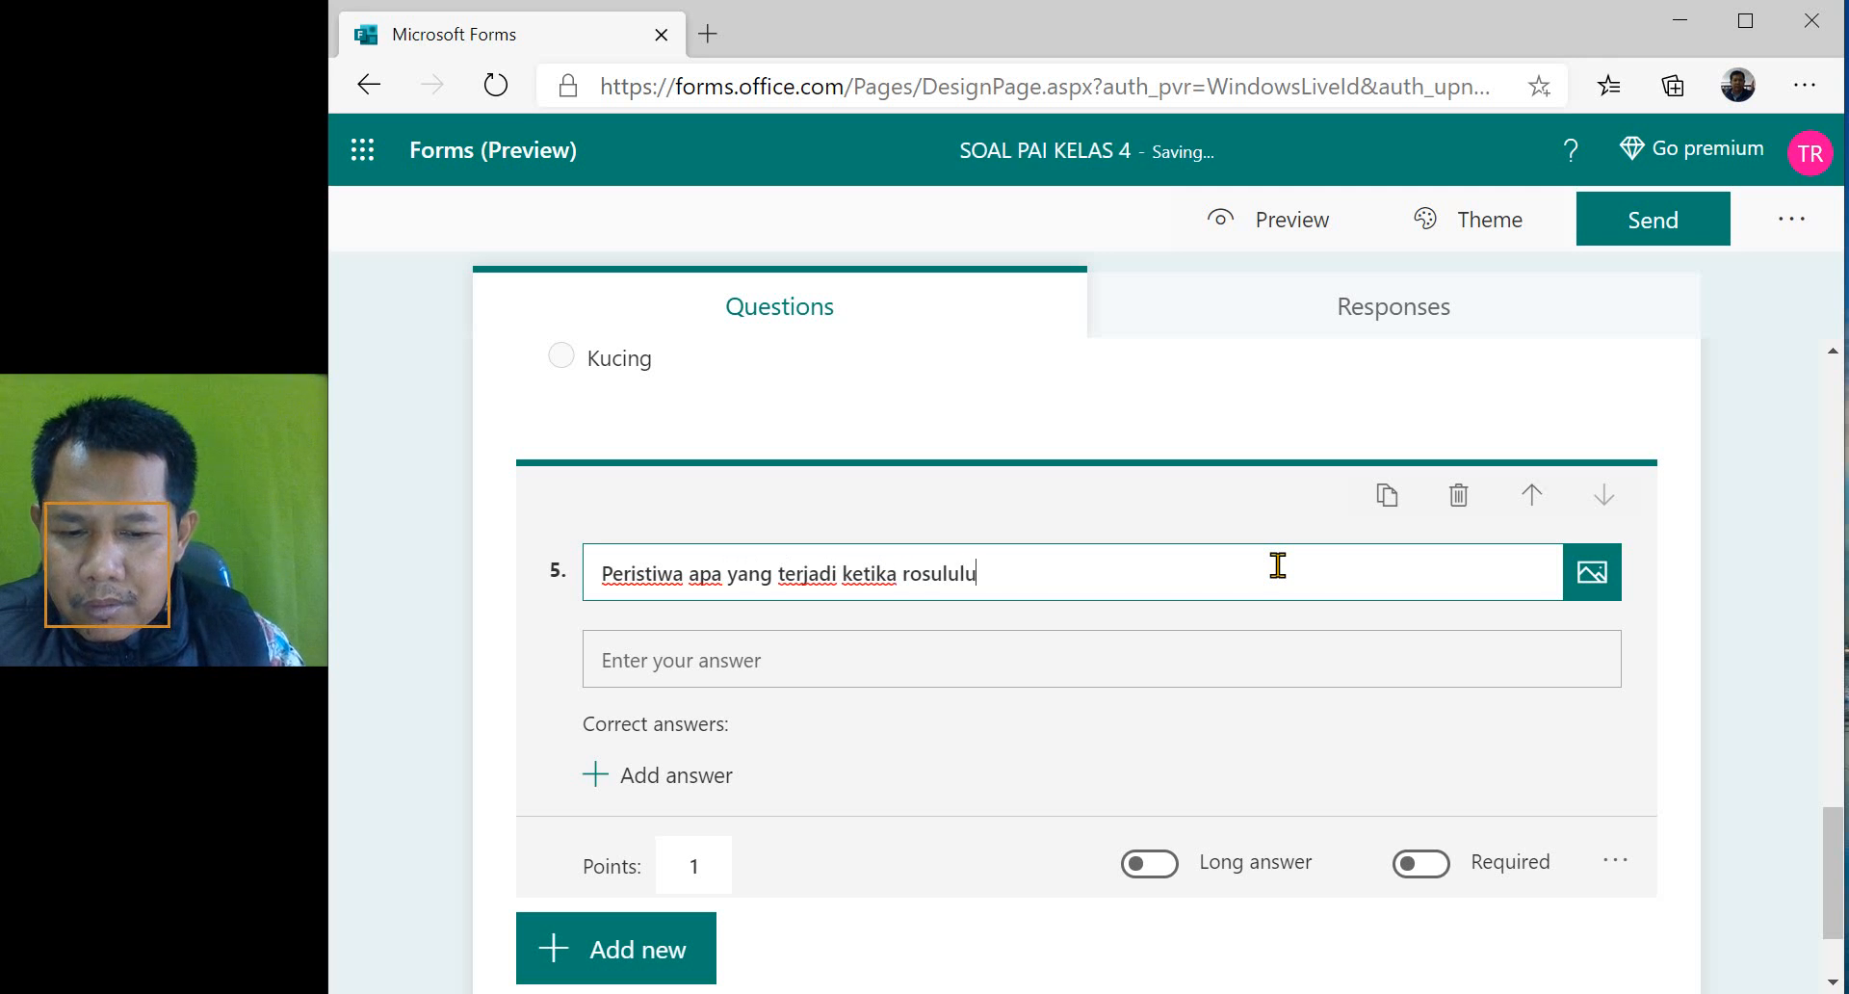
text(llah dilahir)
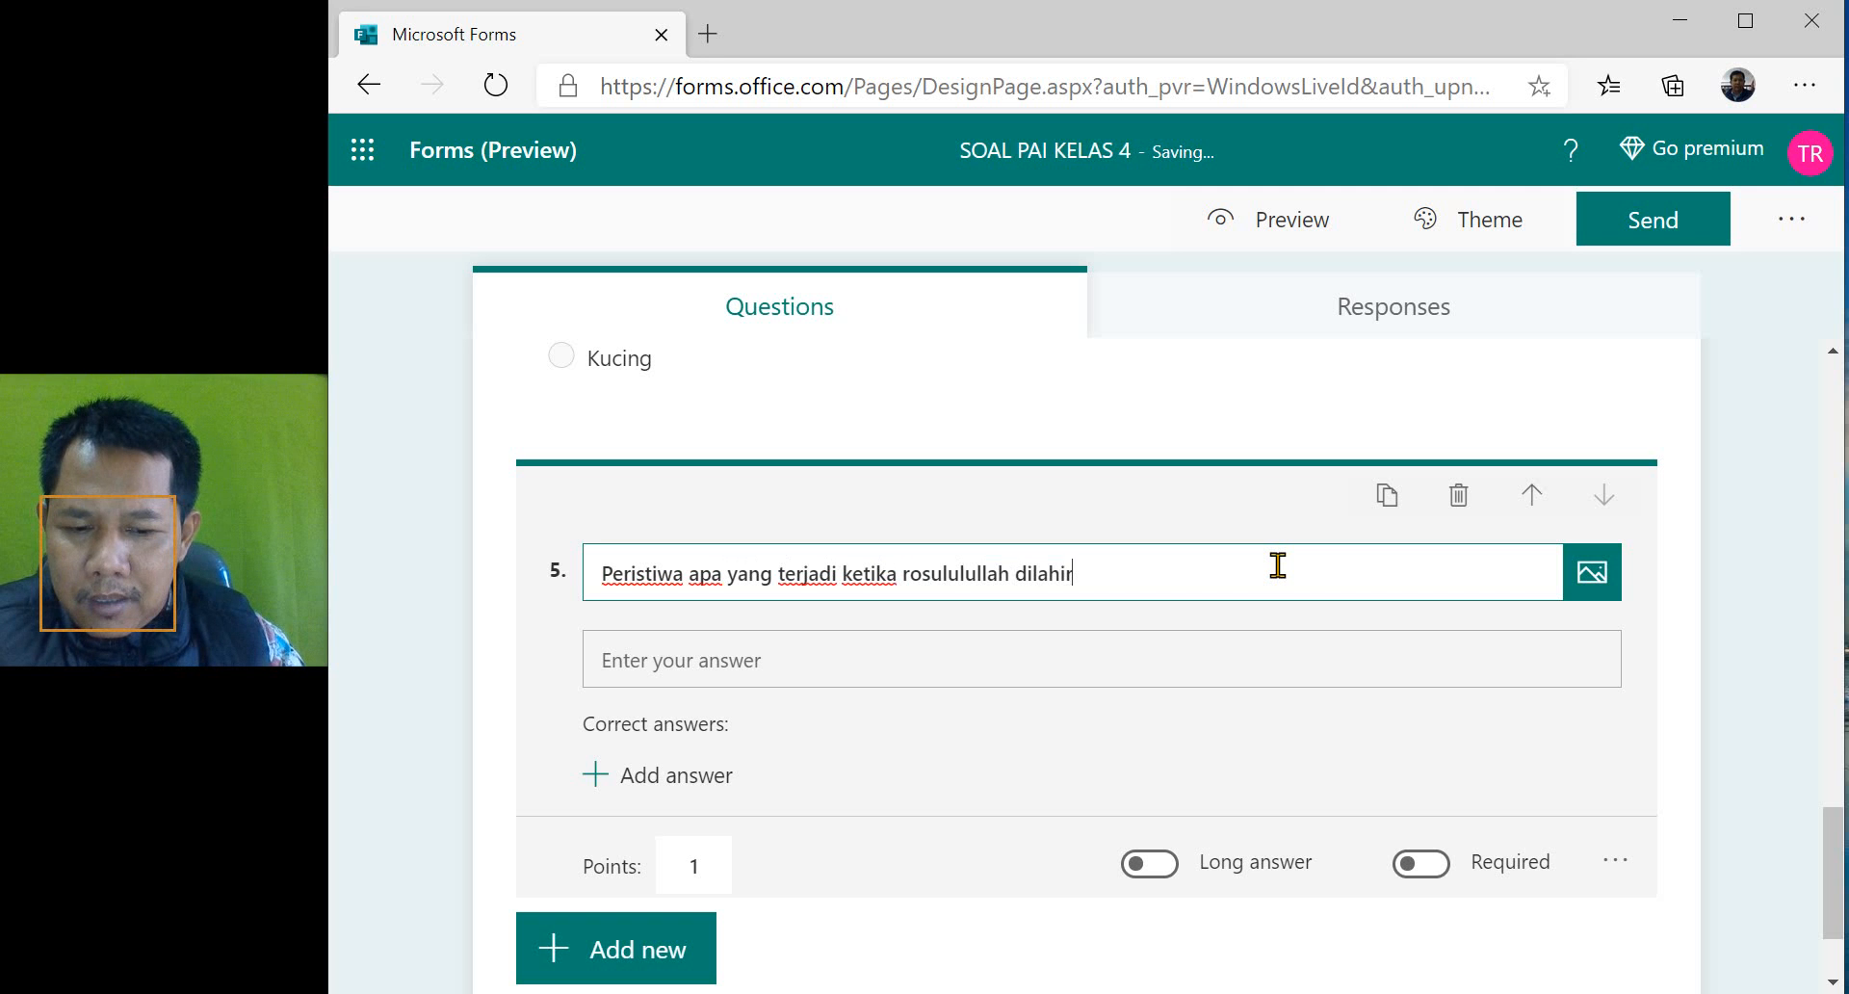
text(kan)
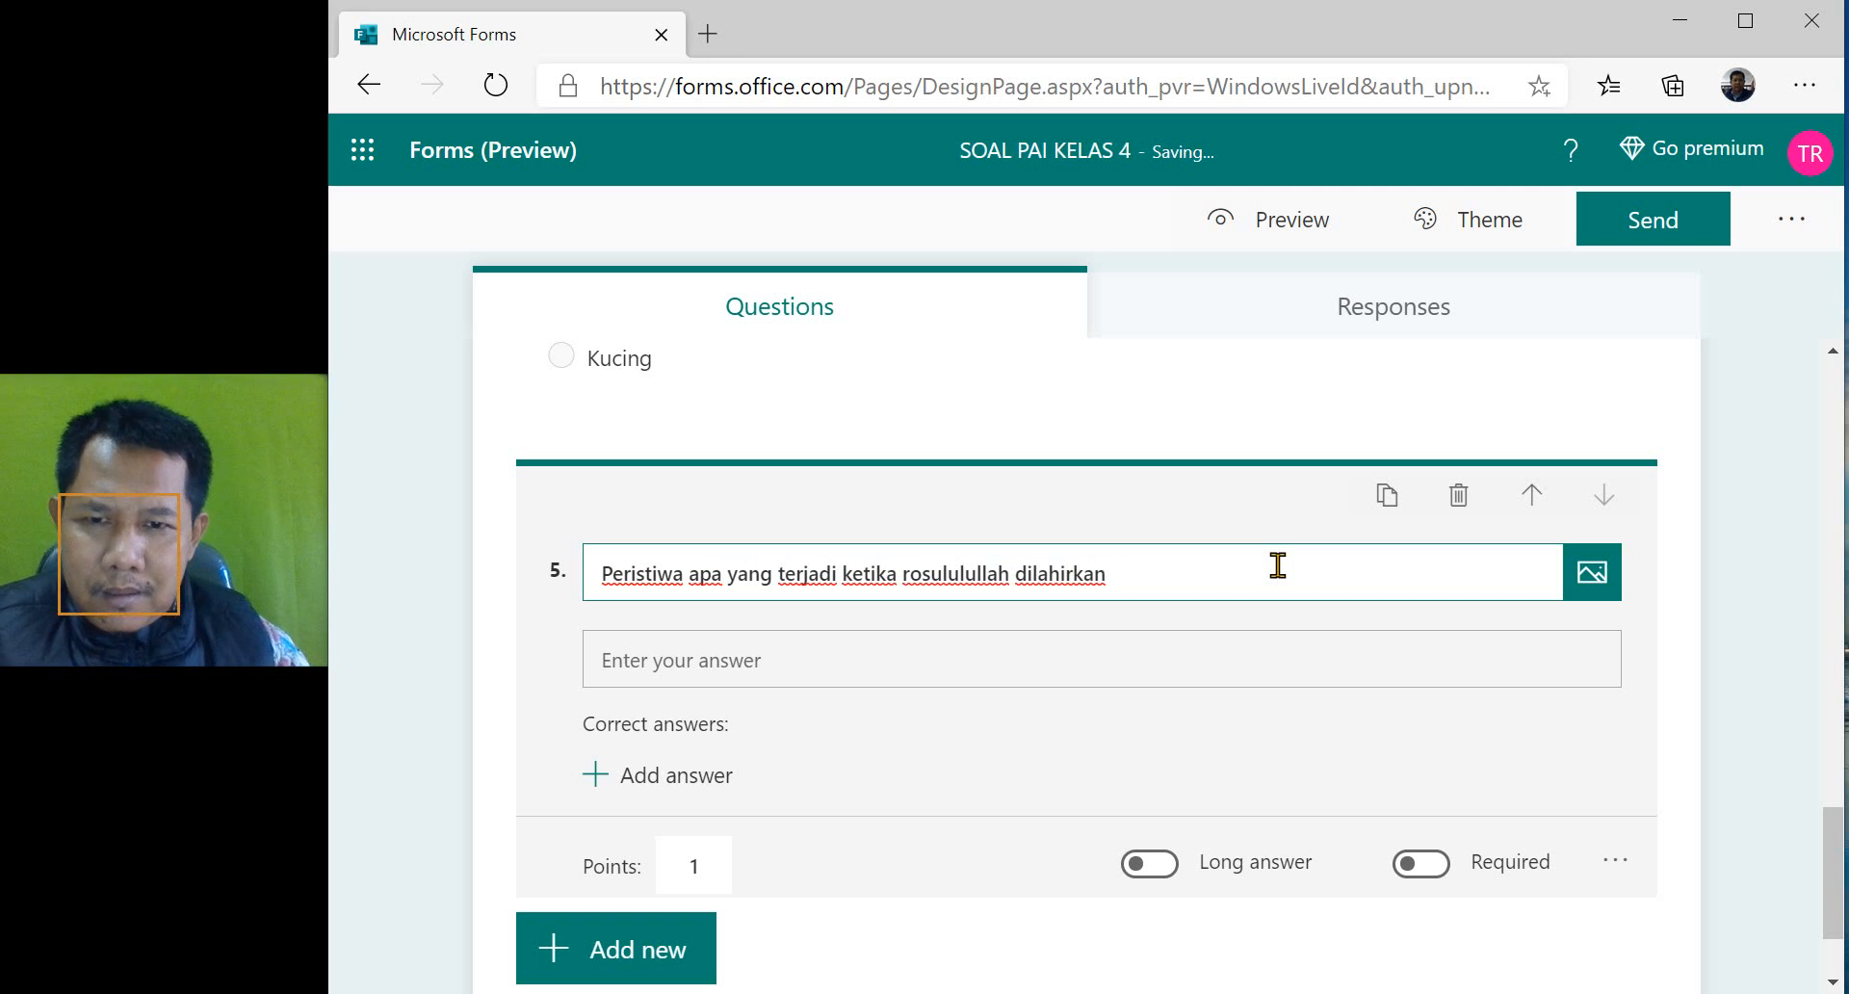
- Replace the wording of question 5 with "dimanakah rosululullah di lahirkan"
key(ctrl+shift+Left)
key(ctrl+shift+Left)
key(ctrl+shift+Left)
key(ctrl+shift+Left)
key(ctrl+shift+Left)
key(ctrl+shift+Left)
key(ctrl+shift+Left)
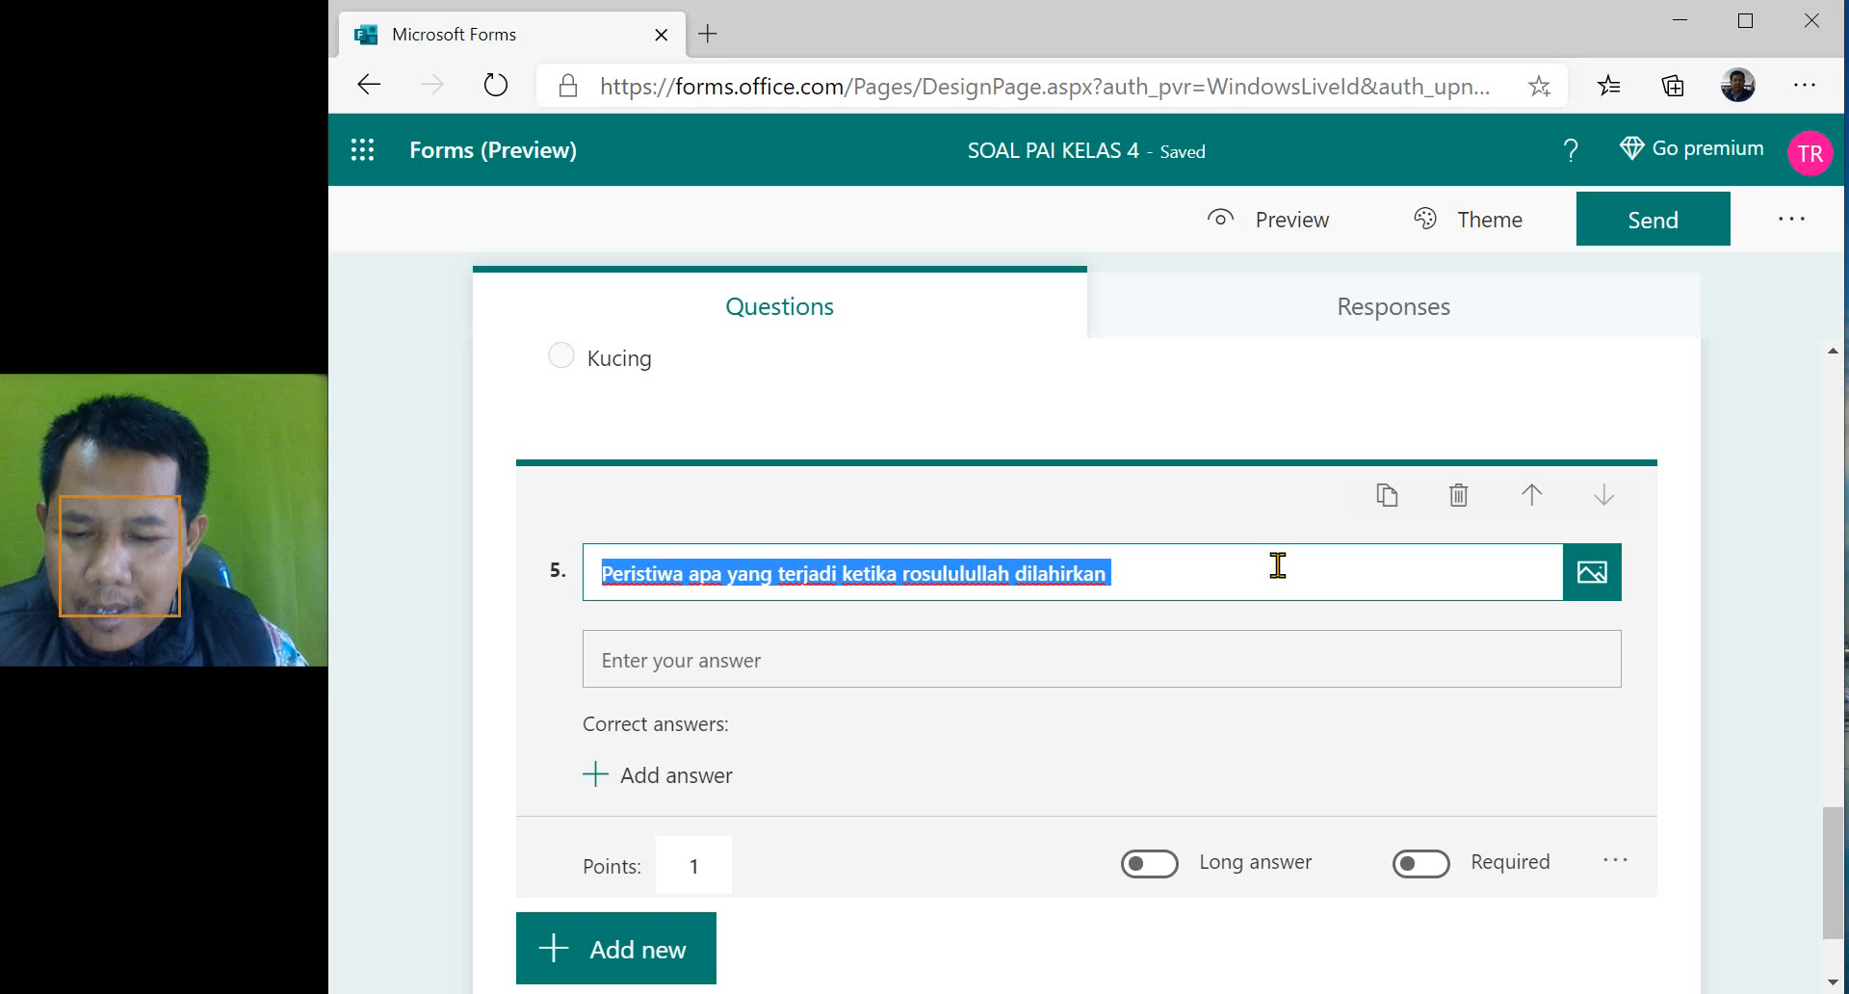
text(dima)
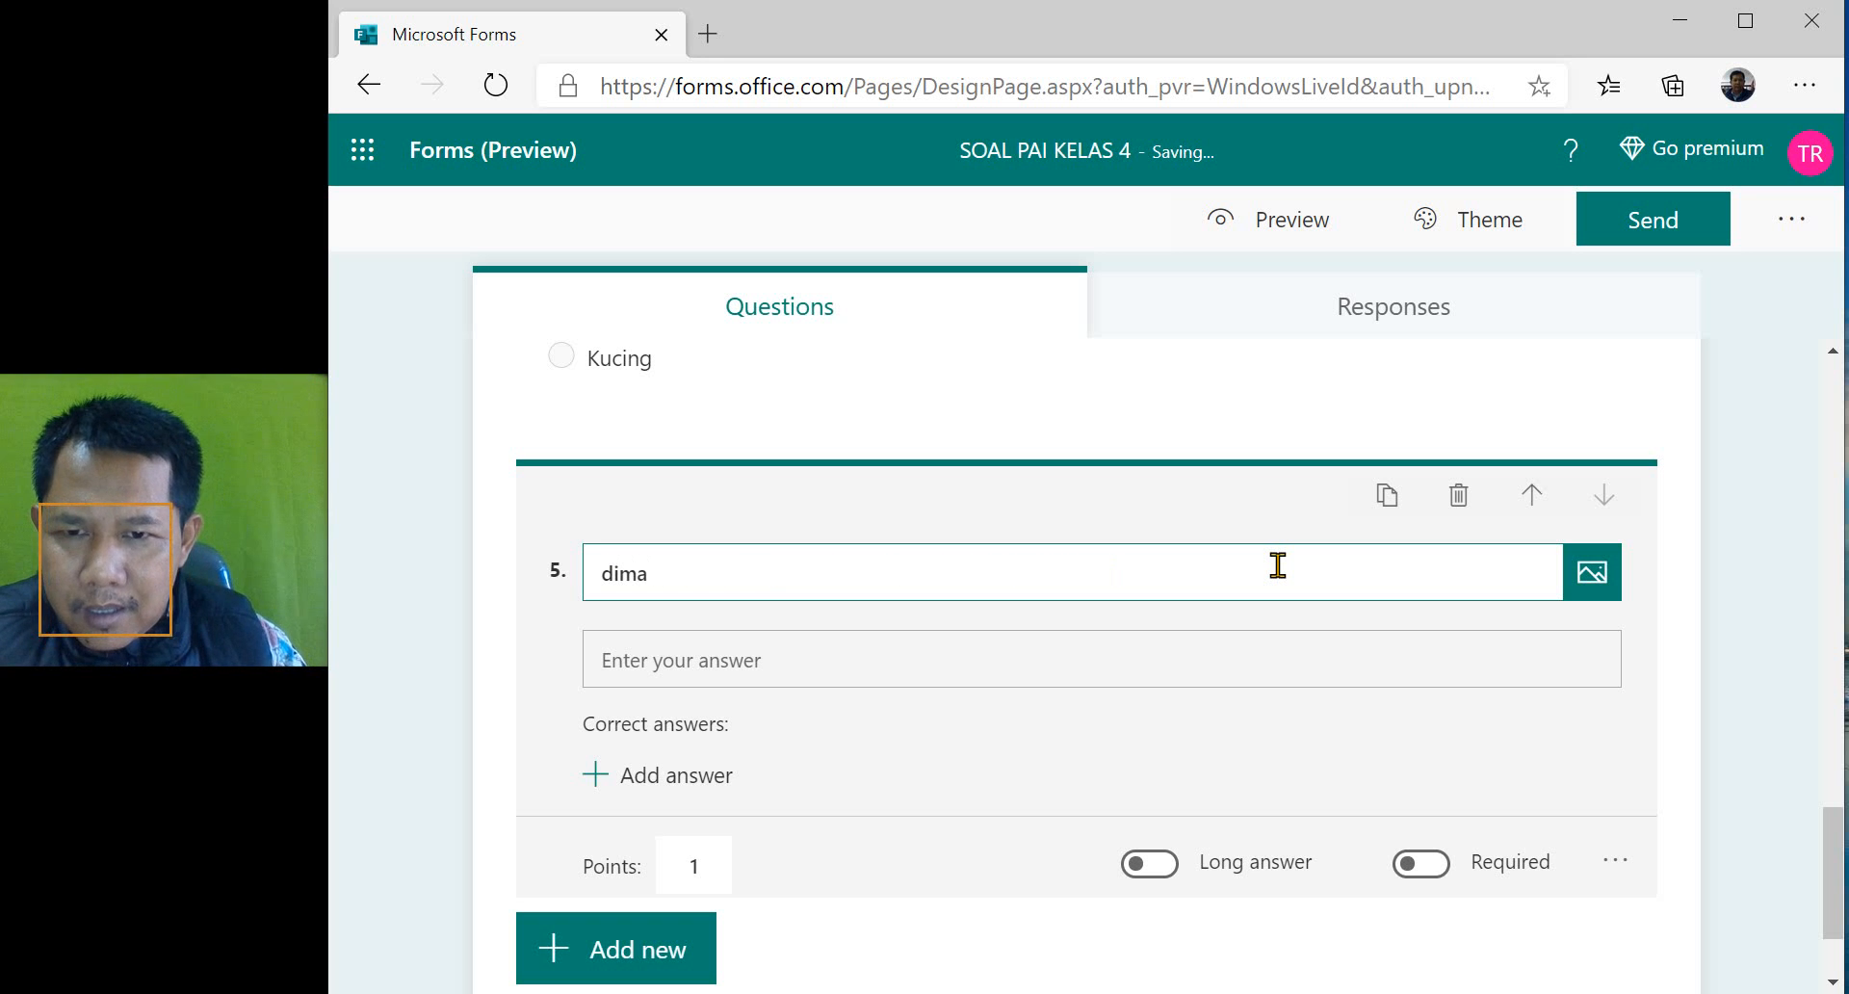
text(kakah rosu)
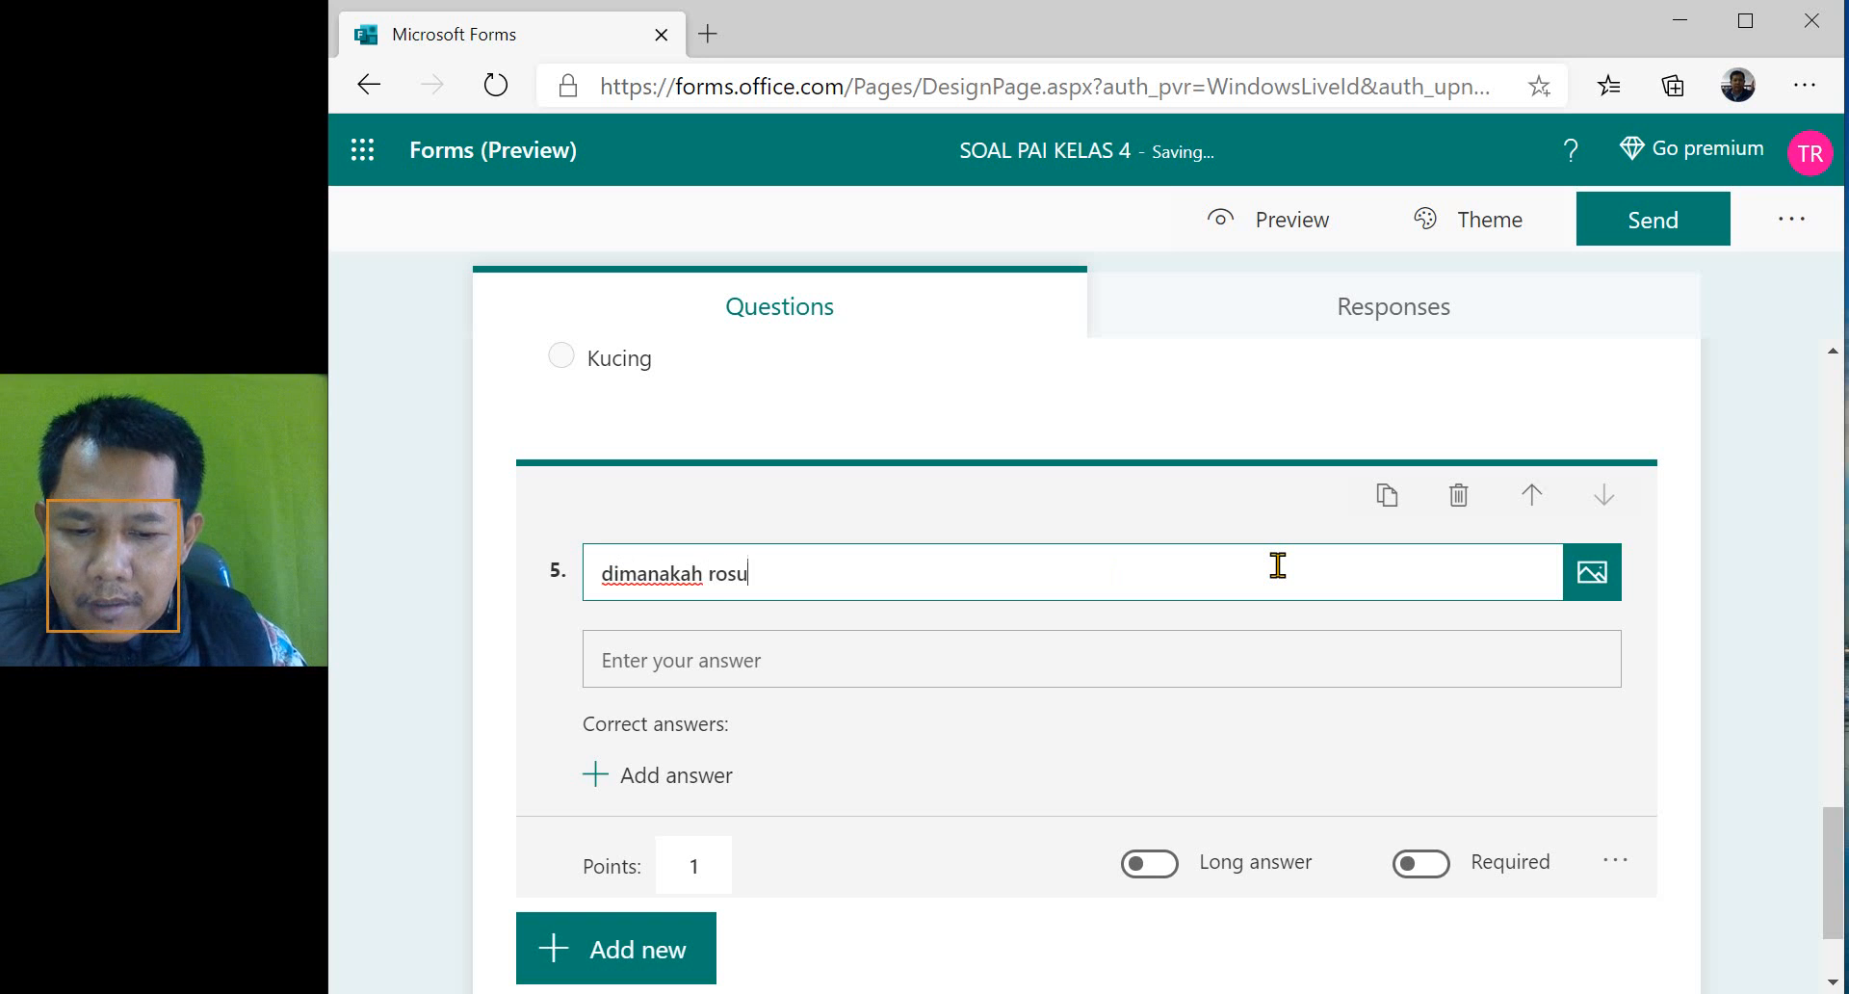
text(lullah di)
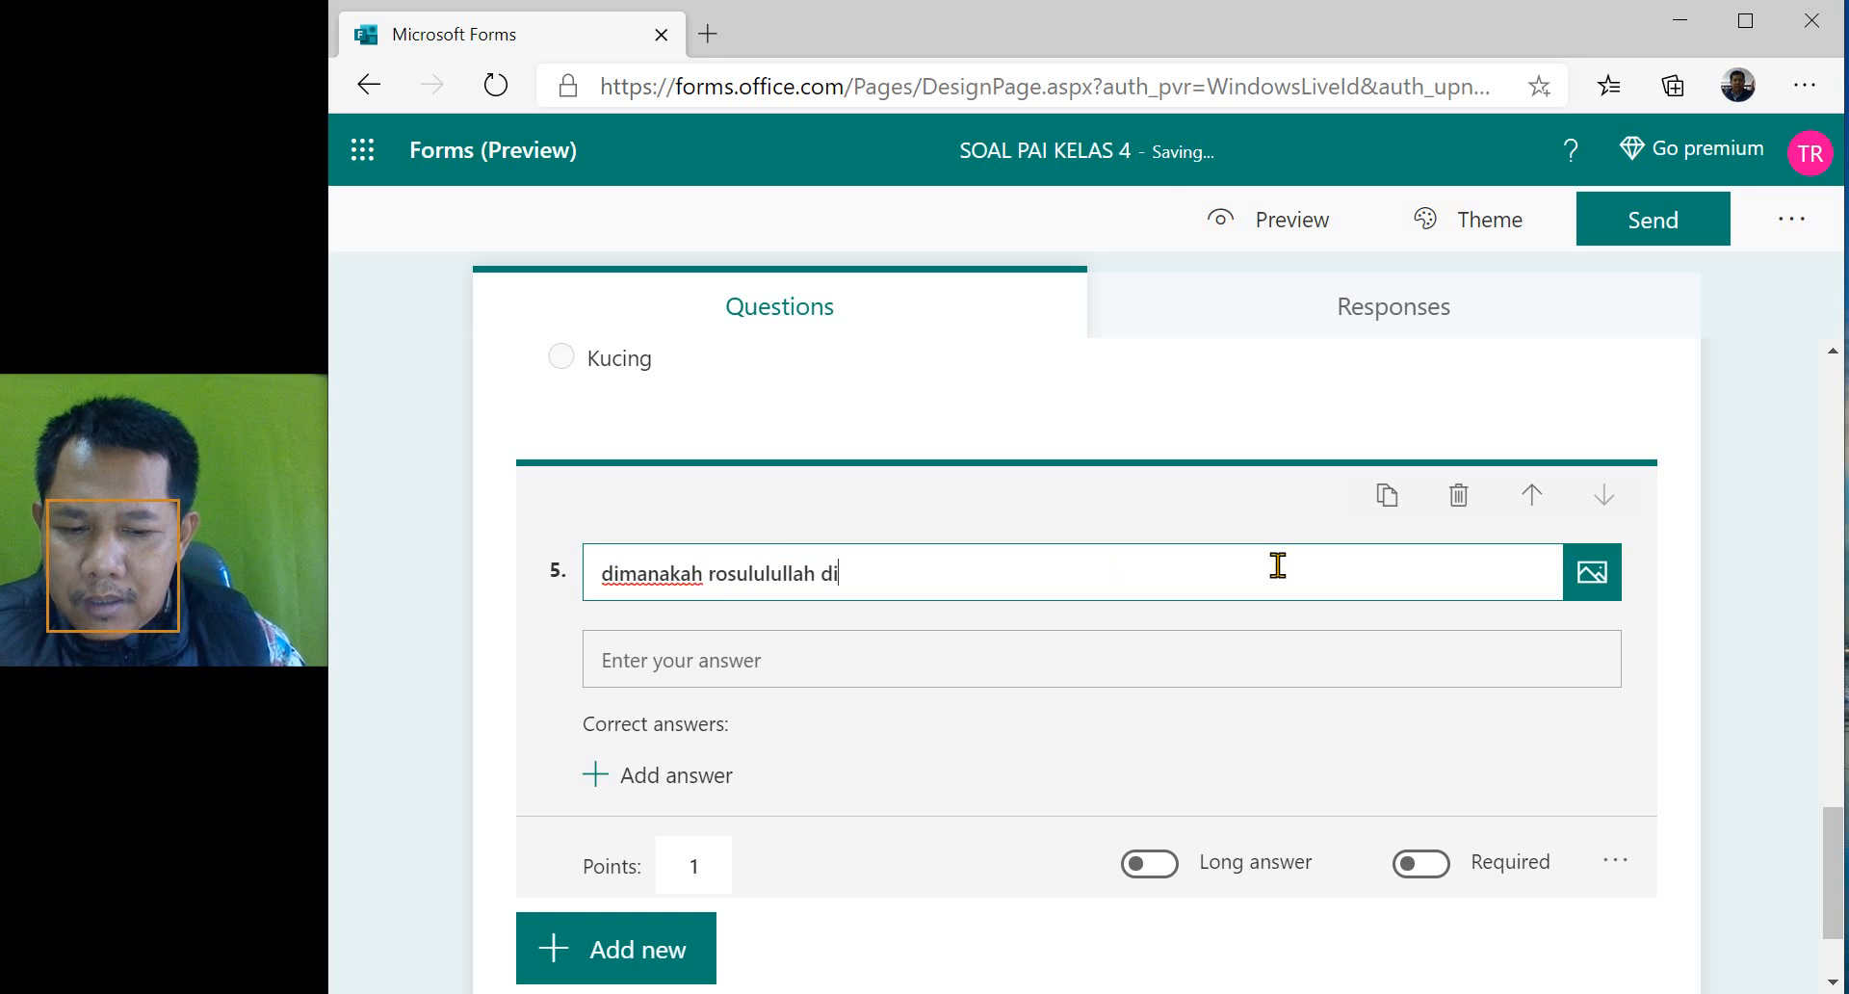
text( lahirkan)
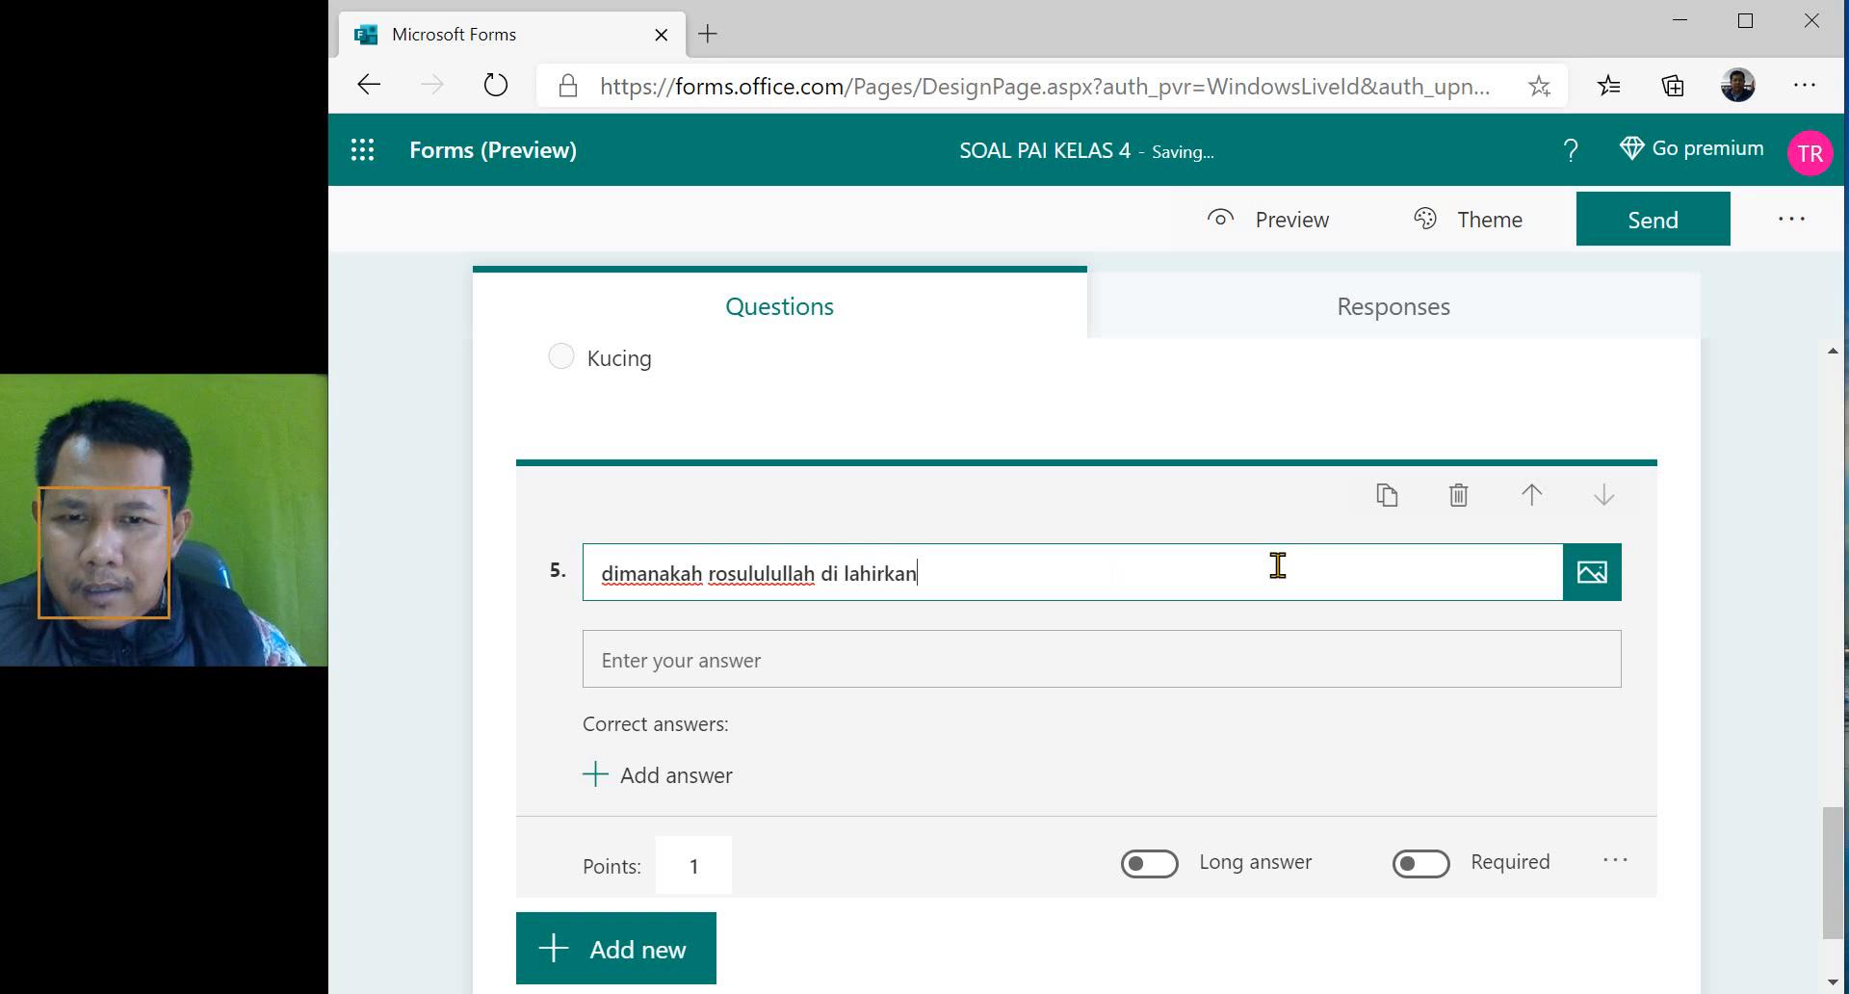
- Replace the word "rosululullah" in question 5 with "NAbi Muhammad"
key(ctrl+Left)
key(ctrl+Left)
text(NAbi Muham)
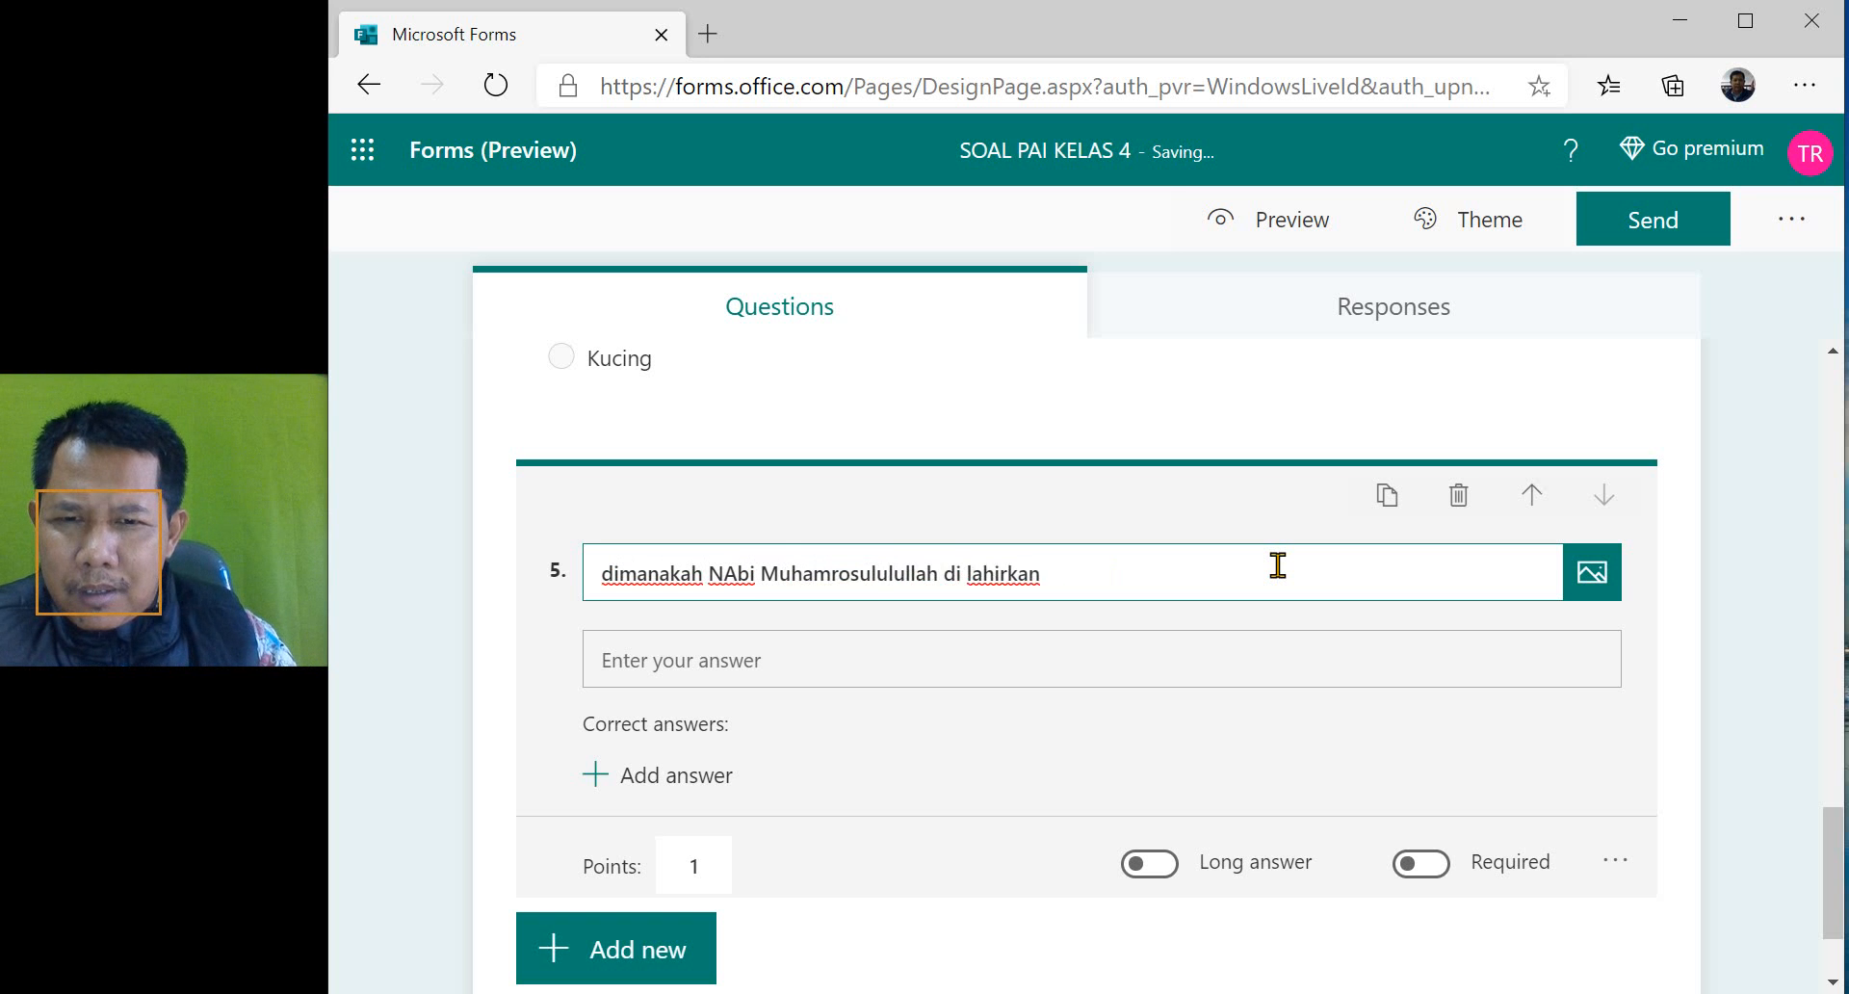
text(mad)
key(ctrl+shift+Right)
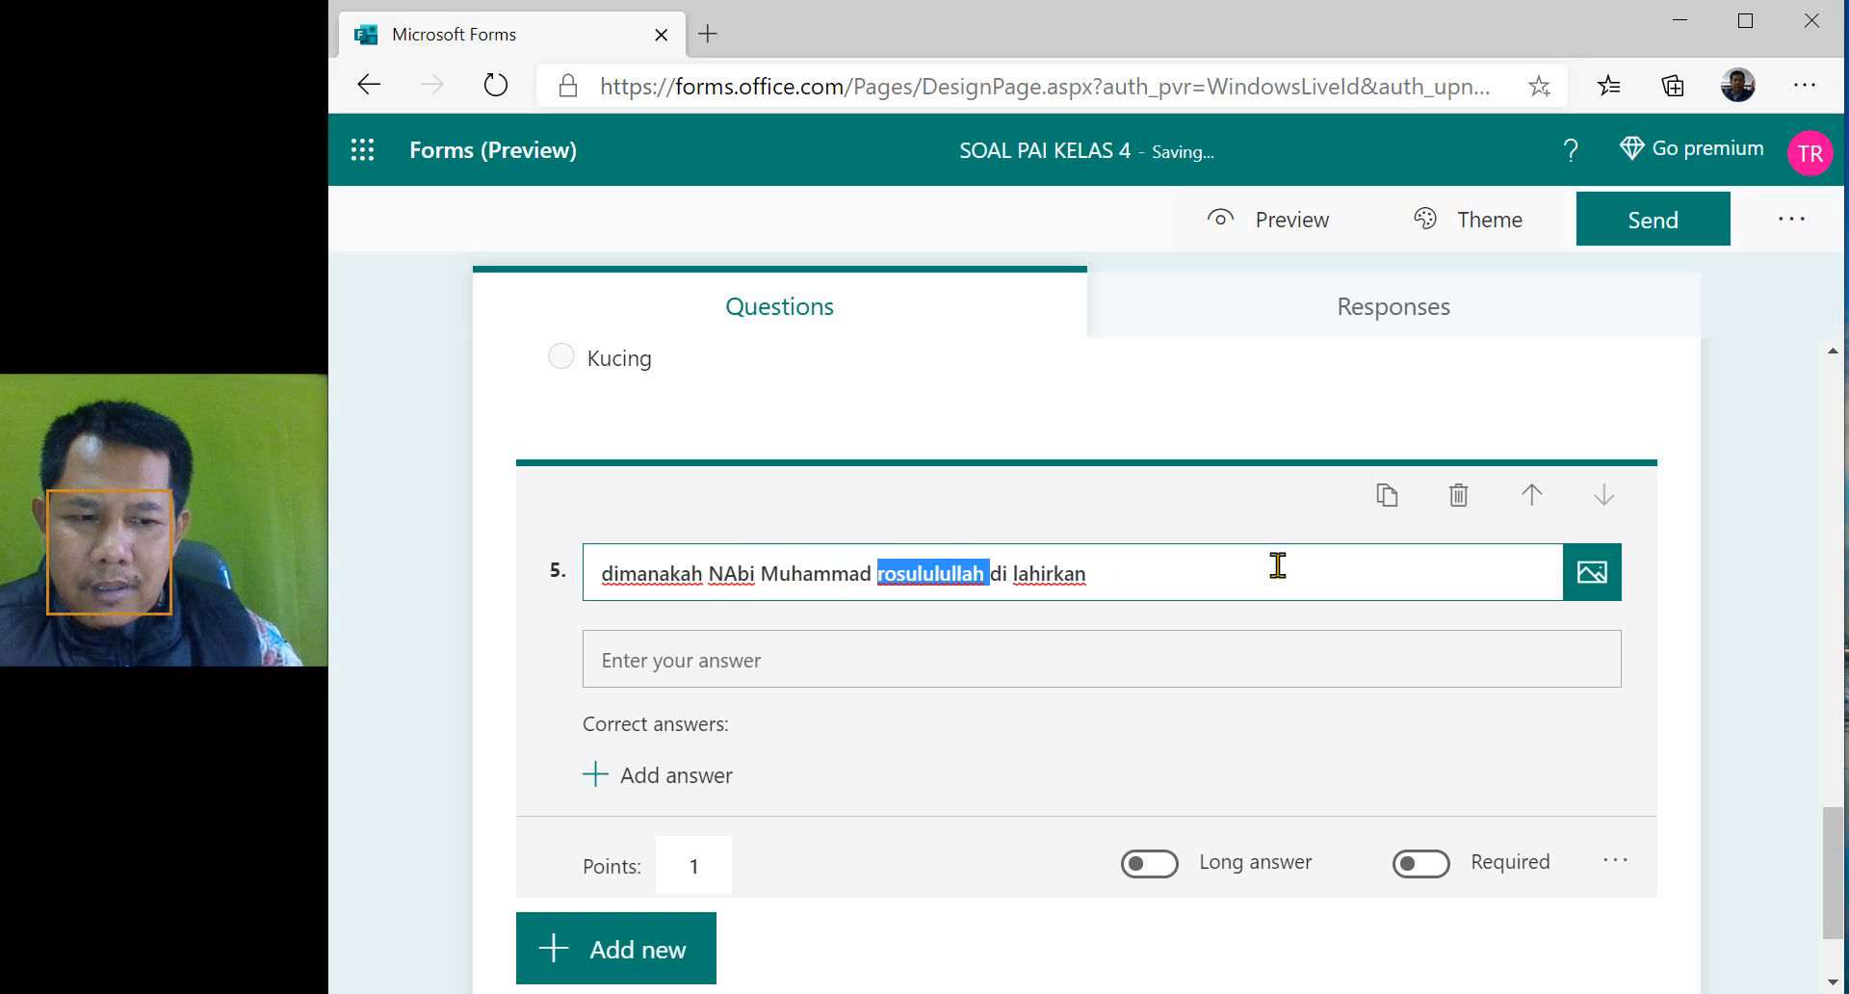
key(BackSpace)
- Correct the capitalization and punctuation of question 5 so that it reads "Dimanakah Nabi Muhammad di lahirkan?"
key(Home)
key(Delete)
text(D)
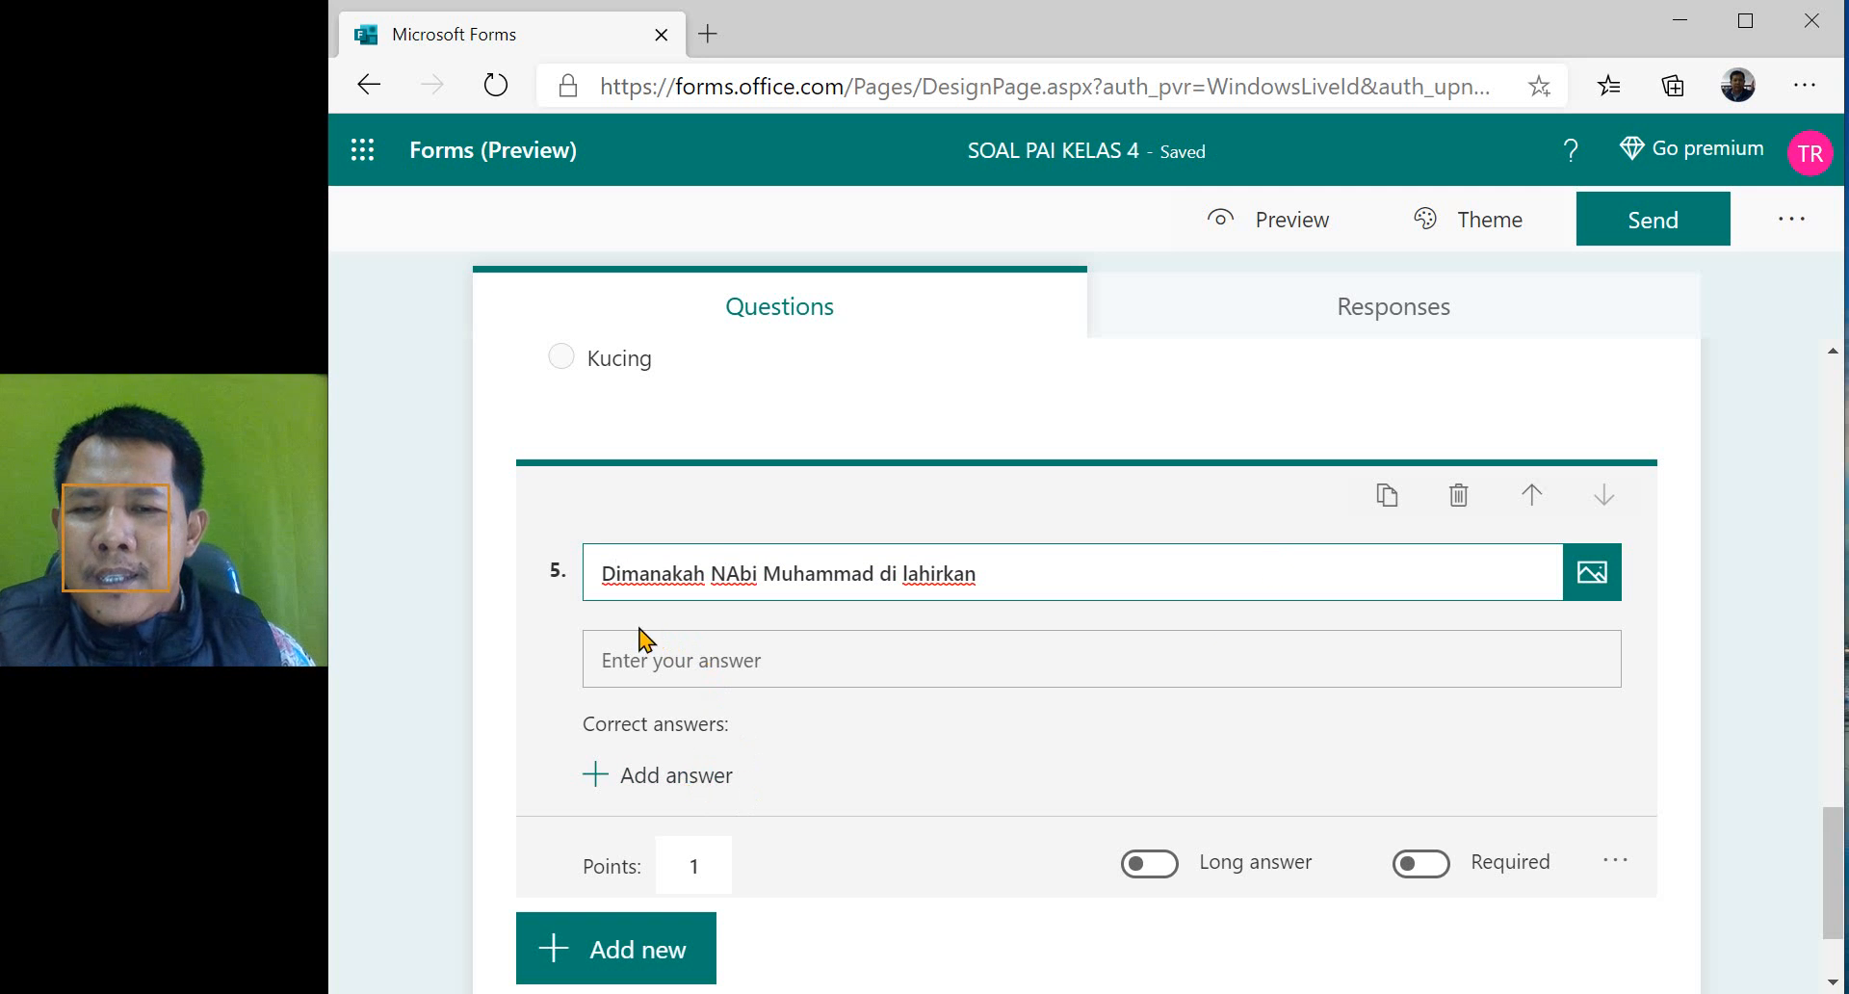
click(981, 576)
text(?)
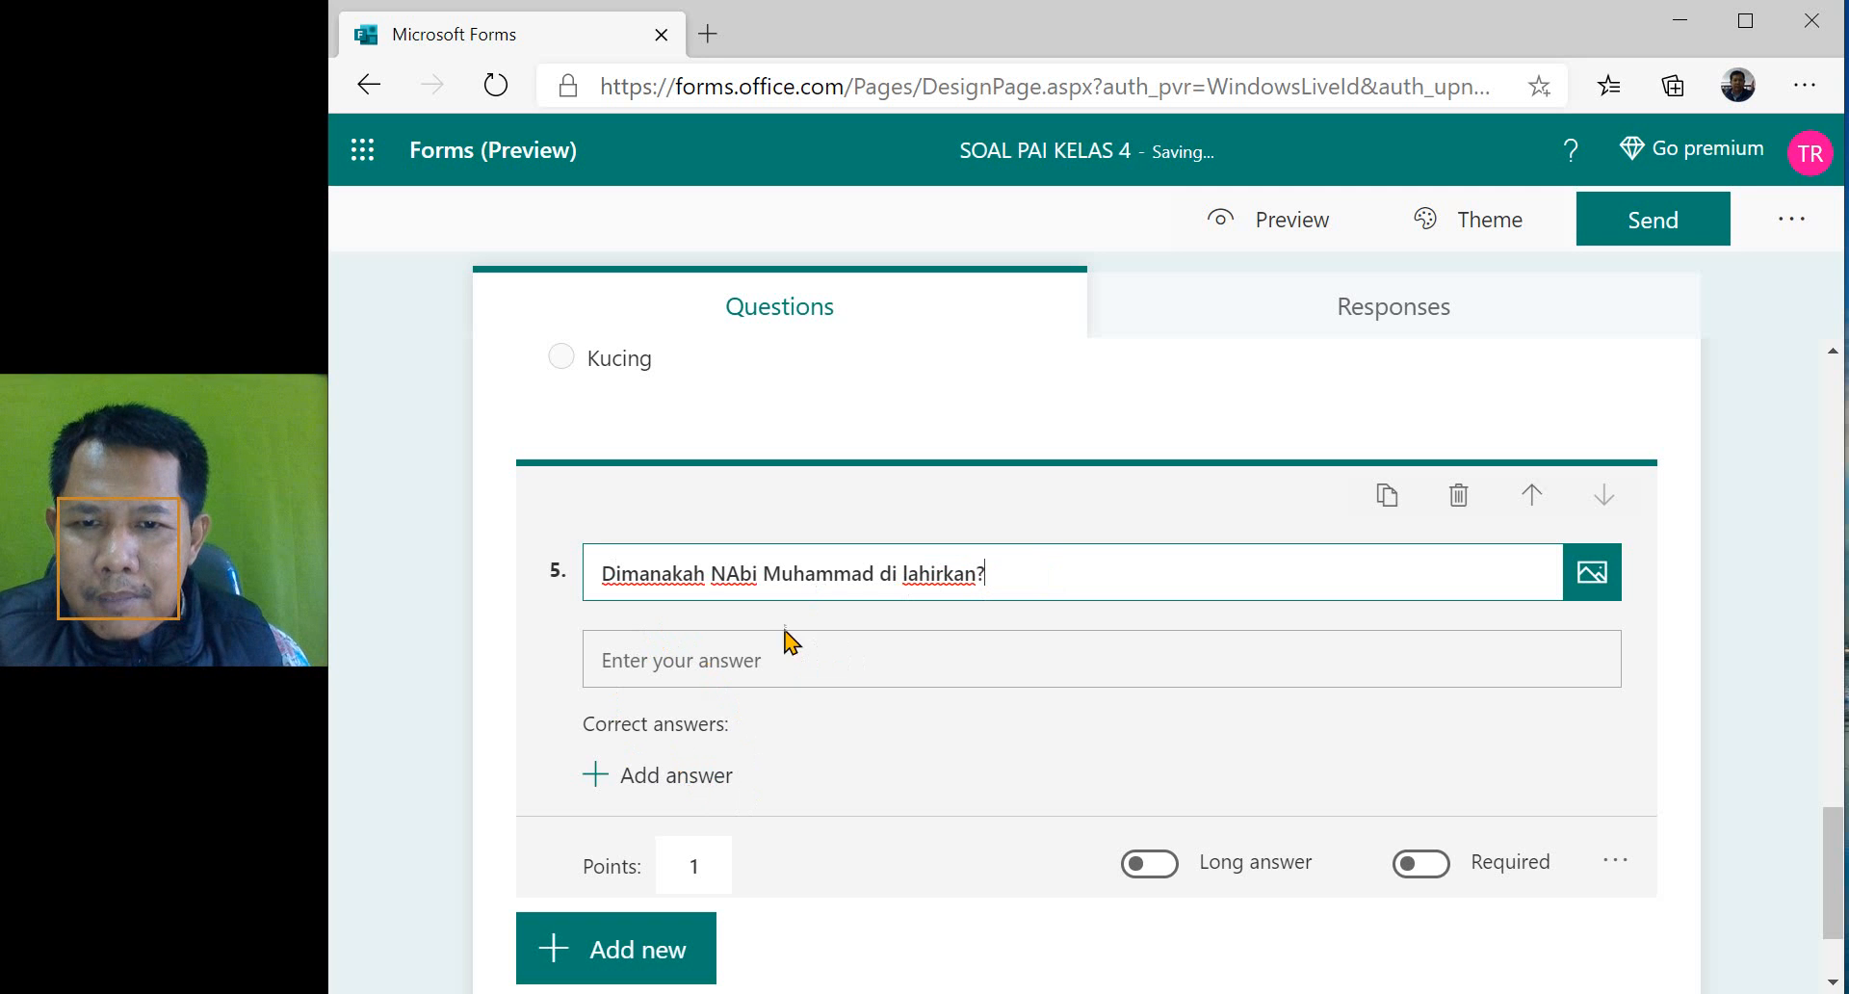
click(734, 582)
key(BackSpace)
text(a)
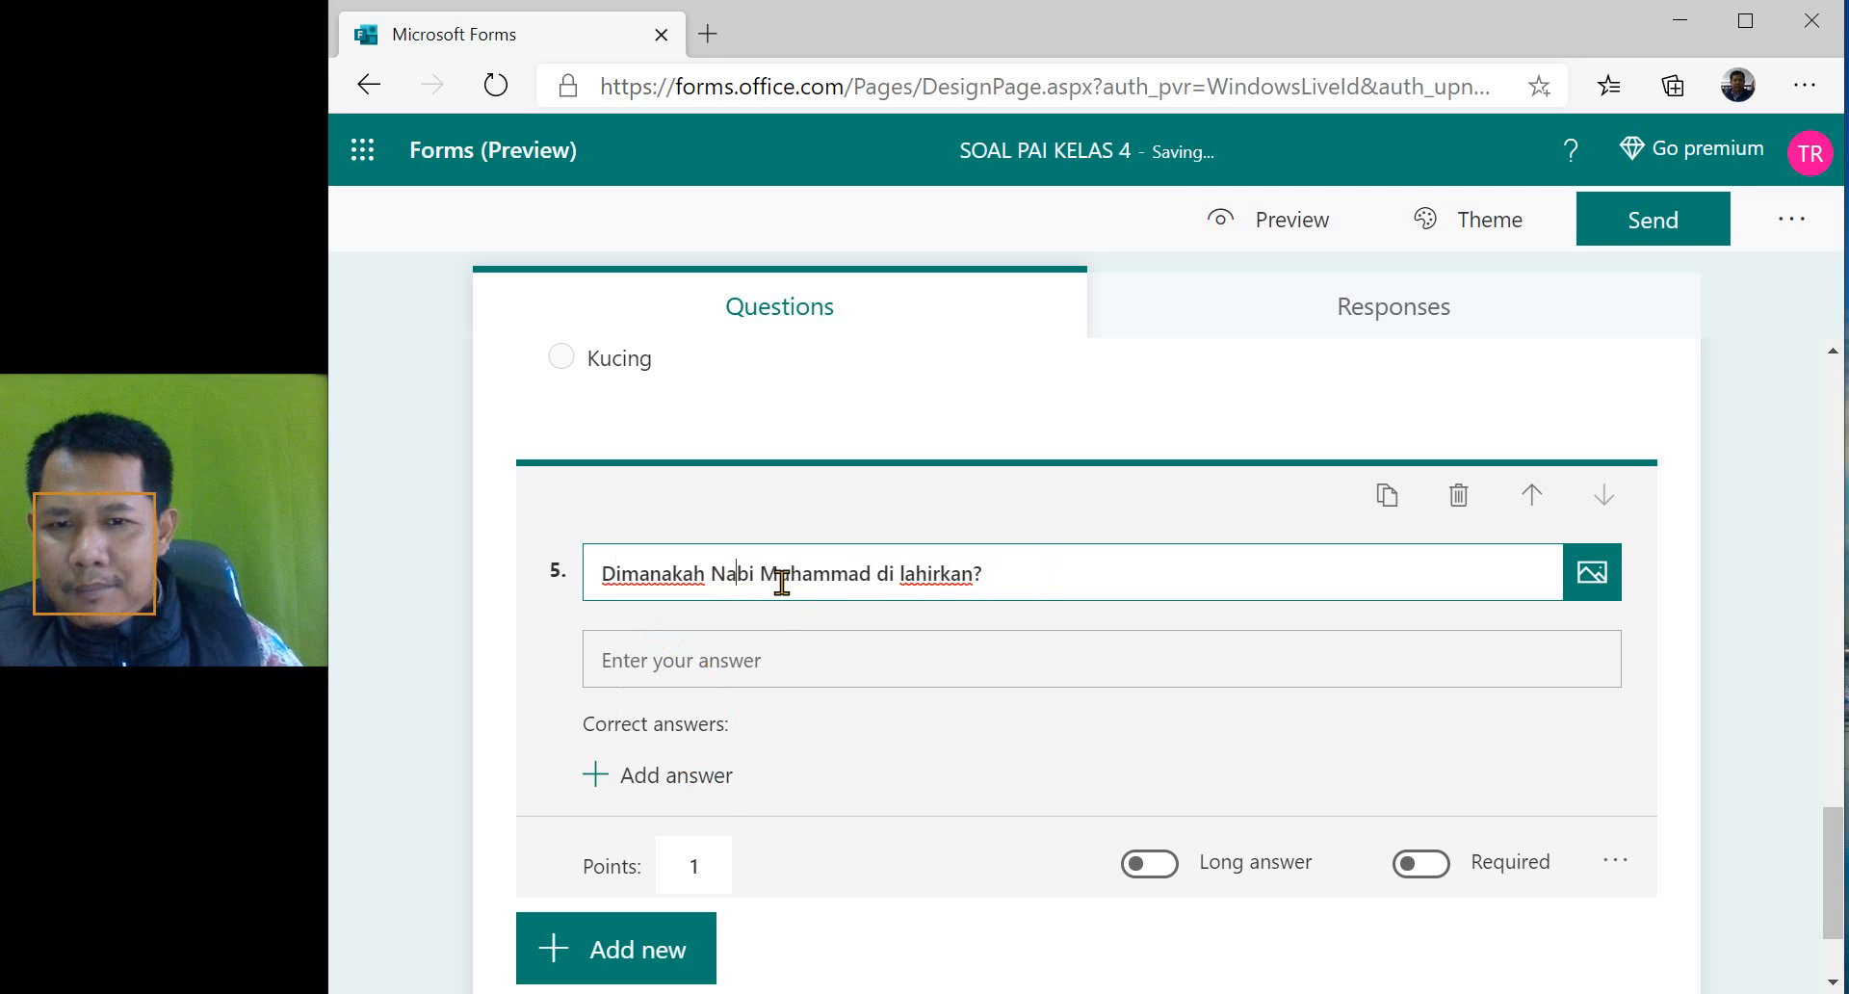
- Add "Makkah" as a correct answer to question 5
click(683, 777)
text(M)
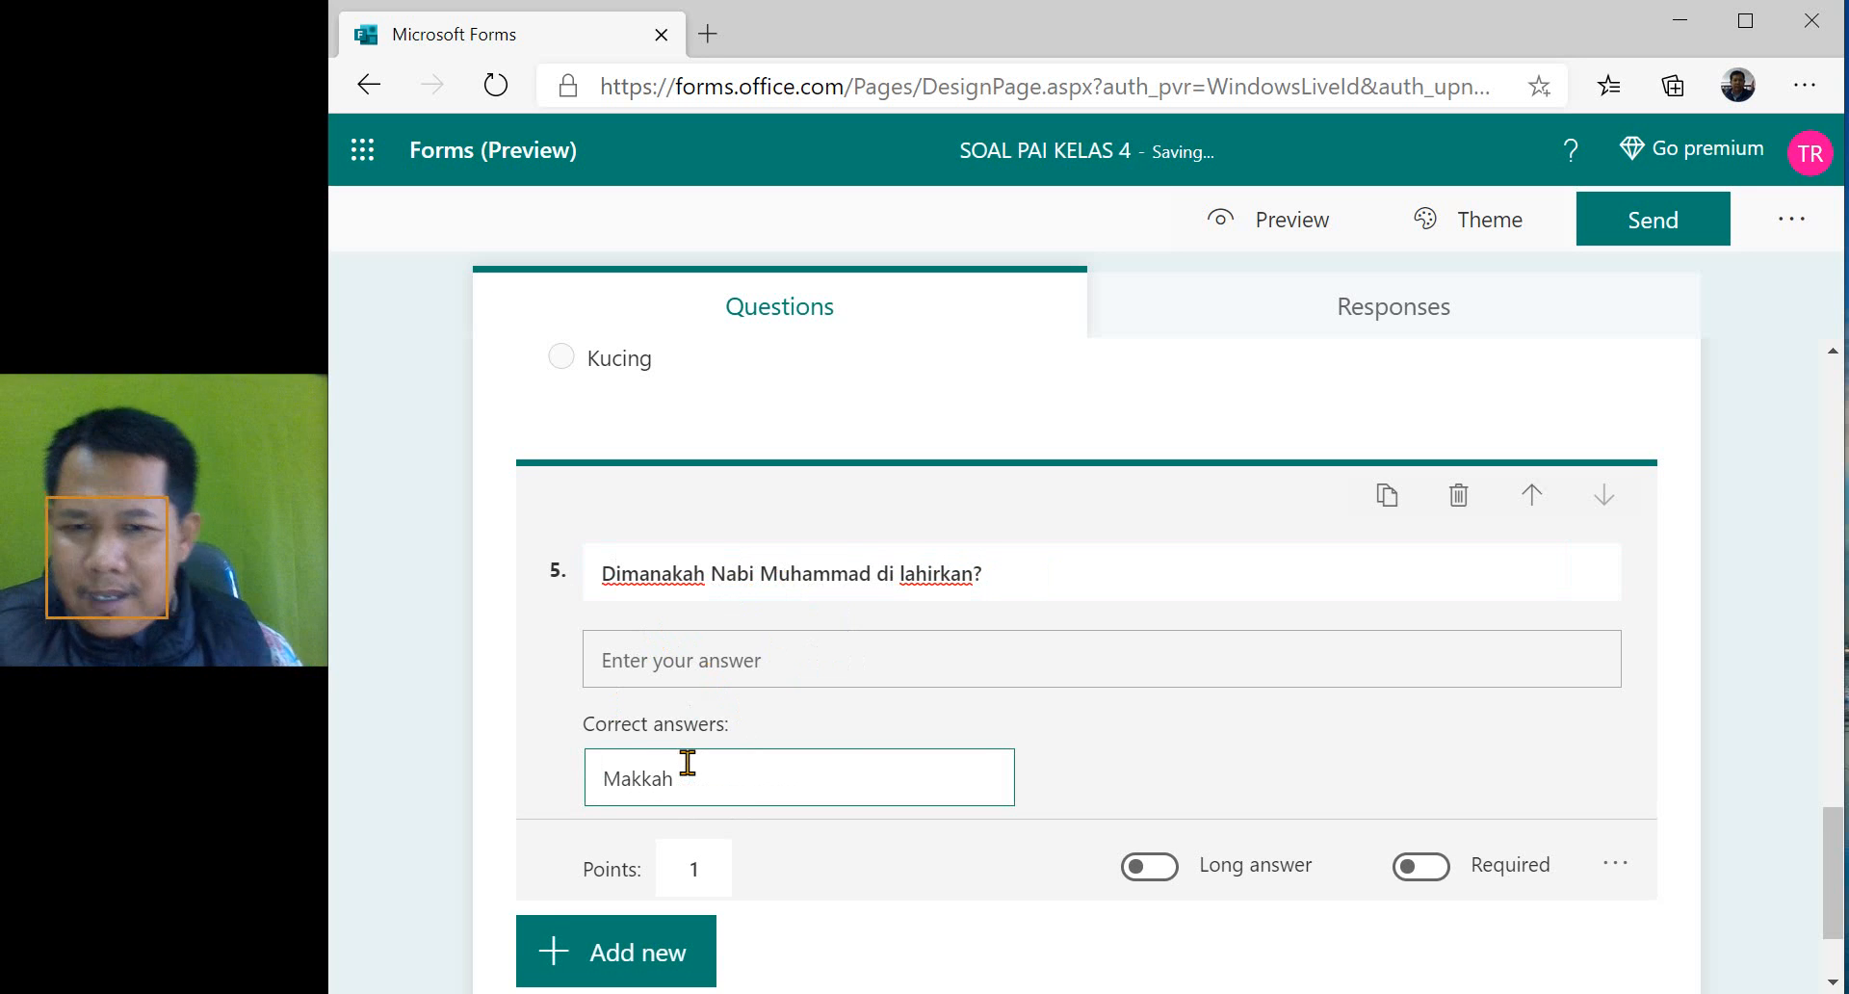
text(akkah)
click(1180, 776)
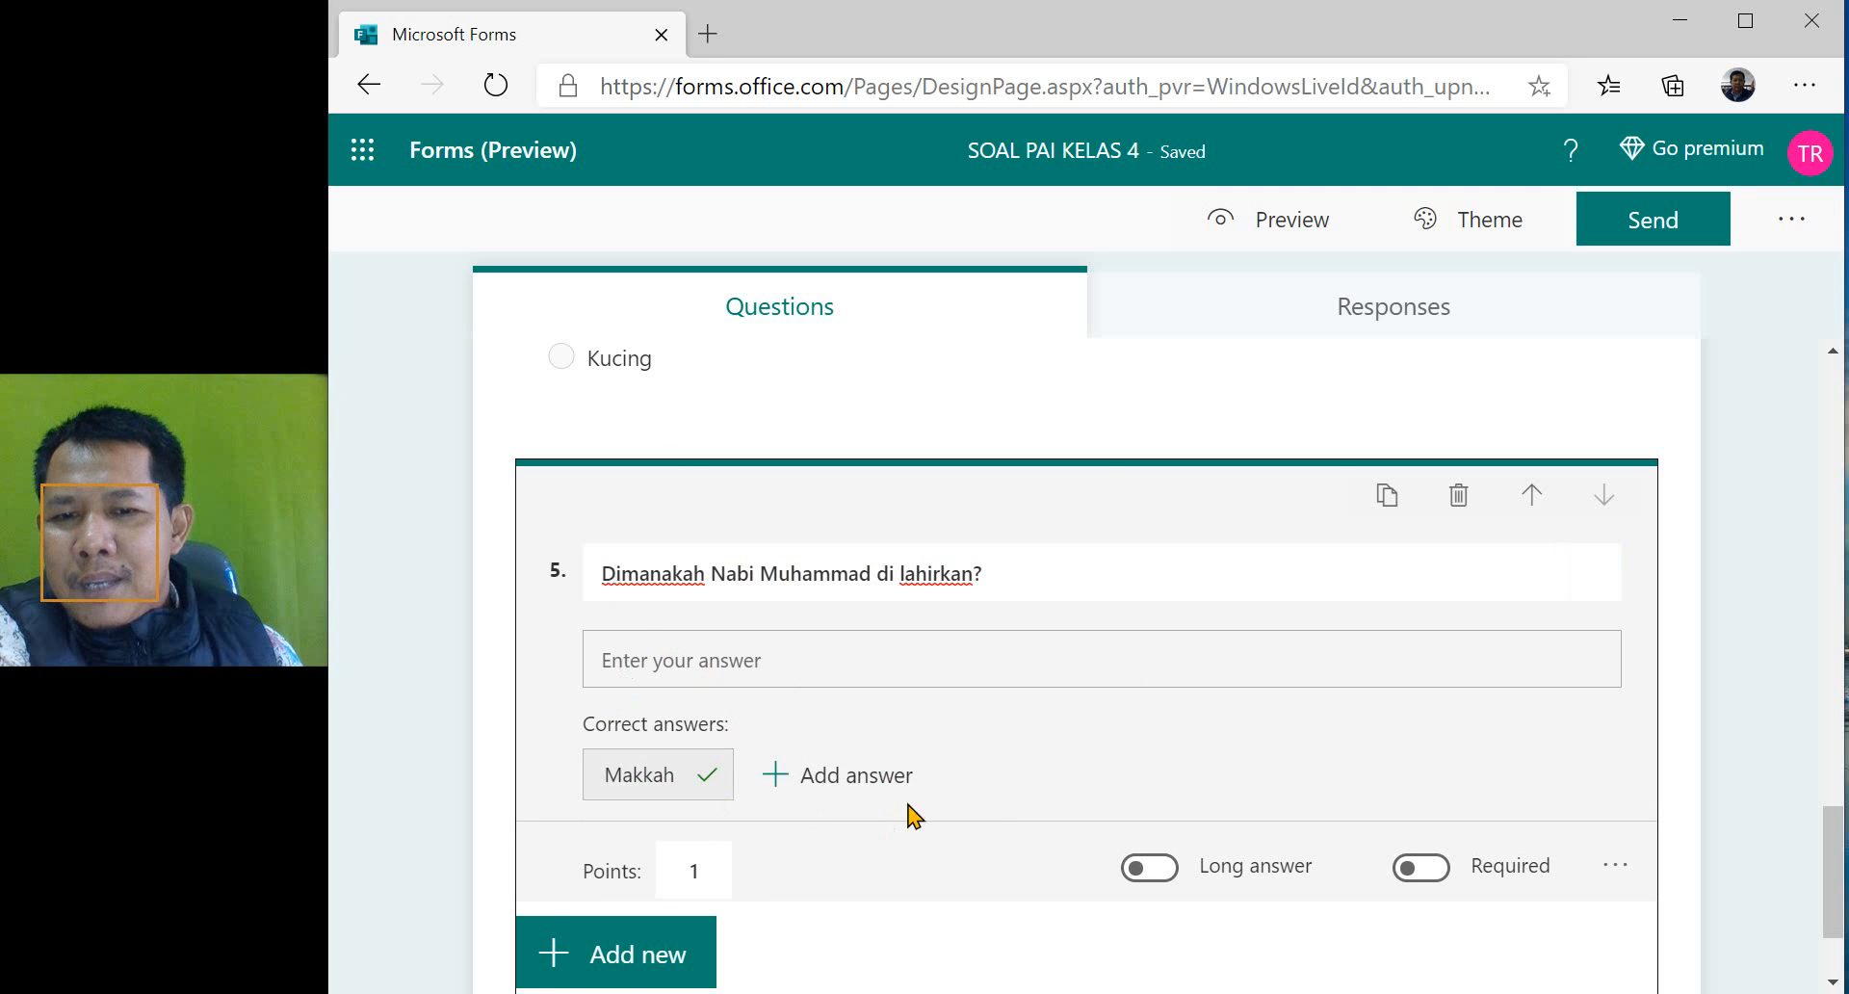
- Add "Makah" as another accepted correct answer to question 5
click(775, 787)
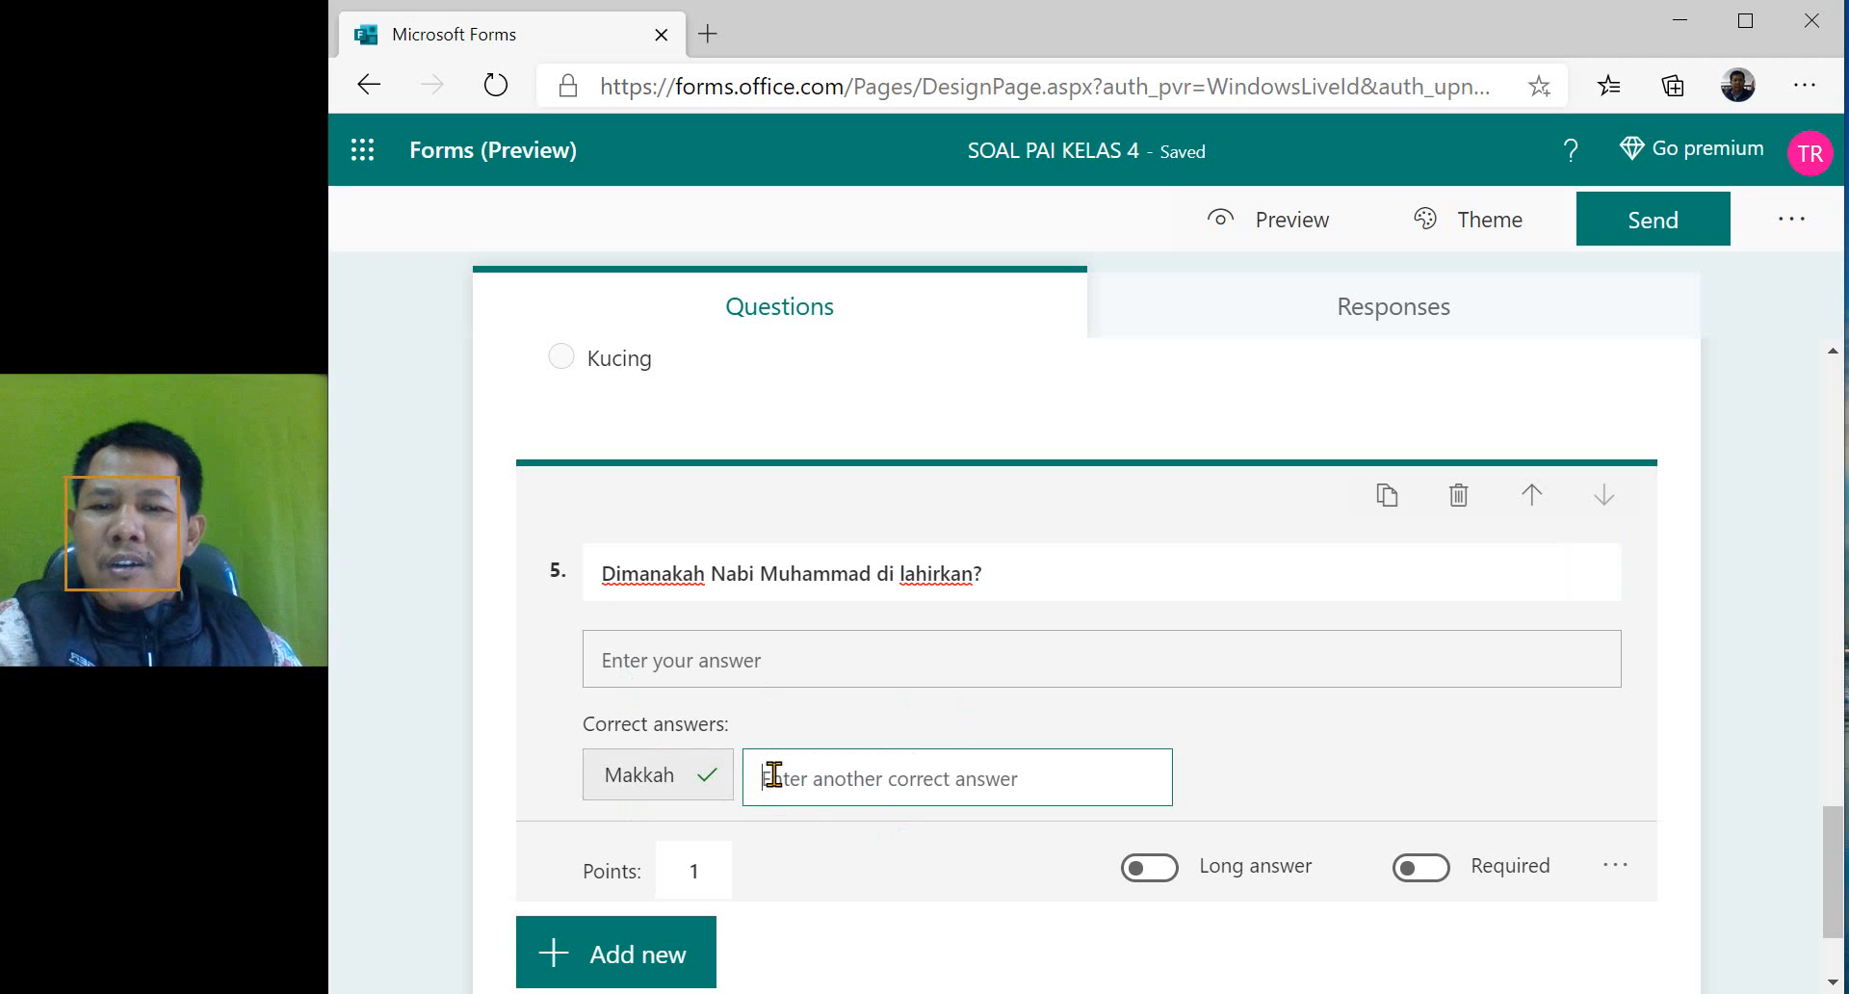
text(Makah)
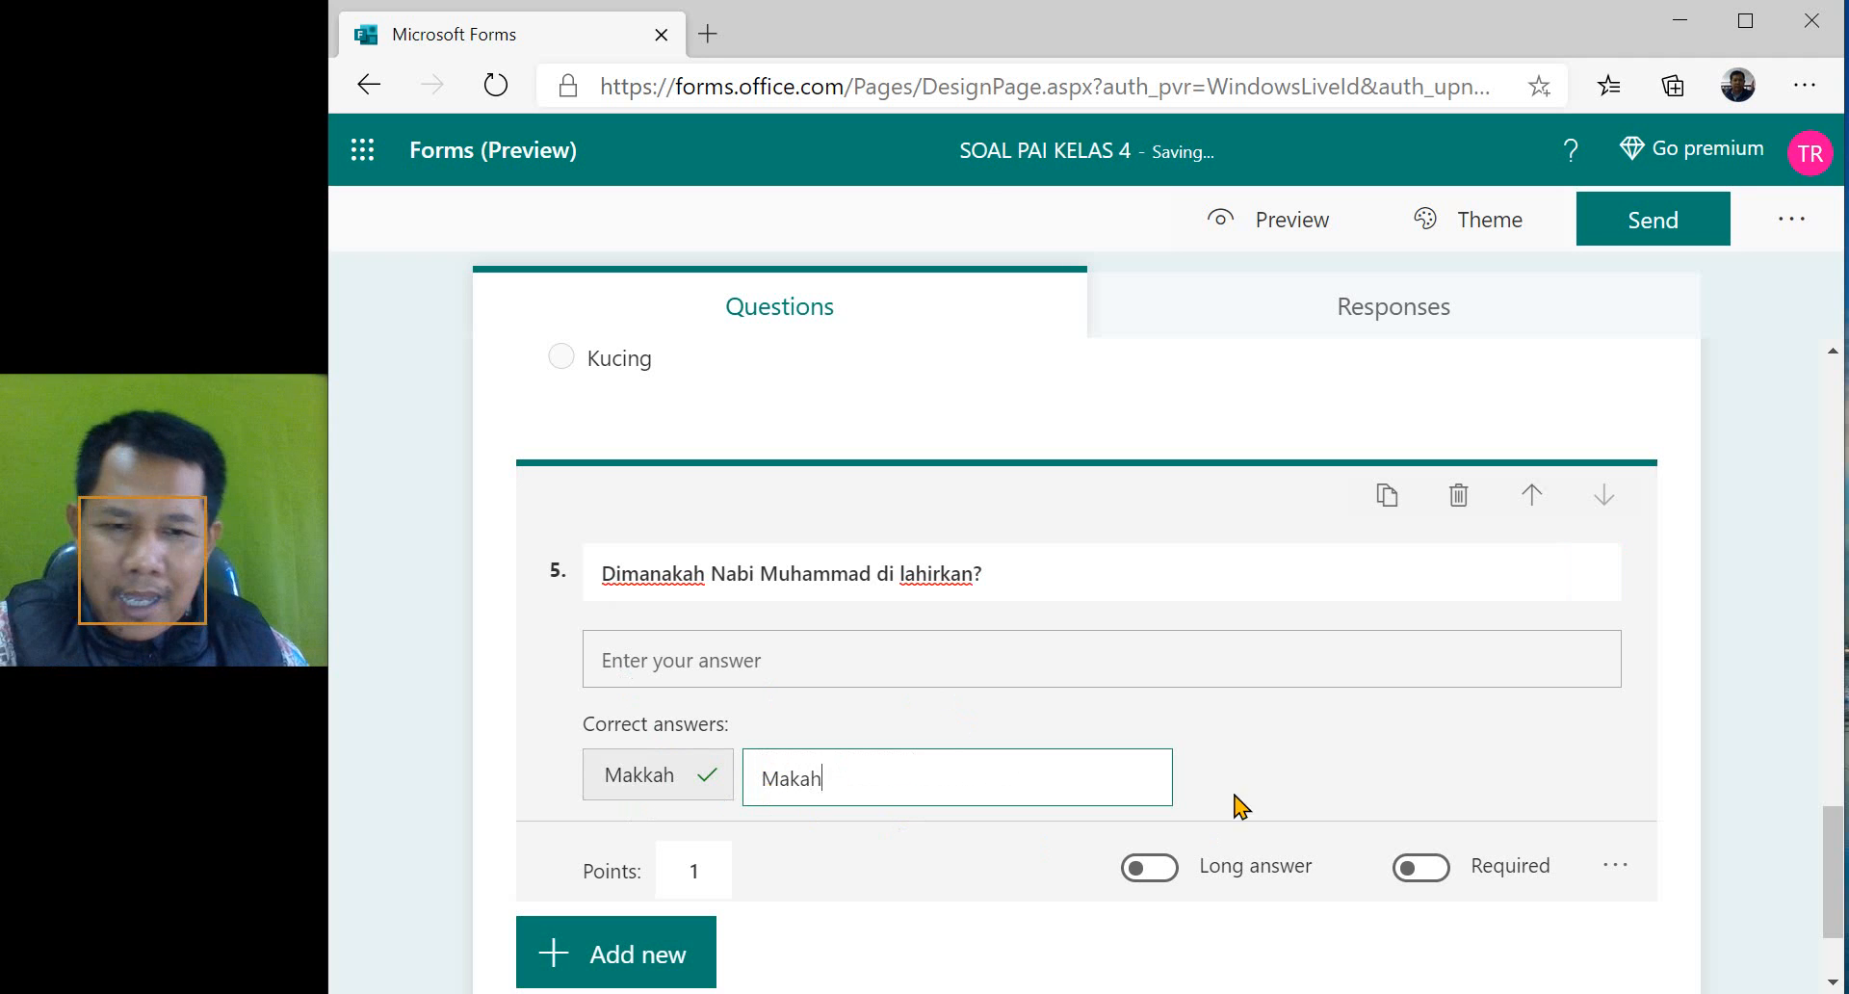
click(1329, 745)
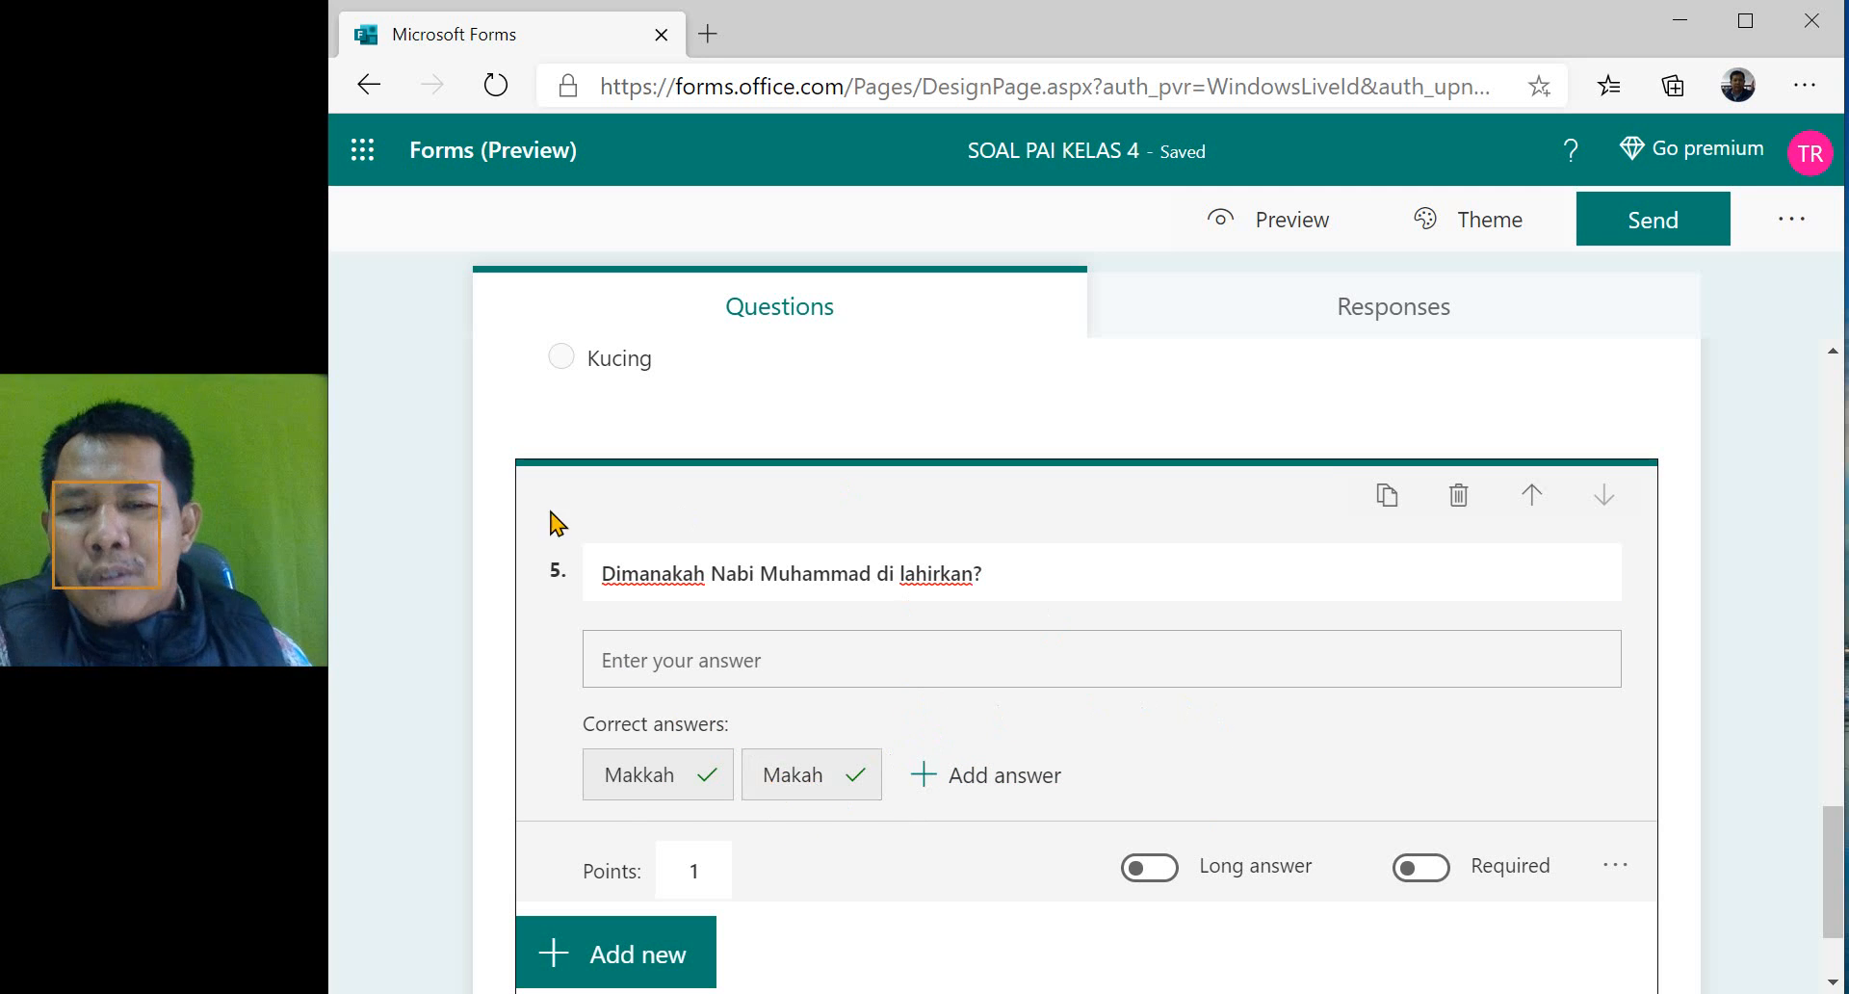
- Add a choice question after question 5, worded "Berikut ini adalah surat -surat yang ada di Juz Amma?"
scroll(870, 682, down, 2)
scroll(1030, 636, up, 5)
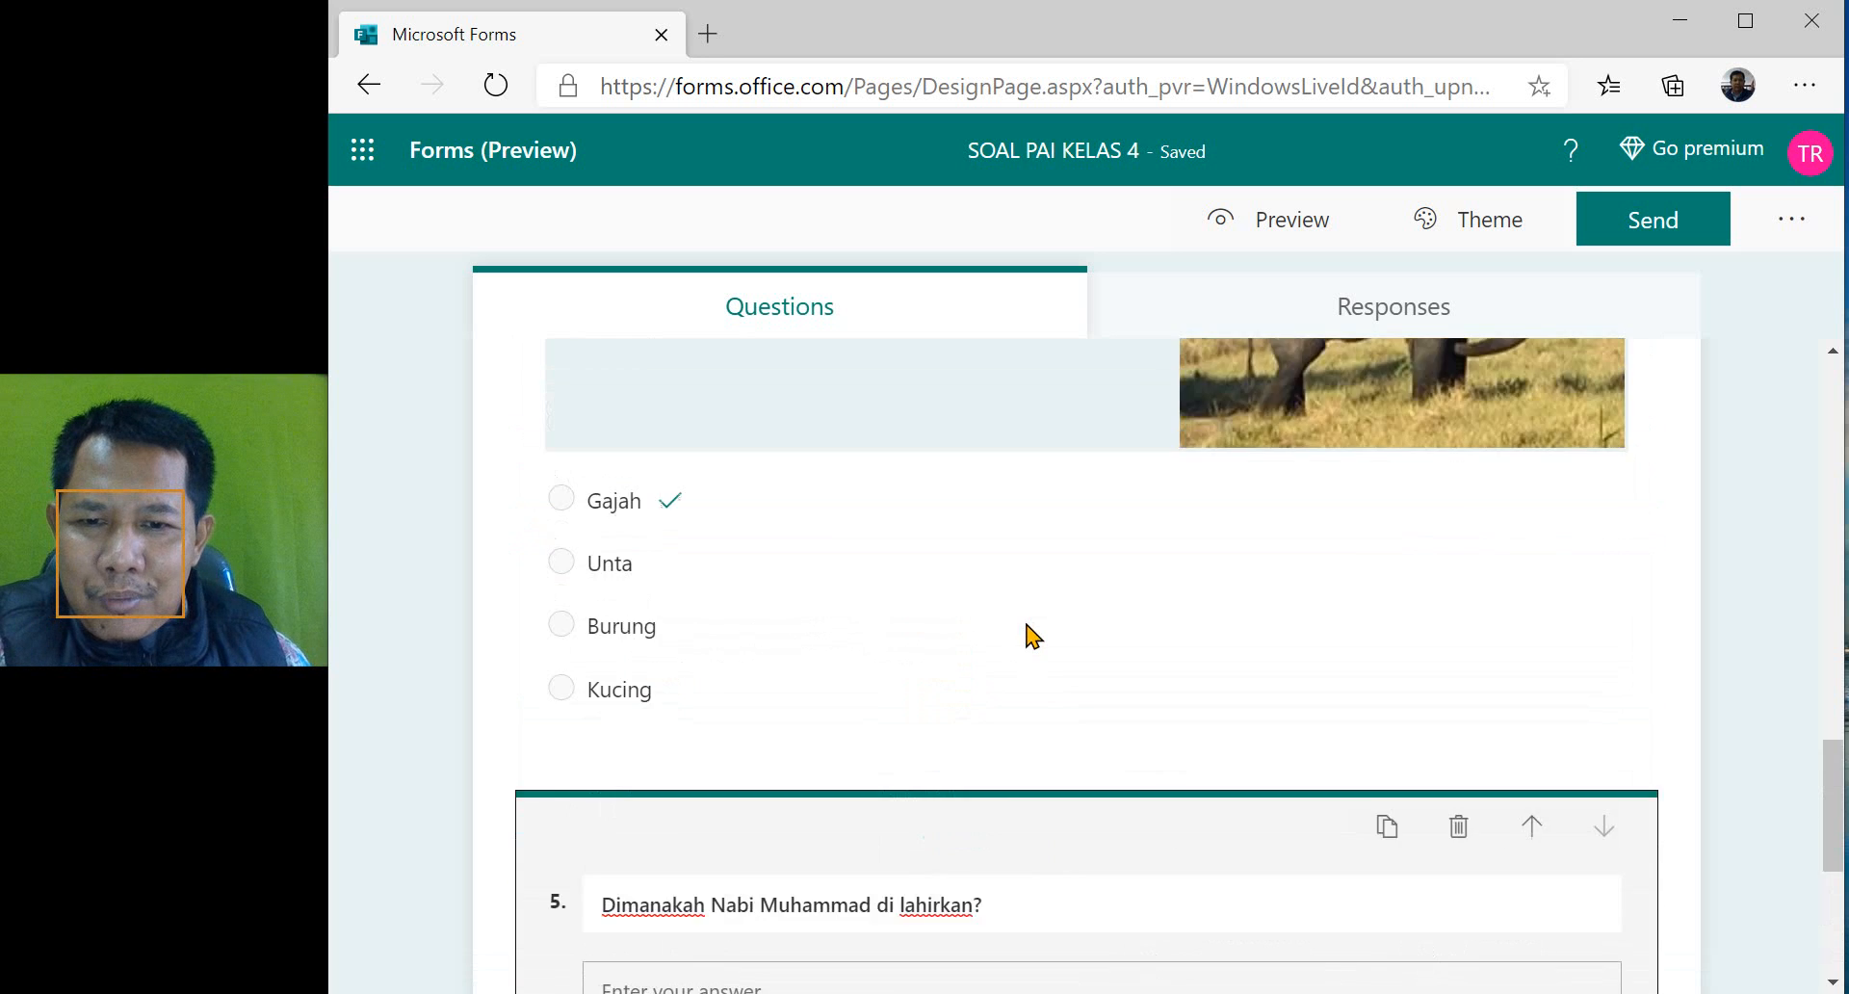
scroll(1031, 636, down, 5)
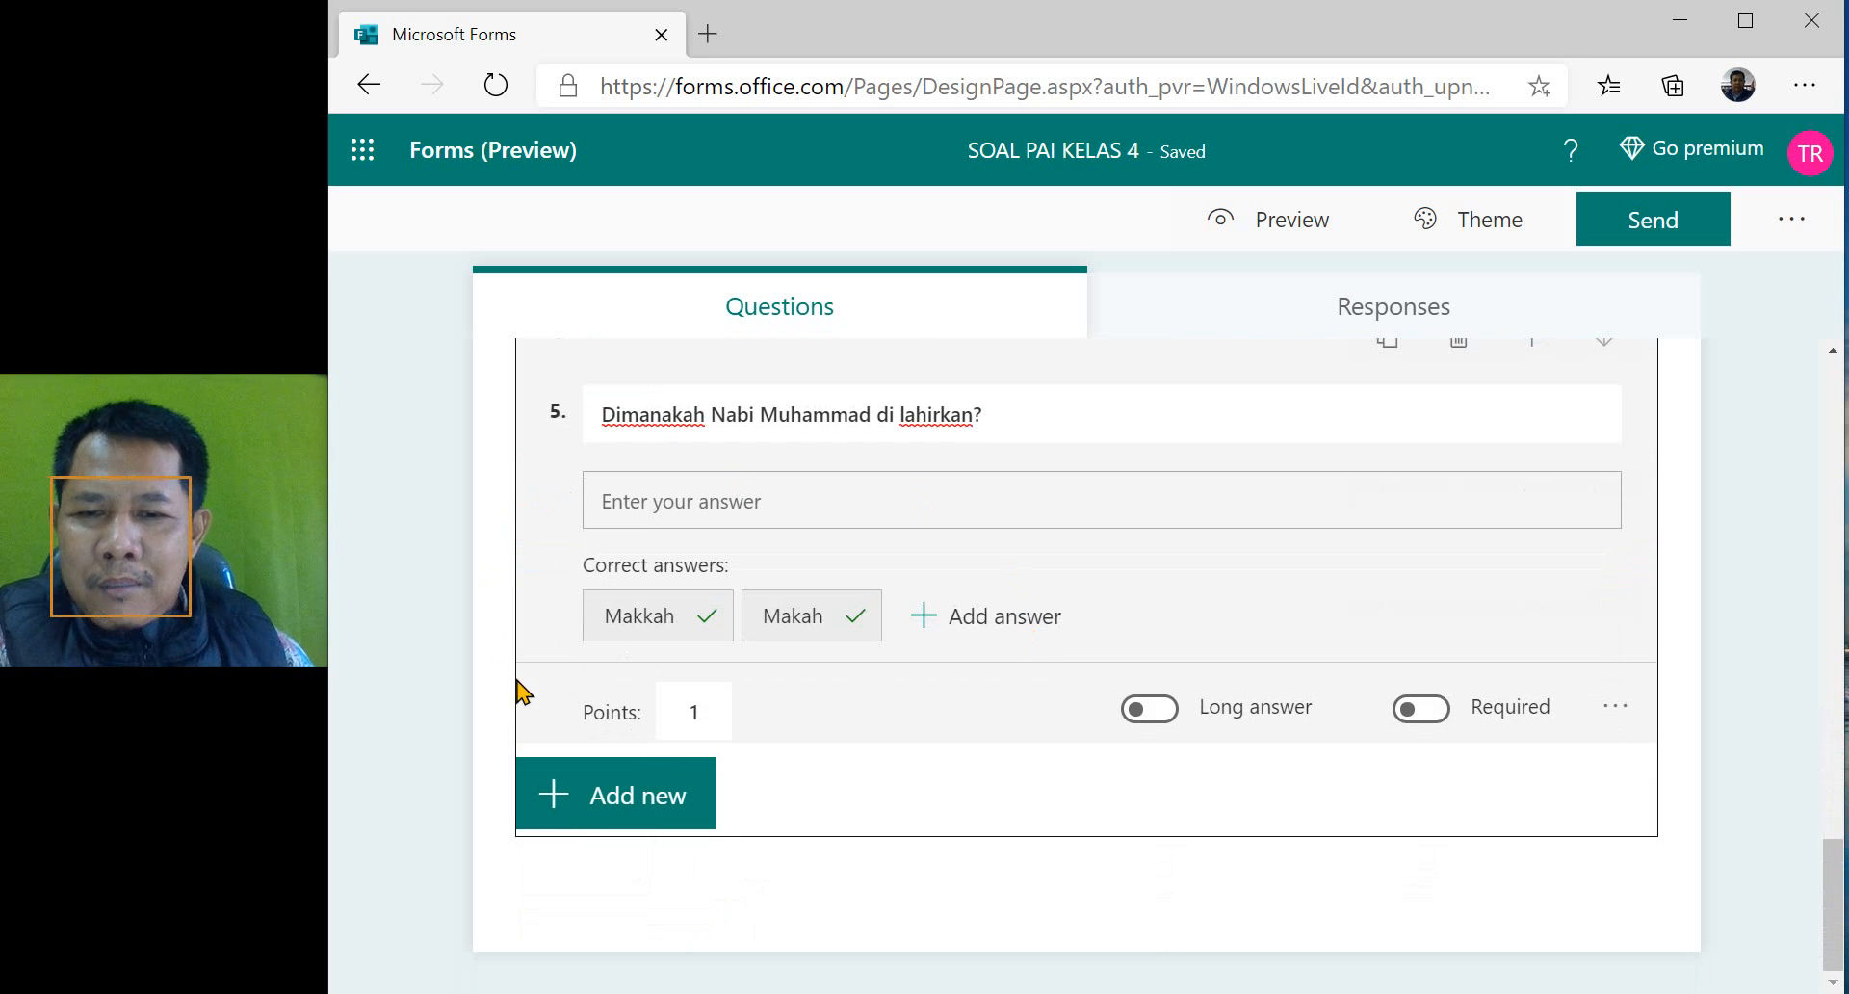
scroll(807, 730, up, 10)
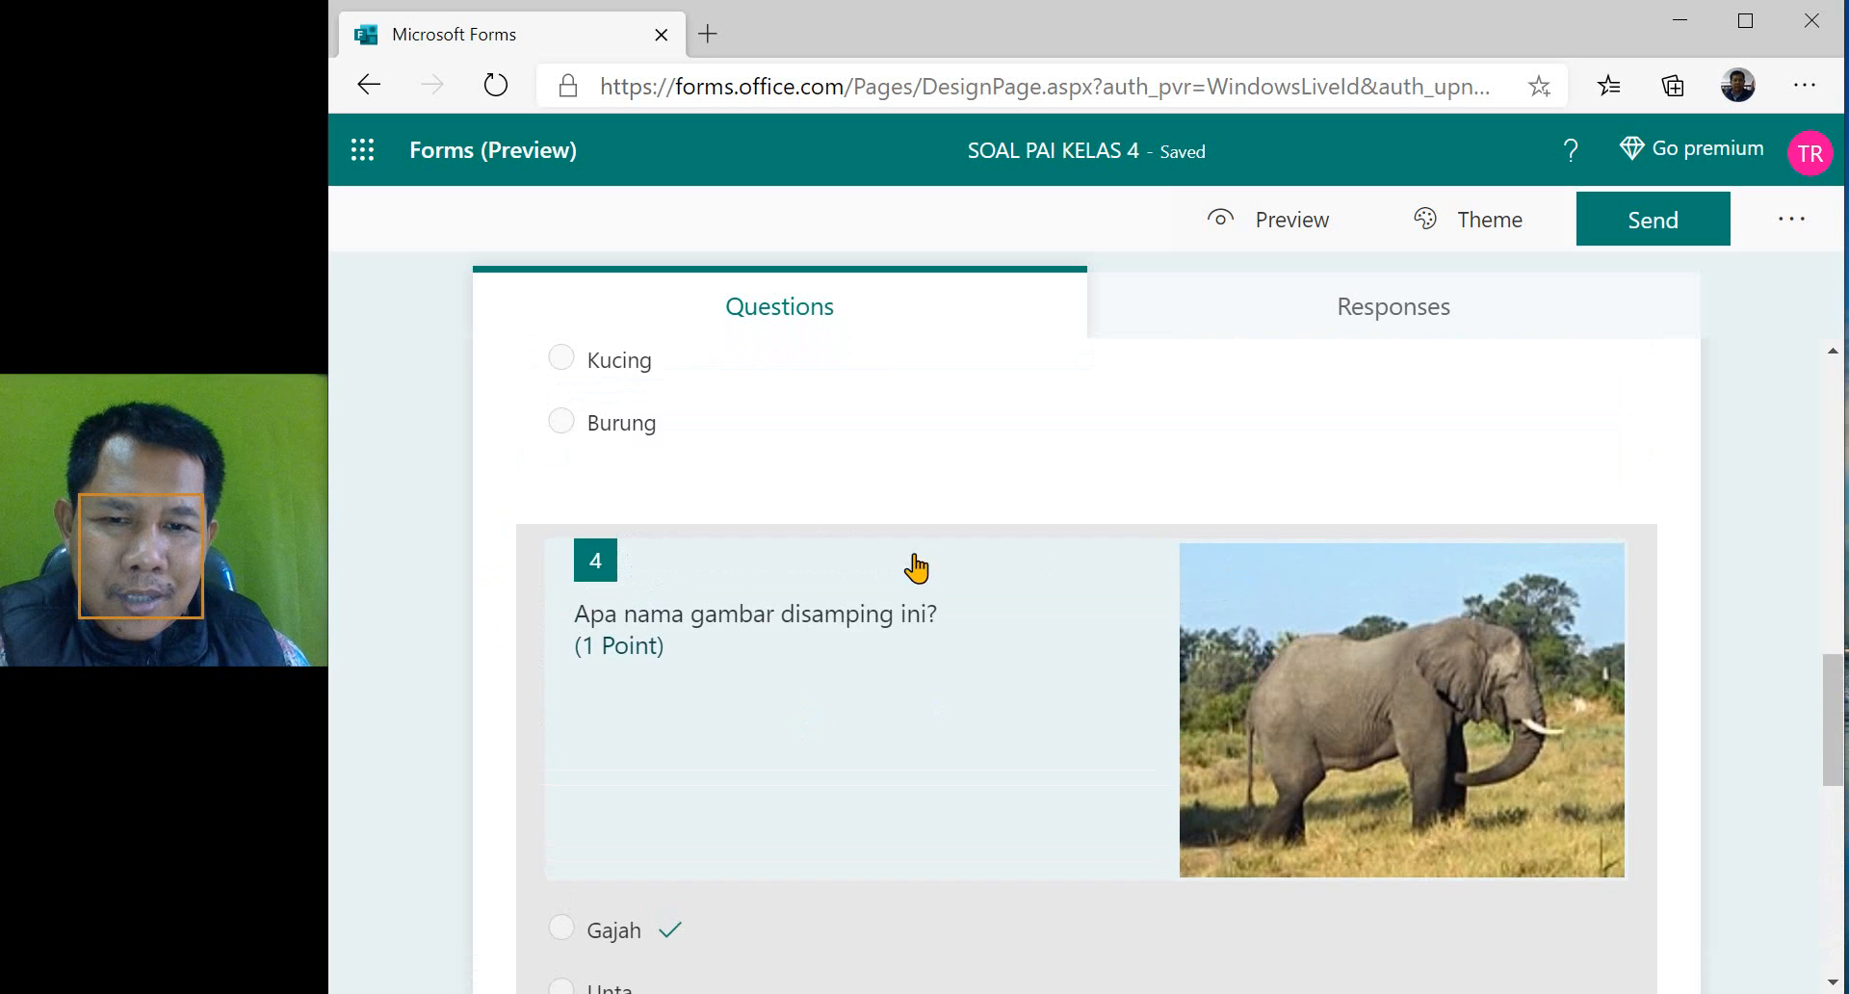
scroll(1100, 782, down, 10)
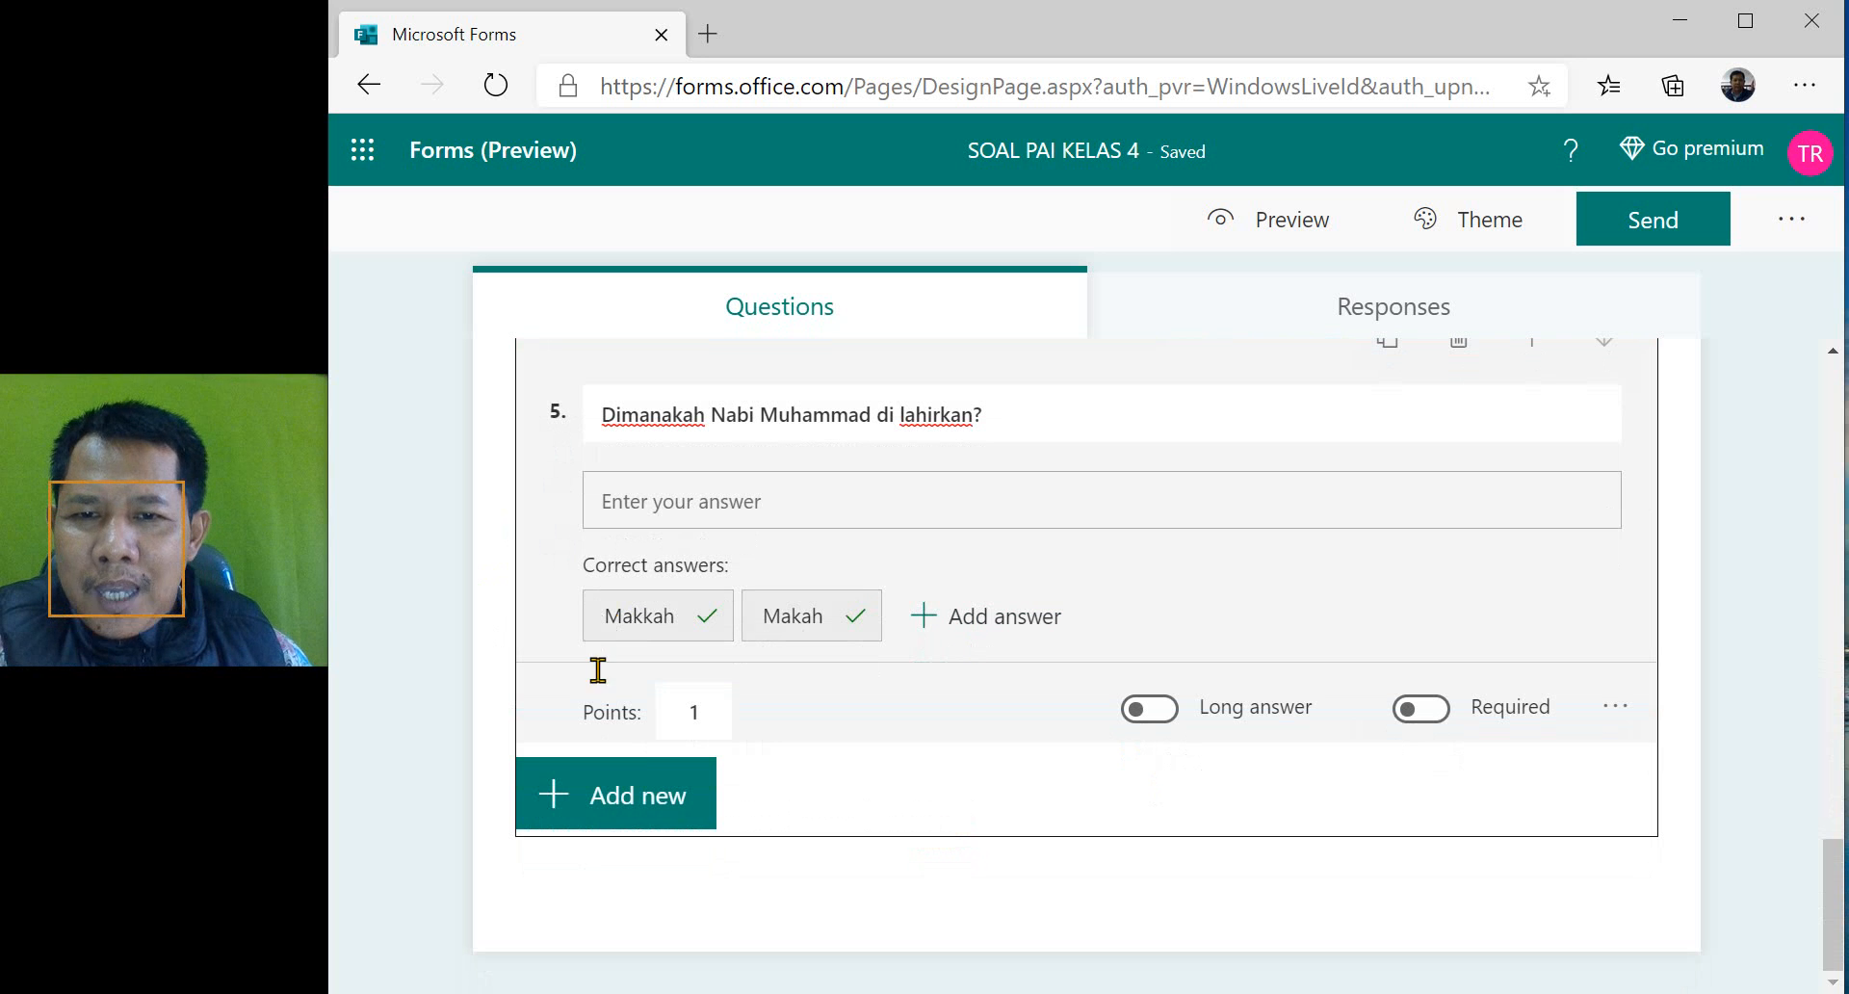
click(636, 807)
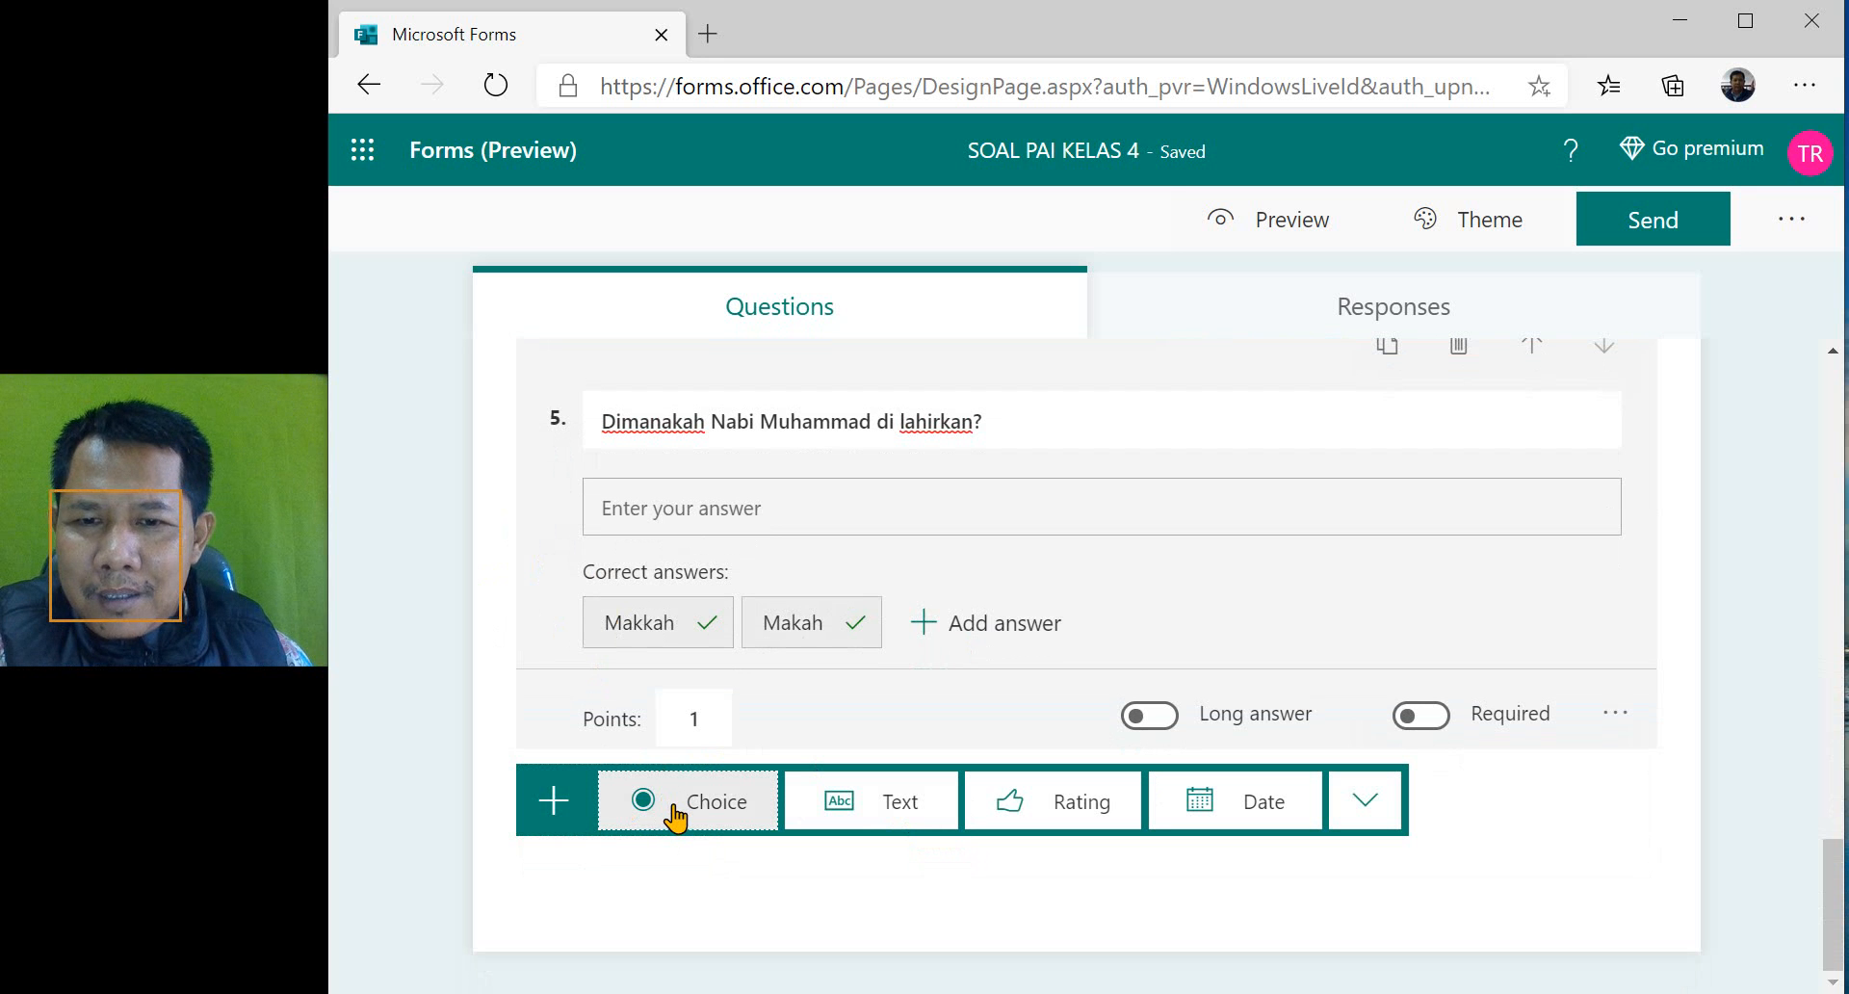
click(674, 817)
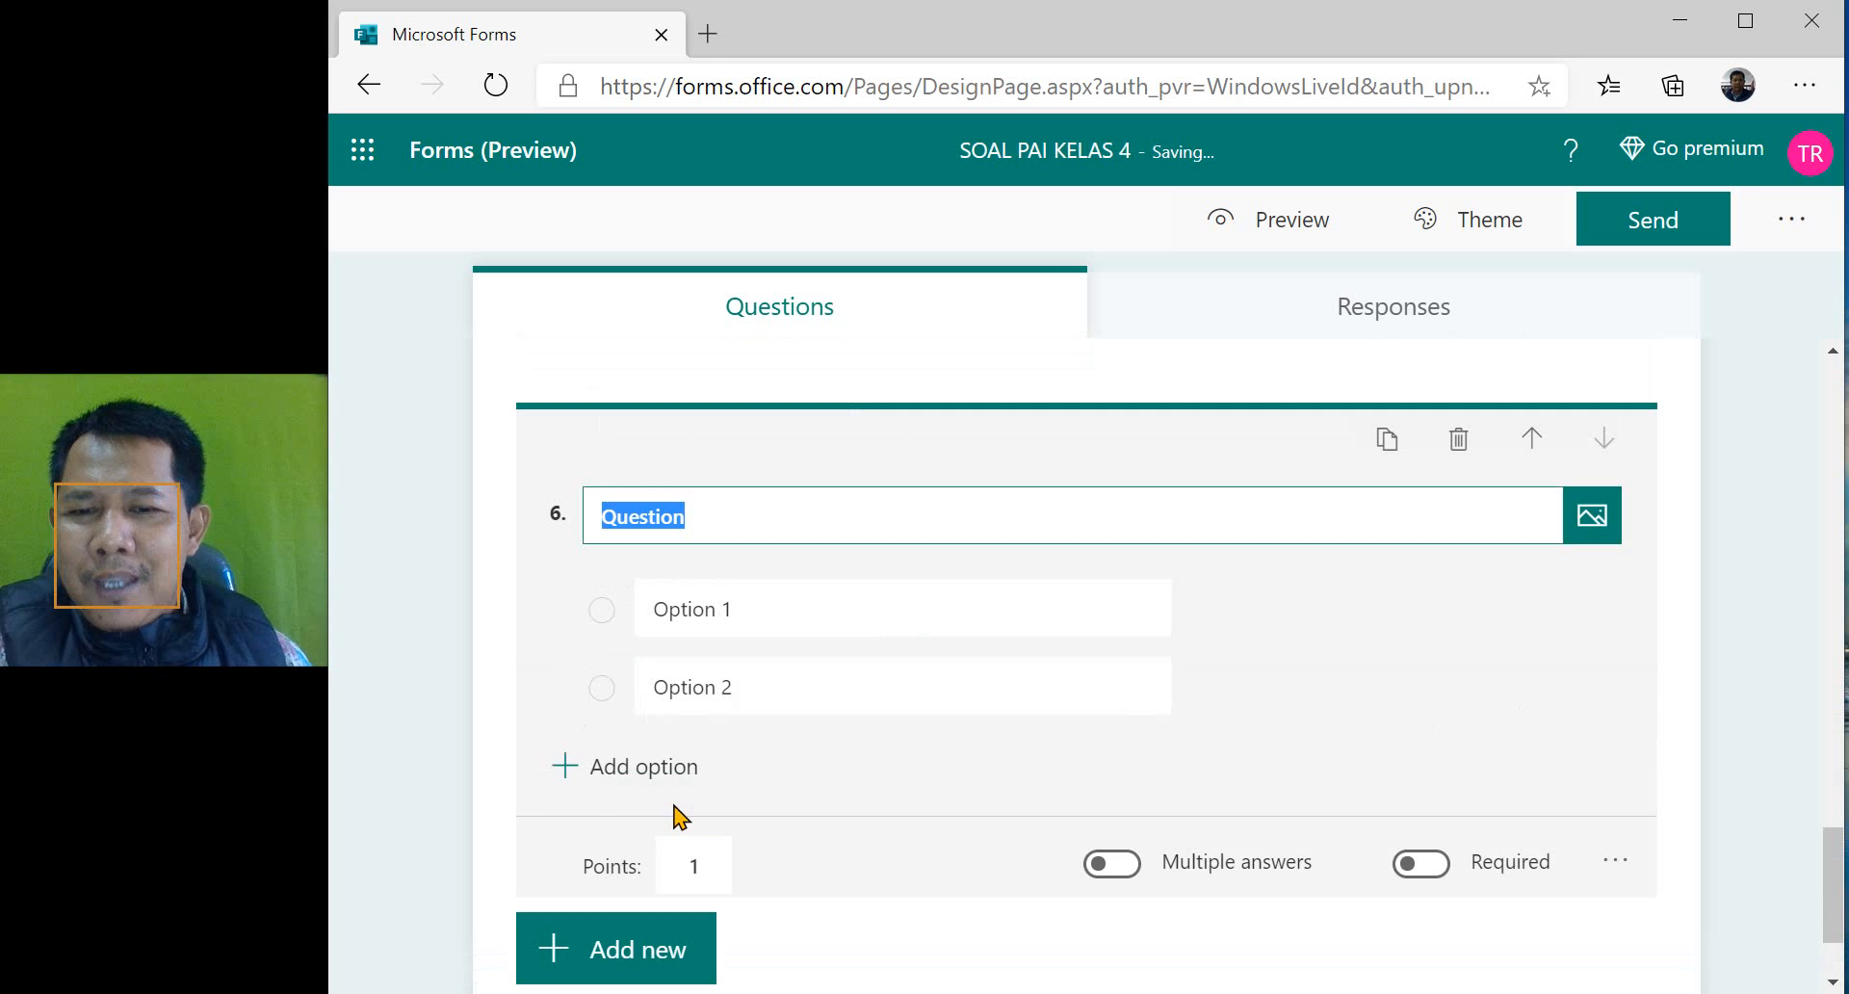
text(B)
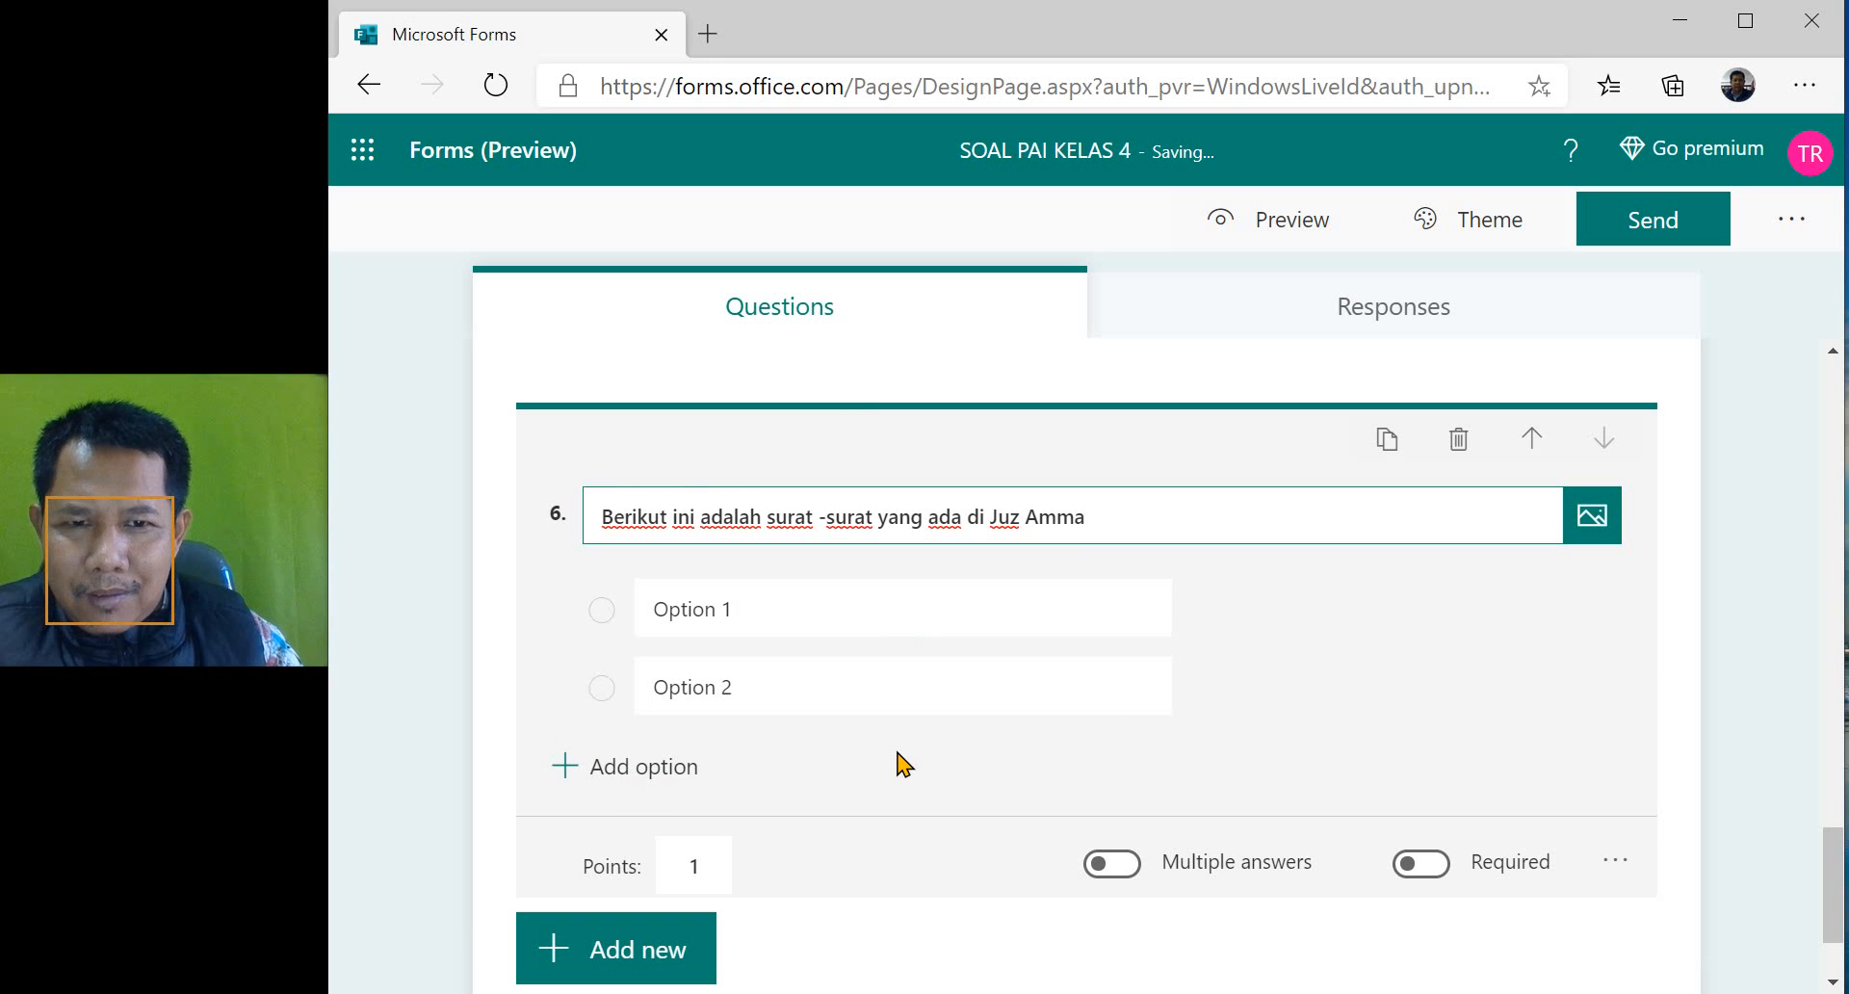
- Enter "An Nash", "Al Falaq" and "Al fiil" as the first three options of question 6
click(926, 624)
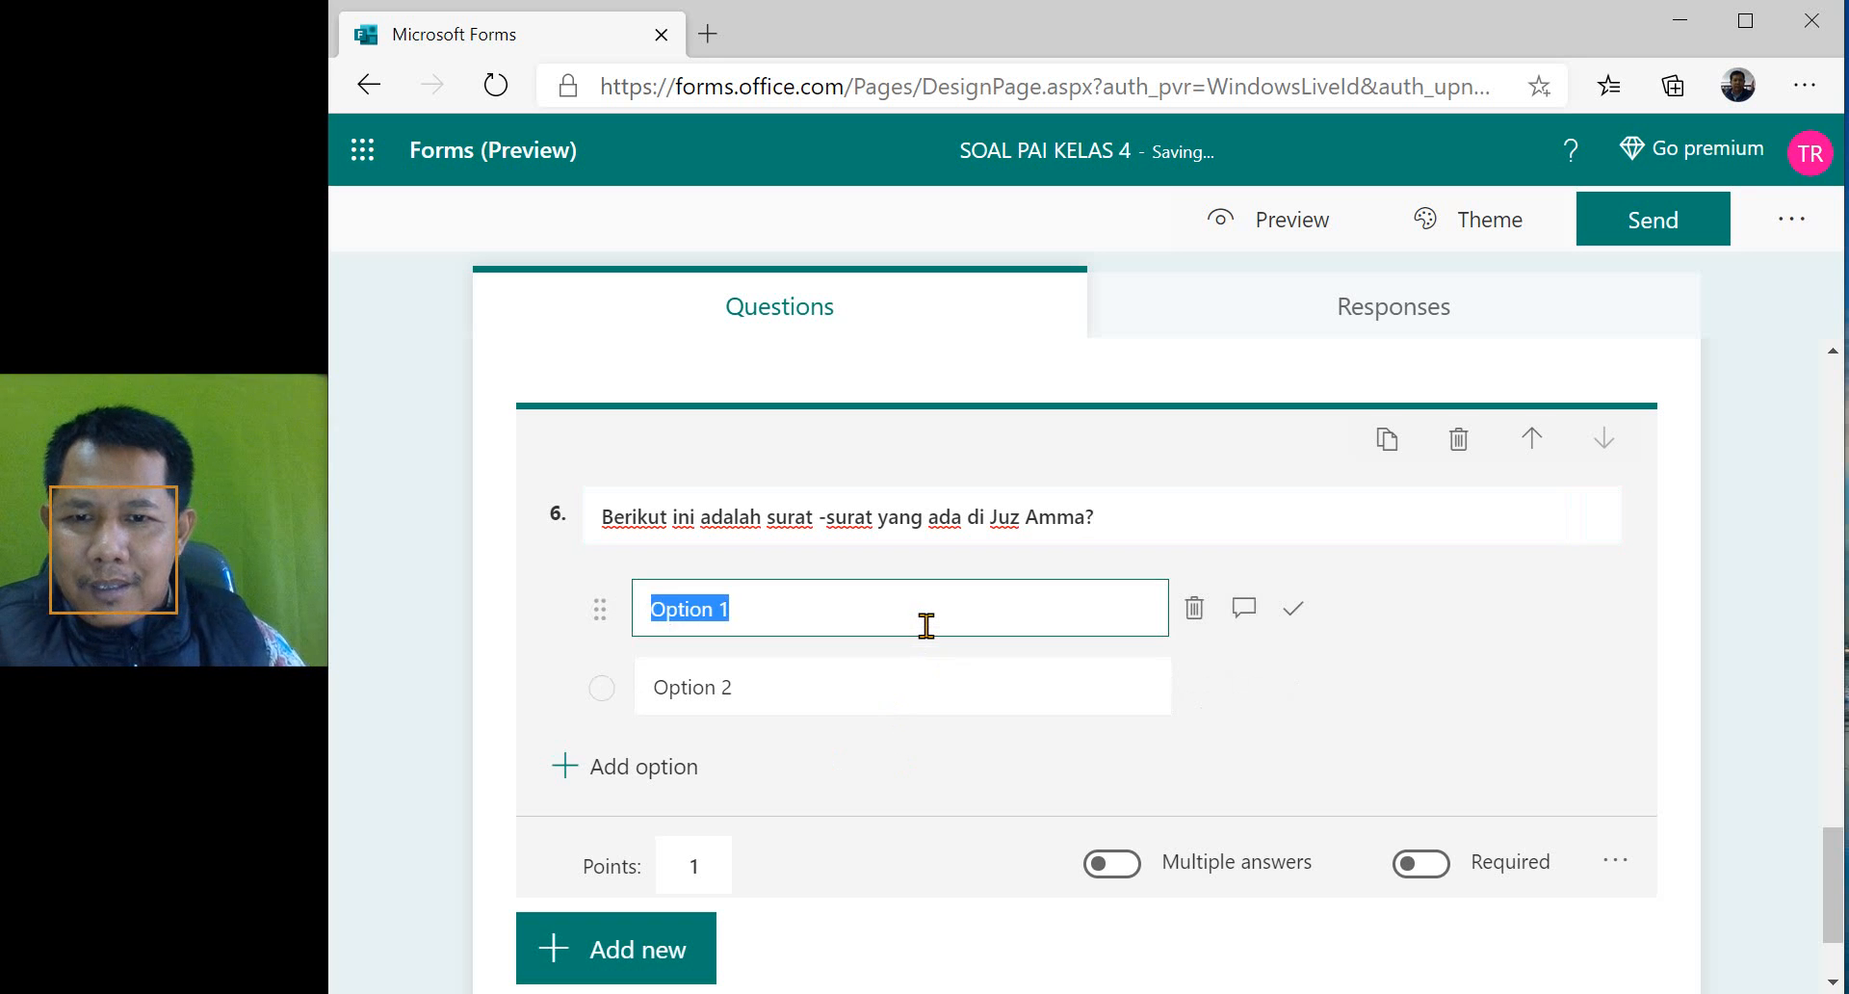
text(An Nash)
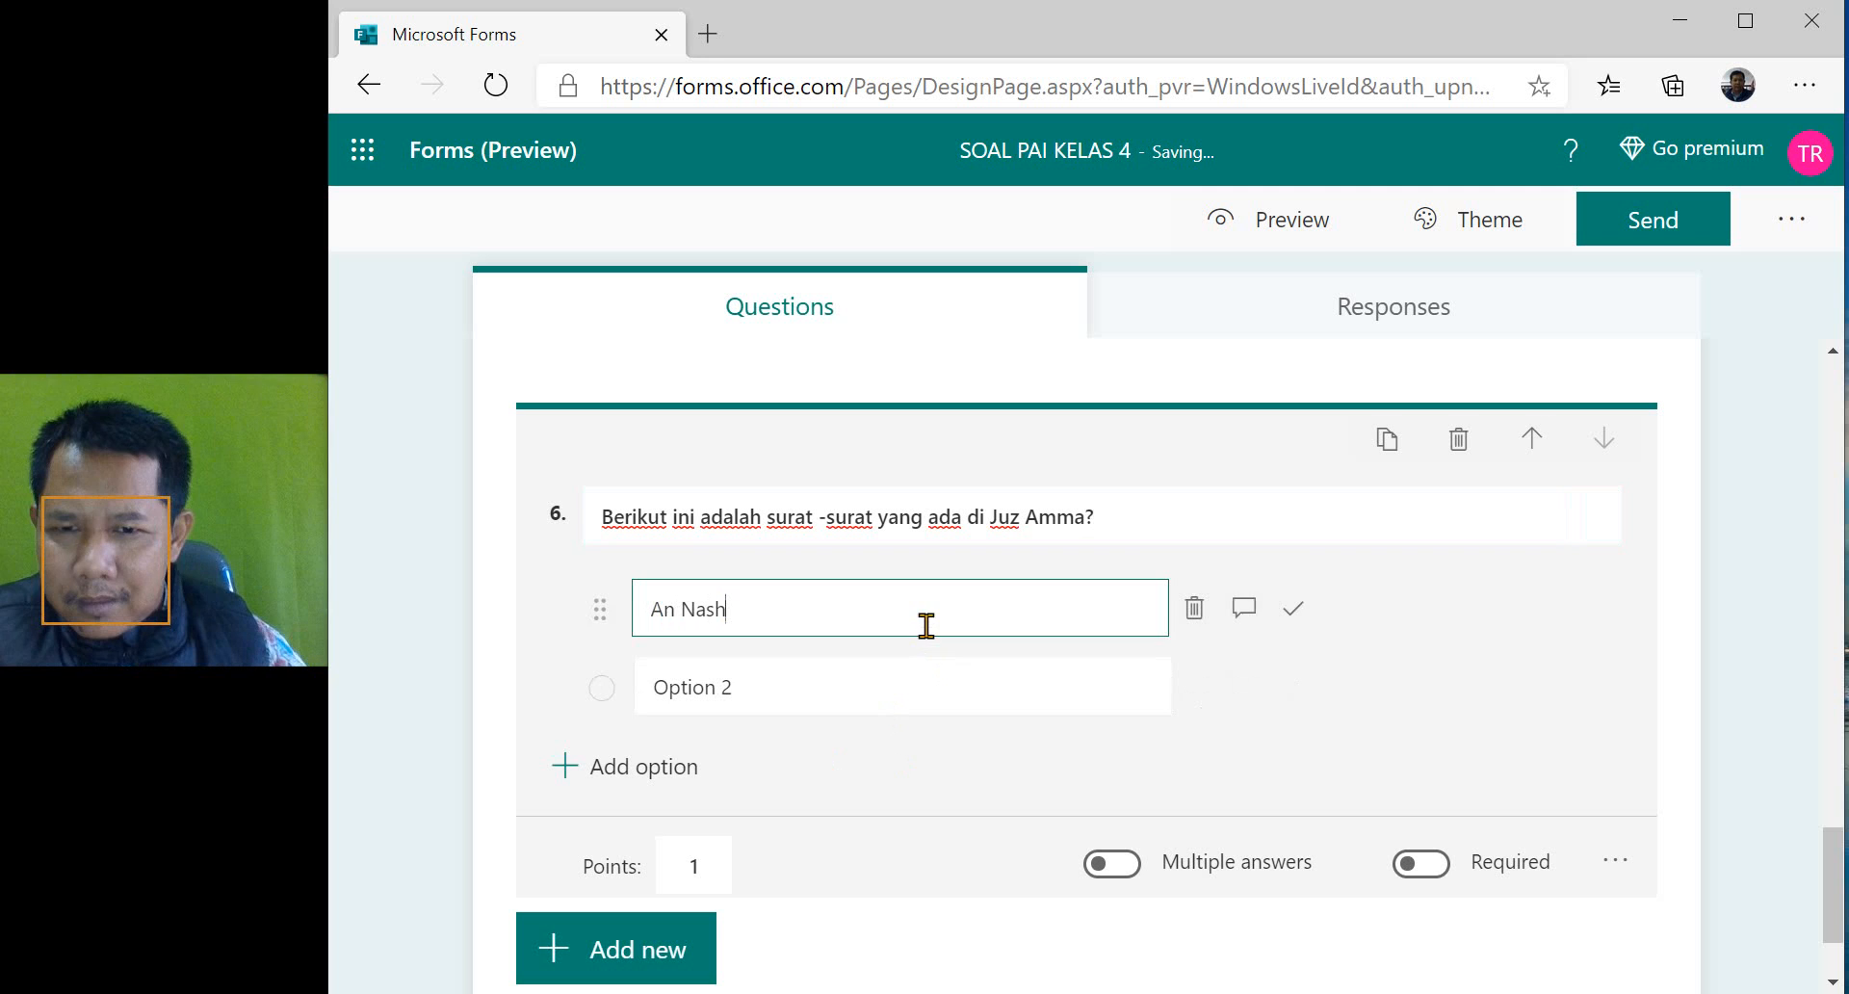
click(852, 681)
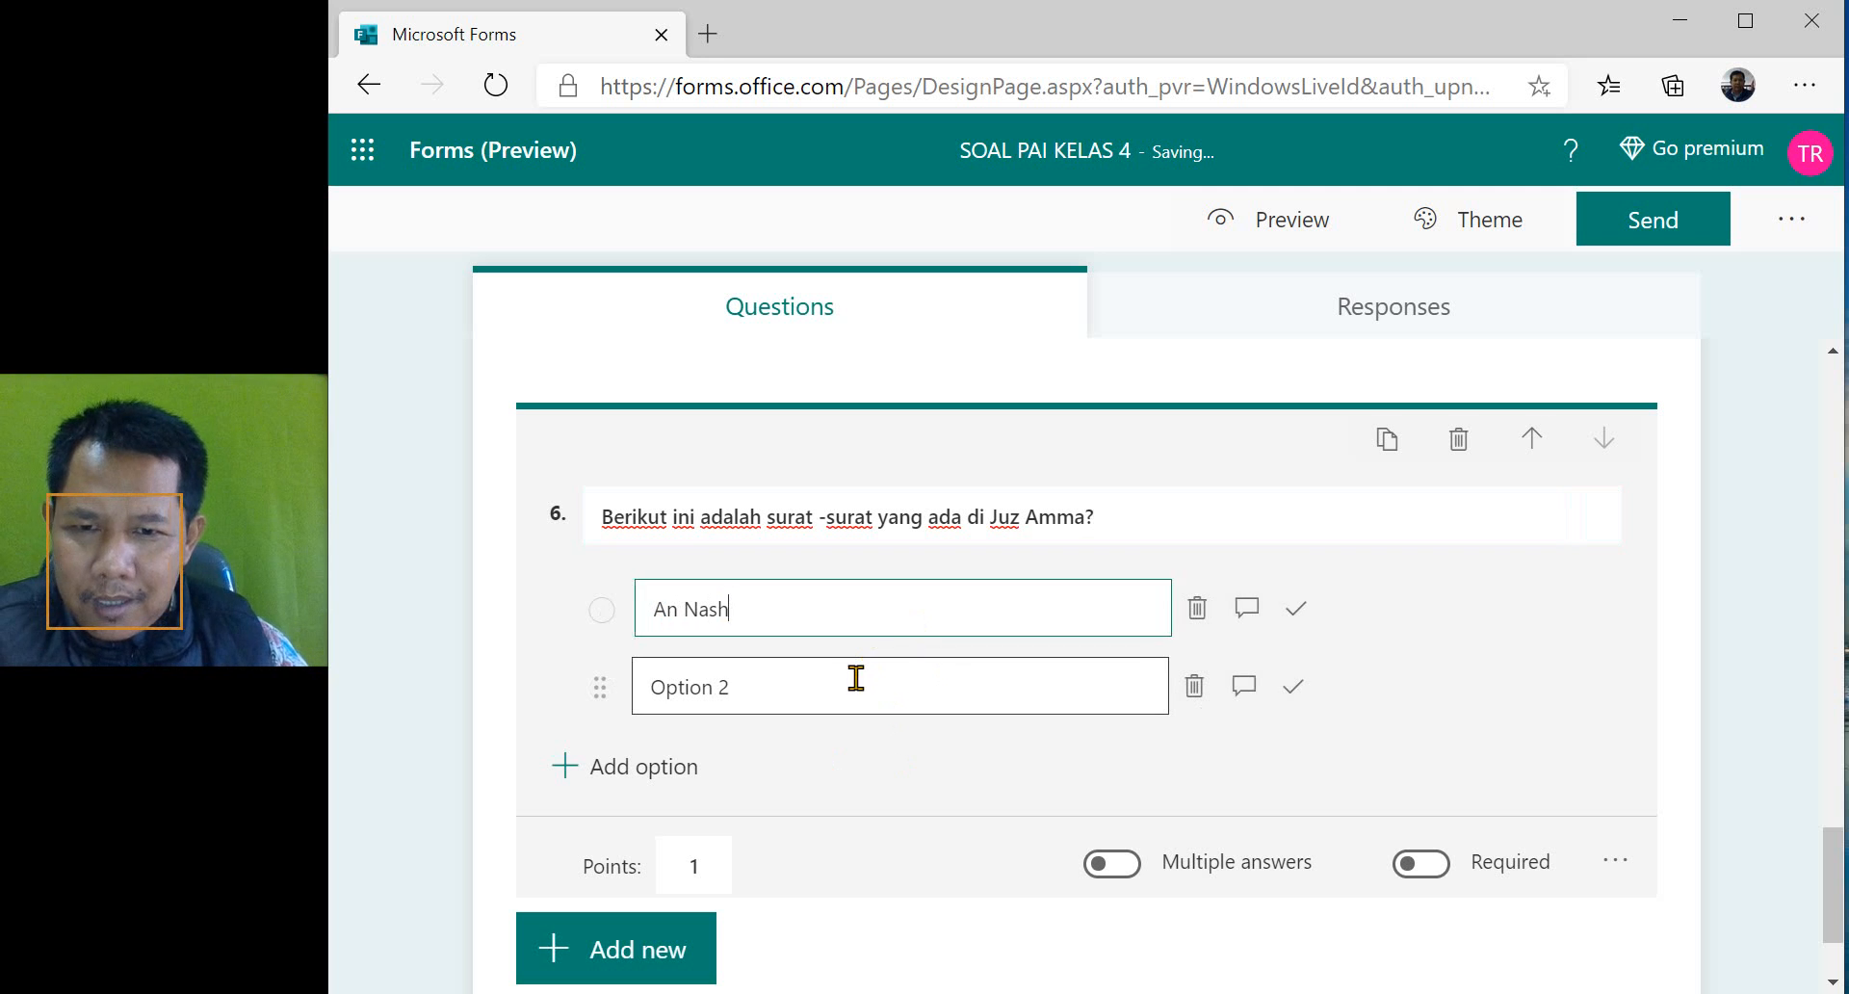
text(Al Falaq)
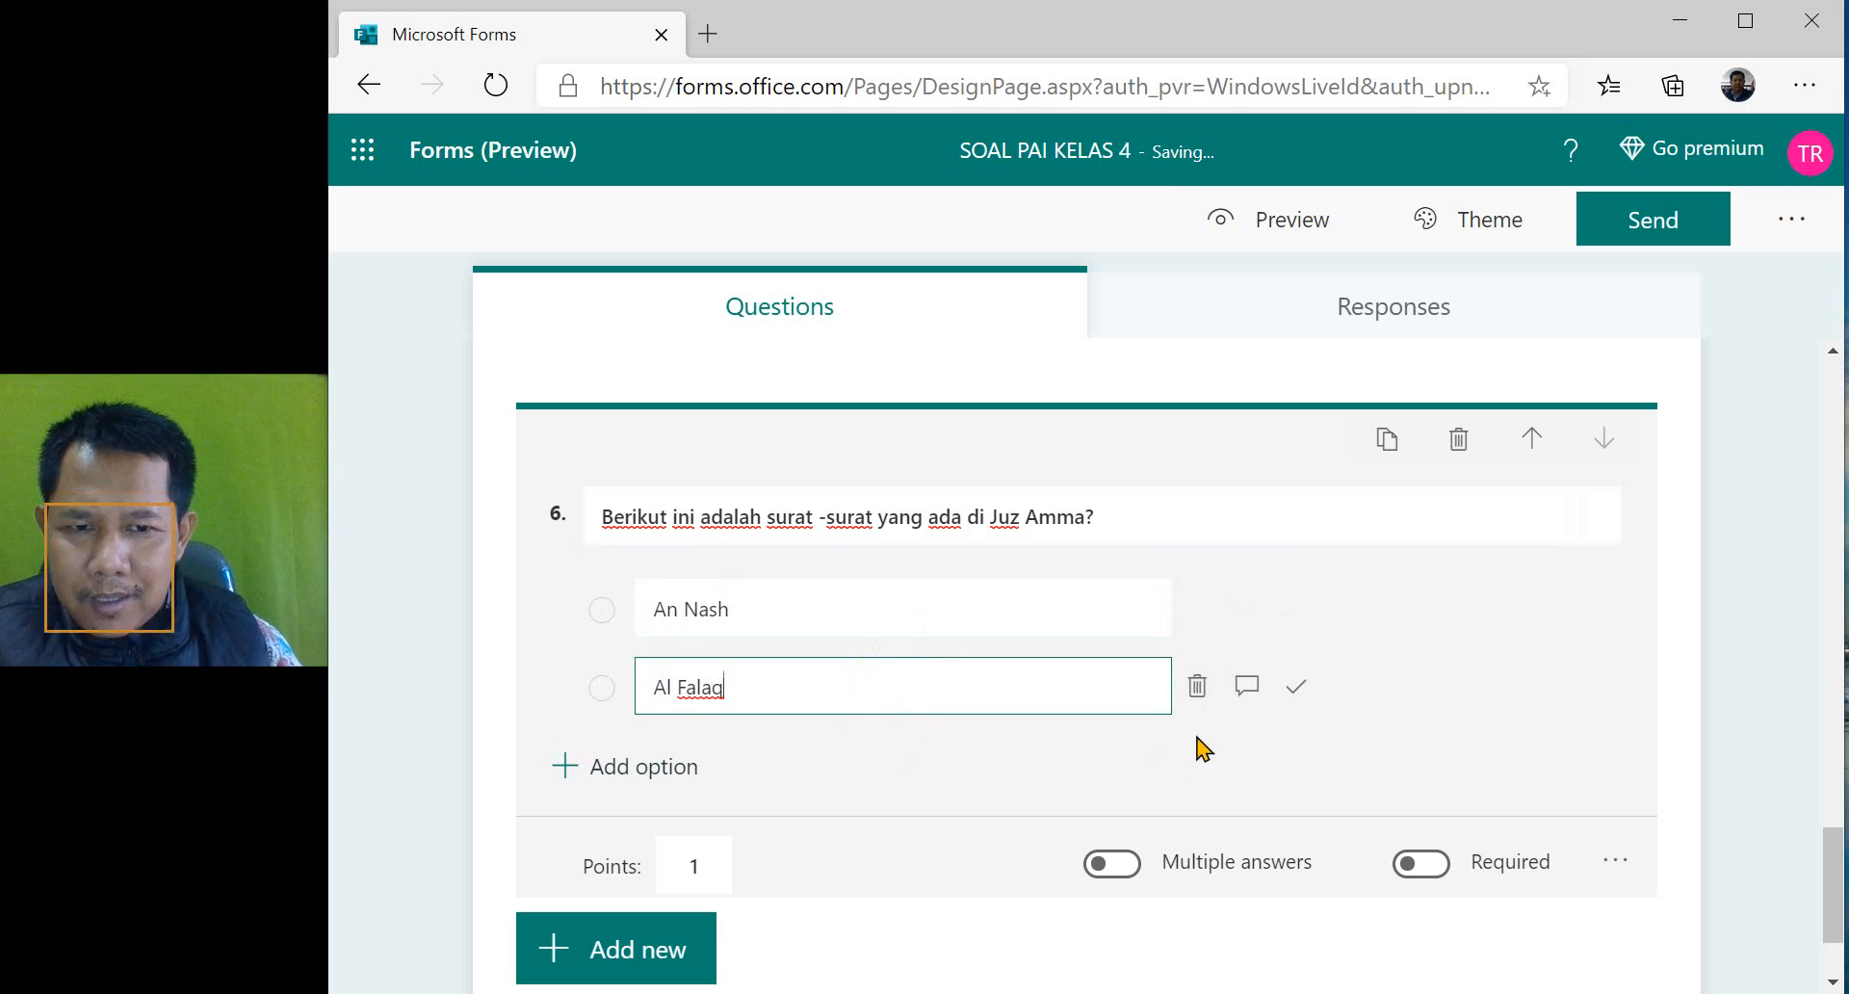
click(653, 778)
text(Al fiil)
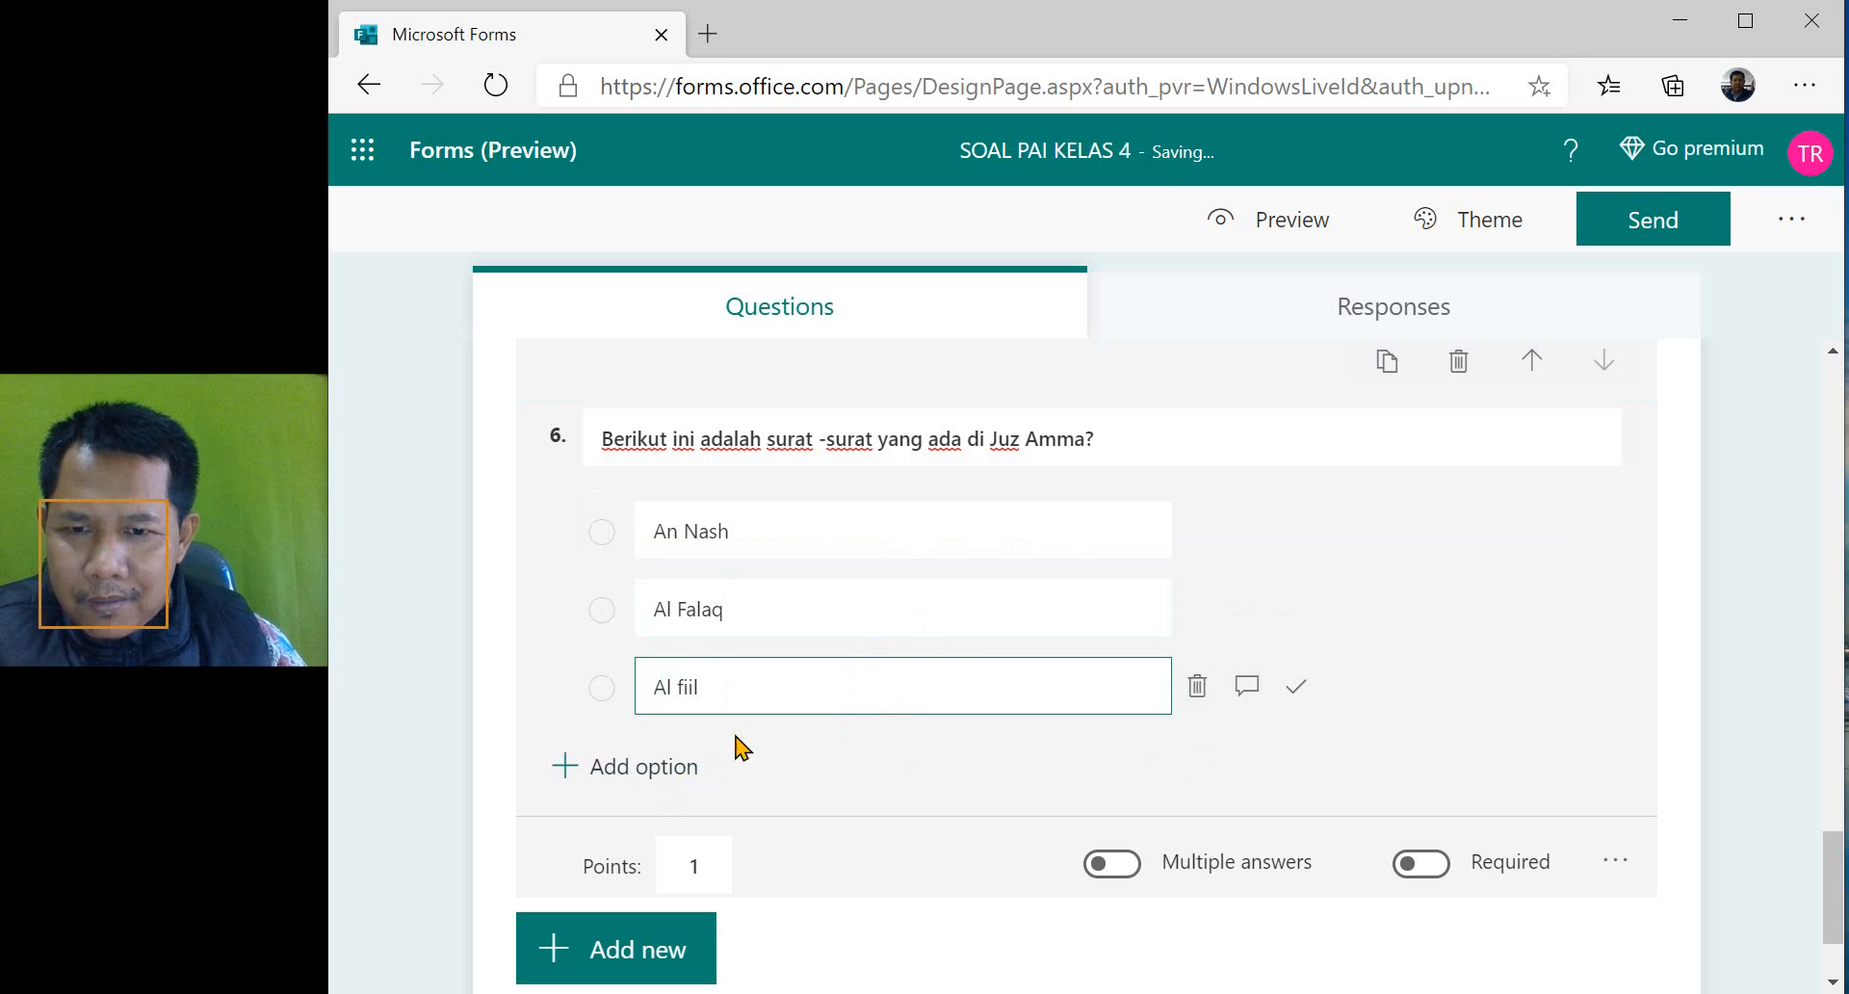
- Add a fourth option "Al Kahfi" to question 6 and replace the first option with "Al Maun"
click(655, 780)
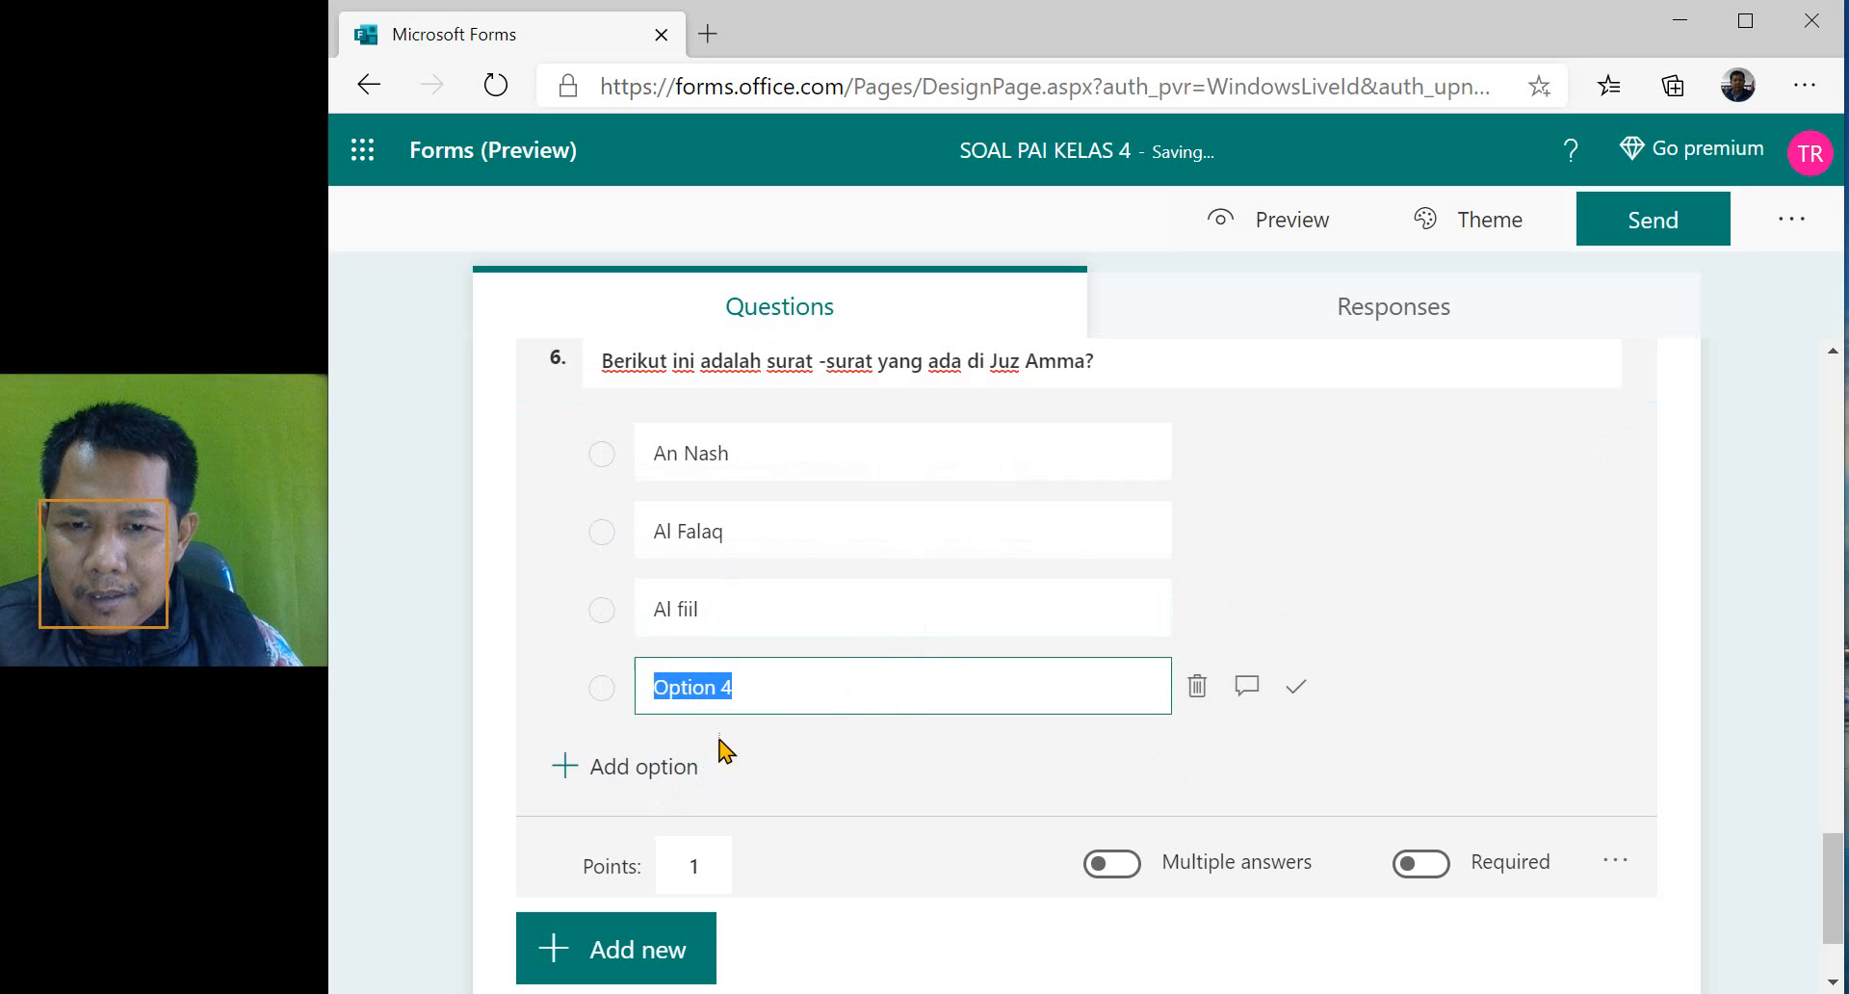
triple_click(766, 469)
text(Al Maun)
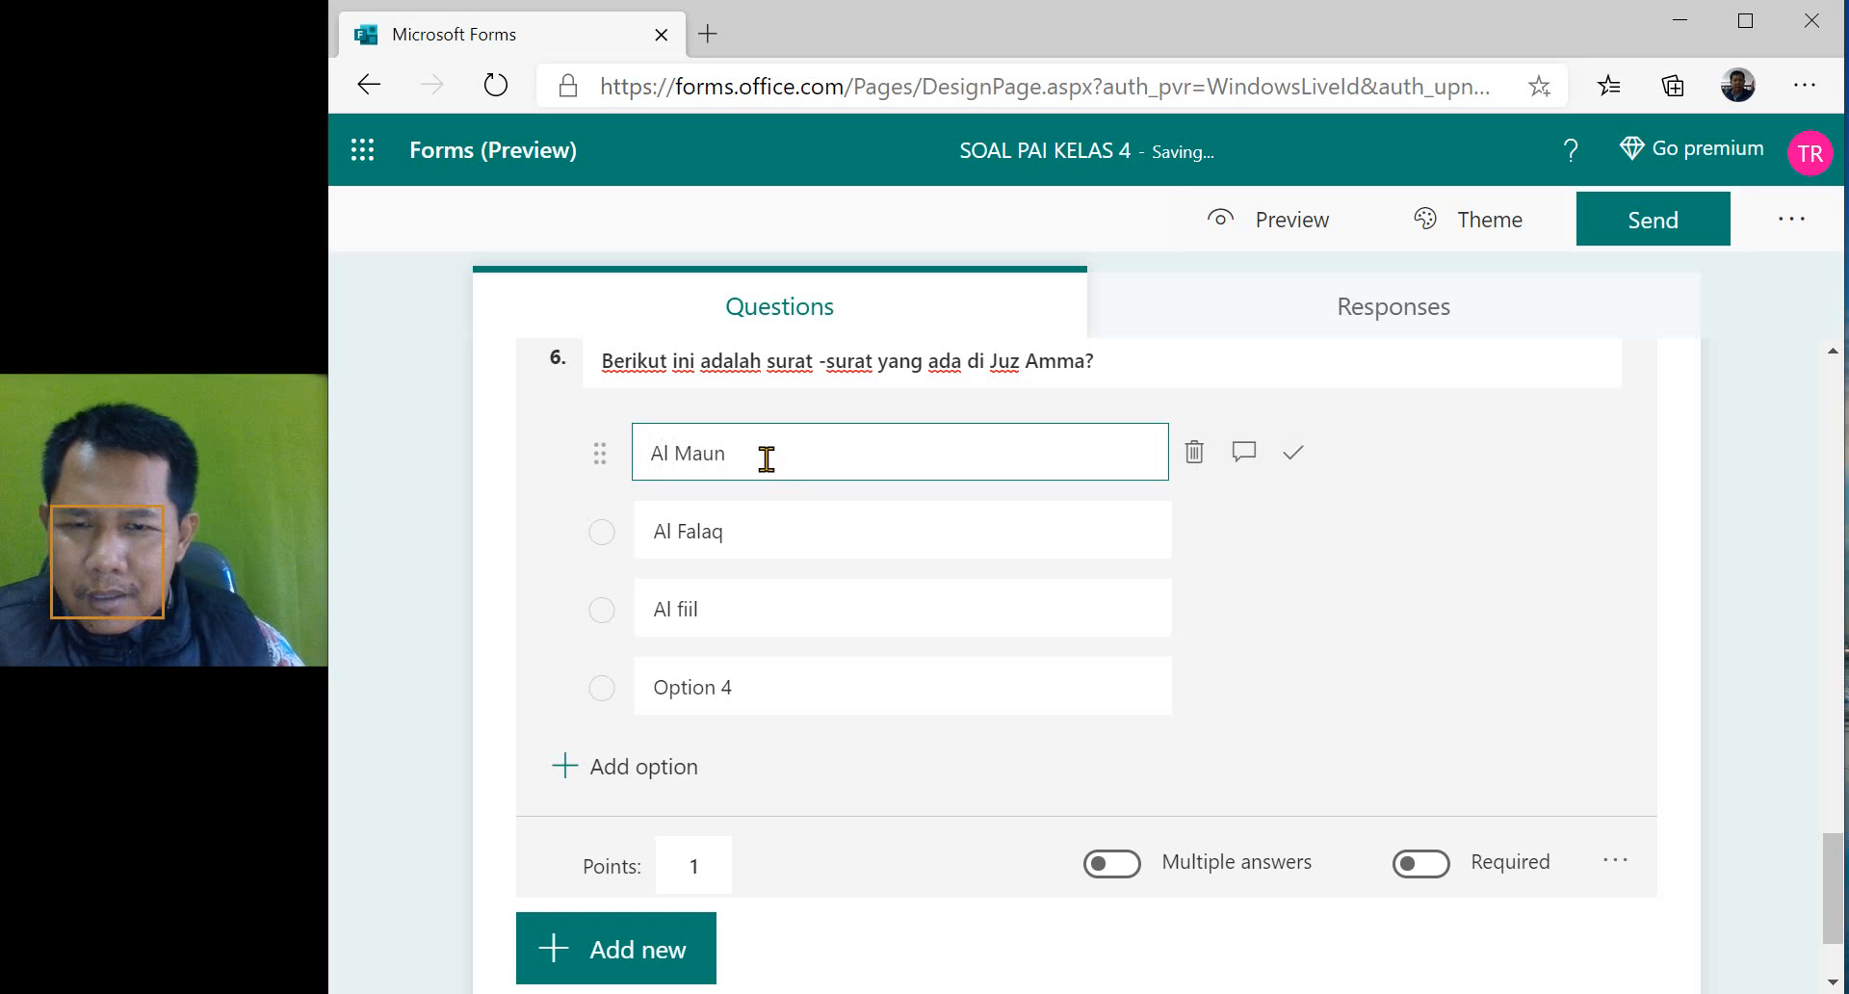
triple_click(758, 689)
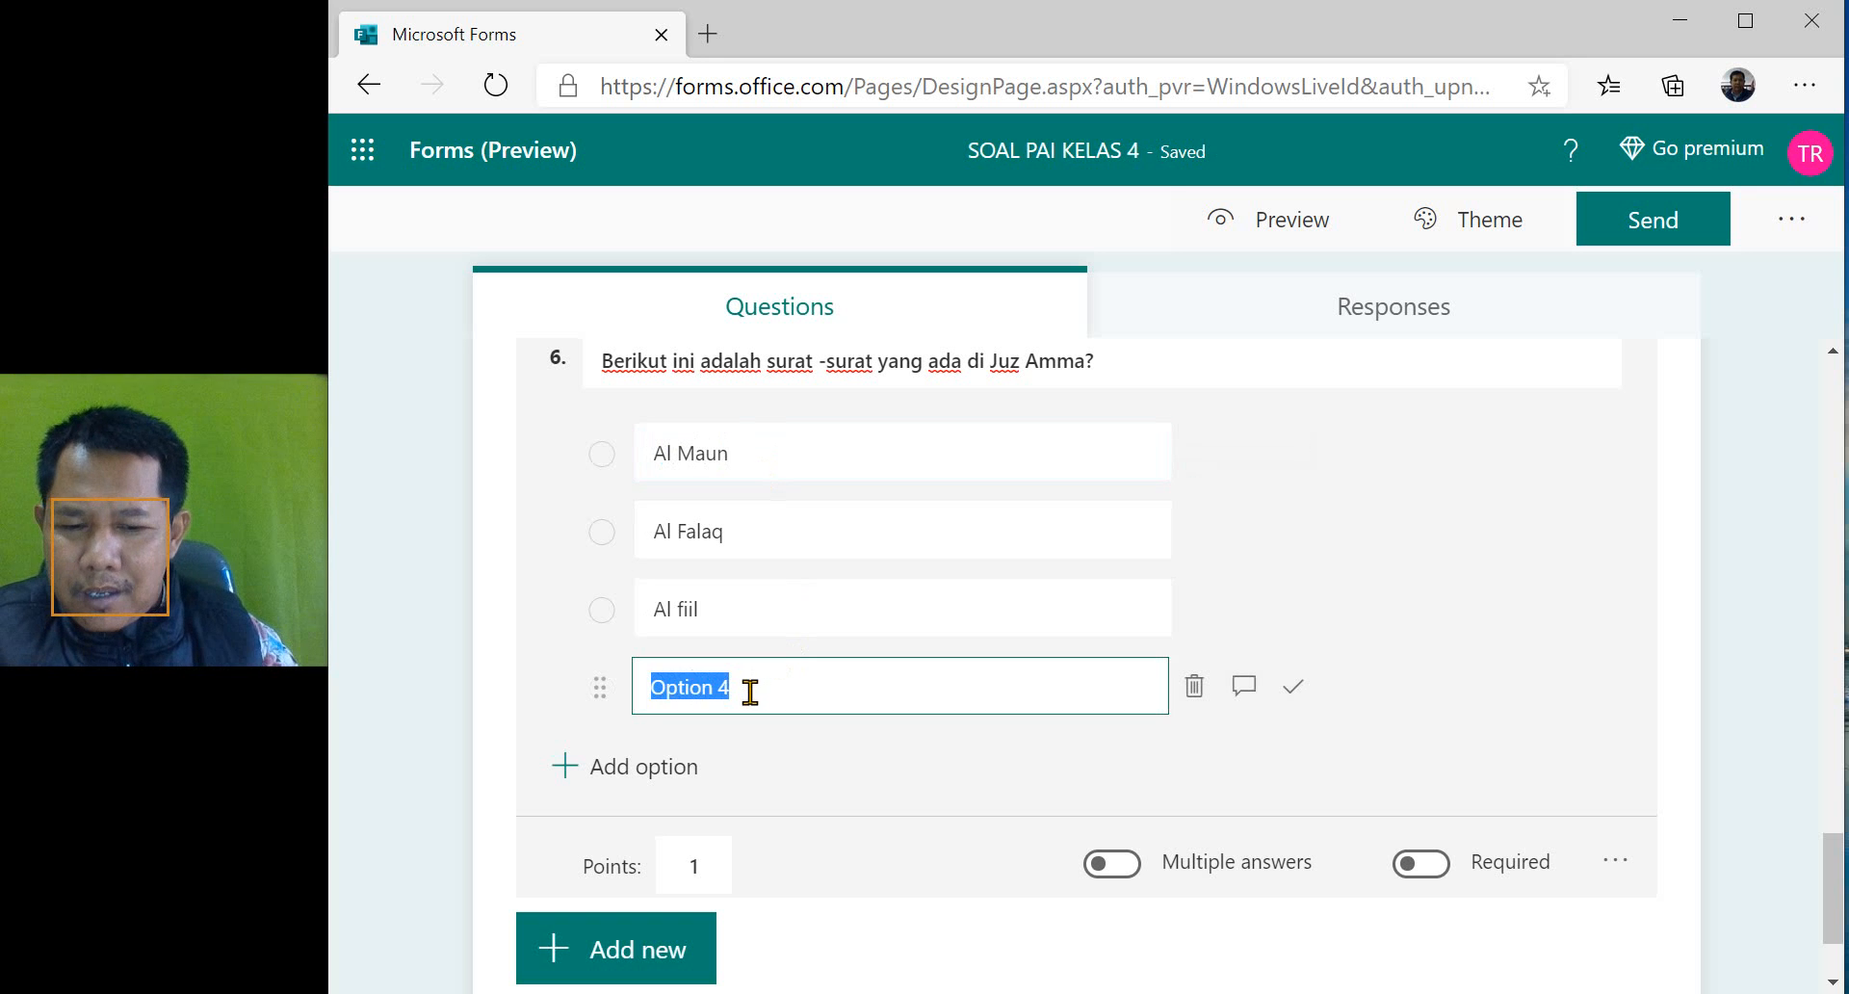
text(A)
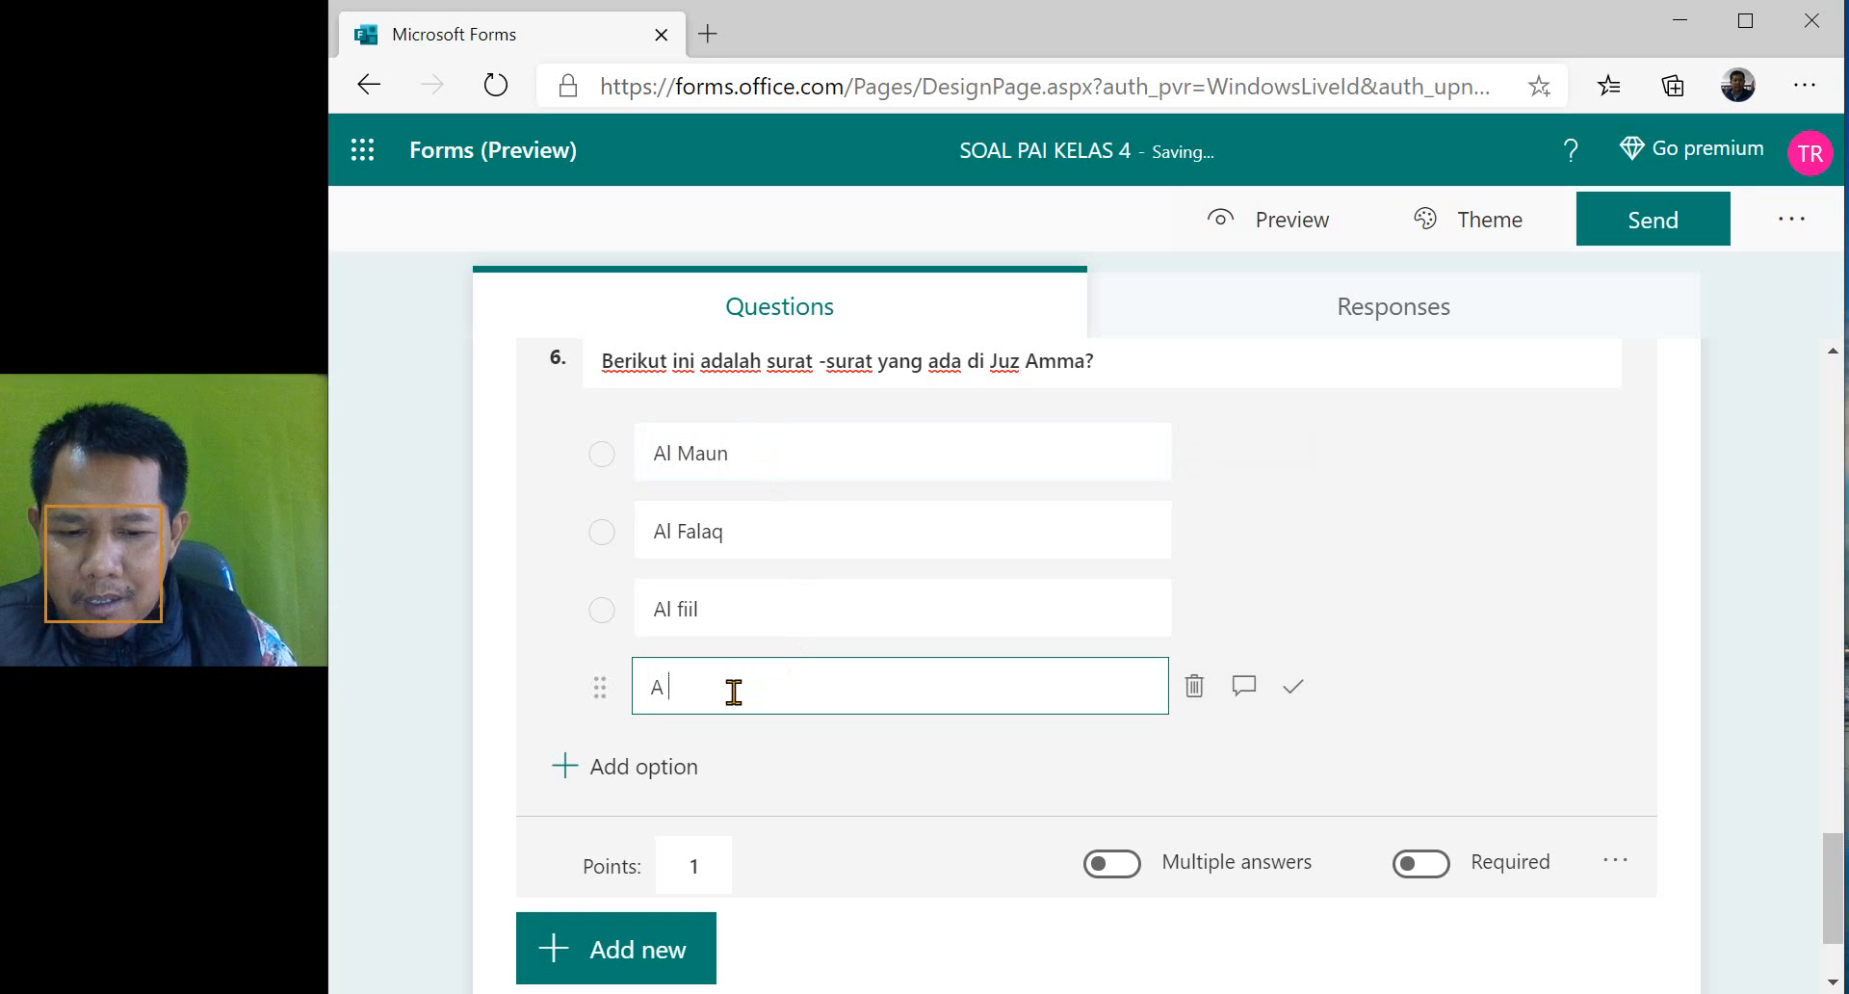
text(l Kah)
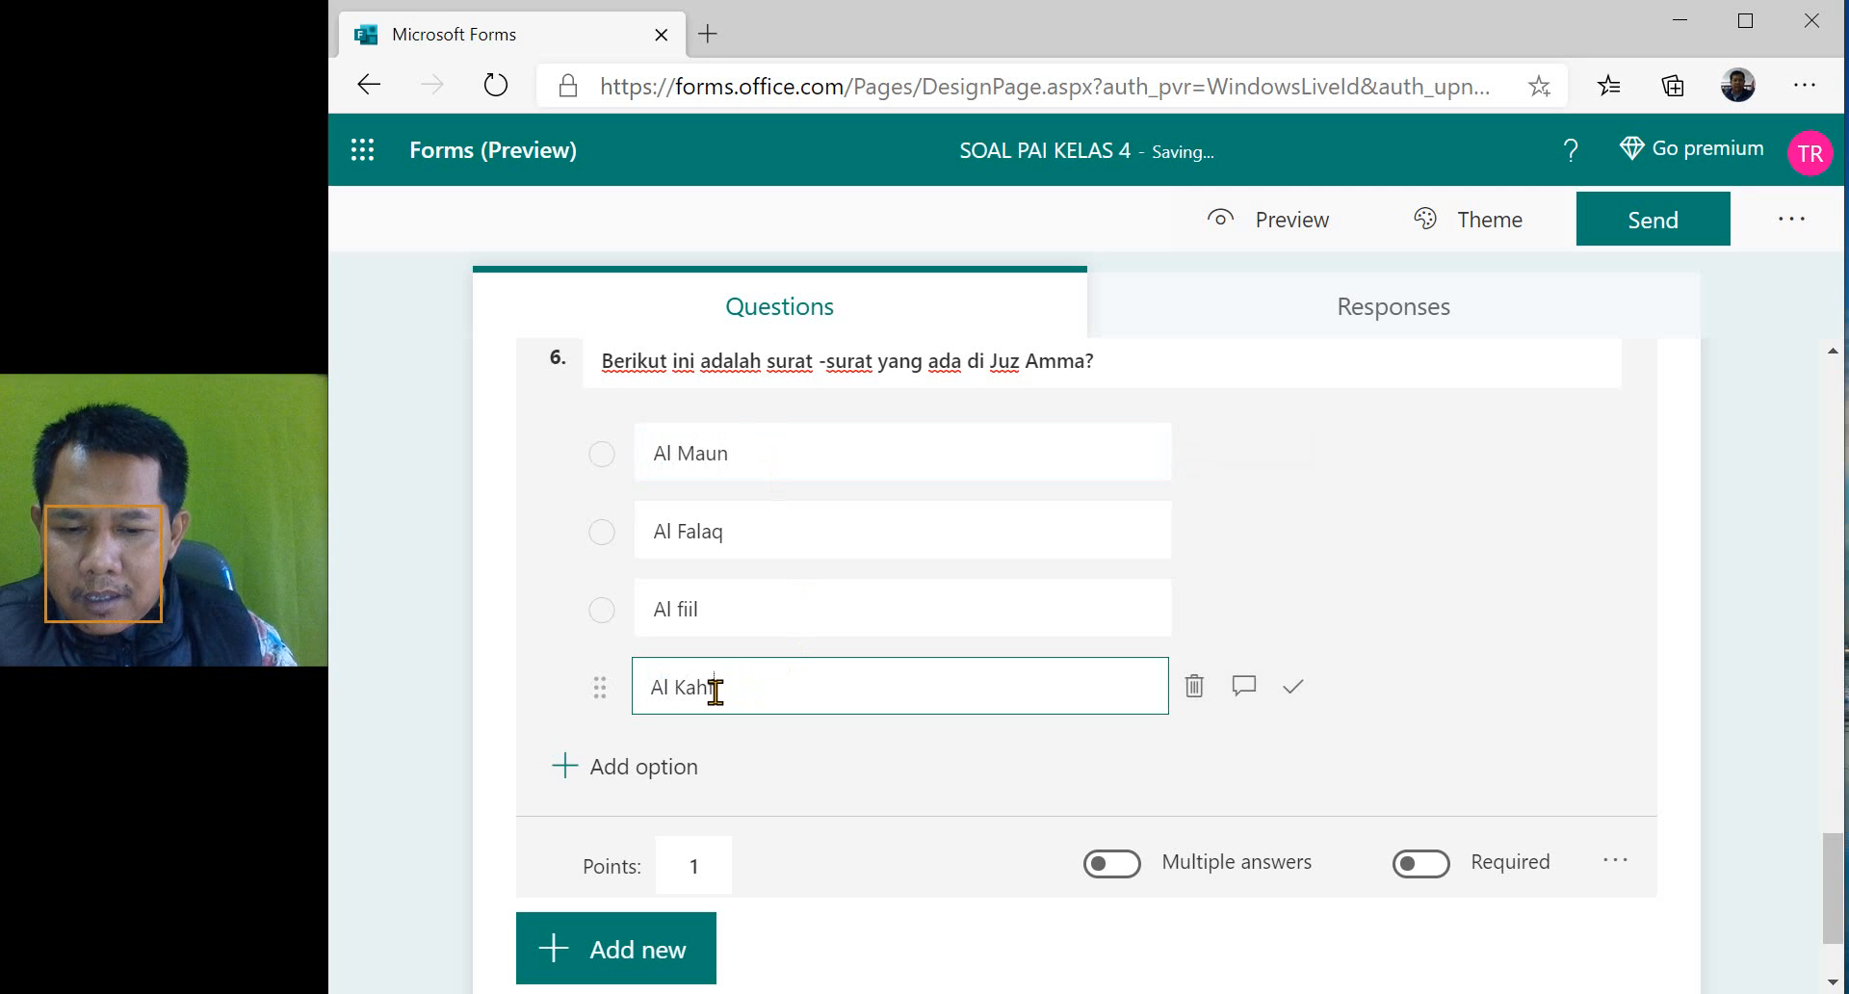
text(fi)
click(925, 796)
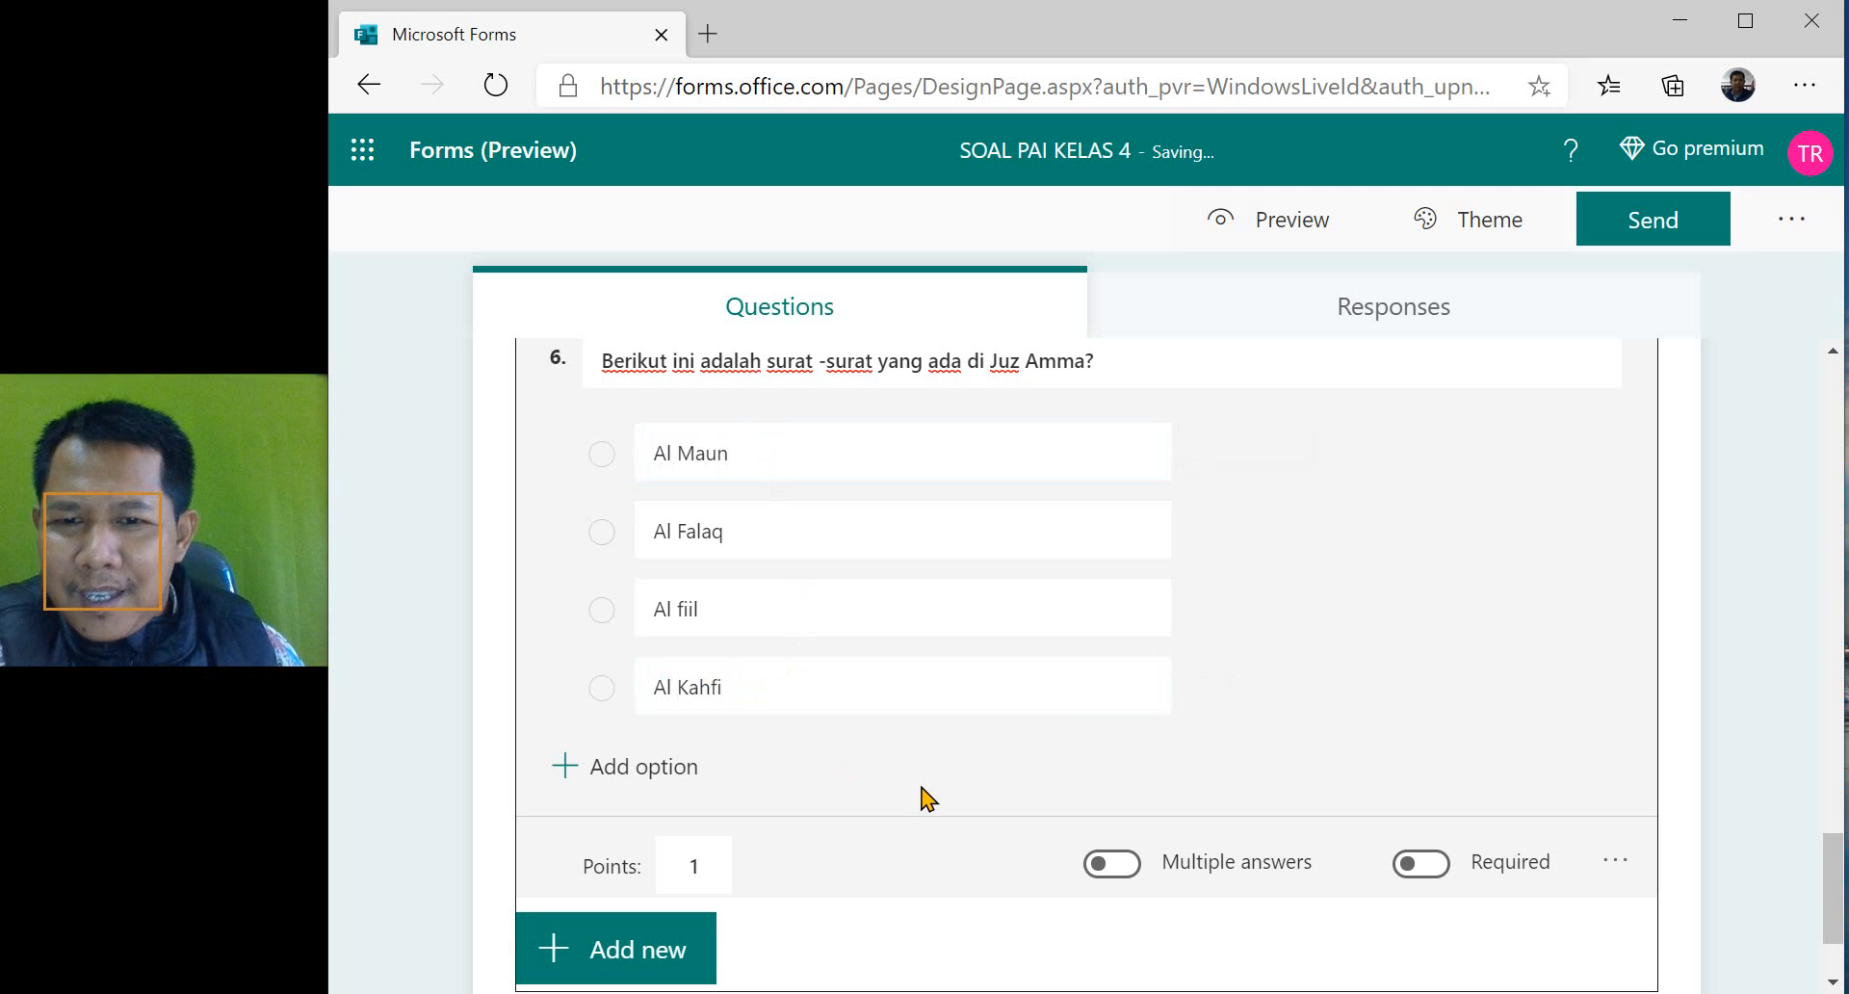
- Allow multiple answers for question 6 and mark "Al Maun", "Al Falaq" and "Al fiil" as correct
click(1150, 511)
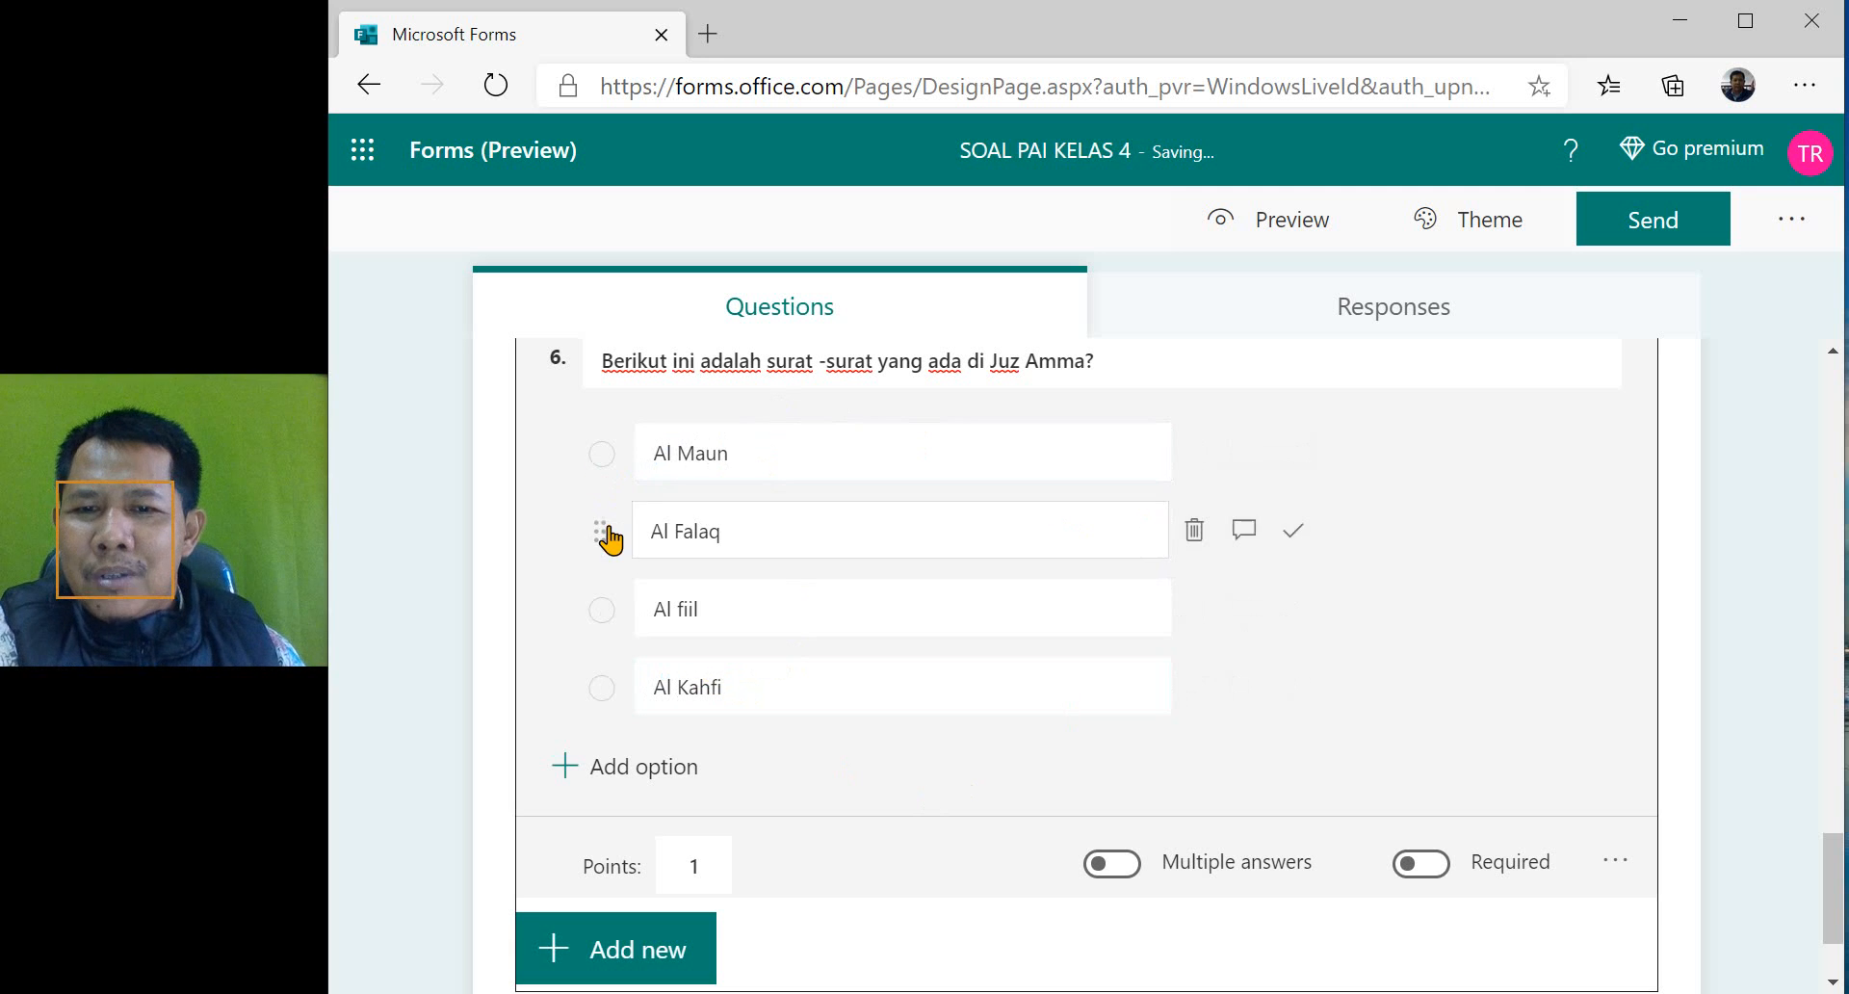
click(610, 610)
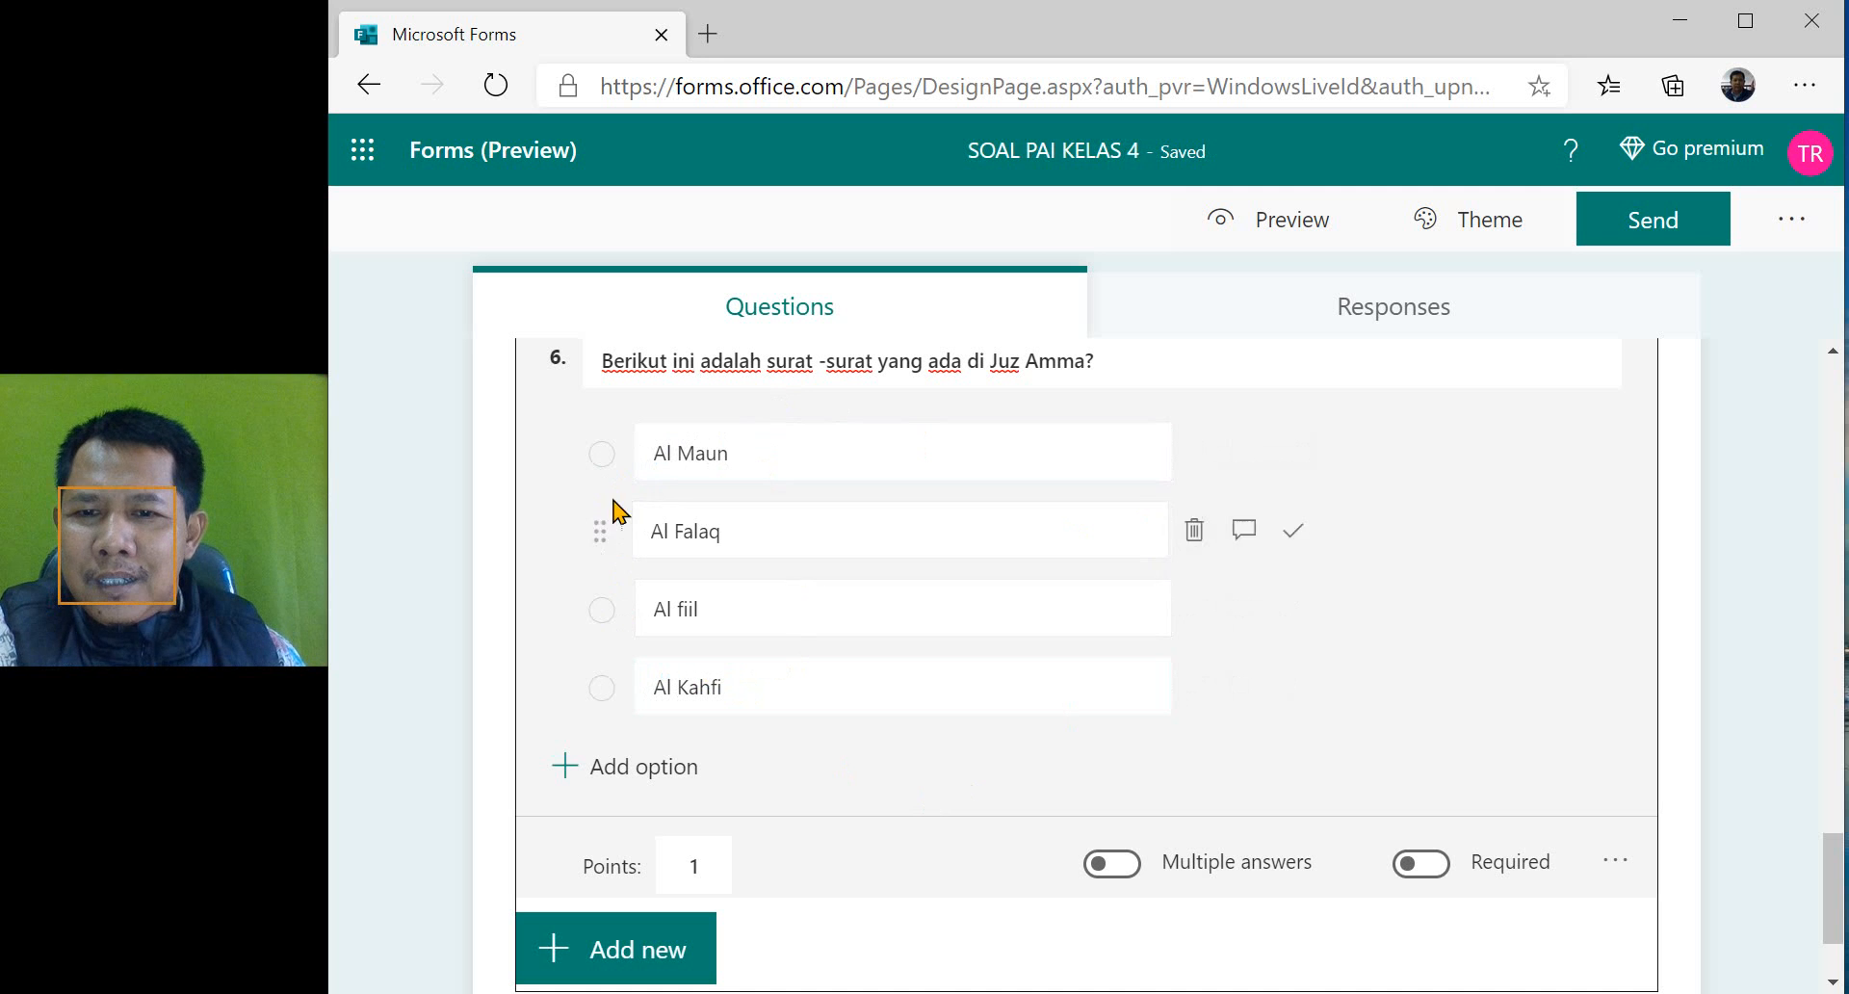
click(1127, 866)
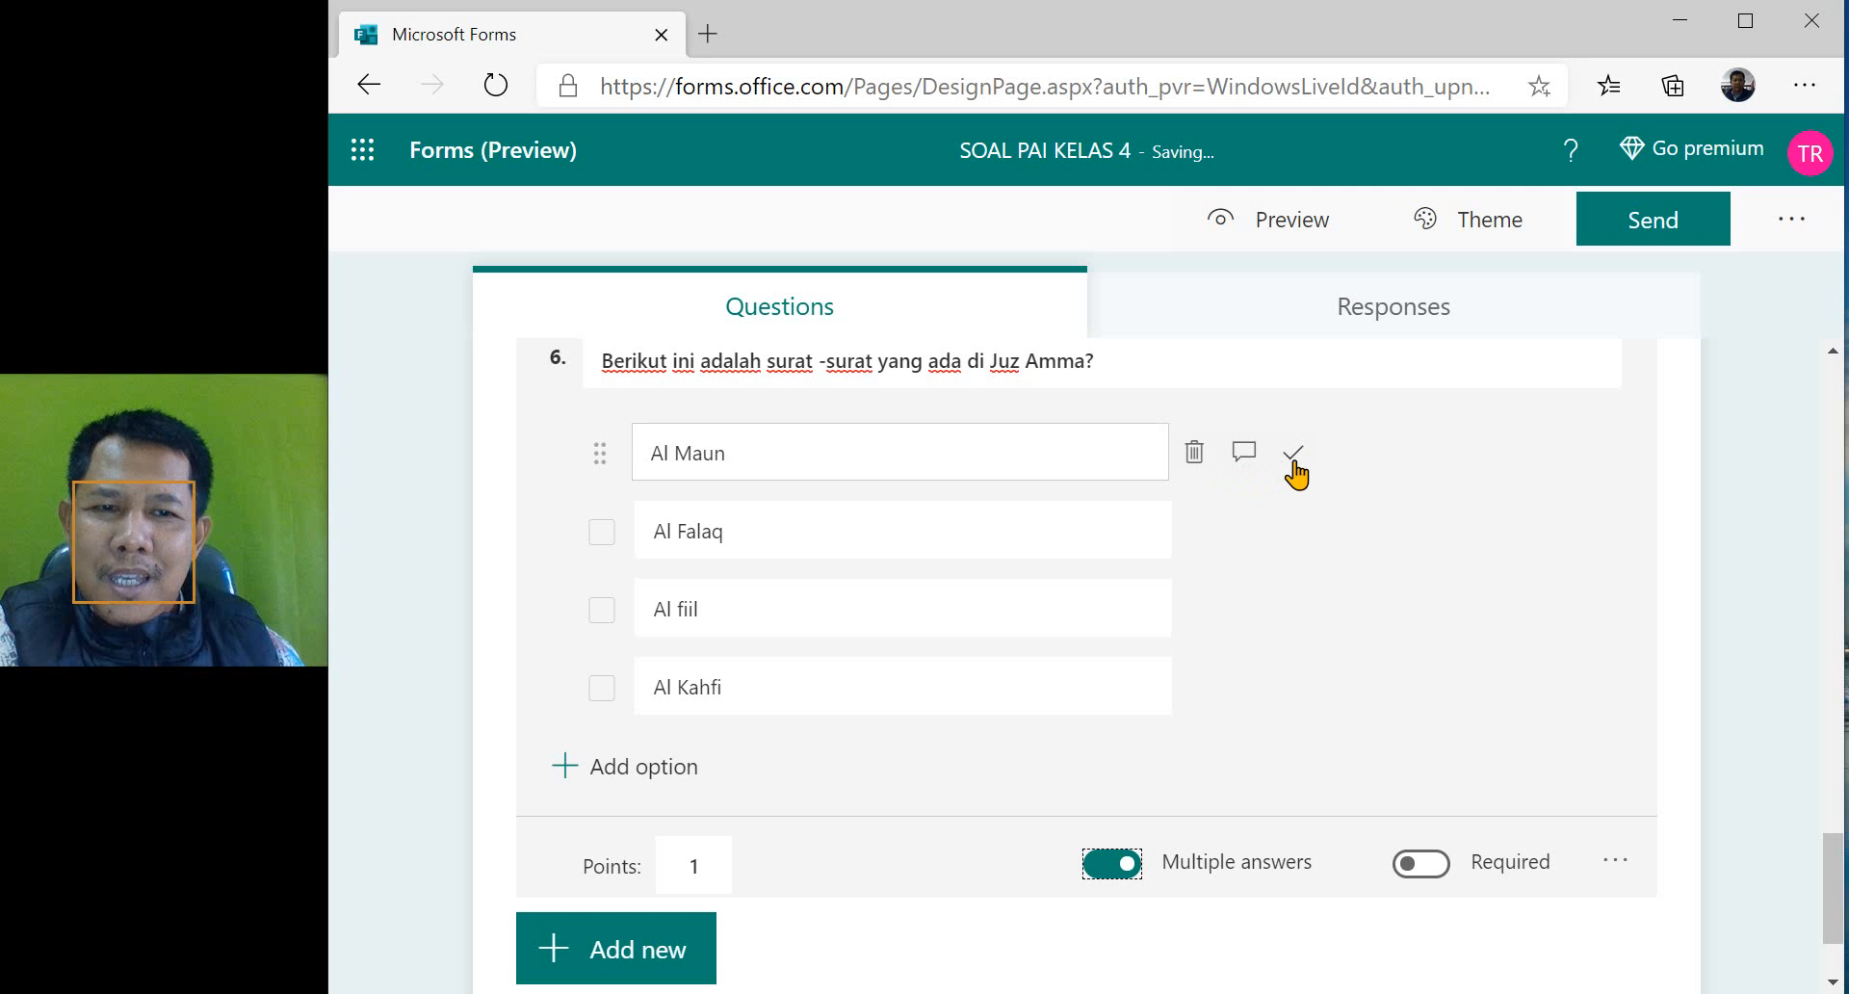
click(1293, 455)
click(1293, 530)
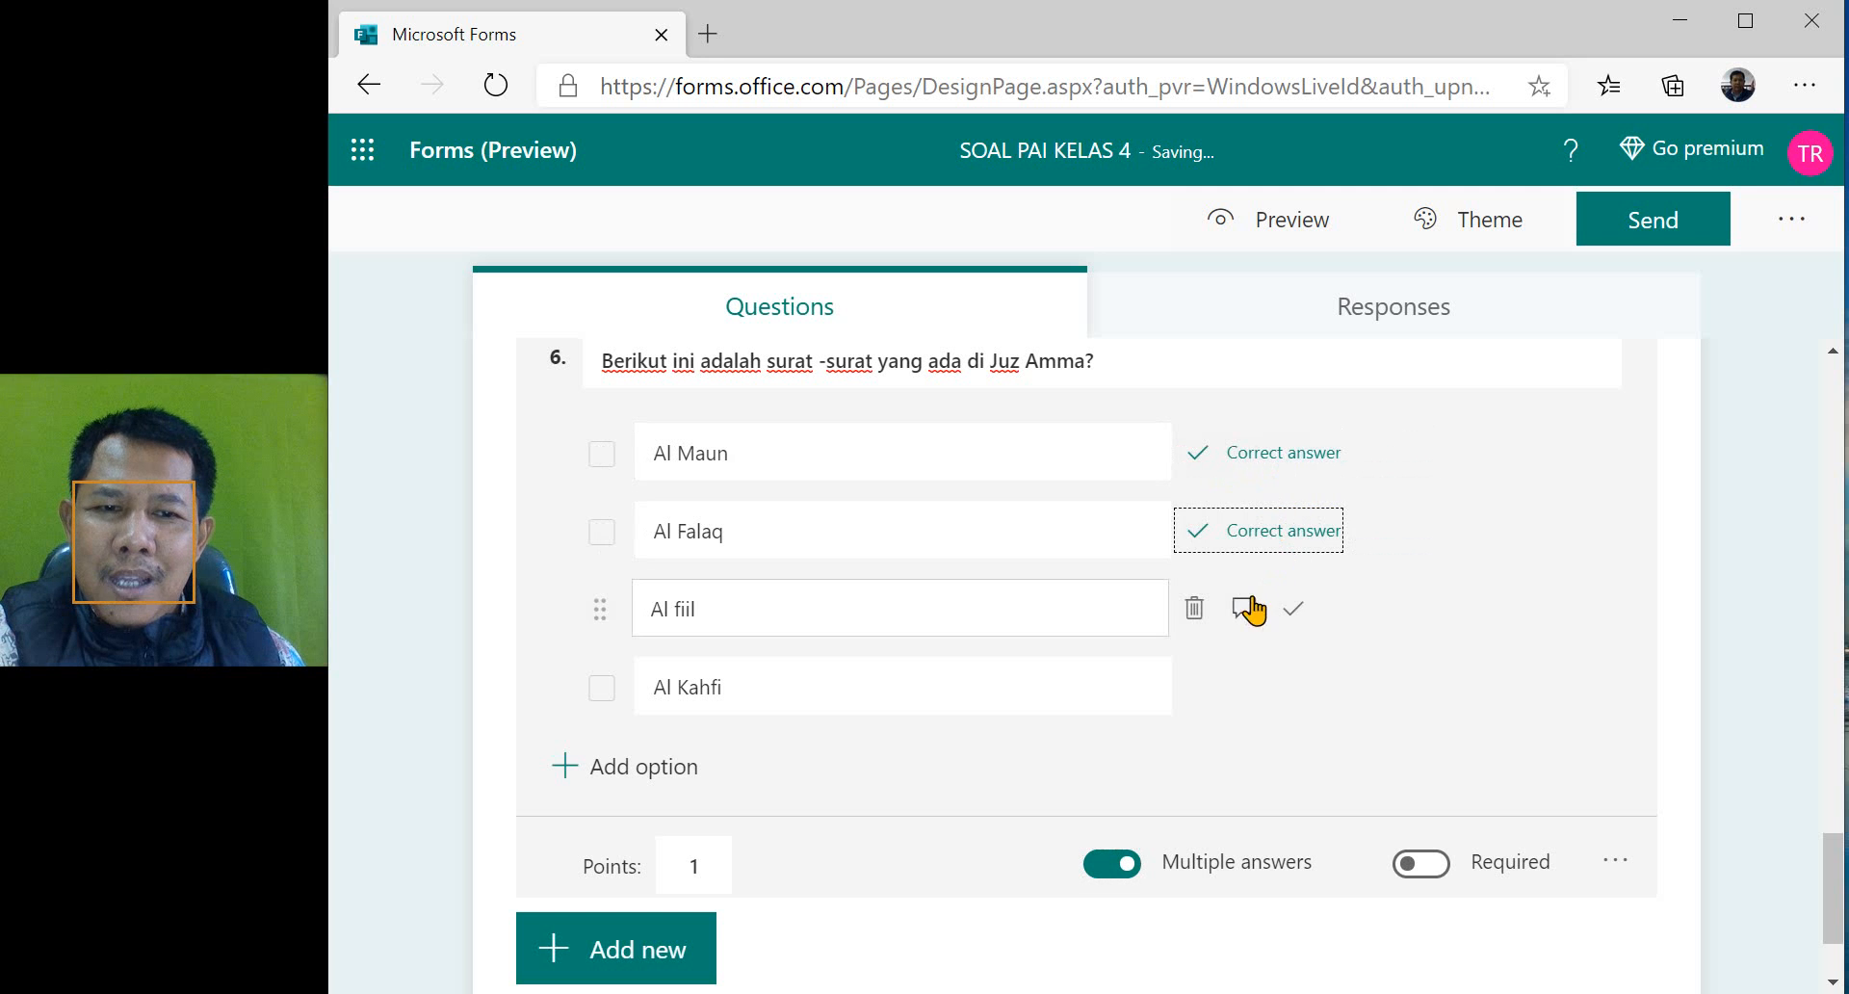
click(1295, 608)
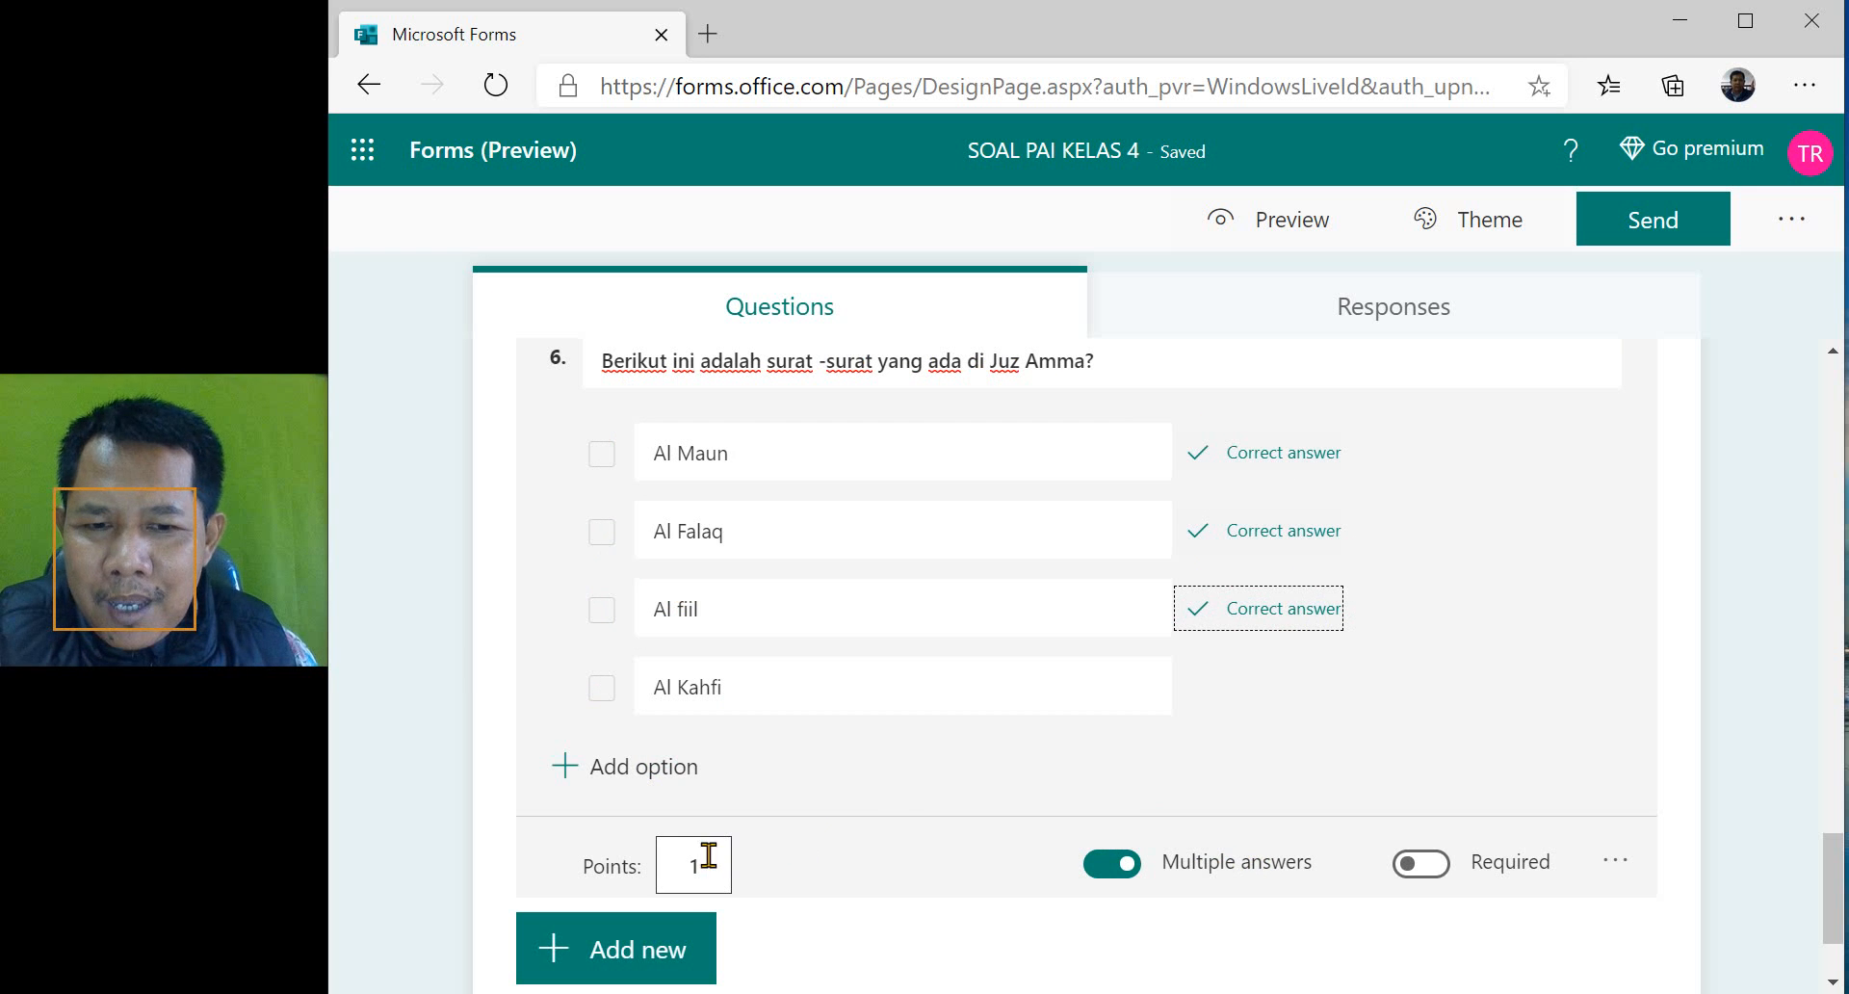
- Review the whole quiz, checking the total points in the header and the points and correct answers of each question
scroll(884, 798, down, 2)
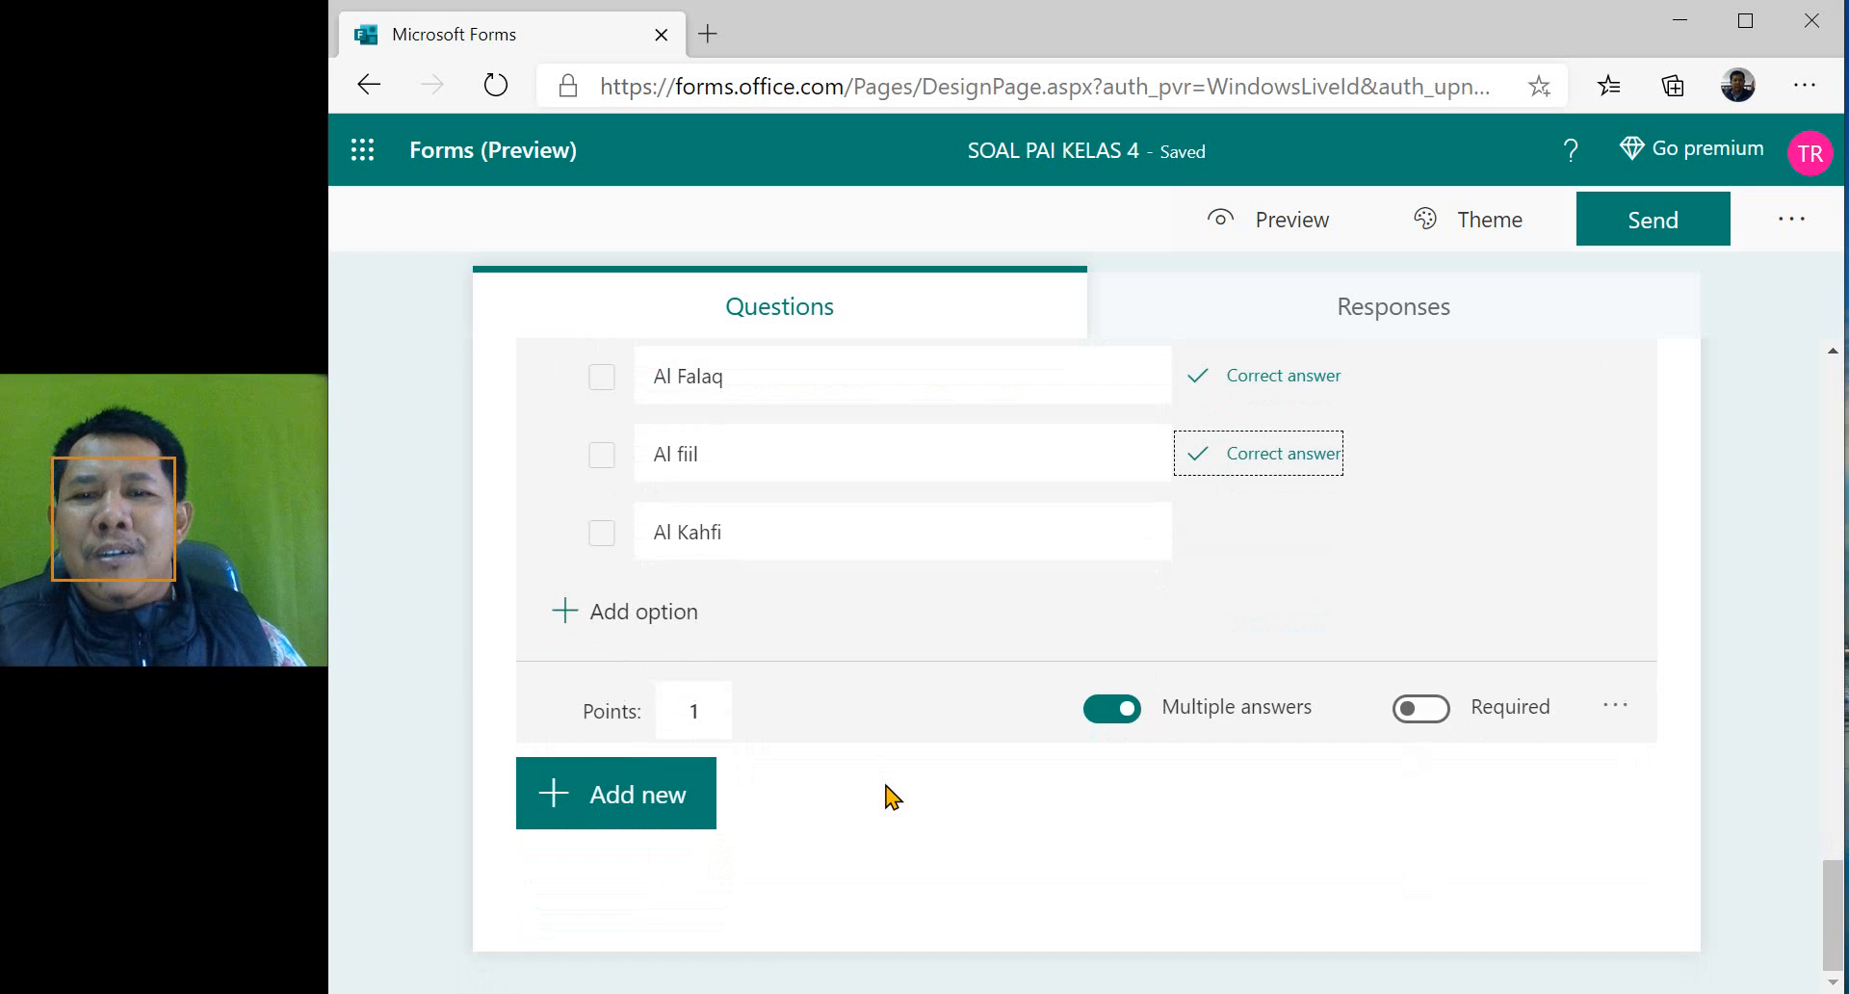
scroll(892, 797, up, 2)
scroll(893, 797, up, 12)
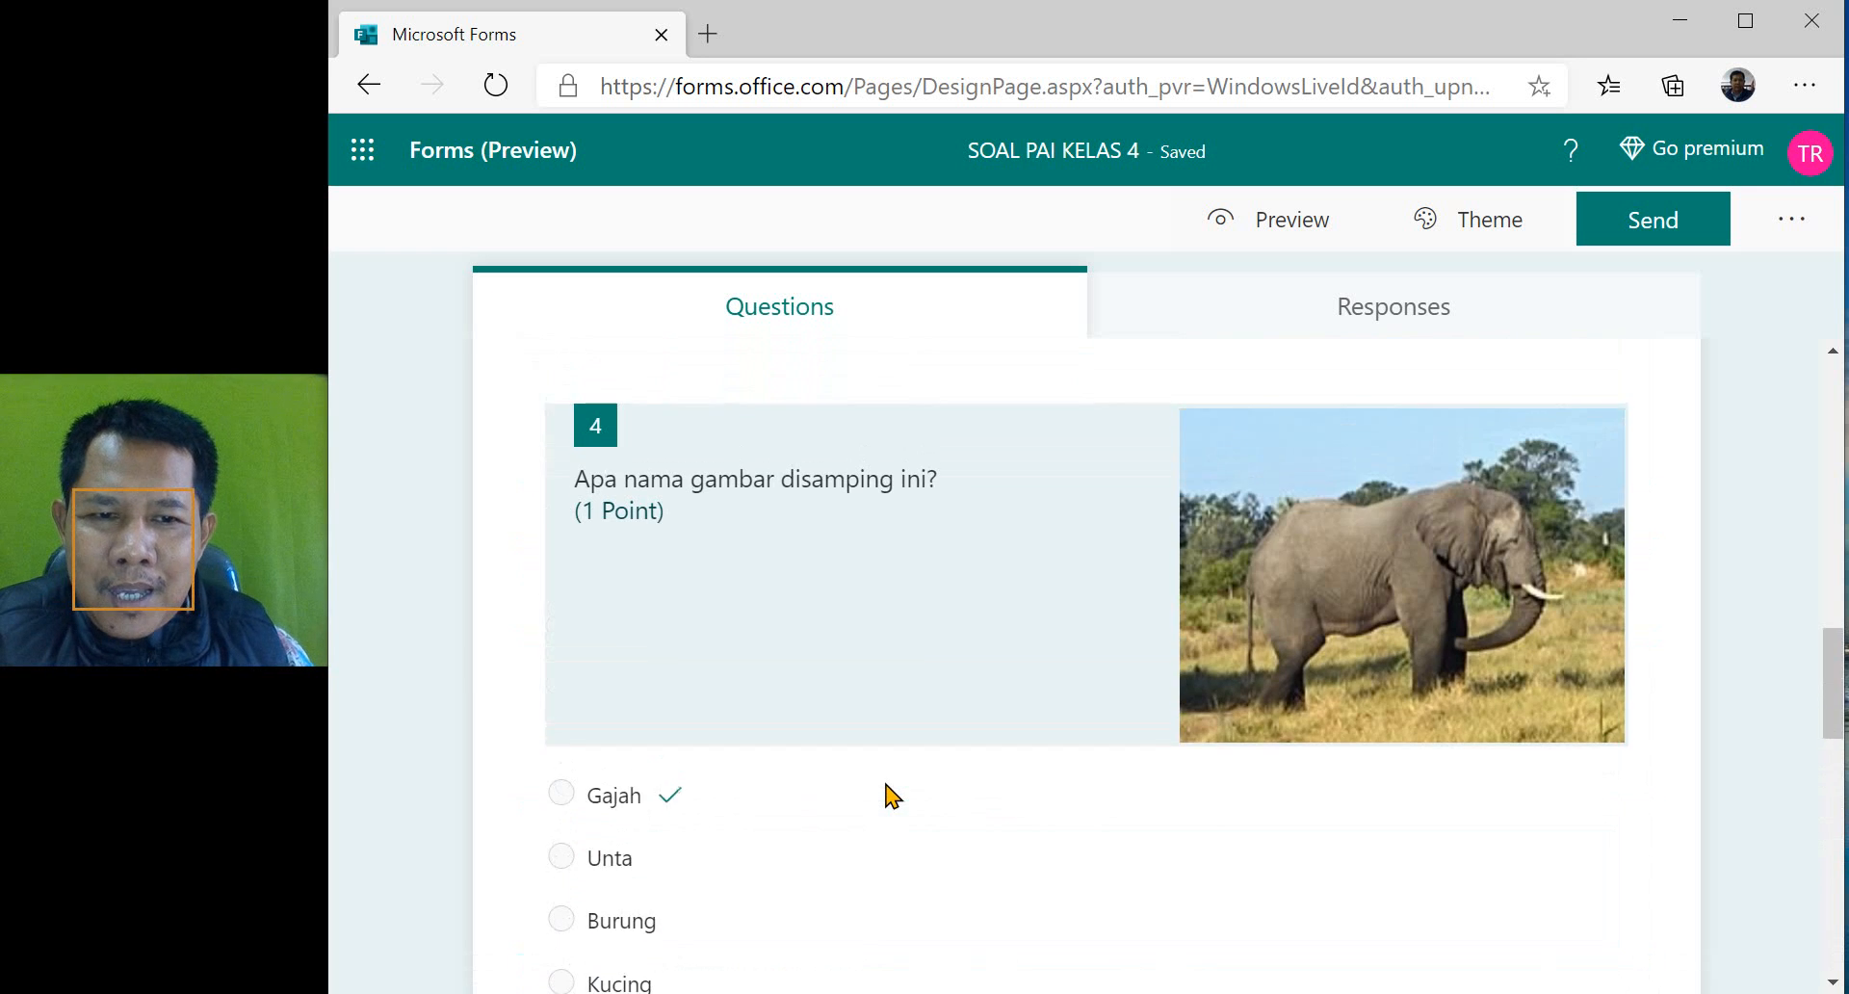
scroll(888, 796, up, 12)
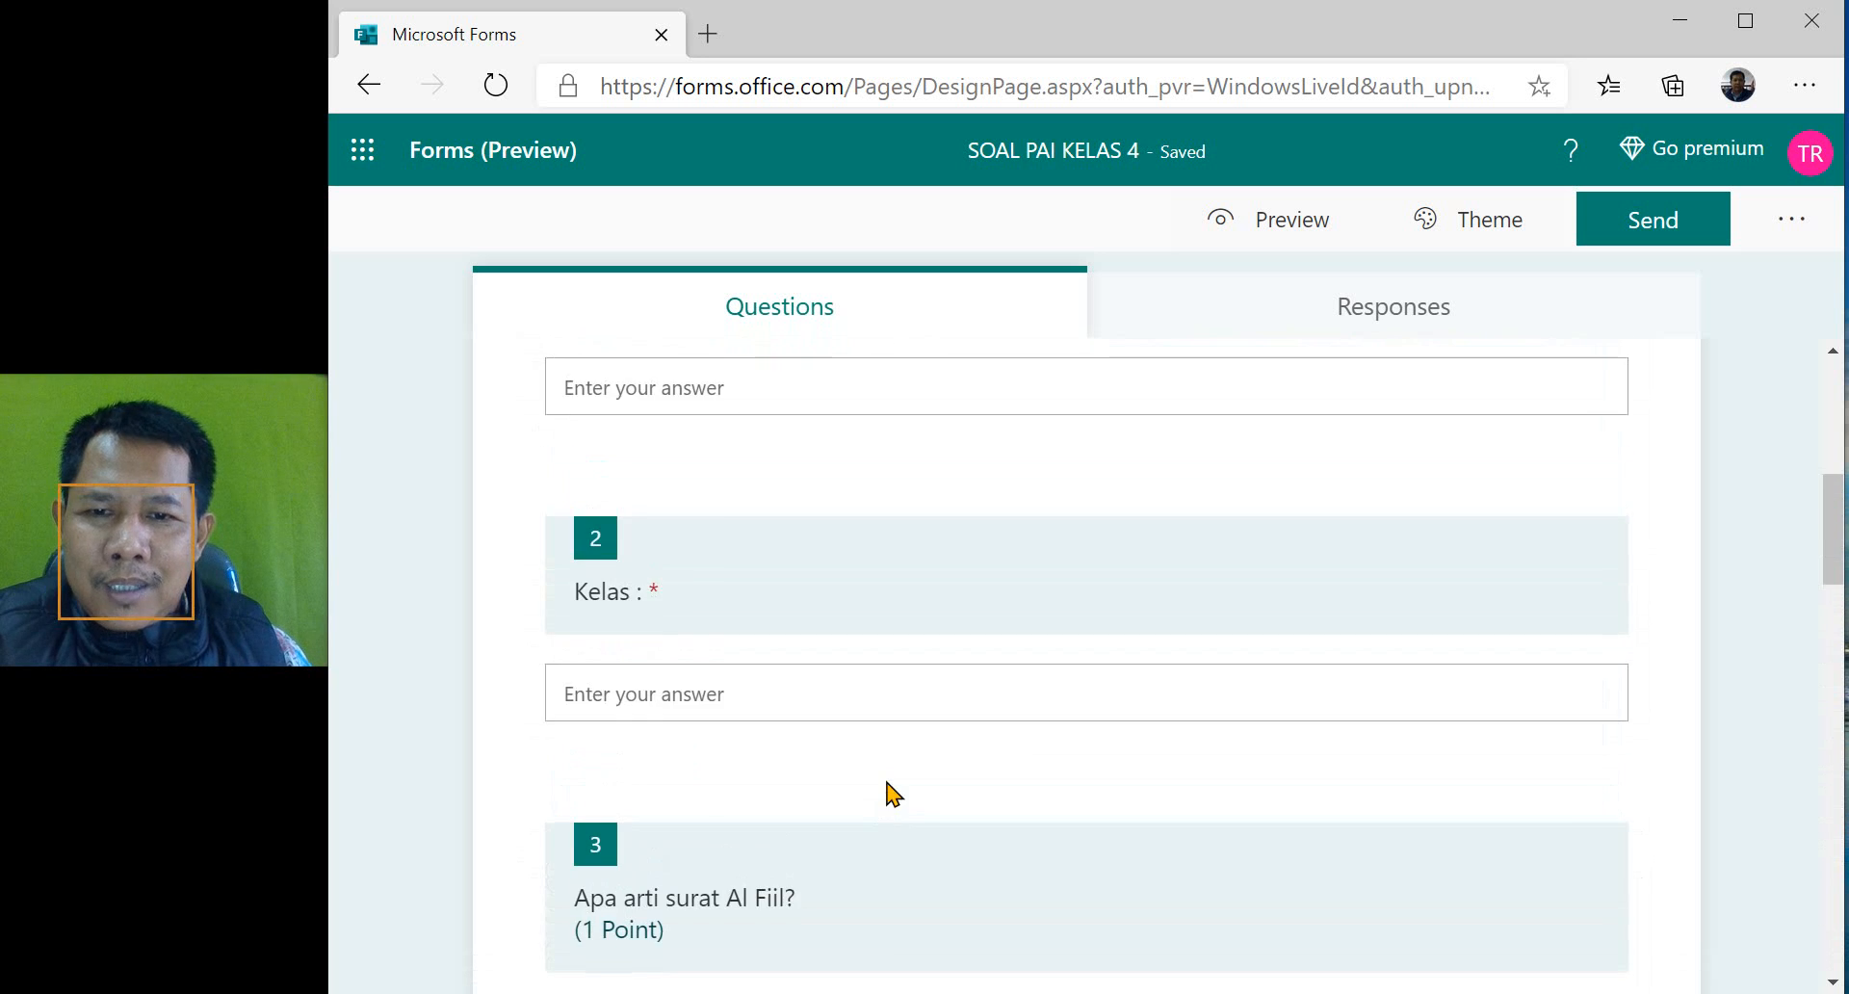
scroll(891, 787, down, 20)
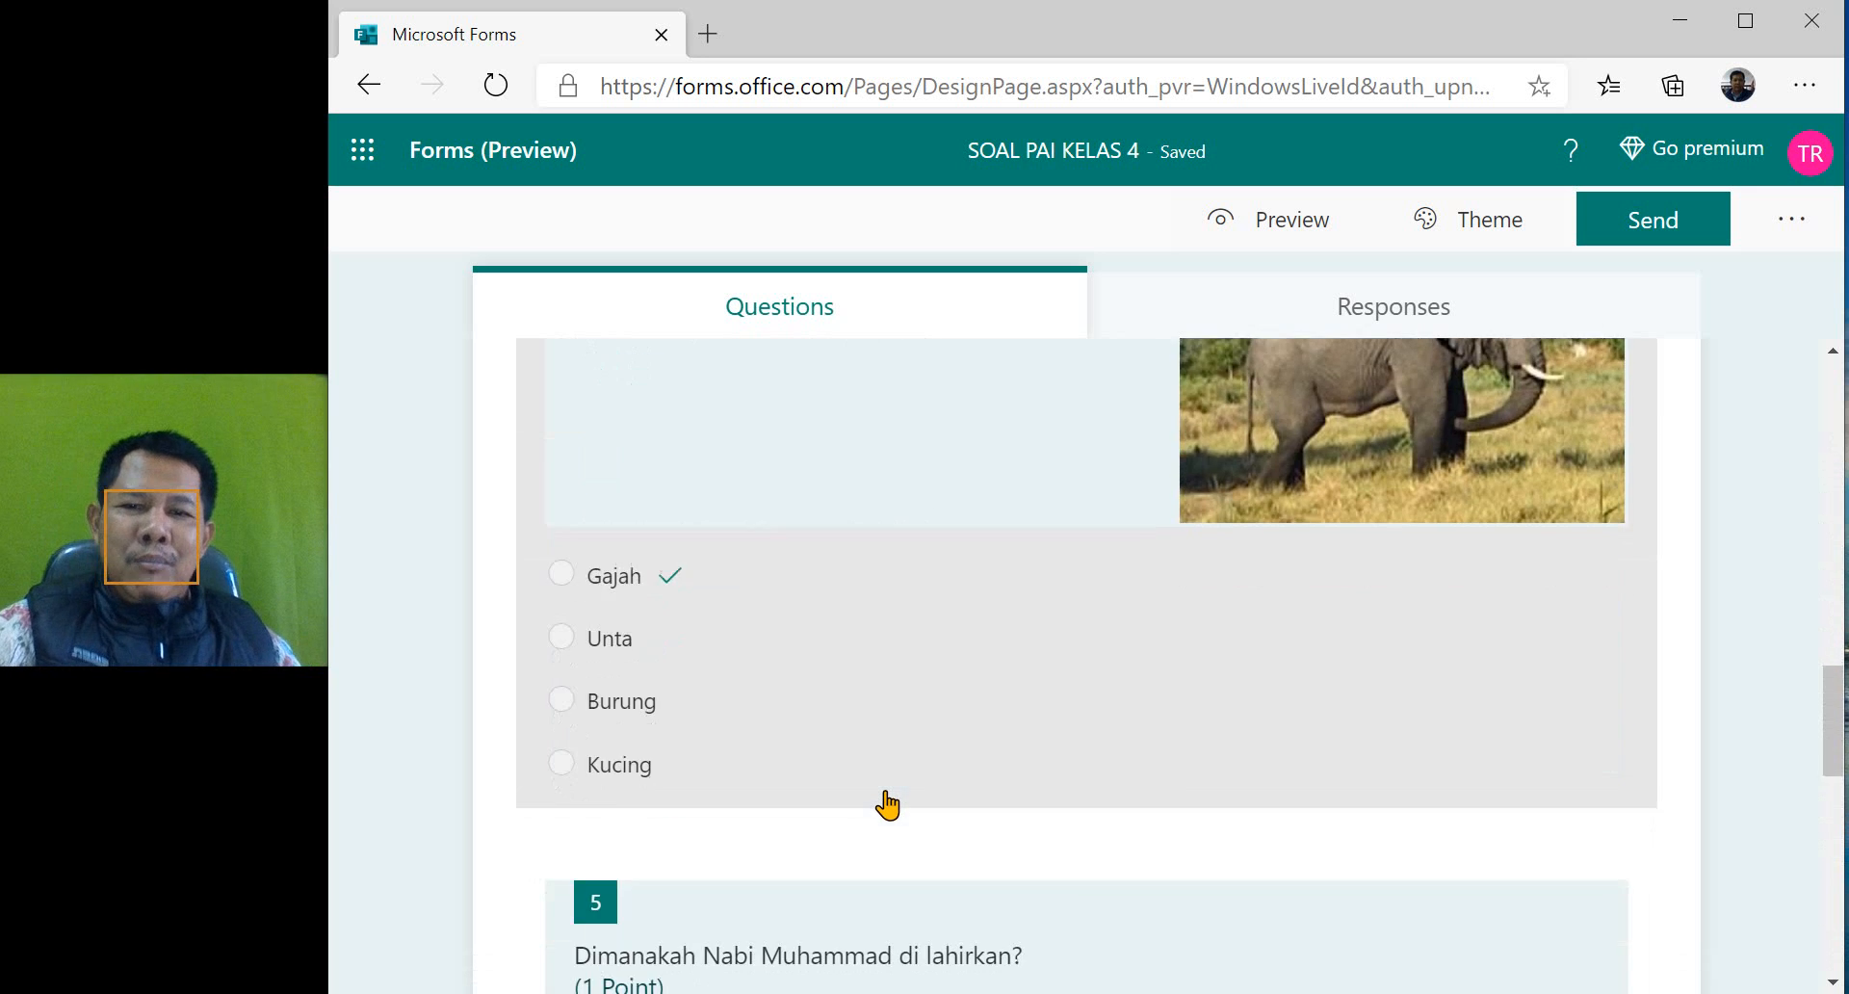
scroll(892, 753, down, 3)
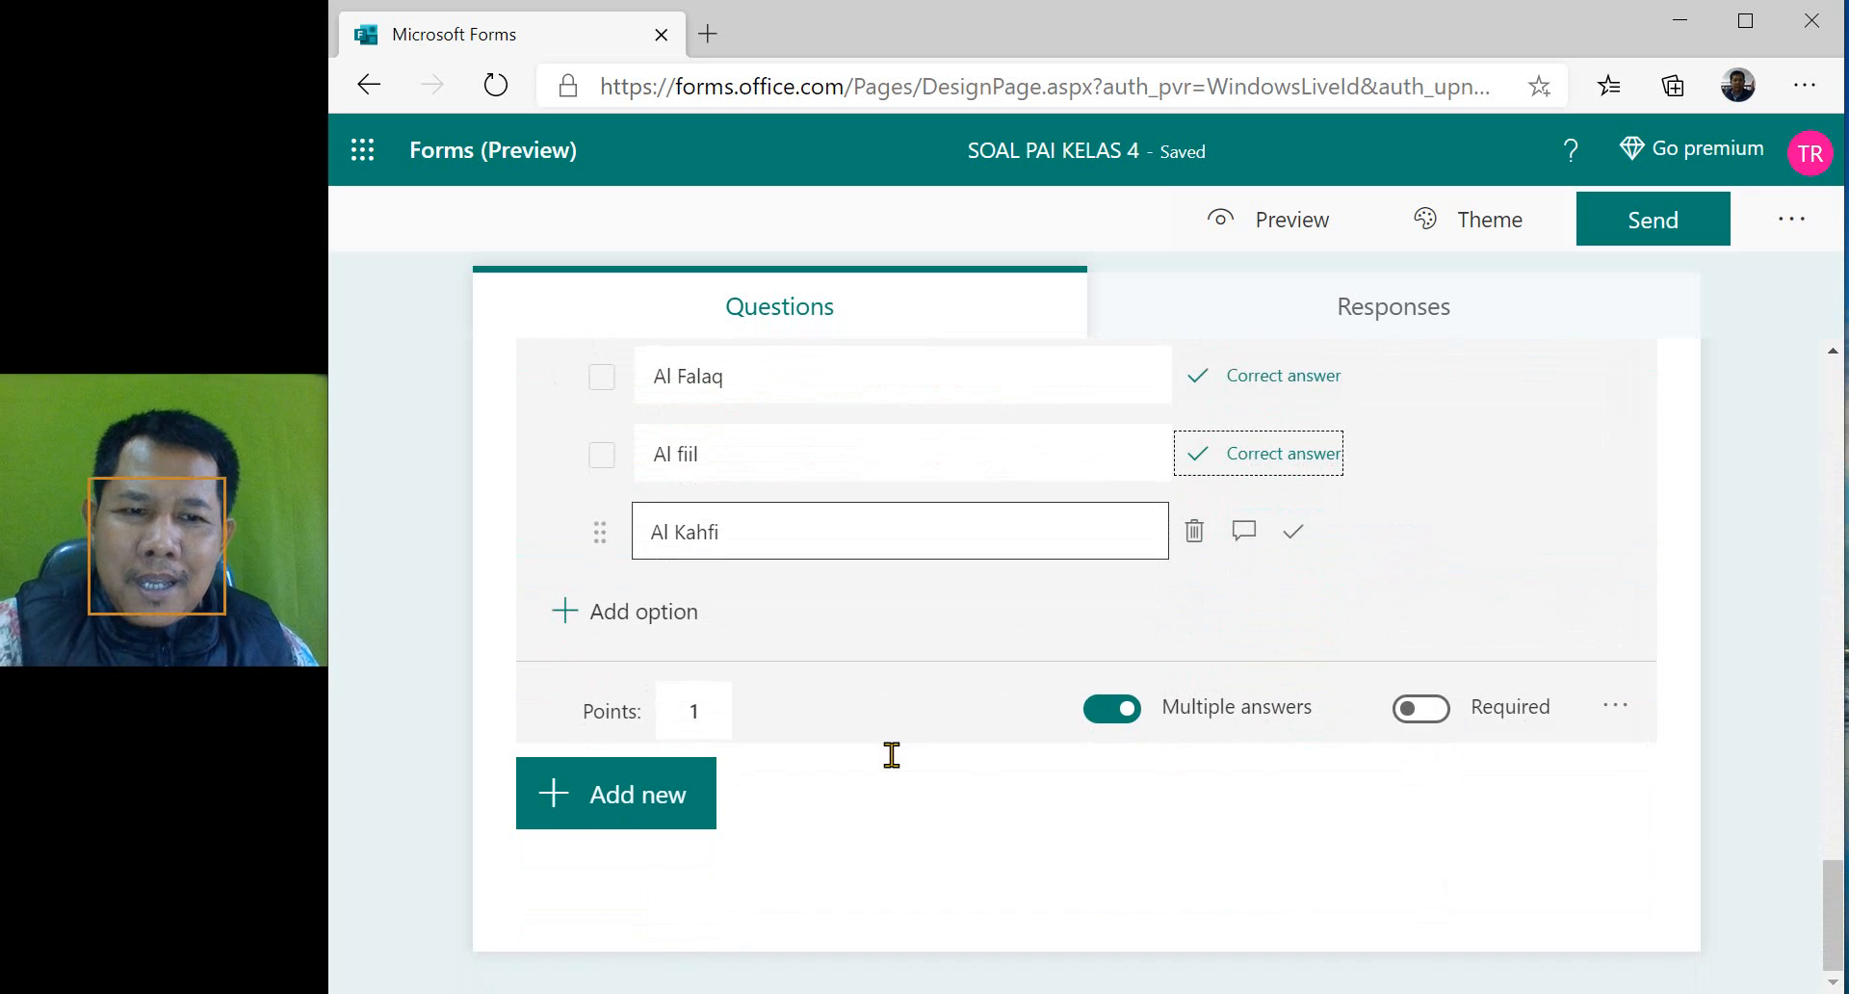
scroll(896, 761, up, 10)
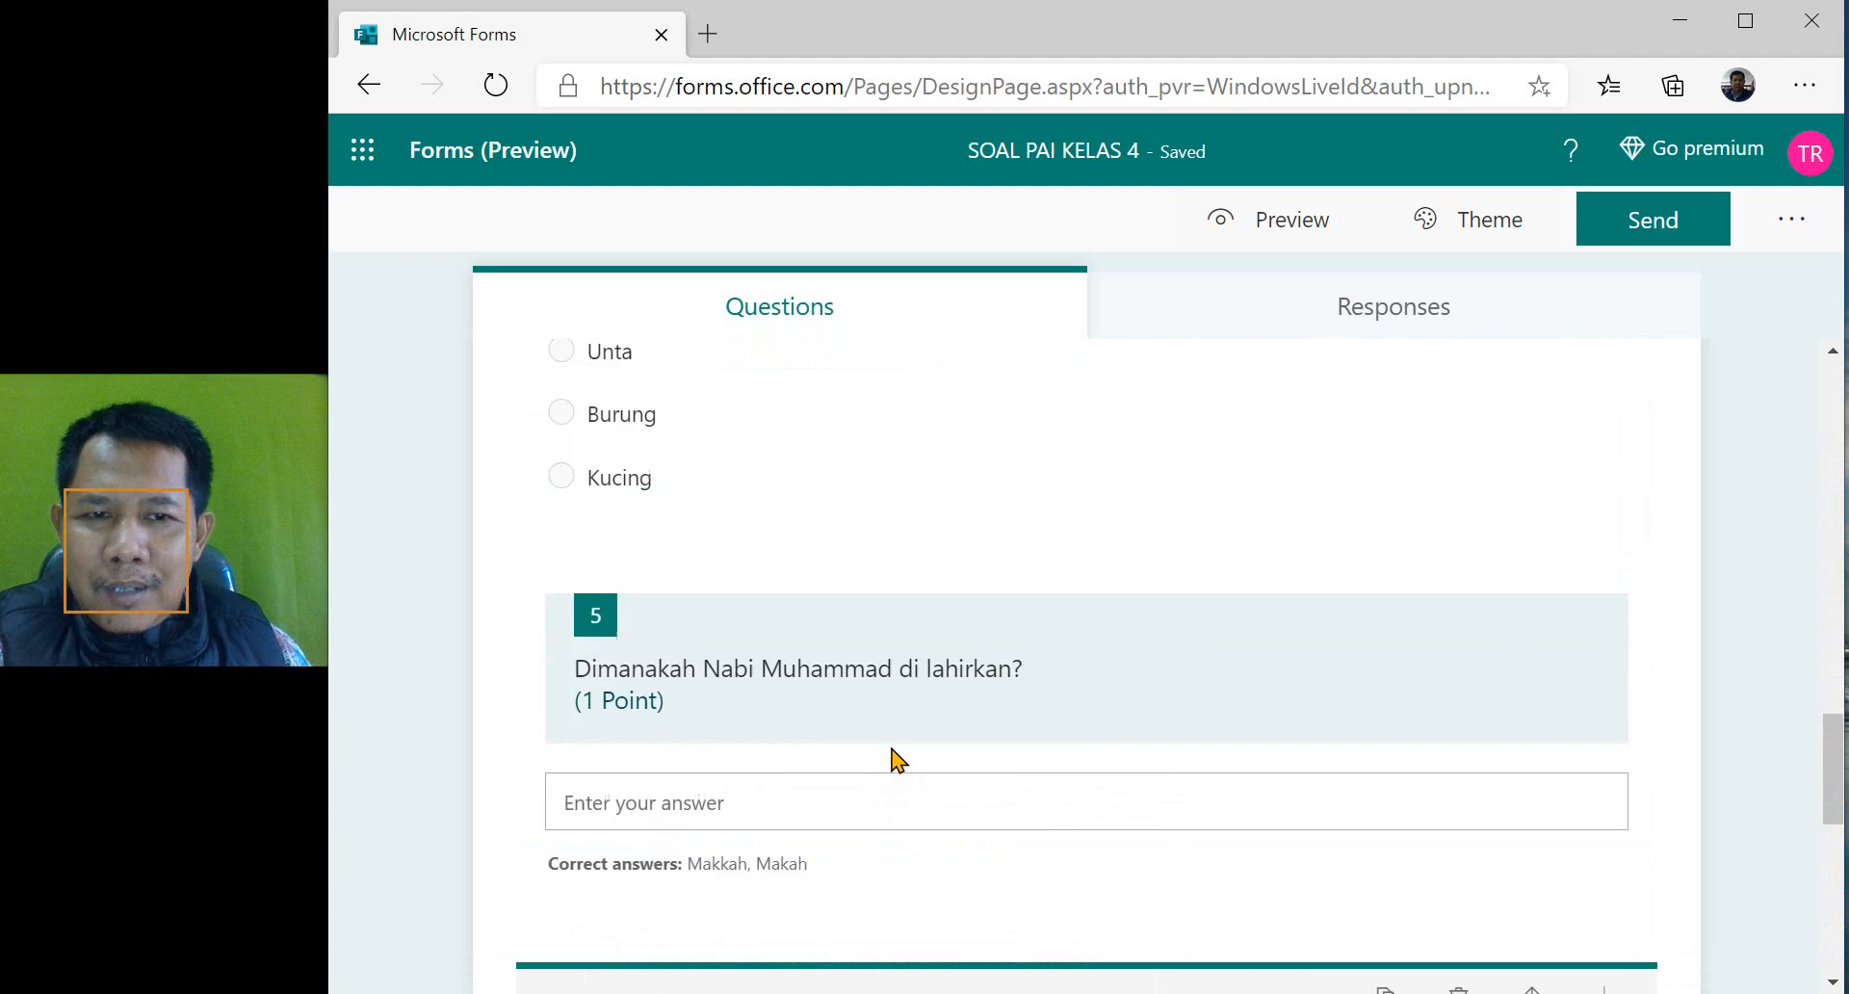
scroll(896, 761, up, 15)
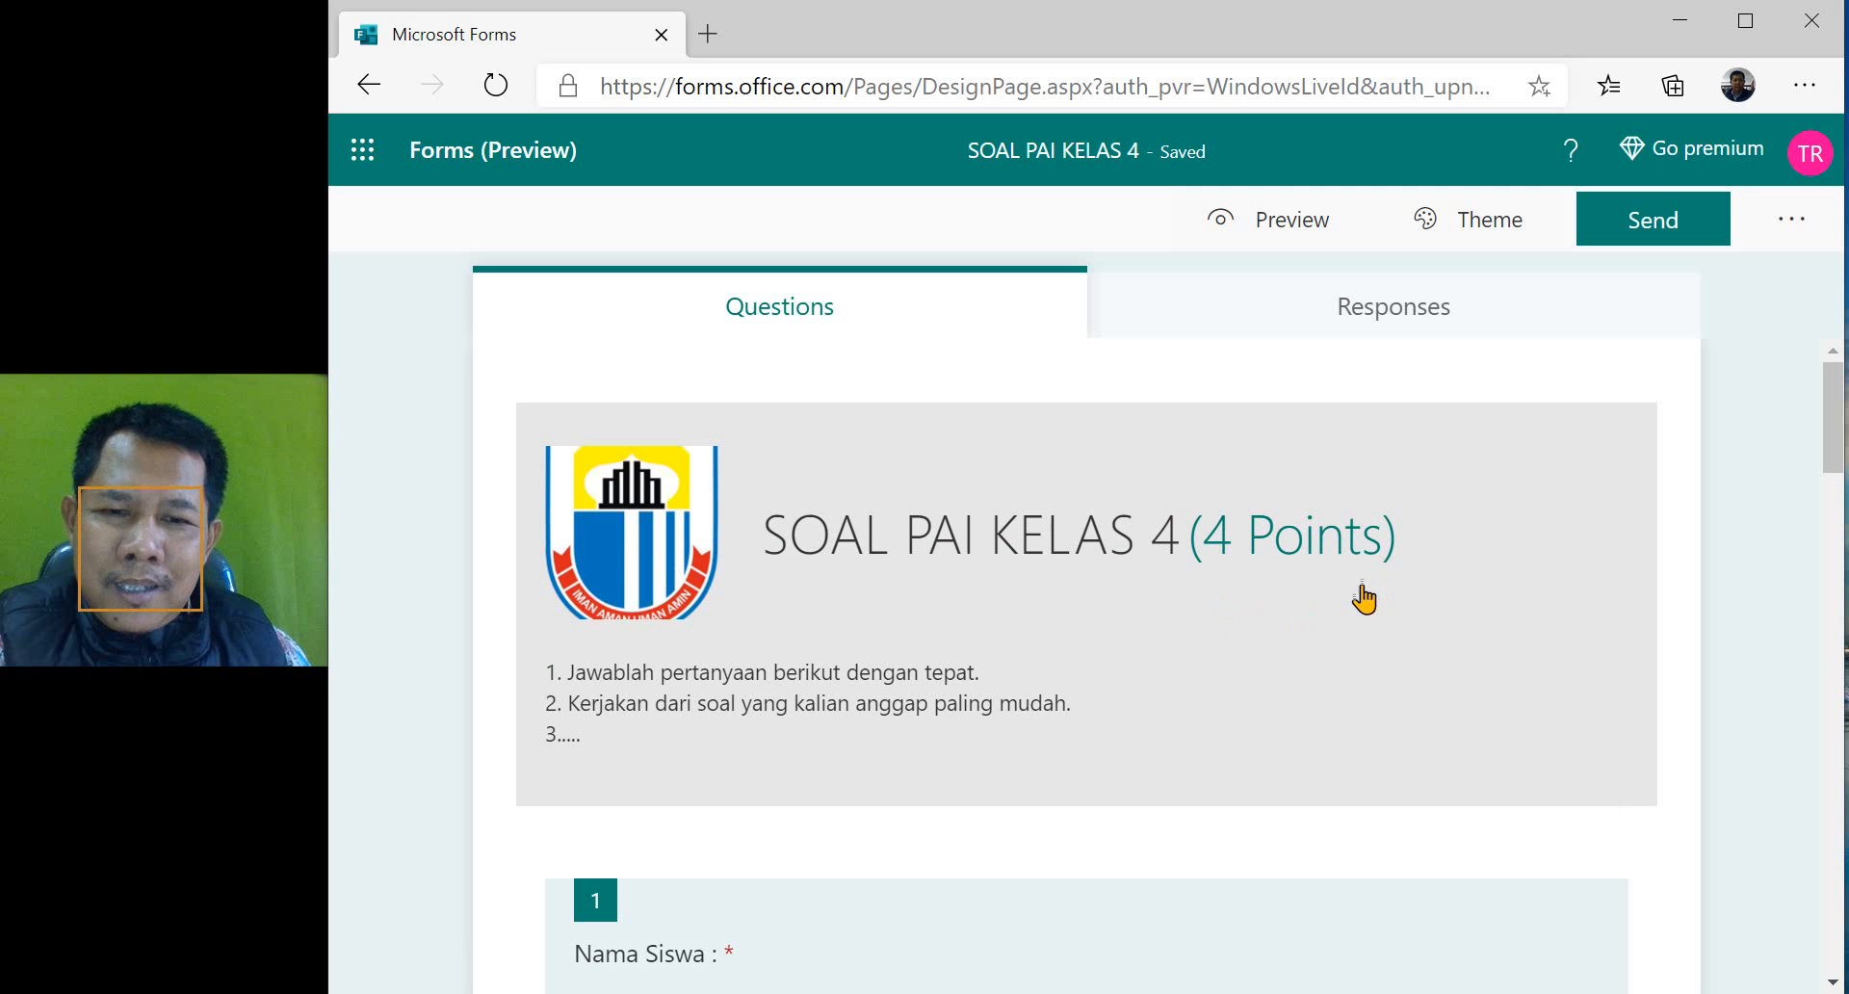
scroll(1310, 622, down, 7)
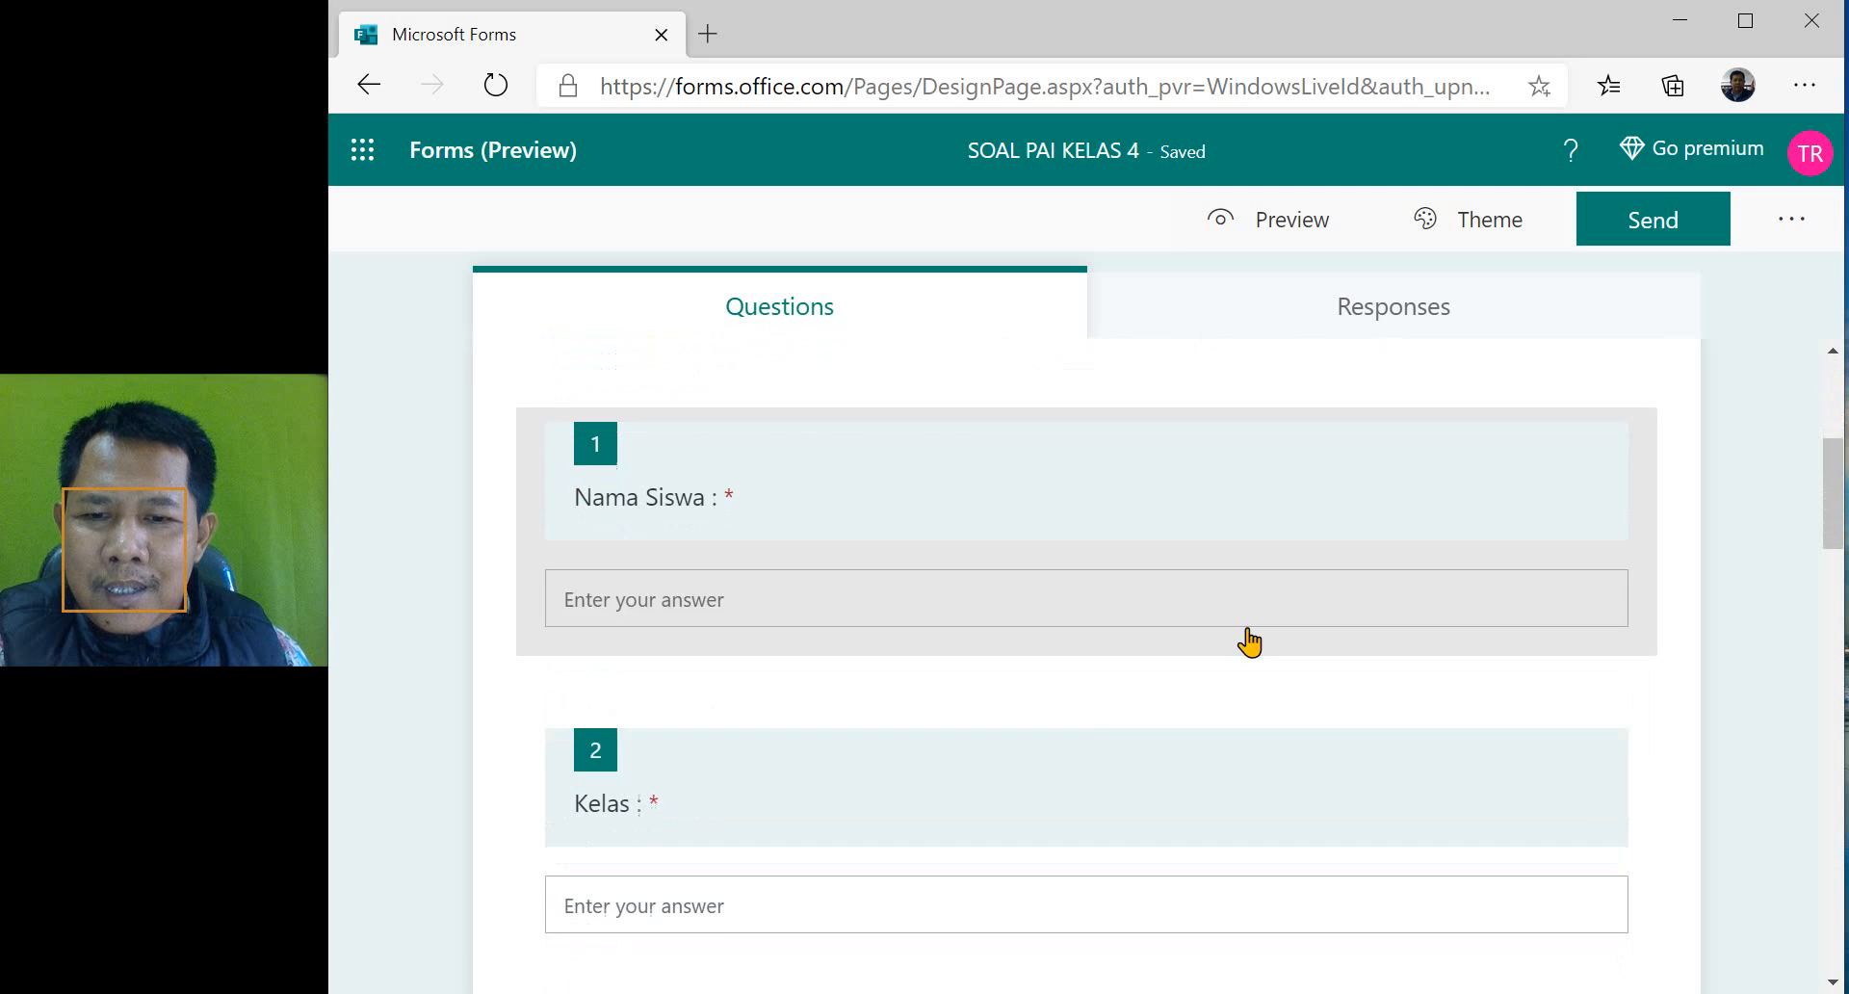
scroll(1028, 752, down, 2)
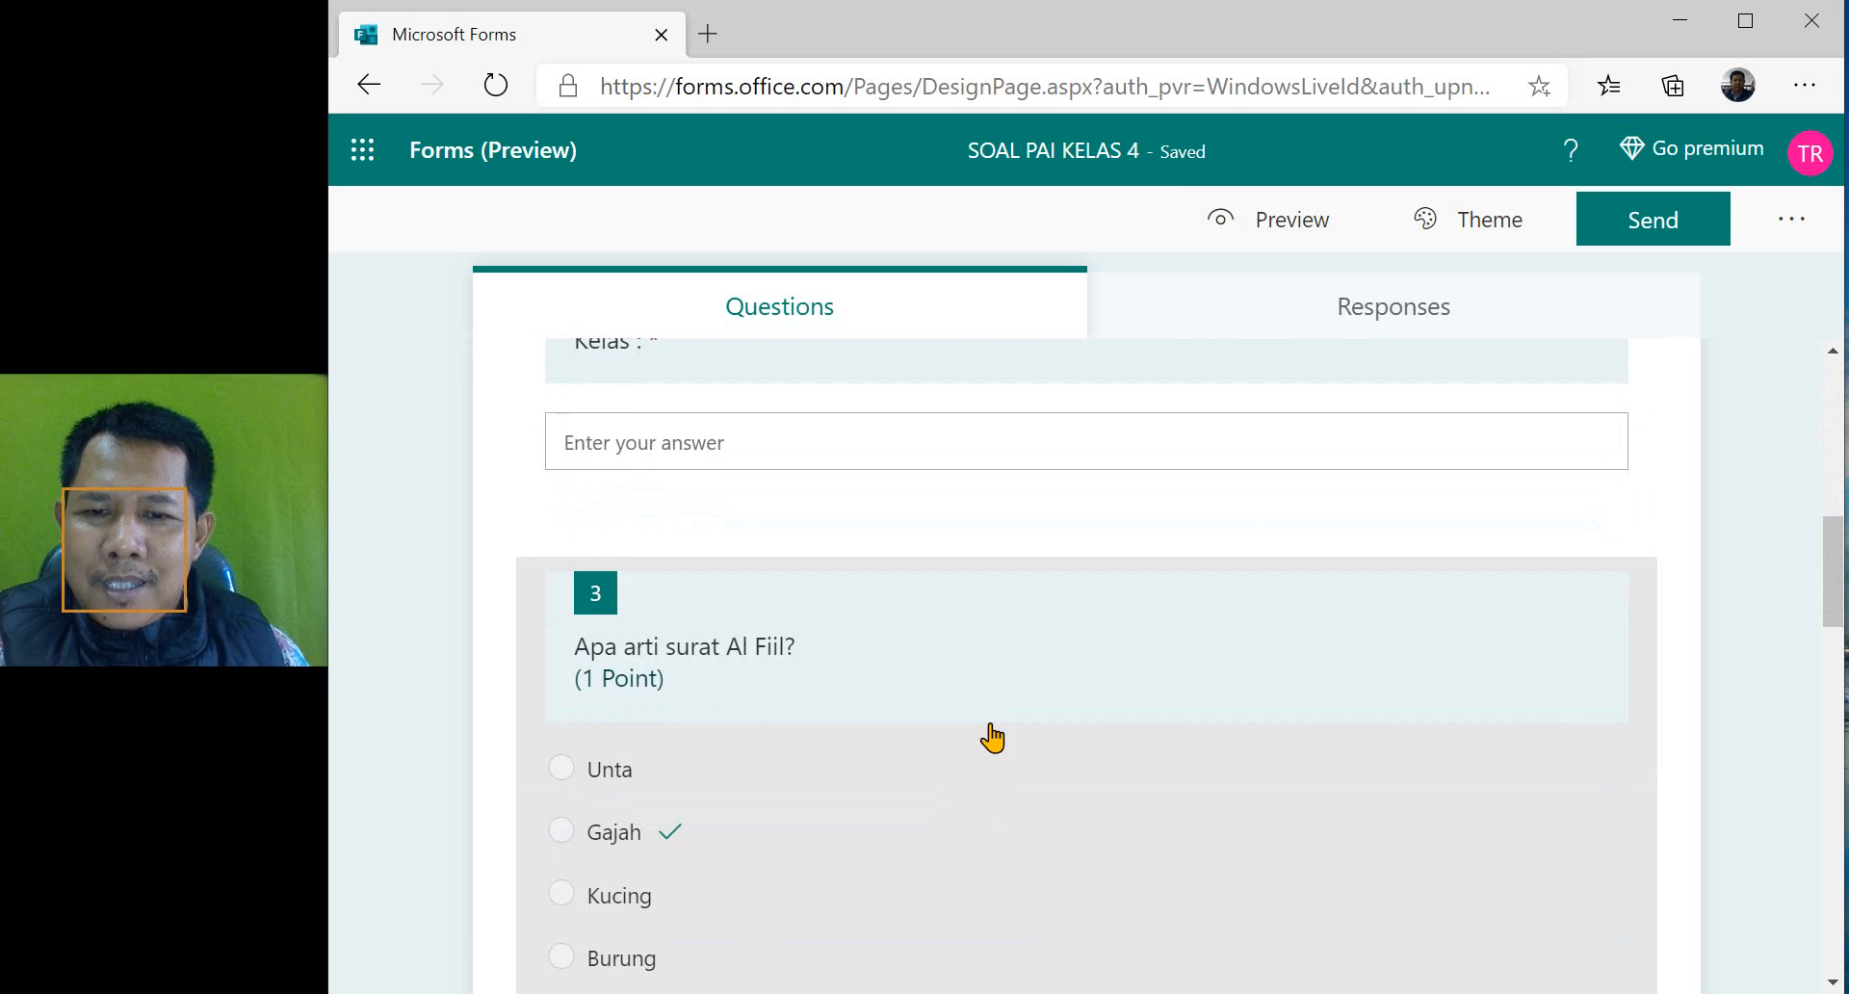
- Preview the quiz as it appears on a computer, trying "Unta" as the answer to questions 3 and 4
scroll(992, 738, down, 10)
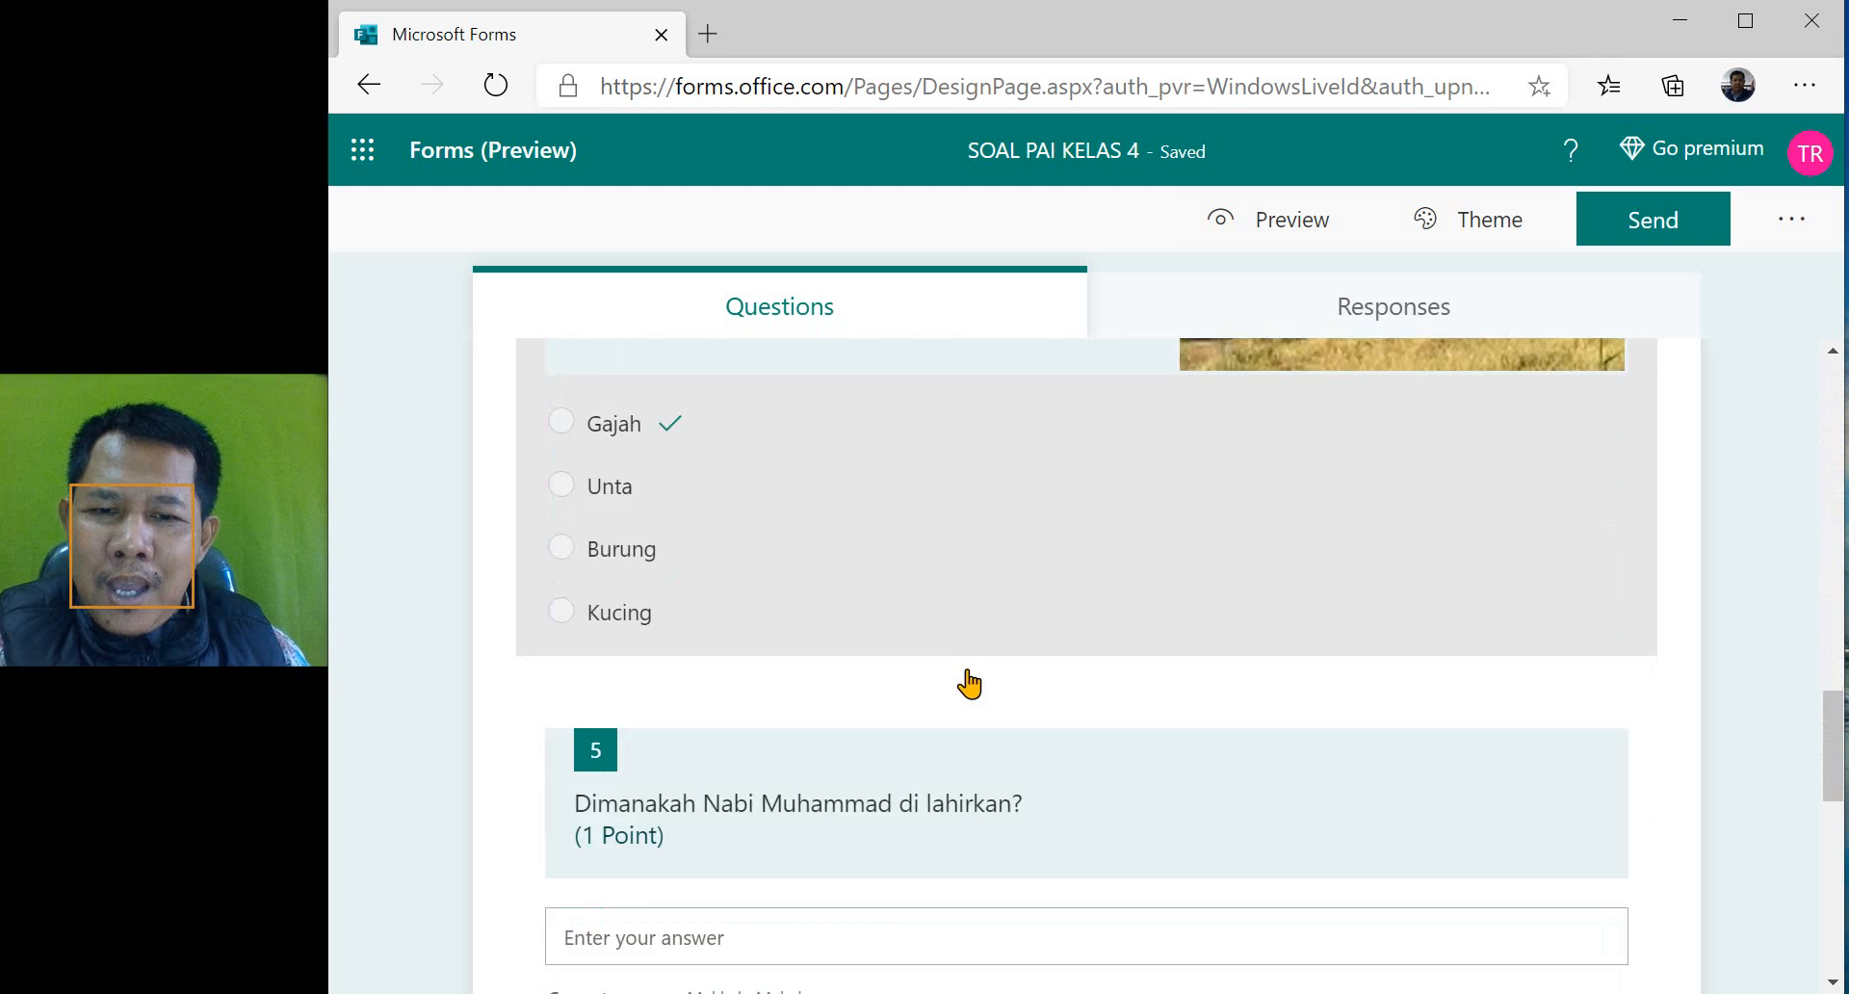
scroll(963, 655, down, 4)
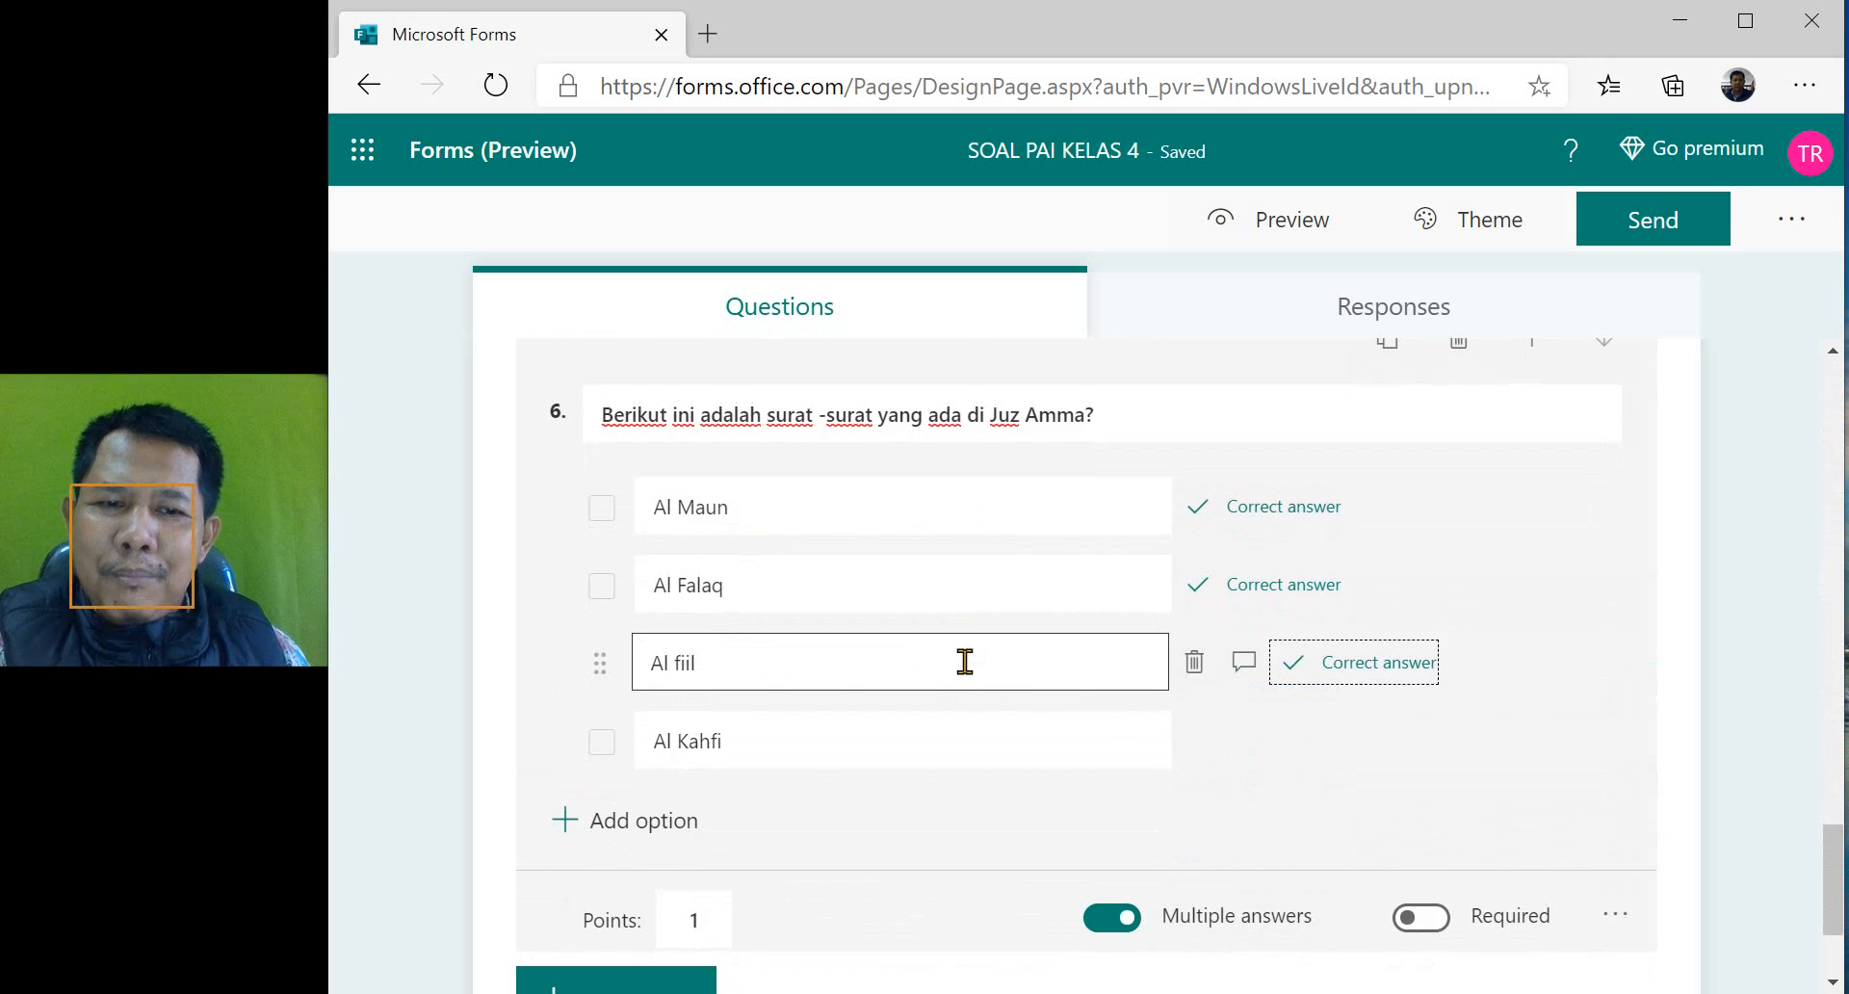
scroll(1030, 701, up, 9)
scroll(1040, 701, up, 12)
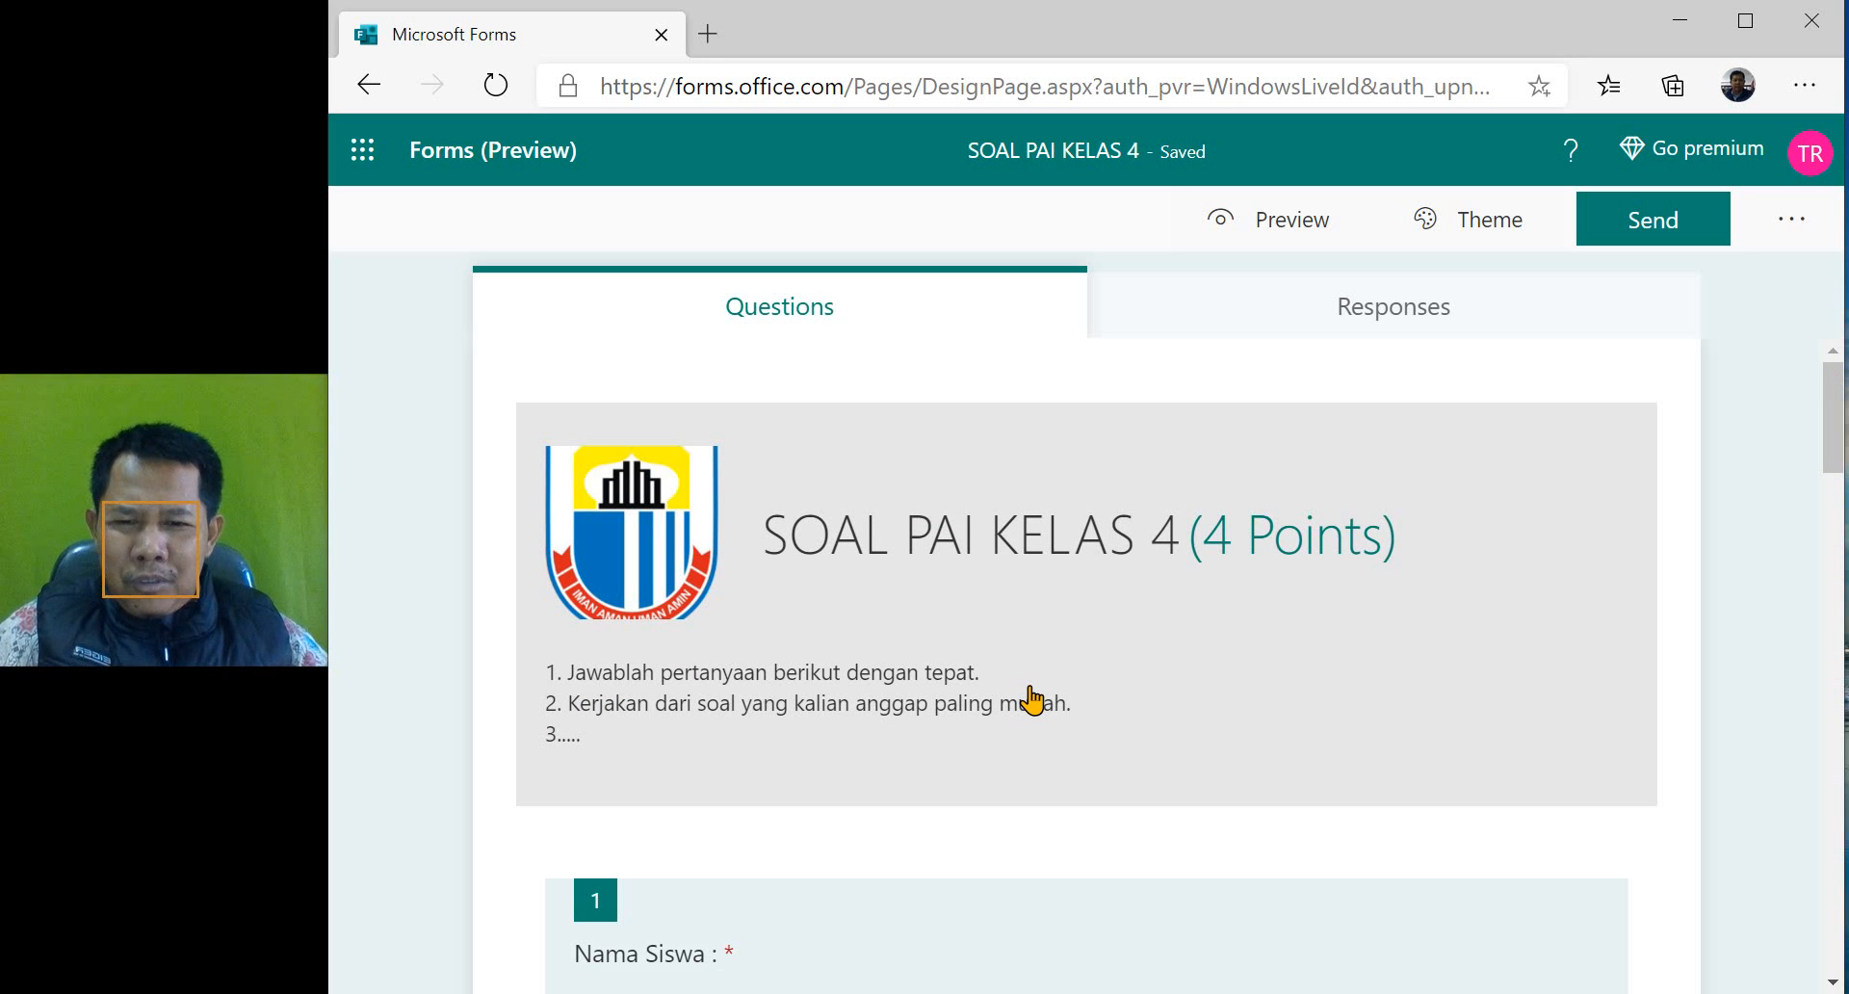
click(1279, 227)
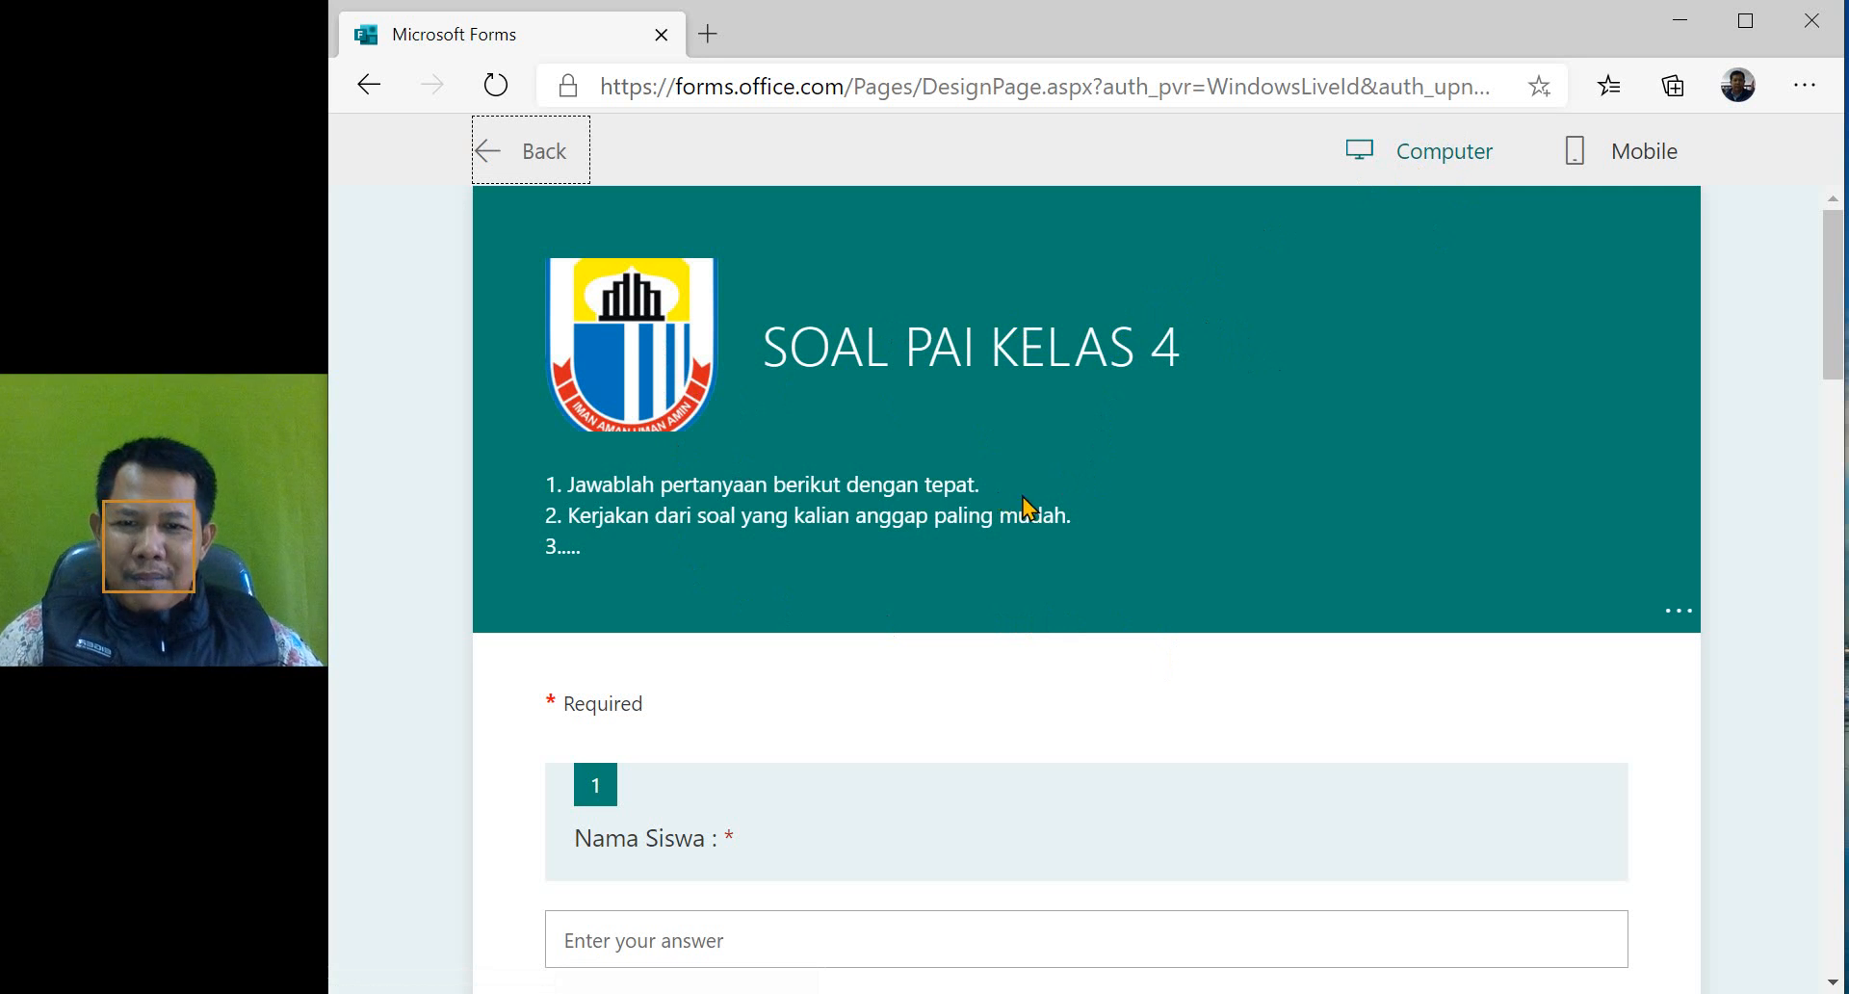
scroll(1025, 501, down, 10)
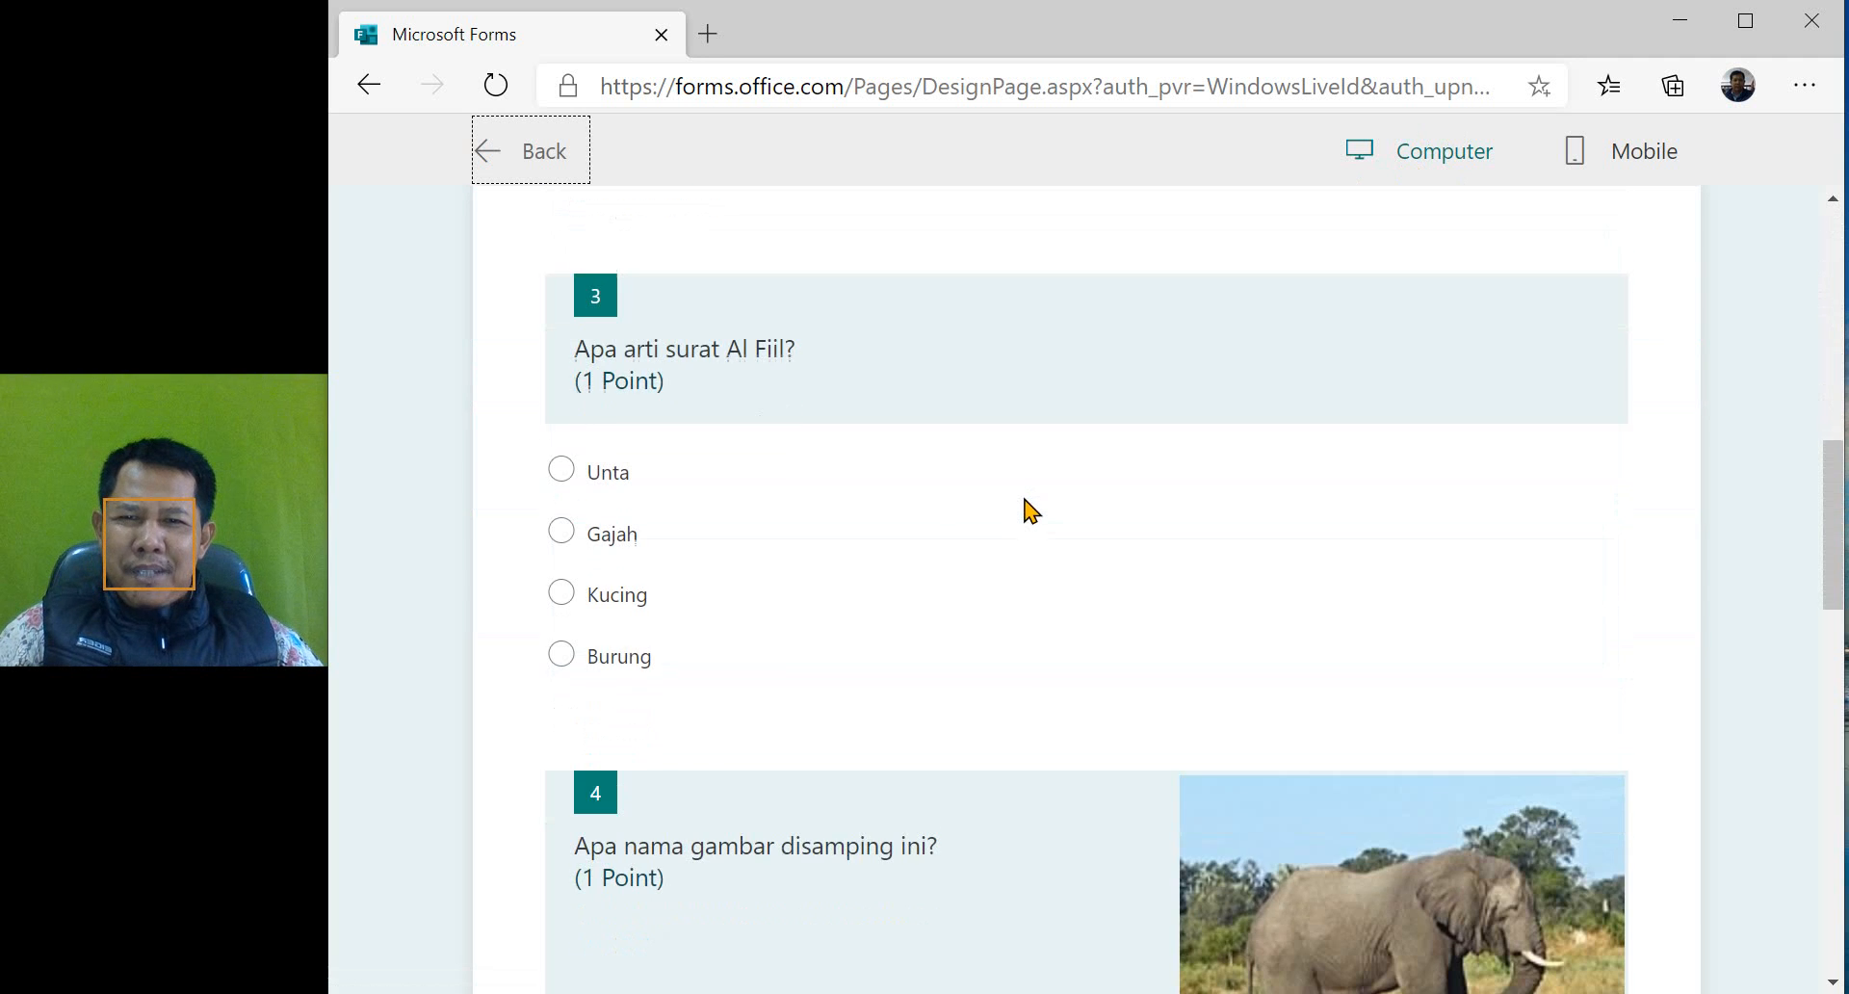
click(576, 470)
scroll(674, 539, down, 3)
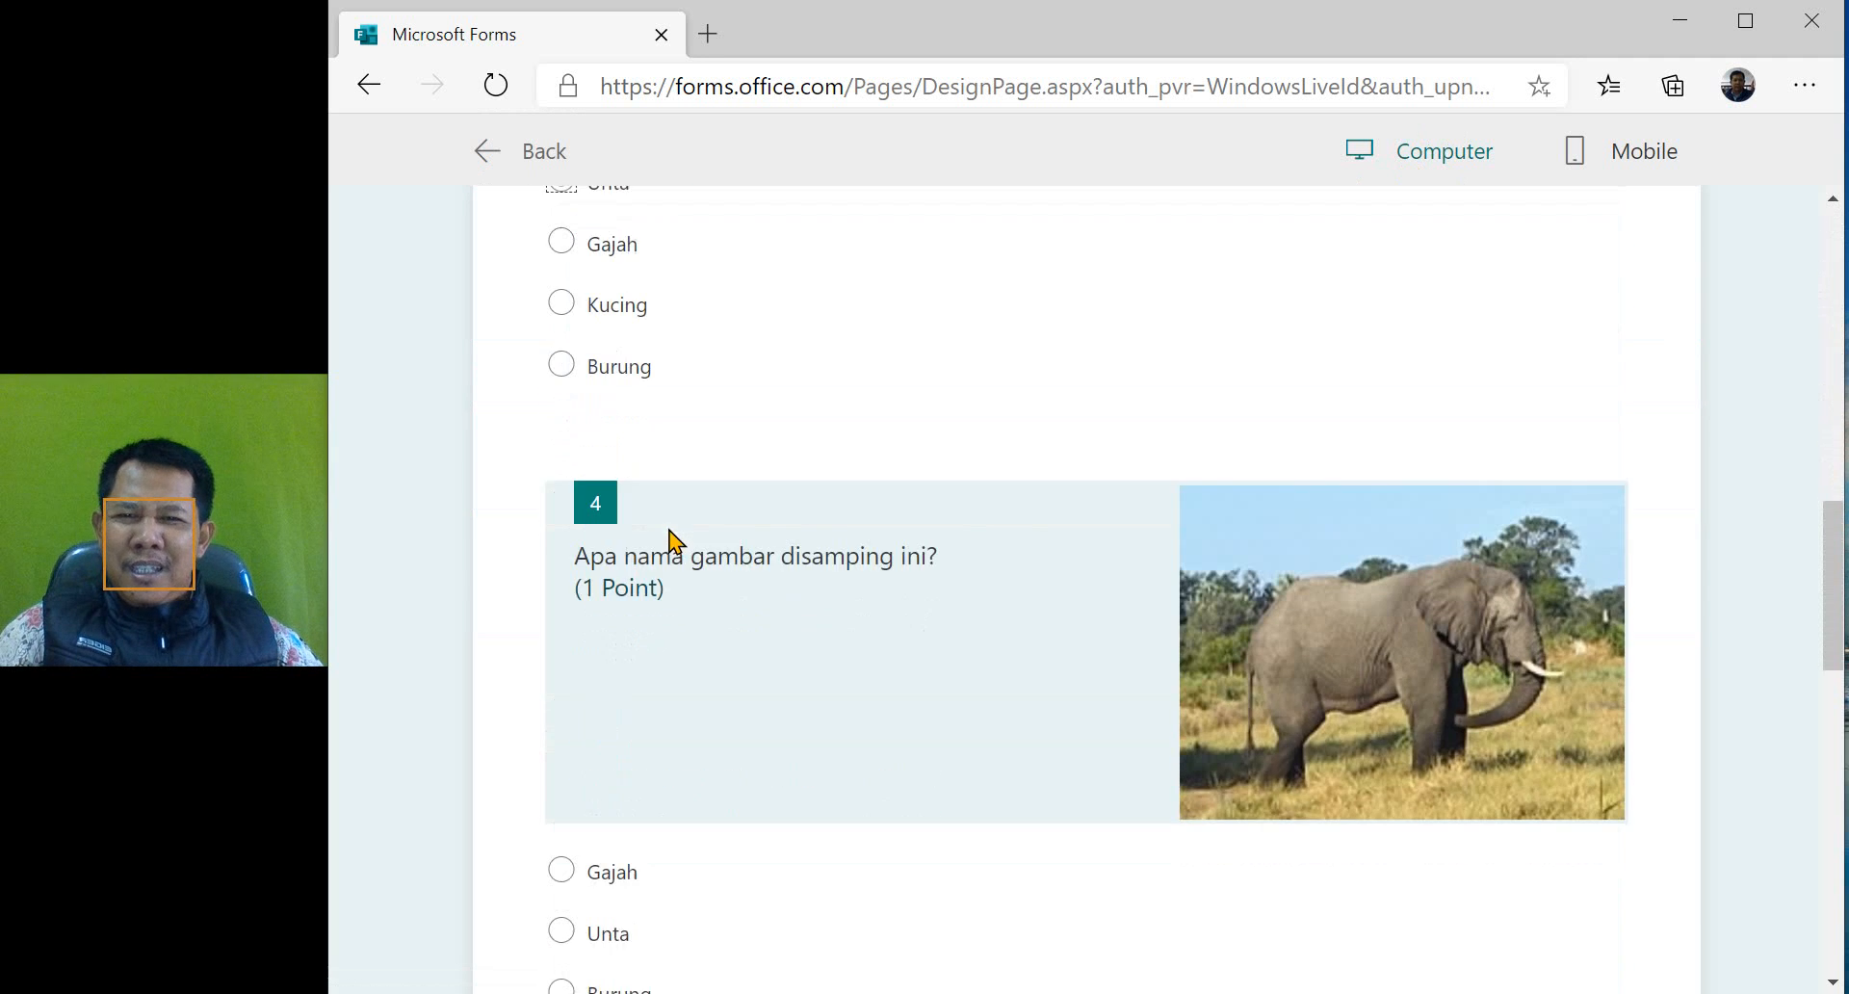
scroll(674, 540, down, 3)
click(607, 628)
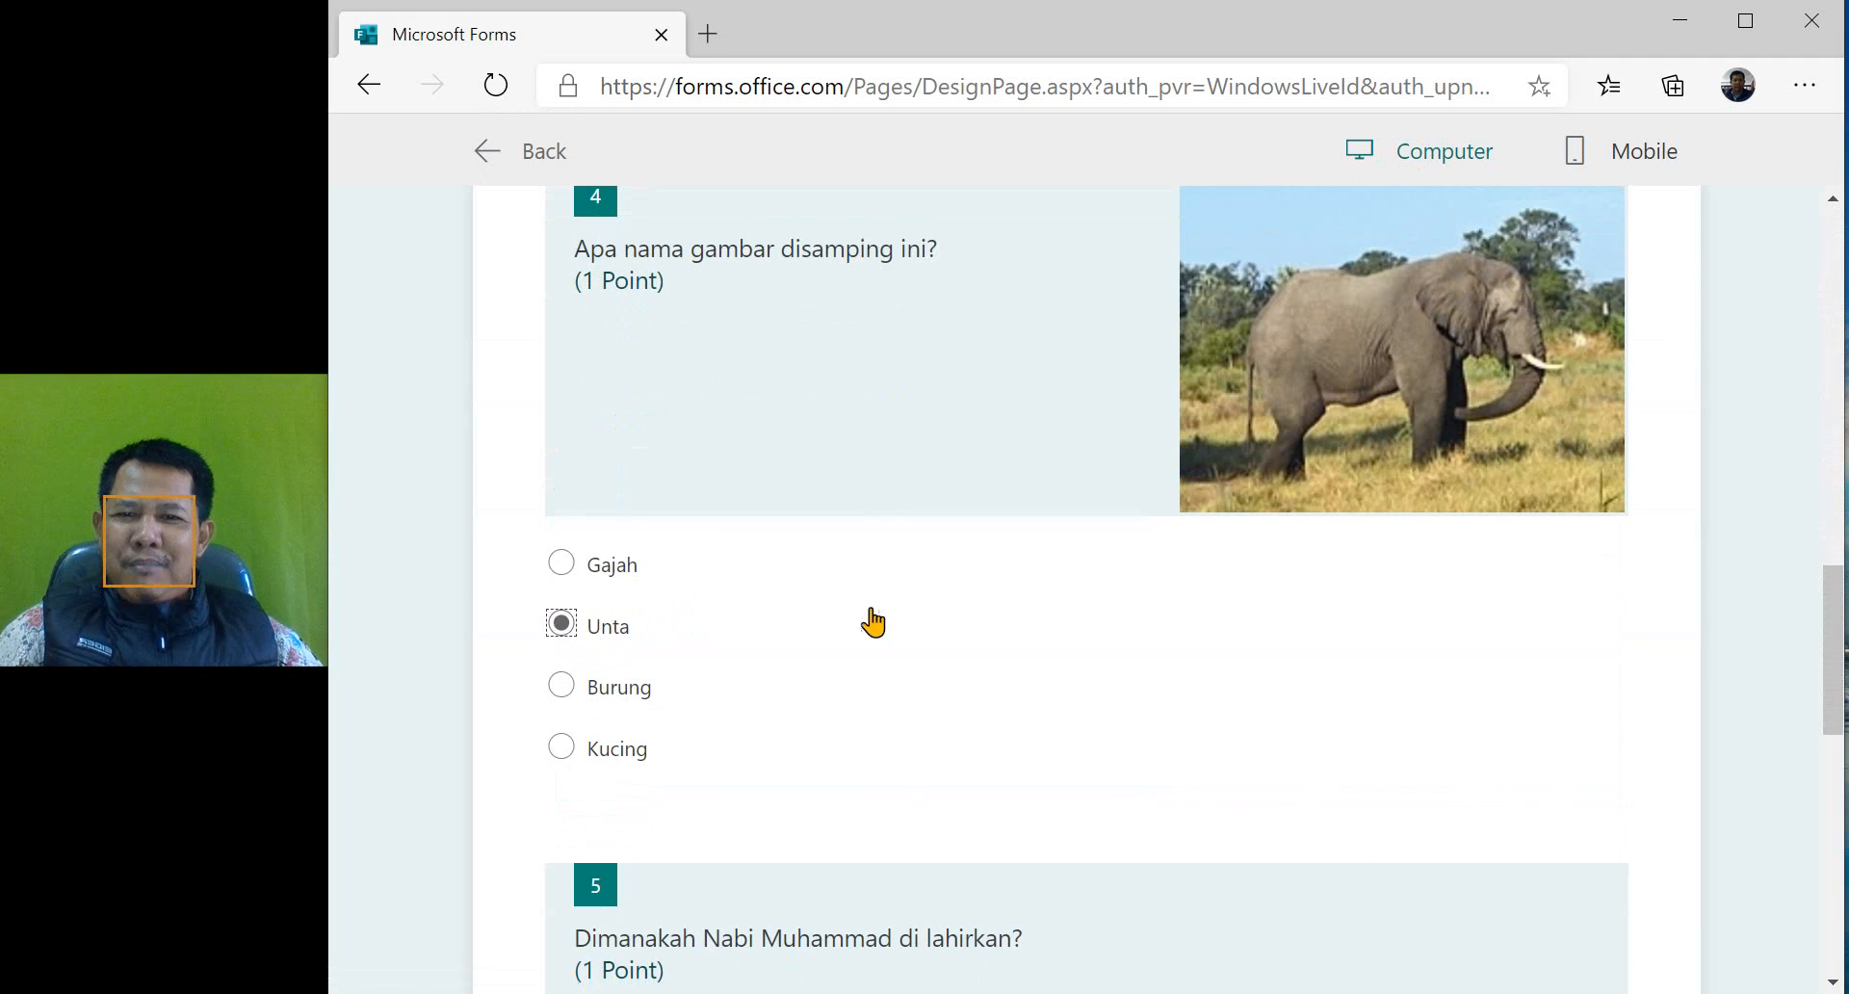
scroll(877, 623, down, 5)
scroll(818, 588, down, 5)
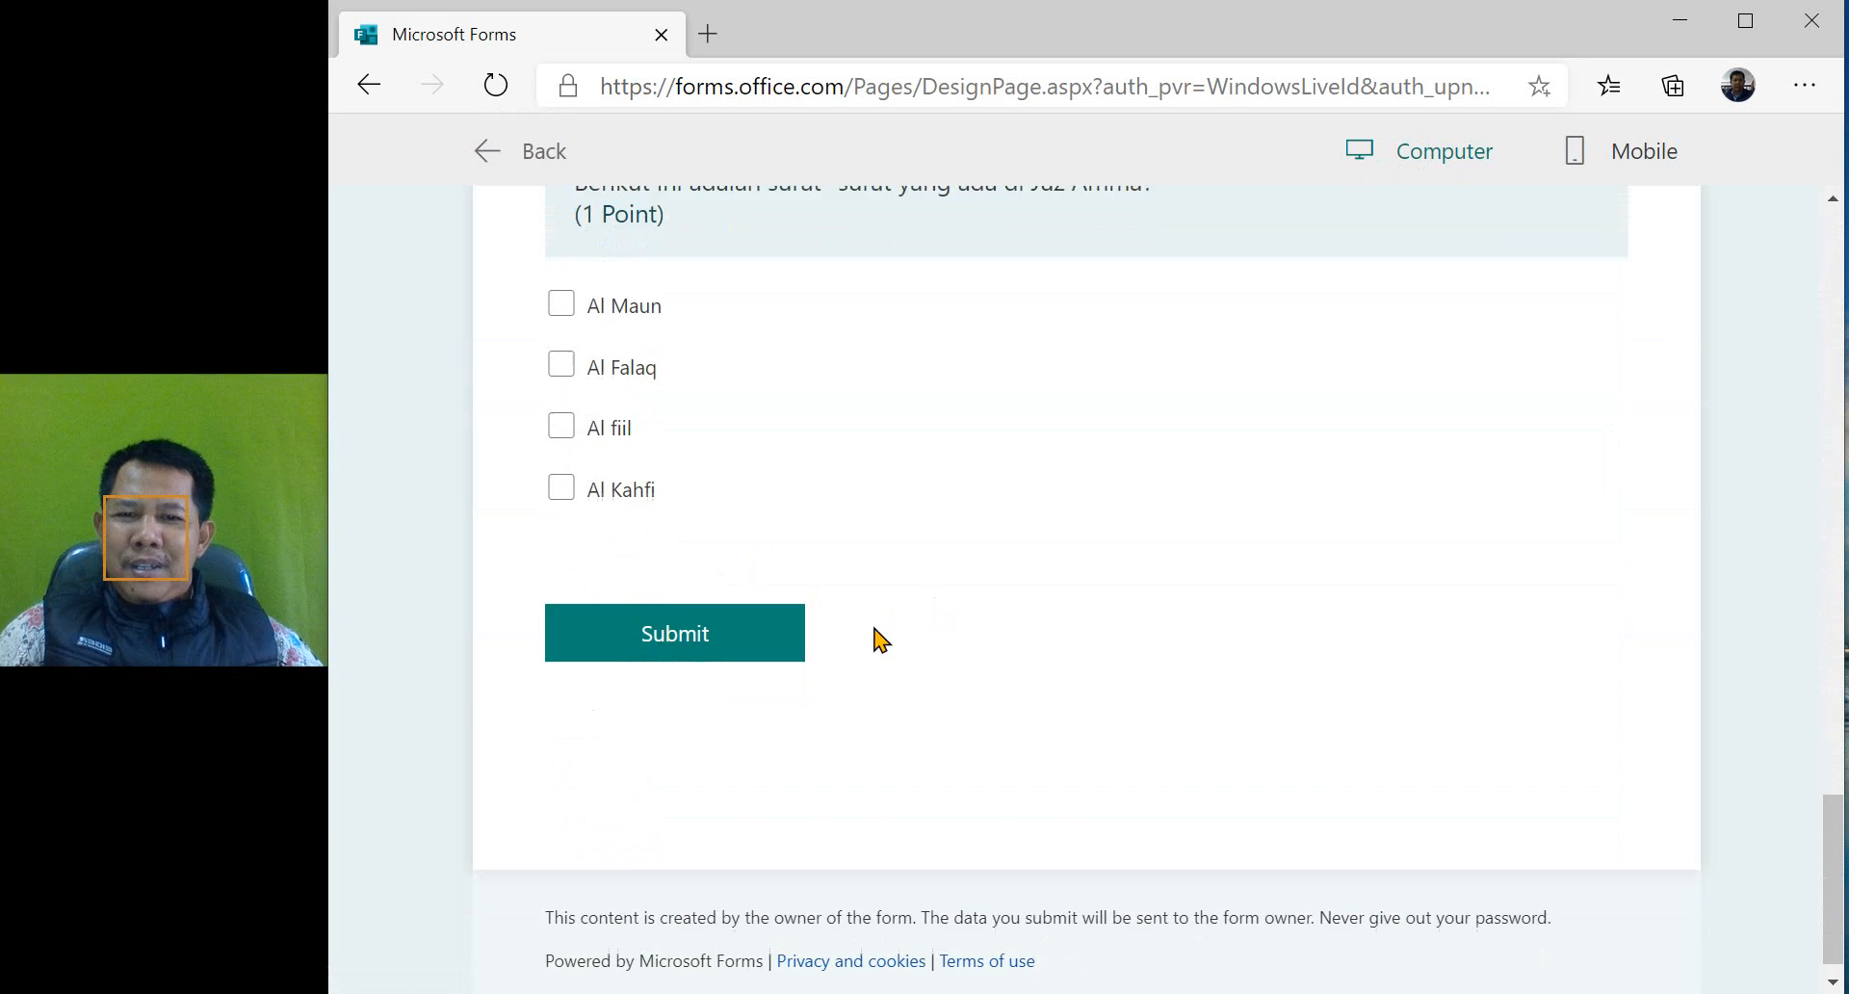
scroll(970, 574, up, 20)
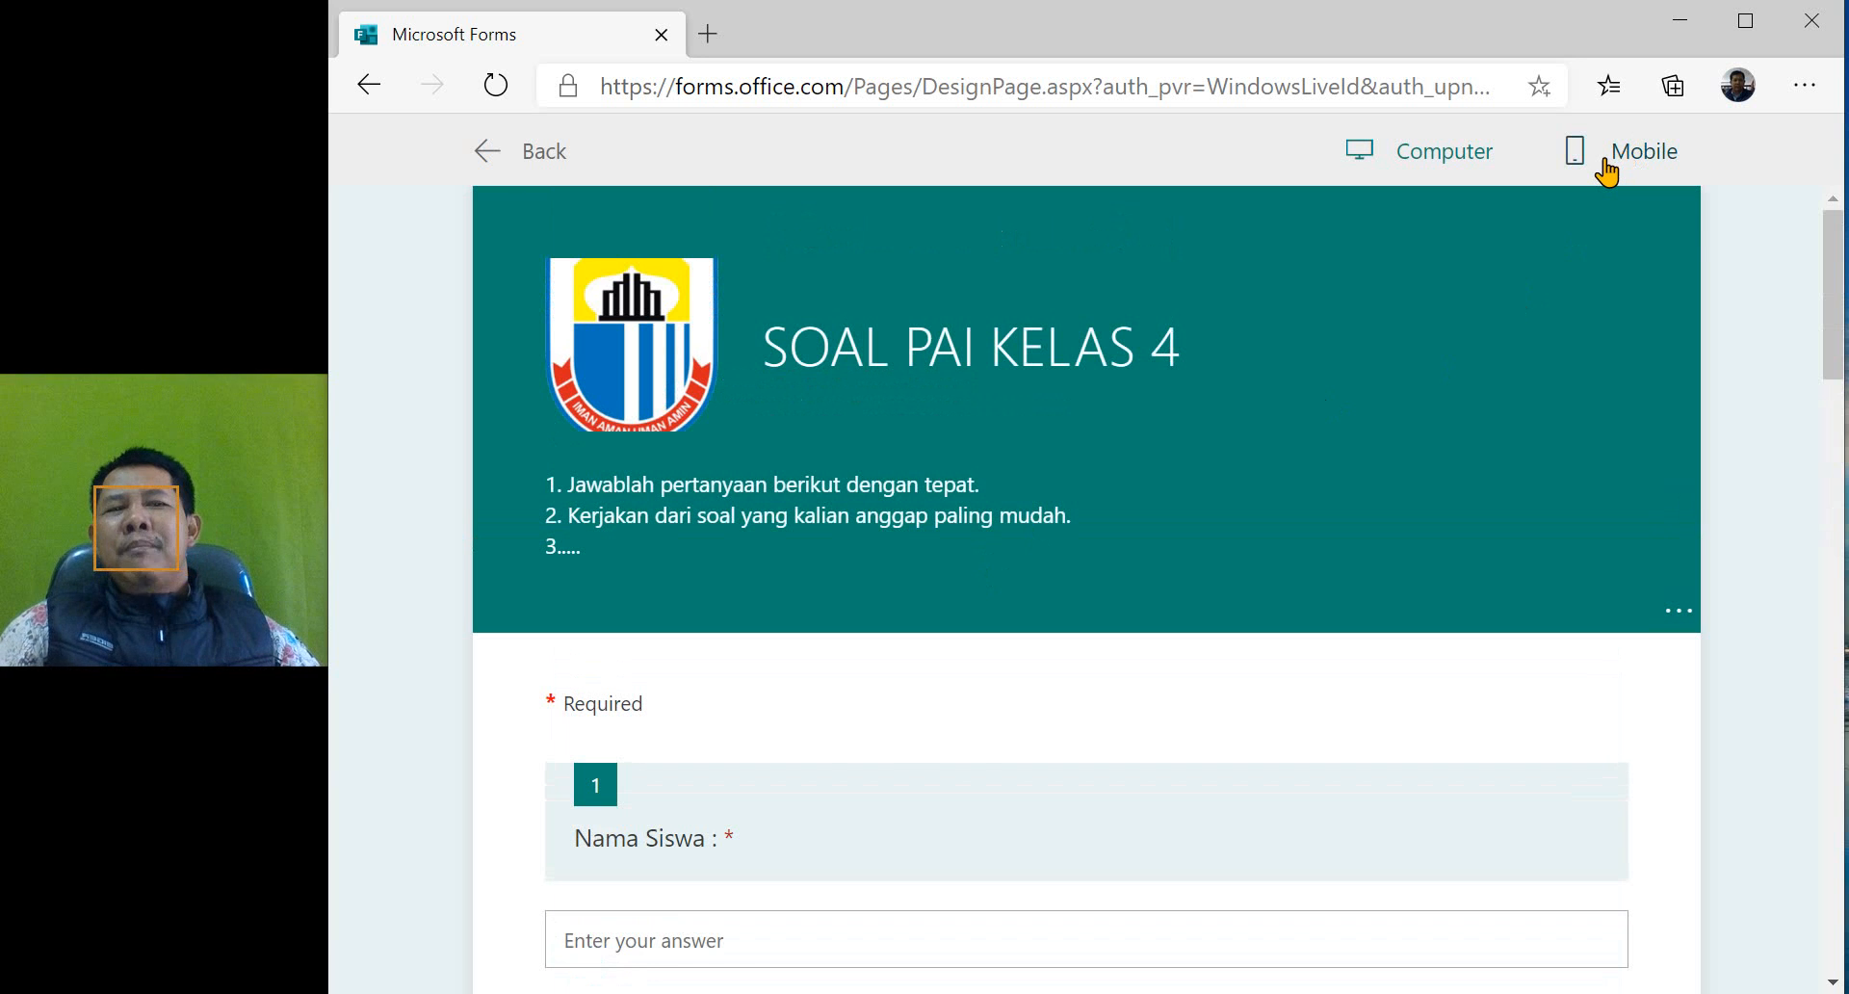
- Check the quiz preview in the mobile layout, then return to editing the form
click(1606, 171)
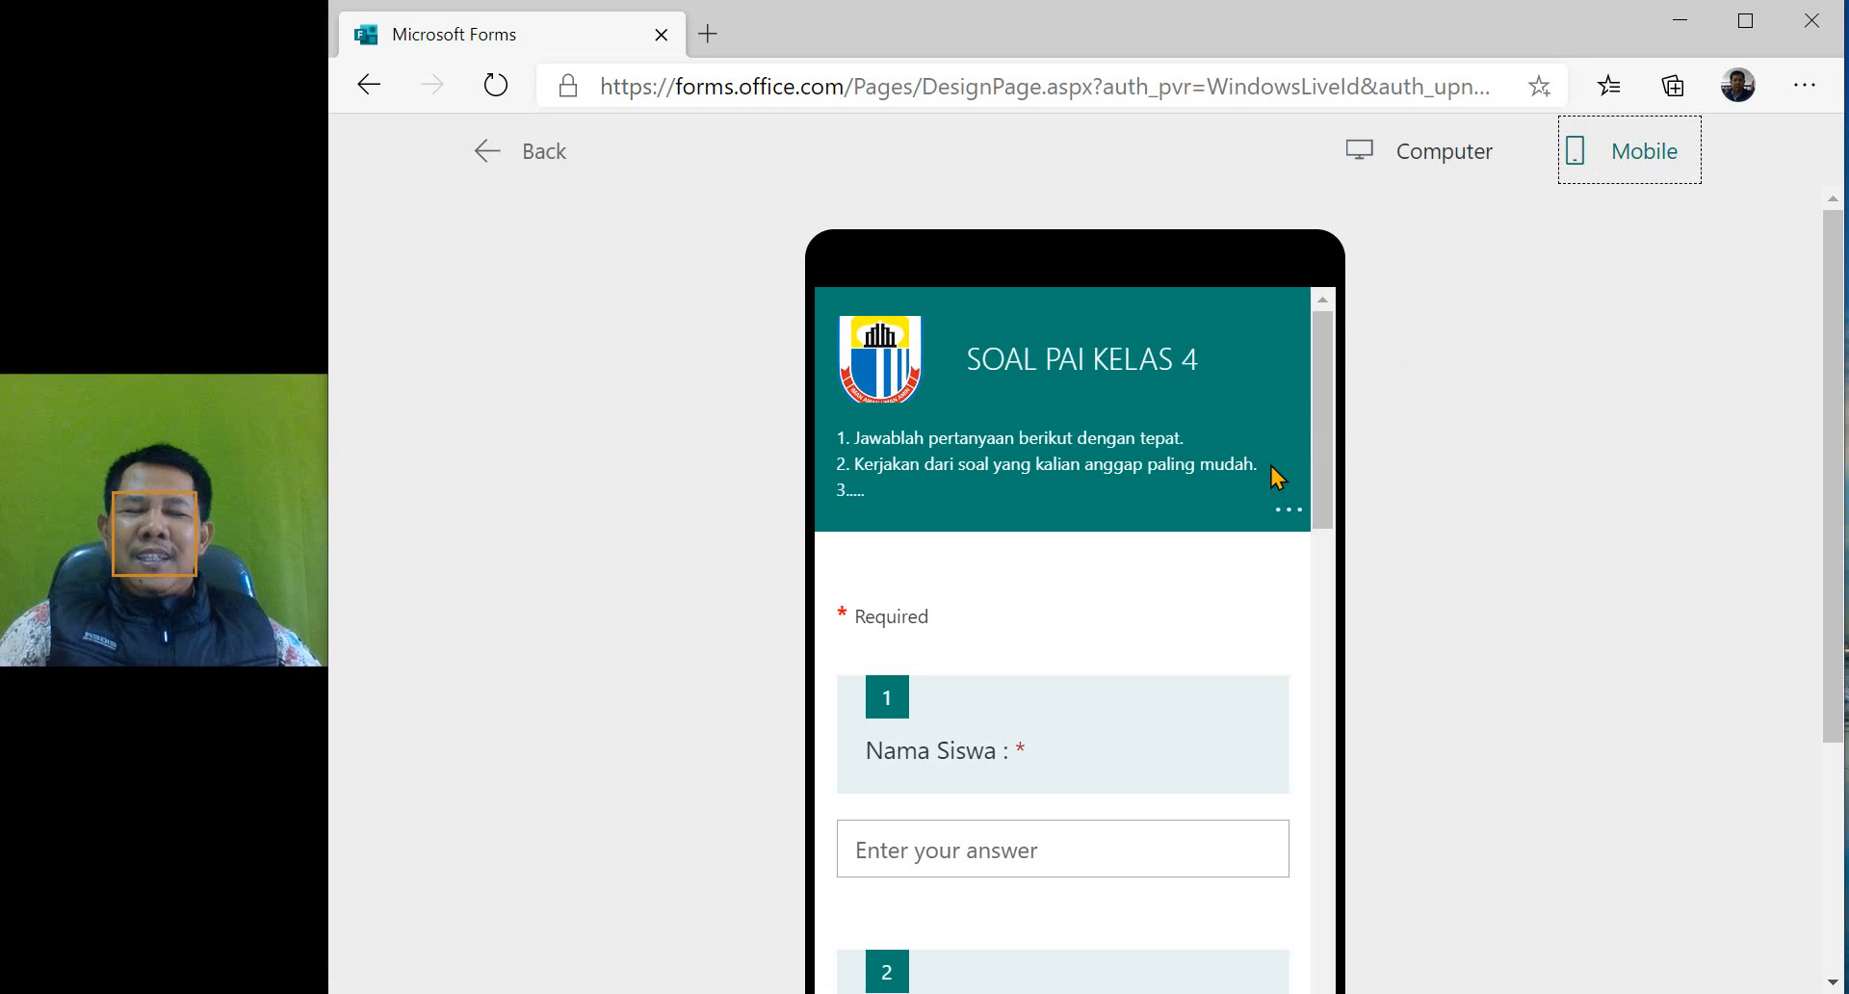
scroll(1277, 477, down, 15)
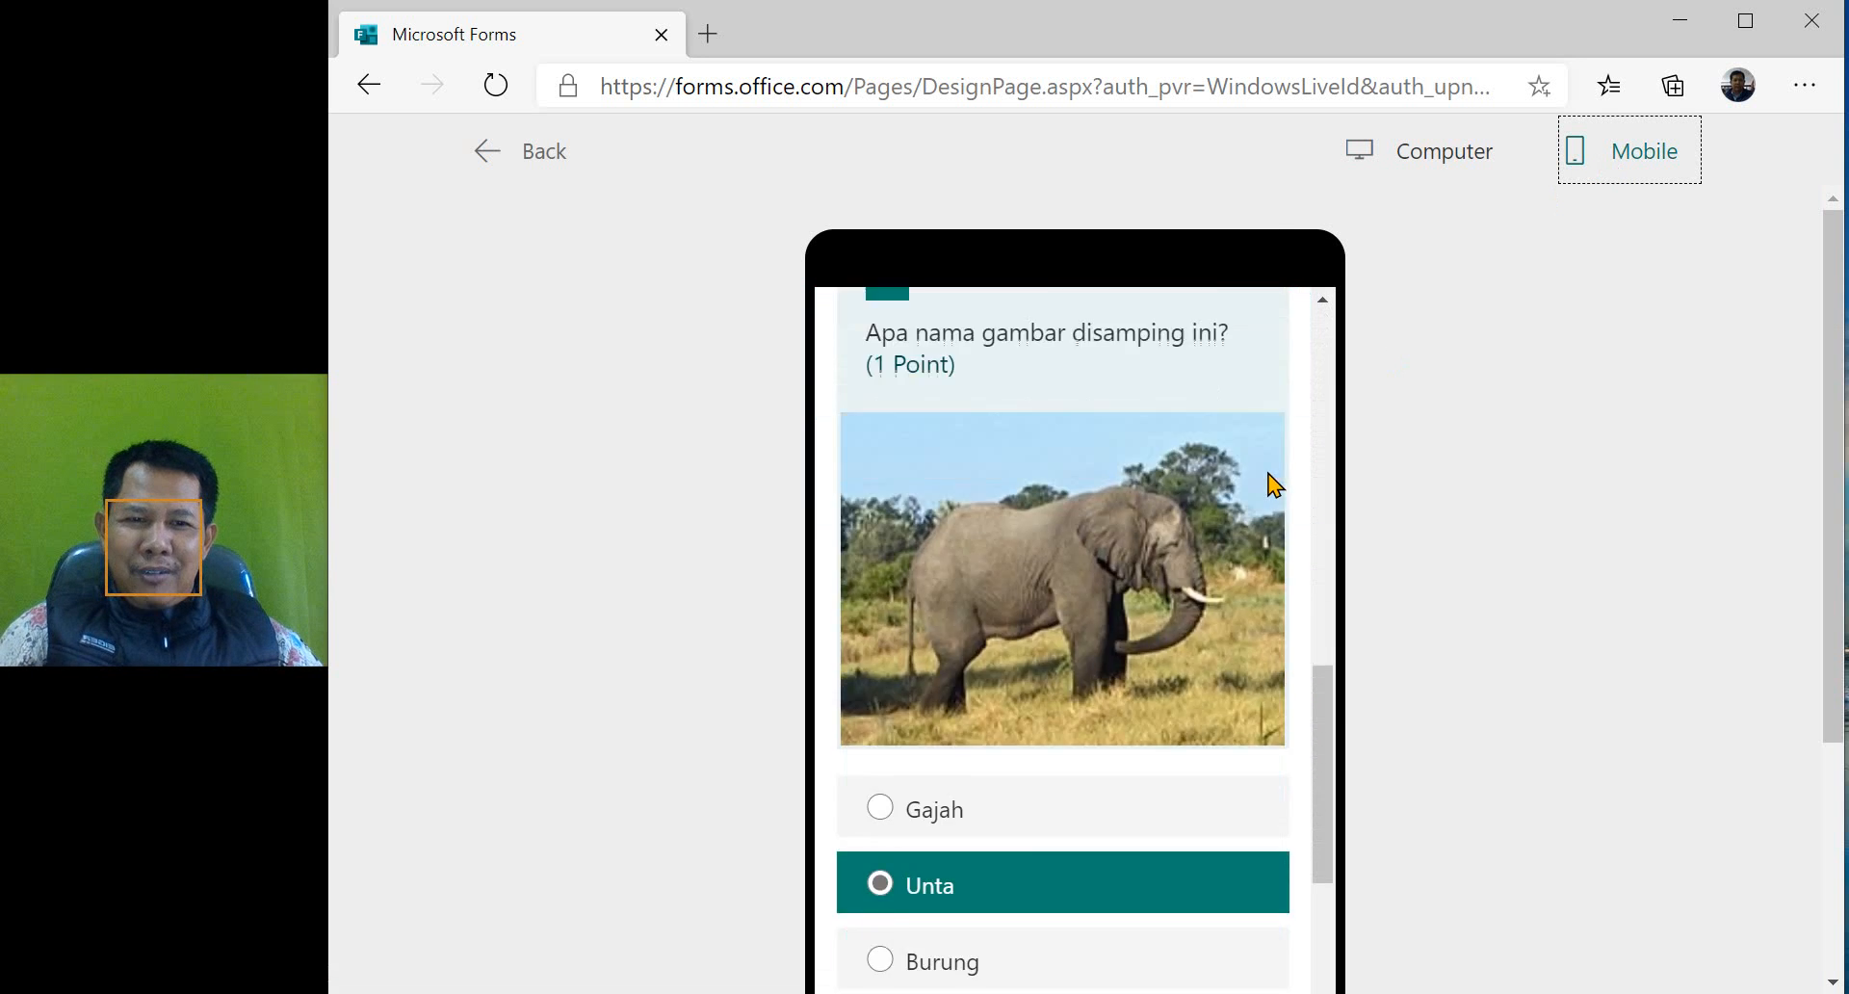
scroll(1275, 484, up, 6)
scroll(1274, 482, up, 1)
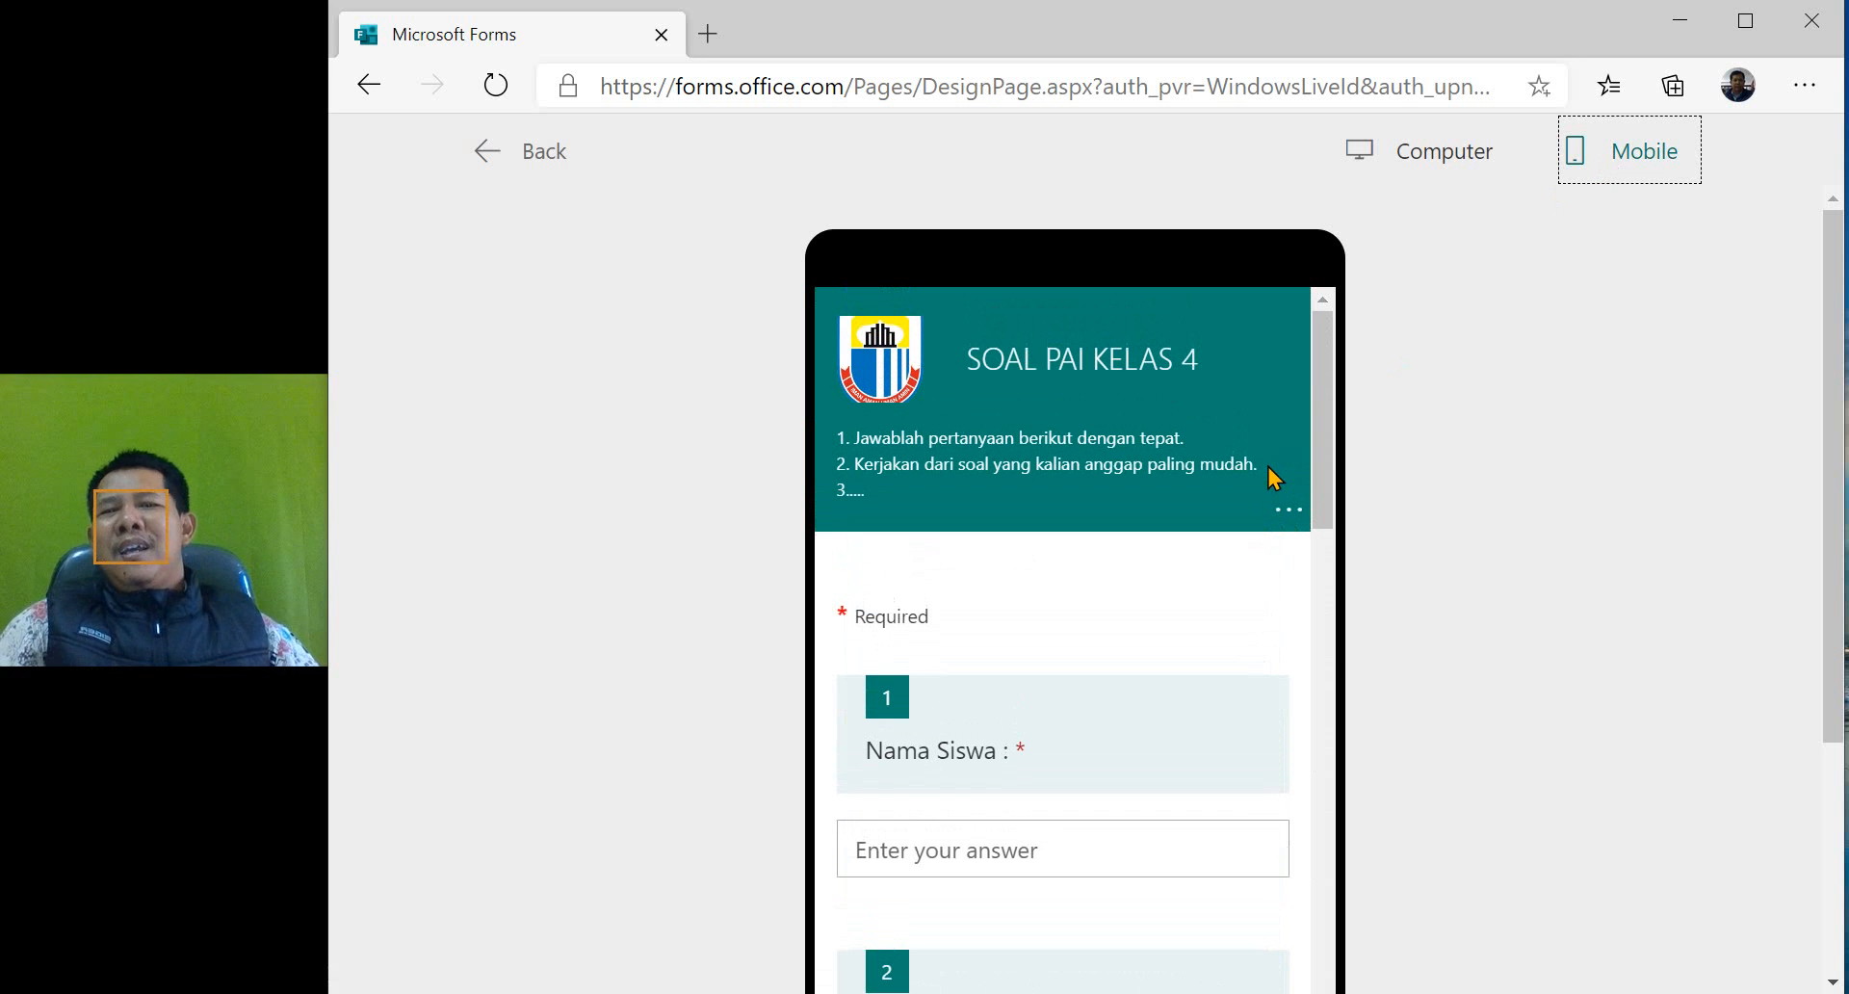
click(540, 162)
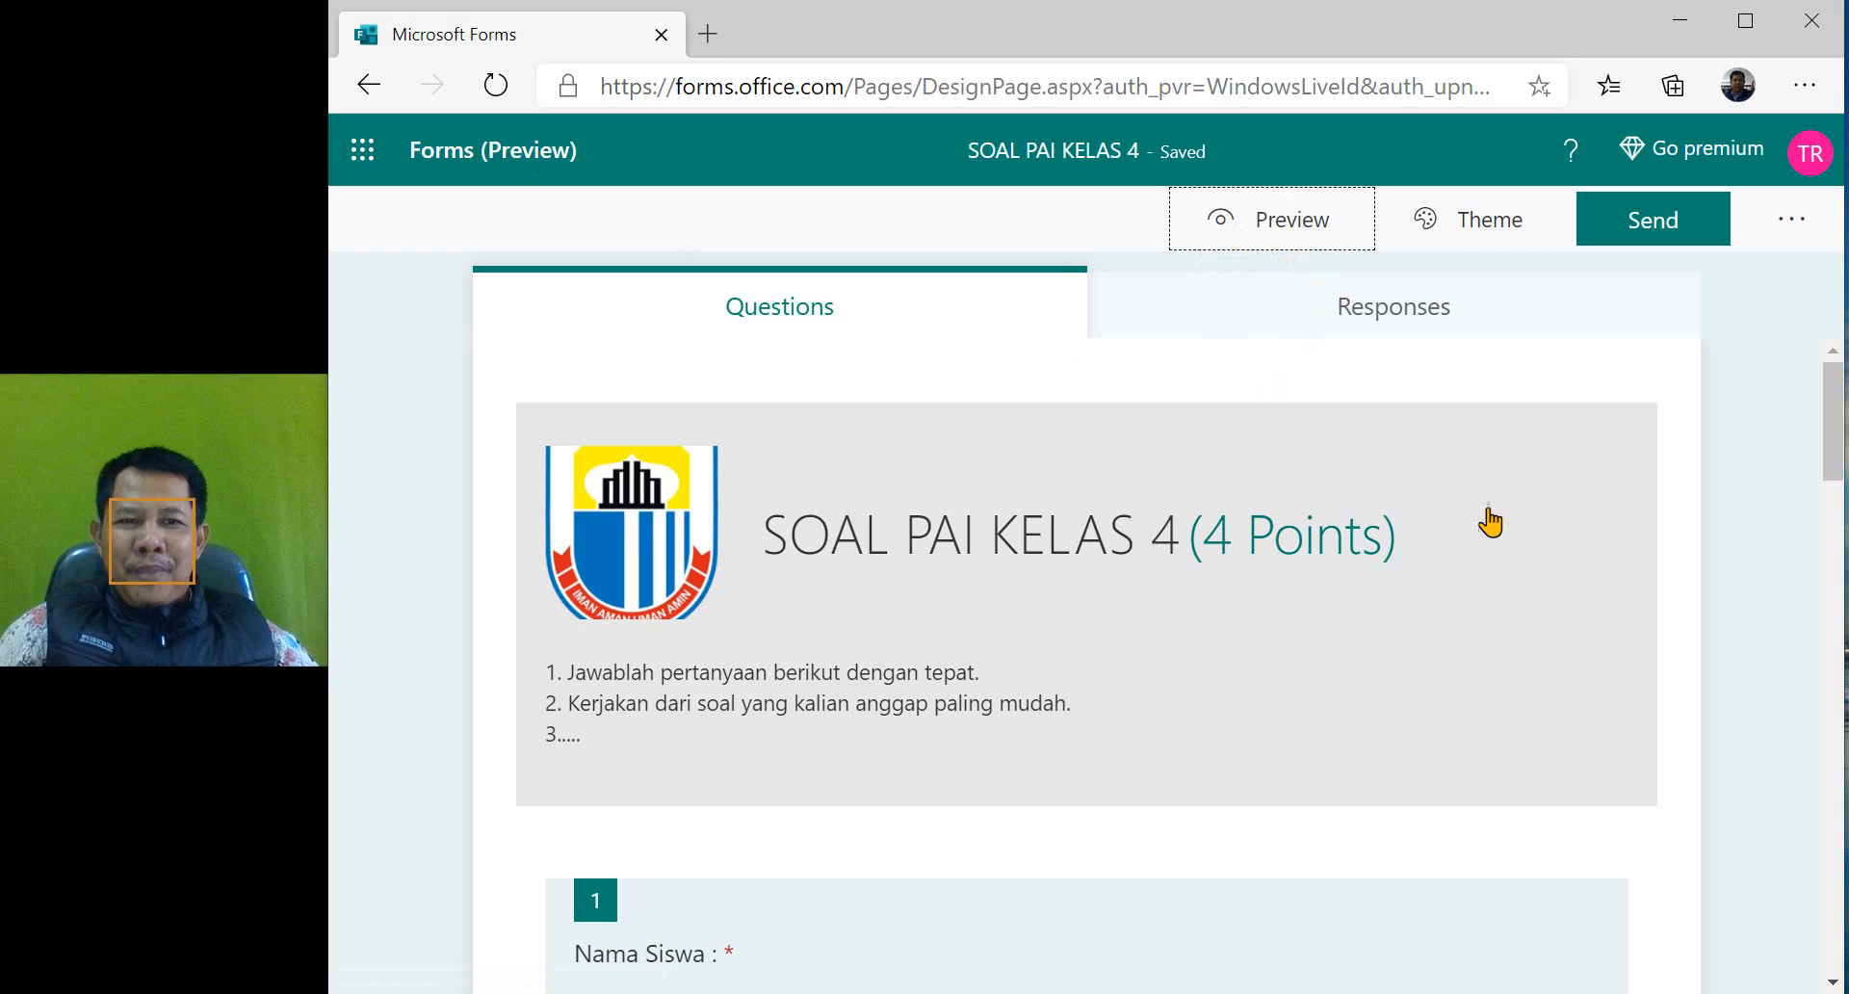
- Apply the orange living-room illustration theme to the quiz
click(1474, 234)
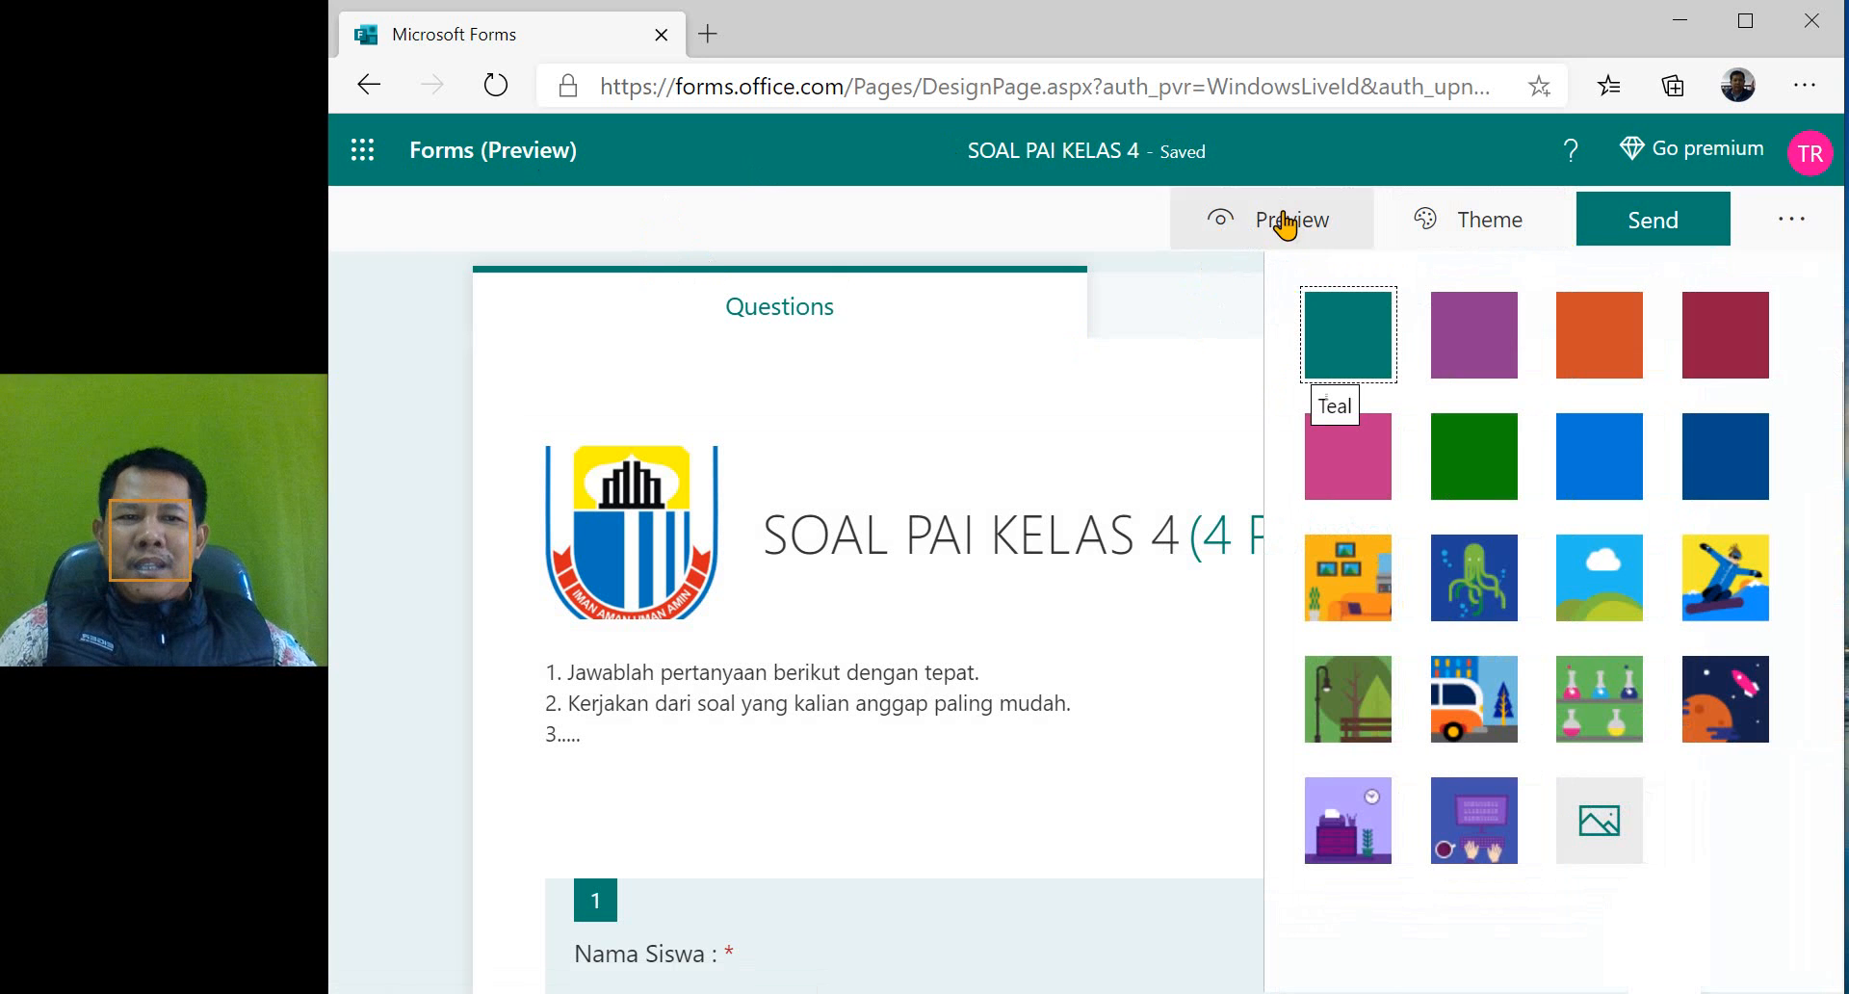
click(1341, 594)
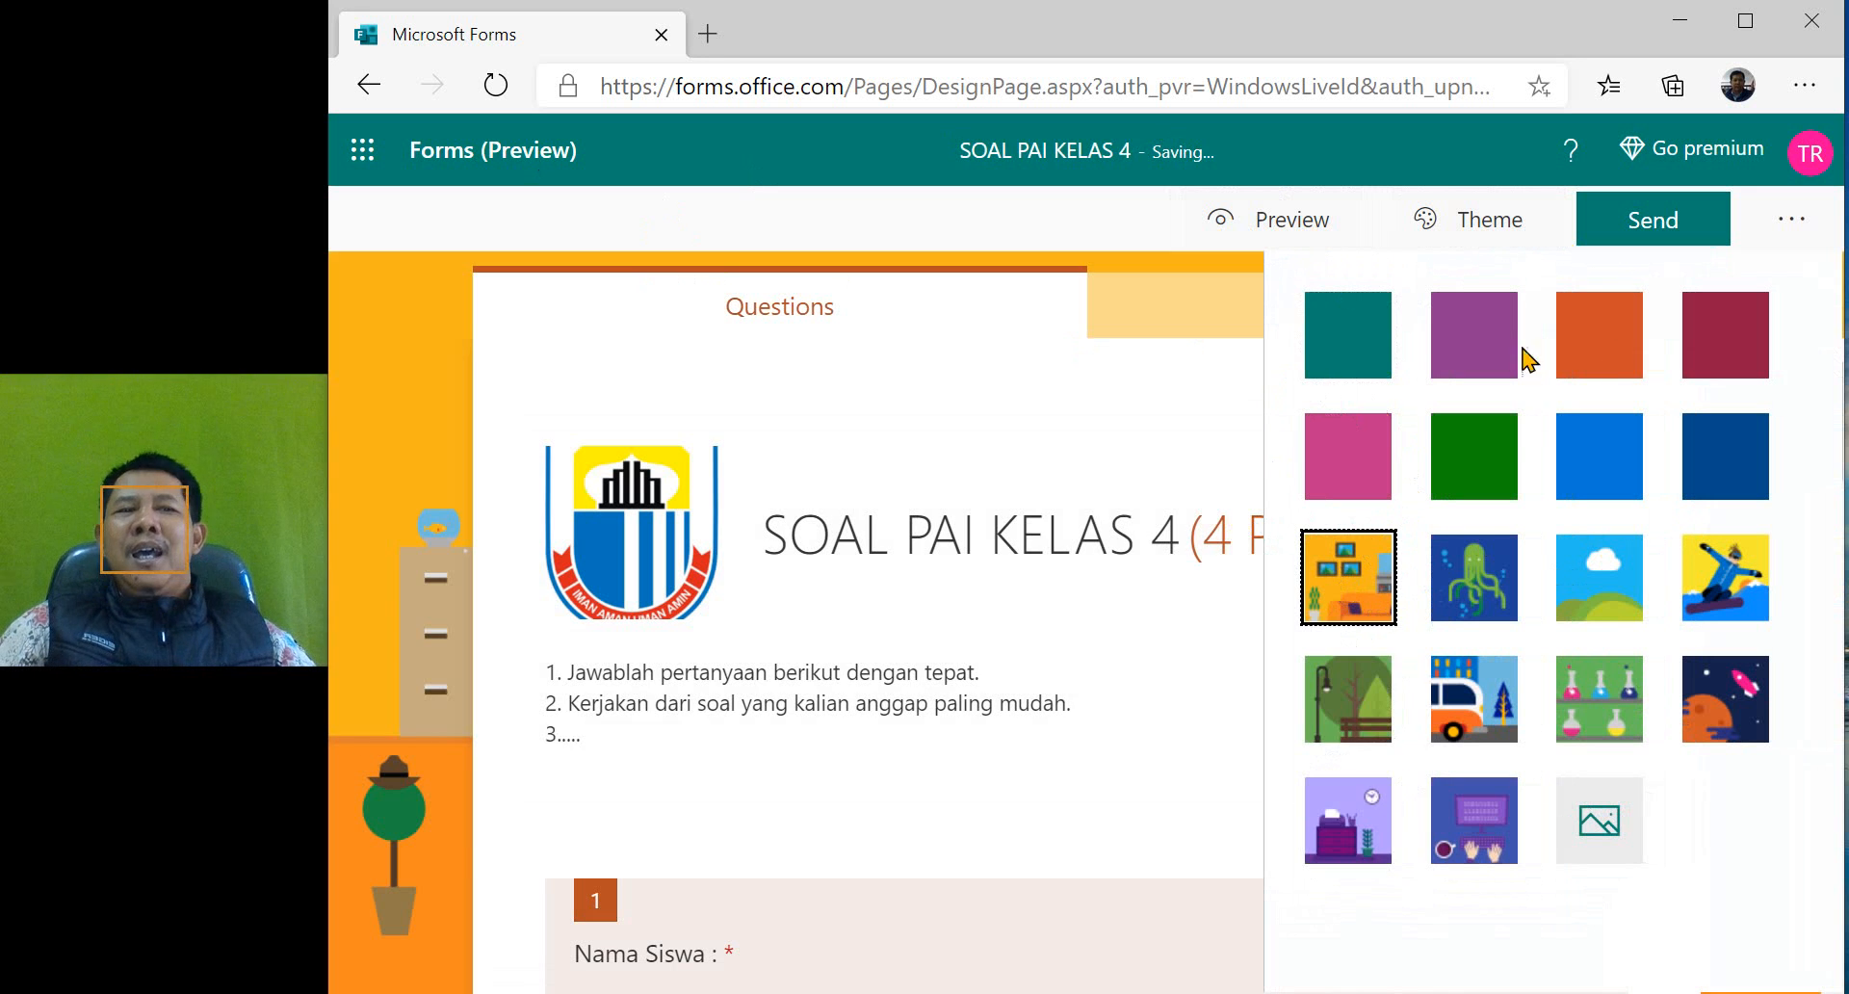
click(397, 448)
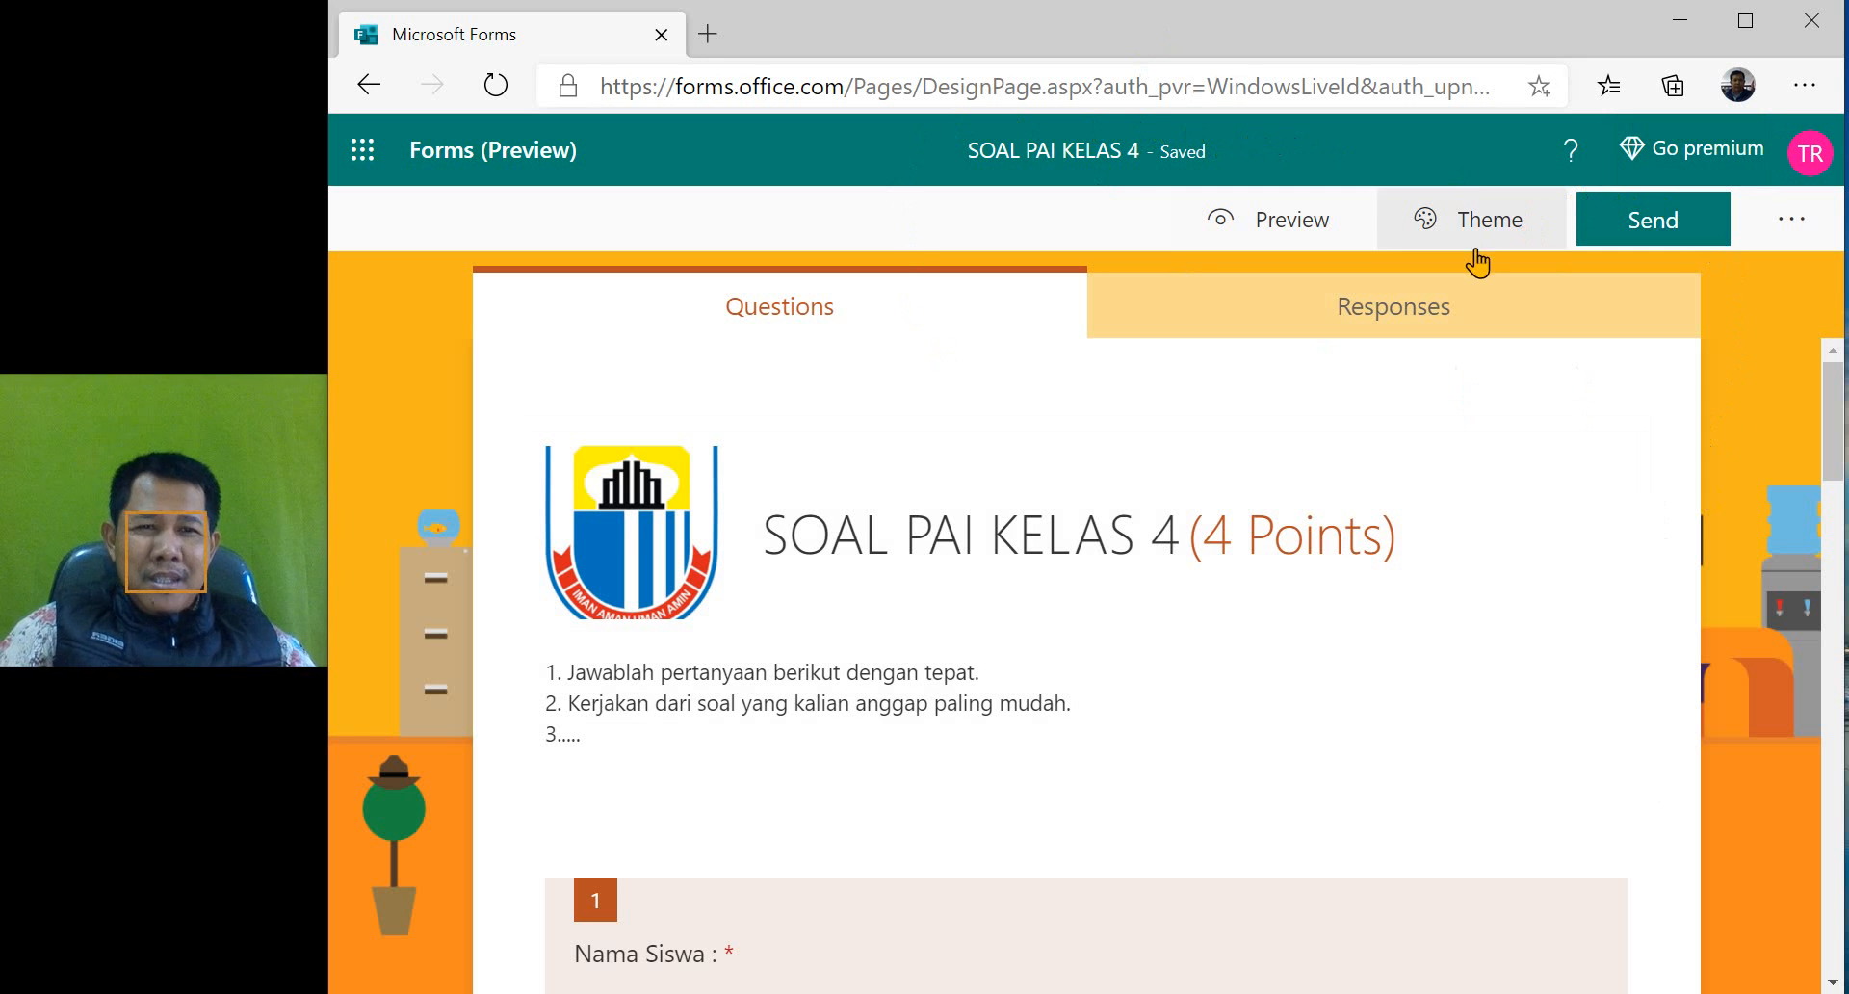
- Turn off showing results automatically in the quiz settings
click(1797, 229)
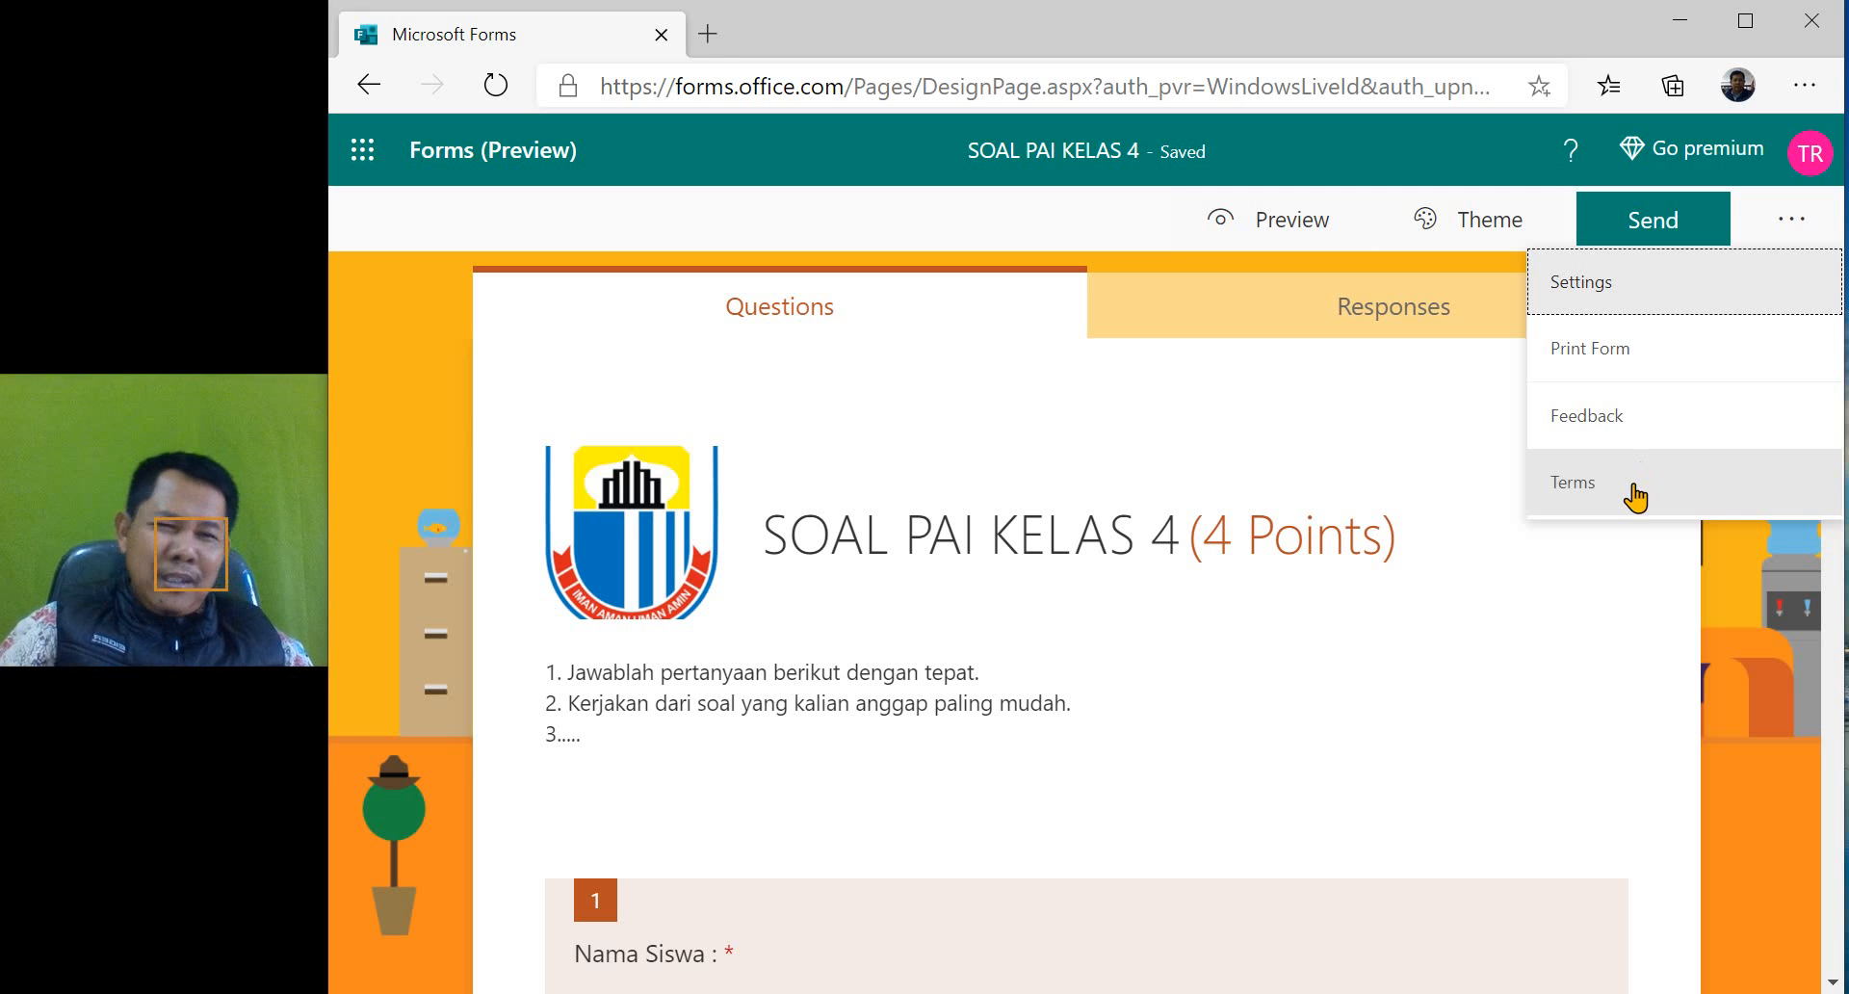
click(1615, 291)
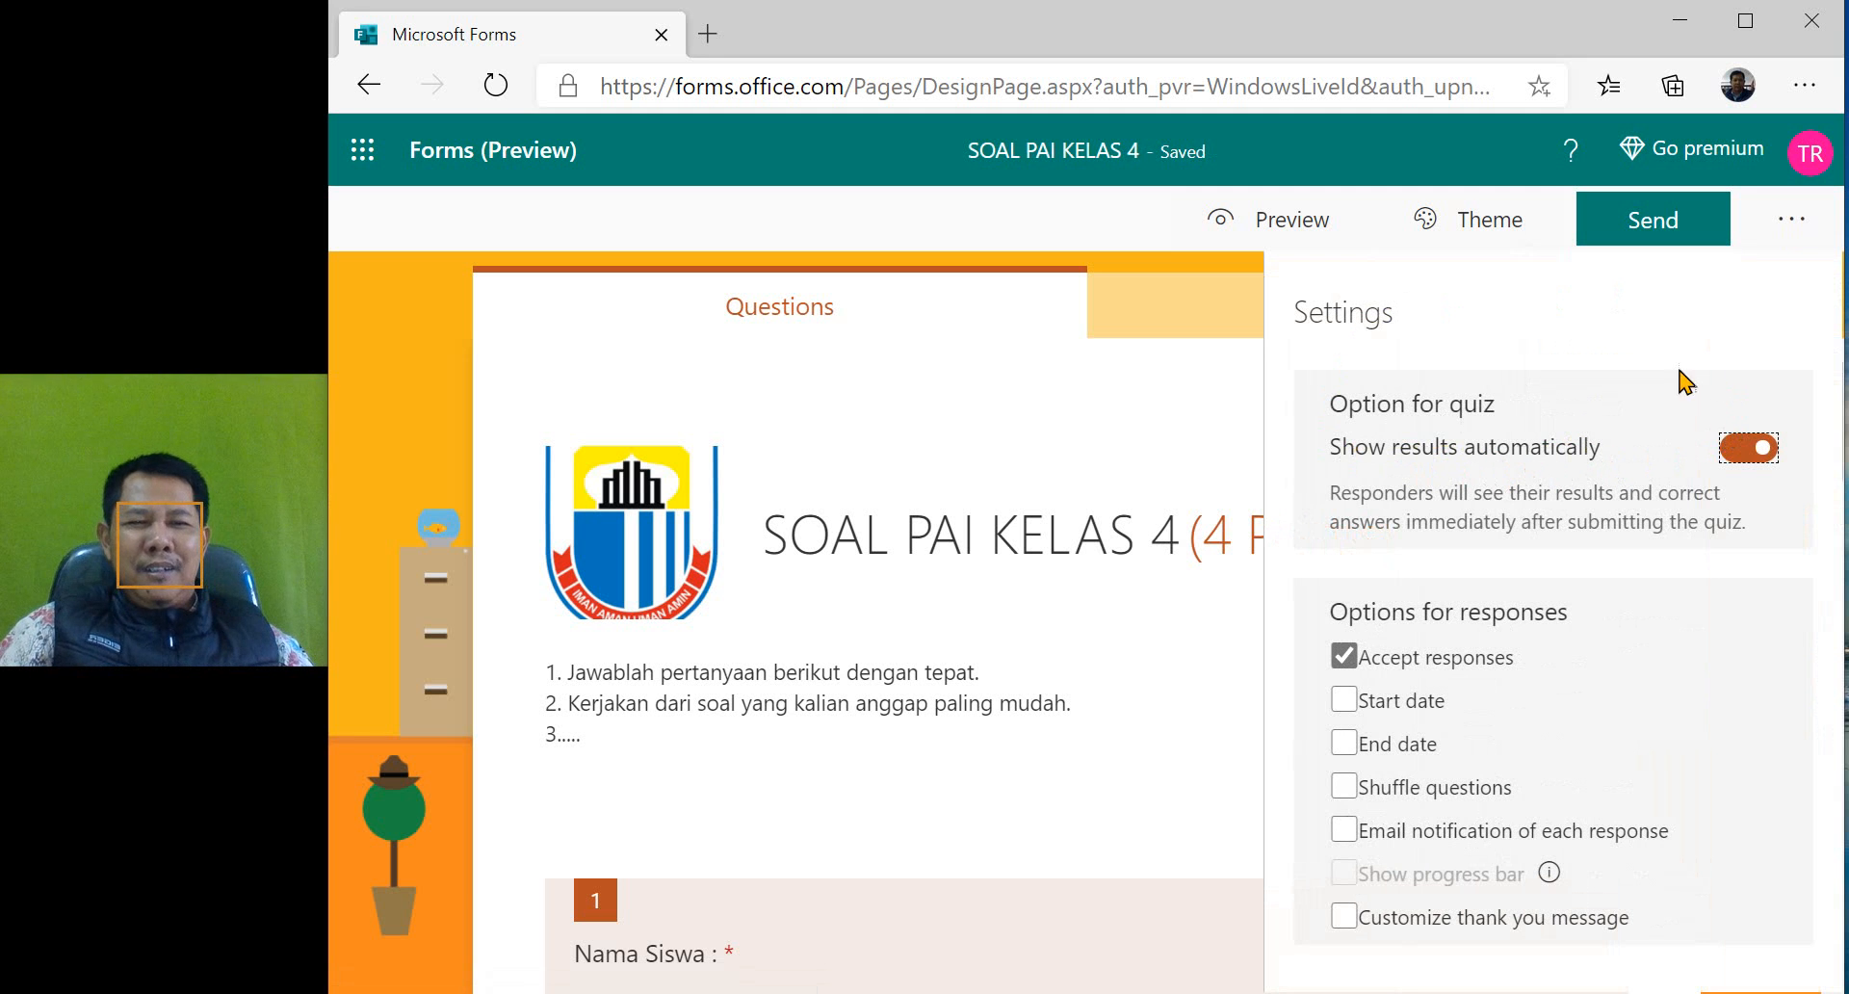
click(1731, 466)
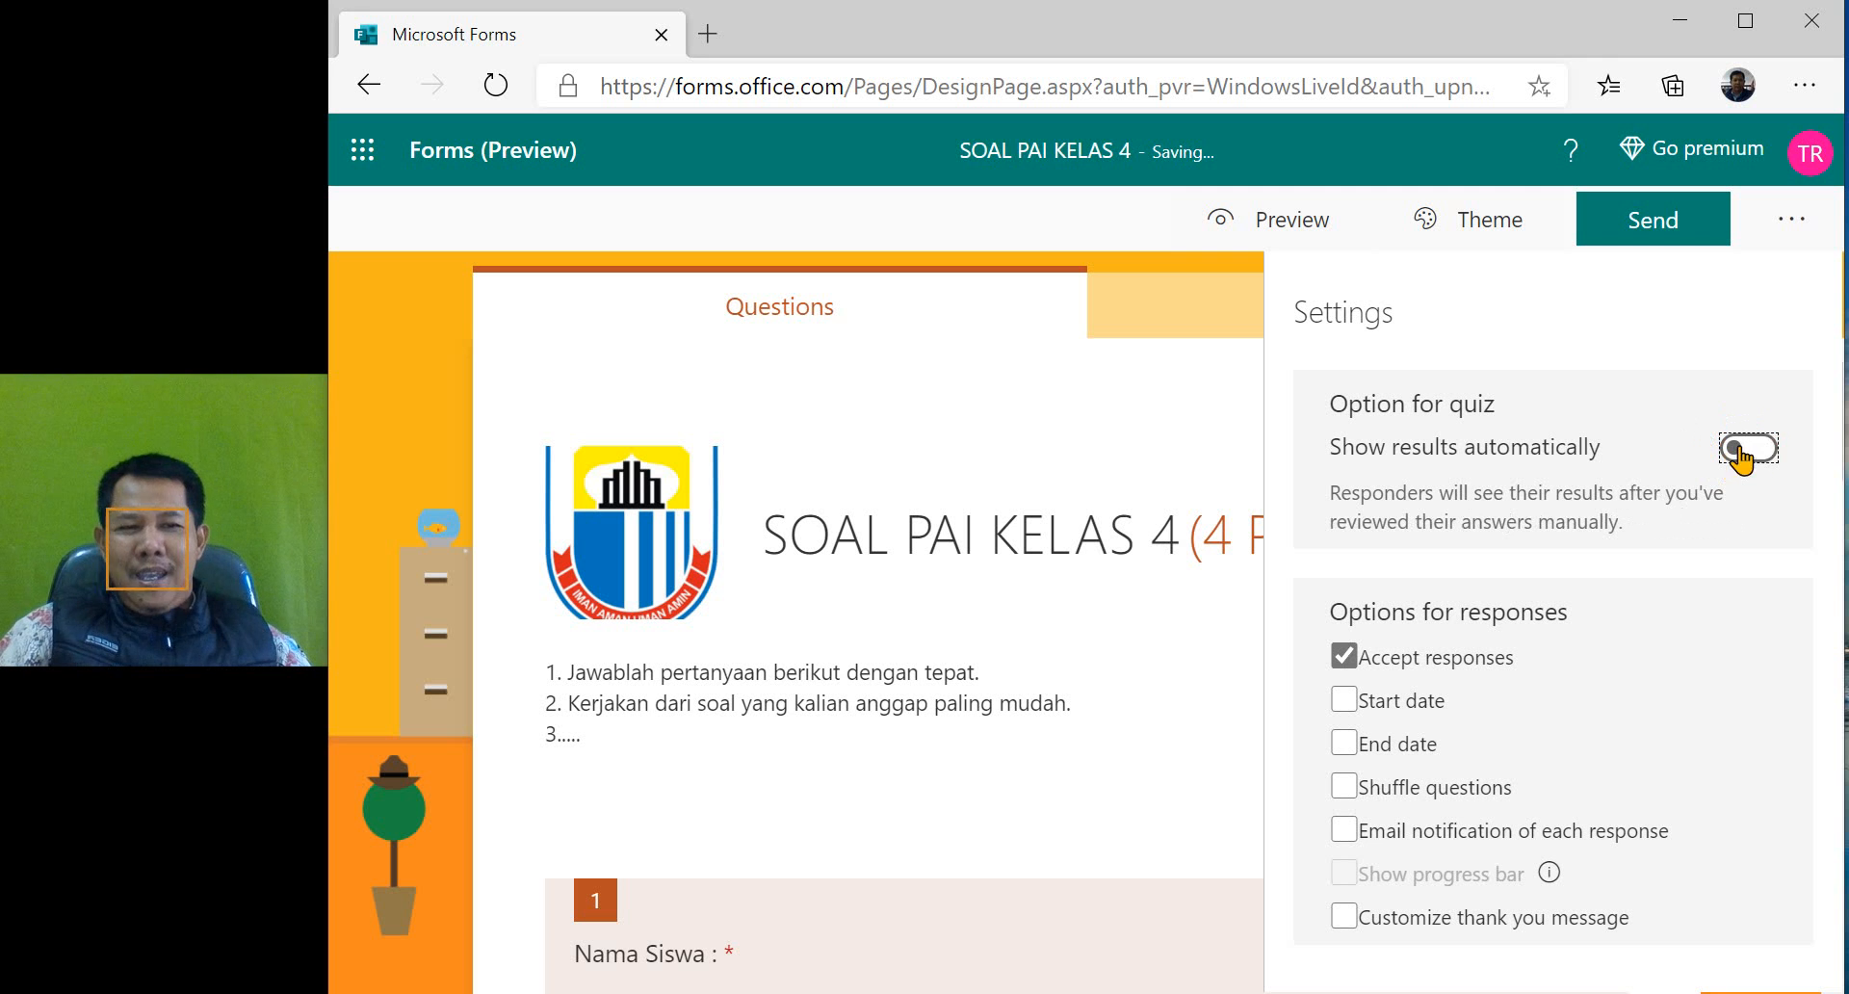
click(1739, 464)
click(1745, 466)
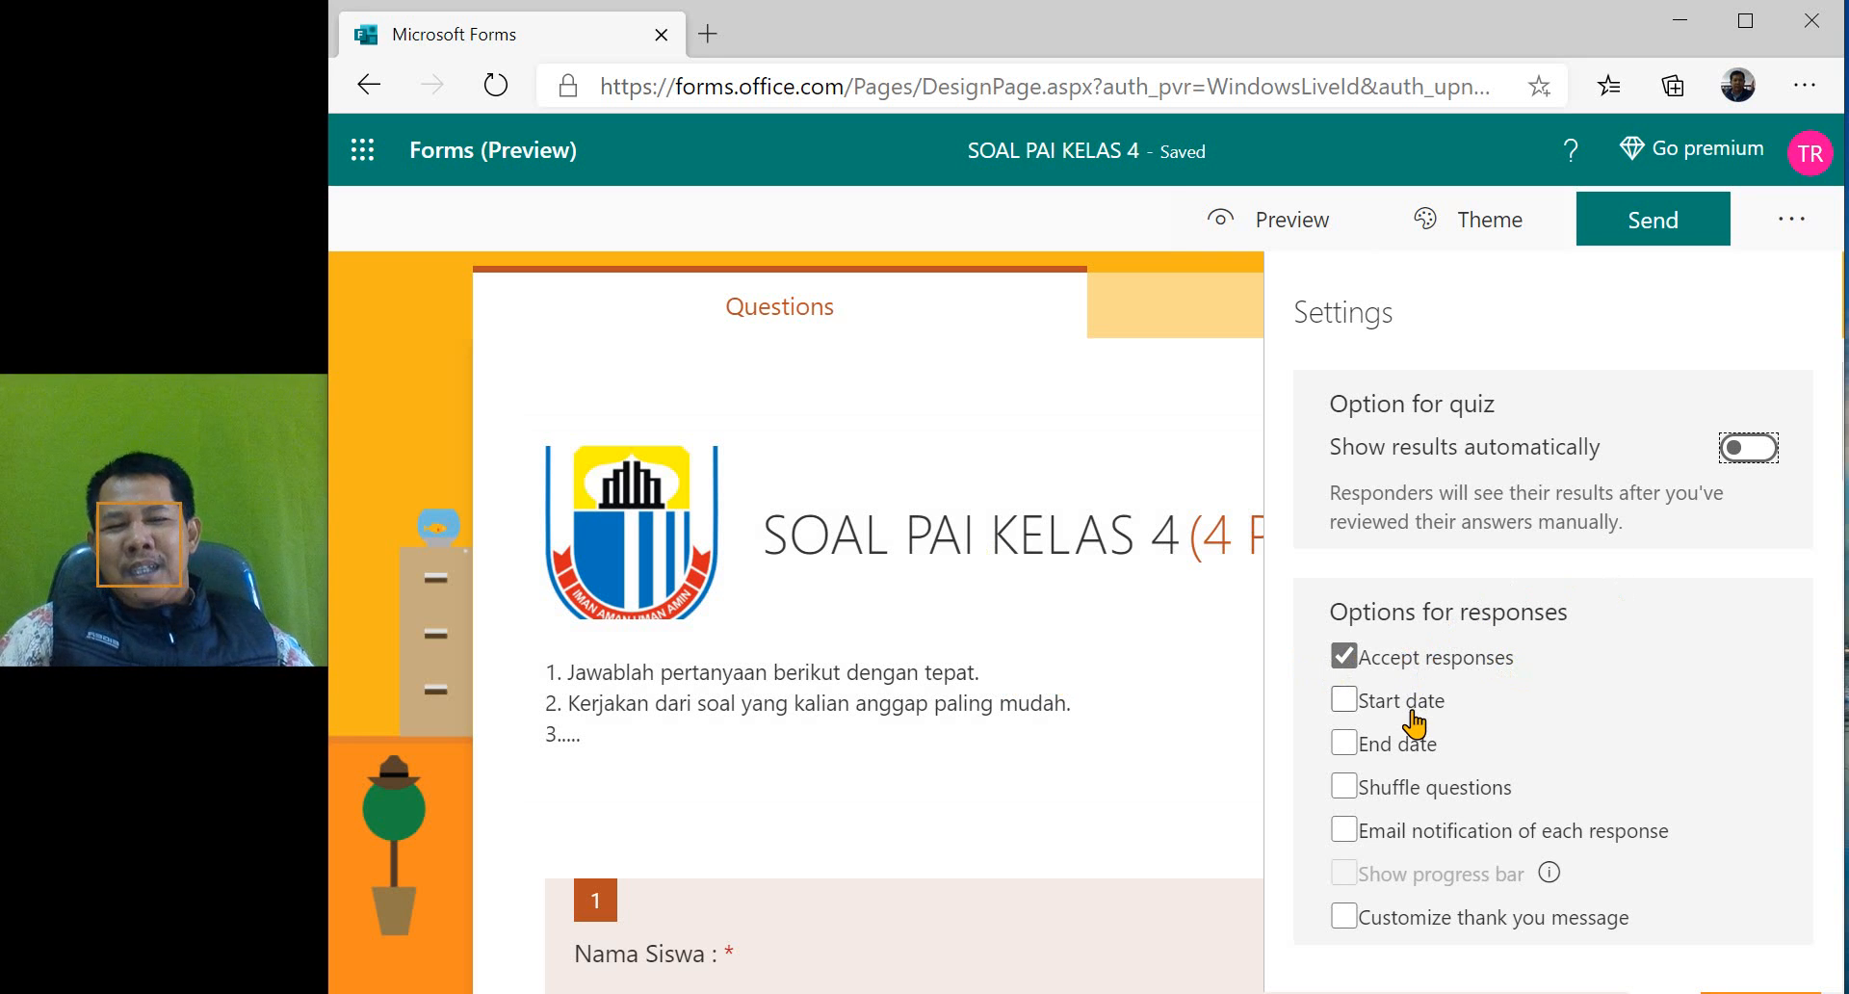
- Enable a start date for responses and set it to 9/24/2020
click(1346, 700)
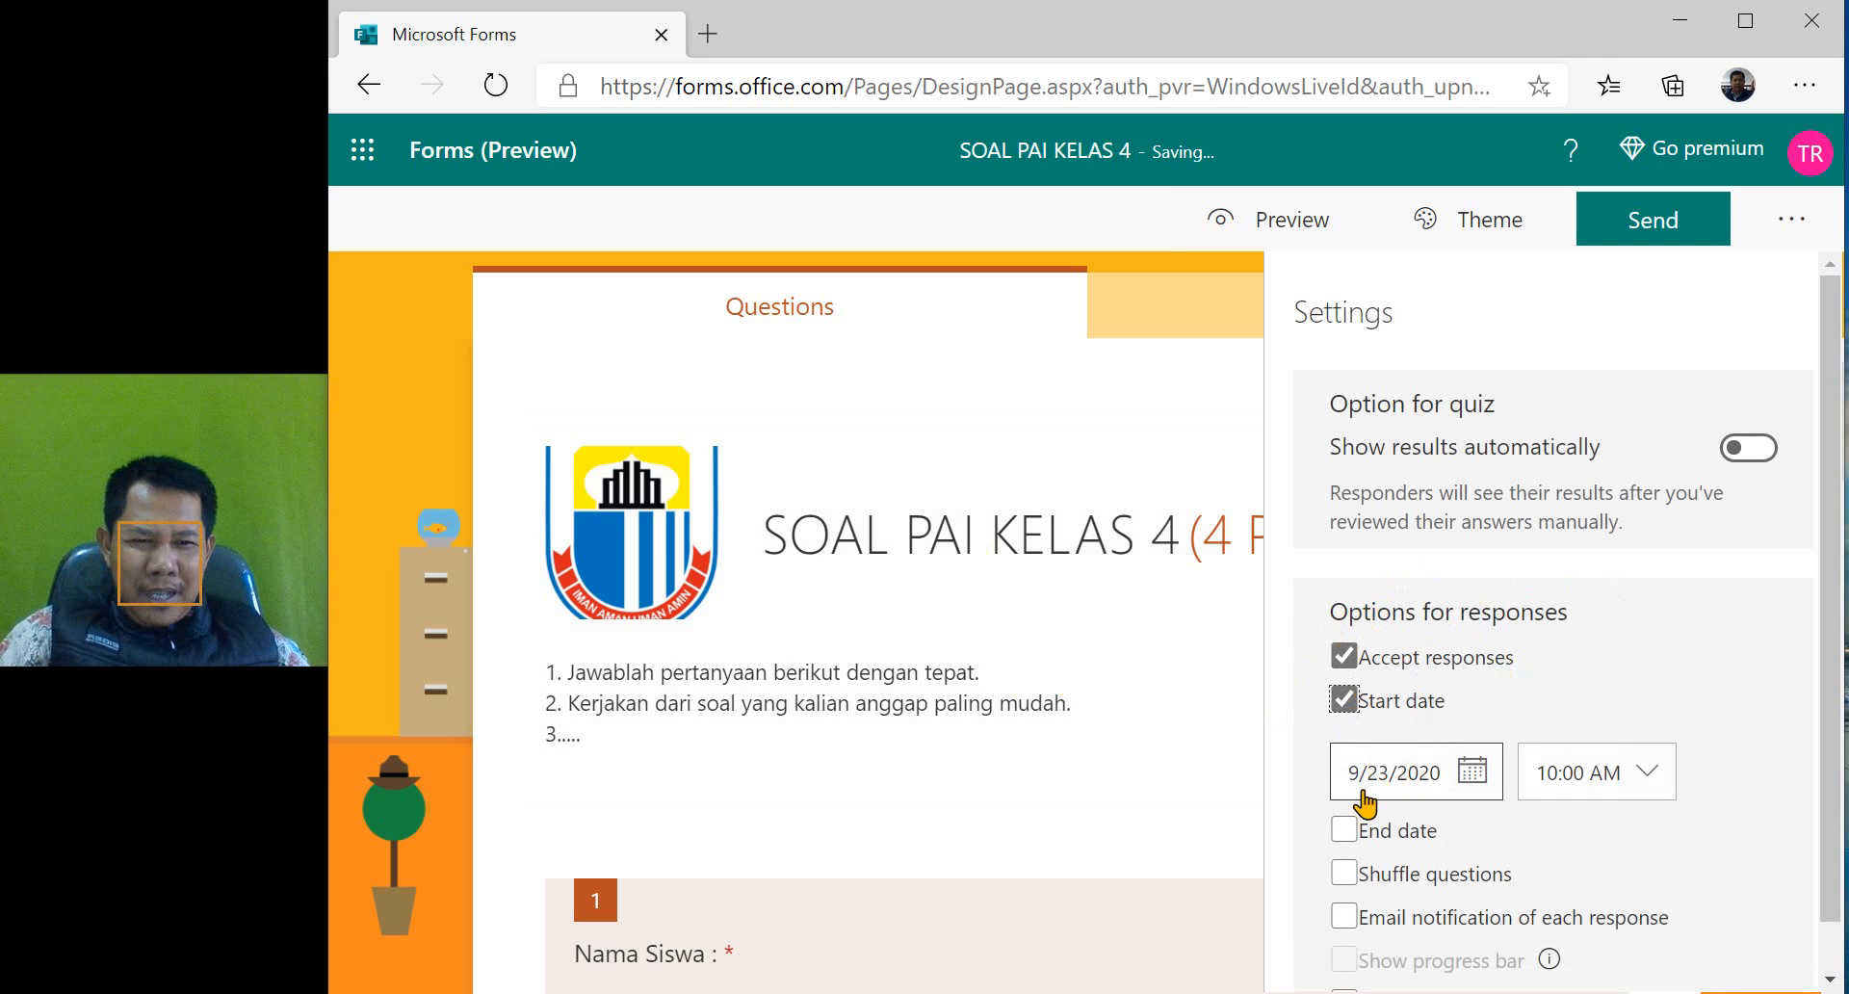
click(1471, 770)
scroll(1603, 857, down, 3)
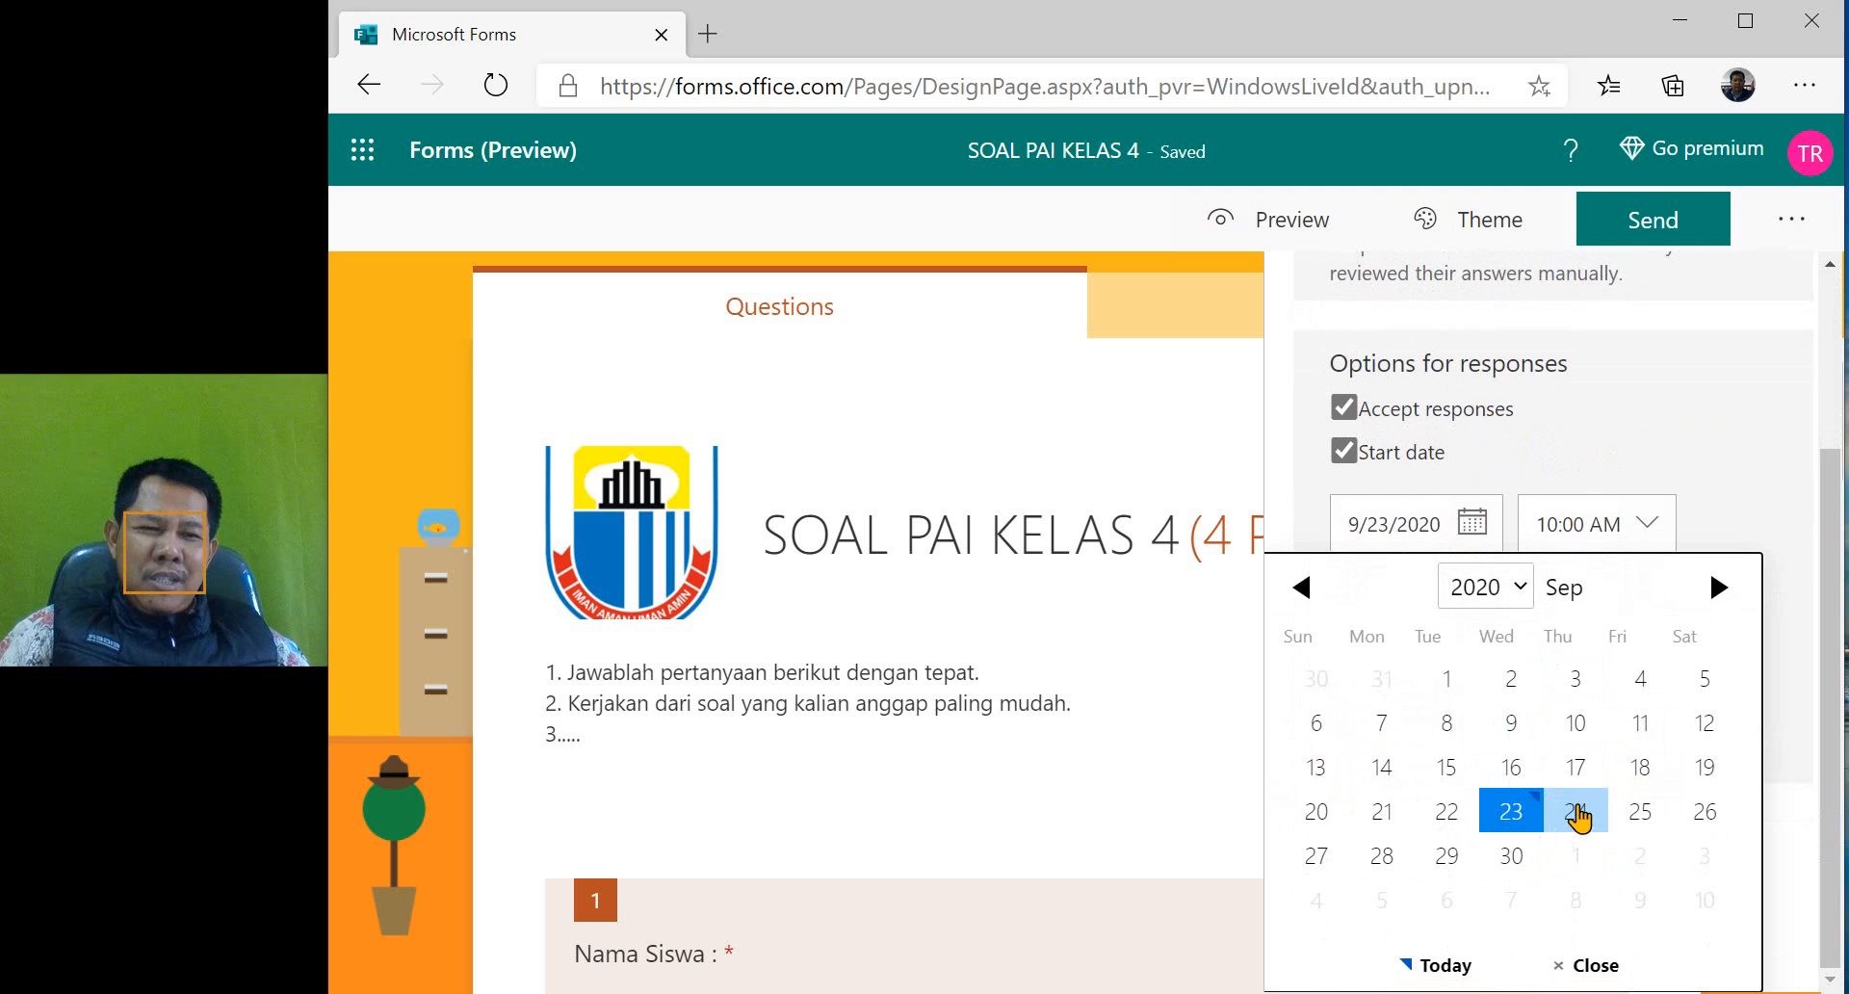
click(1577, 813)
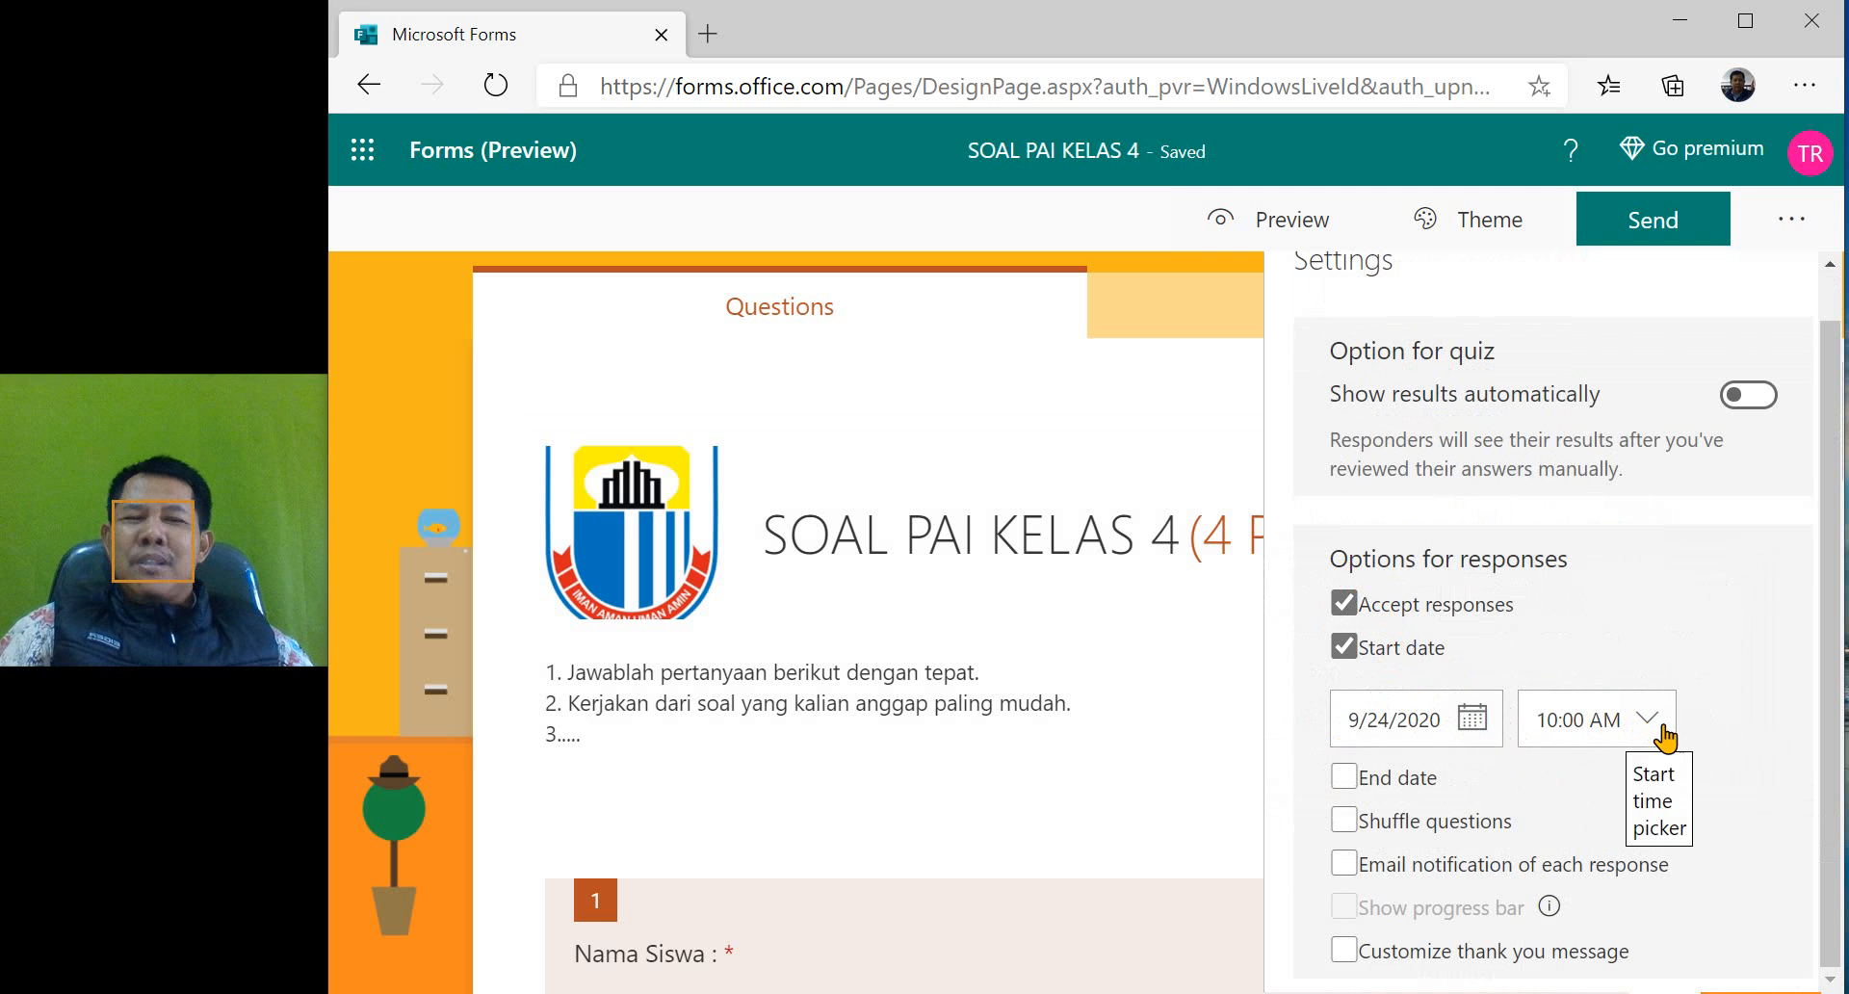
- Enable an end date for responses and set its closing time to 12:30 PM
click(1348, 784)
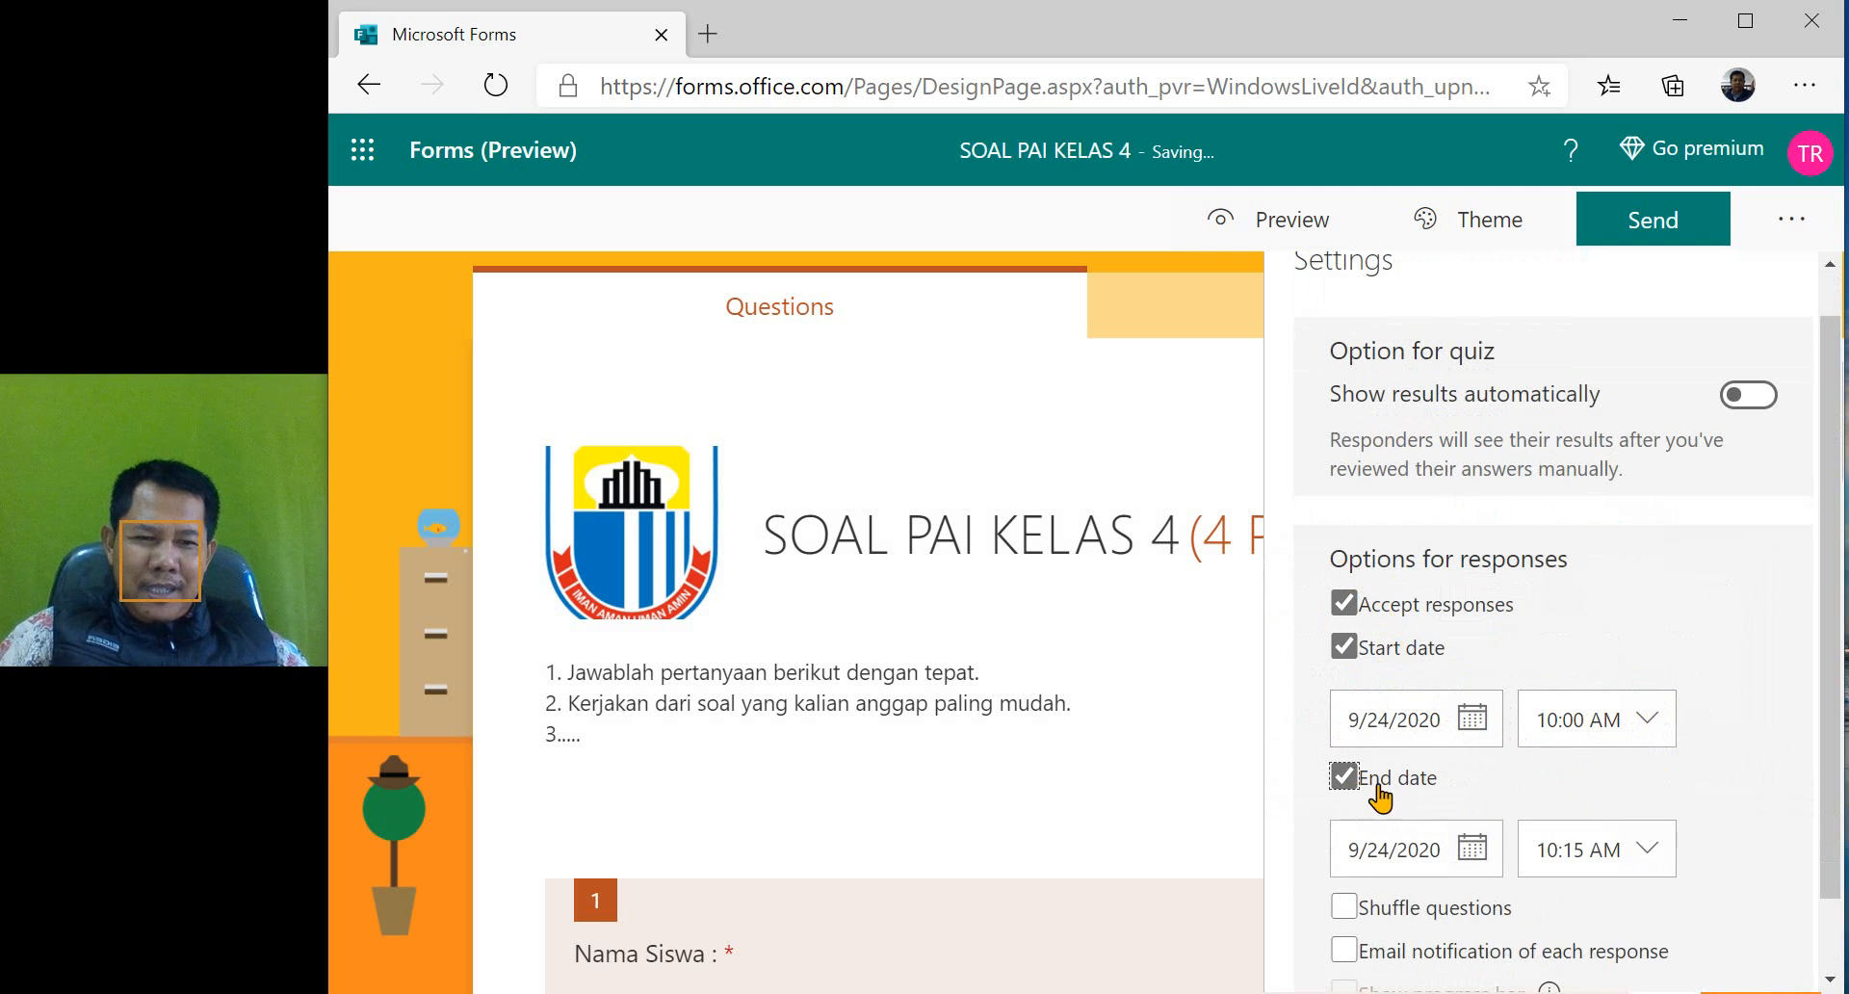
click(1645, 851)
scroll(1643, 924, down, 5)
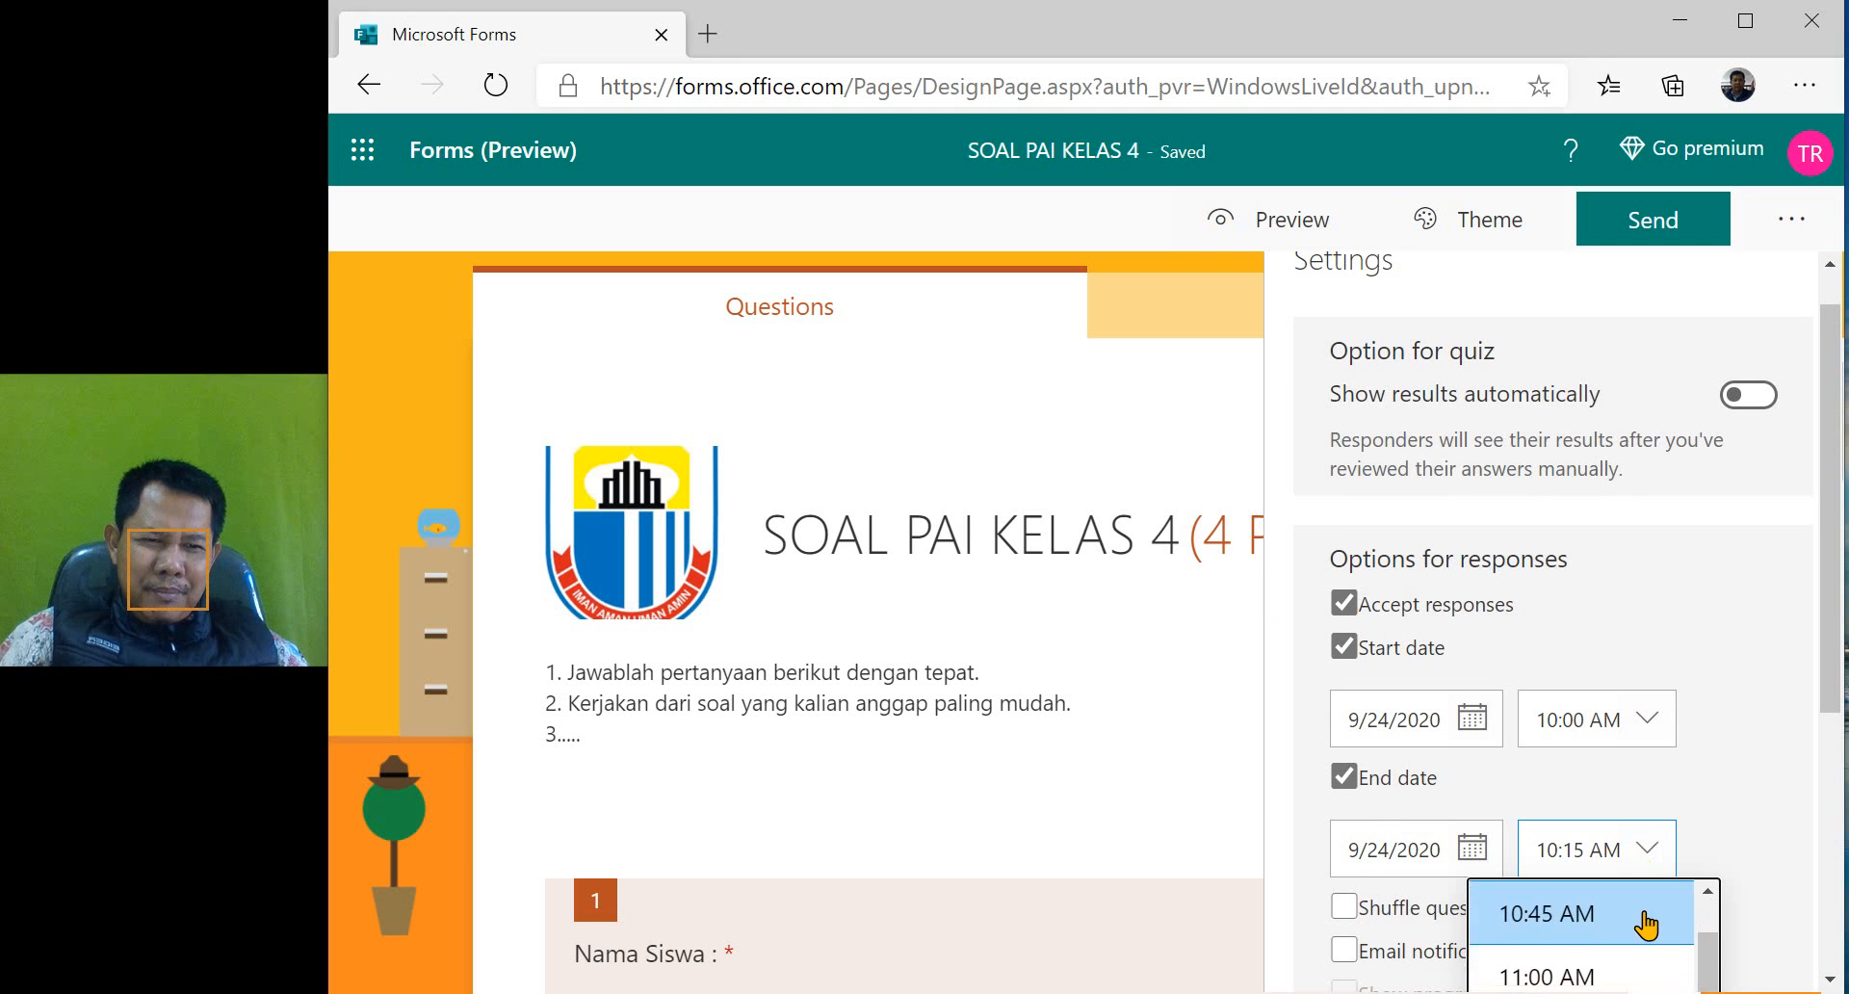
scroll(1591, 967, down, 2)
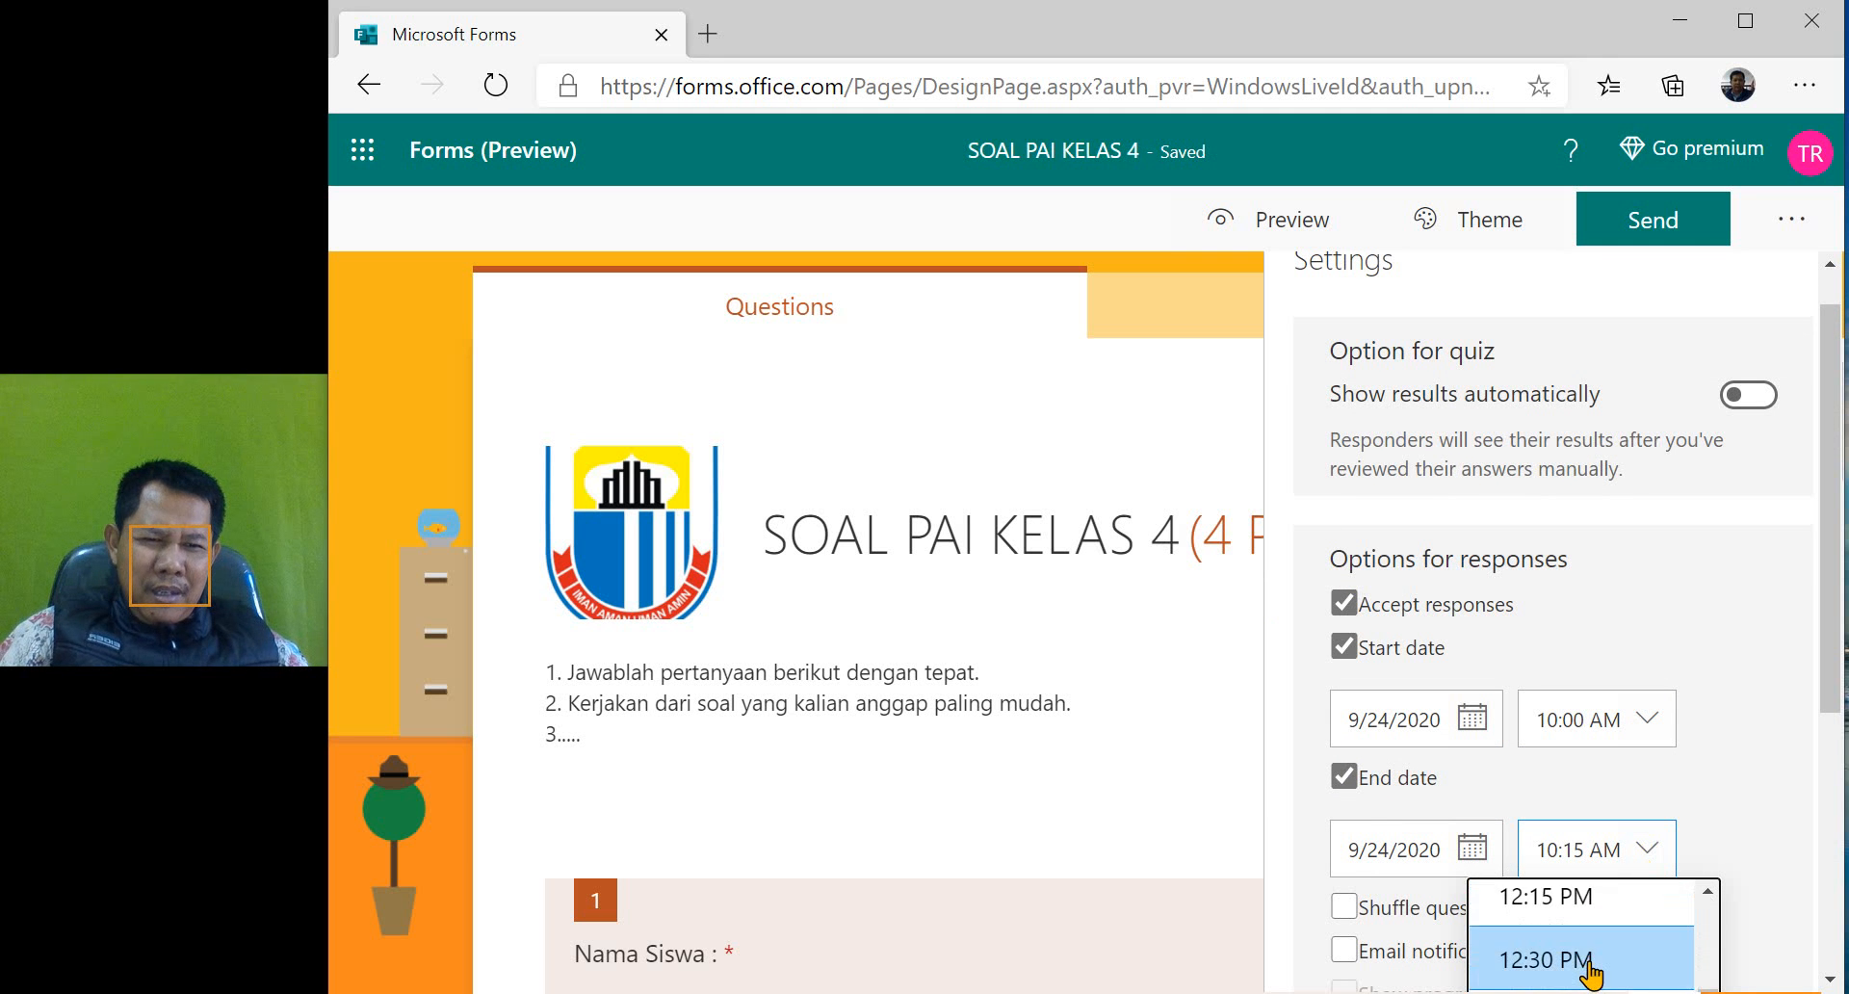
click(1591, 963)
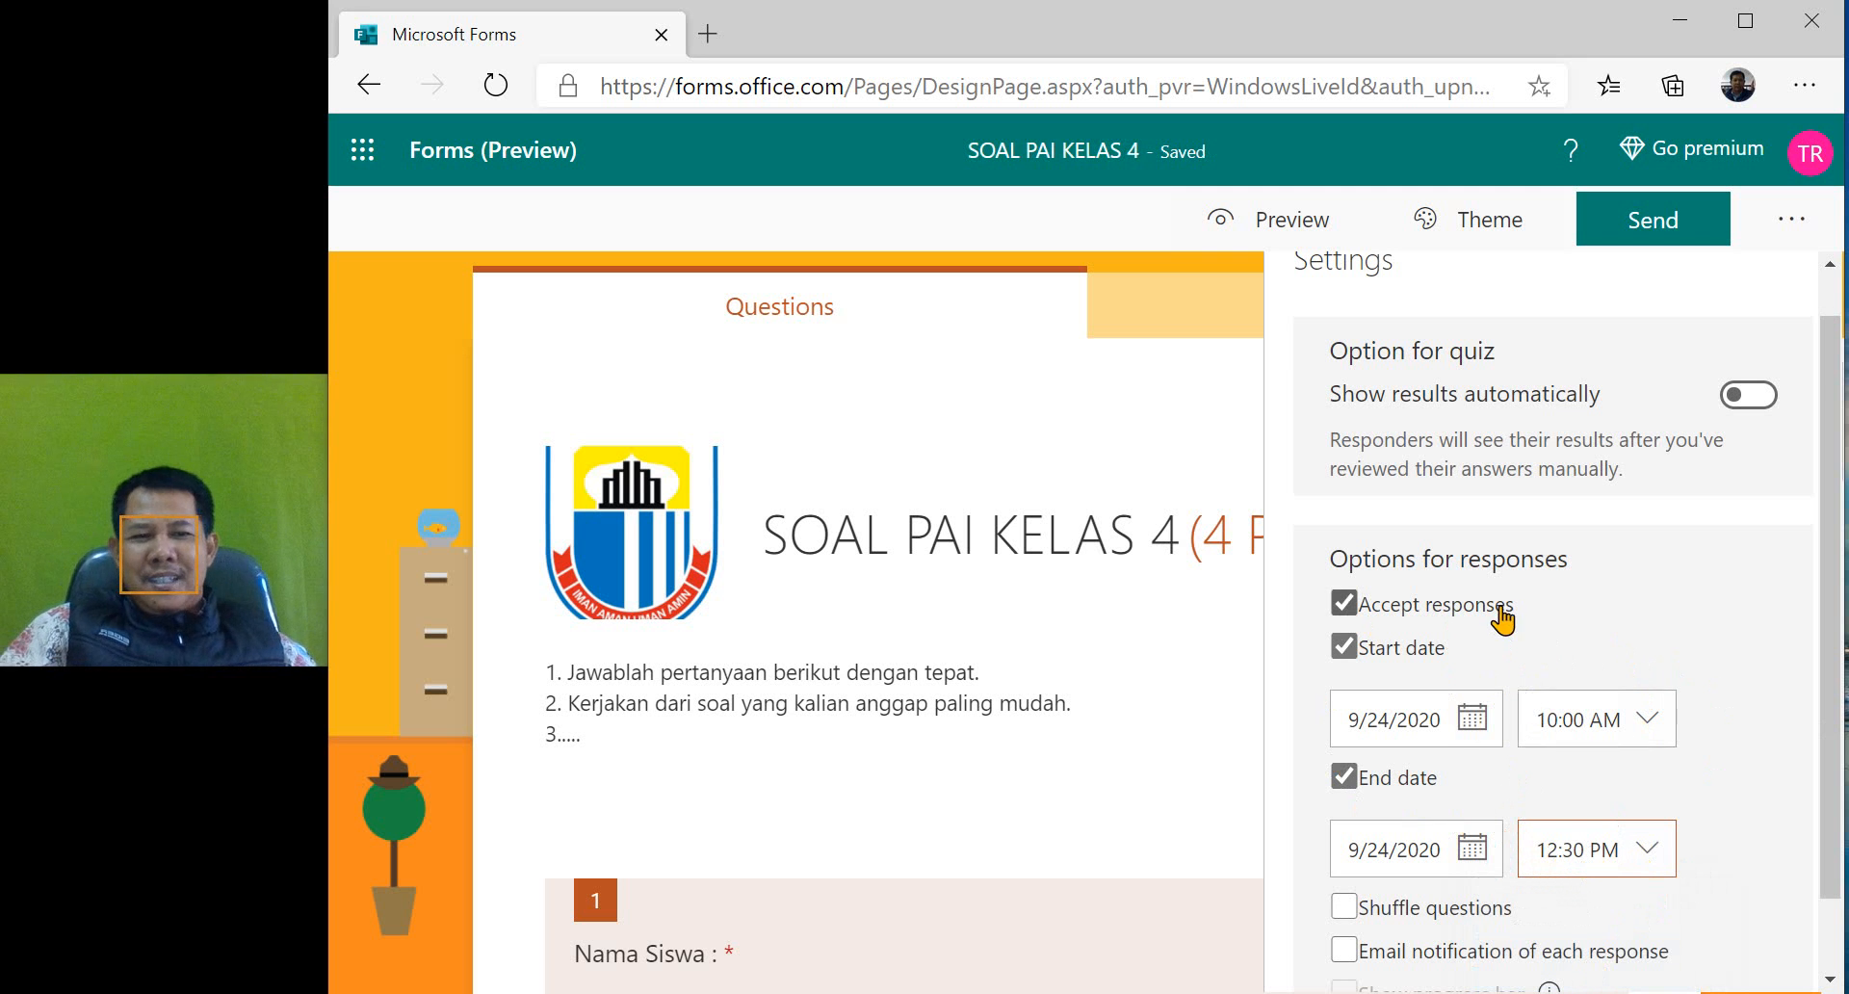
- Enable shuffling of questions while locking questions 1 to 2 in place
scroll(1589, 795, down, 1)
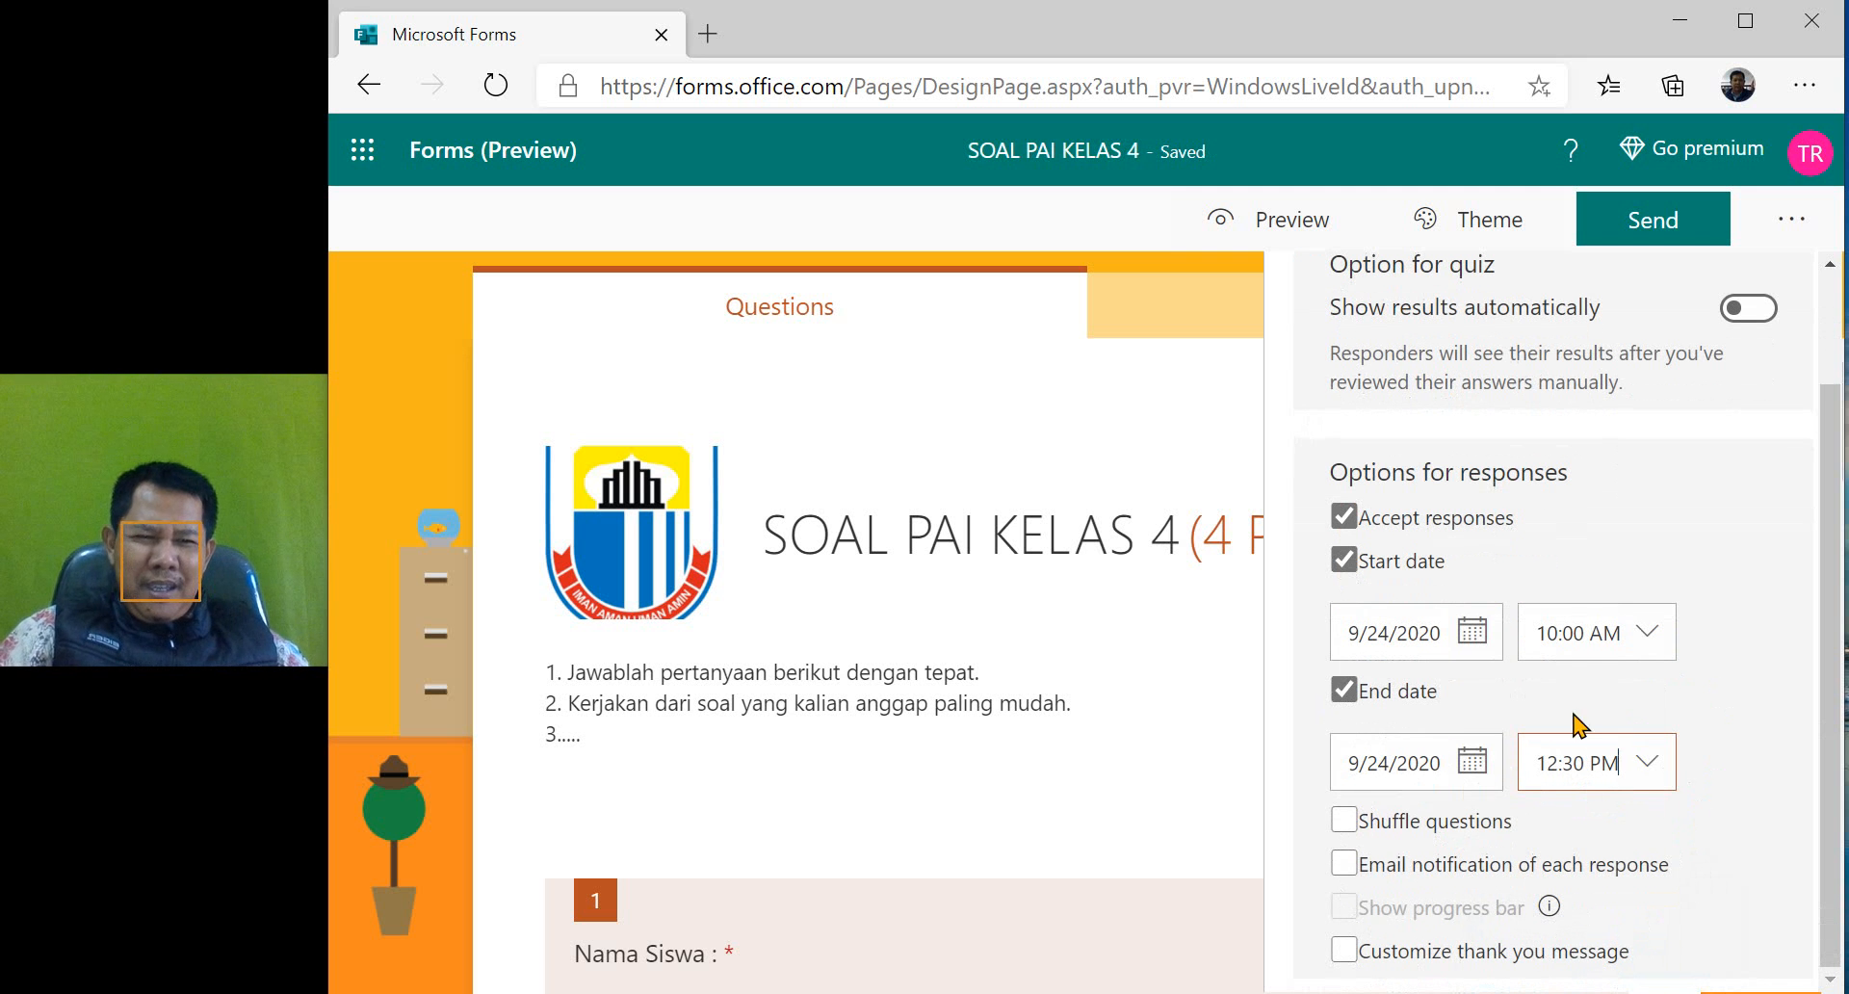
click(1350, 827)
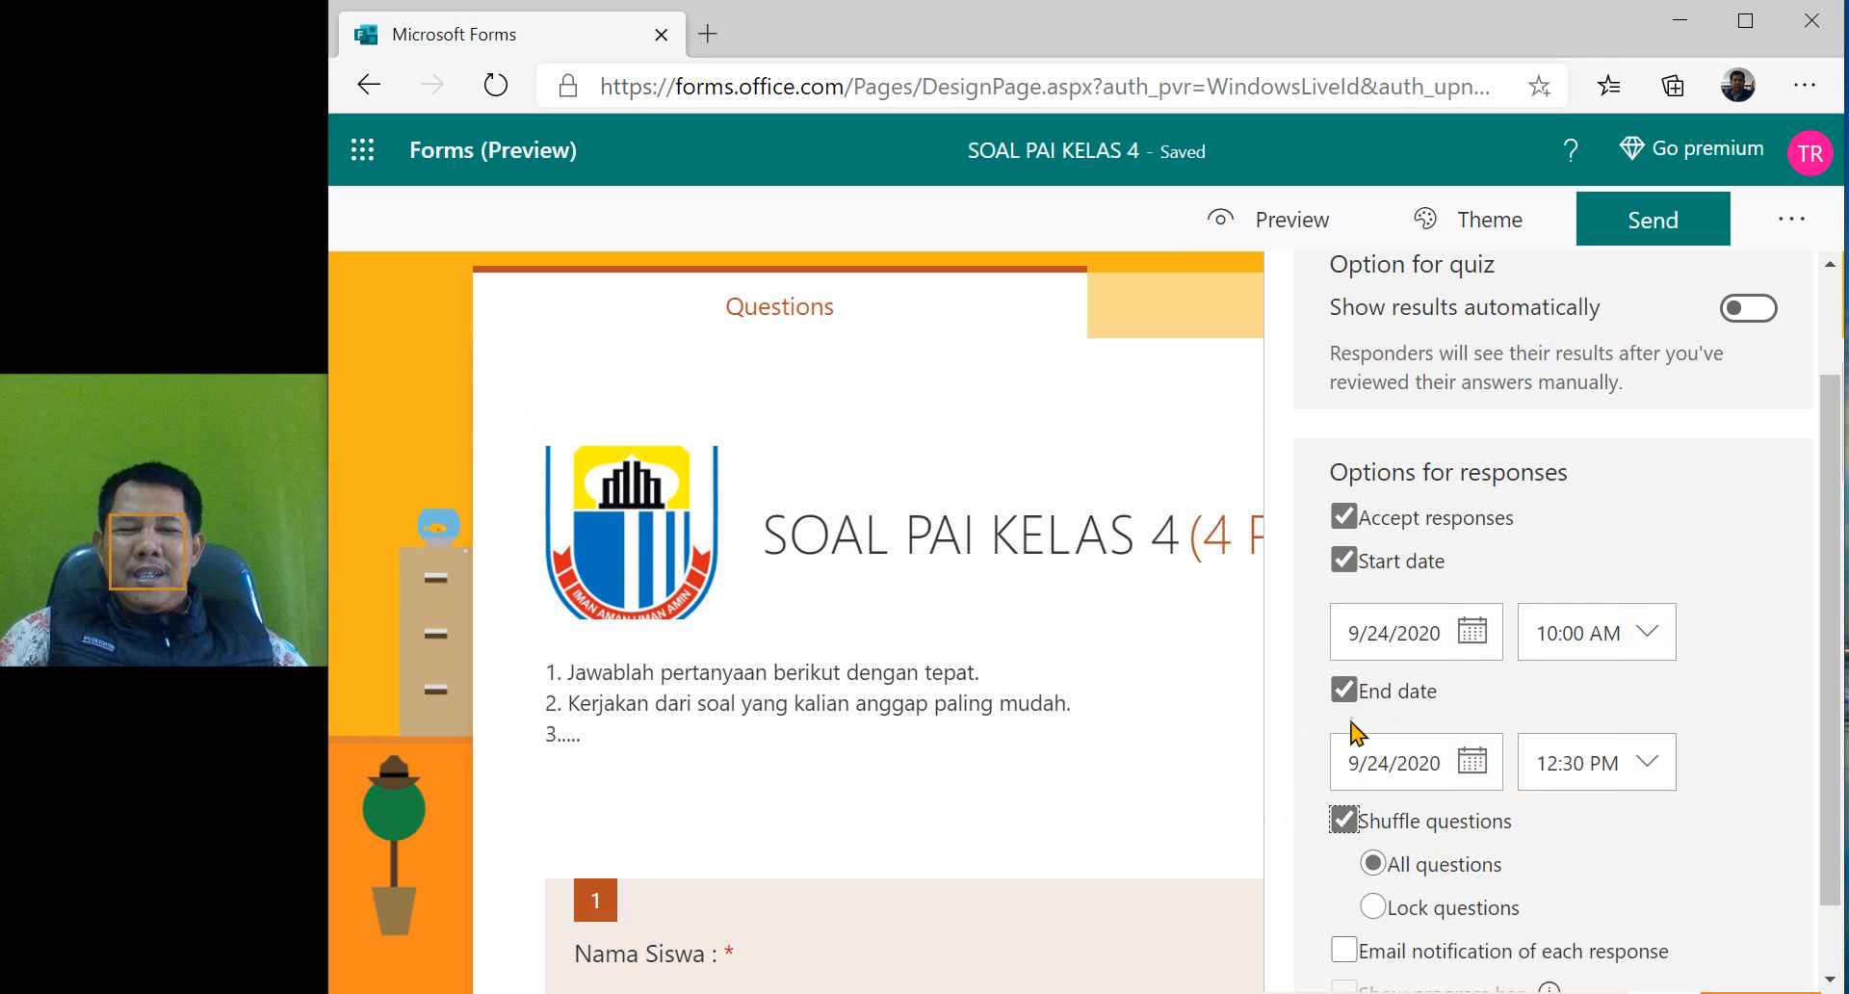
scroll(1621, 840, down, 1)
scroll(1621, 840, down, 1)
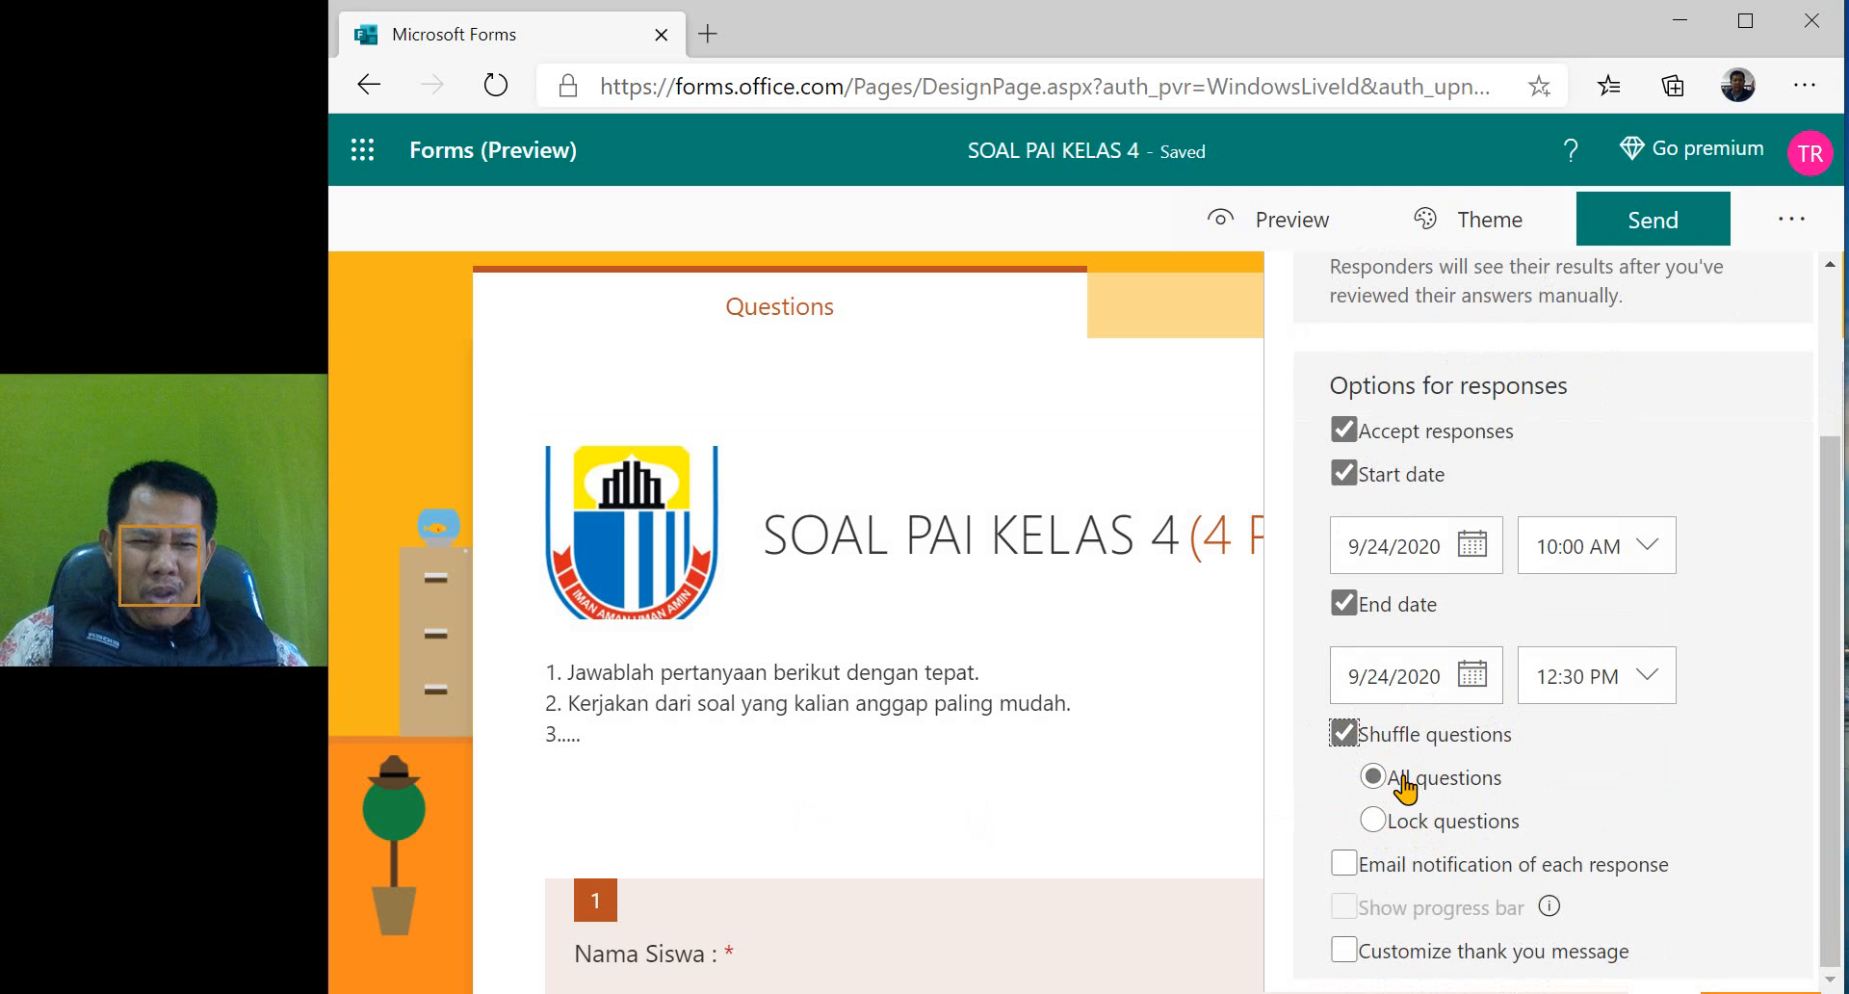
click(1372, 822)
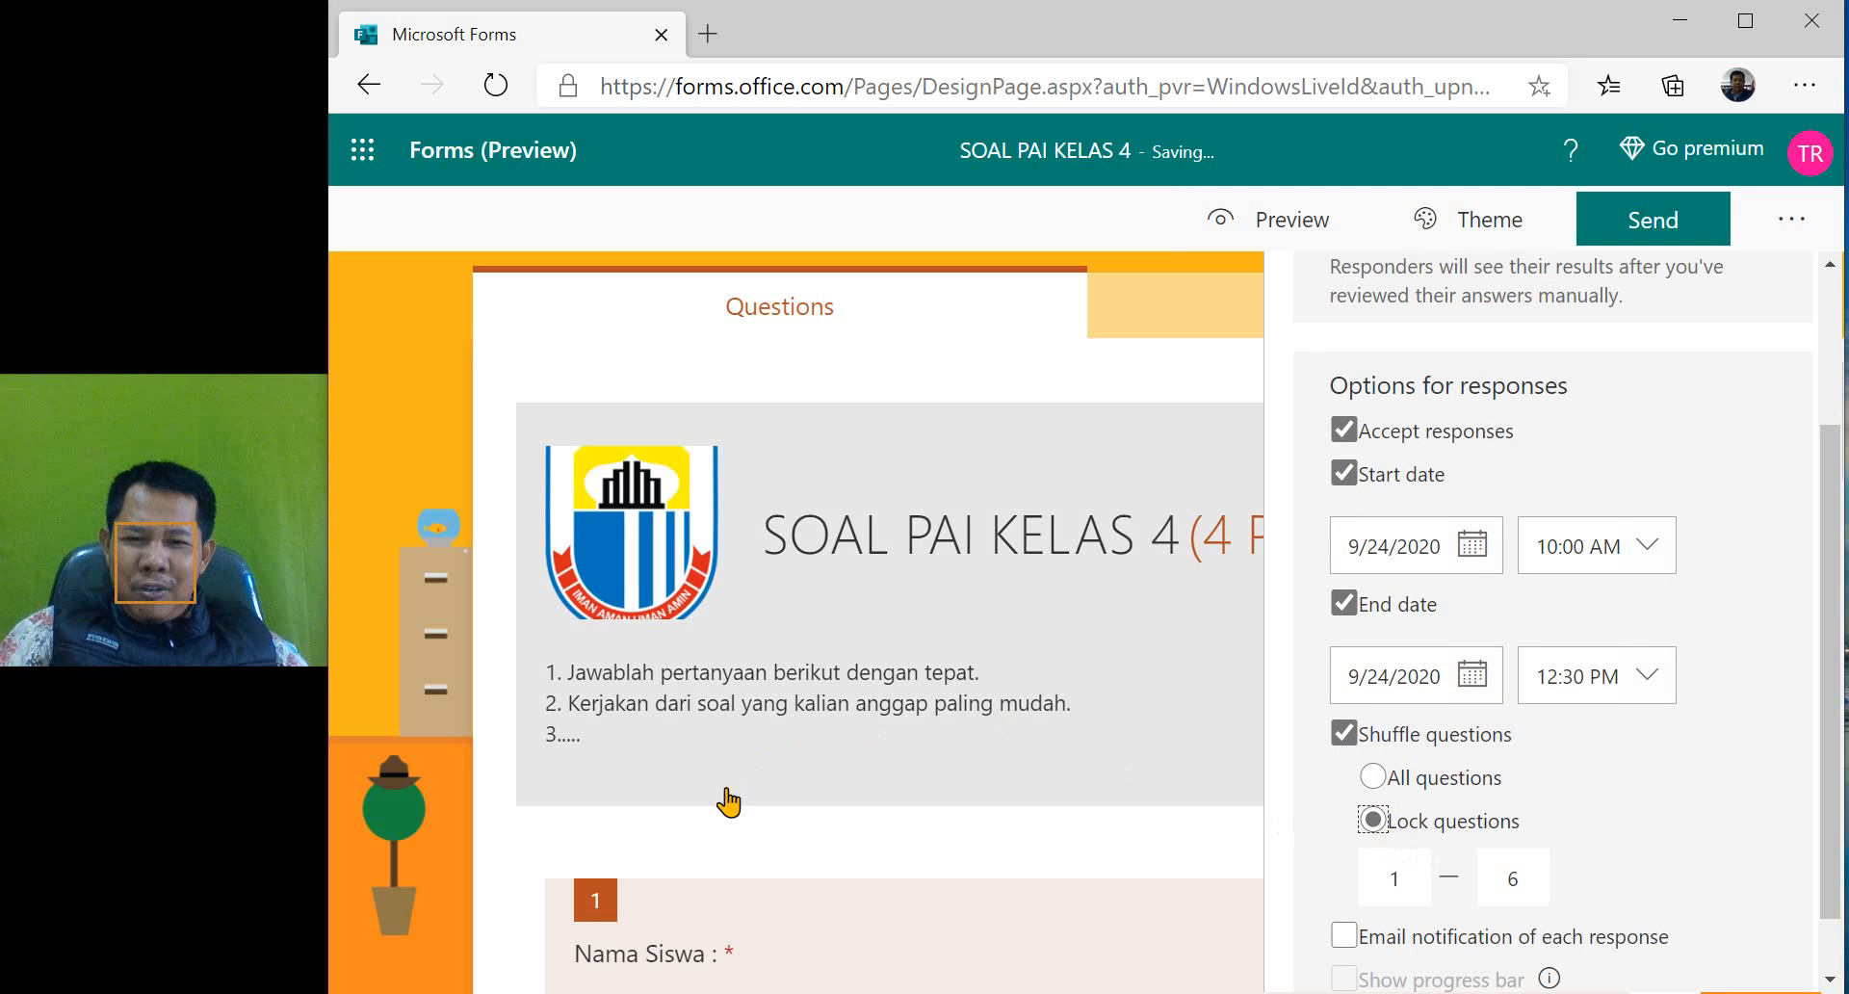
scroll(729, 804, down, 5)
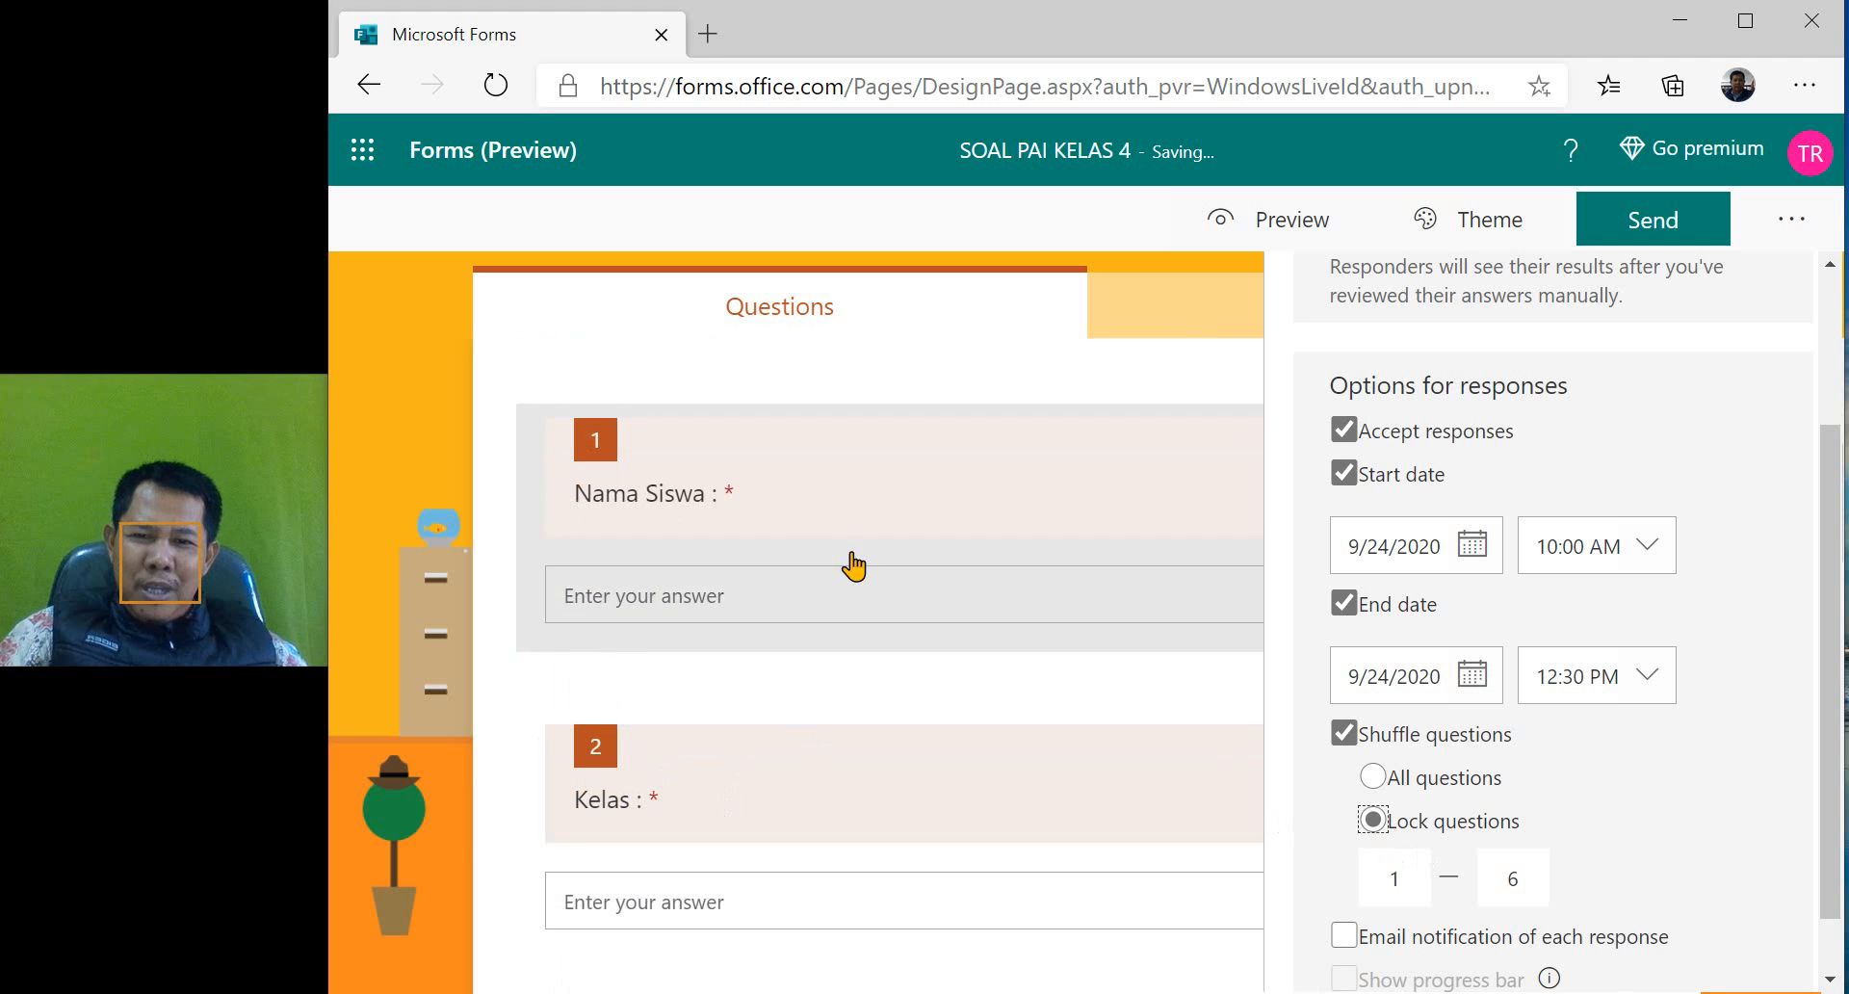
click(1519, 876)
double_click(1519, 876)
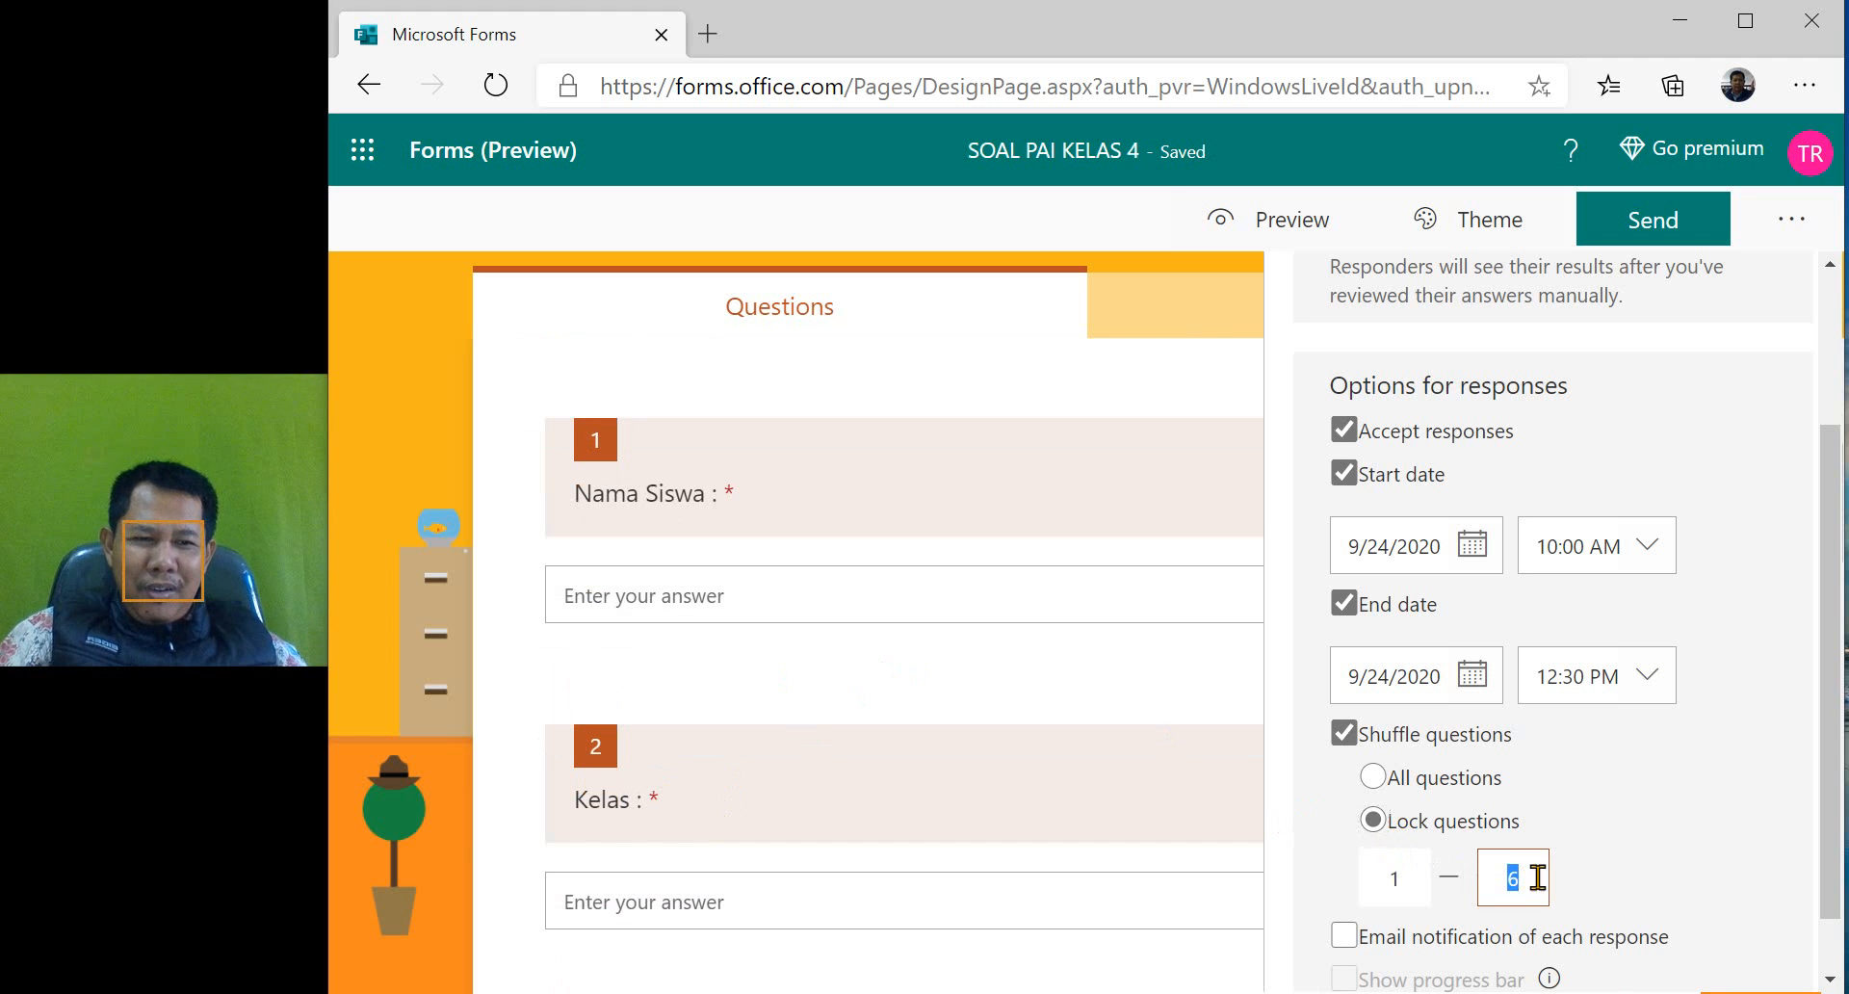
text(2)
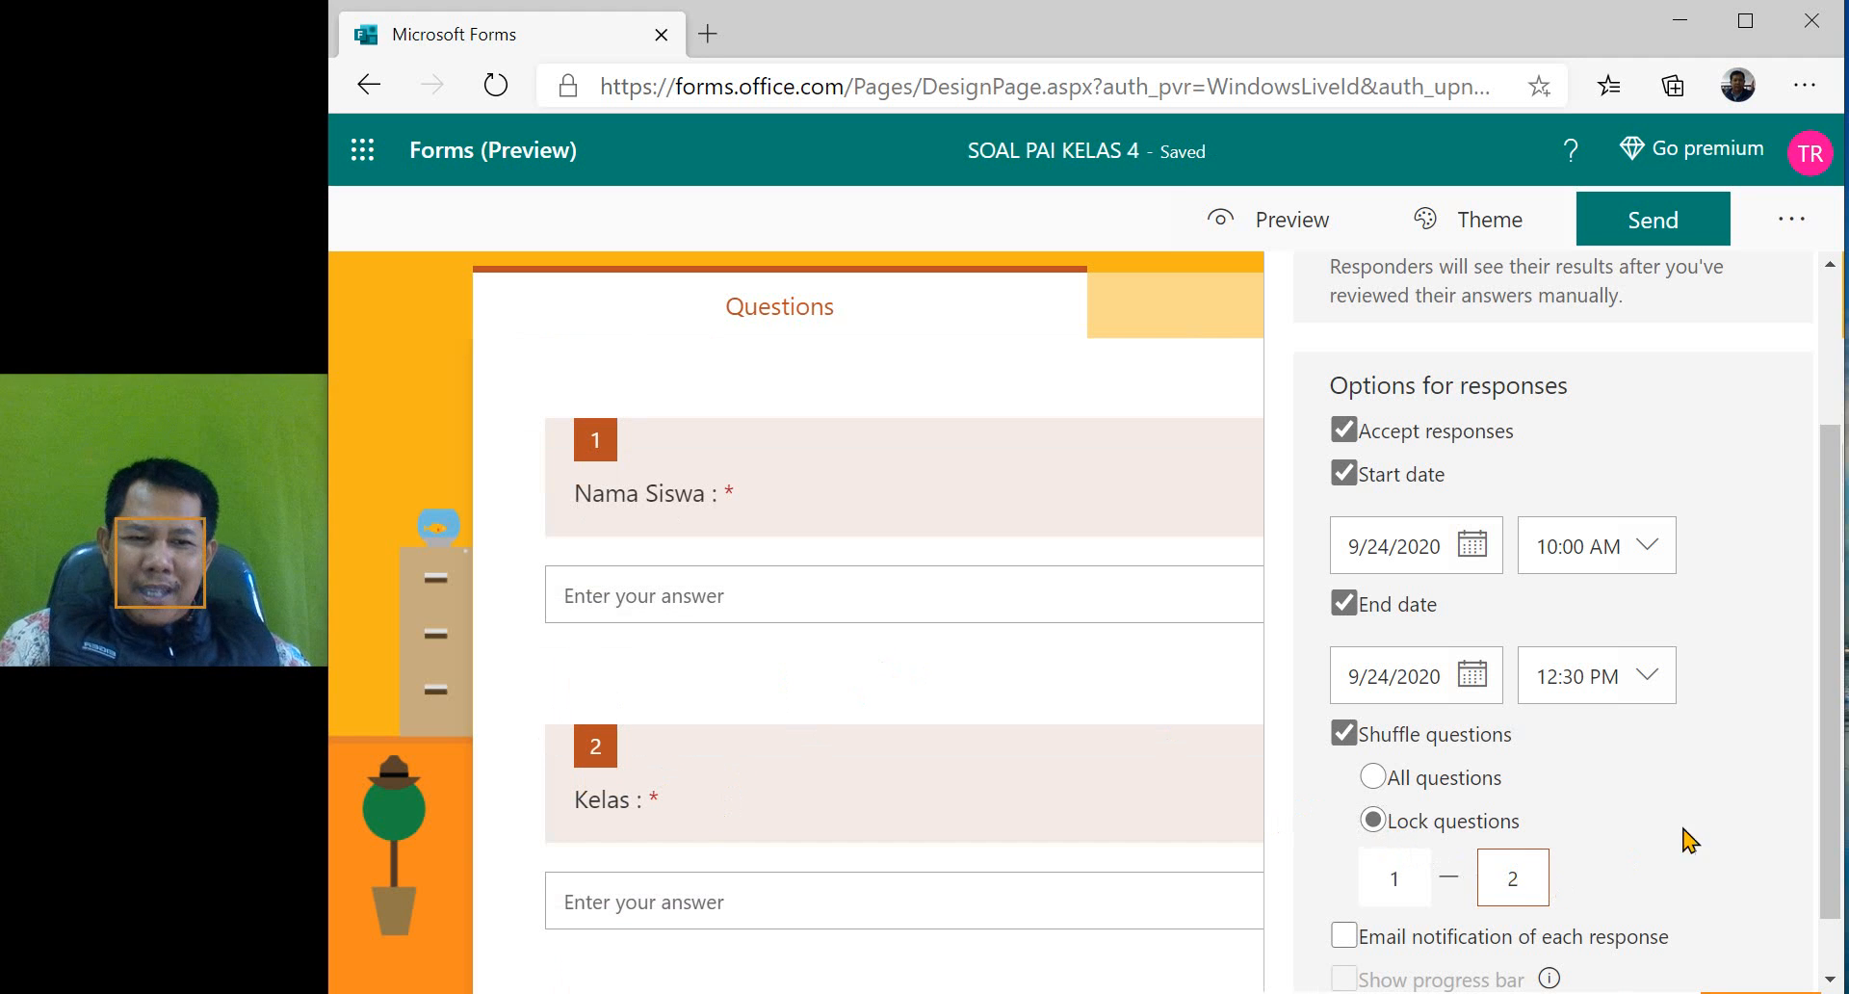
click(1692, 834)
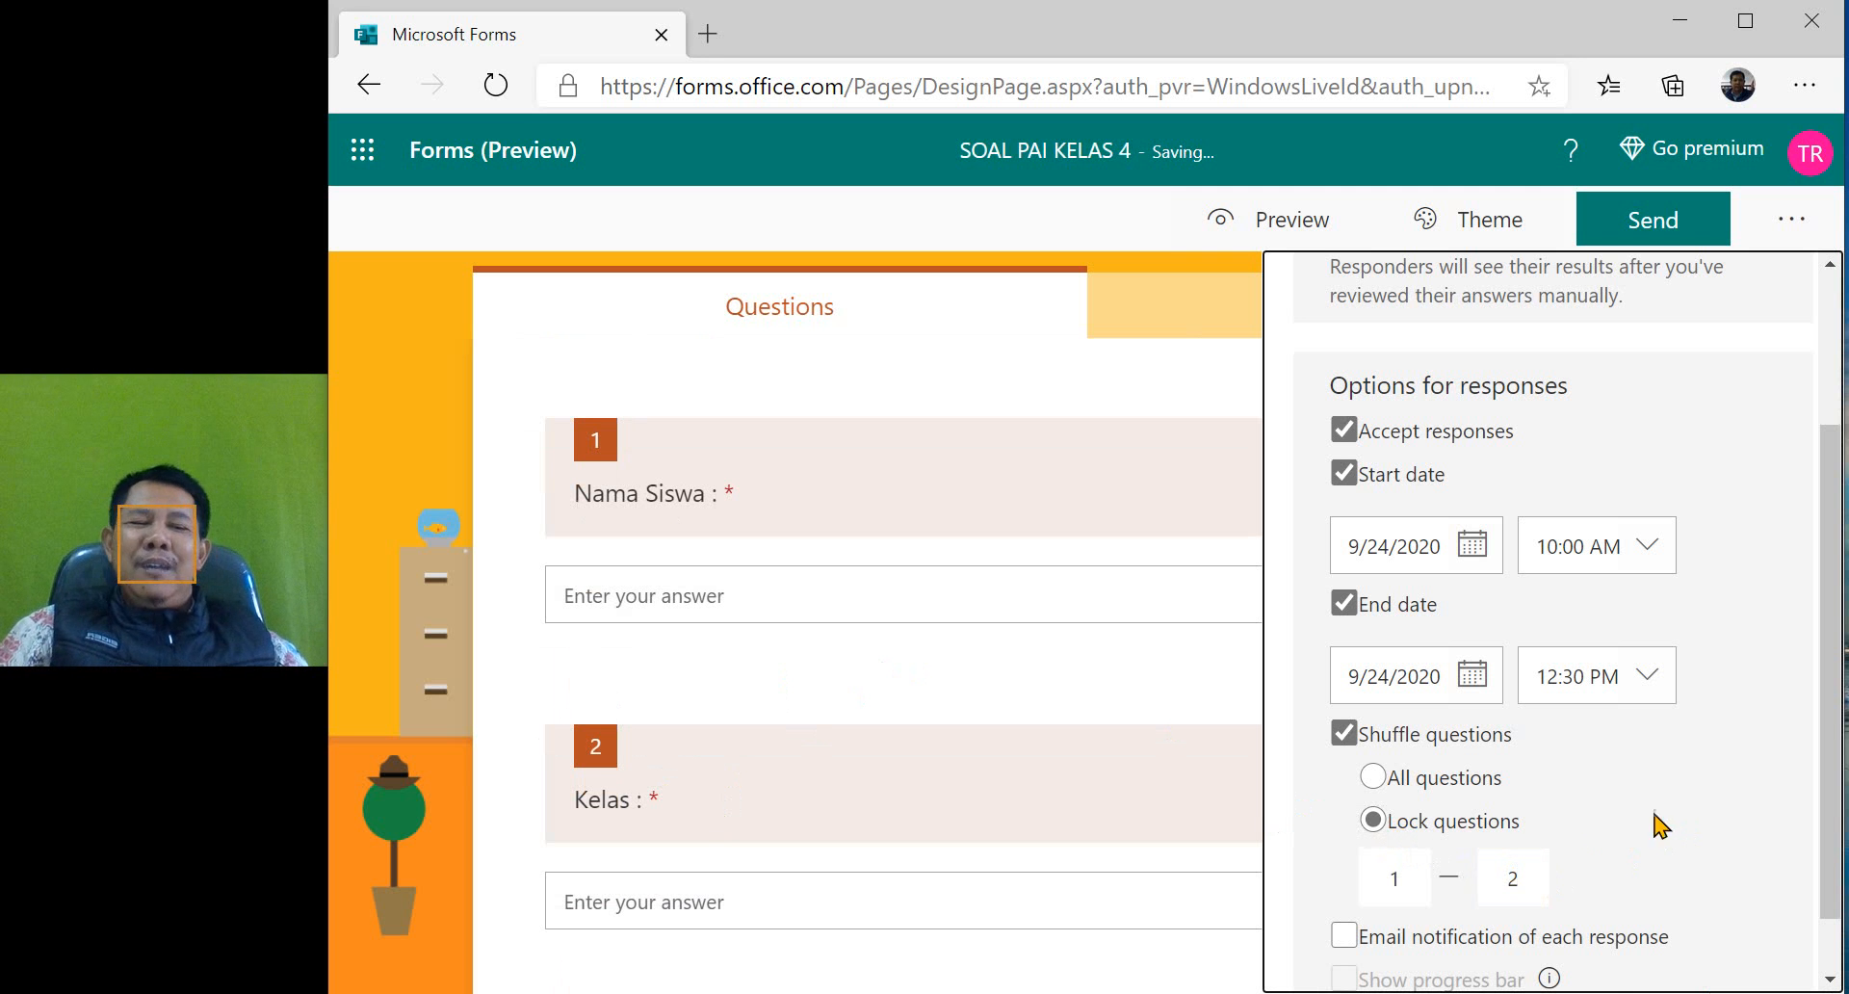
- Enable a customized thank-you message for the quiz and enter "Terimakasih sudah mengisi semoga LULUS"
scroll(1574, 859, down, 1)
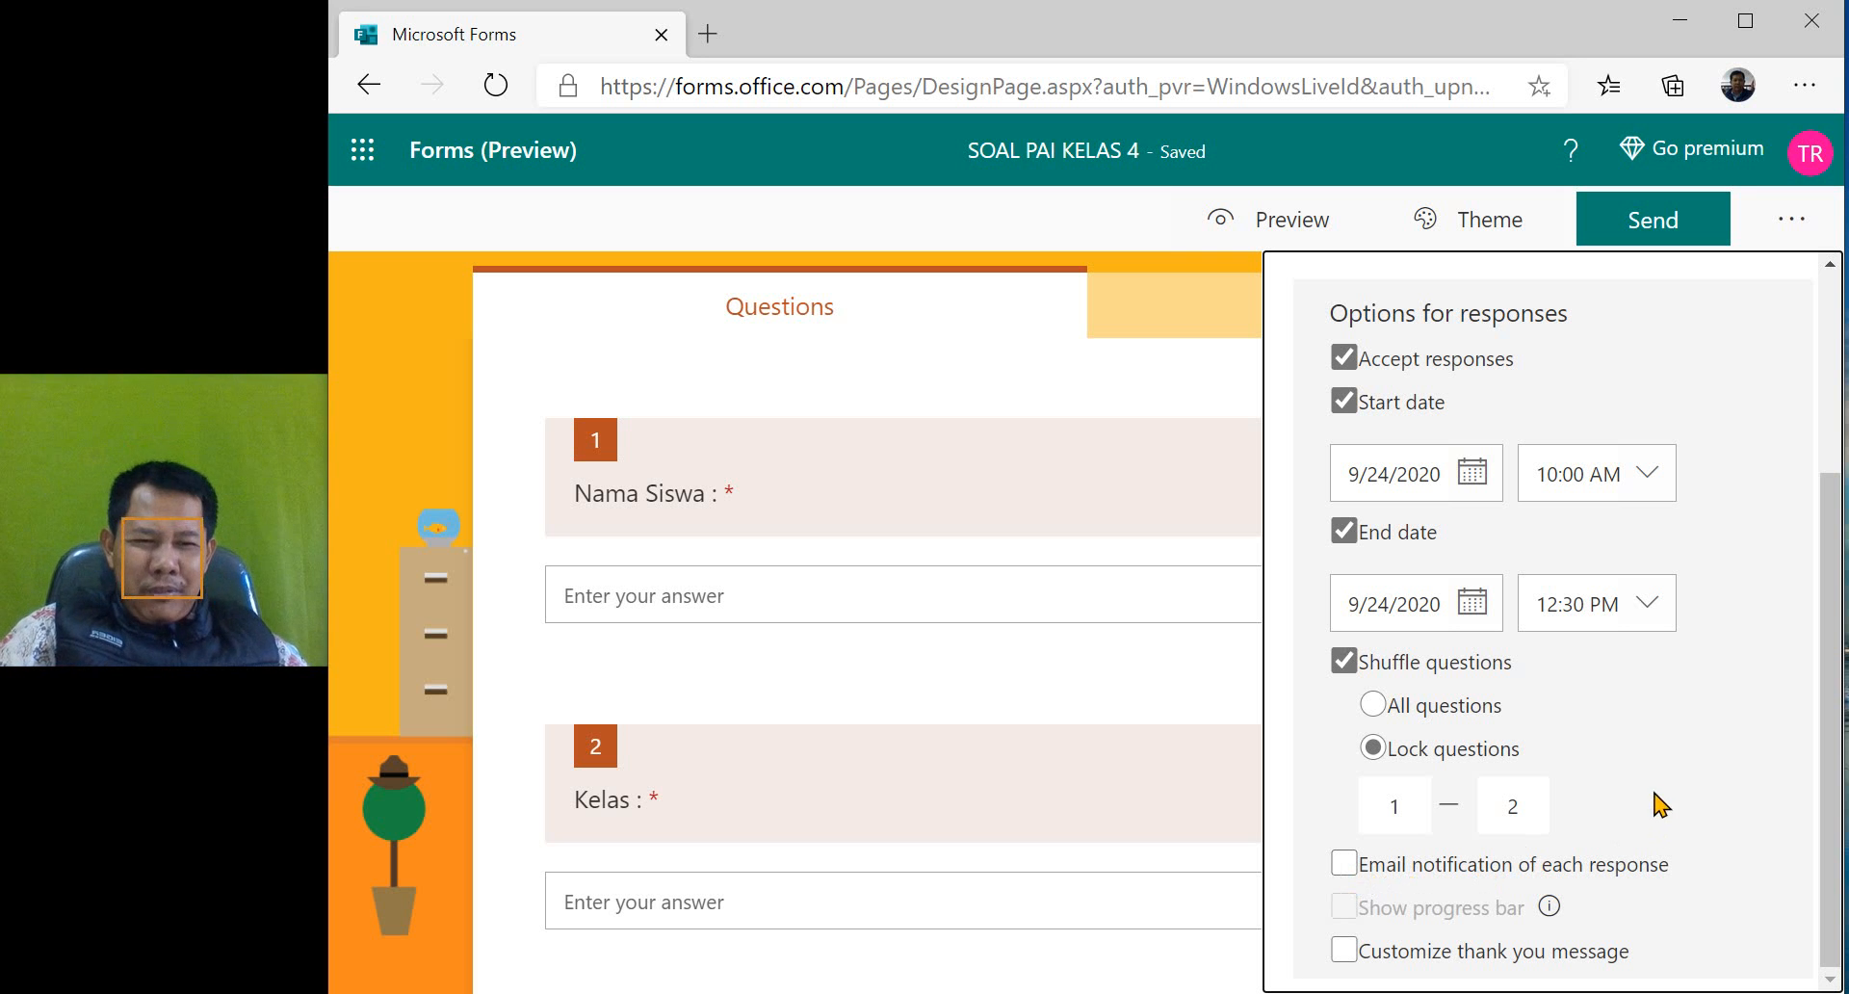
click(1345, 951)
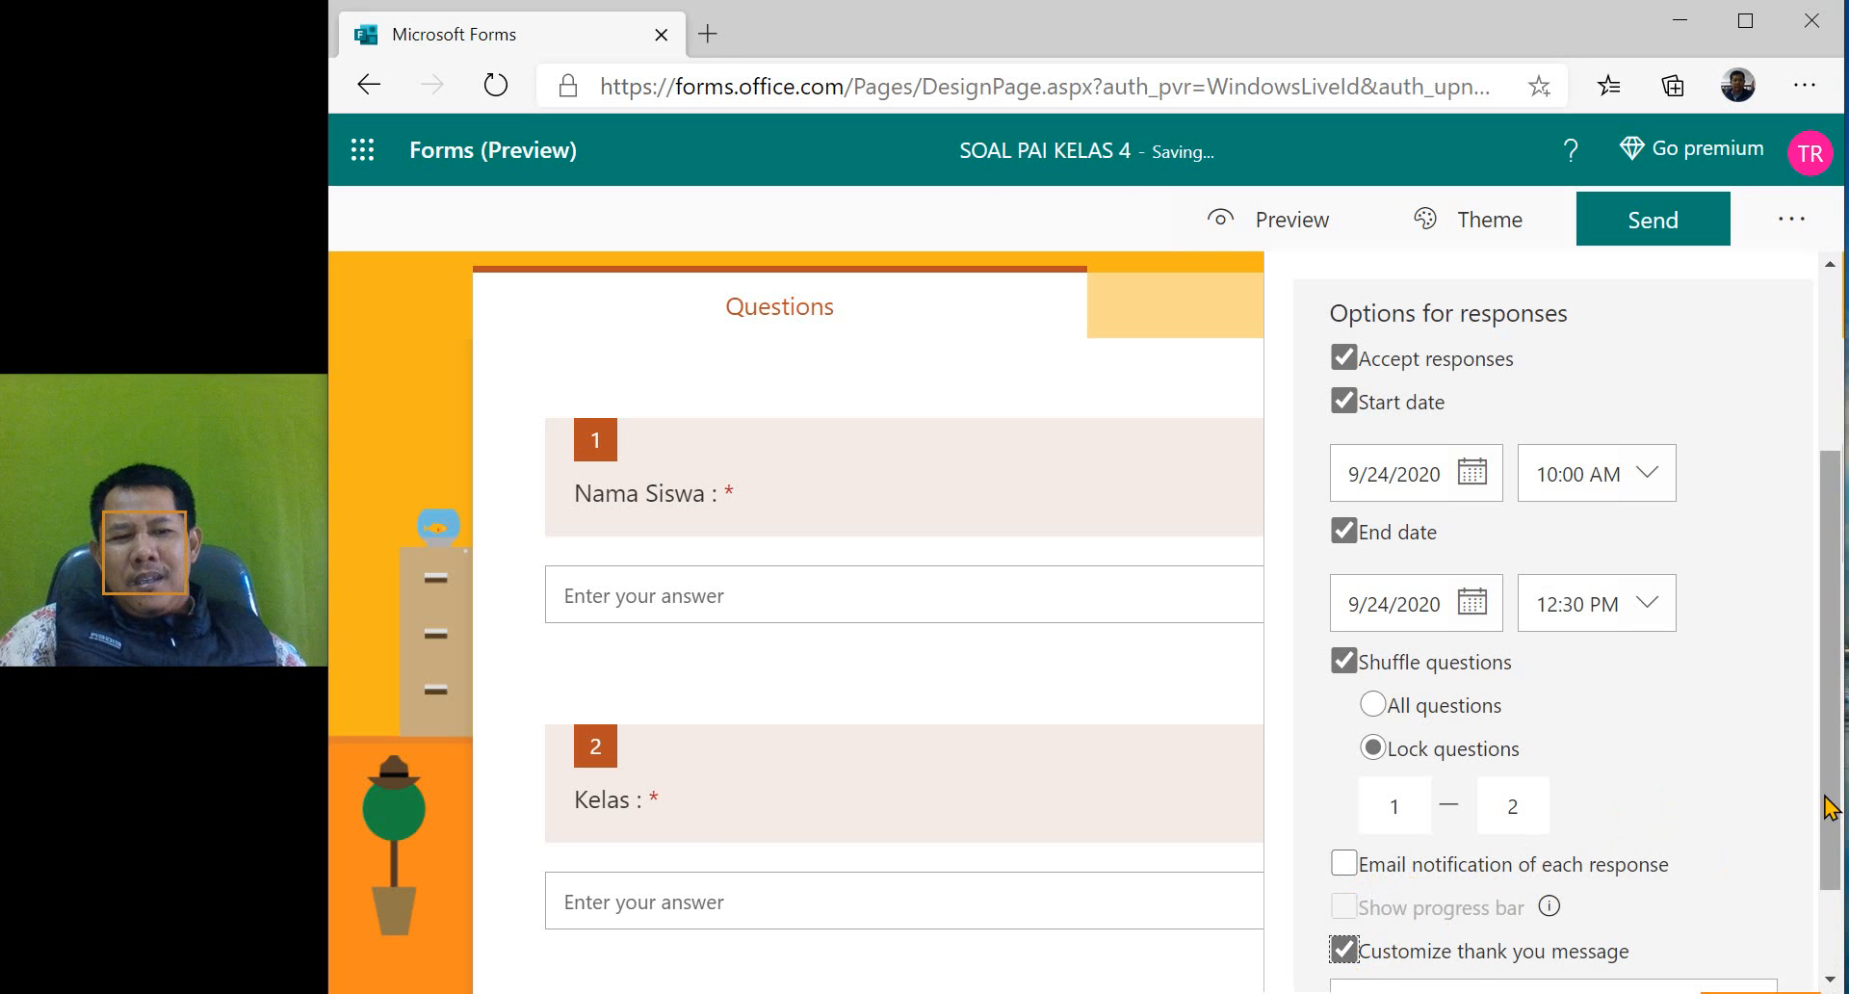
scroll(1829, 807, down, 2)
triple_click(1657, 884)
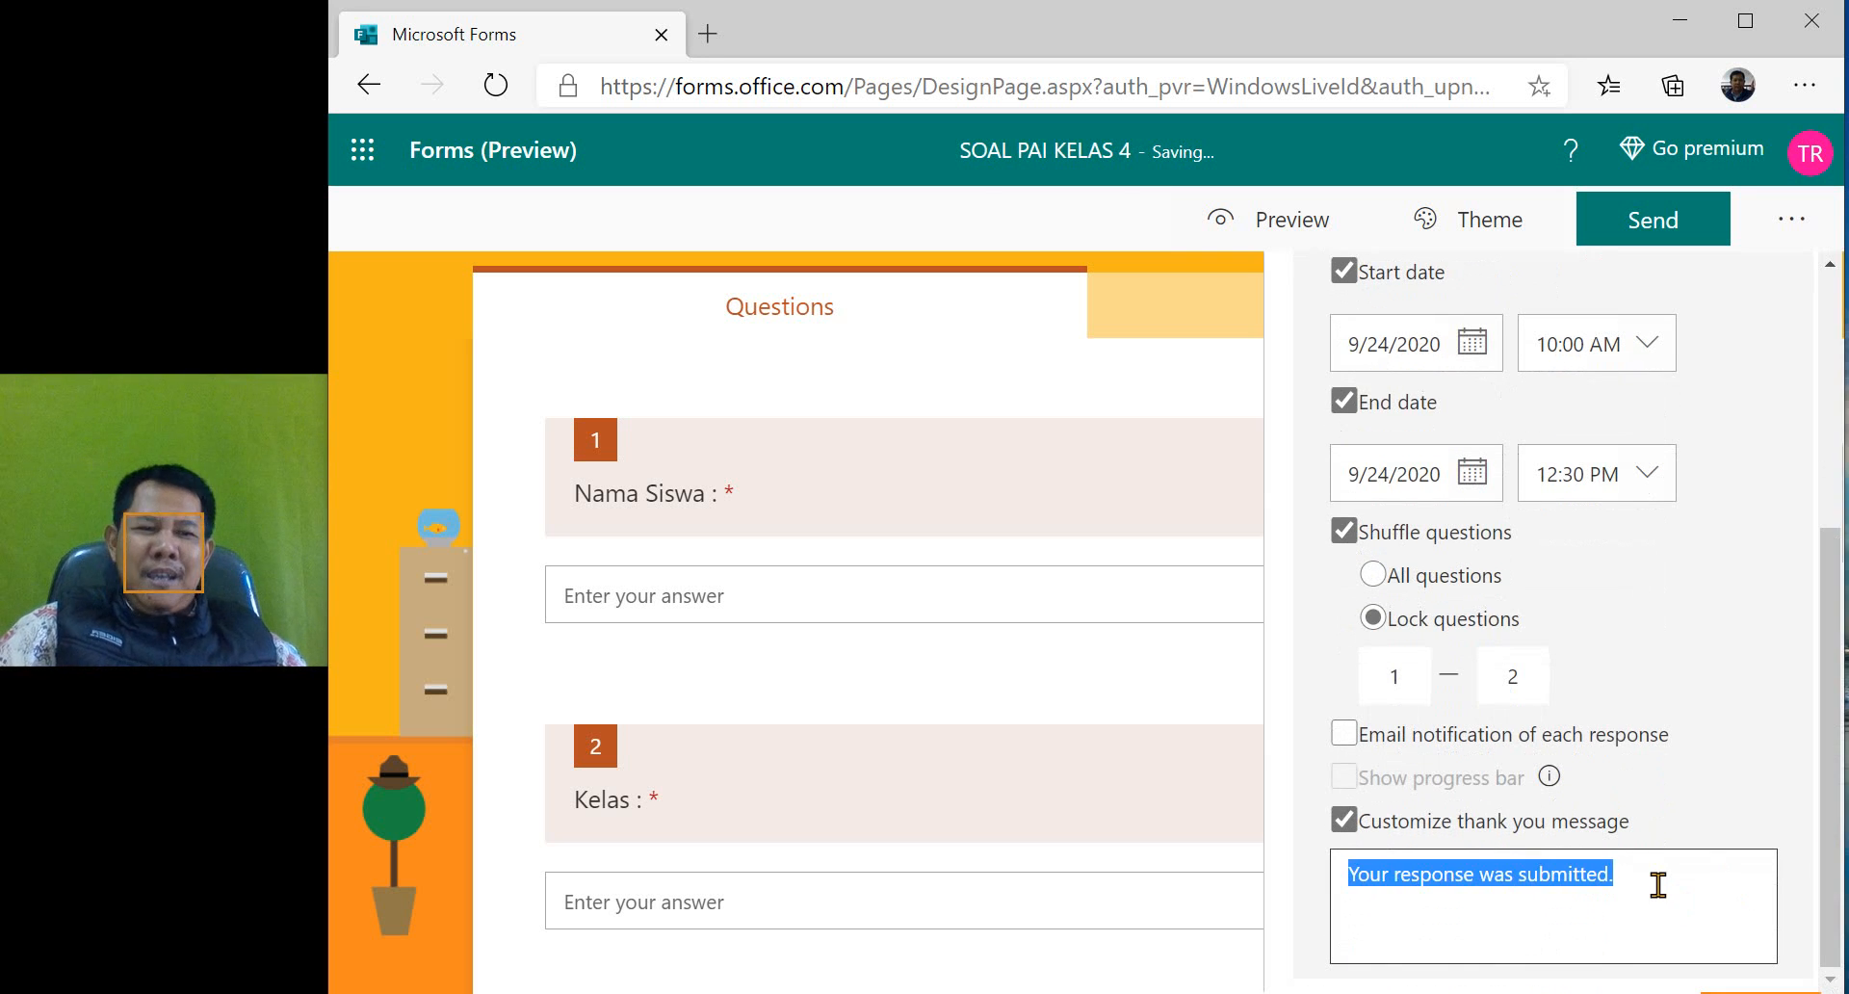
text(T)
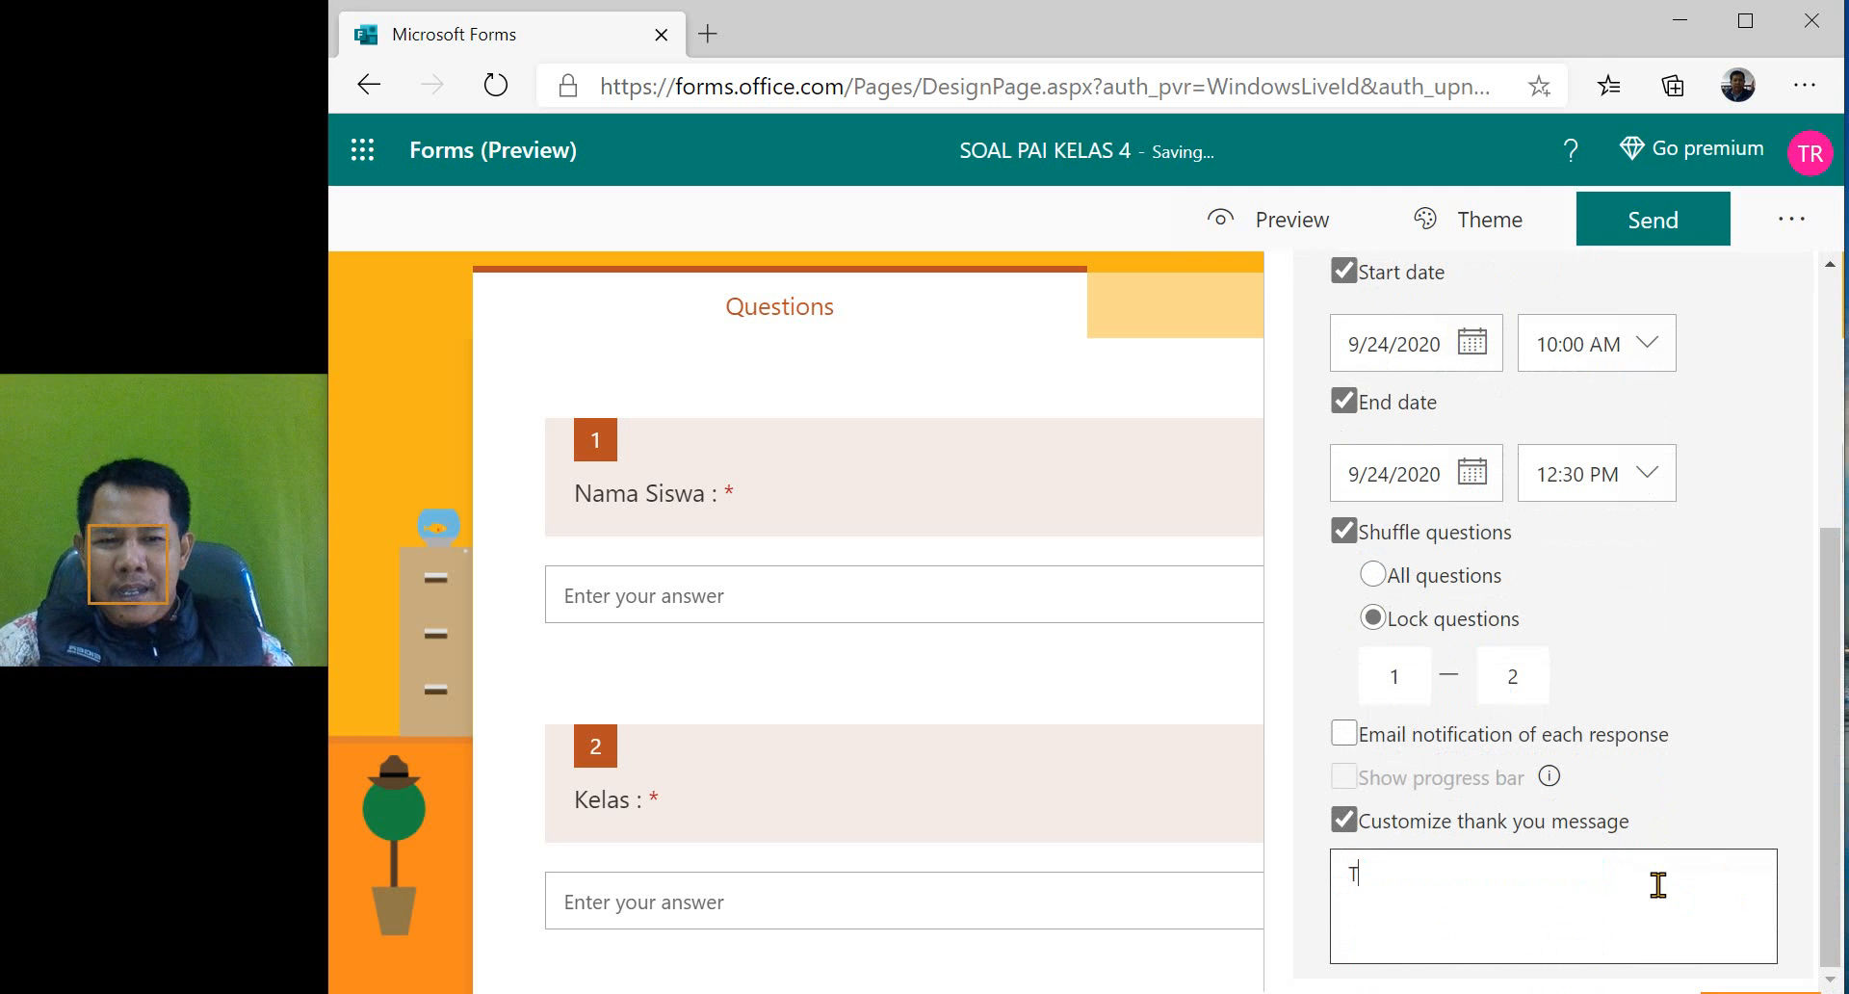
text(erimakasih s)
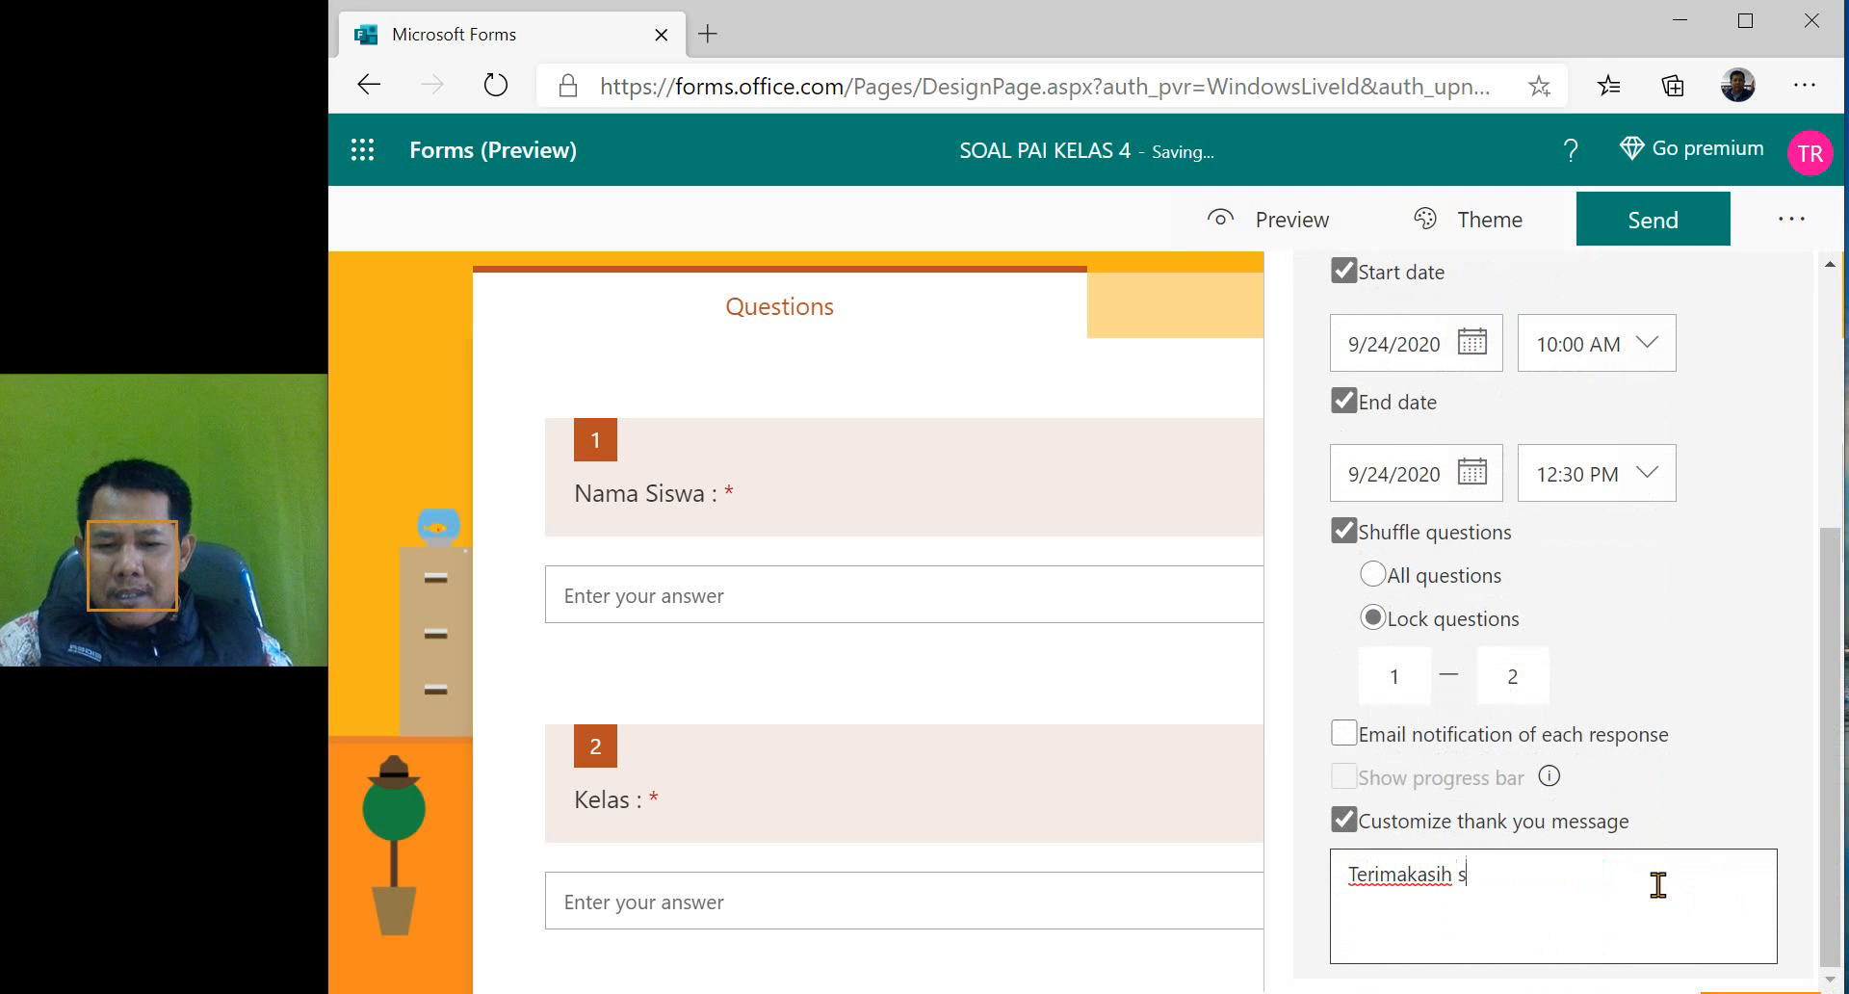
text(udah mengisi)
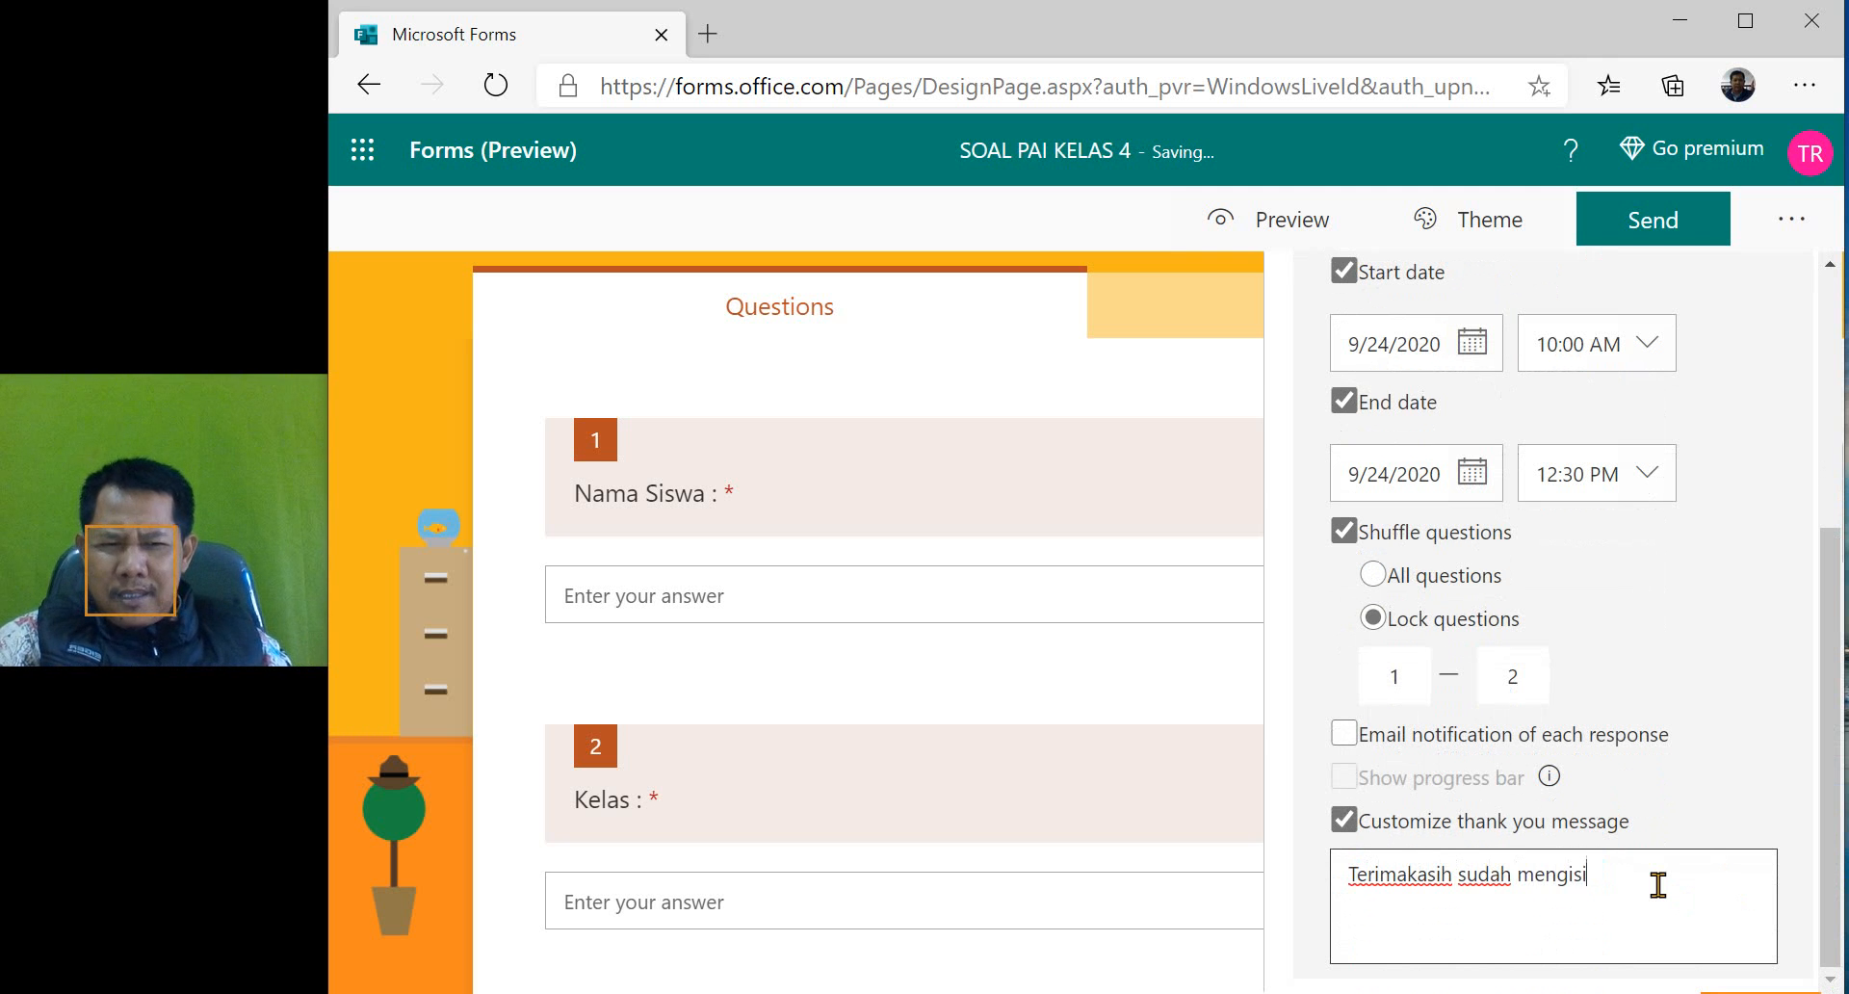
text( semoga LULUS)
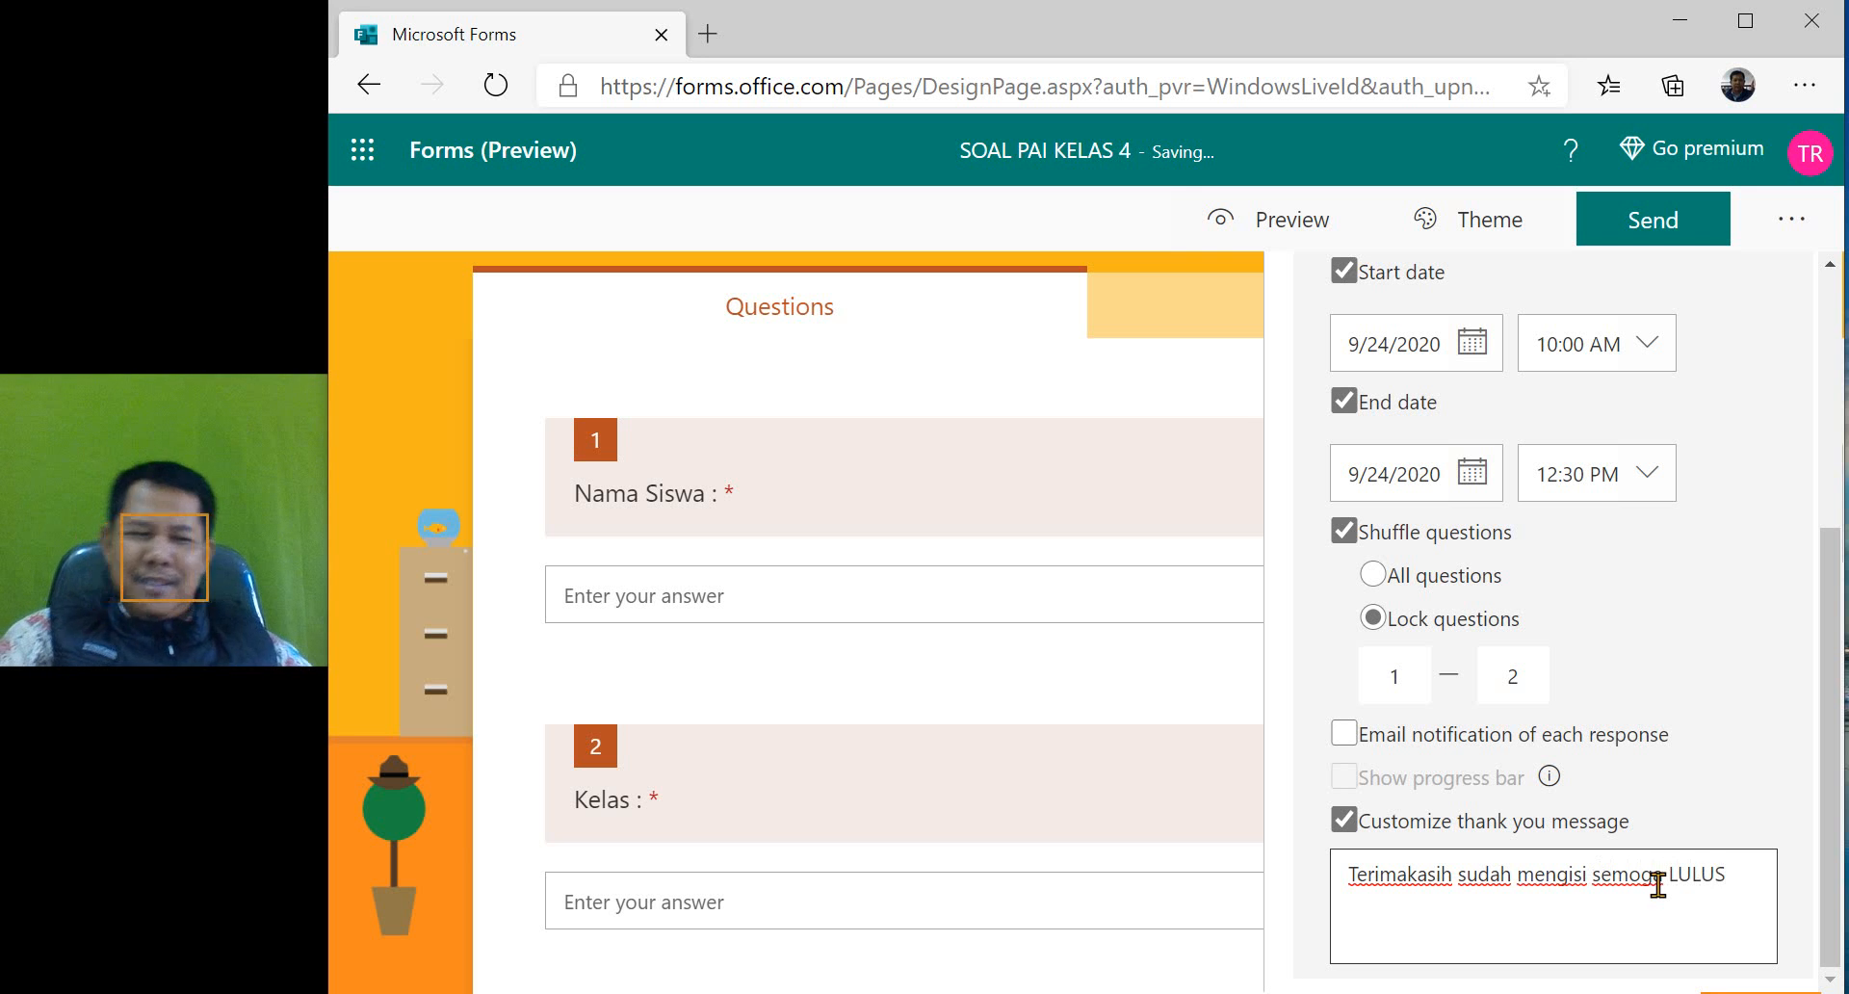
click(1755, 772)
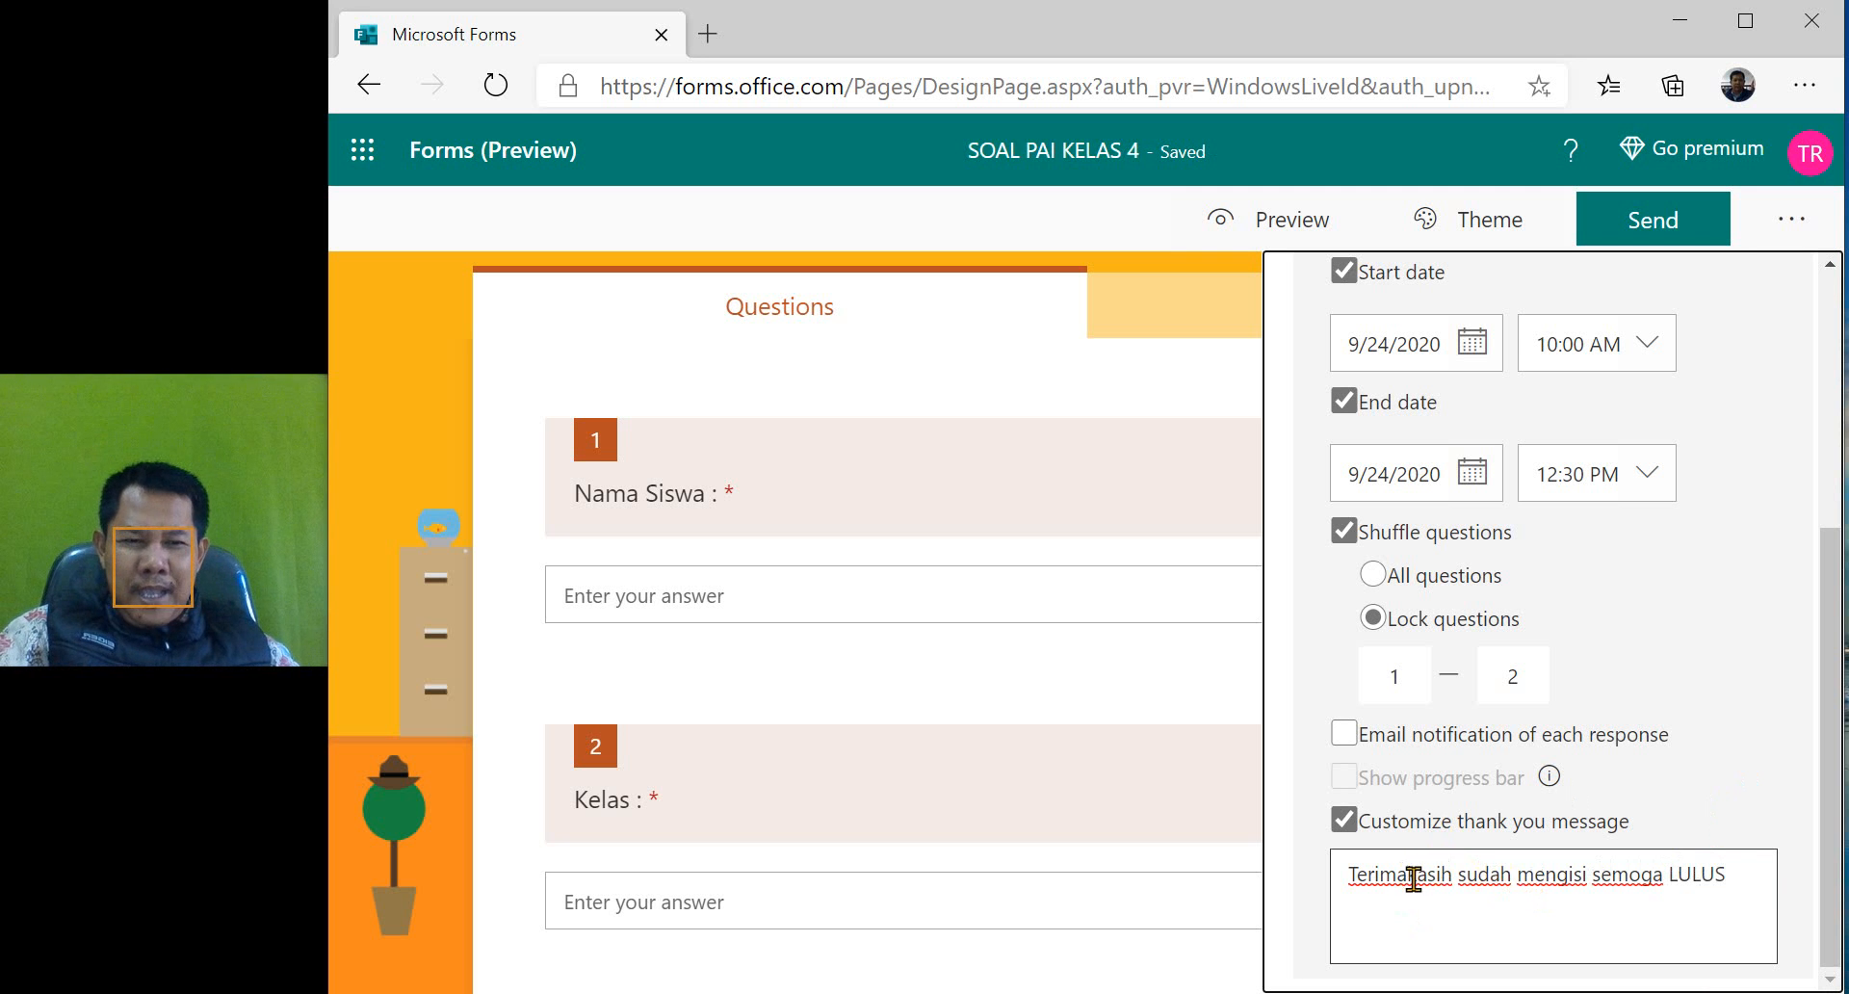
- Correct the first word of the thank-you message to "Terima kasih" and close the quiz settings
triple_click(1413, 878)
click(1410, 877)
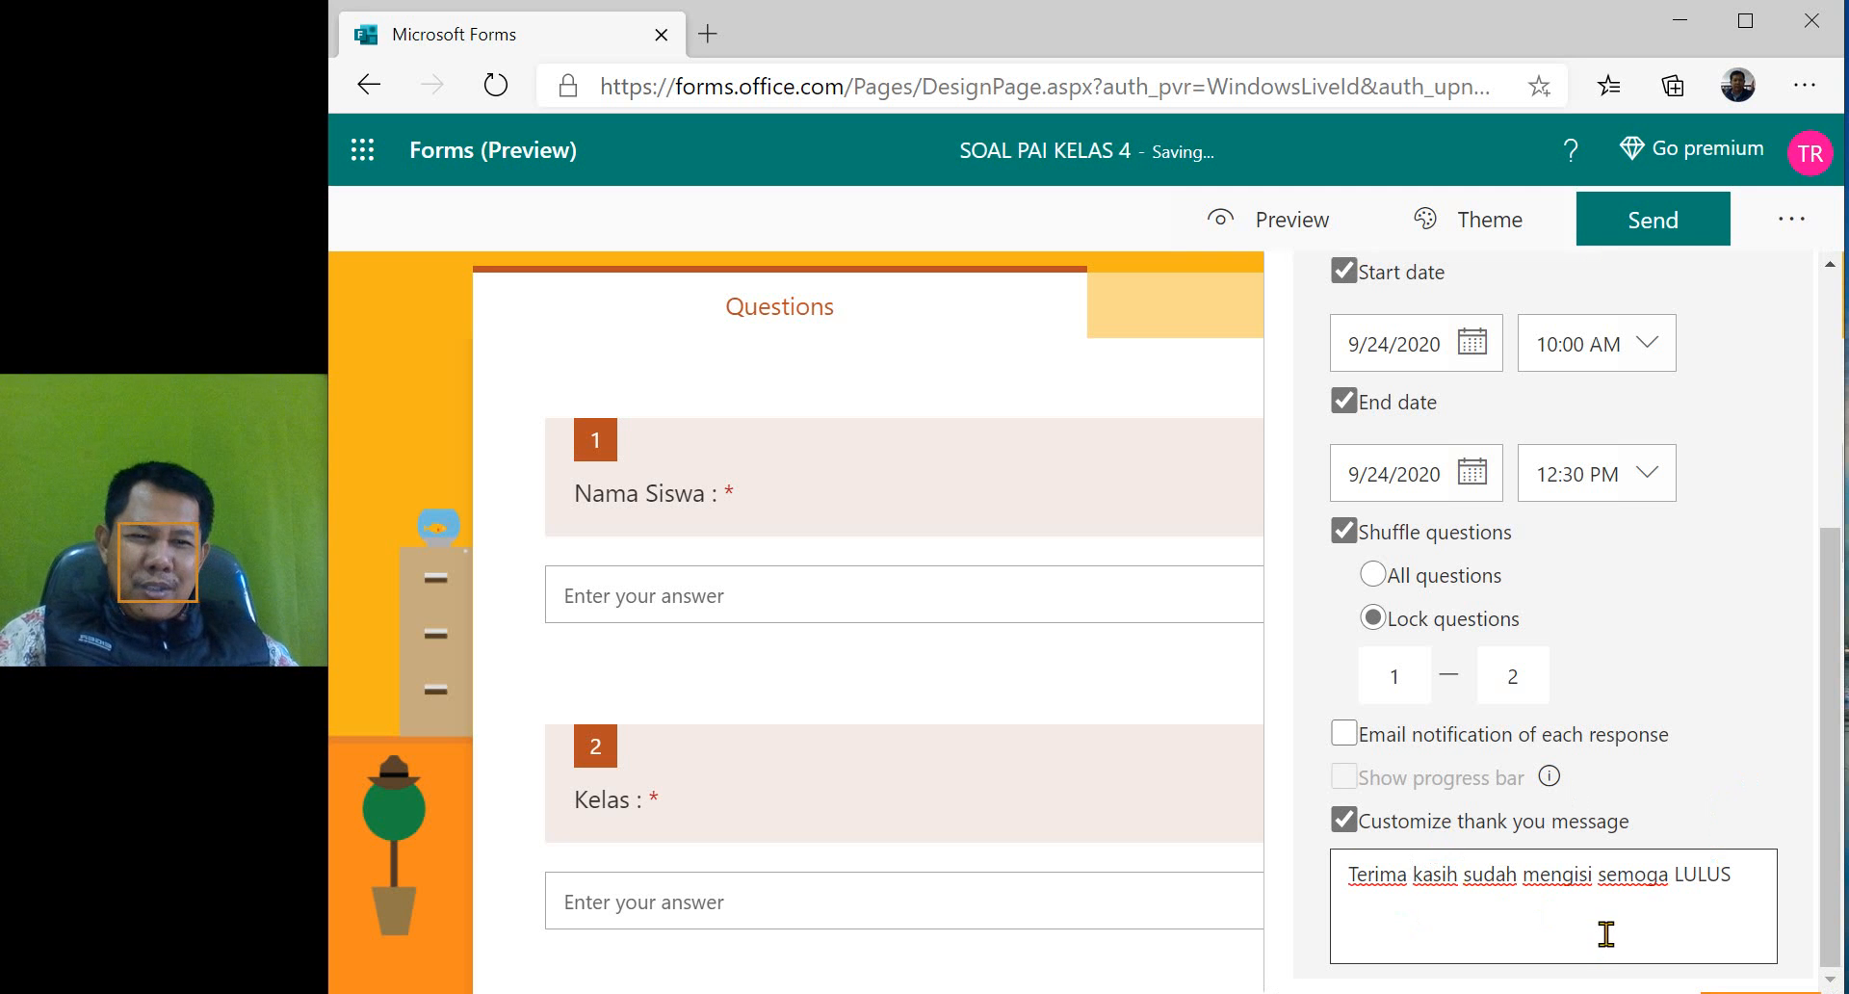
click(1833, 805)
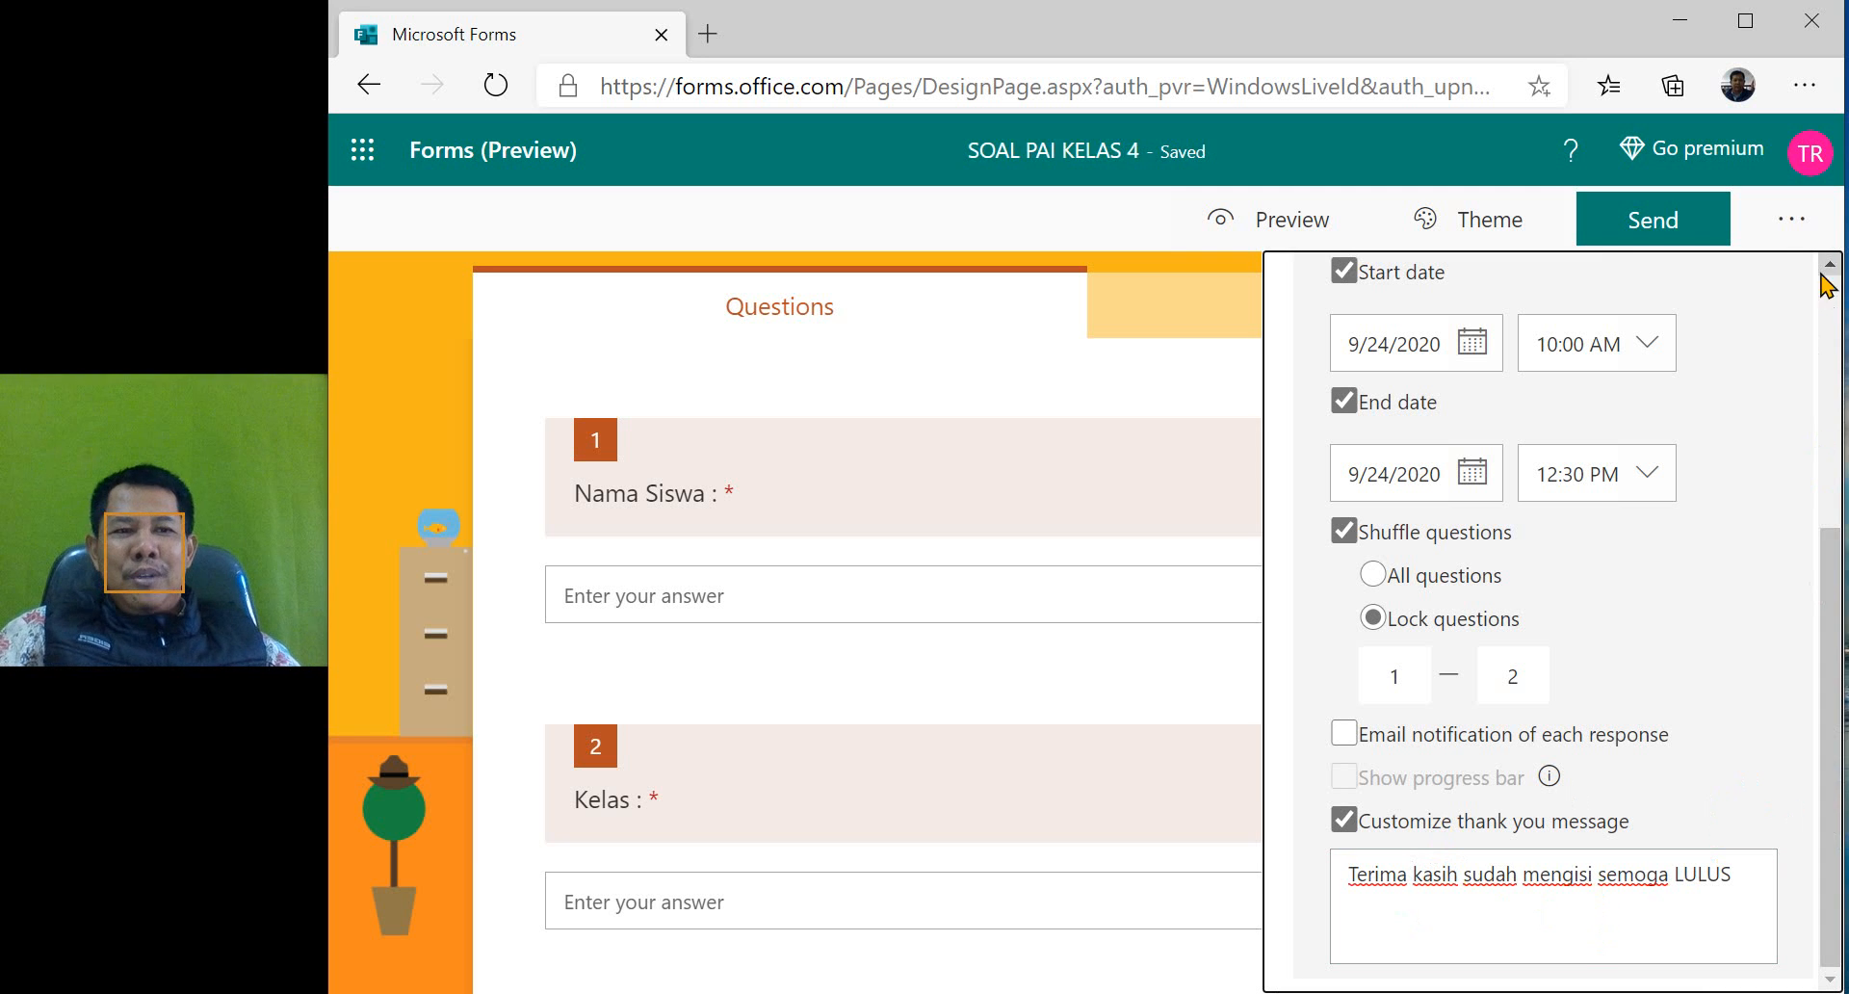
click(1793, 221)
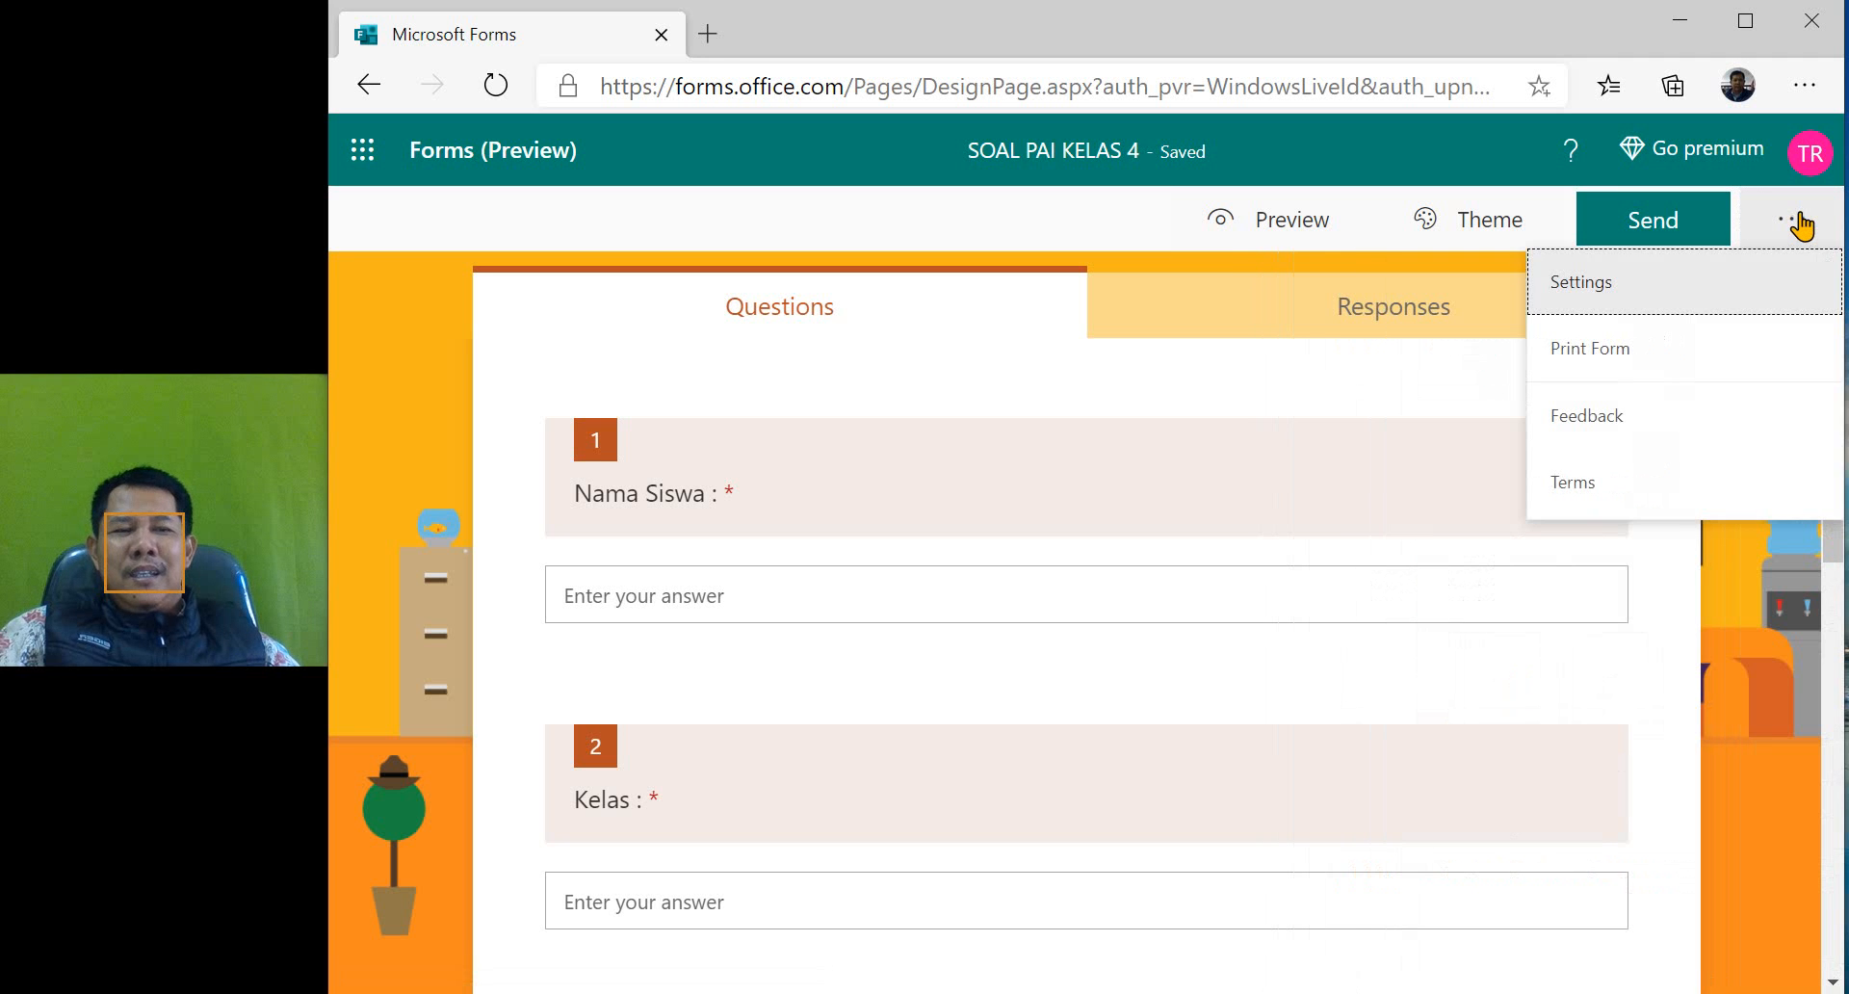
click(1799, 225)
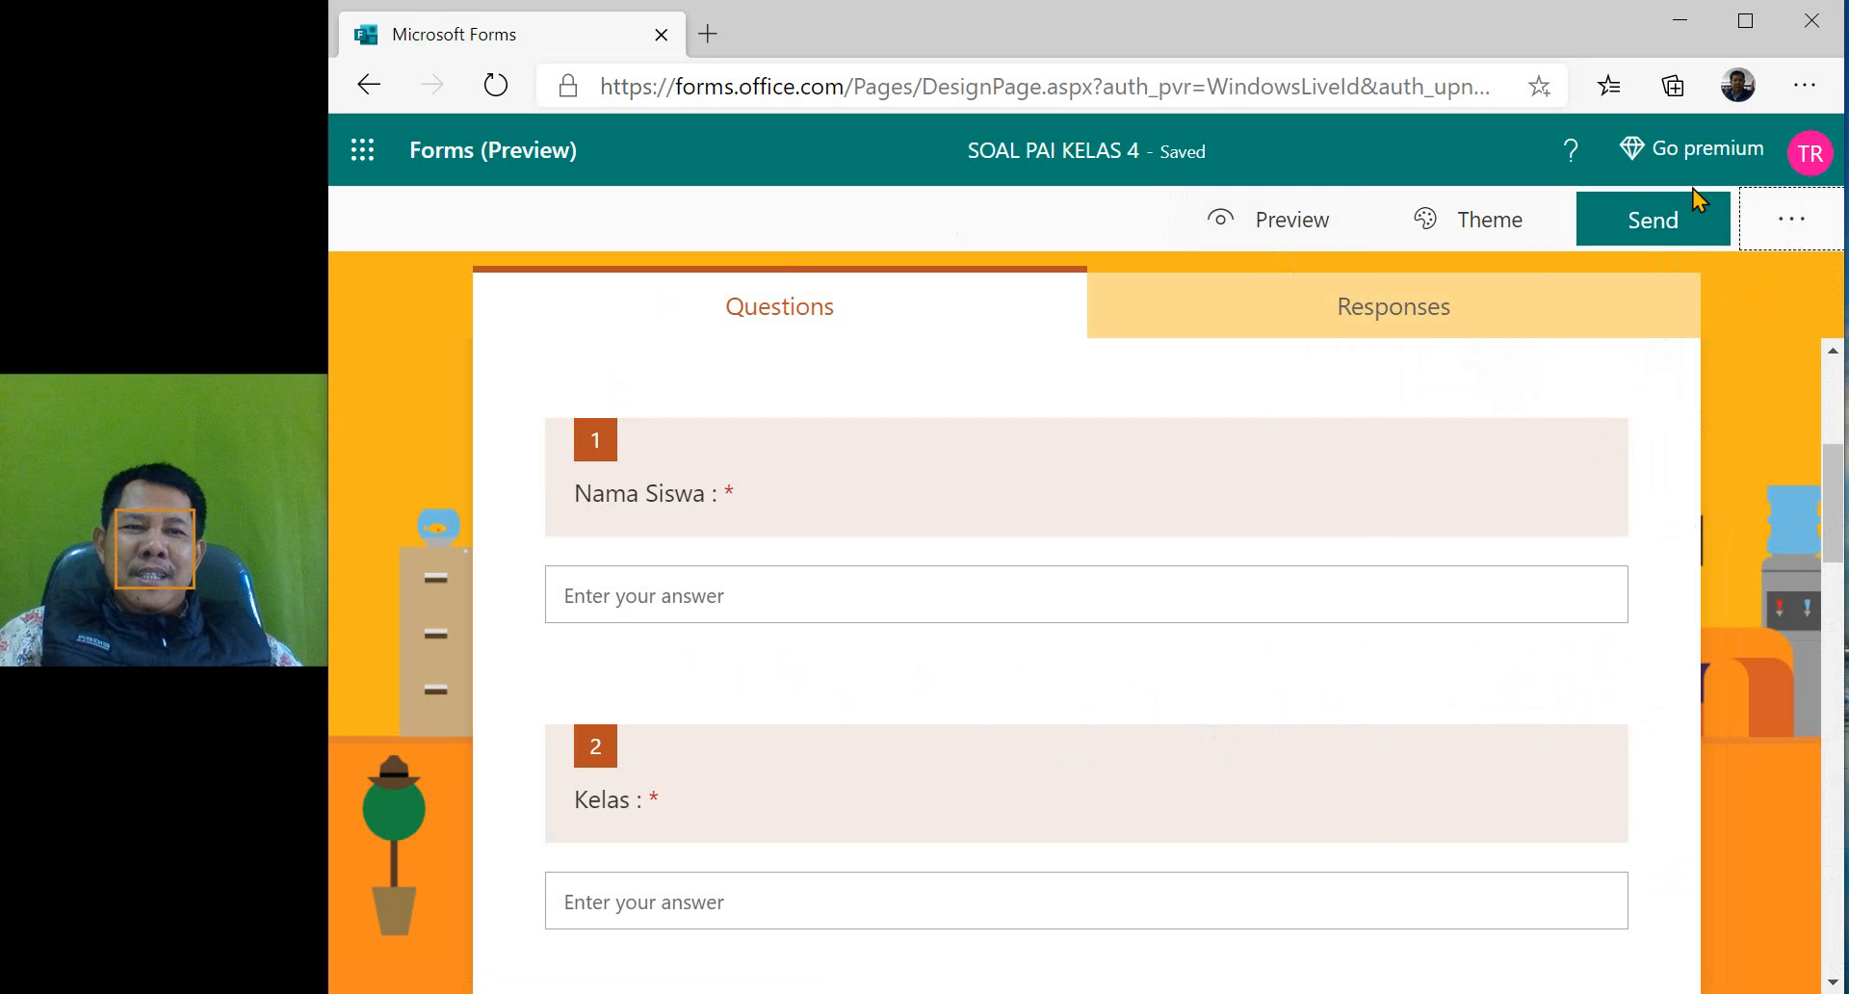
- Open the quiz's sharing options and review the link, QR code and embed code methods
click(1655, 231)
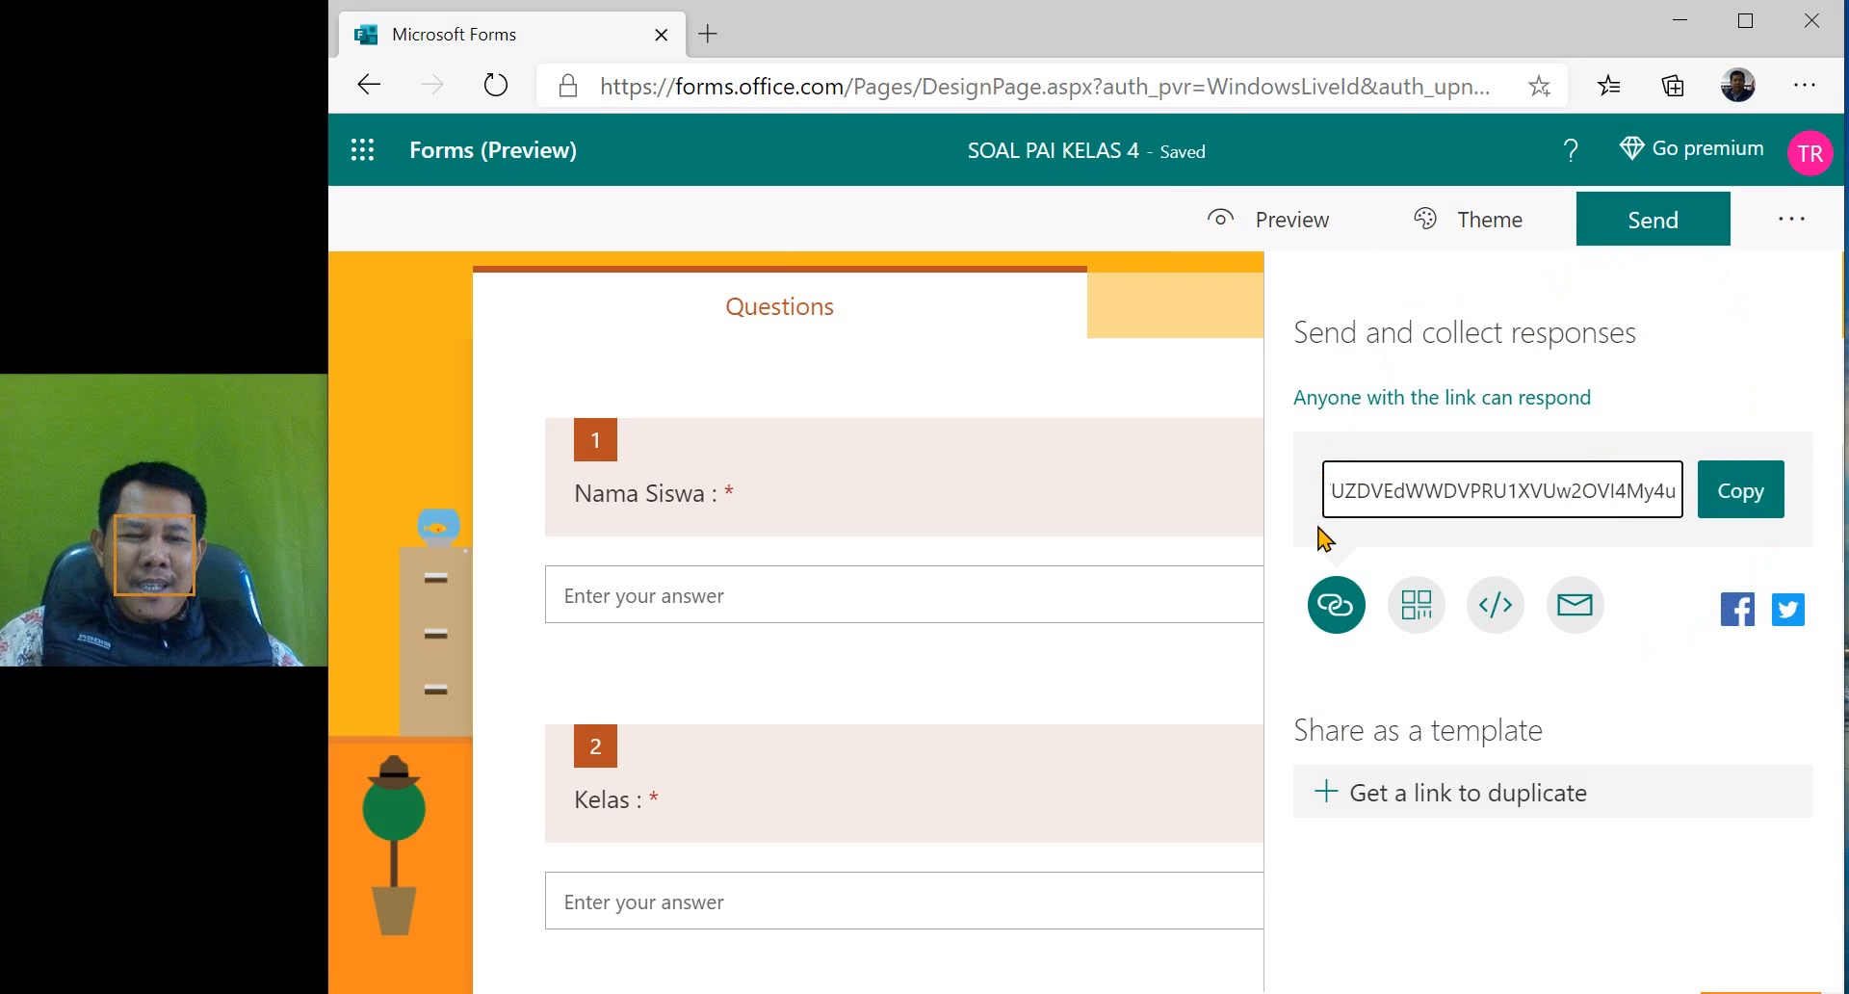
click(1333, 605)
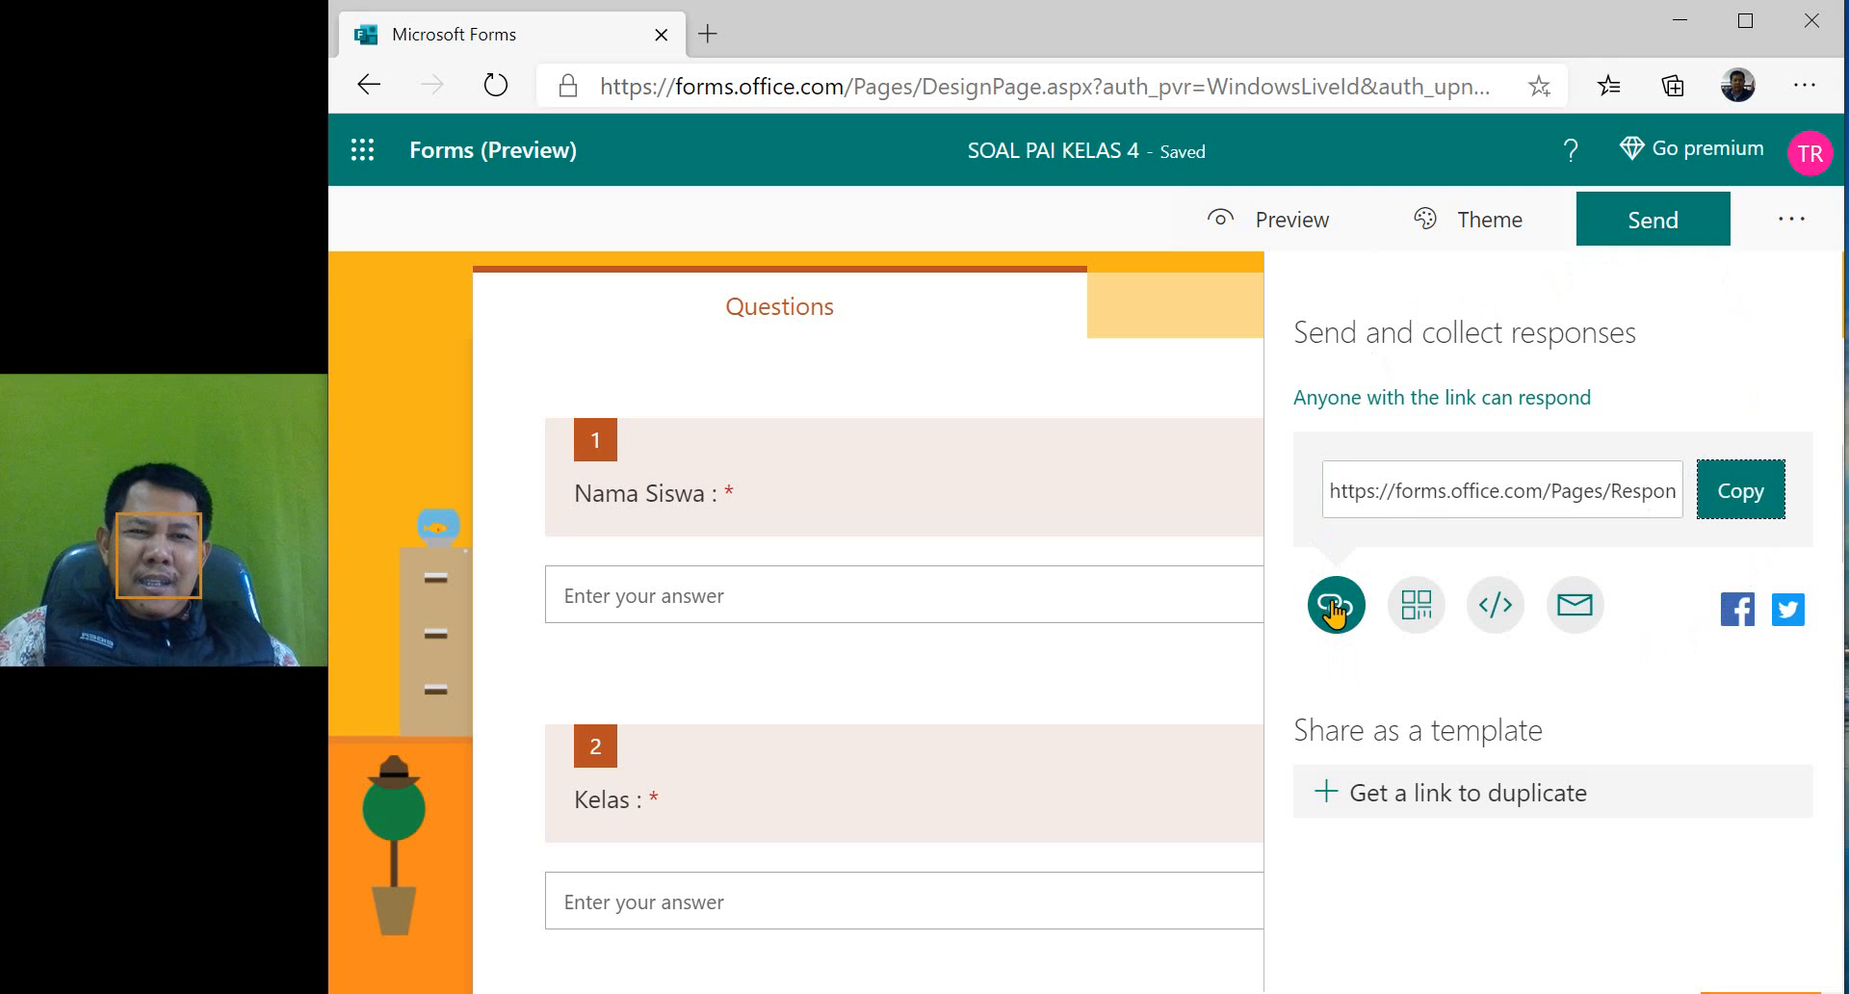
click(1418, 608)
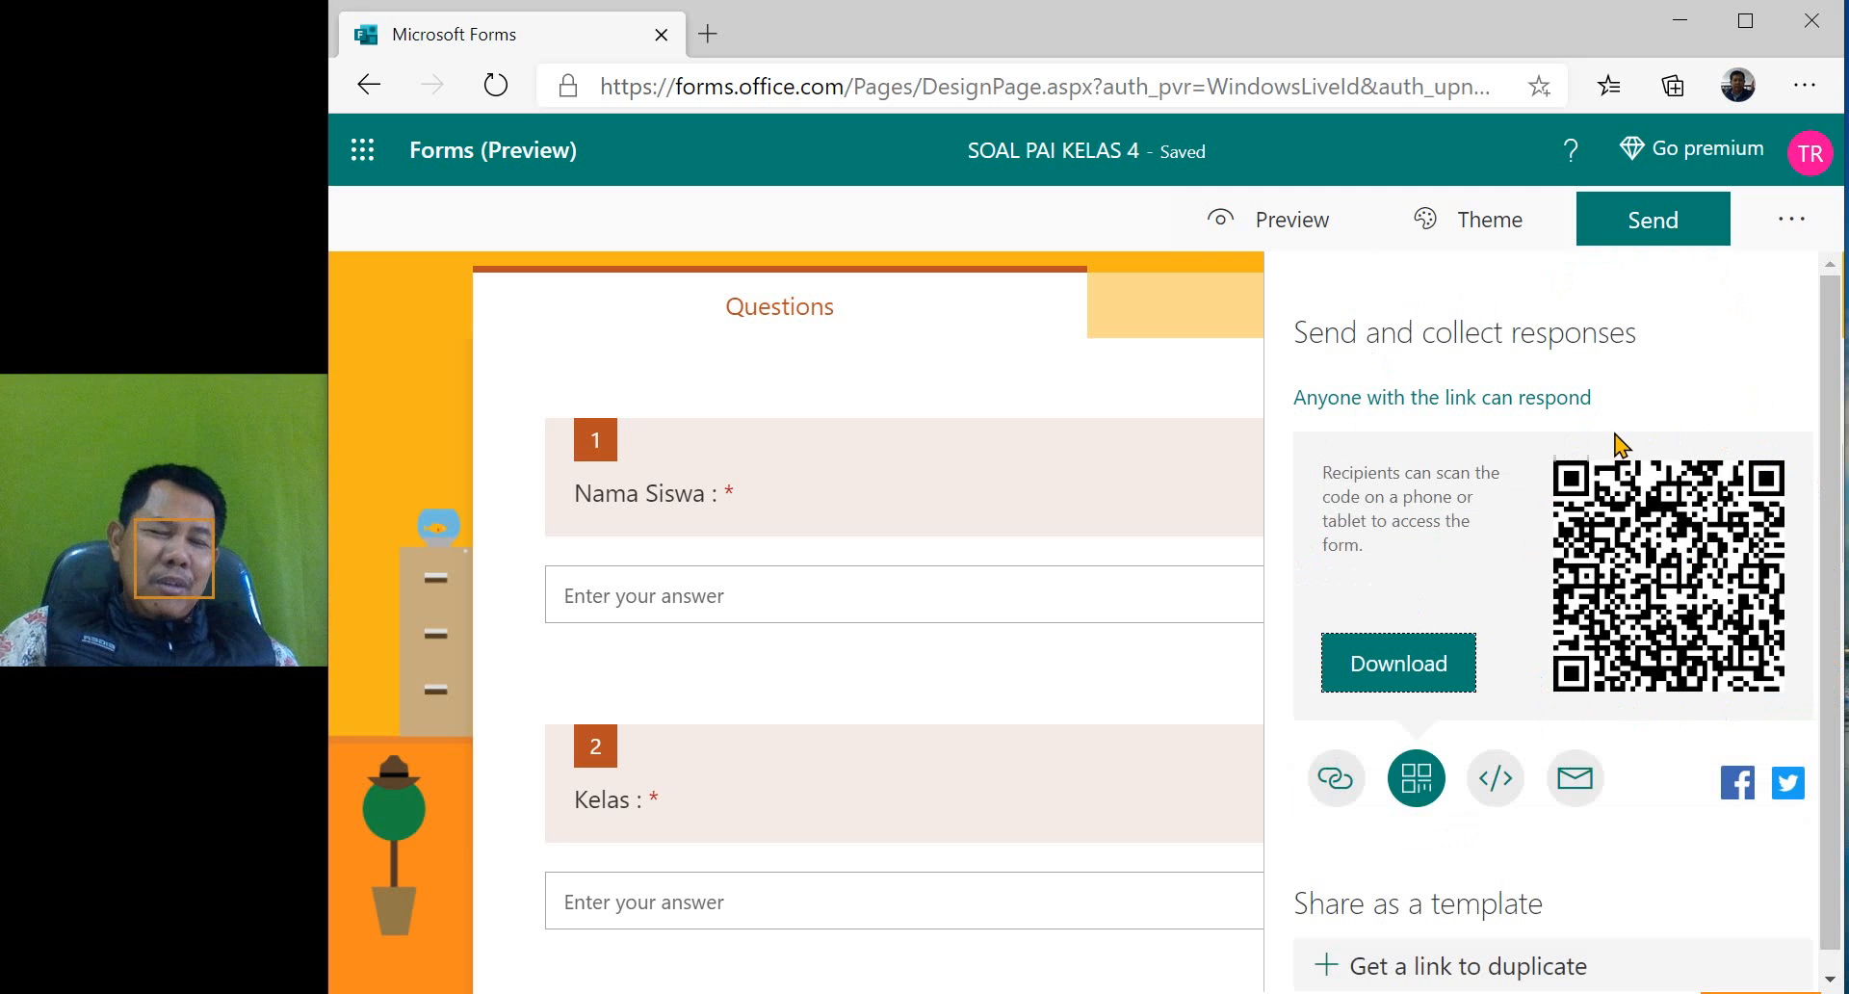
click(1495, 797)
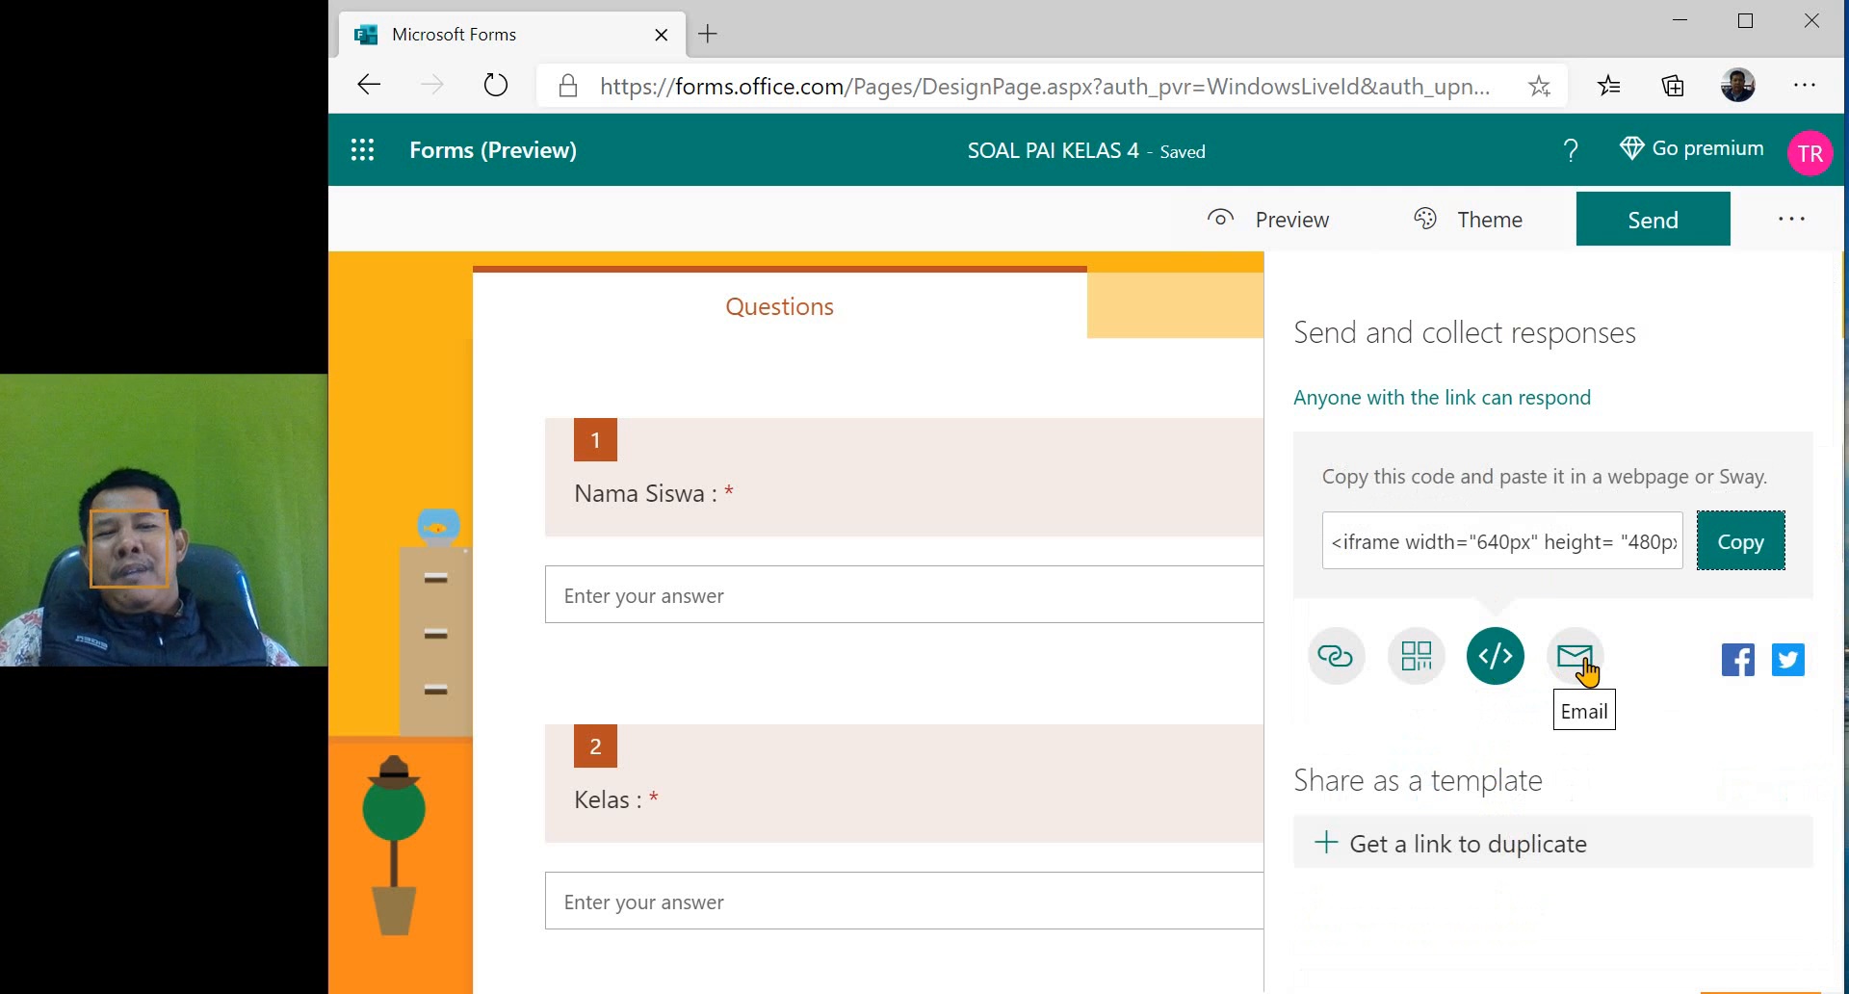
click(1336, 656)
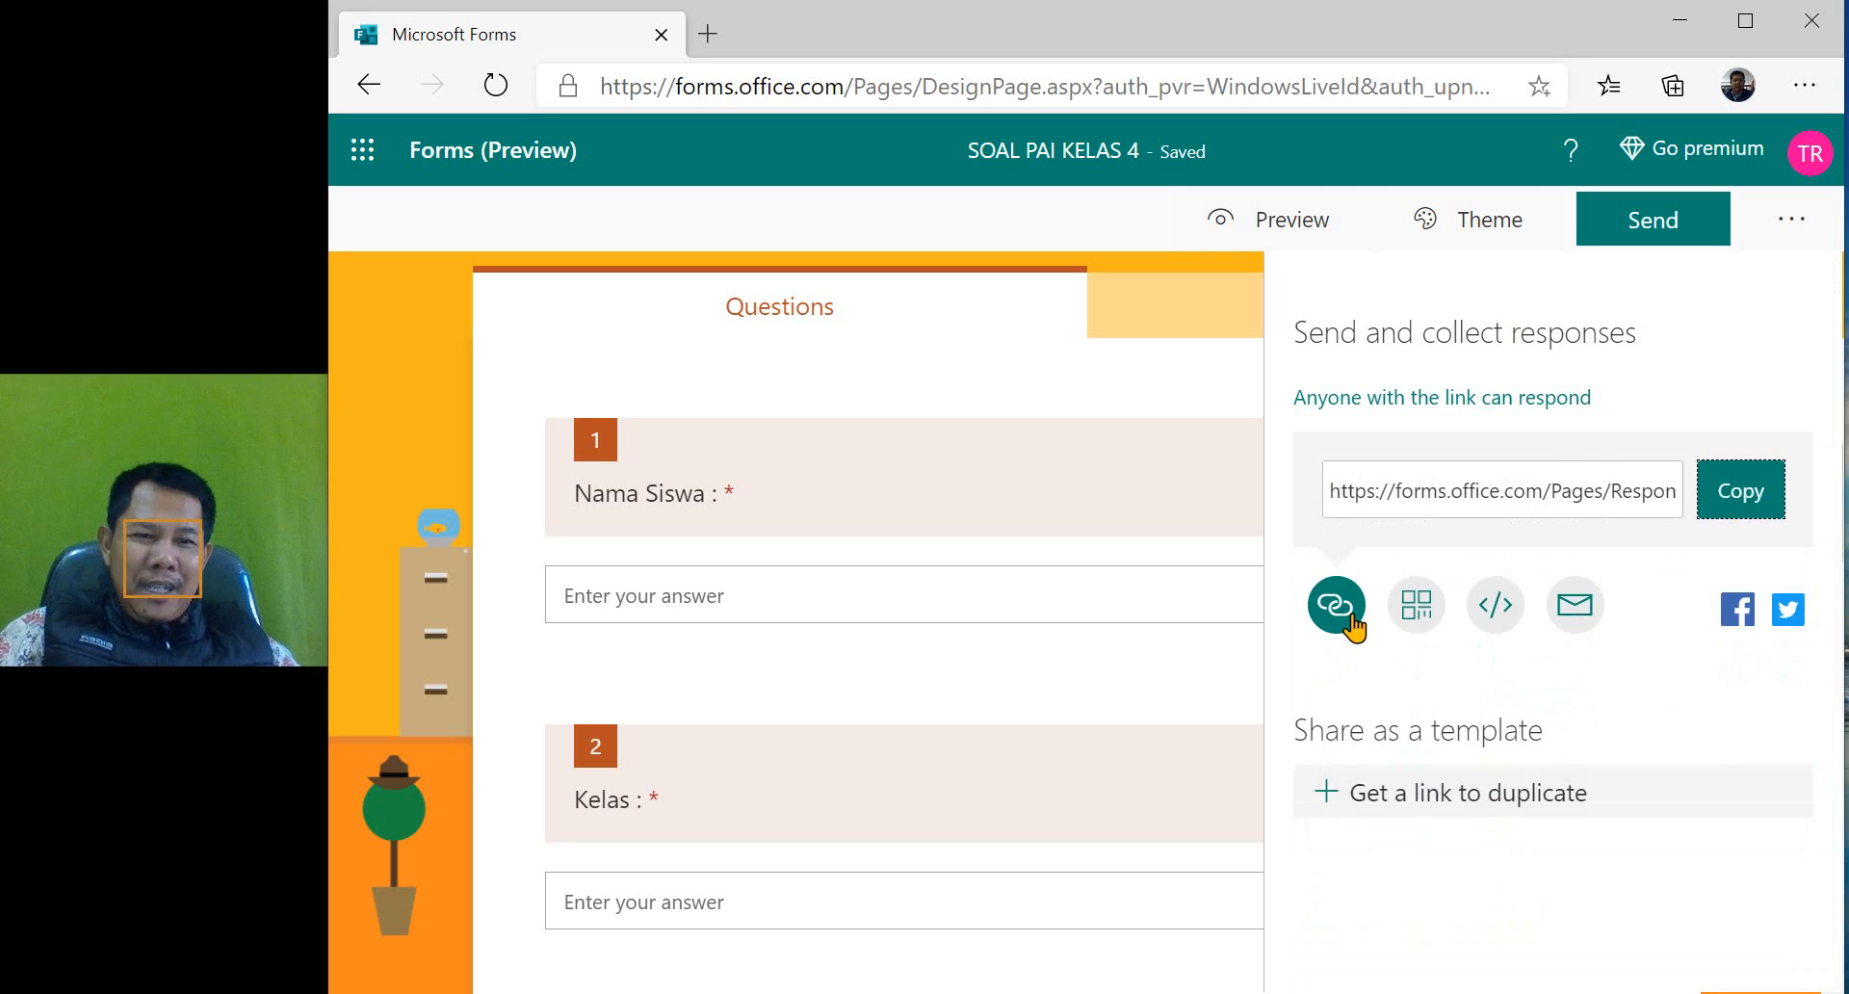
click(1417, 616)
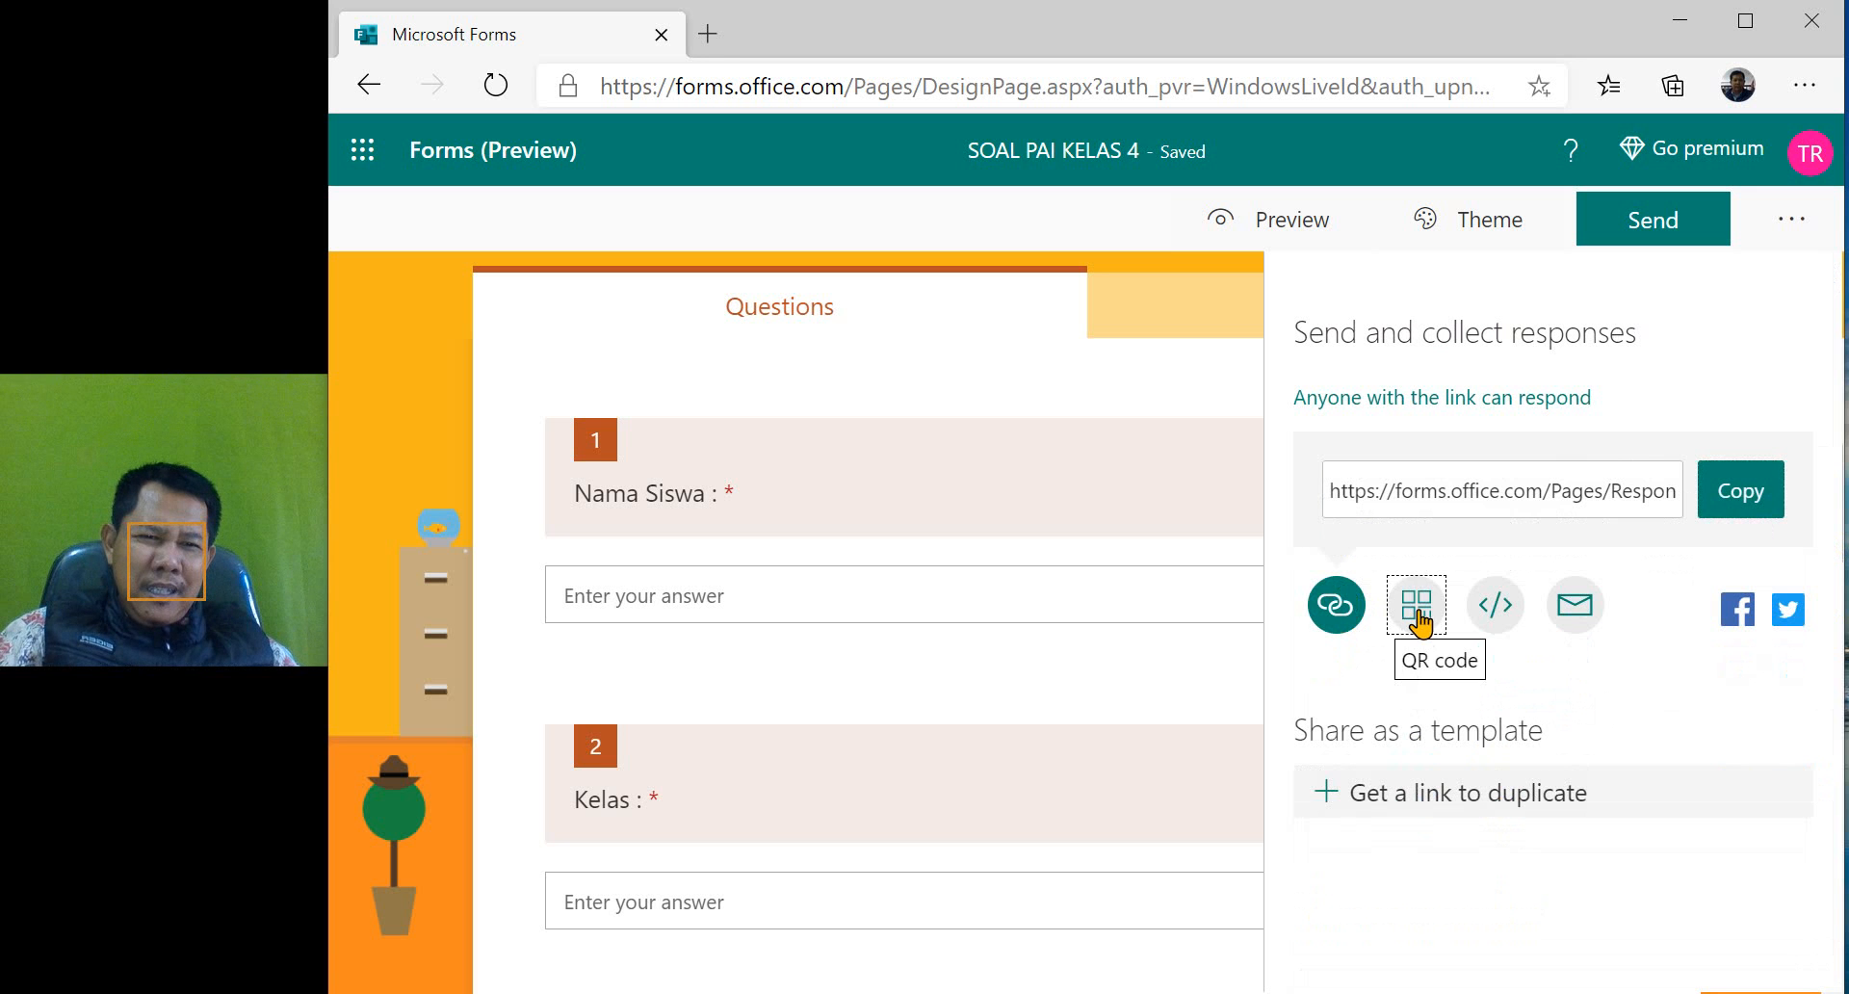
click(1495, 778)
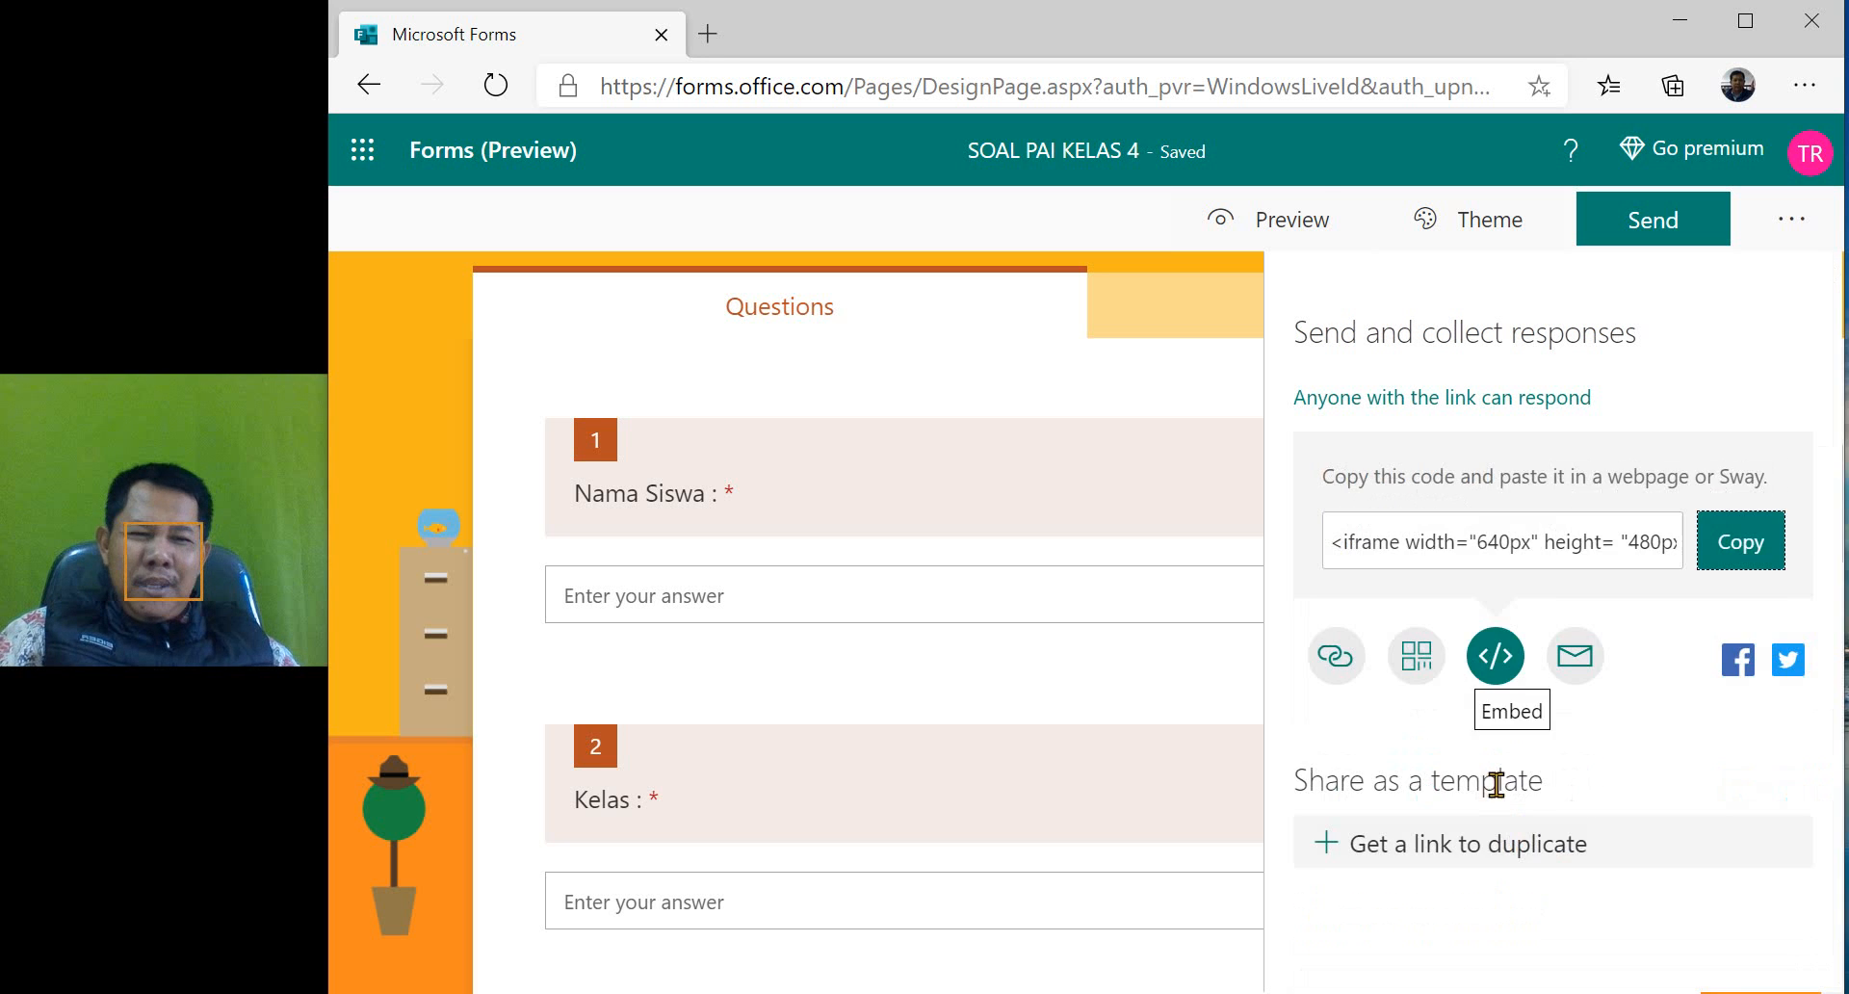
- Try to share the quiz by email, and dismiss the Mail account setup
click(1571, 674)
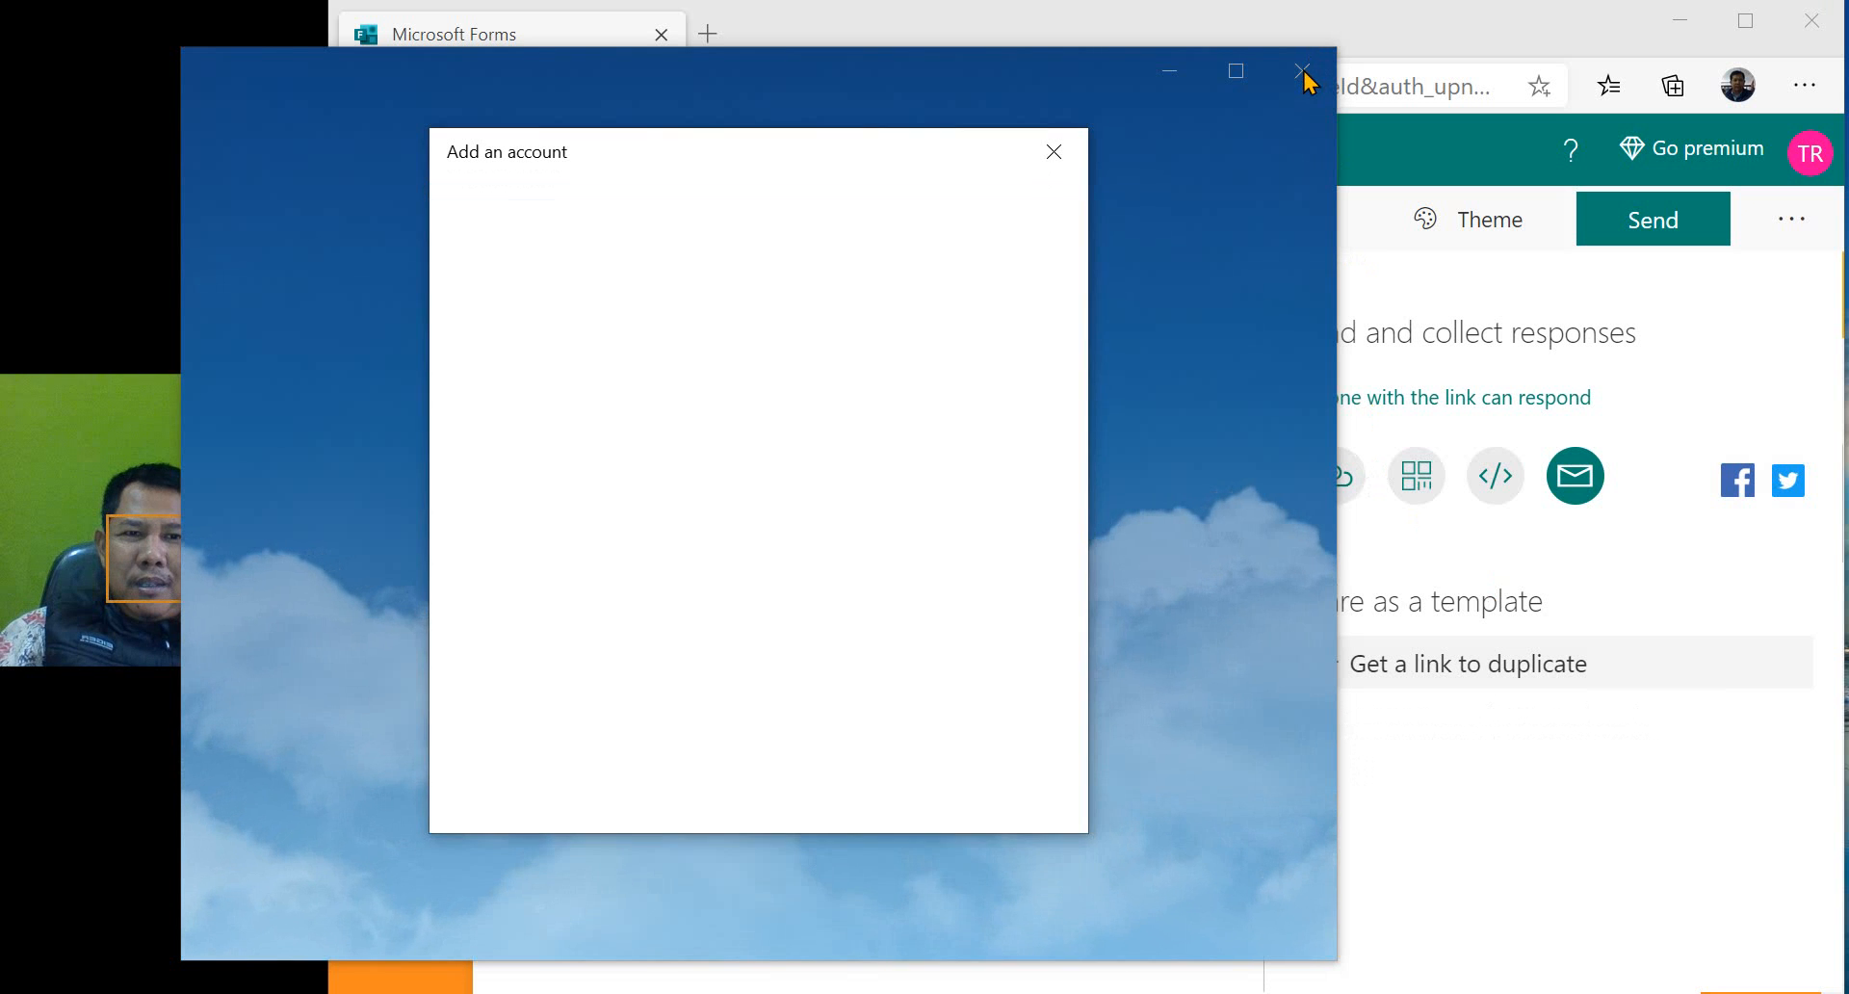
click(1014, 811)
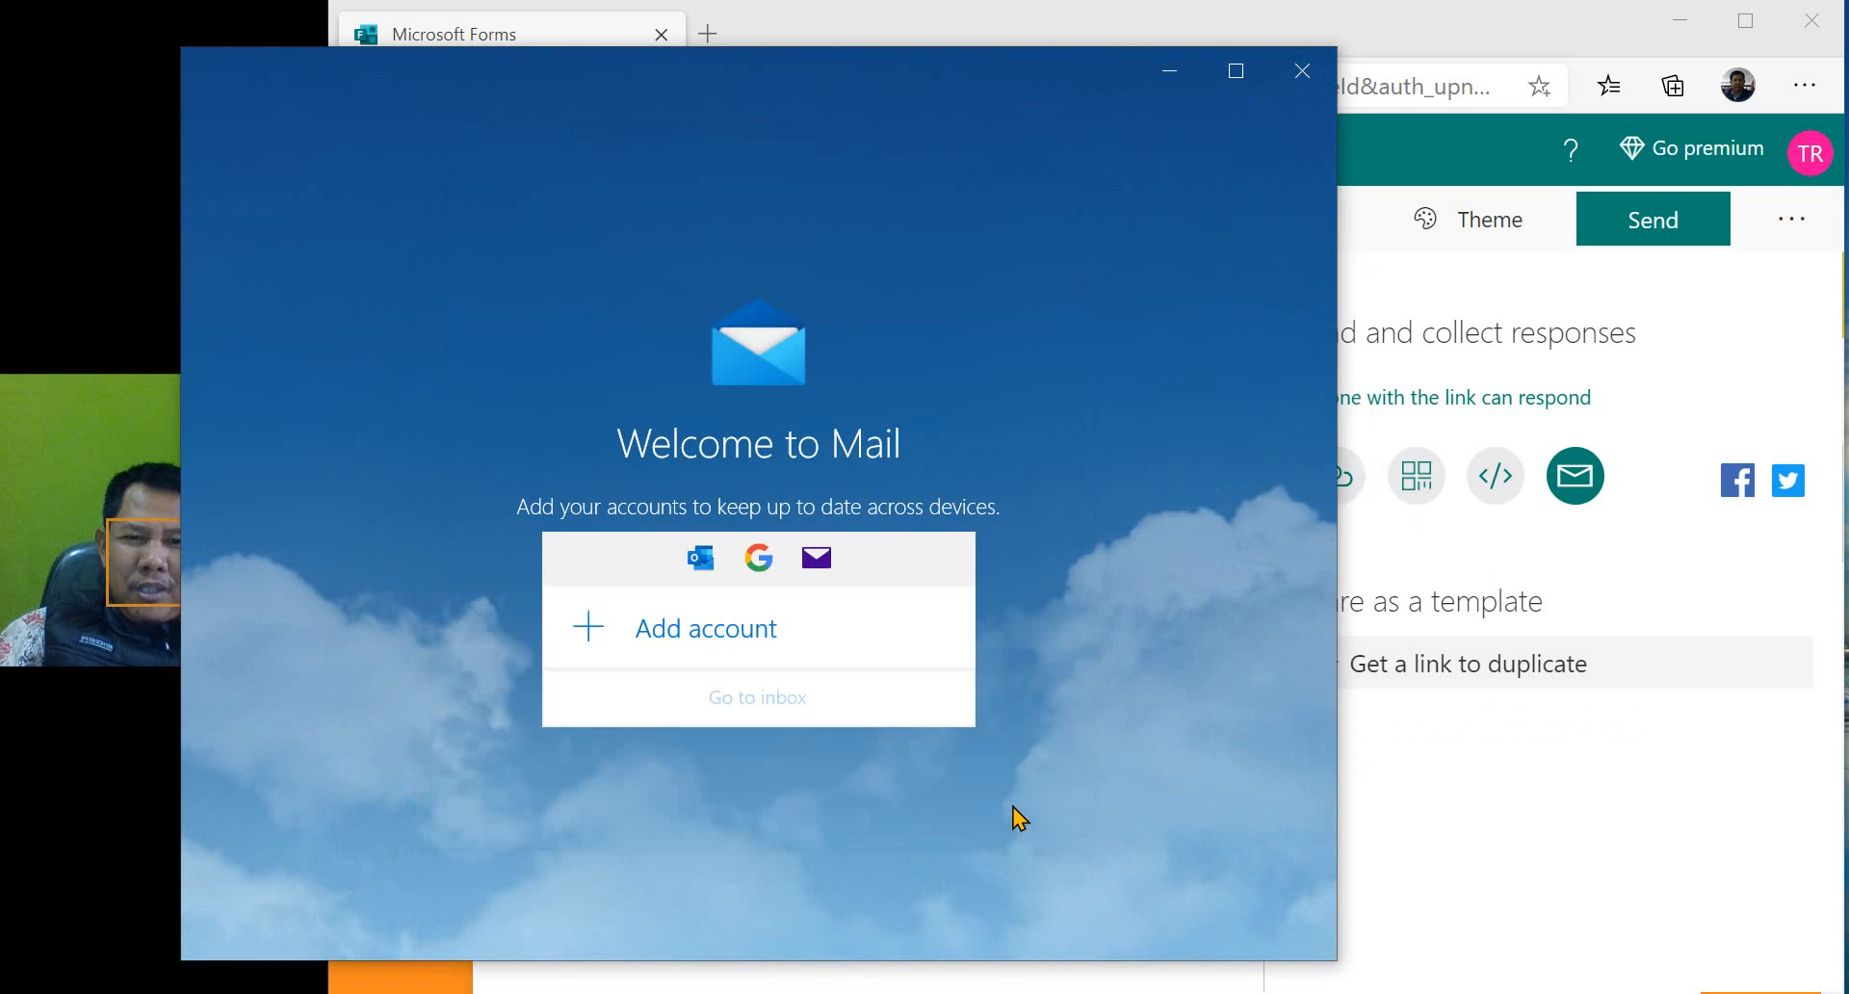
click(1302, 71)
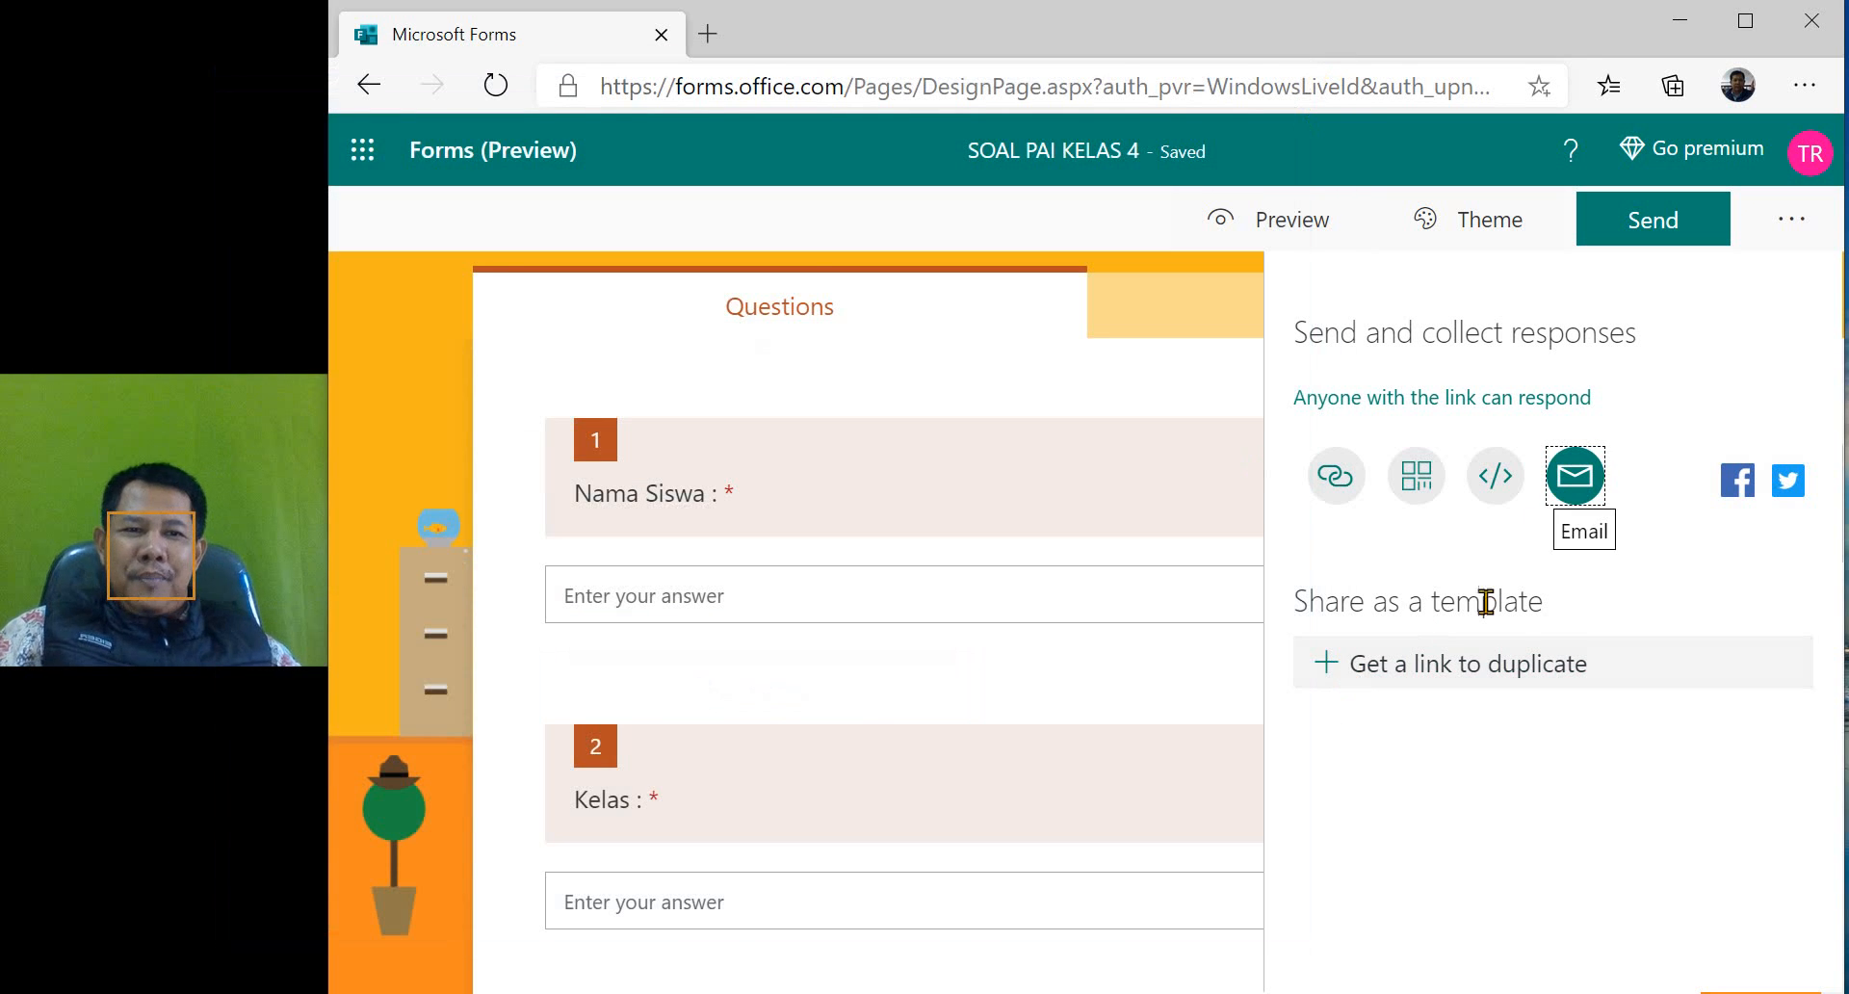
- Copy the quiz's response link and close the sharing options
click(1333, 478)
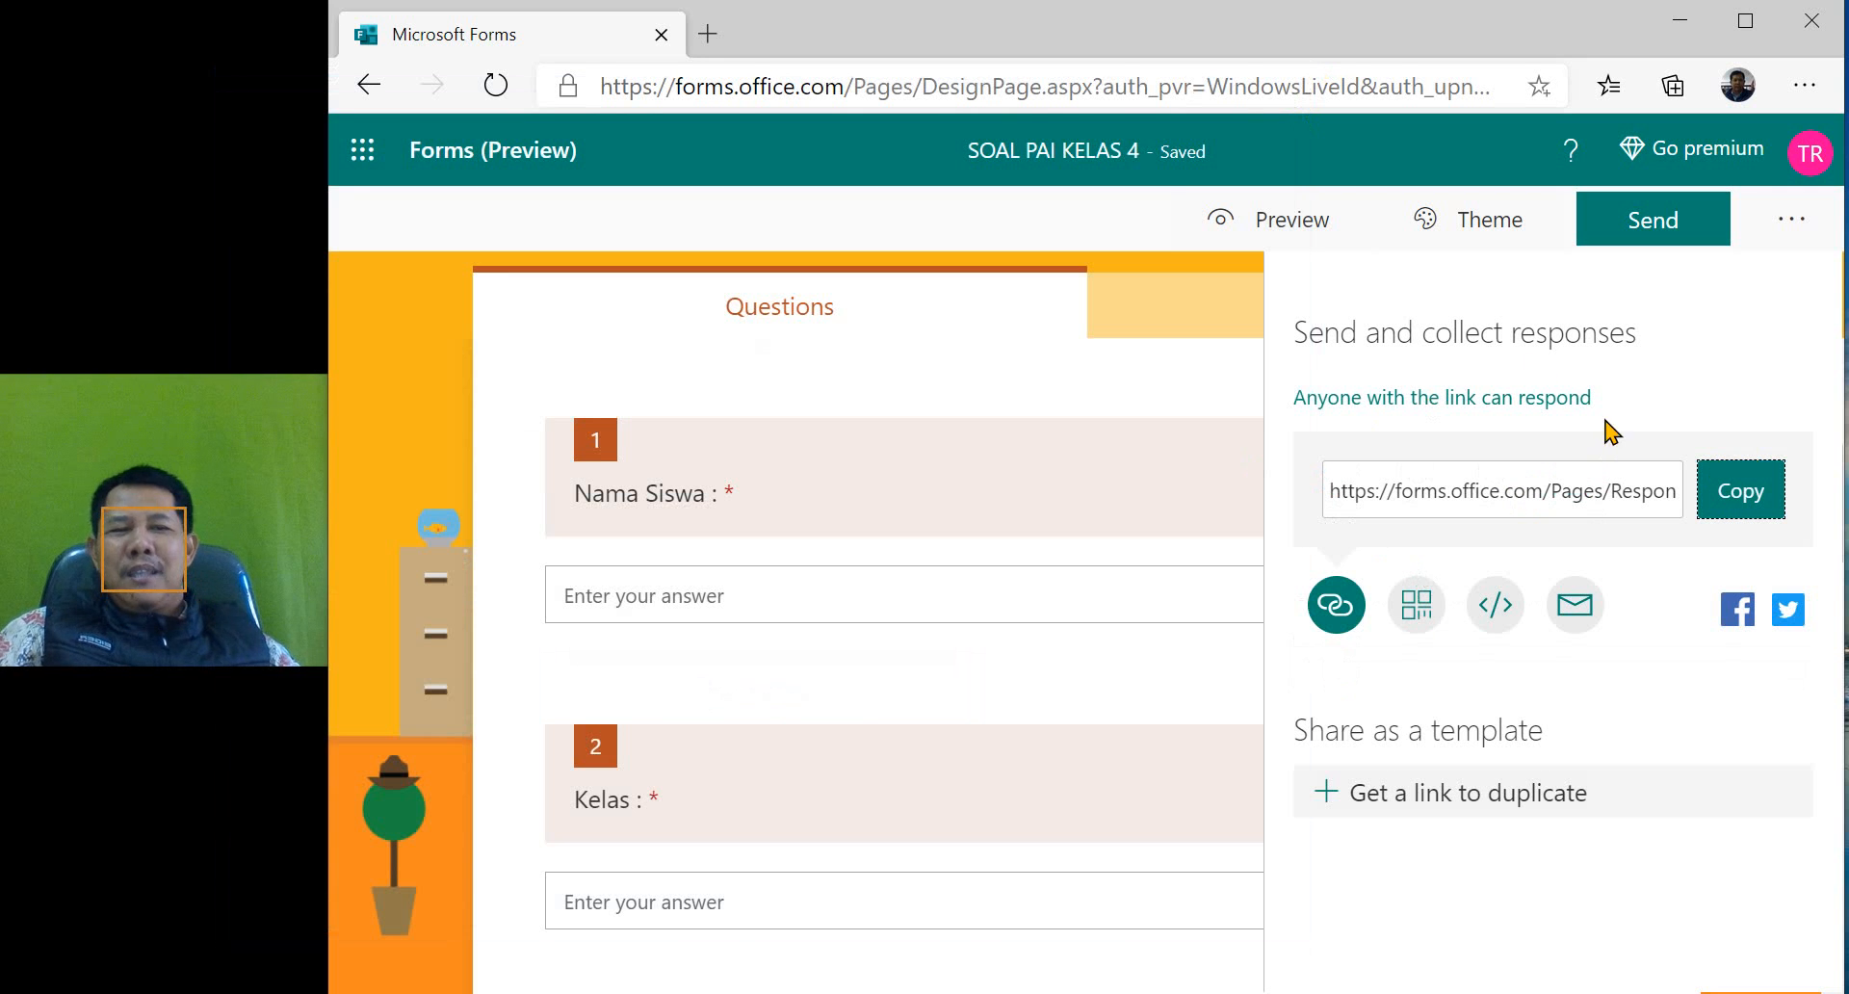
click(1738, 499)
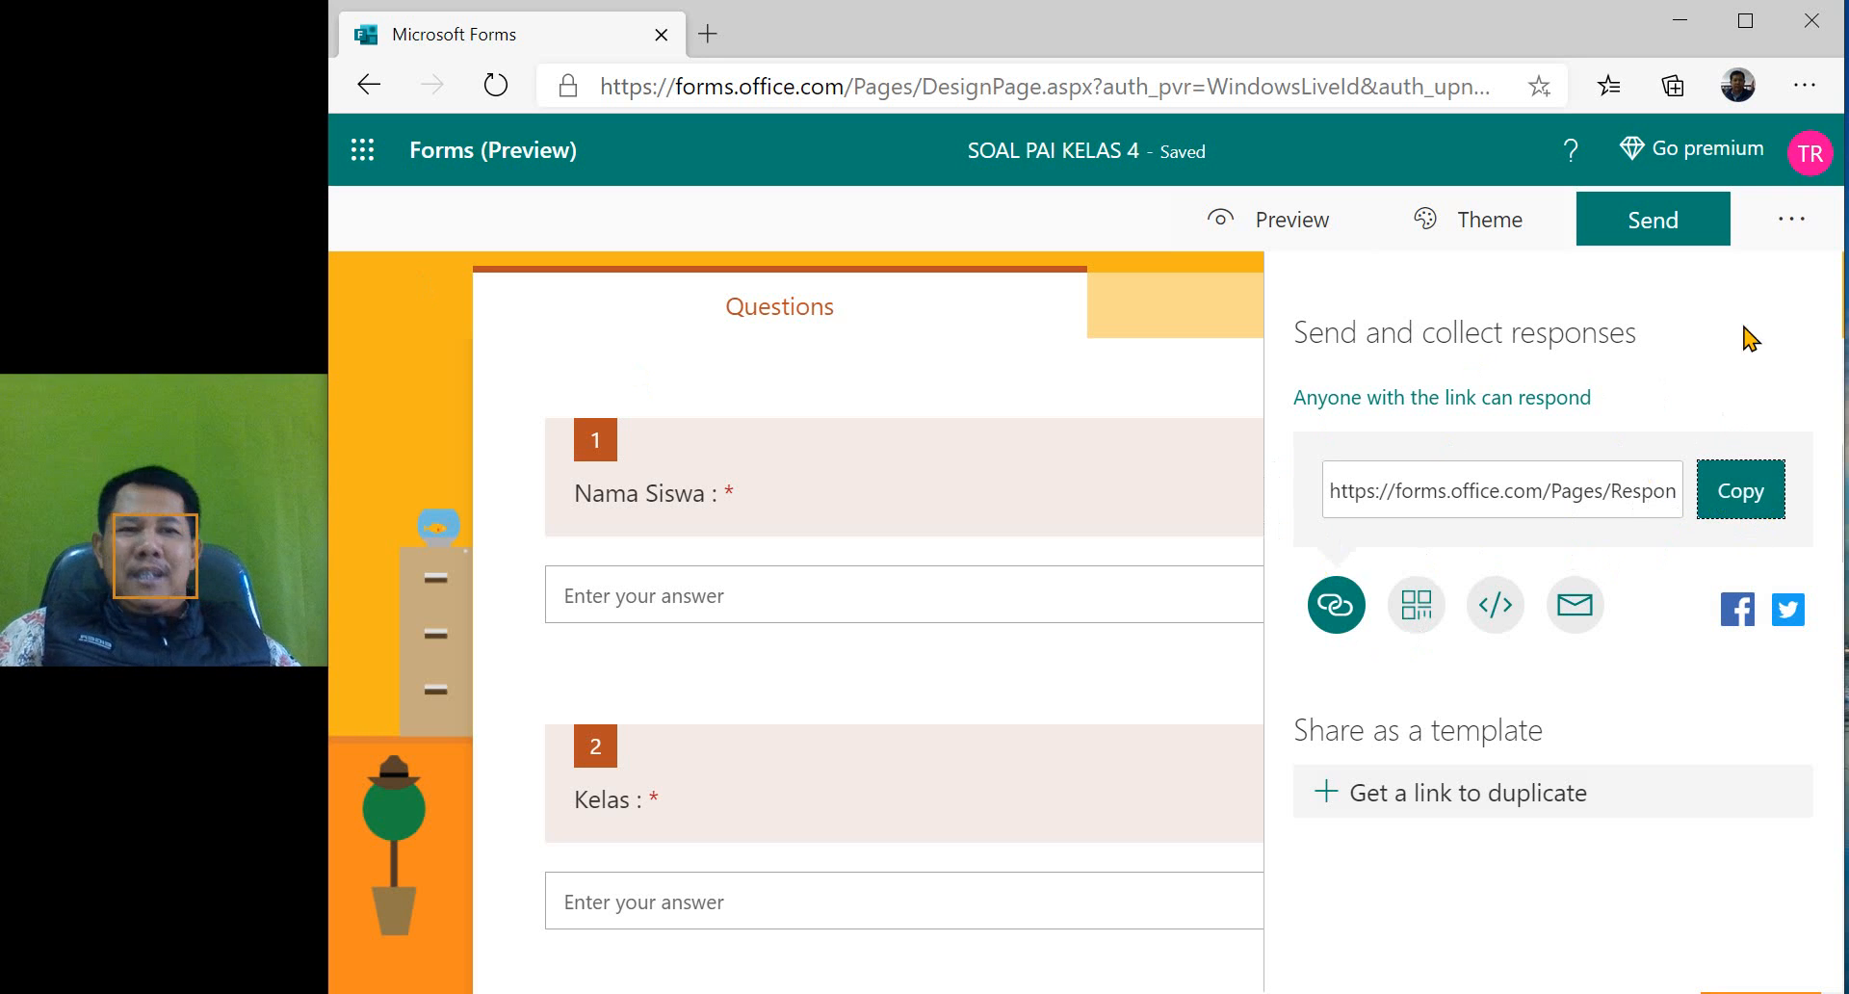
click(1782, 223)
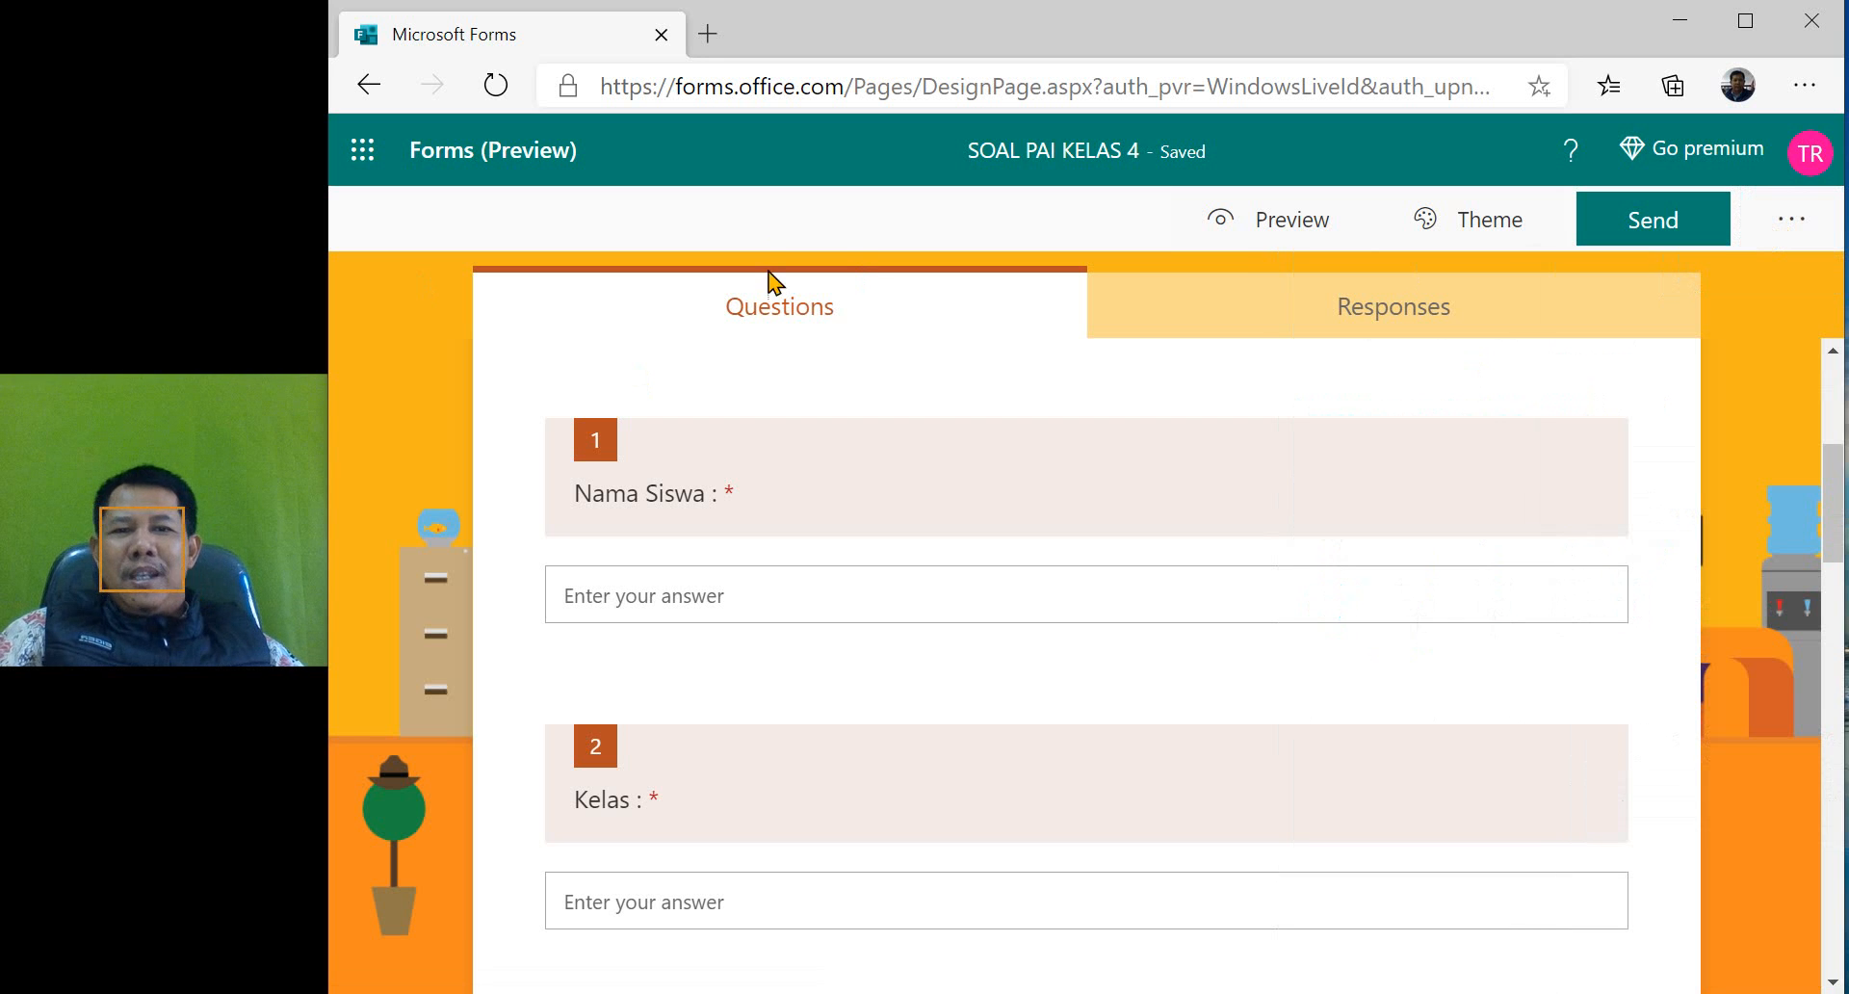